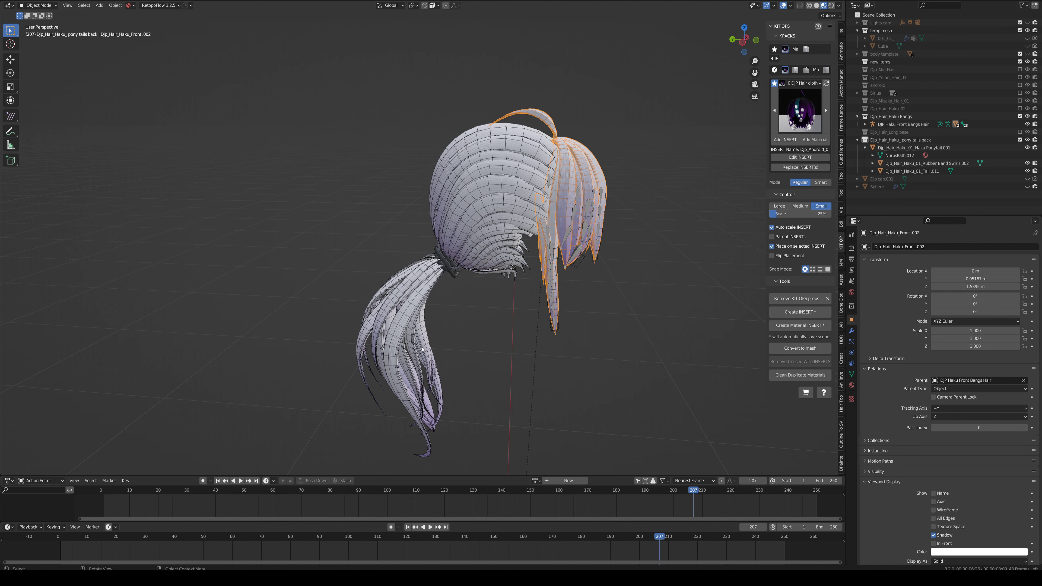
Step: Examine the ponytail hair cap and the front bangs as separate hair objects
{"action": "middle_click_drag", "start_coordinate": [487, 269], "coordinate": [489, 267]}
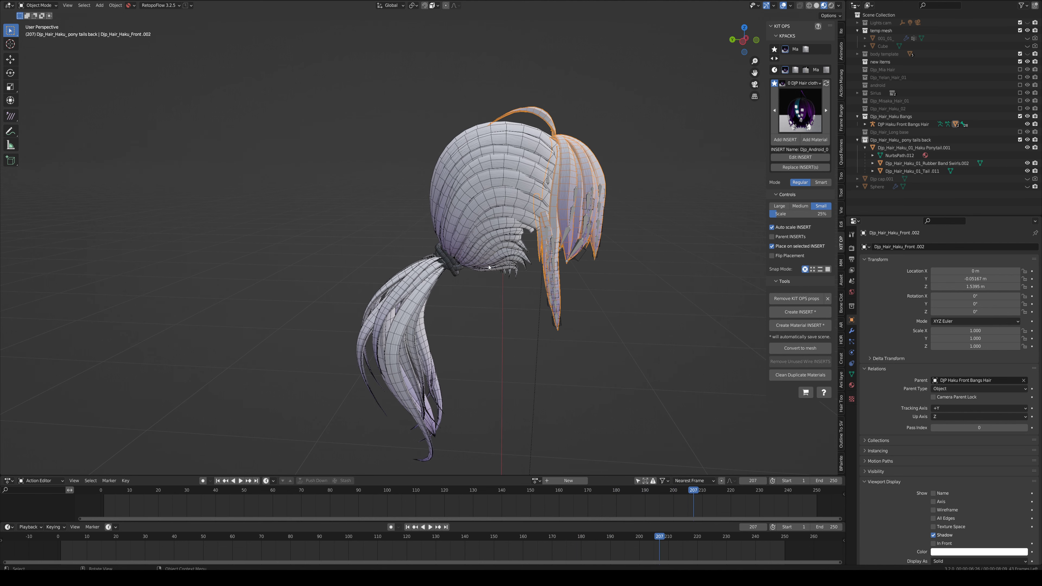
{"action": "left_click", "coordinate": [511, 189]}
{"action": "key", "text": "g"}
{"action": "key", "text": "Escape"}
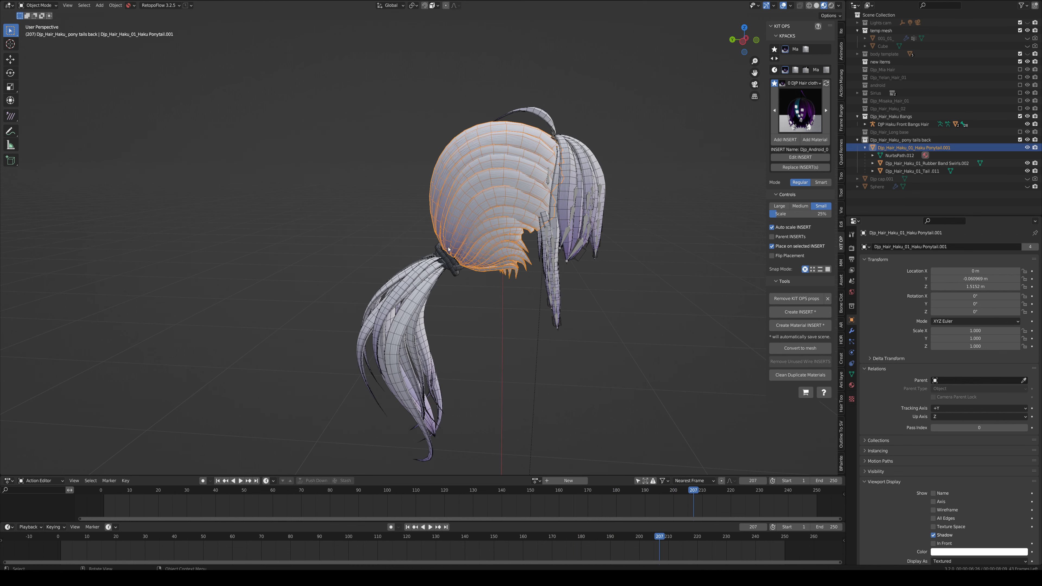
{"action": "key", "text": "g"}
{"action": "key", "text": "Escape"}
{"action": "left_click", "coordinate": [586, 170]}
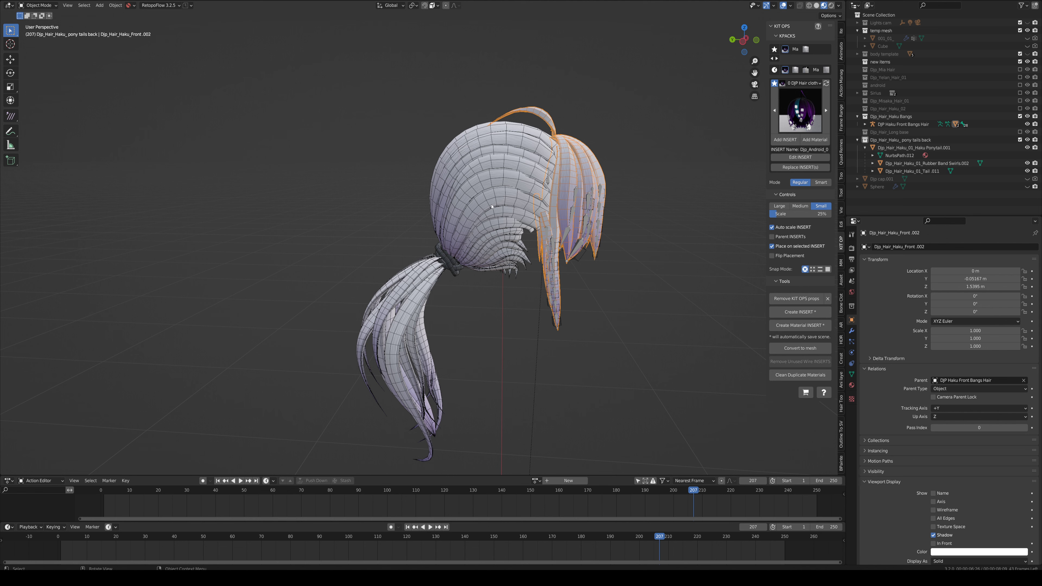
{"action": "left_click", "coordinate": [512, 222]}
{"action": "key", "text": "g"}
{"action": "right_click", "coordinate": [598, 208]}
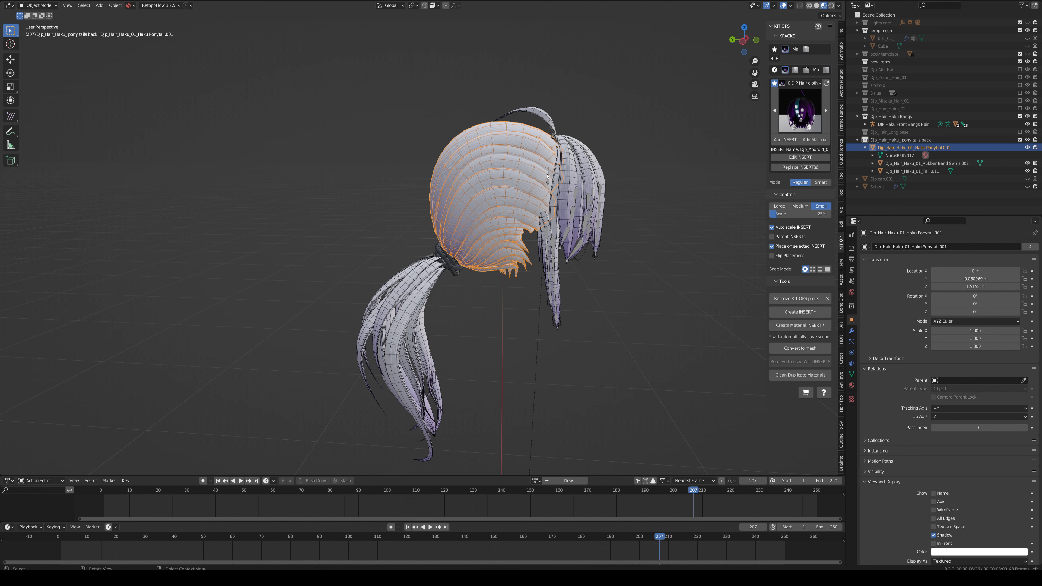
{"action": "key", "text": "g"}
{"action": "right_click", "coordinate": [516, 227]}
{"action": "key", "text": "g"}
{"action": "right_click", "coordinate": [556, 222]}
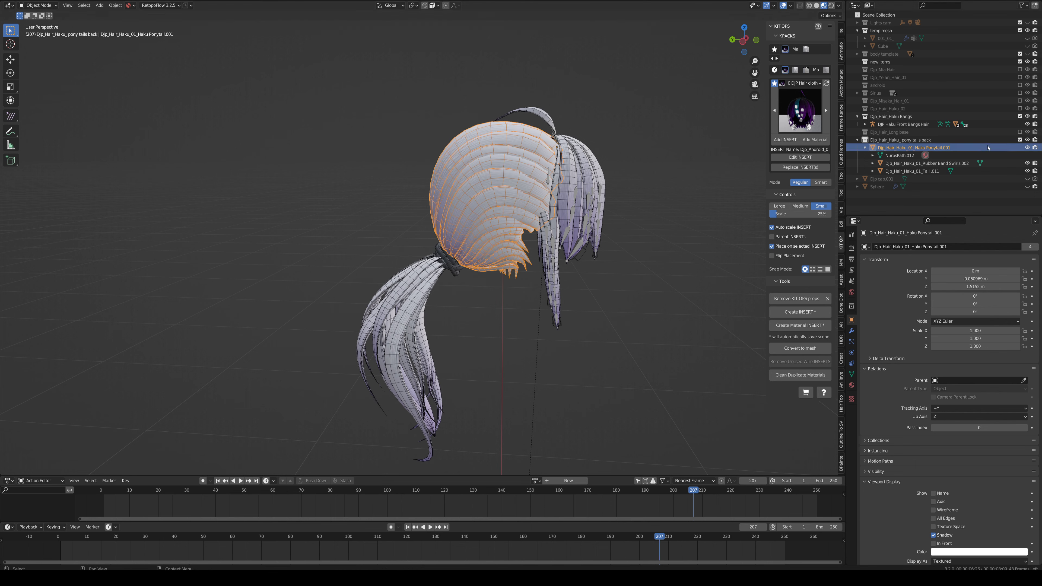
Step: Exclude the Haku pony tails back collection, include Djp_Hair_Long base, and inspect the long hair's bones at frame 1
{"action": "left_click", "coordinate": [1019, 140]}
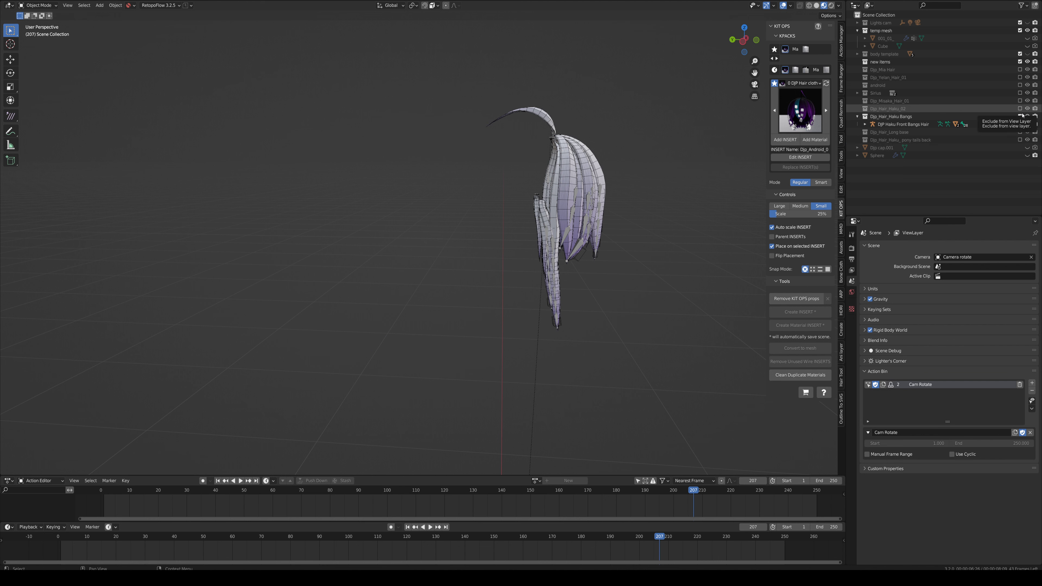
{"action": "left_click", "coordinate": [1020, 131]}
{"action": "left_click", "coordinate": [857, 132]}
{"action": "key", "text": "shift+Left"}
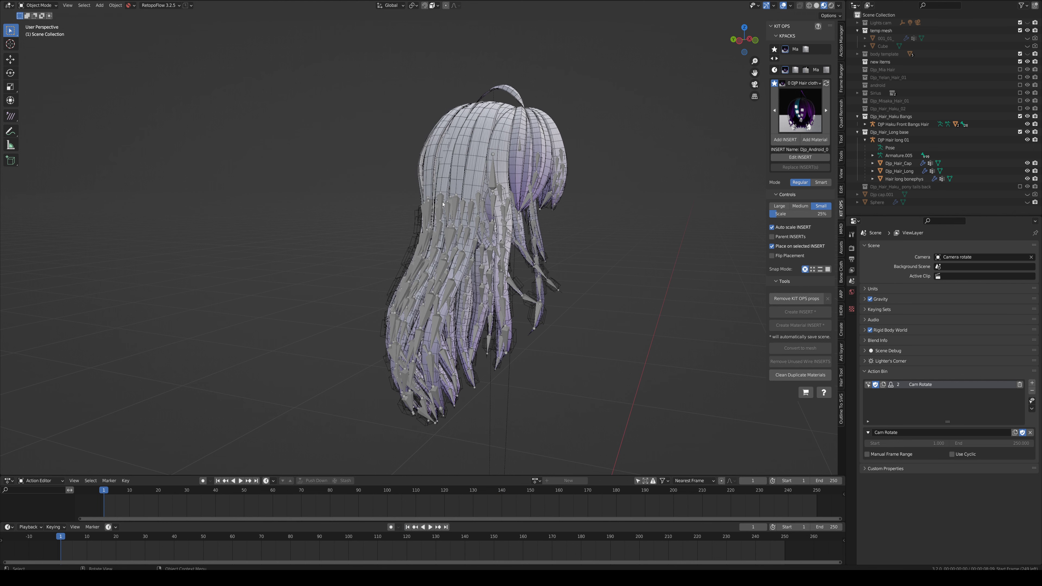
{"action": "middle_click_drag", "start_coordinate": [443, 204], "coordinate": [435, 203]}
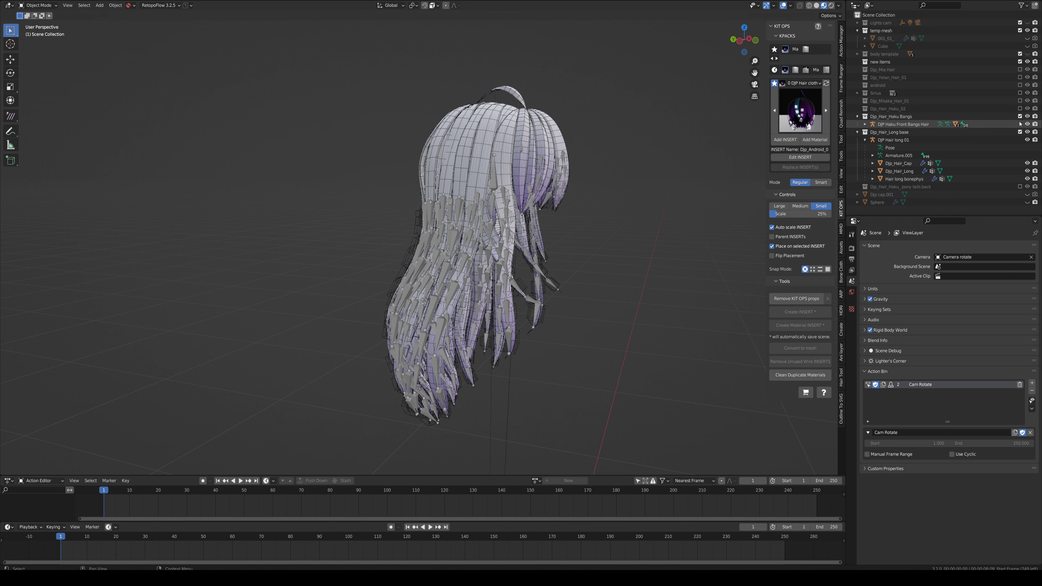
Step: Exclude the Djp_Hair_Long base collection and examine the Haku front bangs armature's bones in Pose Mode
{"action": "left_click", "coordinate": [1020, 132]}
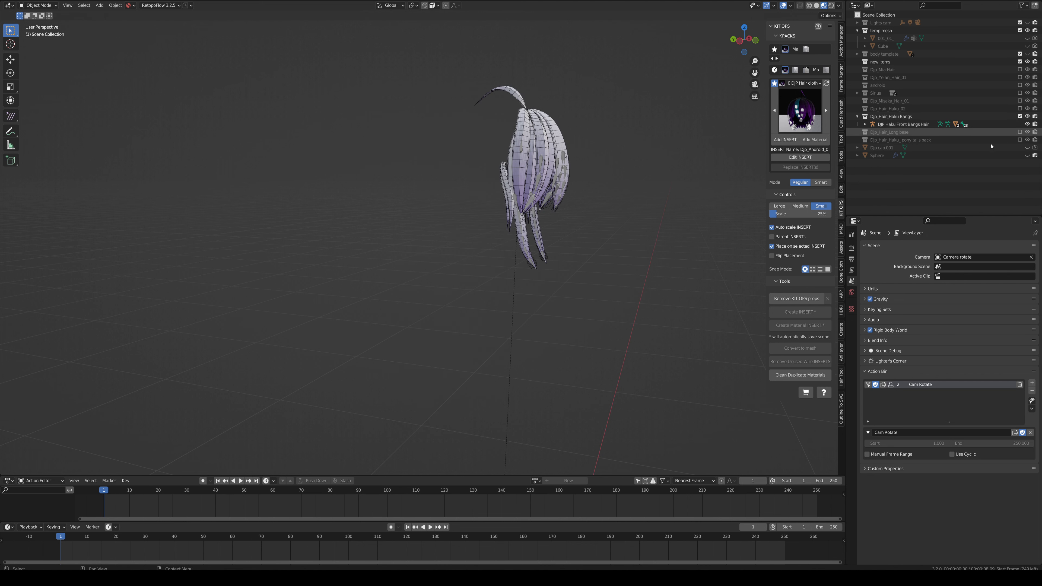
{"action": "middle_click_drag", "start_coordinate": [627, 211], "coordinate": [547, 134]}
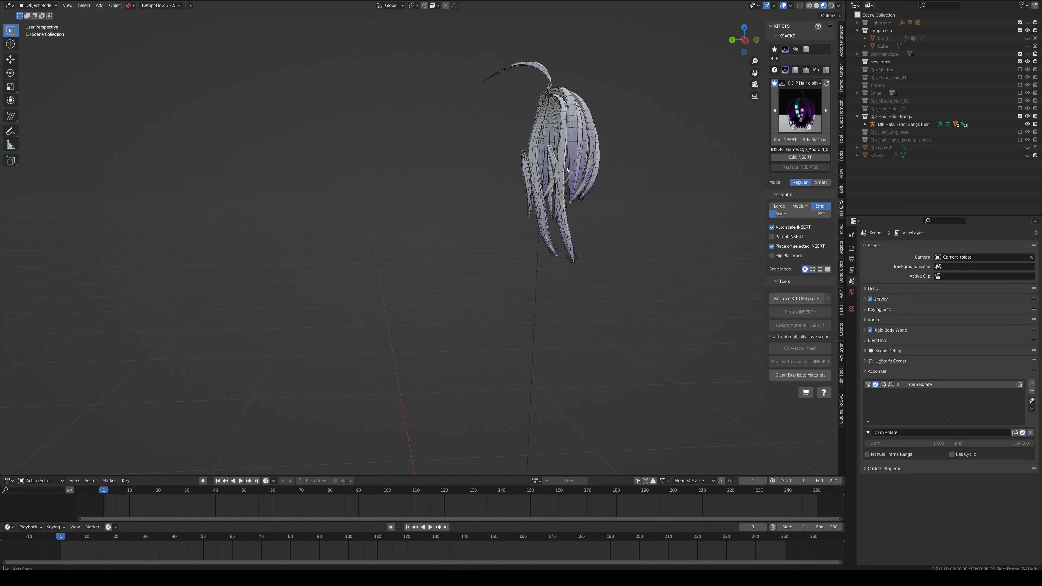
{"action": "left_click", "coordinate": [547, 133]}
{"action": "key", "text": "ctrl+Tab"}
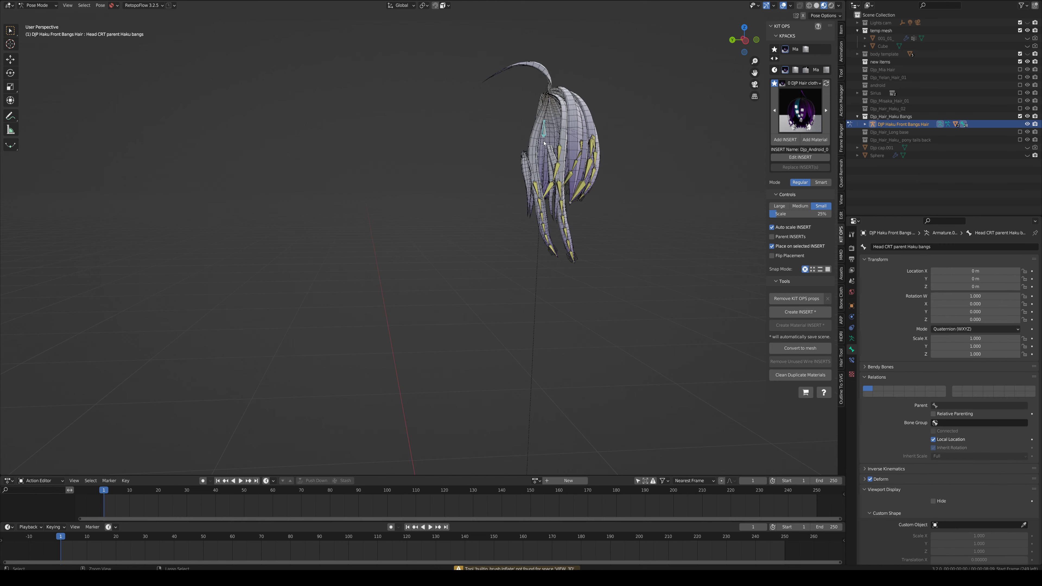
{"action": "key", "text": "space"}
{"action": "middle_click_drag", "start_coordinate": [589, 187], "coordinate": [520, 221]}
{"action": "key", "text": "Escape"}
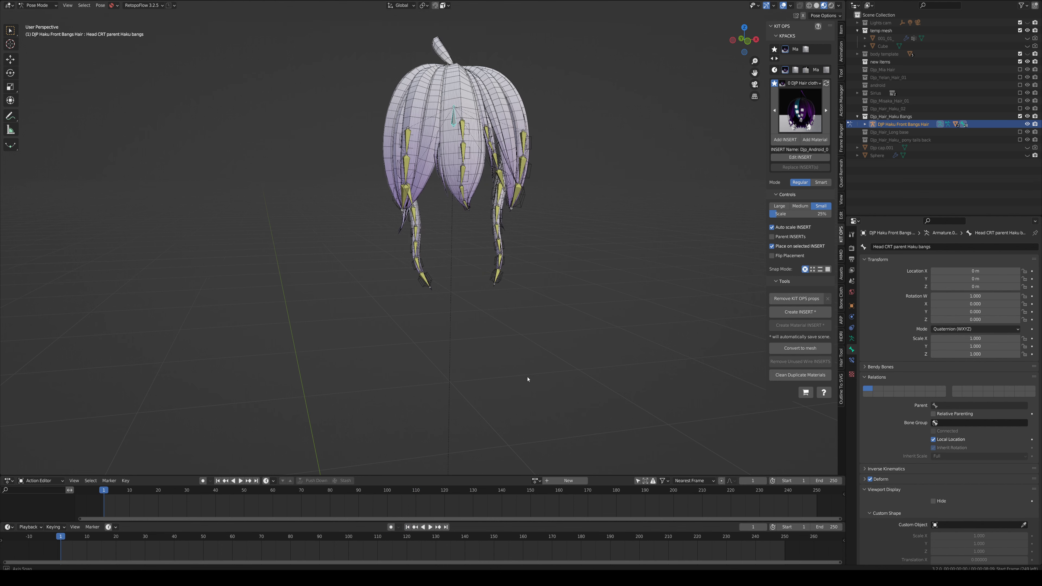
{"action": "middle_click_drag", "start_coordinate": [526, 379], "coordinate": [570, 383]}
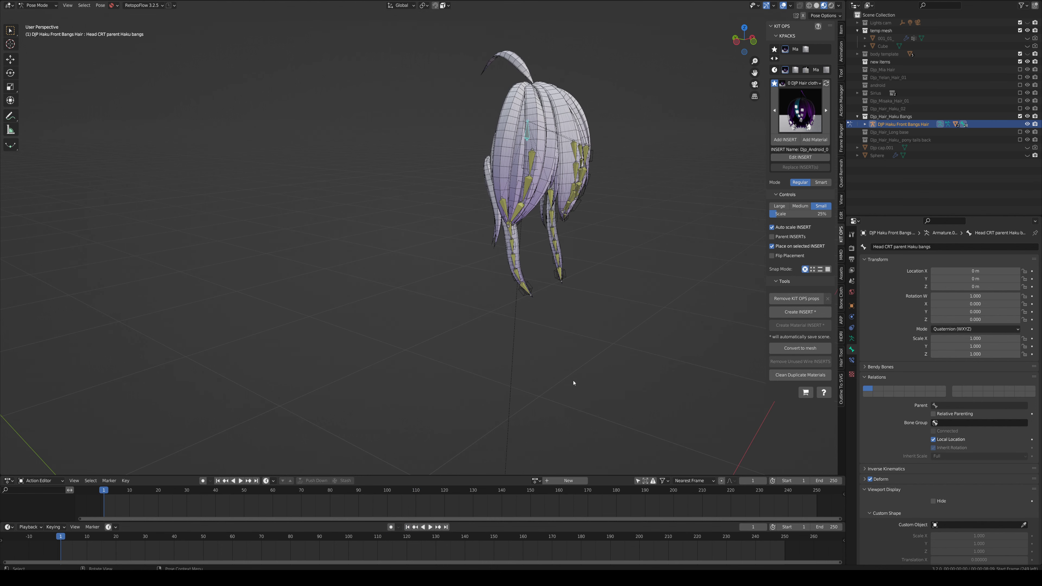
Step: Exclude the Djp_Hair_Haku Bangs collection, include the Haku pony tails back collection, and clear the object selection
{"action": "left_click", "coordinate": [1020, 117]}
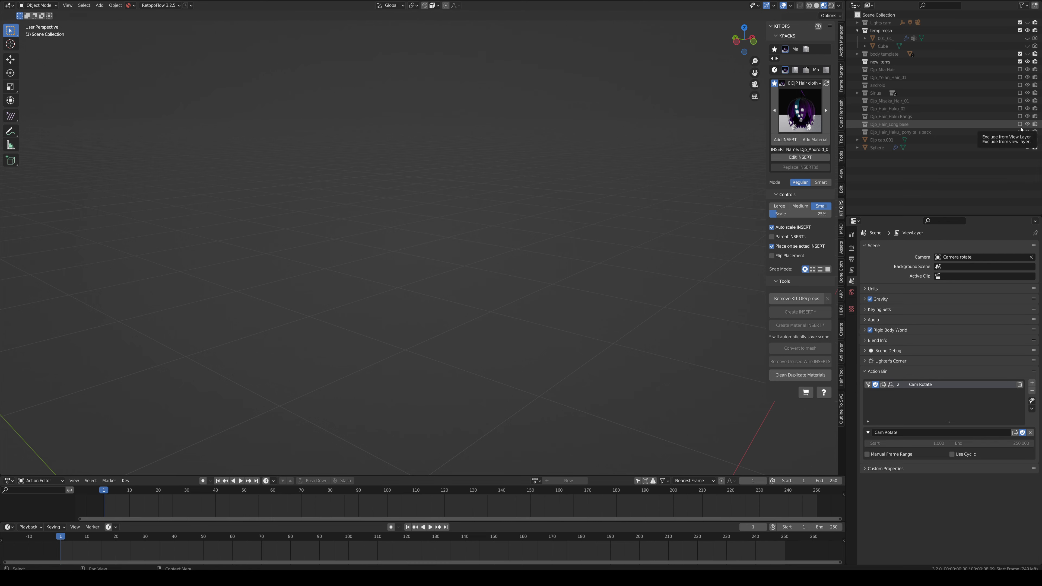
{"action": "left_click", "coordinate": [1020, 131]}
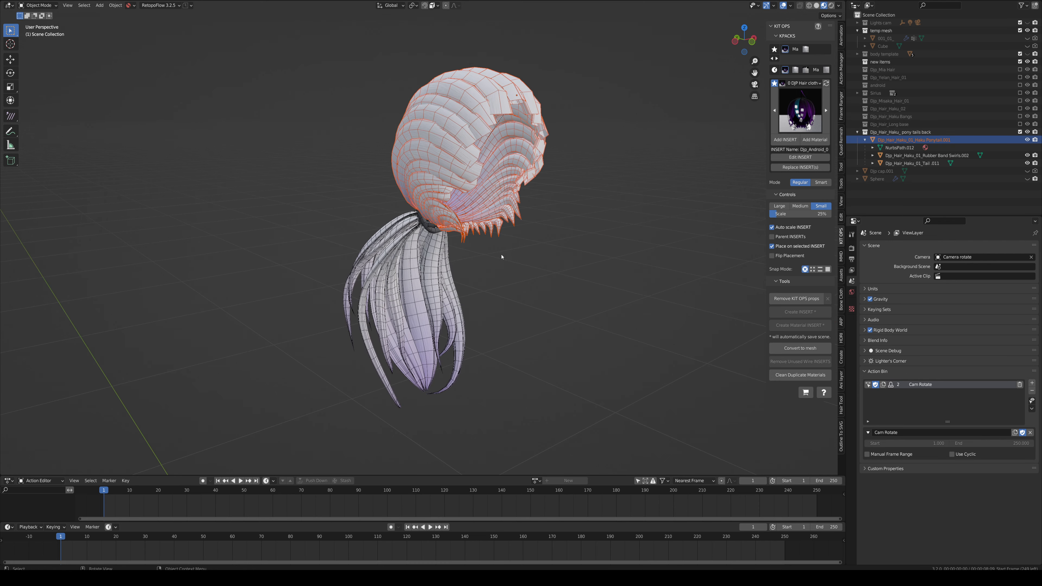
{"action": "left_click", "coordinate": [491, 211]}
{"action": "mouse_move", "coordinate": [570, 251]}
{"action": "middle_mouse_down"}
{"action": "mouse_move", "coordinate": [525, 281]}
{"action": "mouse_move", "coordinate": [551, 254]}
{"action": "middle_mouse_up"}
{"action": "left_click", "coordinate": [551, 254]}
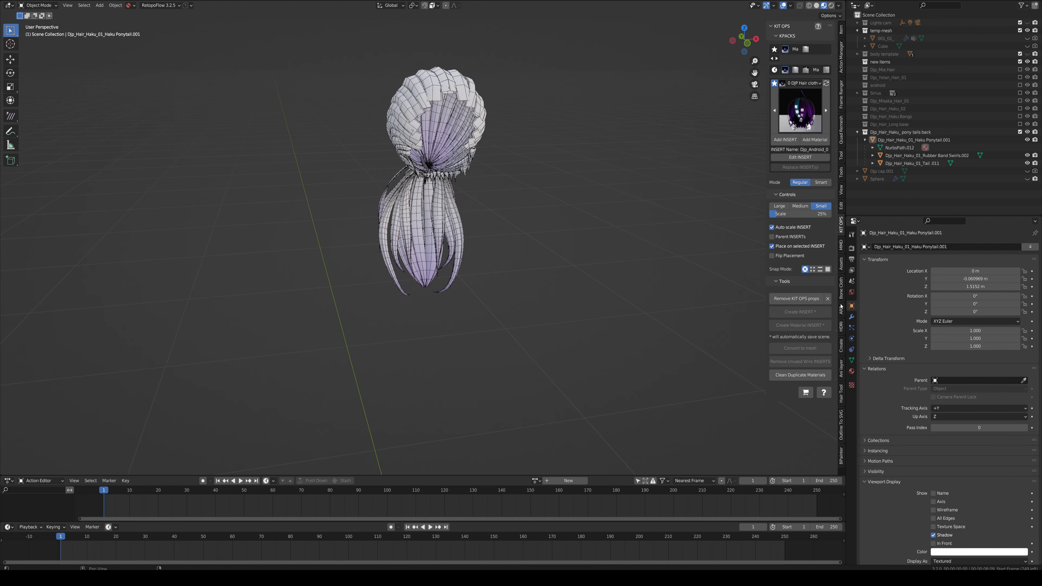
Step: Show the item transform properties of the ponytail hair beside the viewport
{"action": "left_click", "coordinate": [842, 32]}
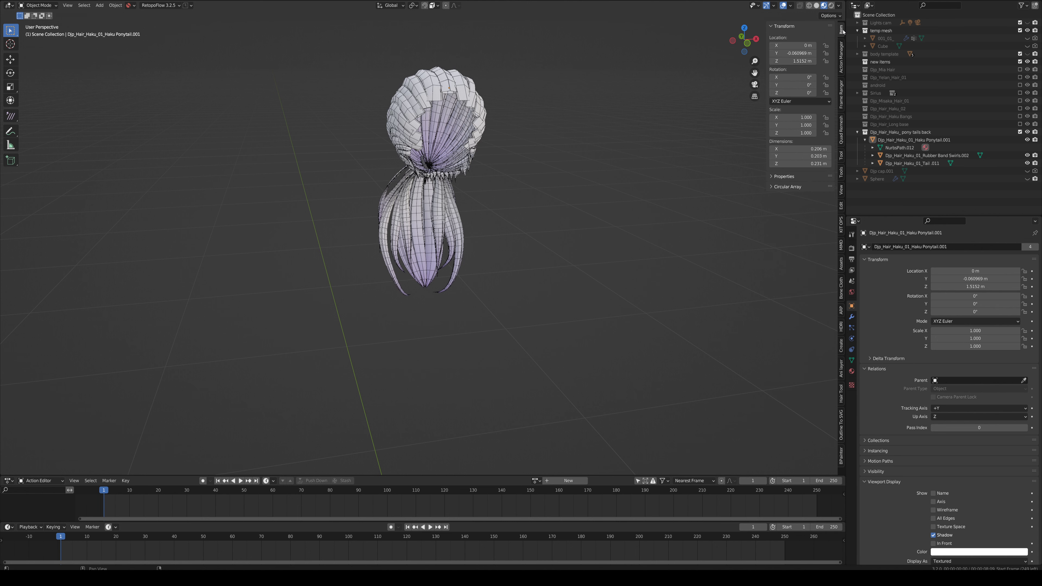
{"action": "left_click", "coordinate": [841, 156]}
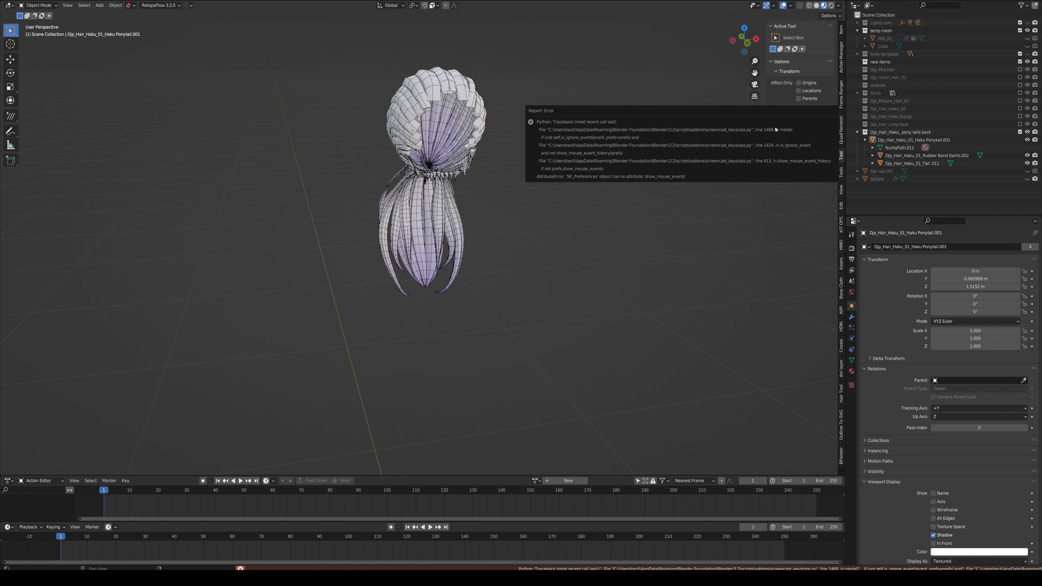
{"action": "middle_click_drag", "start_coordinate": [612, 240], "coordinate": [637, 252]}
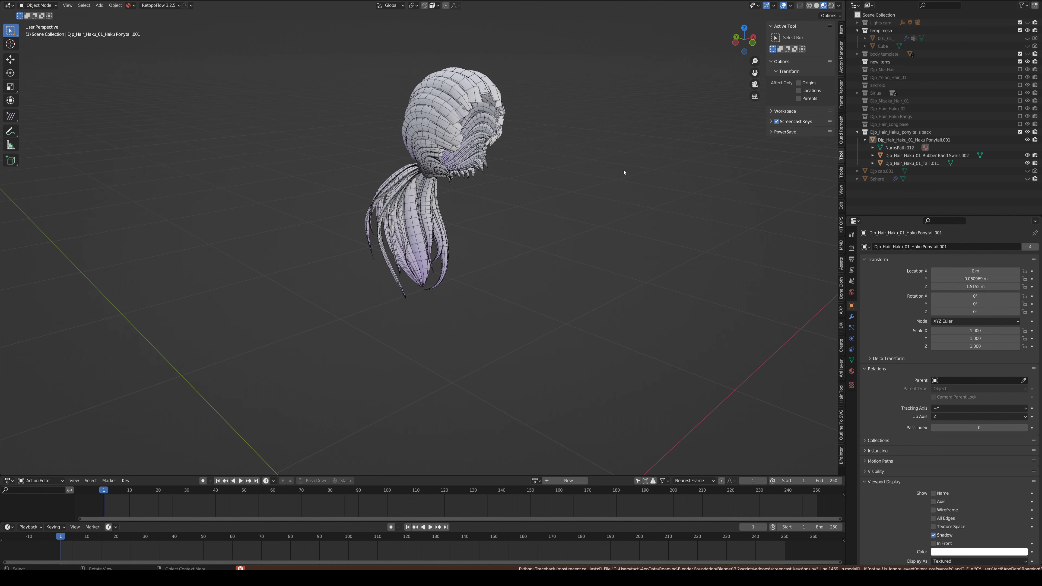
{"action": "middle_click_drag", "start_coordinate": [624, 172], "coordinate": [525, 200]}
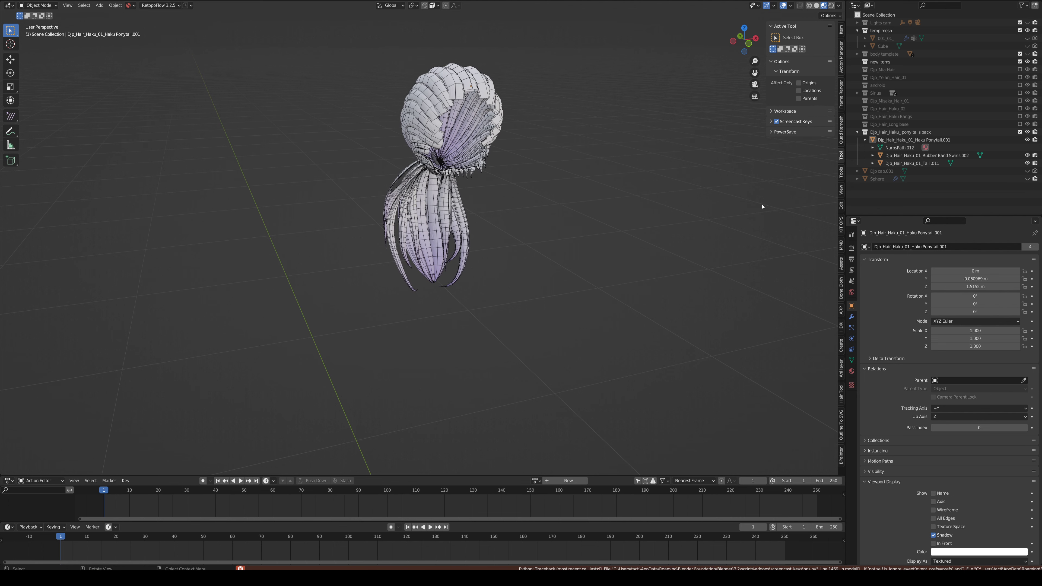
{"action": "left_click", "coordinate": [841, 32]}
{"action": "middle_click_drag", "start_coordinate": [631, 223], "coordinate": [585, 228]}
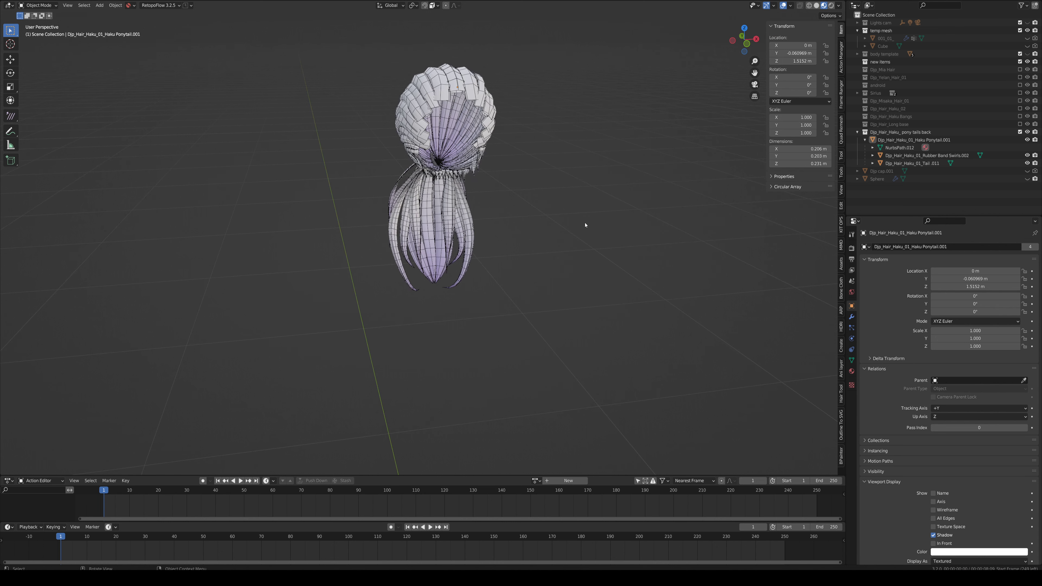
Step: Add a single-bone armature to the scene
{"action": "key", "text": "shift+a"}
{"action": "mouse_move", "coordinate": [576, 223]}
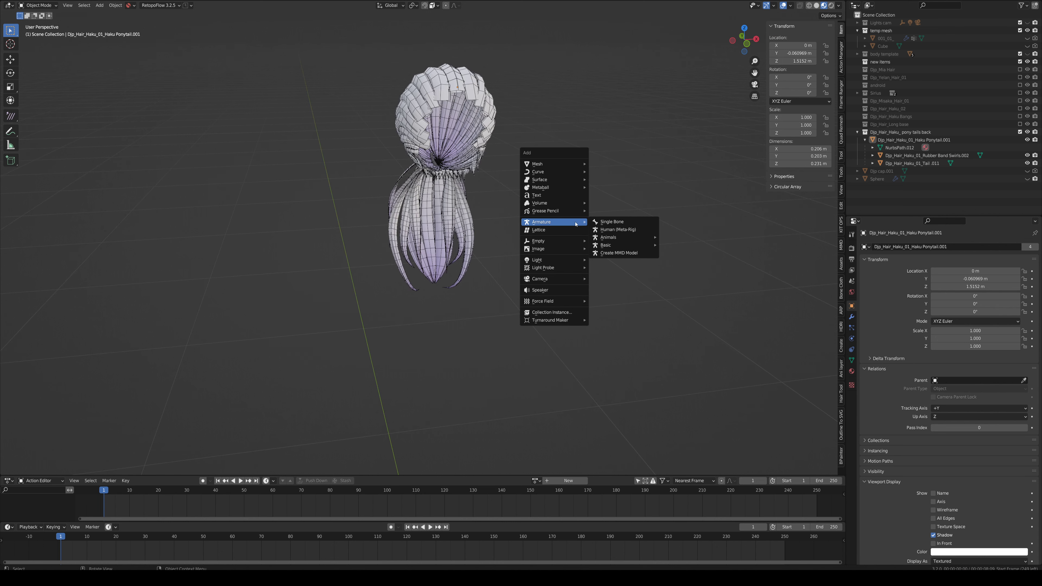
{"action": "left_click", "coordinate": [612, 222]}
{"action": "scroll", "coordinate": [583, 258], "scroll_direction": "down", "scroll_amount": 4}
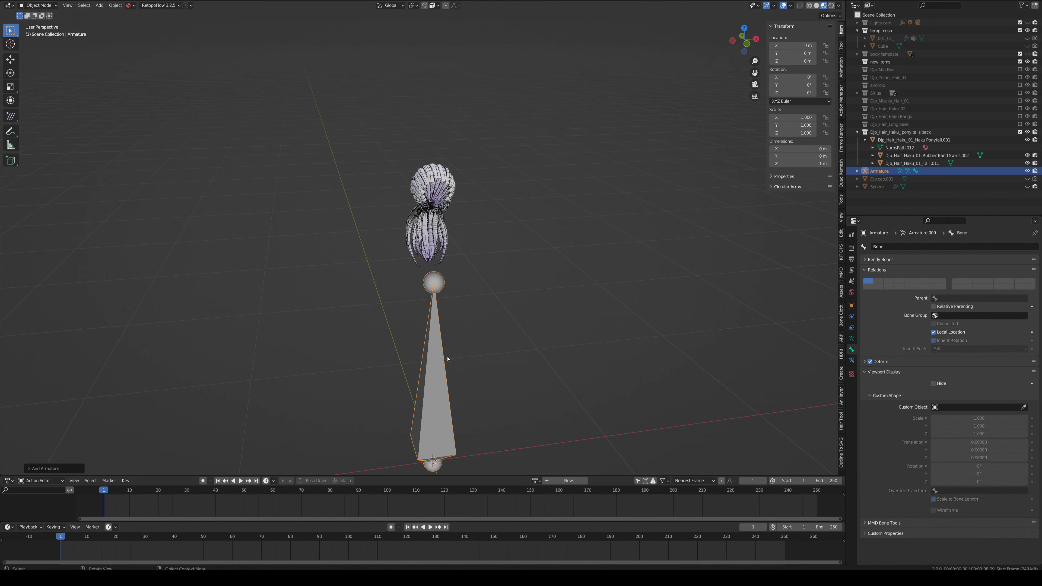
{"action": "left_click", "coordinate": [431, 372]}
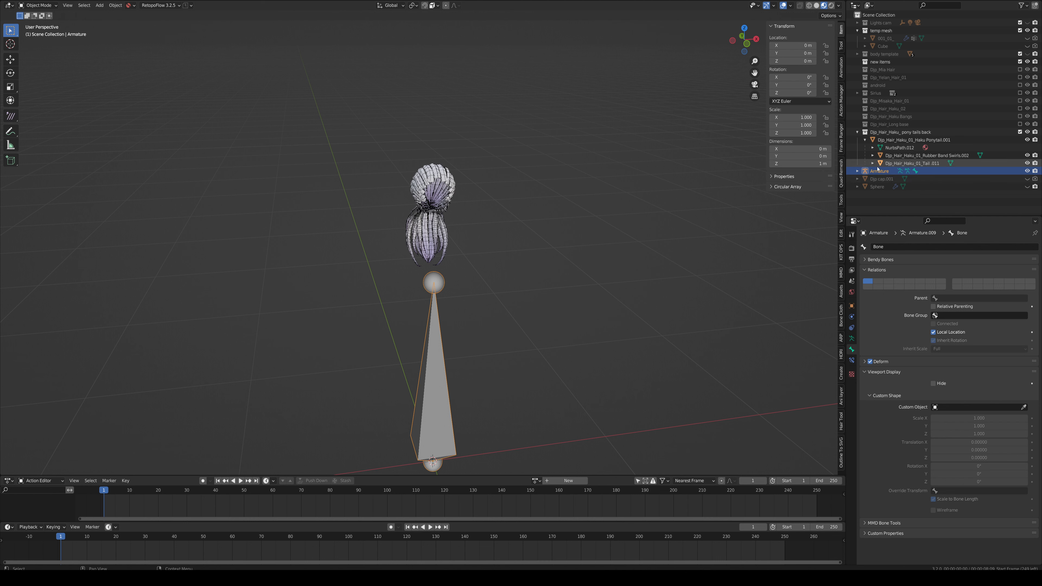
Step: Move the new armature into the Haku pony tails back collection and rename it "DJP Haku Ponytail"
{"action": "left_click_drag", "start_coordinate": [870, 172], "coordinate": [886, 144]}
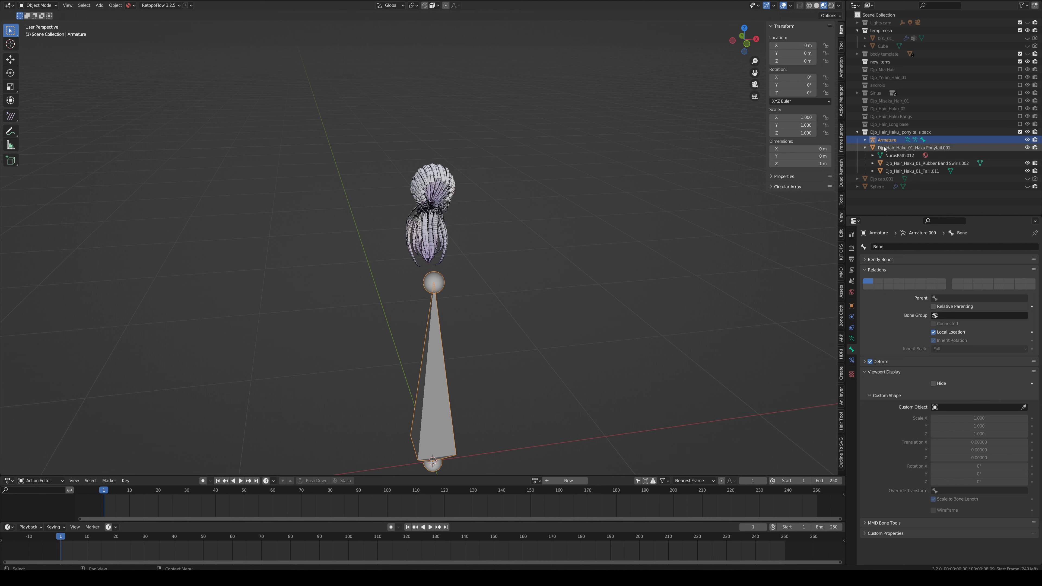
{"action": "double_click", "coordinate": [885, 141]}
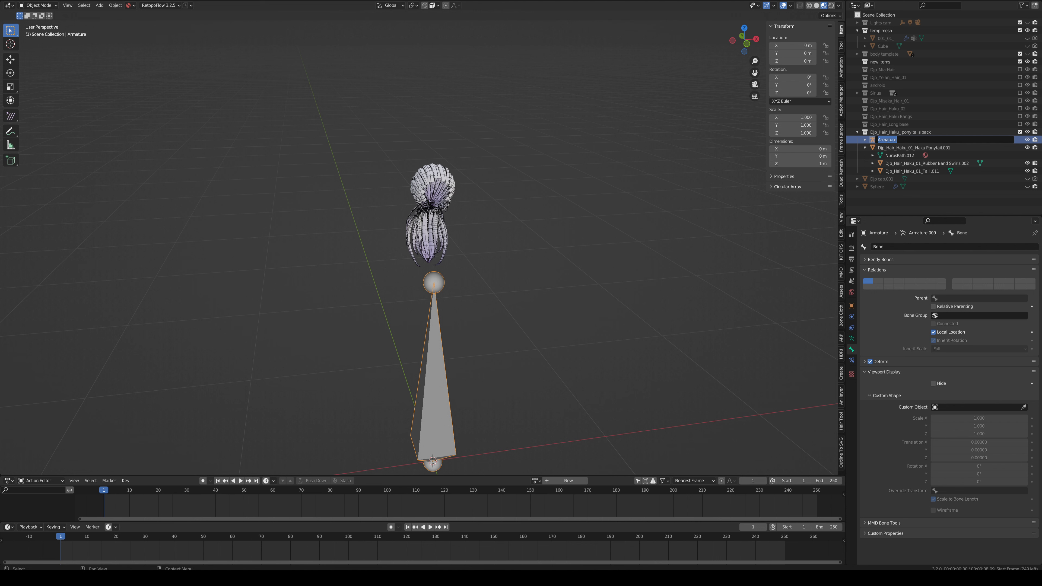
{"action": "type", "text": "DJP Haku Ponytail"}
{"action": "key", "text": "Return"}
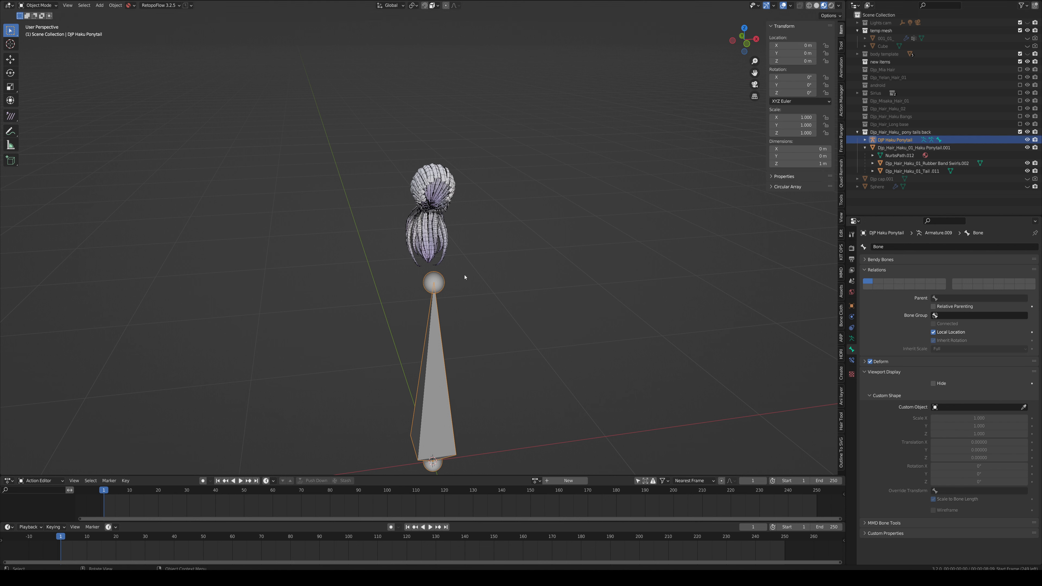
Step: In Edit Mode, scale the bone to about 0.094 m long and move it along Z into the ponytail's hair cap
{"action": "key", "text": "Tab"}
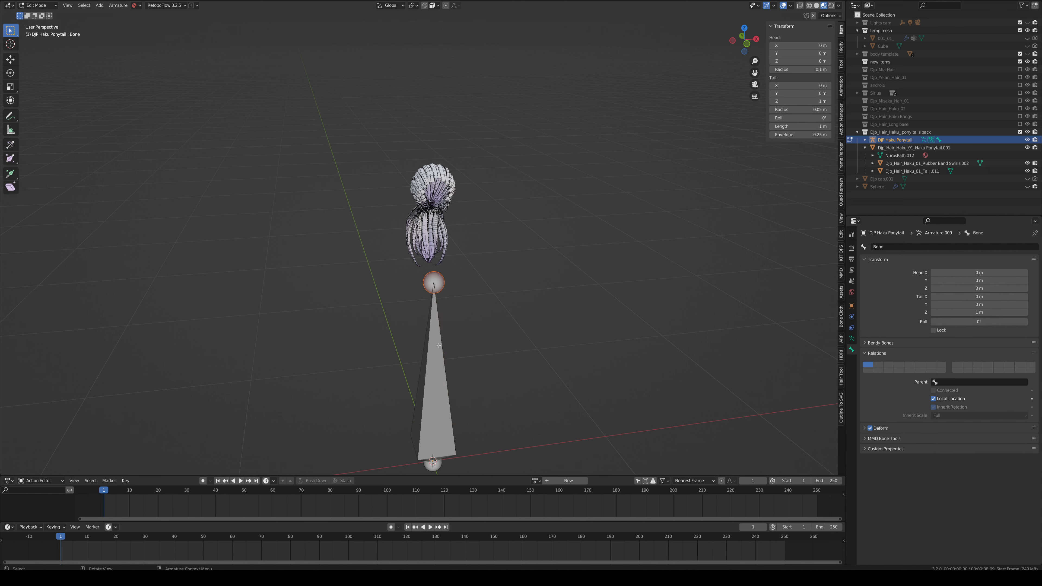
{"action": "left_click", "coordinate": [442, 359]}
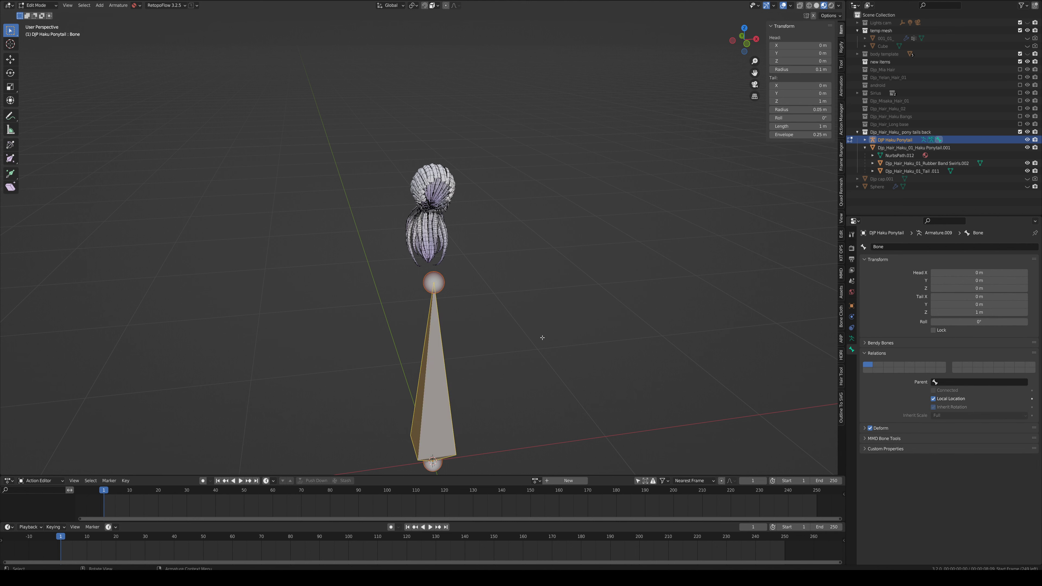
{"action": "key", "text": "g"}
{"action": "key", "text": "z"}
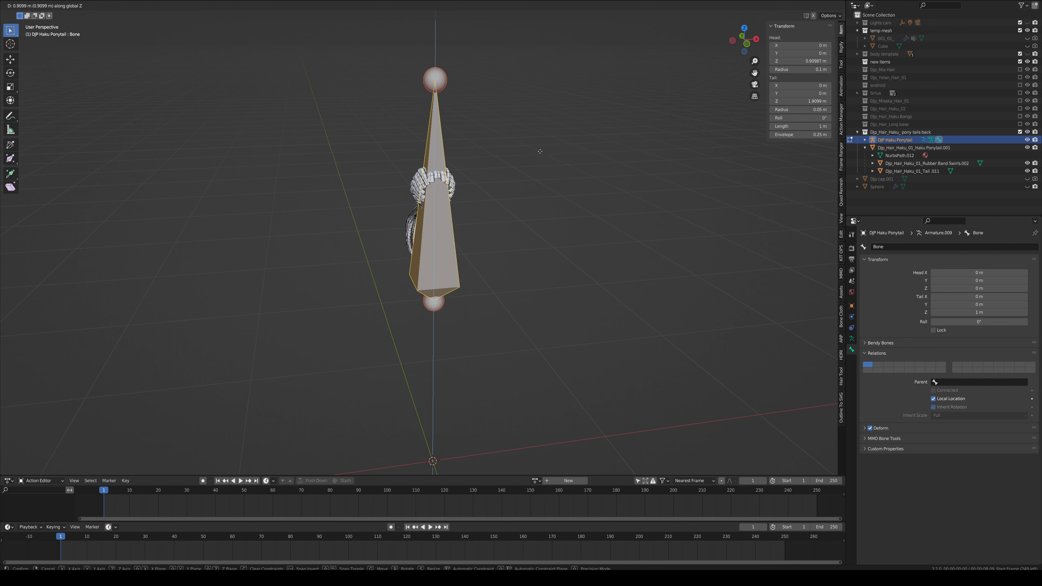
{"action": "left_click", "coordinate": [543, 108]}
{"action": "key", "text": "s"}
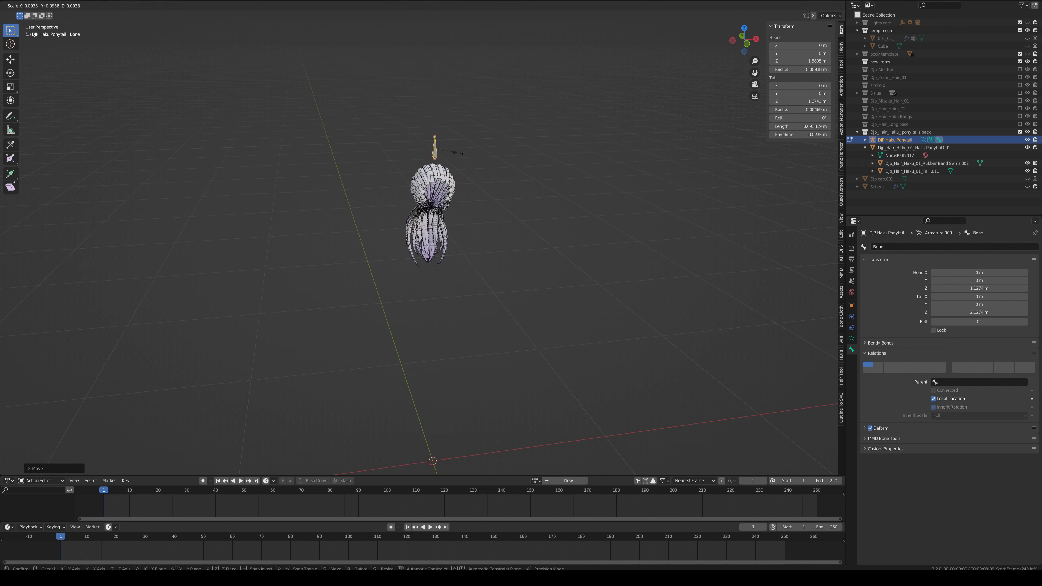
{"action": "left_click", "coordinate": [467, 157]}
{"action": "key", "text": "g"}
{"action": "key", "text": "z"}
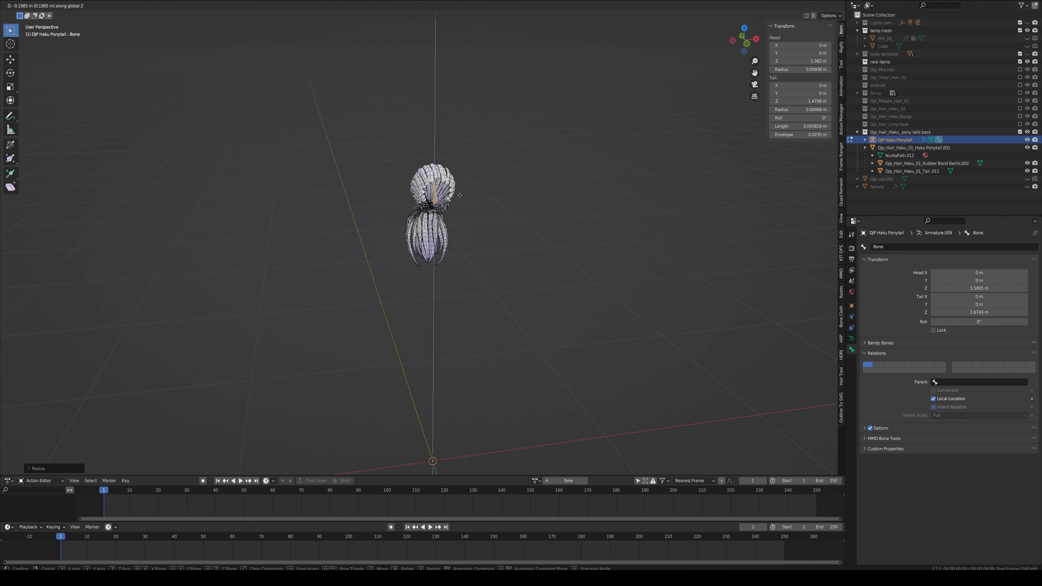
{"action": "left_click", "coordinate": [456, 195]}
Step: Scale the bone inside the hair cap down further to about 0.056 m long
{"action": "scroll", "coordinate": [451, 191], "scroll_direction": "up", "scroll_amount": 4}
{"action": "middle_click_drag", "start_coordinate": [444, 185], "coordinate": [484, 214]}
{"action": "key", "text": "s"}
{"action": "left_click", "coordinate": [498, 138]}
{"action": "scroll", "coordinate": [472, 181], "scroll_direction": "up", "scroll_amount": 2}
{"action": "scroll", "coordinate": [495, 201], "scroll_direction": "up", "scroll_amount": 1}
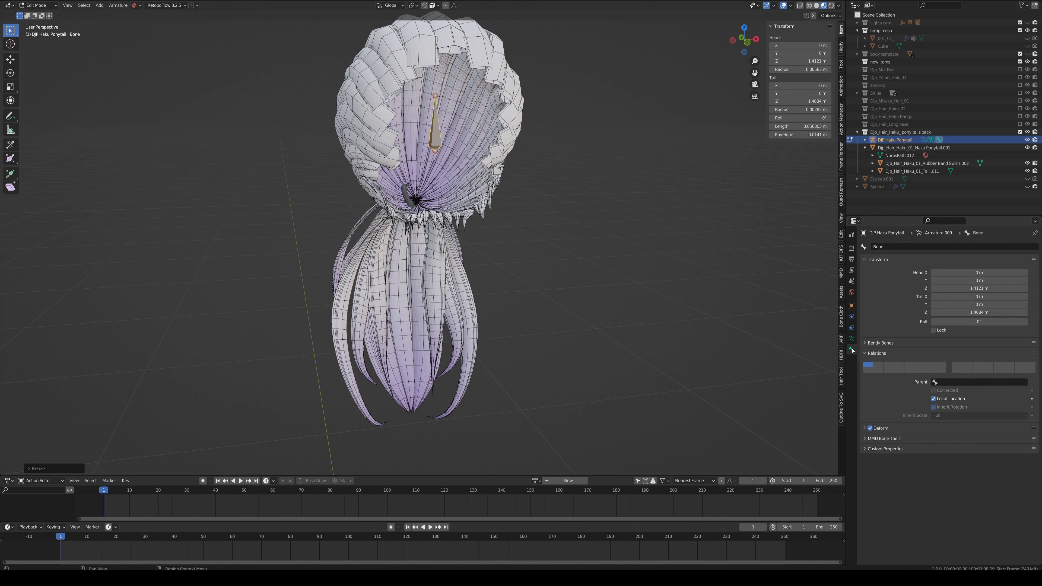
Step: Rename the bone "CRT Parent Haku ponytail"
{"action": "left_click", "coordinate": [892, 247]}
{"action": "type", "text": "CRT Parent Haku ponytail"}
{"action": "key", "text": "Return"}
{"action": "middle_click_drag", "start_coordinate": [438, 144], "coordinate": [424, 132]}
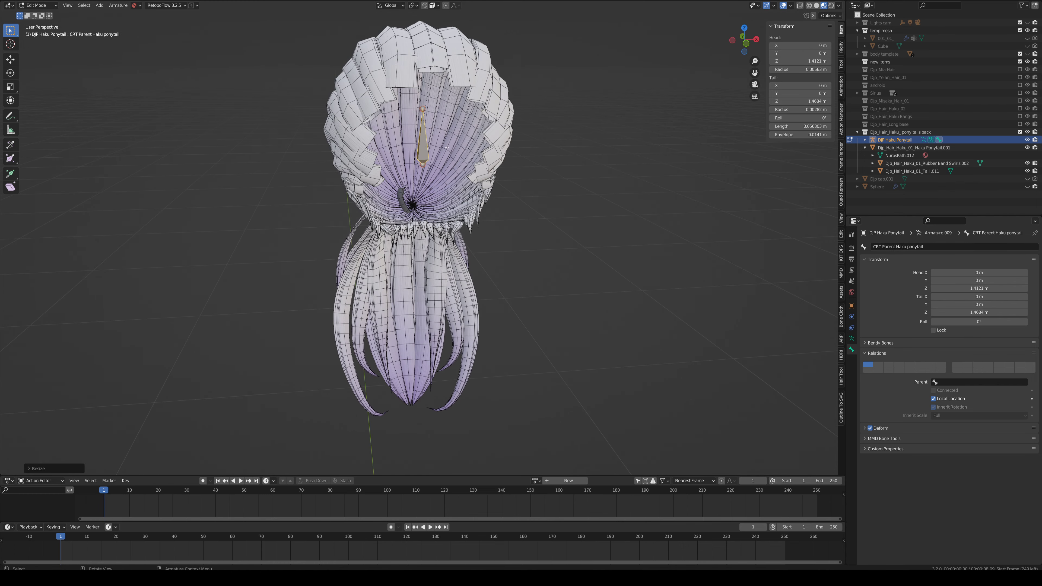
{"action": "middle_click_drag", "start_coordinate": [451, 168], "coordinate": [409, 214]}
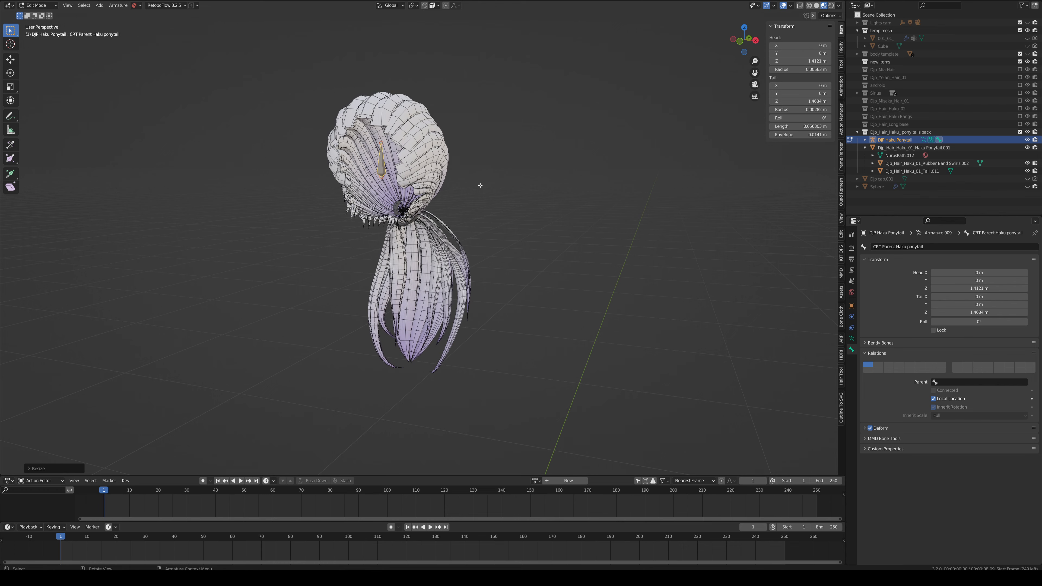
Step: Return to Object Mode and select all objects parented to the hair cap
{"action": "key", "text": "Tab"}
{"action": "middle_click_drag", "start_coordinate": [478, 187], "coordinate": [503, 214]}
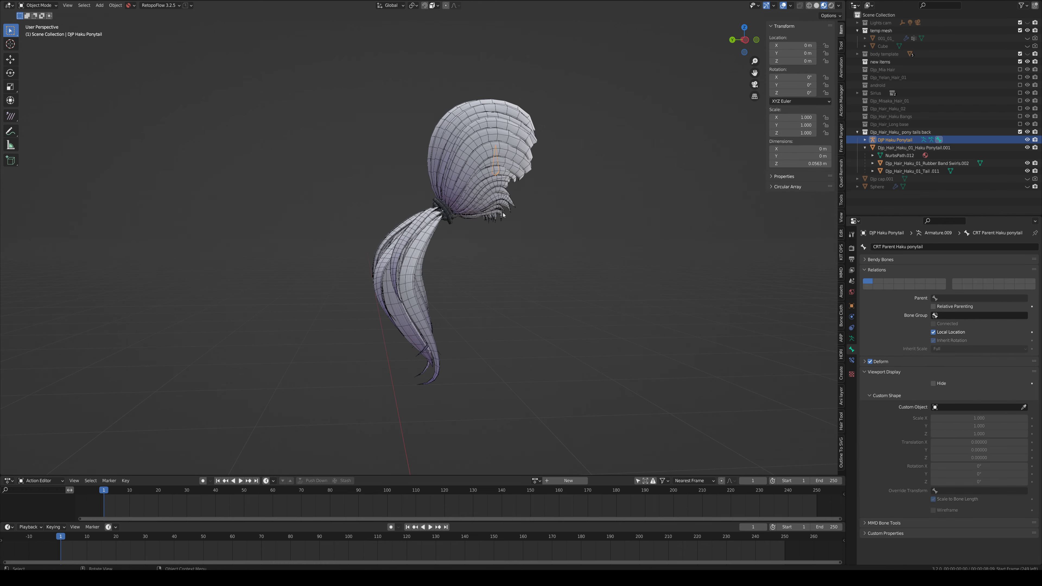
{"action": "left_click", "coordinate": [416, 230]}
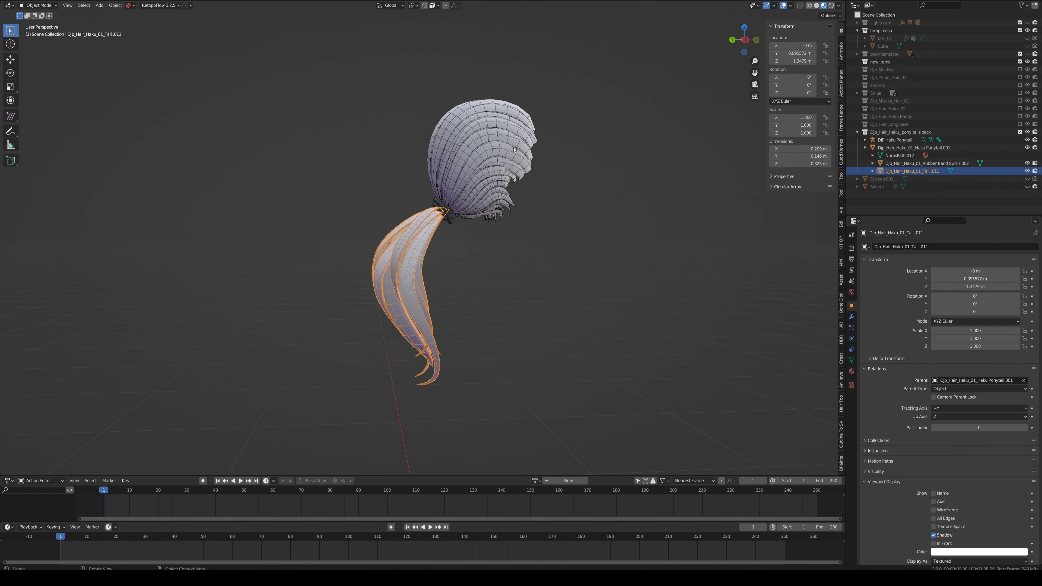
{"action": "middle_click_drag", "start_coordinate": [498, 166], "coordinate": [478, 183]}
{"action": "left_click", "coordinate": [470, 163]}
{"action": "key", "text": "shift+g"}
{"action": "left_click", "coordinate": [442, 216]}
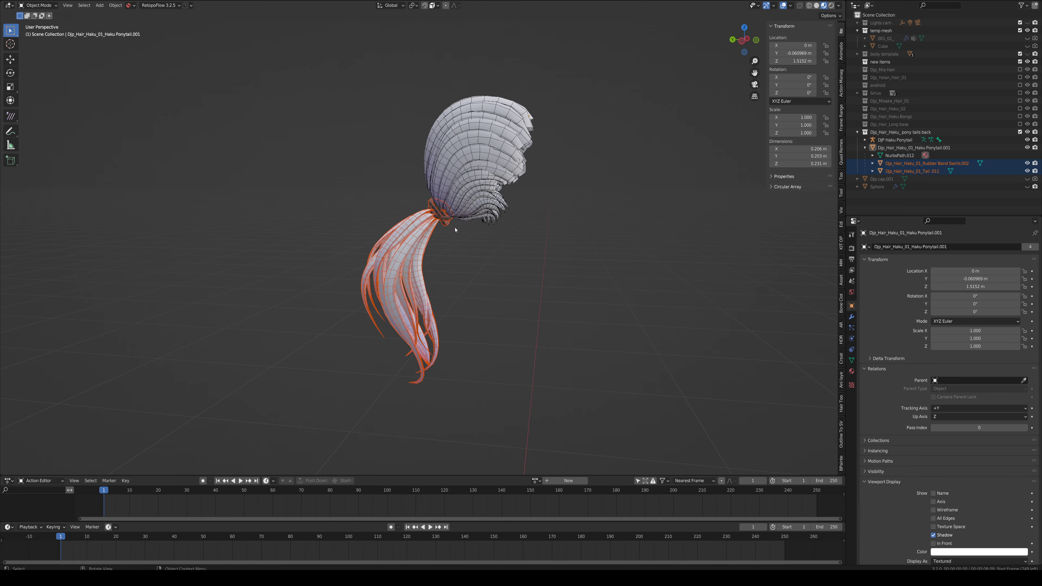
{"action": "key", "text": "r"}
{"action": "right_click", "coordinate": [452, 229]}
{"action": "middle_click_drag", "start_coordinate": [437, 219], "coordinate": [476, 185]}
{"action": "scroll", "coordinate": [441, 214], "scroll_direction": "up", "scroll_amount": 3}
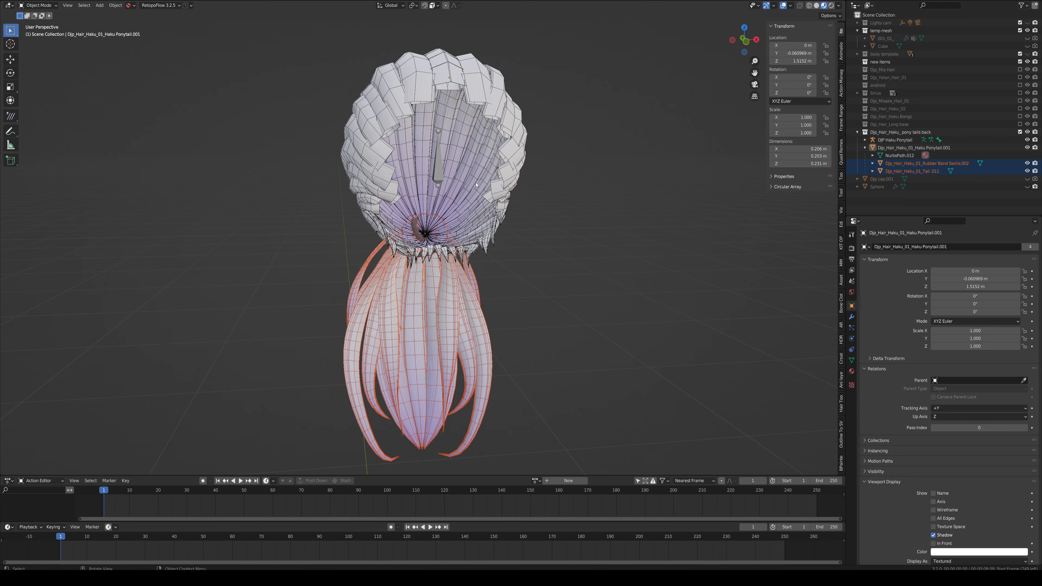
Step: Test-move the tail, the rubber band swirls and the hair cap one at a time to examine how the pieces are separated and parented
{"action": "left_click", "coordinate": [510, 173]}
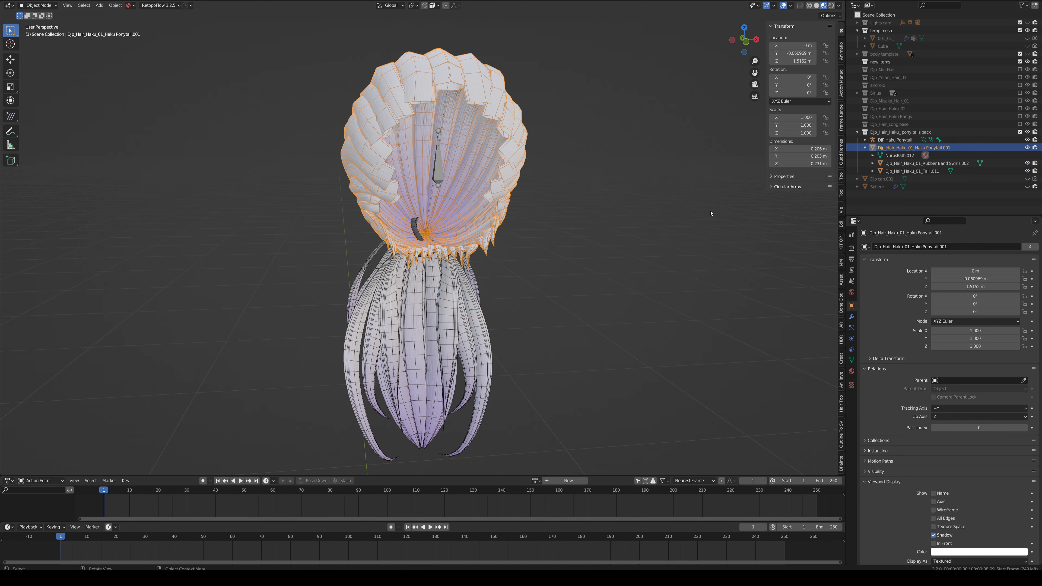
{"action": "left_click", "coordinate": [434, 302]}
{"action": "key", "text": "g"}
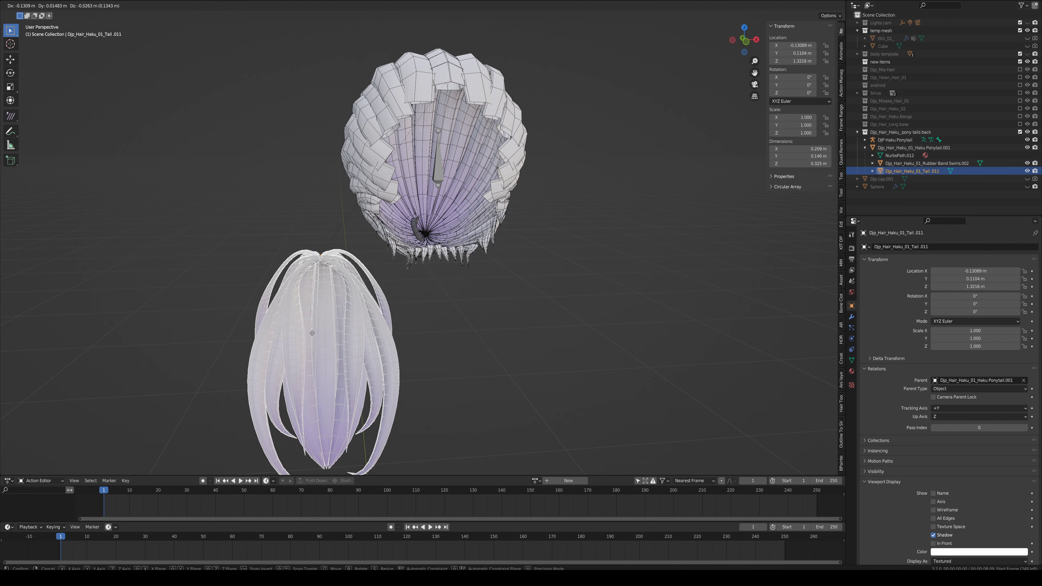
{"action": "key", "text": "Escape"}
{"action": "middle_click_drag", "start_coordinate": [381, 287], "coordinate": [443, 271]}
{"action": "left_click", "coordinate": [455, 240]}
{"action": "key", "text": "g"}
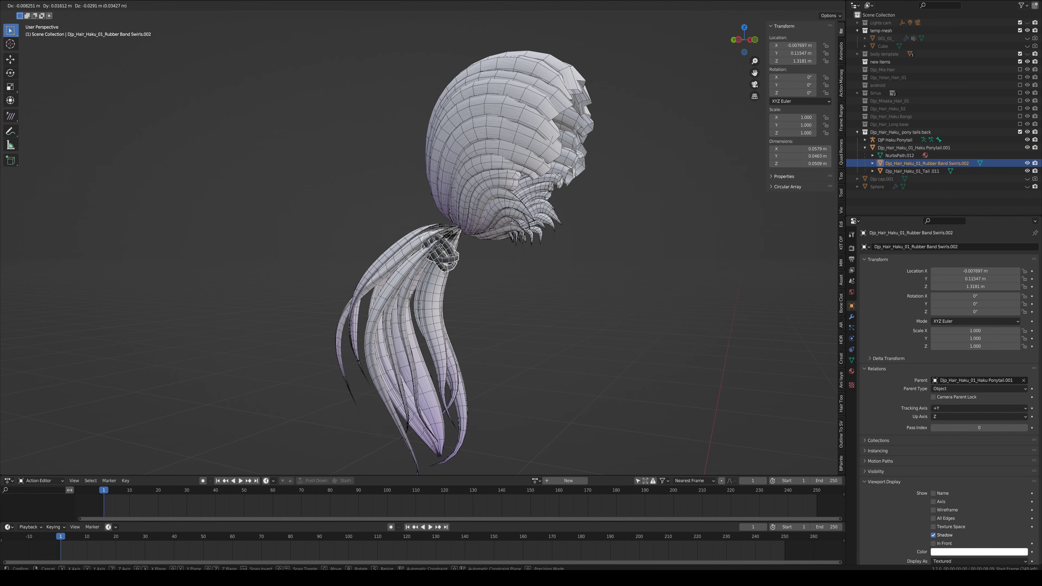
{"action": "key", "text": "Escape"}
{"action": "left_click", "coordinate": [508, 203]}
{"action": "key", "text": "g"}
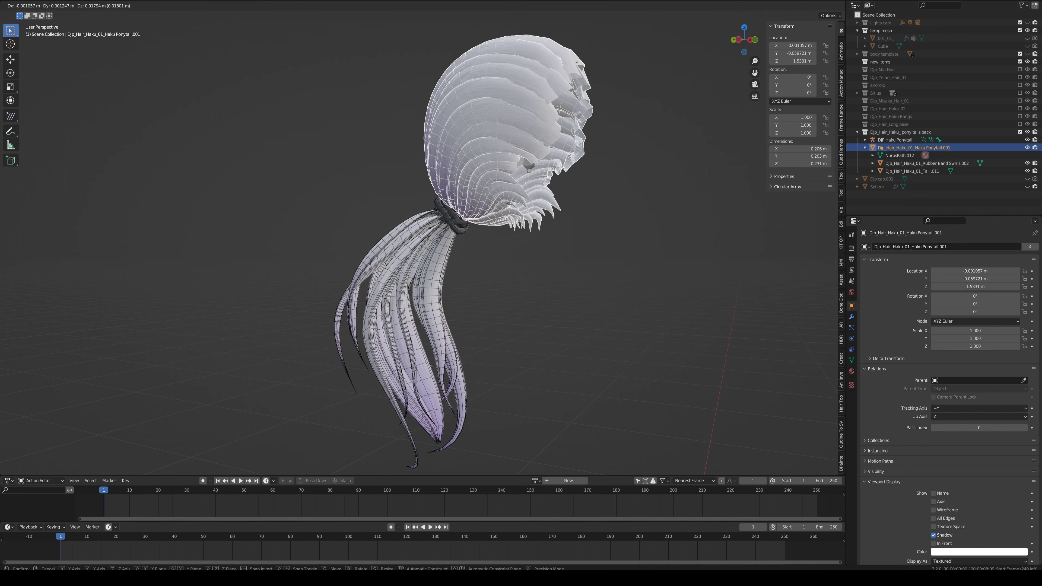
{"action": "key", "text": "Escape"}
Step: Examine from behind the rubber band how the tail and the hair cap move, cancelling each trial move
{"action": "middle_click_drag", "start_coordinate": [508, 203], "coordinate": [357, 245]}
{"action": "left_click", "coordinate": [382, 232]}
{"action": "left_click", "coordinate": [383, 232]}
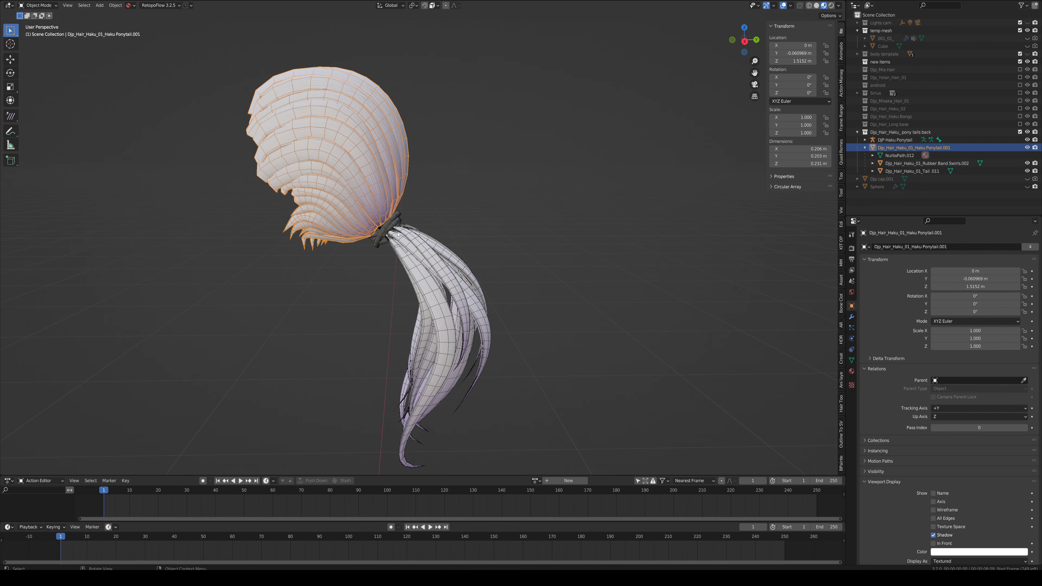
{"action": "left_click", "coordinate": [407, 242]}
{"action": "key", "text": "g"}
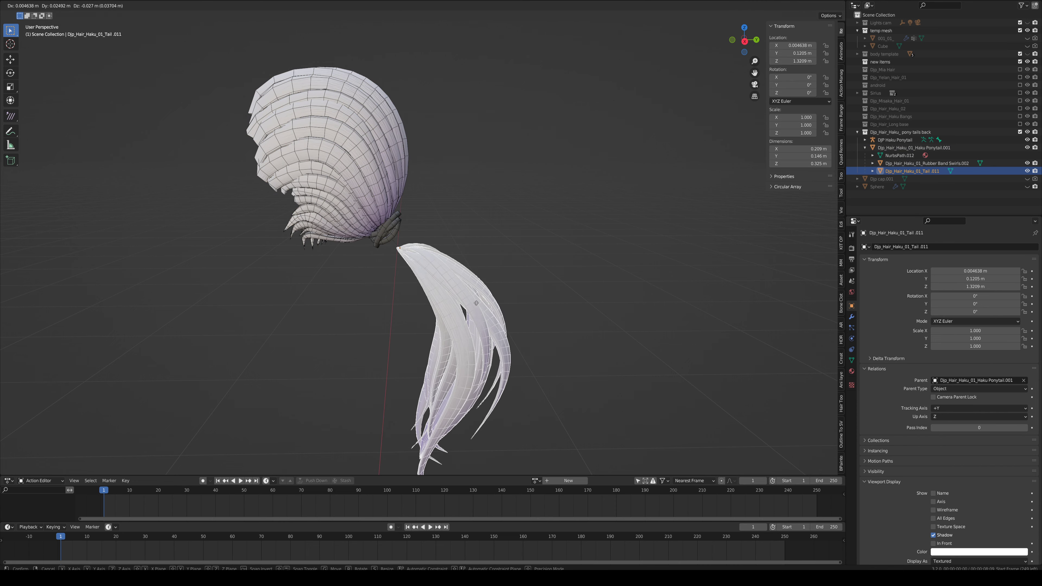
{"action": "key", "text": "Escape"}
{"action": "middle_click_drag", "start_coordinate": [484, 287], "coordinate": [438, 192]}
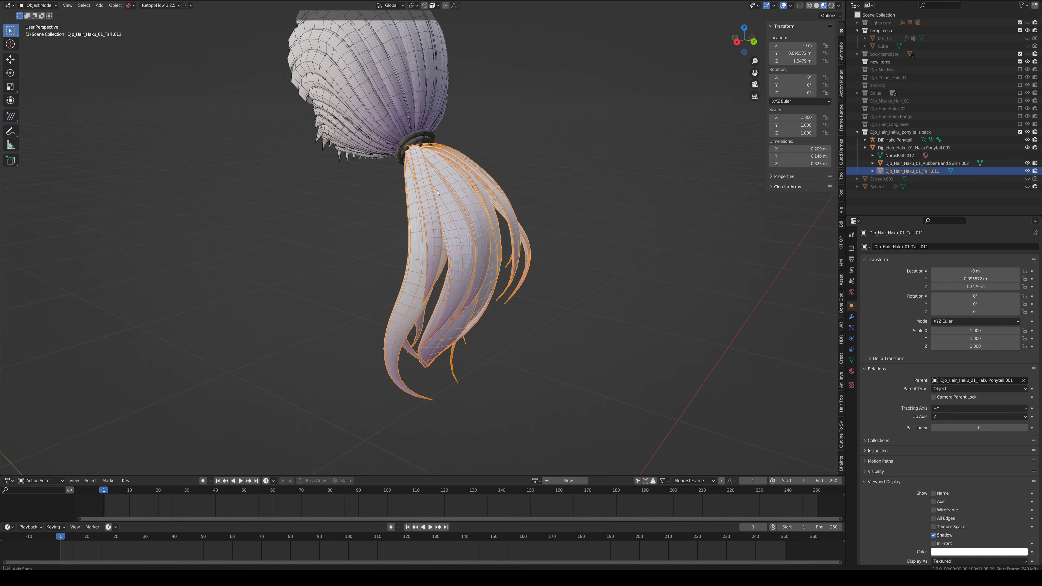
{"action": "middle_click_drag", "start_coordinate": [441, 252], "coordinate": [434, 181]}
{"action": "key", "text": "g"}
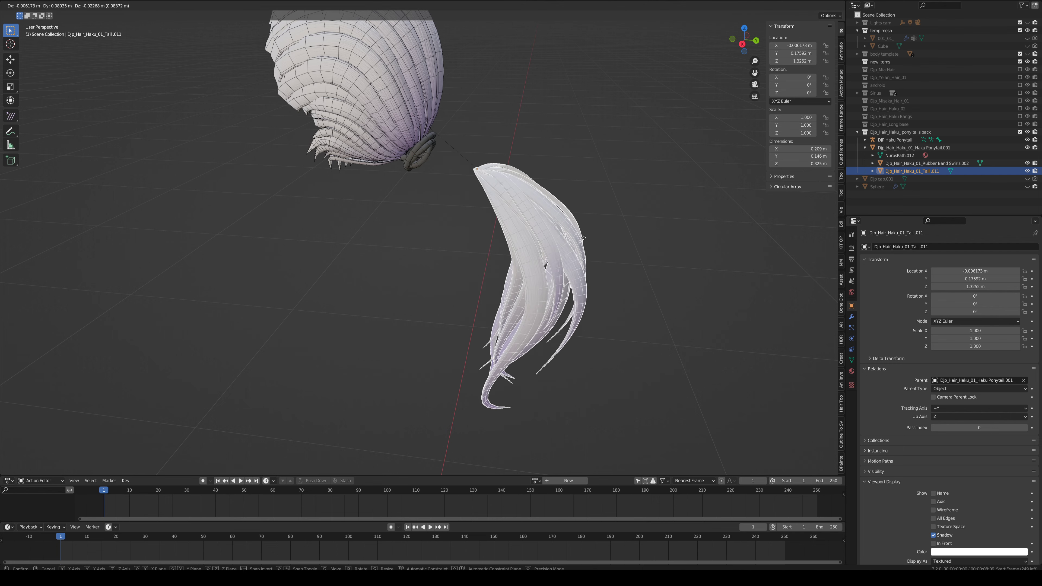
{"action": "right_click", "coordinate": [537, 225]}
{"action": "left_click", "coordinate": [399, 111]}
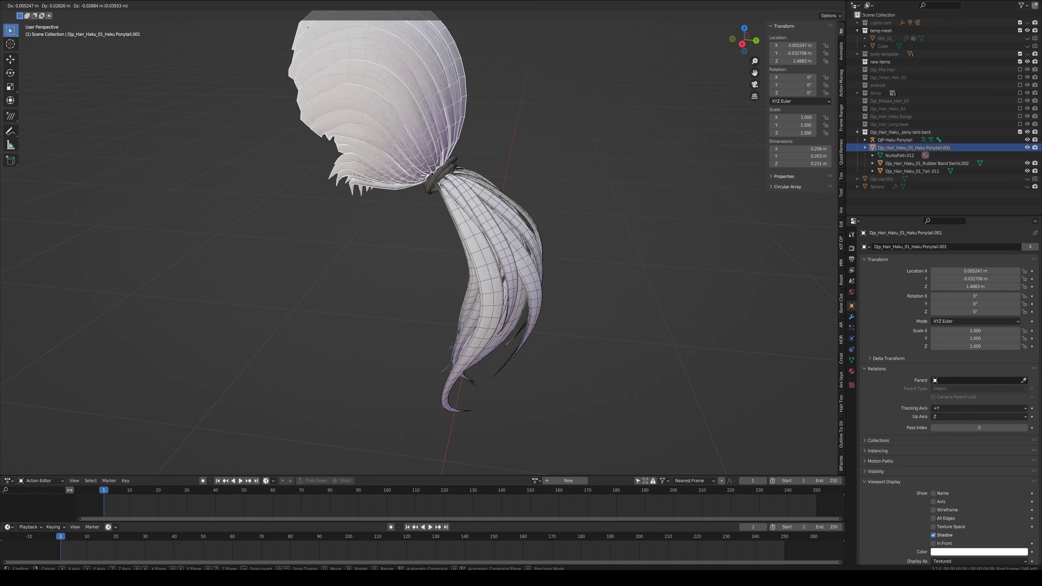
{"action": "middle_click_drag", "start_coordinate": [399, 110], "coordinate": [472, 178]}
{"action": "middle_click_drag", "start_coordinate": [398, 140], "coordinate": [437, 153]}
{"action": "middle_click_drag", "start_coordinate": [400, 224], "coordinate": [460, 116]}
Step: Select the armature together with the hair cap, enter Weight Paint mode and paint test weight on the sides of the cap
{"action": "left_click", "coordinate": [446, 115]}
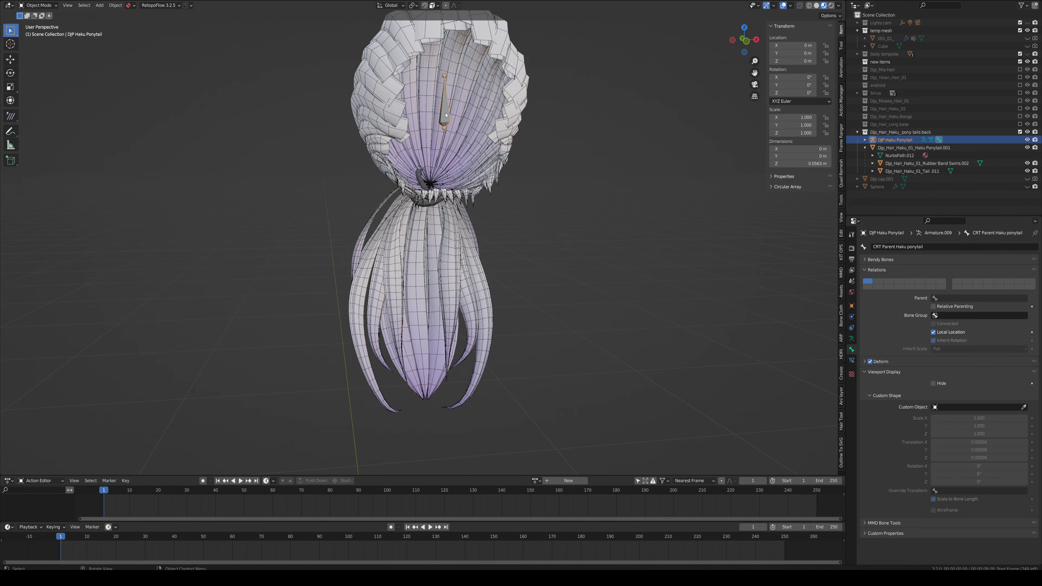
{"action": "left_click", "coordinate": [509, 110], "text": "shift"}
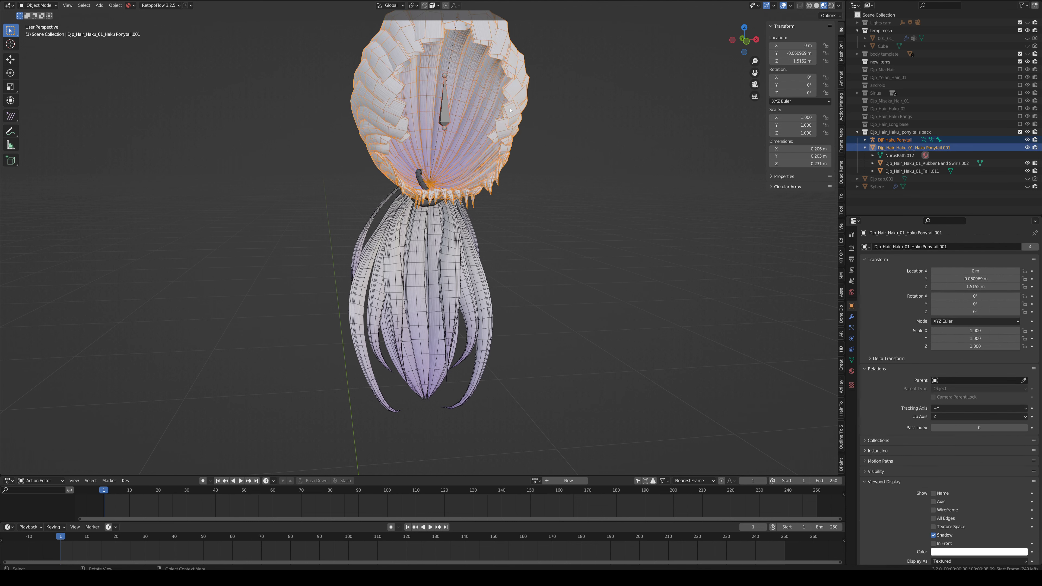
{"action": "key", "text": "ctrl+Tab"}
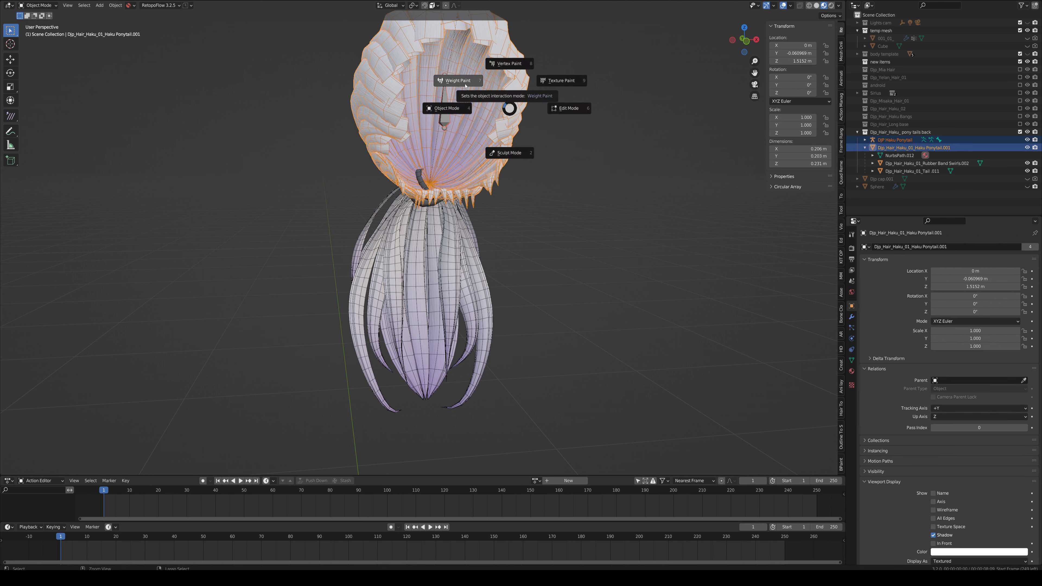
{"action": "left_click", "coordinate": [465, 86]}
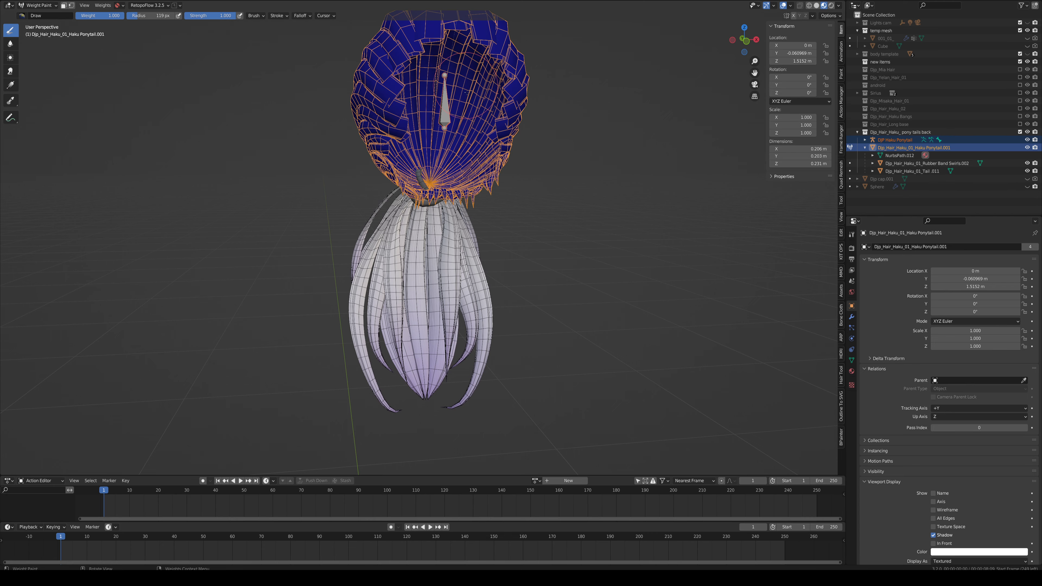
{"action": "mouse_move", "coordinate": [466, 84]}
{"action": "middle_mouse_down"}
{"action": "mouse_move", "coordinate": [476, 125]}
{"action": "mouse_move", "coordinate": [369, 105]}
{"action": "middle_mouse_up"}
{"action": "left_click_drag", "start_coordinate": [343, 98], "coordinate": [353, 99]}
{"action": "mouse_move", "coordinate": [354, 100]}
{"action": "middle_mouse_down"}
{"action": "mouse_move", "coordinate": [316, 131]}
{"action": "mouse_move", "coordinate": [361, 123]}
{"action": "mouse_move", "coordinate": [393, 134]}
{"action": "mouse_move", "coordinate": [374, 110]}
{"action": "mouse_move", "coordinate": [398, 119]}
{"action": "middle_mouse_up"}
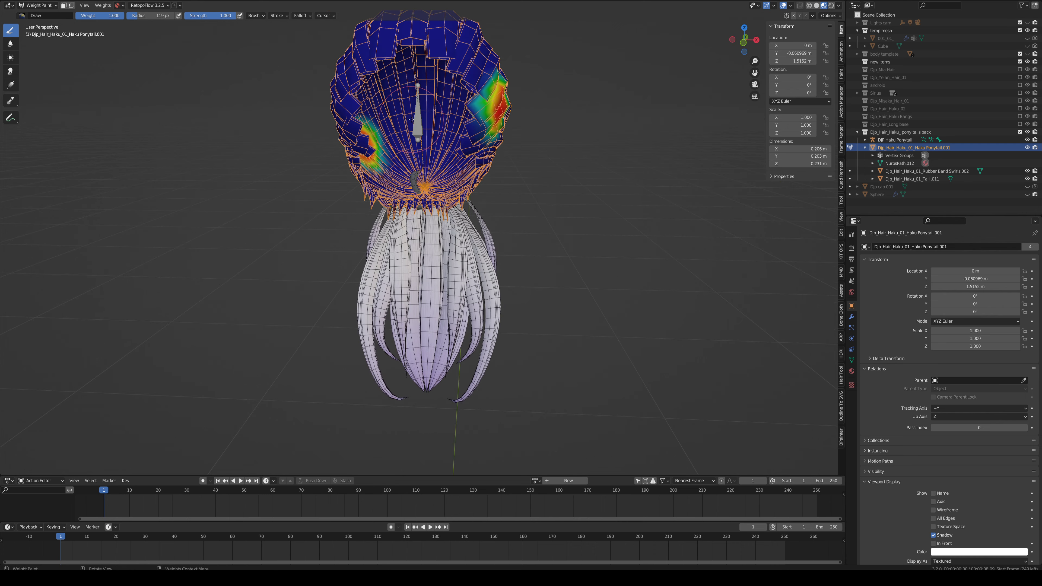
Step: Delete the hair cap's vertex group and return to Object Mode
{"action": "left_click", "coordinate": [851, 360]}
{"action": "left_click", "coordinate": [1031, 279]}
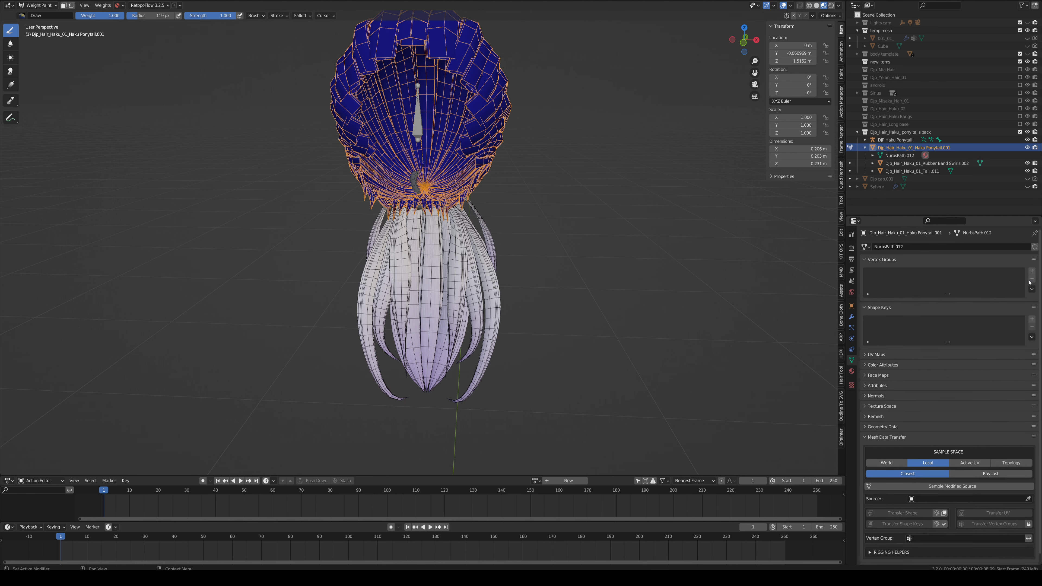
{"action": "middle_click_drag", "start_coordinate": [434, 153], "coordinate": [406, 155]}
{"action": "key", "text": "ctrl+Tab"}
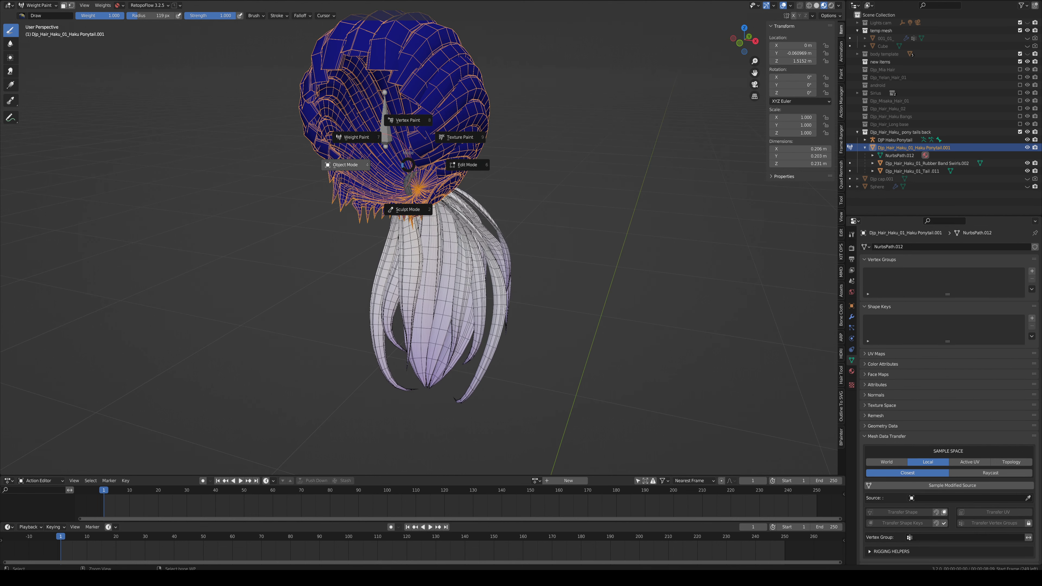
{"action": "left_click", "coordinate": [356, 167]}
{"action": "middle_click_drag", "start_coordinate": [460, 92], "coordinate": [480, 90]}
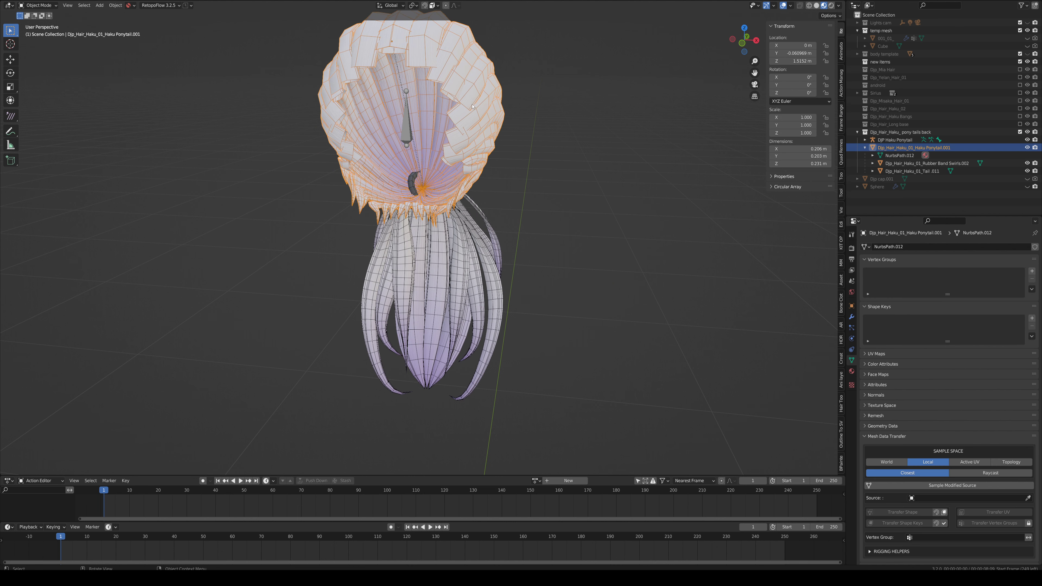
{"action": "left_click", "coordinate": [410, 130], "text": "shift"}
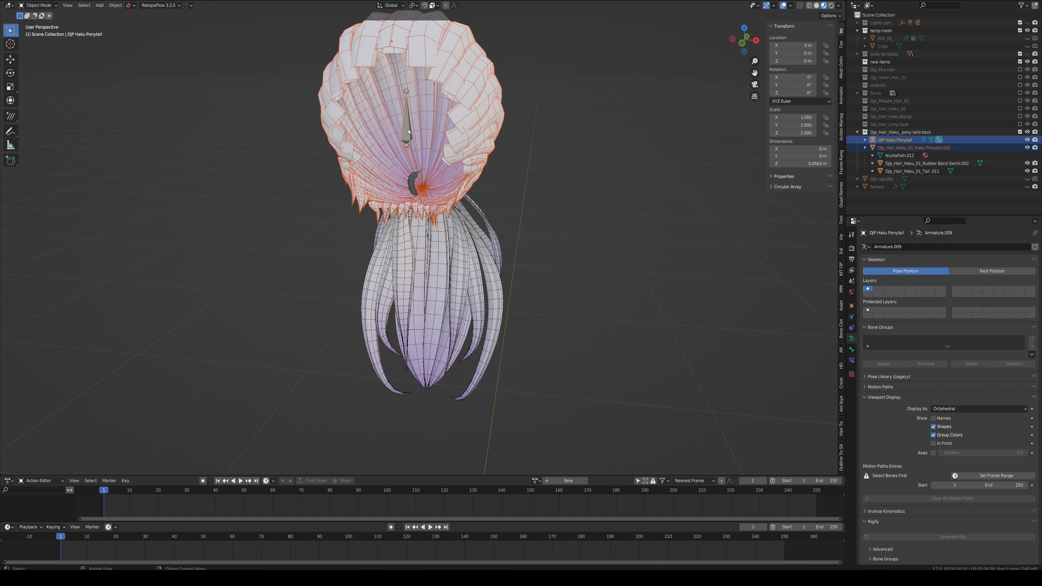
{"action": "key", "text": "ctrl+Tab"}
{"action": "key", "text": "ctrl+Tab"}
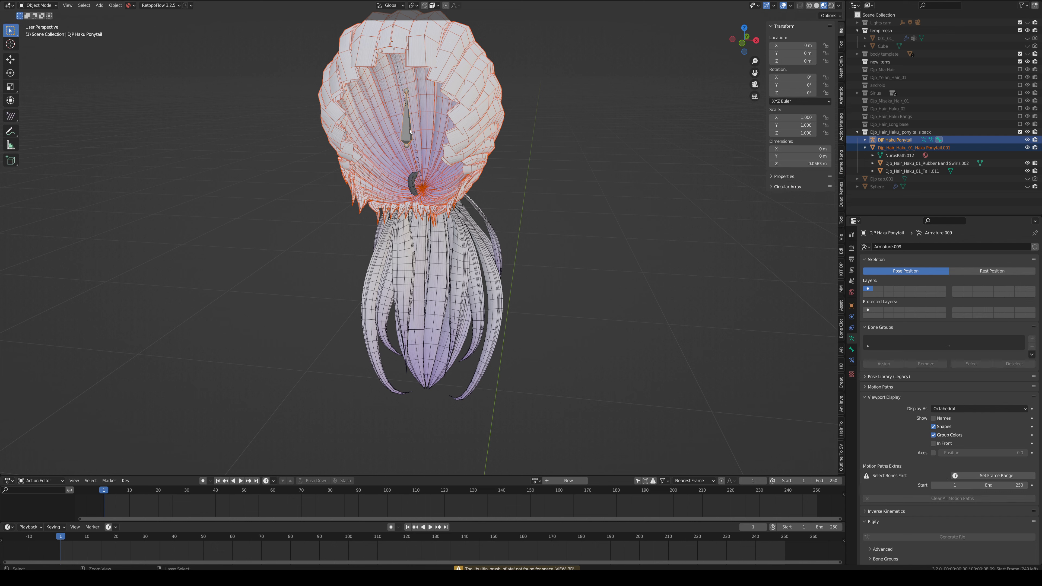
Step: Select the armature, add the hair cap as active, enter Weight Paint mode and paint a spot of weight on the cap
{"action": "left_click", "coordinate": [409, 132]}
{"action": "left_click", "coordinate": [485, 103], "text": "shift"}
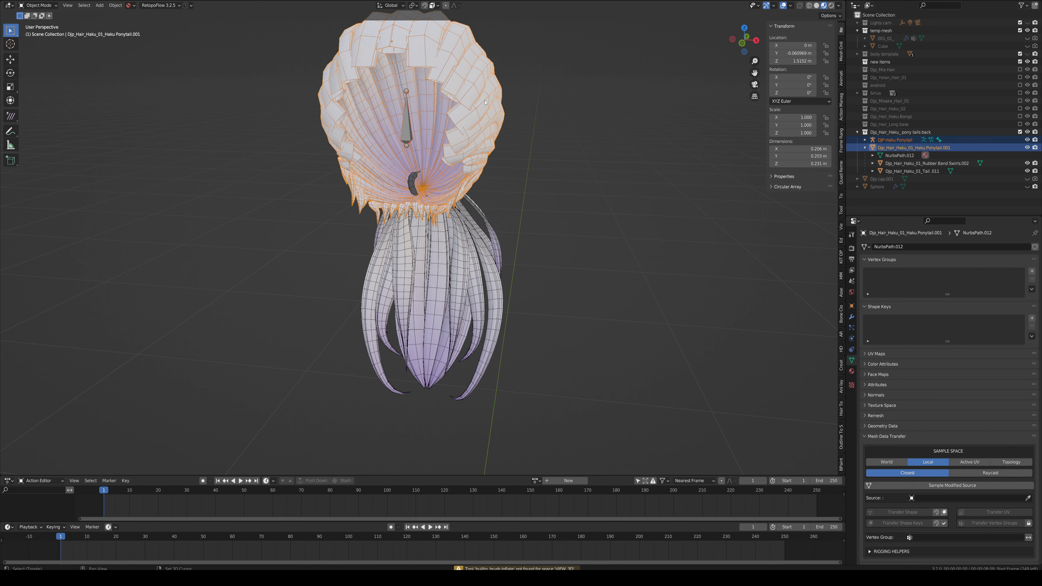
{"action": "key", "text": "ctrl+Tab"}
{"action": "left_click", "coordinate": [435, 73]}
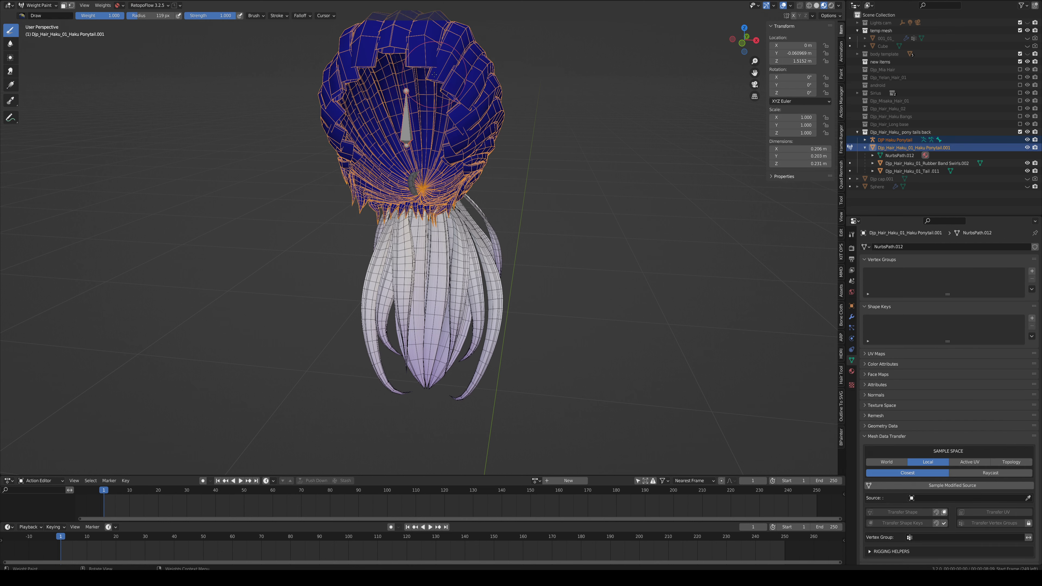
{"action": "left_click", "coordinate": [406, 117], "text": "ctrl"}
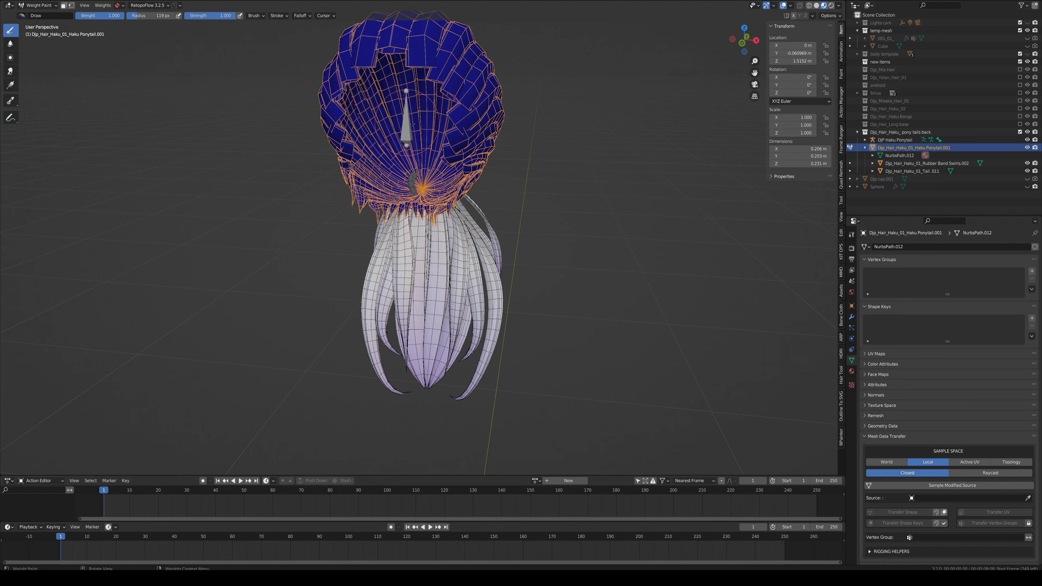
{"action": "left_click", "coordinate": [472, 108]}
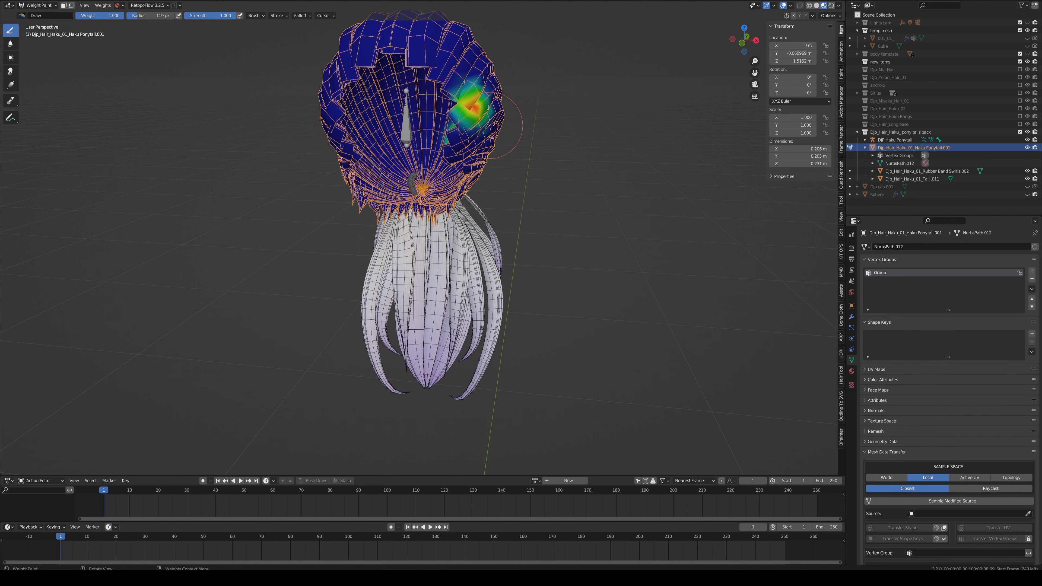
Step: Switch from weight painting to the armature in Pose Mode and check the bone properties of CRT Parent Haku ponytail
{"action": "middle_click_drag", "start_coordinate": [493, 125], "coordinate": [463, 130]}
{"action": "key", "text": "ctrl+Tab"}
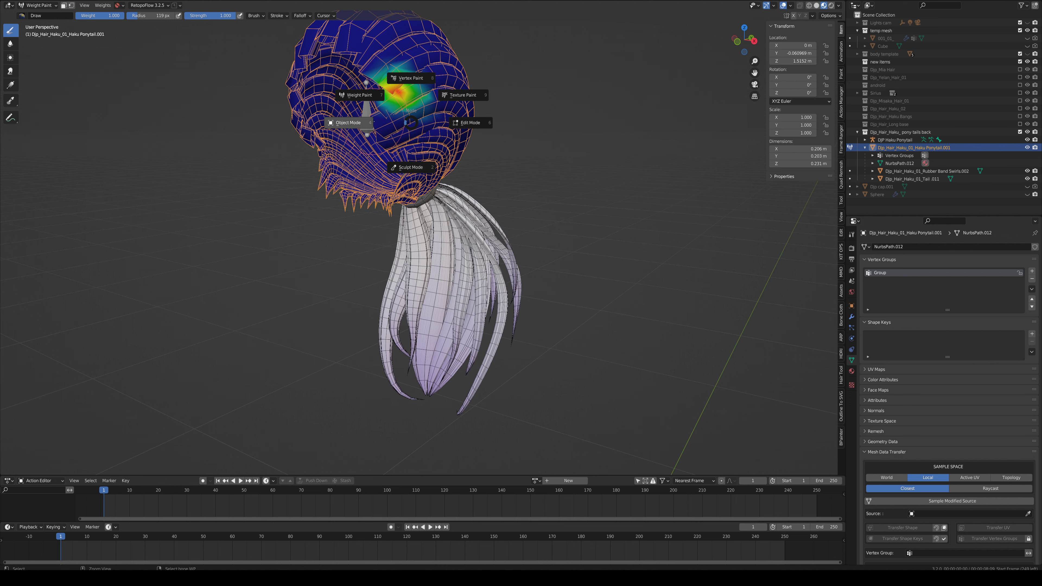
{"action": "left_click", "coordinate": [348, 122]}
{"action": "left_click", "coordinate": [366, 116]}
{"action": "key", "text": "ctrl+Tab"}
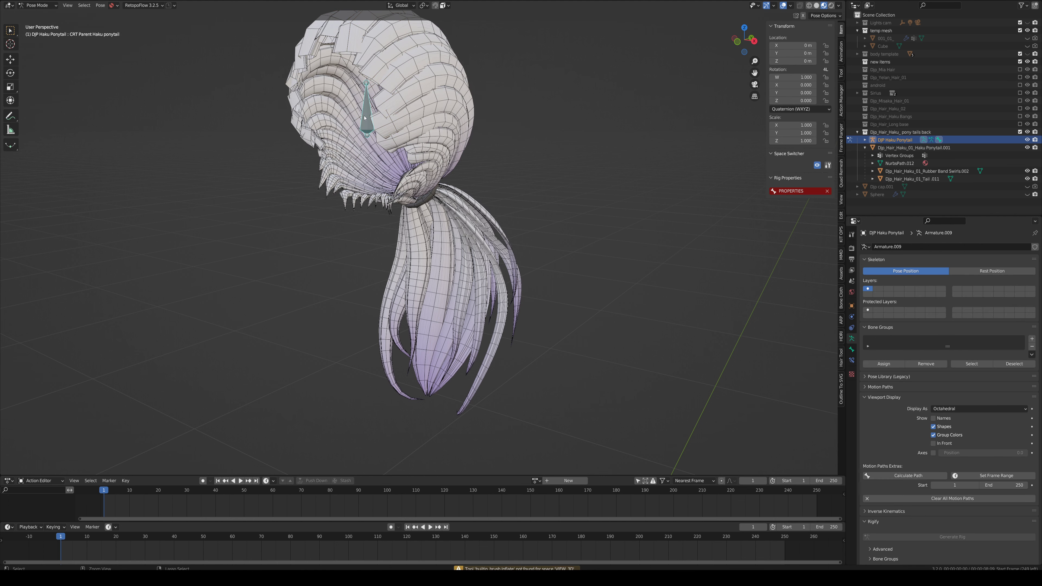
{"action": "middle_click_drag", "start_coordinate": [371, 117], "coordinate": [513, 139]}
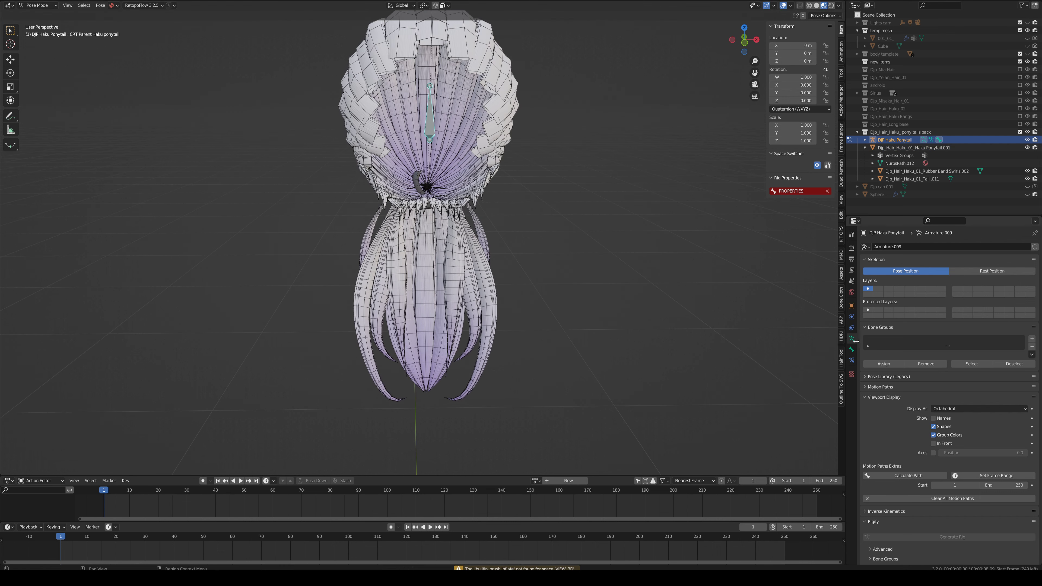
{"action": "left_click", "coordinate": [850, 350]}
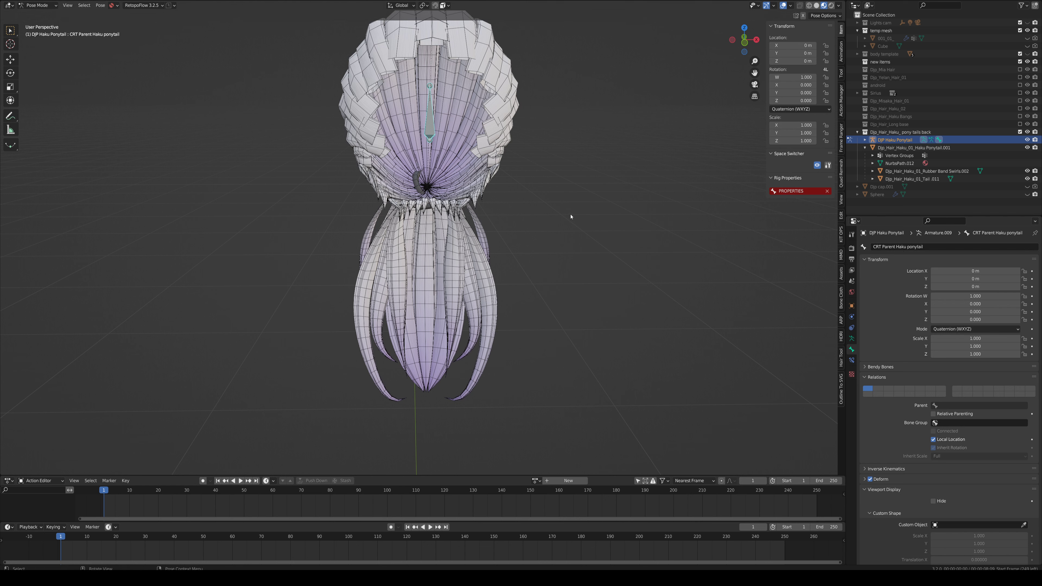
Step: Leave Pose Mode, select the hair cap with the armature, re-enter Weight Paint mode and show the cap's vertex groups
{"action": "key", "text": "ctrl+Tab"}
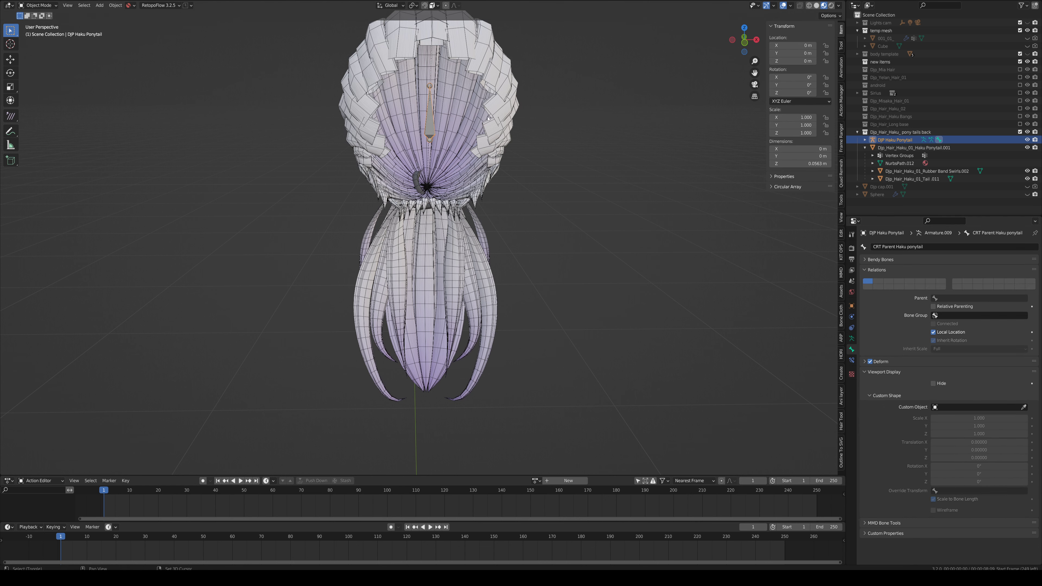
{"action": "left_click", "coordinate": [493, 111]}
{"action": "key", "text": "ctrl+Tab"}
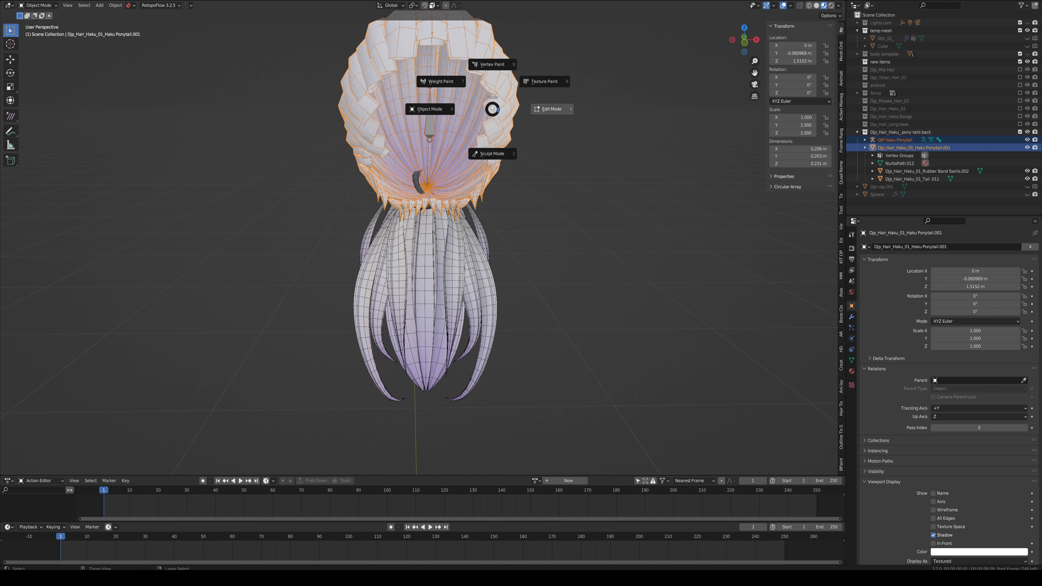
{"action": "left_click", "coordinate": [451, 86]}
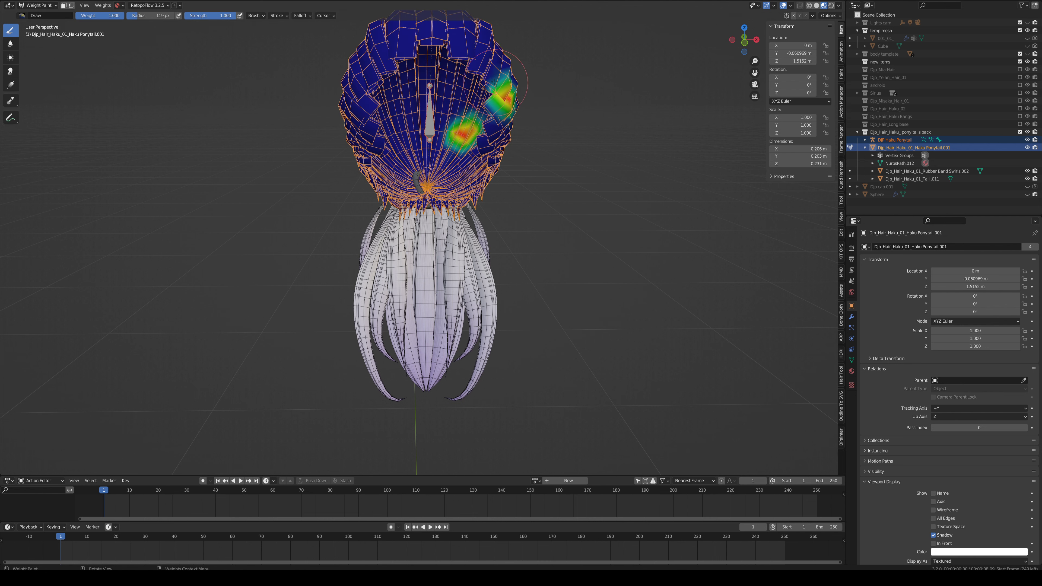
{"action": "left_click", "coordinate": [852, 360]}
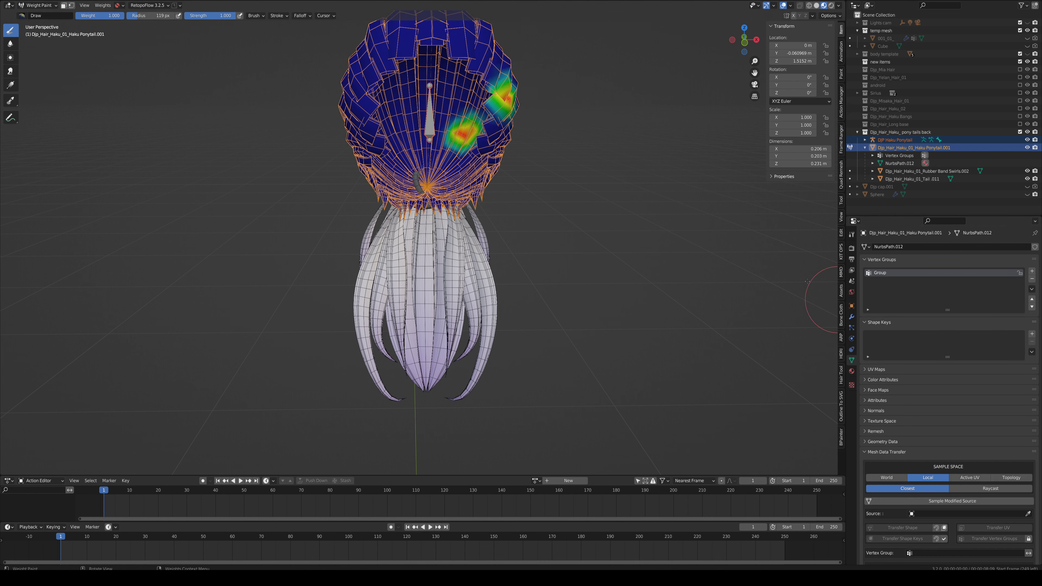
Step: Delete the hair cap's vertex group named Group and return the cap to Object Mode
{"action": "left_click", "coordinate": [1031, 278]}
{"action": "key", "text": "ctrl+Tab"}
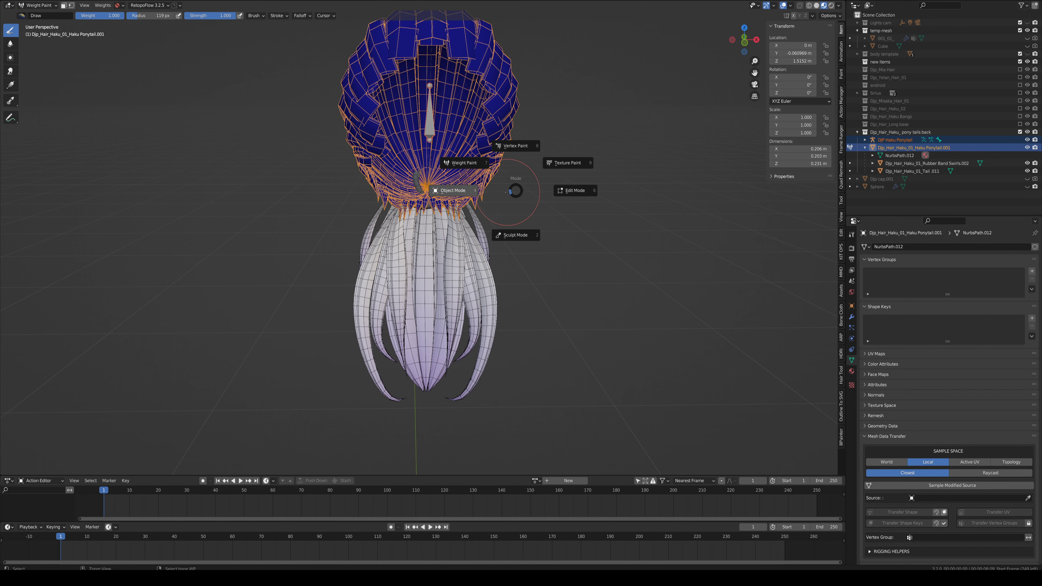
{"action": "left_click", "coordinate": [476, 192]}
{"action": "mouse_move", "coordinate": [474, 192]}
{"action": "middle_mouse_down", "text": "shift"}
{"action": "mouse_move", "coordinate": [465, 261]}
{"action": "mouse_move", "coordinate": [505, 250]}
{"action": "mouse_move", "coordinate": [509, 238]}
{"action": "mouse_move", "coordinate": [458, 219]}
{"action": "middle_mouse_up", "text": "shift"}
{"action": "left_click", "coordinate": [510, 181]}
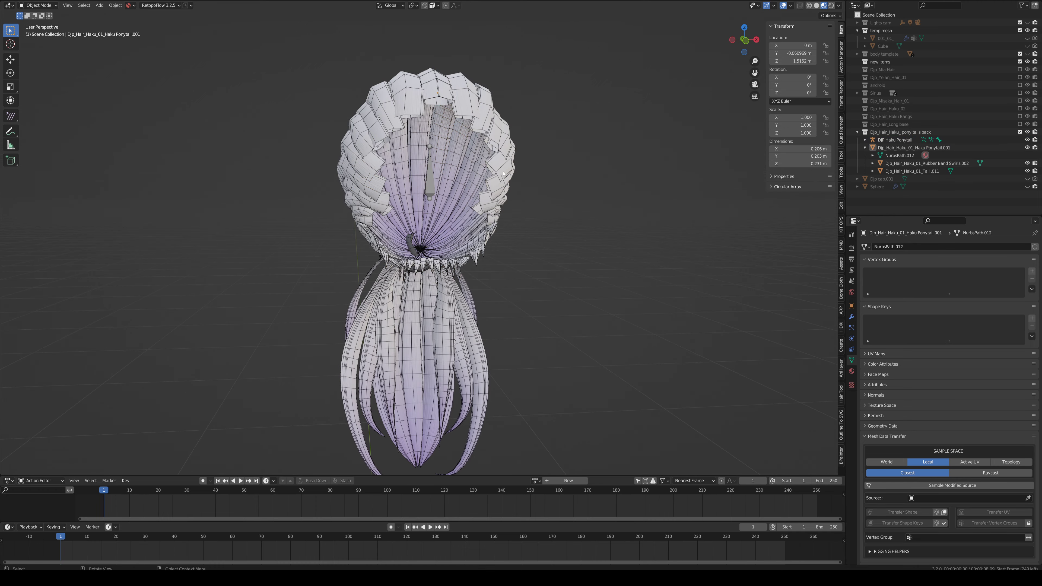
Step: Parent the hair cap to the DJP Haku Ponytail armature using Armature Deform with automatic weights
{"action": "left_click_drag", "start_coordinate": [506, 181], "coordinate": [576, 176]}
{"action": "right_click", "coordinate": [576, 176]}
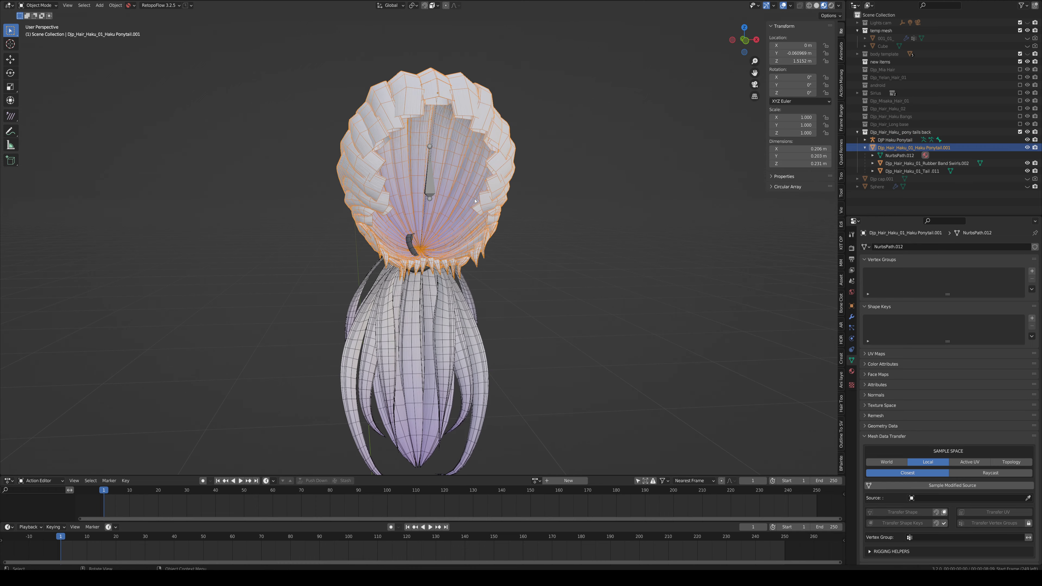
{"action": "left_click", "coordinate": [435, 190]}
{"action": "middle_click_drag", "start_coordinate": [435, 190], "coordinate": [483, 222]}
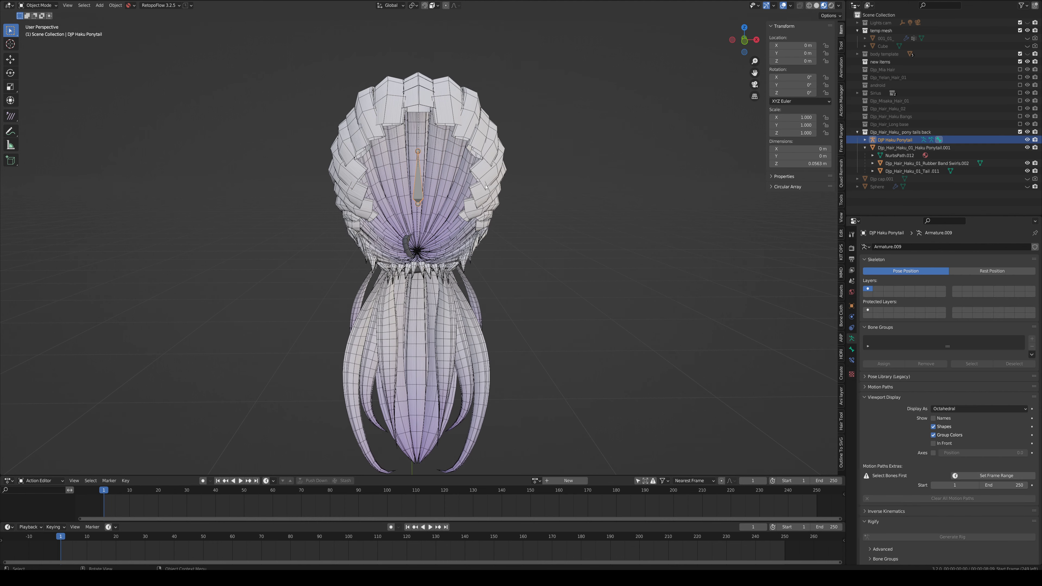
{"action": "left_click", "coordinate": [480, 197]}
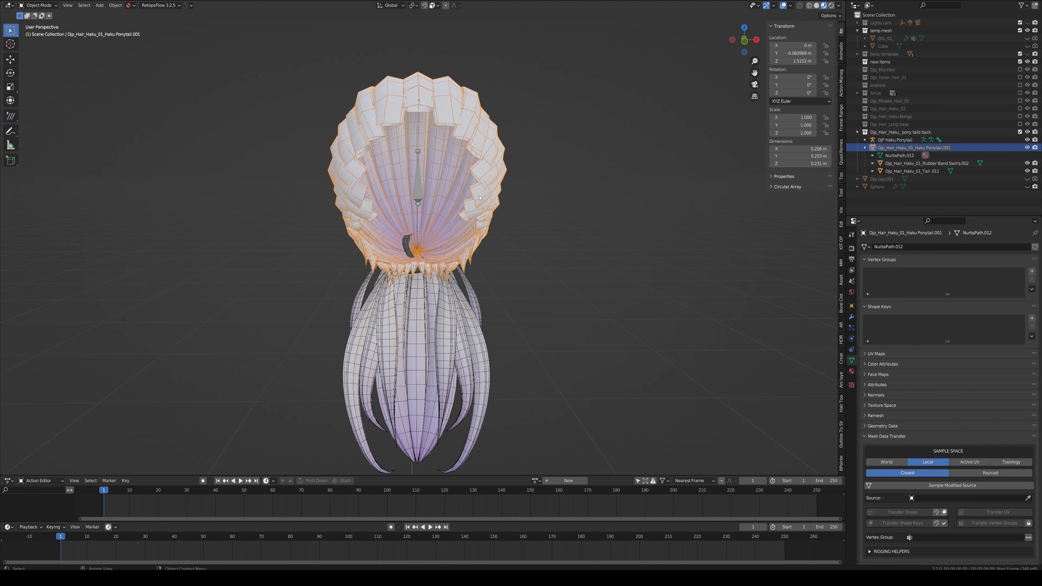
{"action": "left_click", "coordinate": [420, 192], "text": "shift"}
{"action": "left_click", "coordinate": [481, 167]}
{"action": "left_click", "coordinate": [417, 194], "text": "shift"}
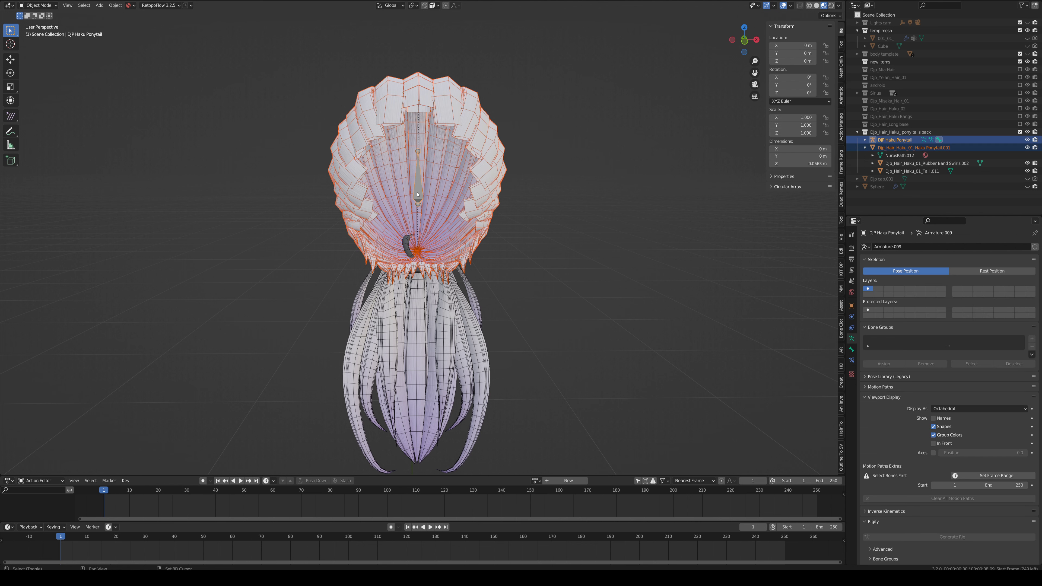
{"action": "key", "text": "ctrl+p"}
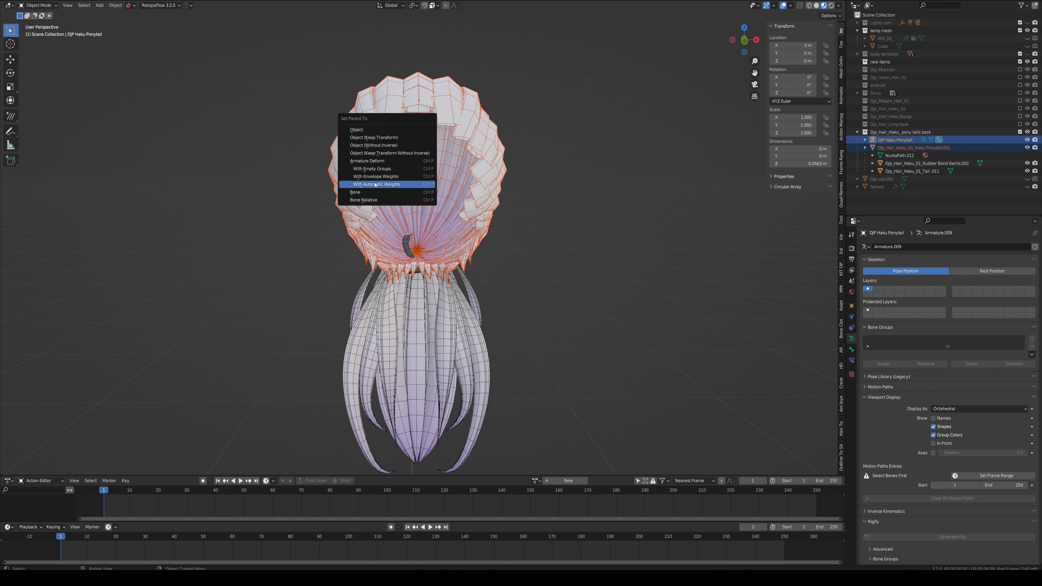
{"action": "left_click", "coordinate": [391, 188]}
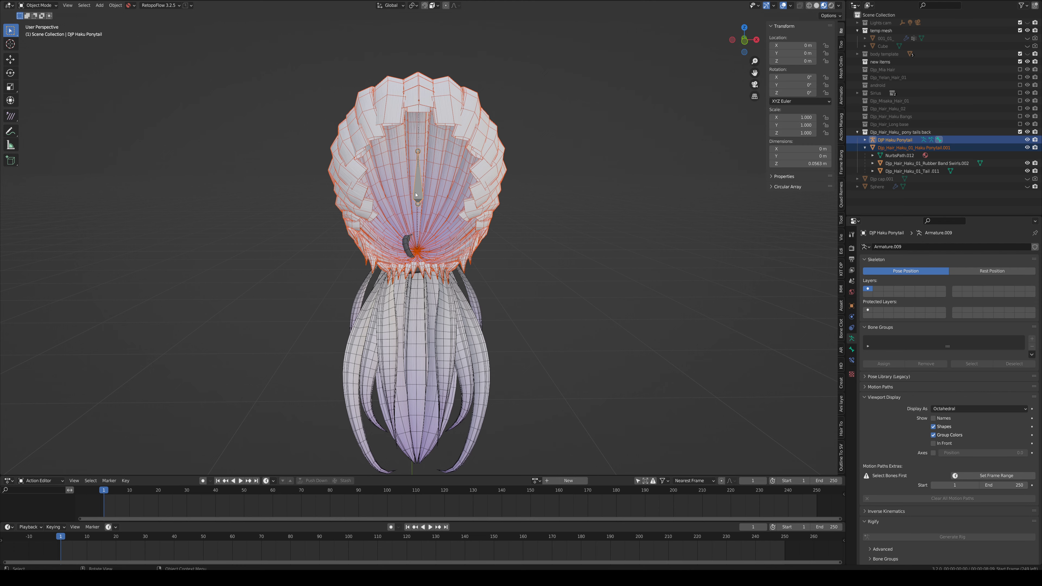
{"action": "middle_click_drag", "start_coordinate": [416, 195], "coordinate": [376, 166]}
{"action": "middle_click_drag", "start_coordinate": [421, 217], "coordinate": [377, 196]}
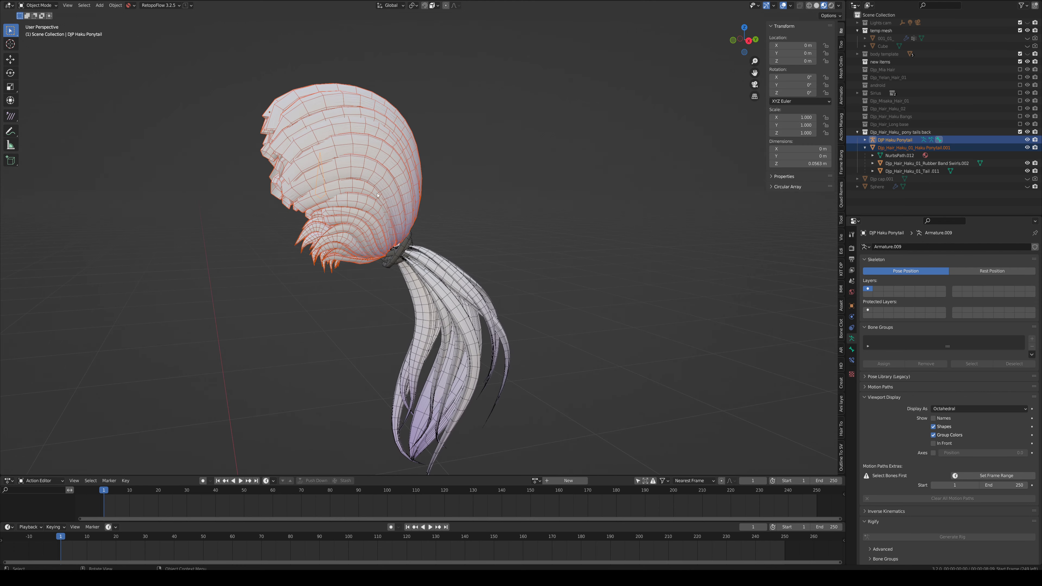
{"action": "middle_click_drag", "start_coordinate": [348, 236], "coordinate": [433, 197]}
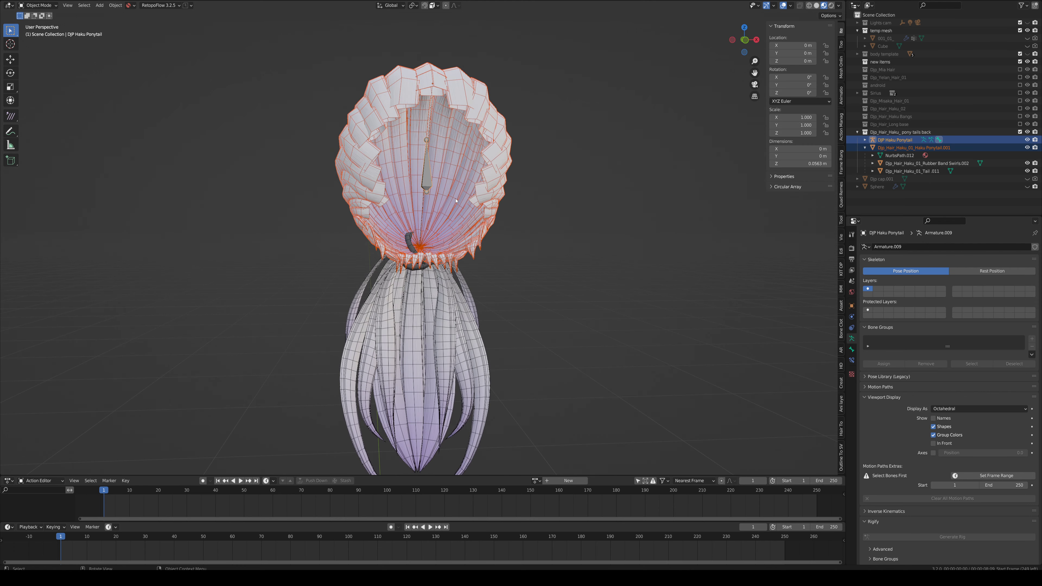
{"action": "key", "text": "ctrl+p"}
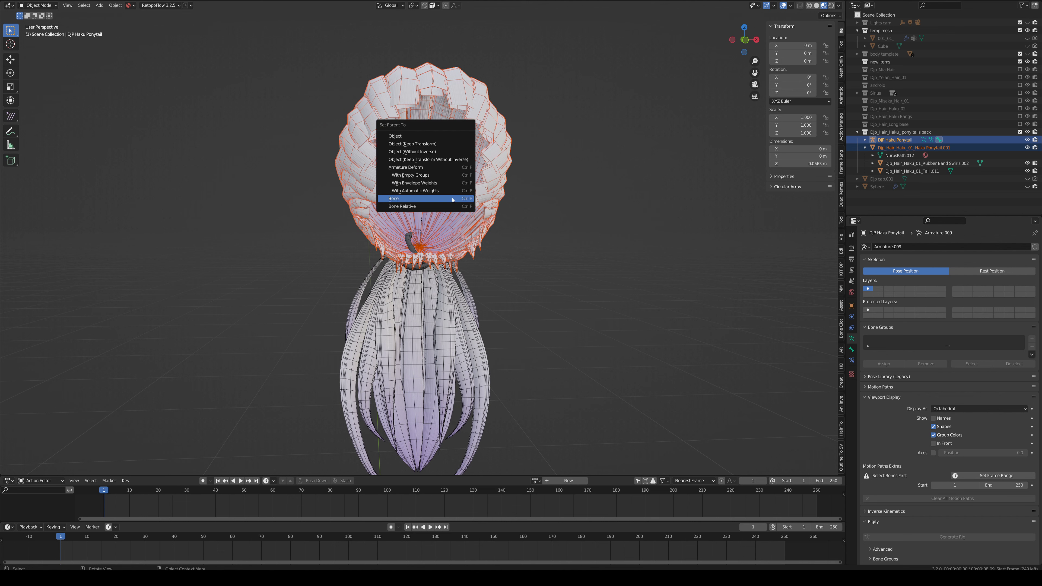
{"action": "left_click", "coordinate": [415, 190]}
{"action": "middle_click_drag", "start_coordinate": [431, 180], "coordinate": [449, 167]}
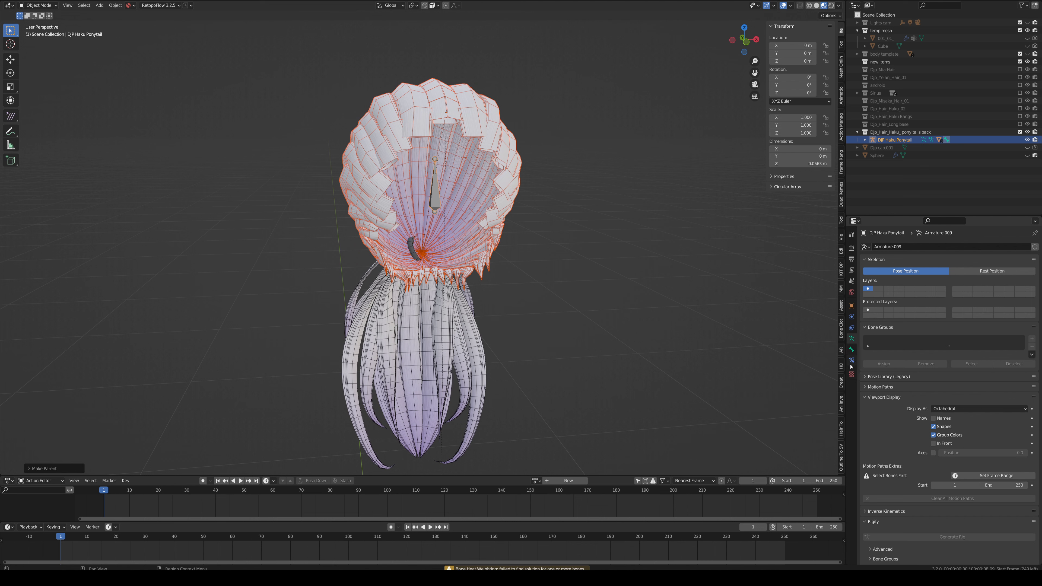
Step: Select the hair cap and enter Weight Paint mode on its CRT Parent Haku ponytail vertex group
{"action": "left_click", "coordinate": [498, 193]}
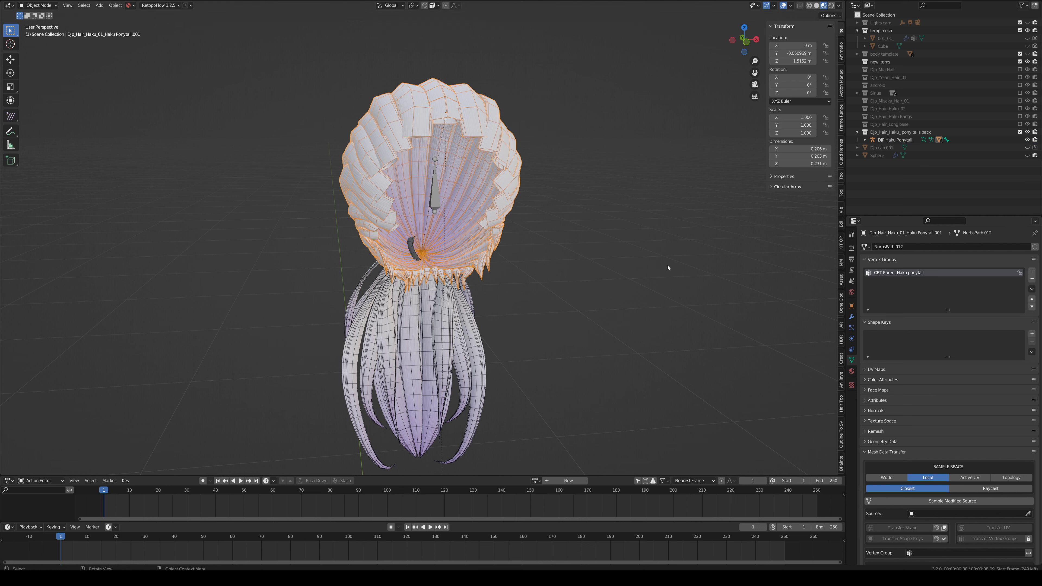
{"action": "left_click", "coordinate": [435, 200]}
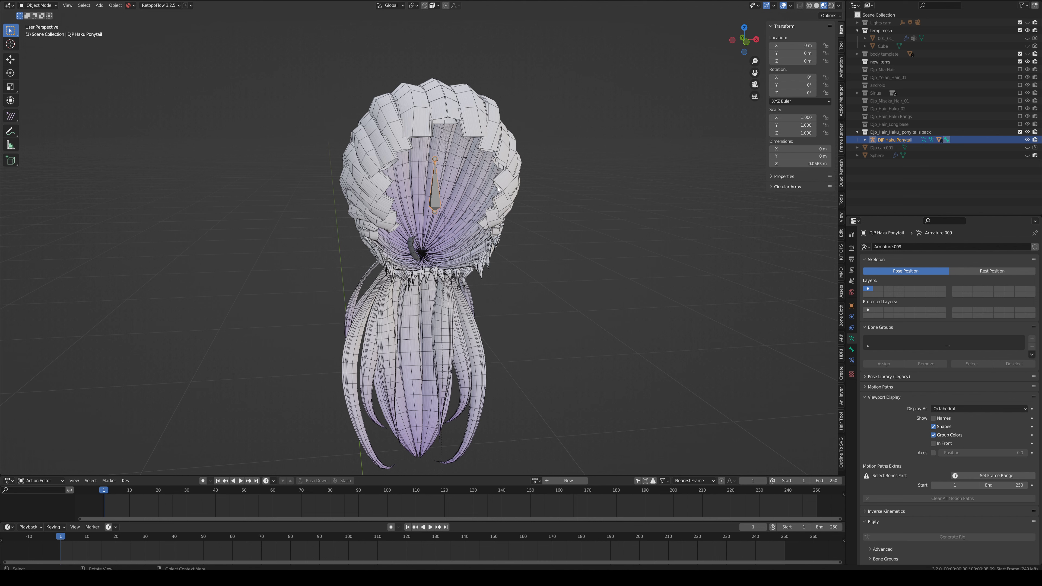
{"action": "left_click", "coordinate": [509, 179]}
{"action": "key", "text": "ctrl+Tab"}
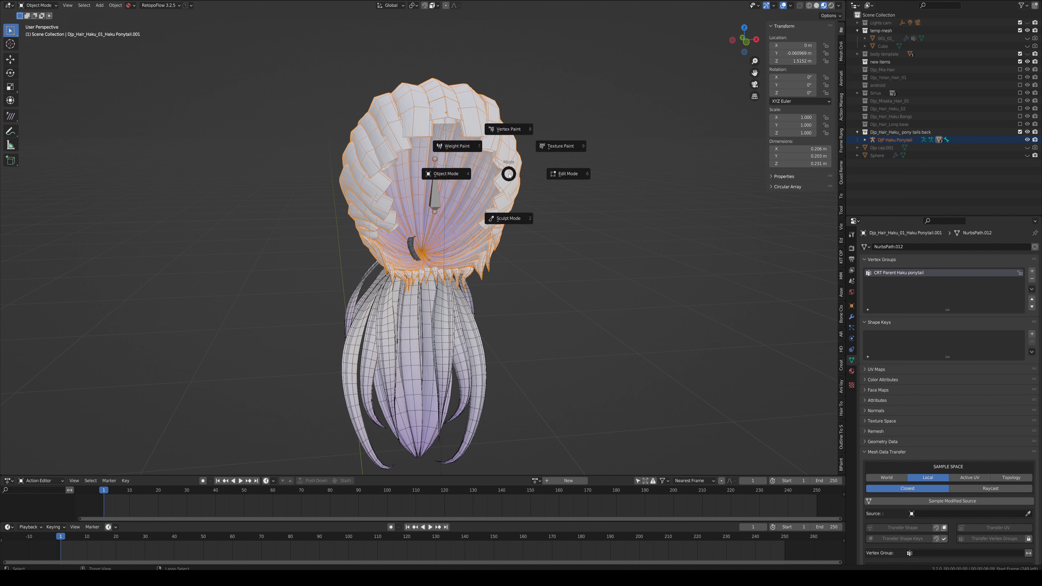
{"action": "left_click", "coordinate": [458, 146]}
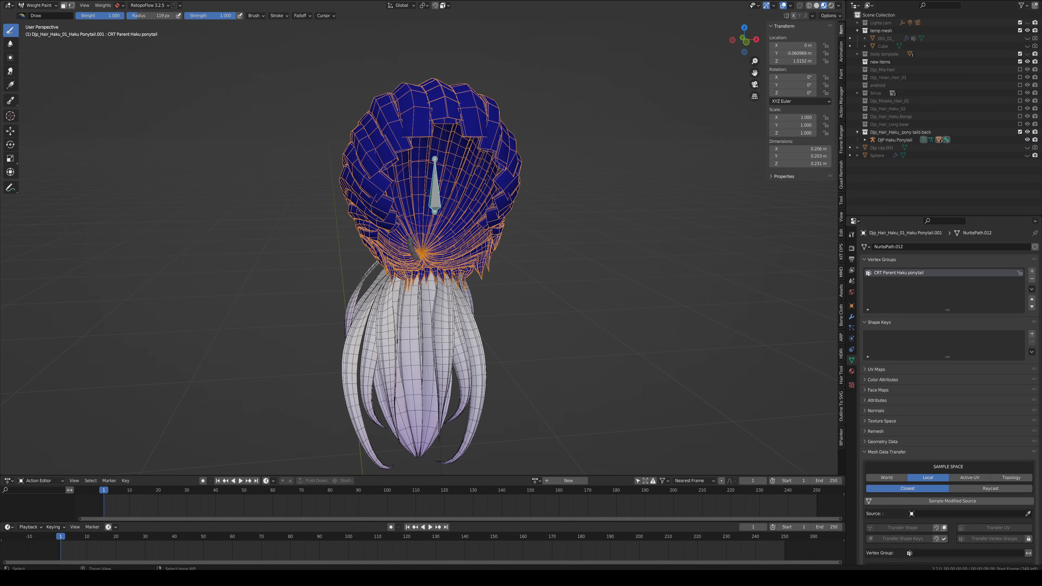
Step: Paint a stroke of full weight on the side of the hair cap for CRT Parent Haku ponytail
{"action": "mouse_move", "coordinate": [435, 189]}
{"action": "middle_mouse_down"}
{"action": "mouse_move", "coordinate": [484, 186]}
{"action": "mouse_move", "coordinate": [451, 177]}
{"action": "middle_mouse_up"}
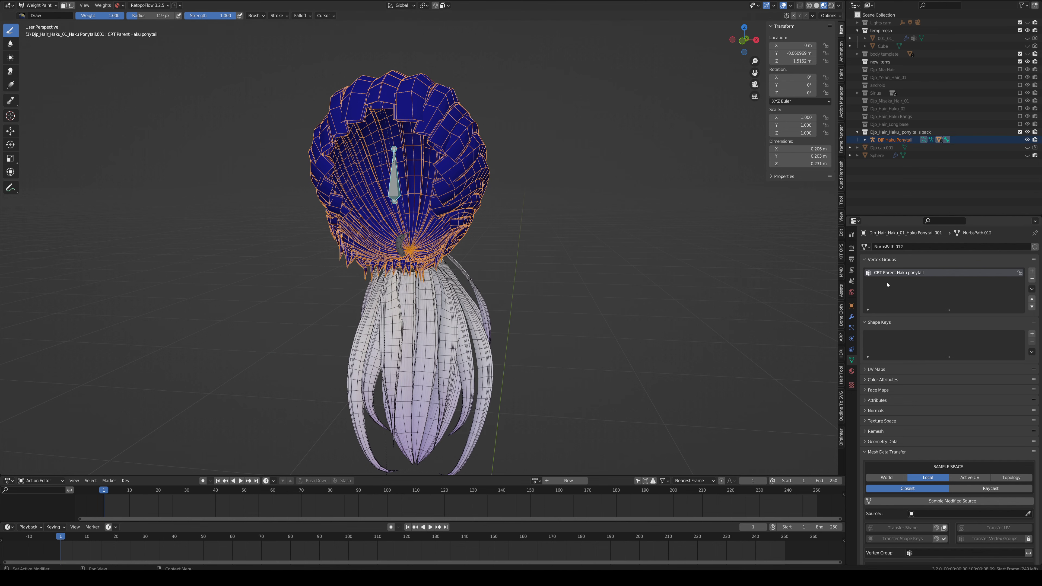
{"action": "middle_click_drag", "start_coordinate": [492, 205], "coordinate": [370, 176]}
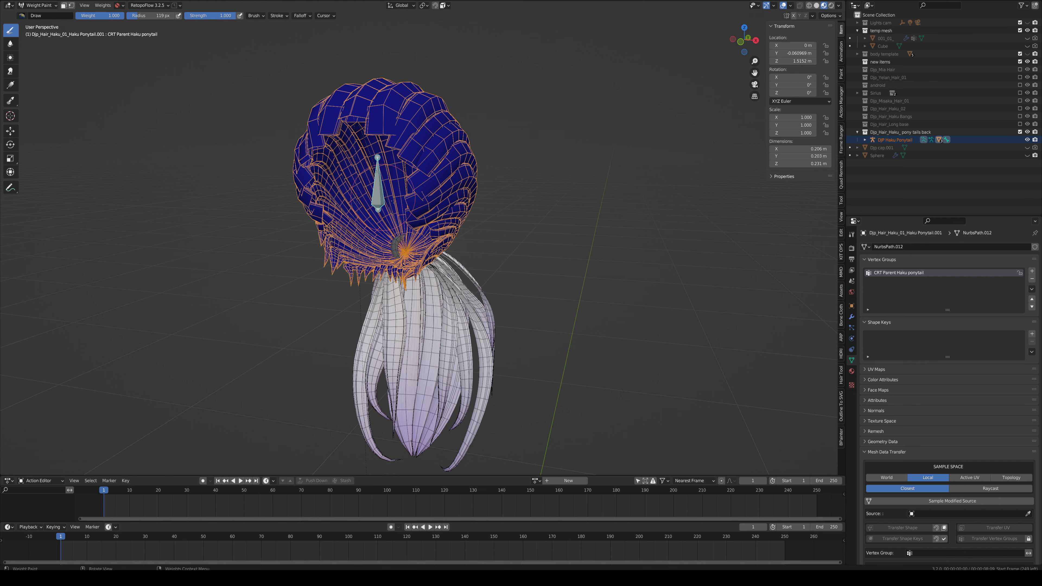
{"action": "left_click_drag", "start_coordinate": [431, 167], "coordinate": [431, 189]}
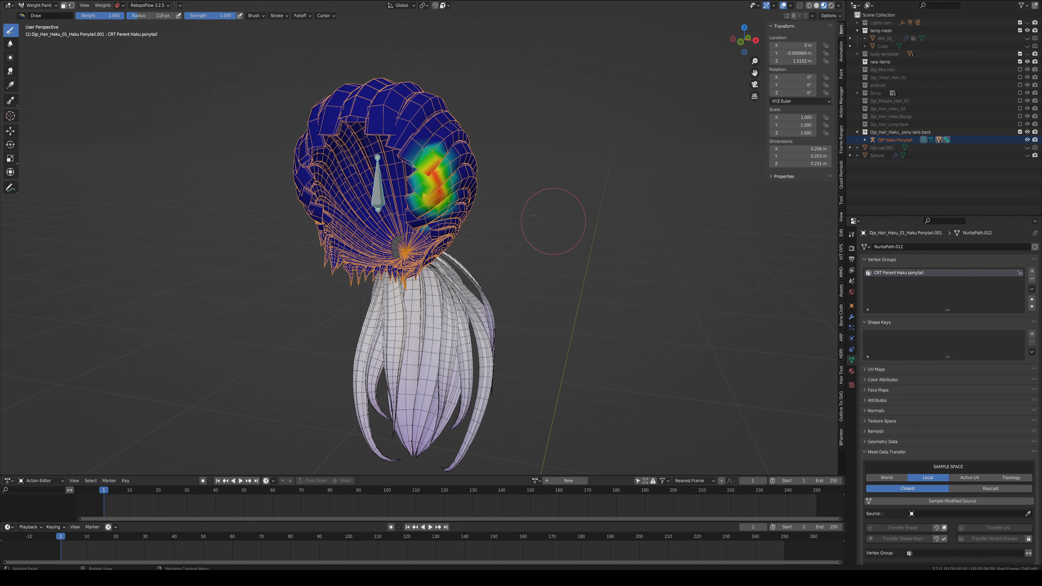
{"action": "middle_click_drag", "start_coordinate": [425, 168], "coordinate": [484, 209]}
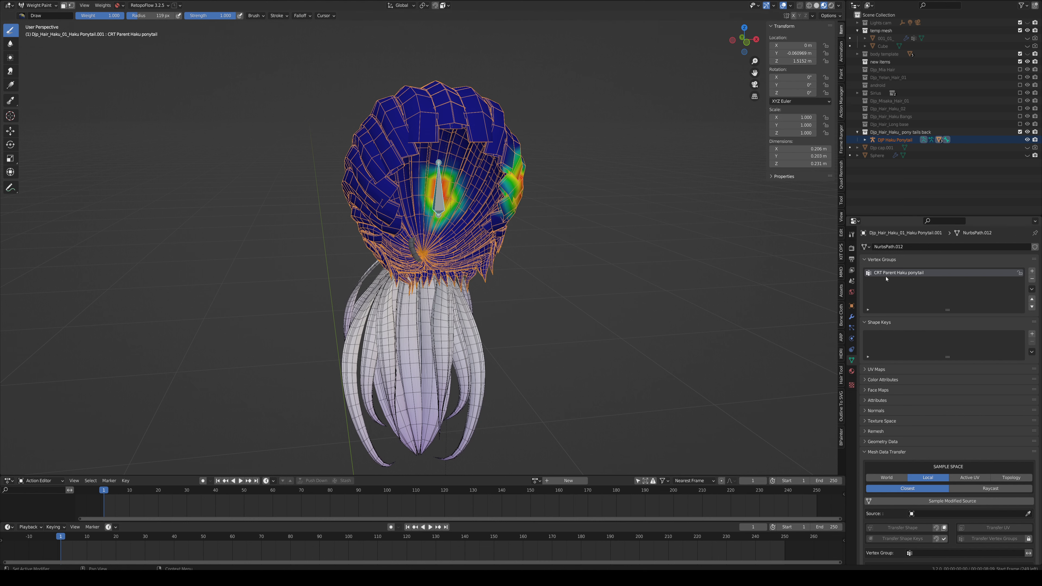
{"action": "key", "text": "Tab"}
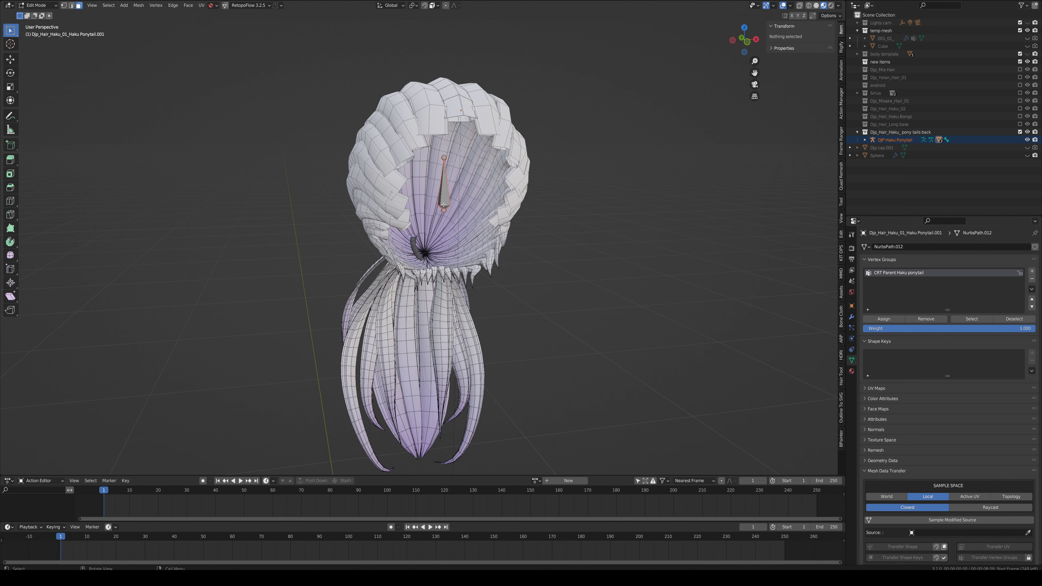
{"action": "key", "text": "Tab"}
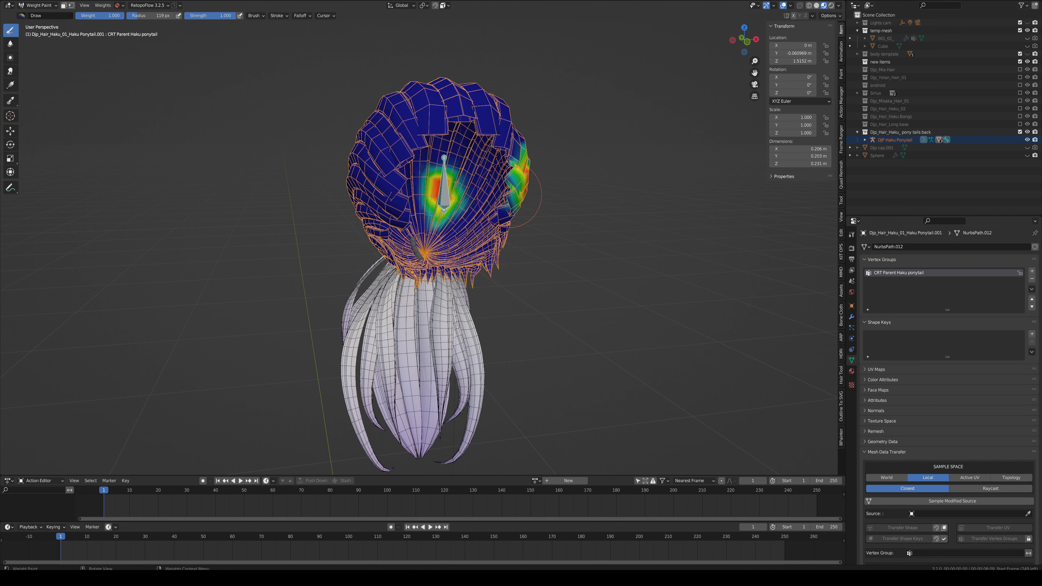
Step: Assign all of the hair cap's vertices to CRT Parent Haku ponytail at weight 1.000 and go back to Weight Paint mode
{"action": "key", "text": "Tab"}
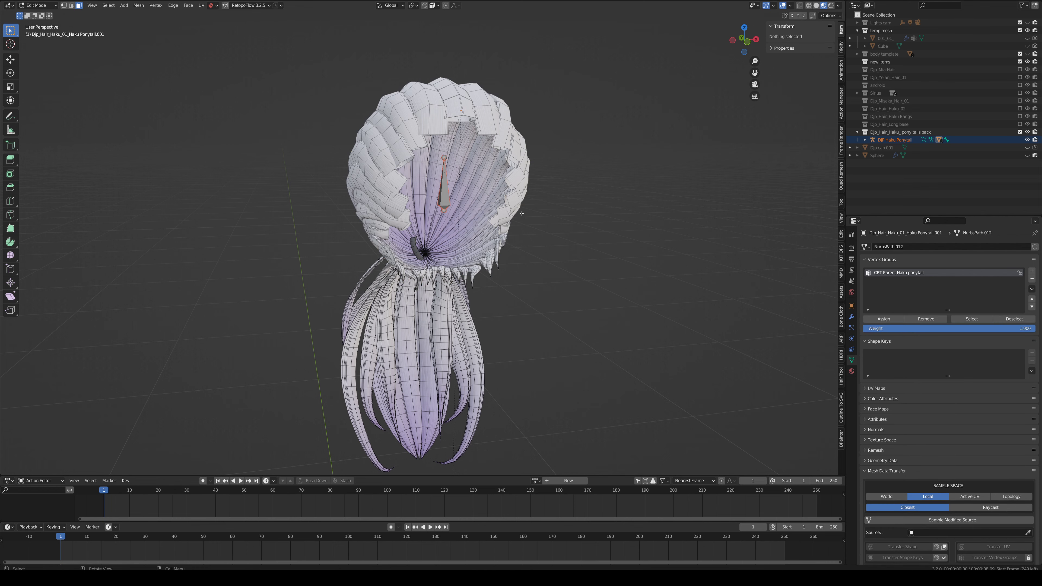
{"action": "key", "text": "a"}
{"action": "middle_click_drag", "start_coordinate": [522, 213], "coordinate": [590, 210]}
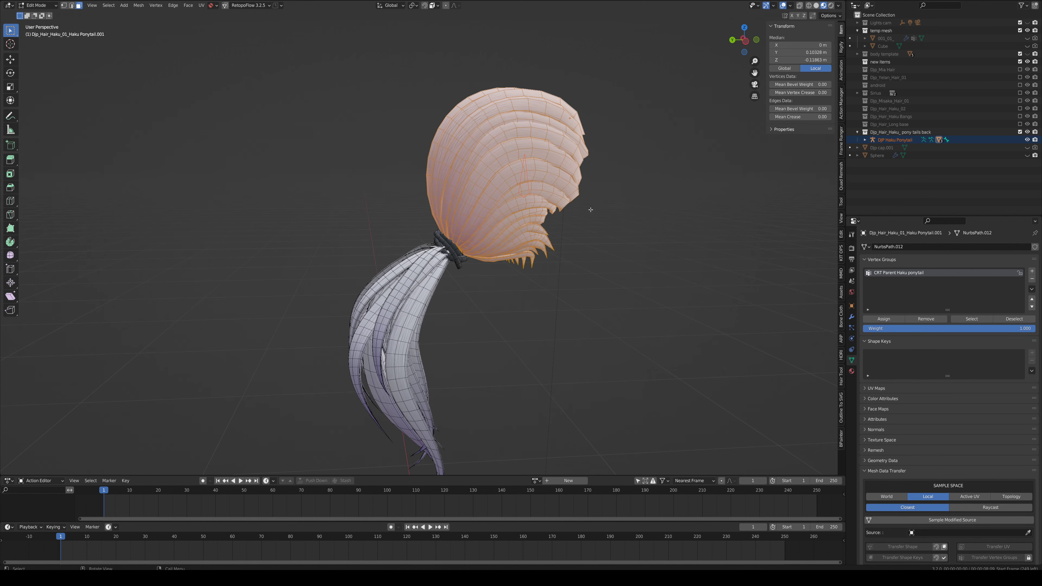
{"action": "middle_click_drag", "start_coordinate": [518, 259], "coordinate": [440, 267]}
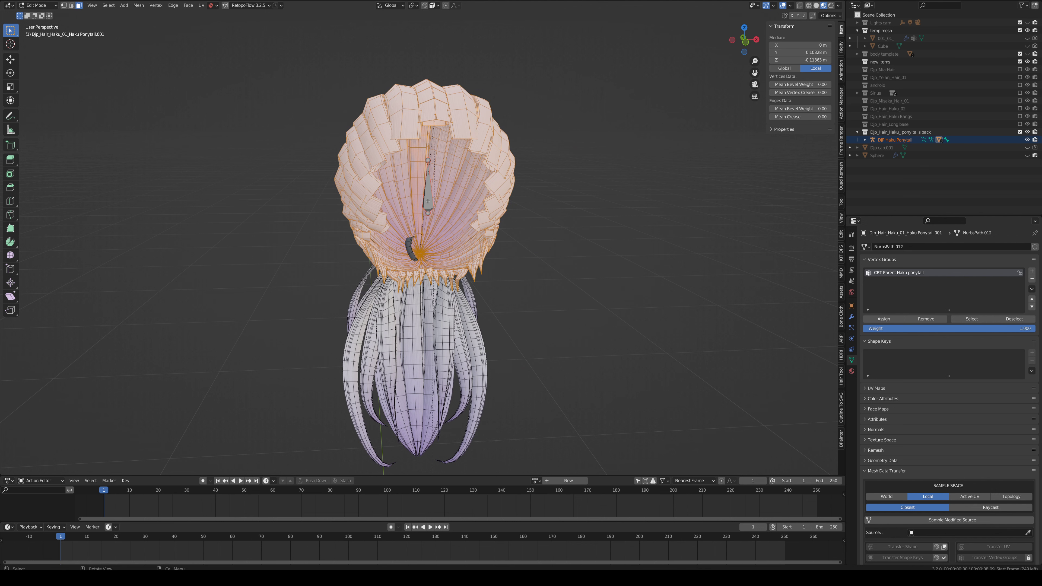
{"action": "middle_click_drag", "start_coordinate": [428, 201], "coordinate": [451, 190]}
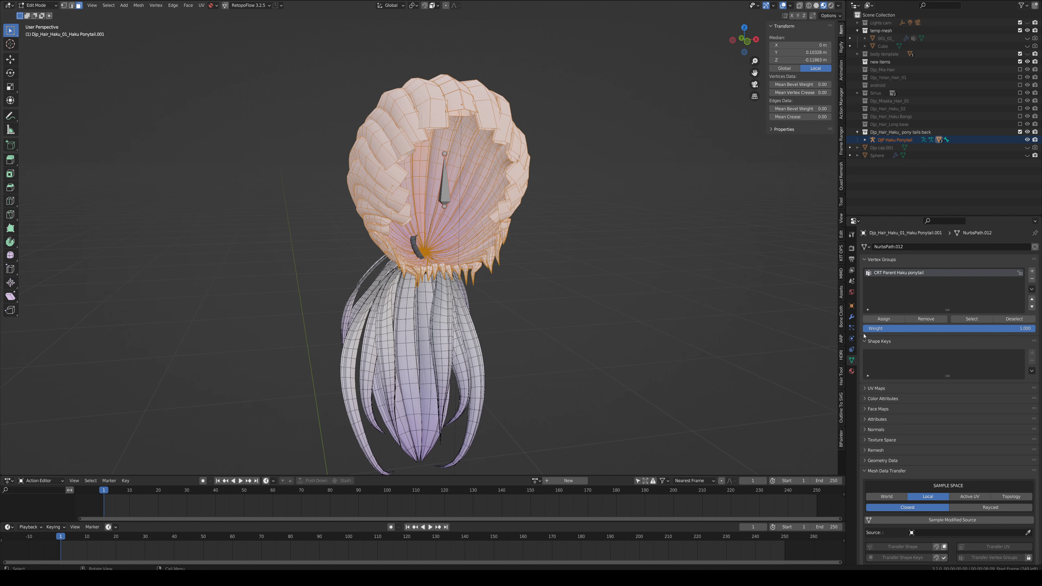
{"action": "left_click", "coordinate": [879, 319]}
{"action": "key", "text": "ctrl+Tab"}
Step: Try moving the CRT Parent Haku ponytail bone to test the hair cap's weighting, and cancel the move
{"action": "middle_click_drag", "start_coordinate": [579, 268], "coordinate": [711, 261]}
{"action": "middle_click_drag", "start_coordinate": [337, 138], "coordinate": [443, 184]}
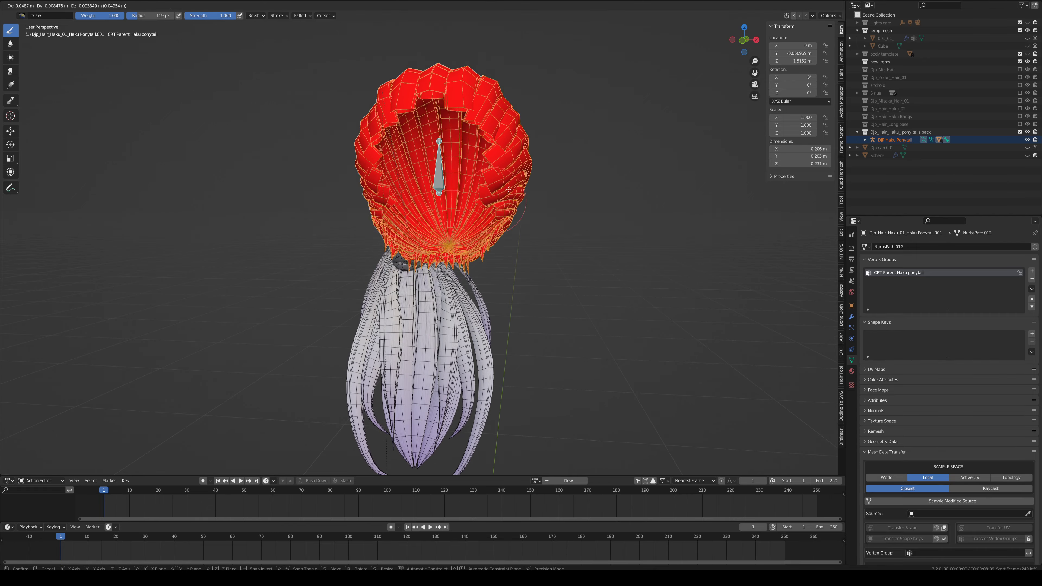
{"action": "key", "text": "g"}
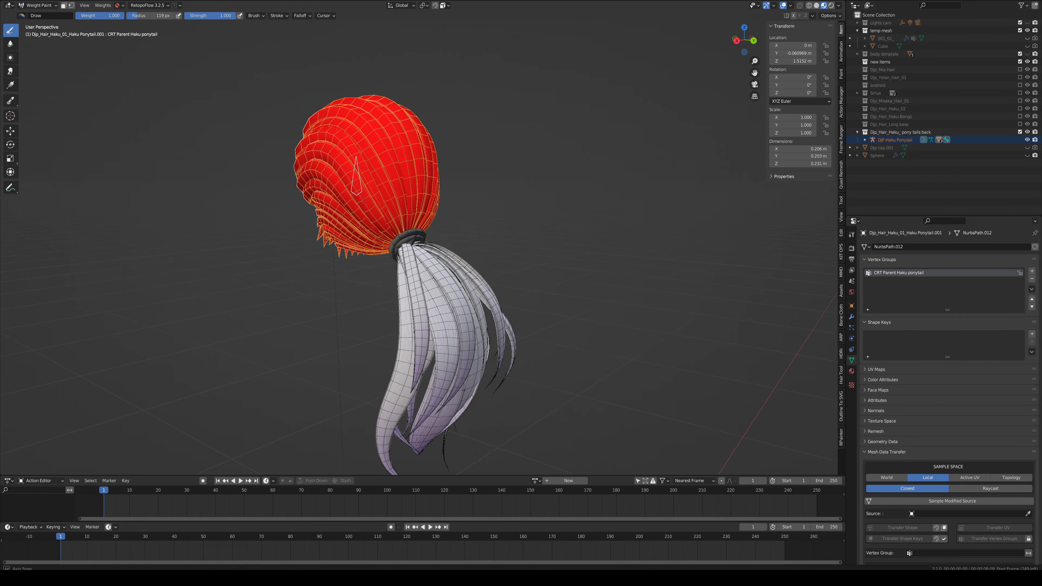
{"action": "right_click", "coordinate": [479, 213]}
{"action": "middle_click_drag", "start_coordinate": [480, 212], "coordinate": [422, 227]}
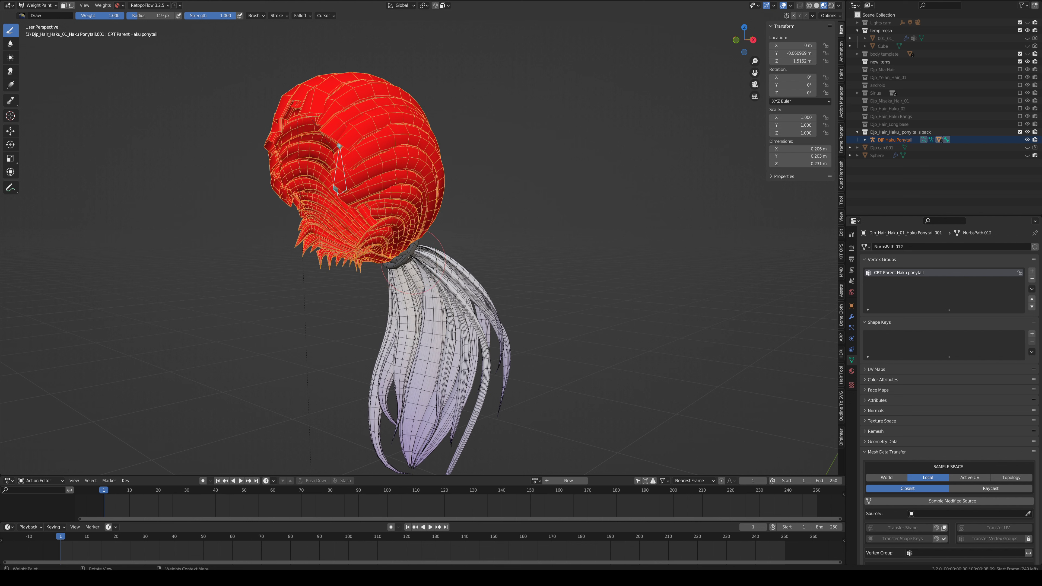
Step: Deselect the hair cap's geometry in Edit Mode and return to Object Mode
{"action": "key", "text": "Tab"}
{"action": "key", "text": "alt+a"}
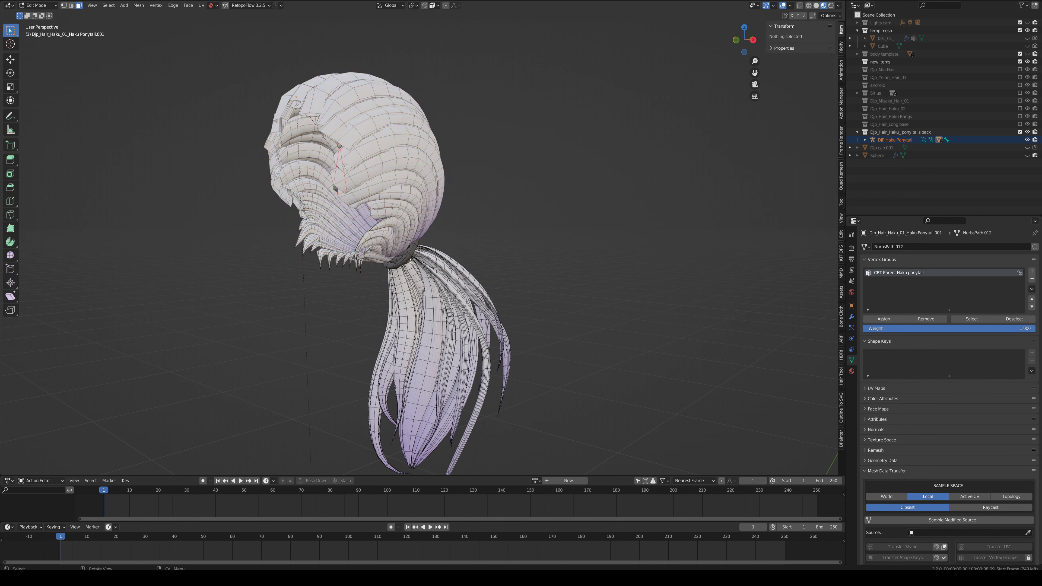
{"action": "key", "text": "ctrl+Tab"}
{"action": "key", "text": "ctrl+Tab"}
{"action": "left_click", "coordinate": [356, 261]}
Step: Parent the hair's rubber band to the DJP Haku Ponytail armature using Armature Deform With Empty Groups
{"action": "left_click", "coordinate": [400, 255]}
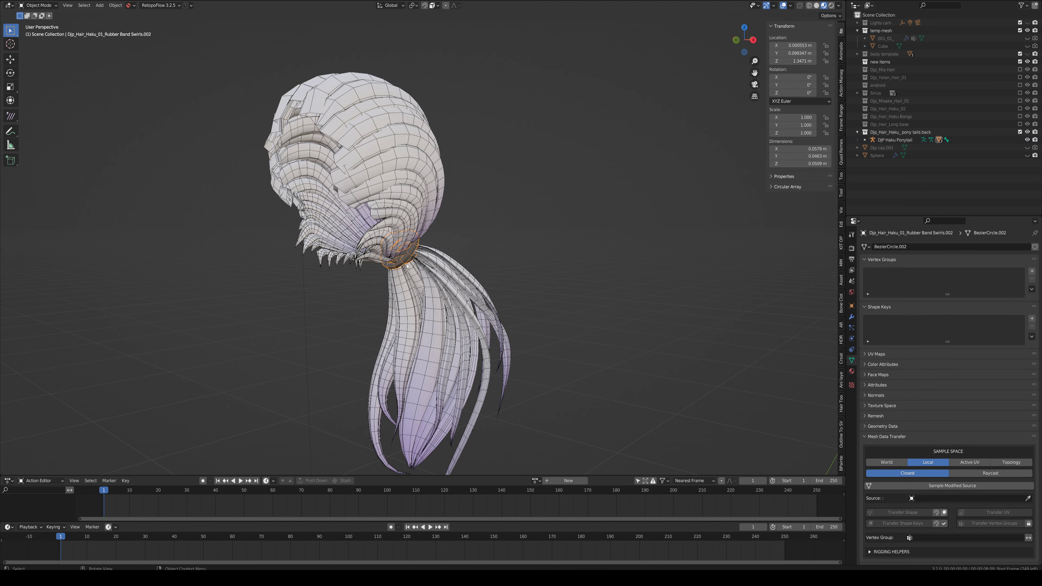
{"action": "mouse_move", "coordinate": [399, 256]}
{"action": "middle_mouse_down"}
{"action": "mouse_move", "coordinate": [507, 280]}
{"action": "mouse_move", "coordinate": [415, 247]}
{"action": "middle_mouse_up"}
{"action": "left_click", "coordinate": [387, 179], "text": "shift"}
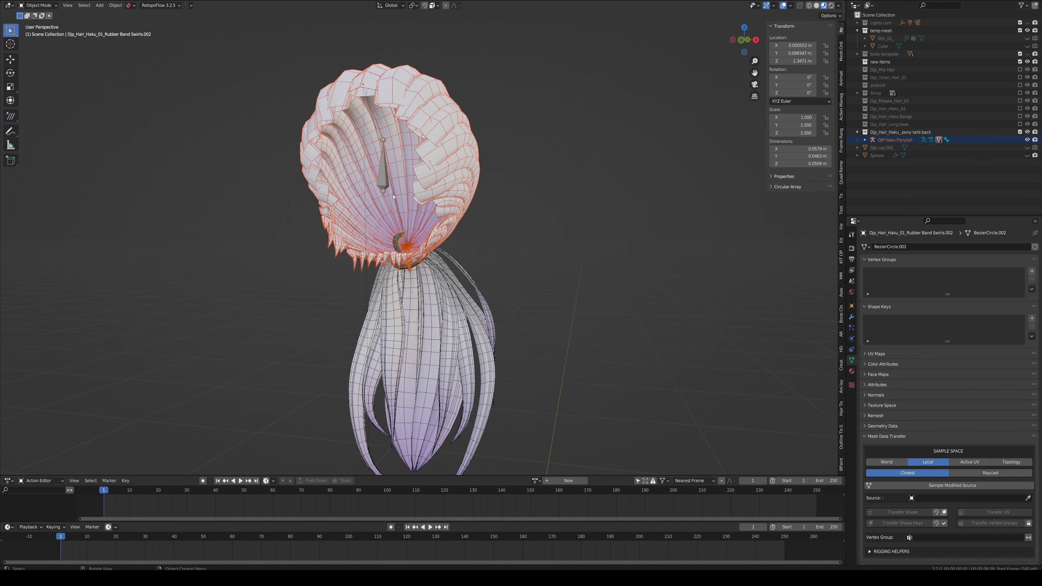
{"action": "middle_click_drag", "start_coordinate": [393, 196], "coordinate": [373, 161]}
{"action": "left_click", "coordinate": [393, 249]}
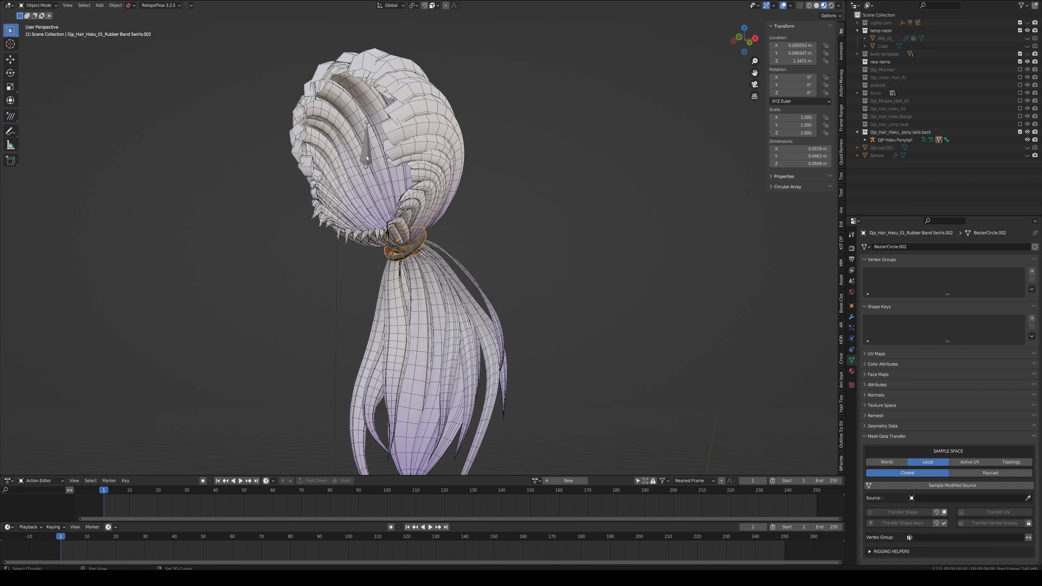
{"action": "left_click", "coordinate": [367, 158], "text": "shift"}
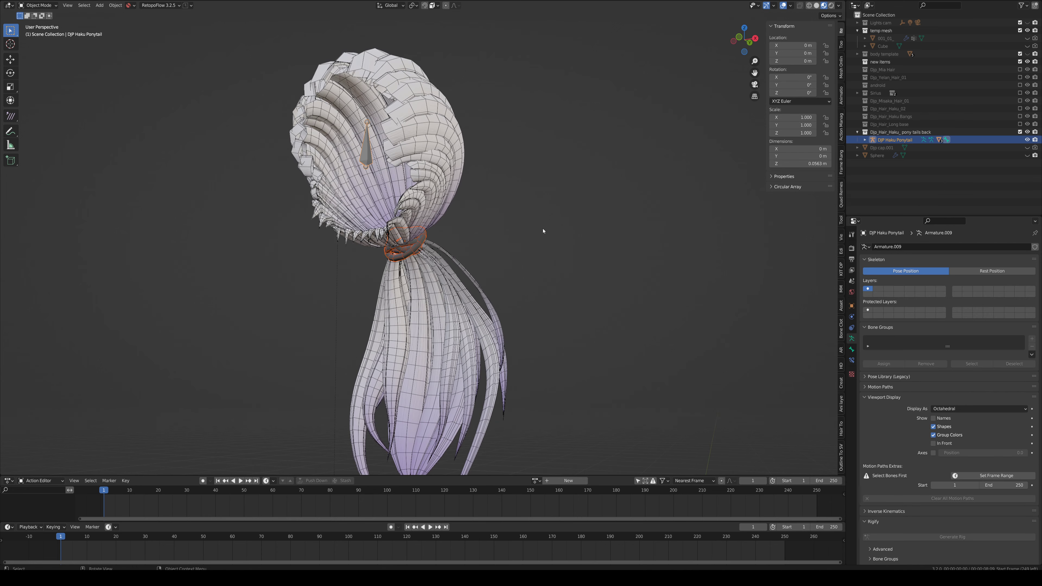
{"action": "key", "text": "ctrl+p"}
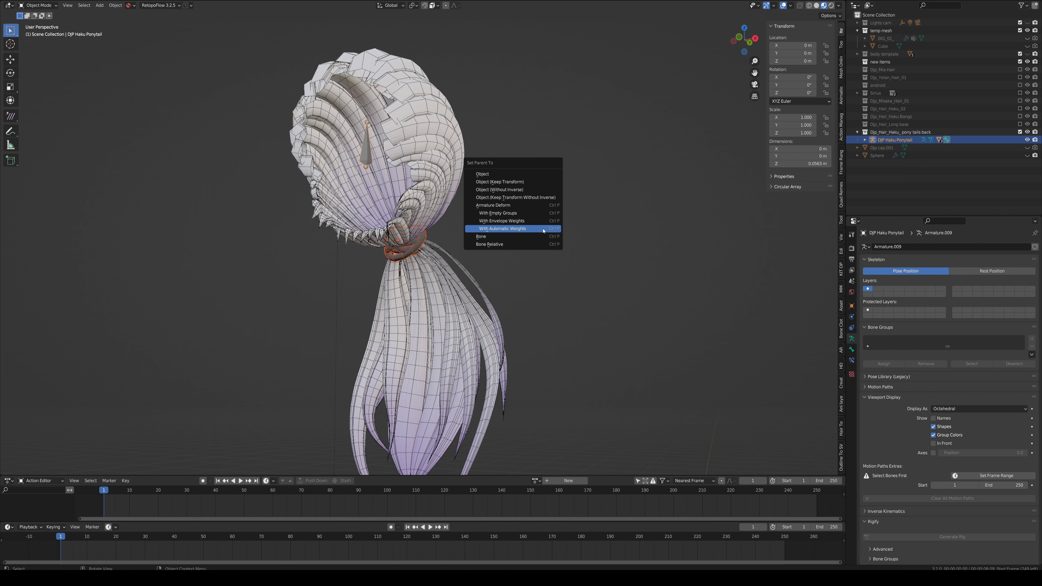
{"action": "left_click", "coordinate": [507, 213]}
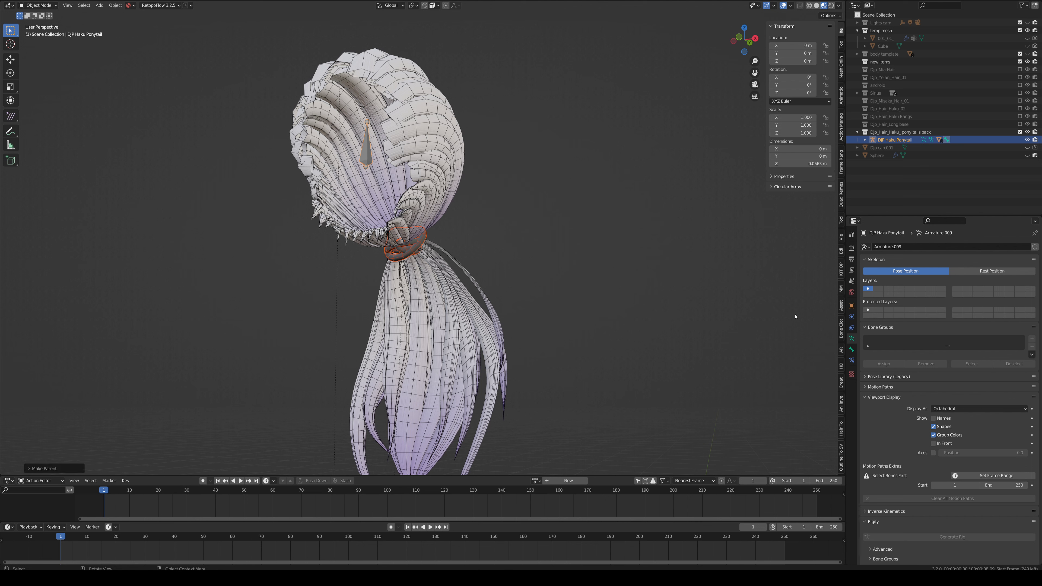
Step: Select the DJP Haku Ponytail armature together with the rubber band as the active object and enter Weight Paint mode
{"action": "middle_click_drag", "start_coordinate": [451, 213], "coordinate": [407, 262]}
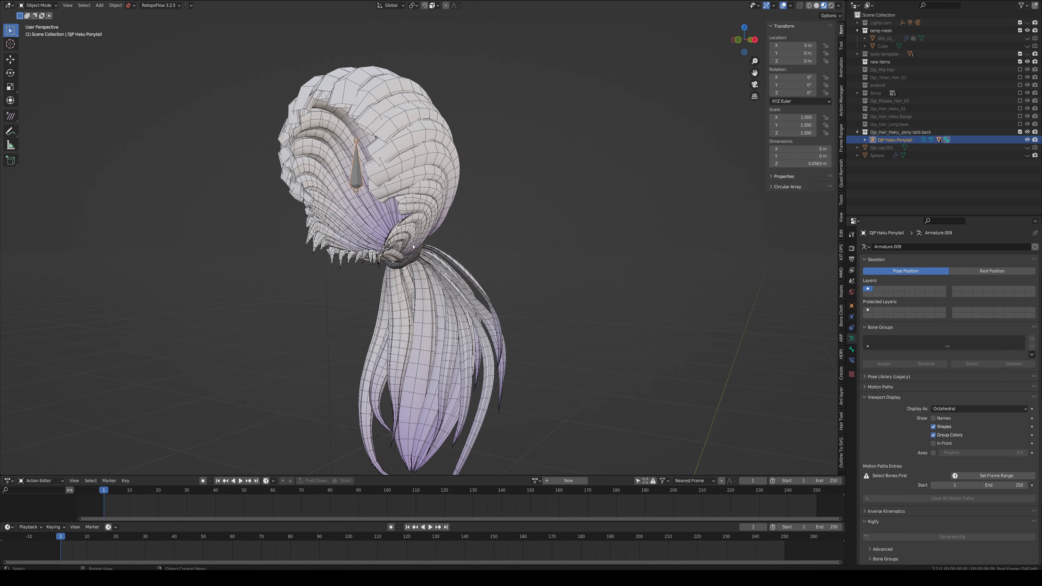
{"action": "left_click", "coordinate": [414, 257]}
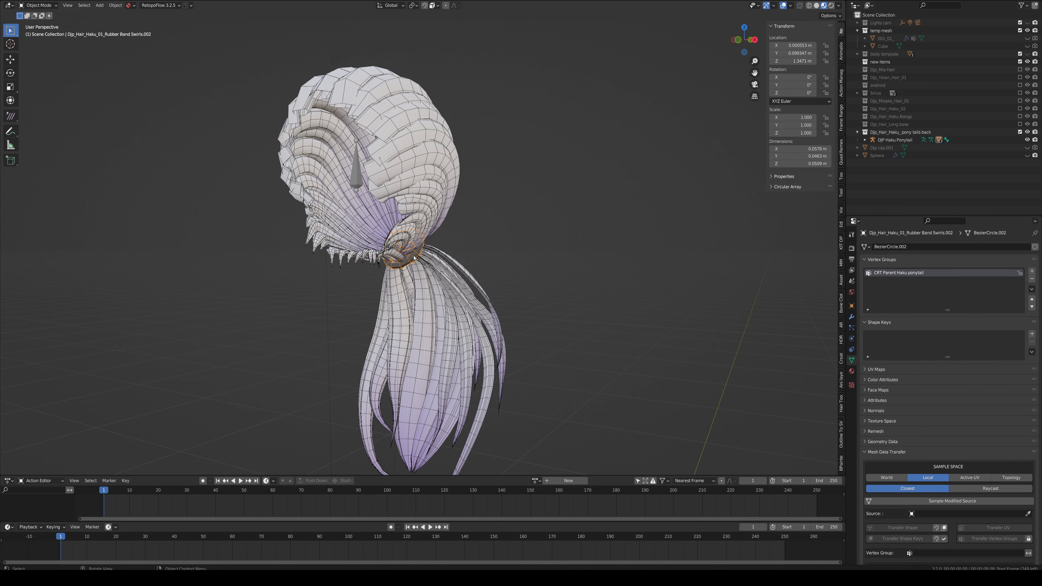
{"action": "left_click", "coordinate": [357, 180], "text": "shift"}
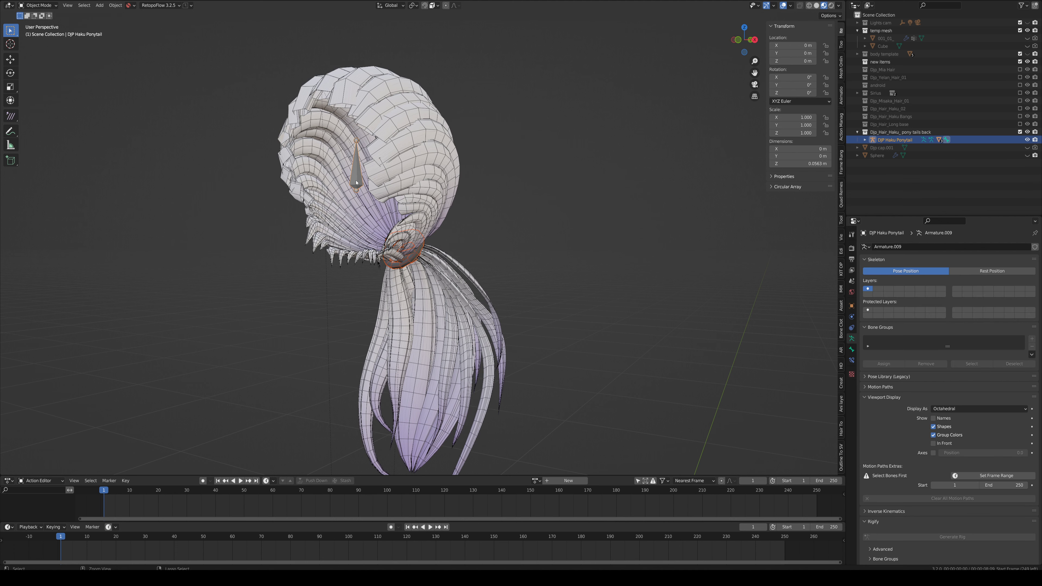
{"action": "key", "text": "ctrl+Tab"}
{"action": "key", "text": "ctrl+Tab"}
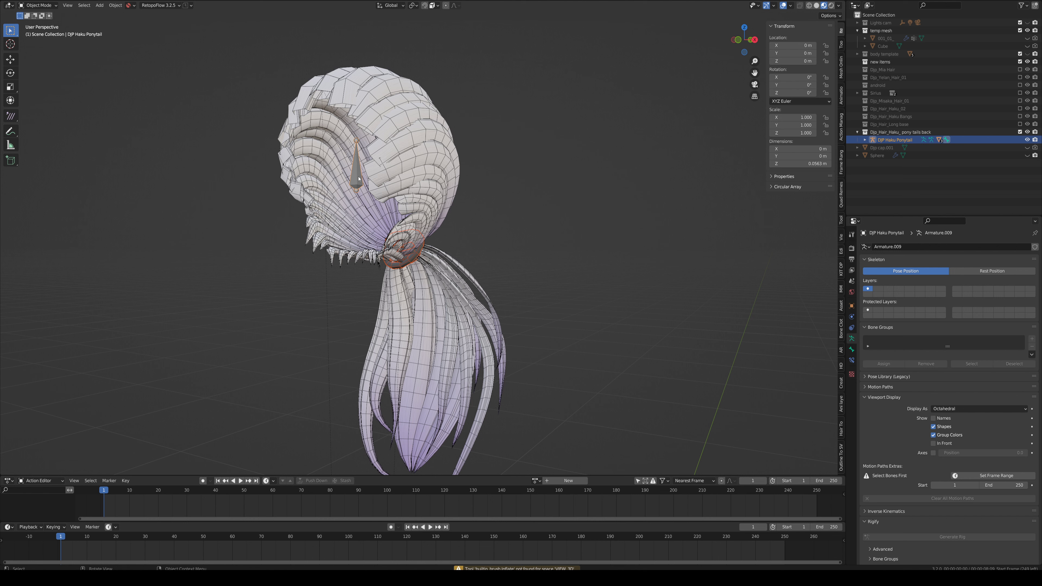
{"action": "left_click", "coordinate": [410, 259], "text": "shift"}
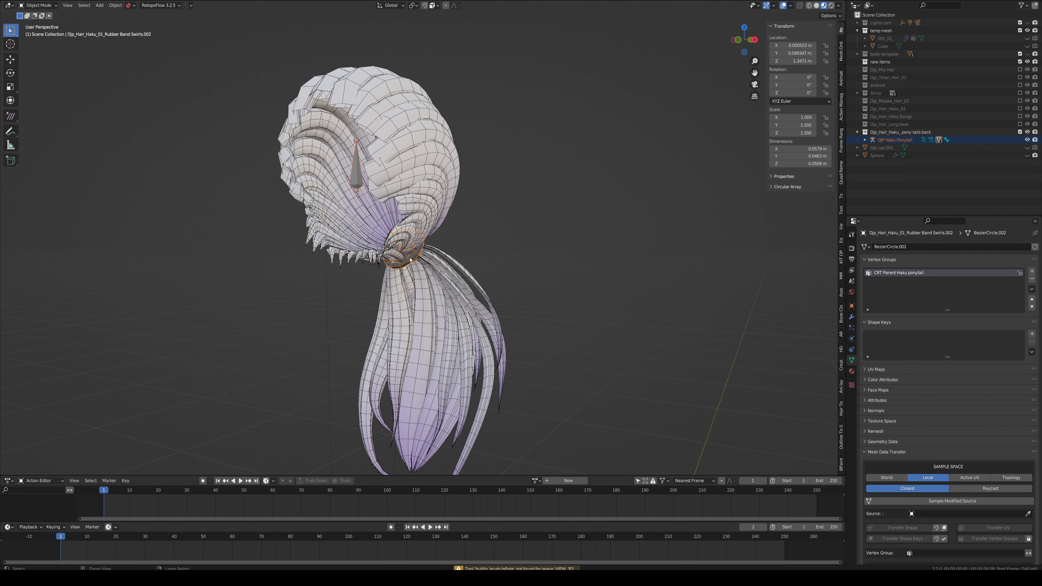
{"action": "key", "text": "ctrl+Tab"}
{"action": "left_click", "coordinate": [360, 229]}
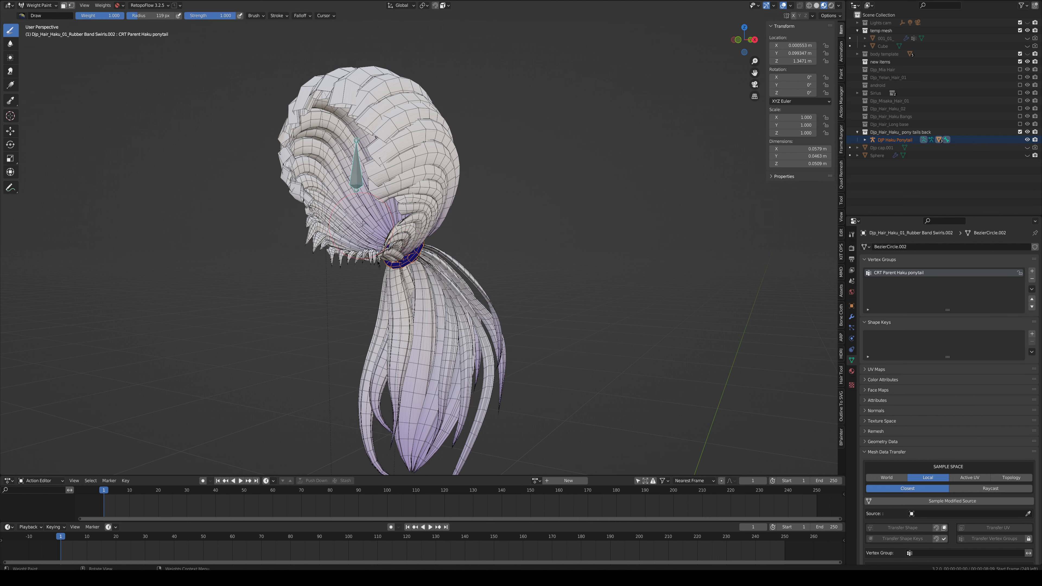
Step: Assign all of the rubber band's vertices to CRT Parent Haku ponytail at weight 1.000 and go back to Weight Paint mode
{"action": "middle_click_drag", "start_coordinate": [356, 181], "coordinate": [361, 190]}
{"action": "middle_click_drag", "start_coordinate": [388, 246], "coordinate": [393, 247]}
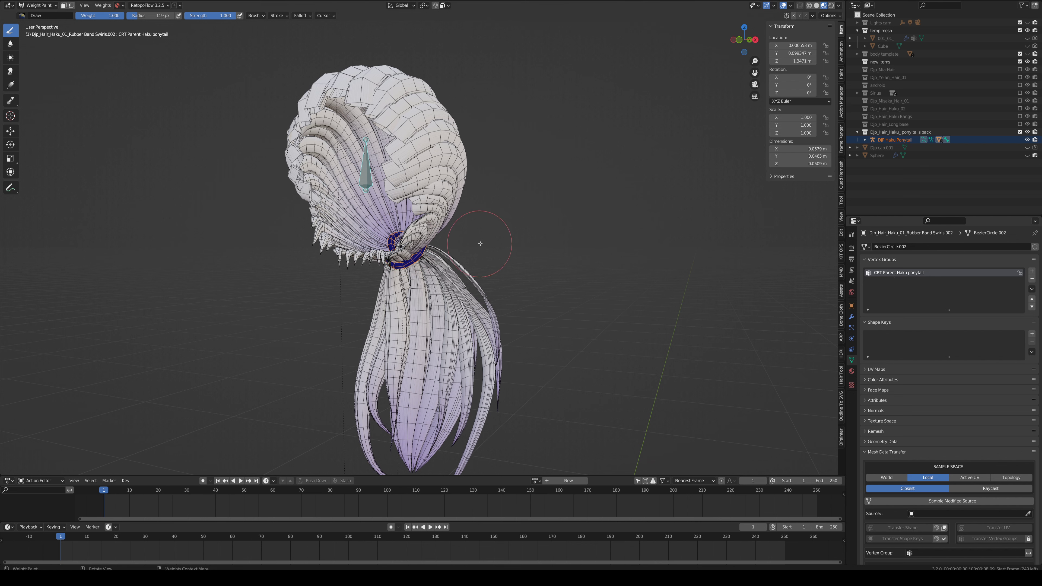
{"action": "key", "text": "Tab"}
{"action": "key", "text": "a"}
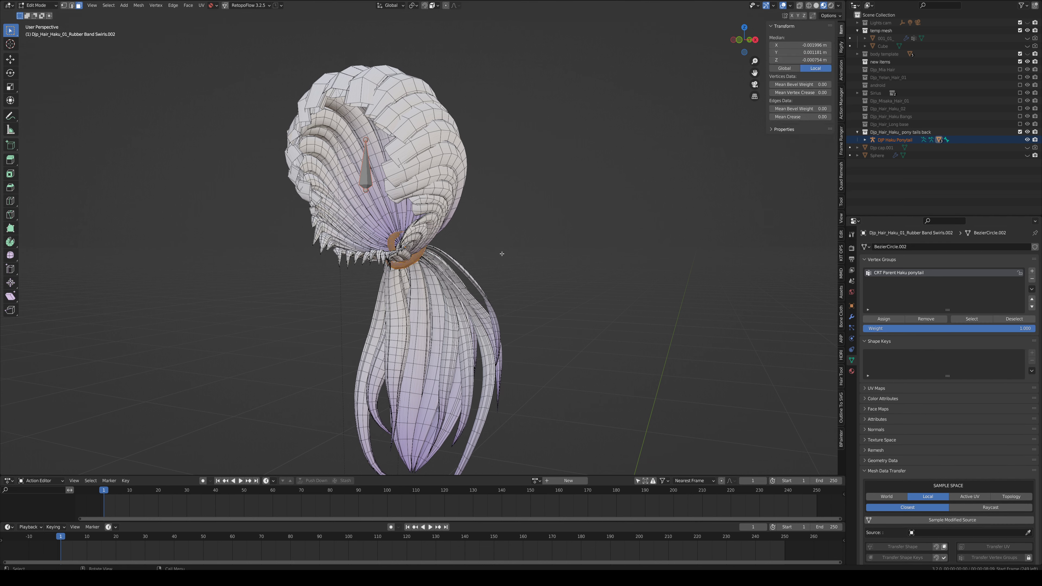
{"action": "left_click", "coordinate": [886, 319]}
{"action": "key", "text": "Tab"}
Step: Try moving the CRT Parent Haku ponytail bone to test the rubber band's weighting, and cancel the move
{"action": "middle_click_drag", "start_coordinate": [507, 254], "coordinate": [485, 246]}
{"action": "key", "text": "g"}
{"action": "right_click", "coordinate": [505, 243]}
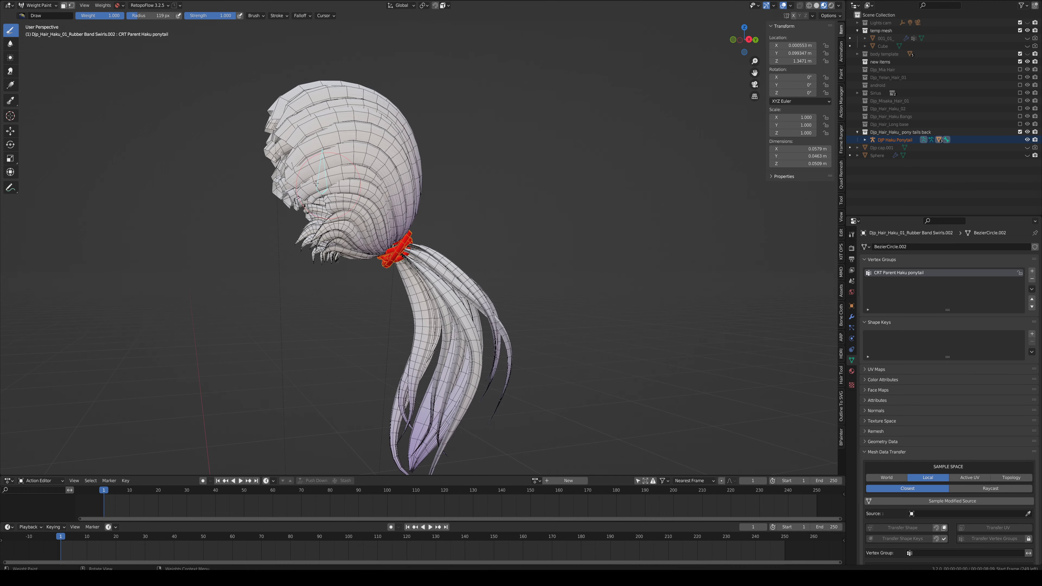
{"action": "mouse_move", "coordinate": [414, 262]}
{"action": "middle_mouse_down"}
{"action": "mouse_move", "coordinate": [420, 250]}
{"action": "mouse_move", "coordinate": [458, 242]}
{"action": "mouse_move", "coordinate": [476, 252]}
{"action": "middle_mouse_up"}
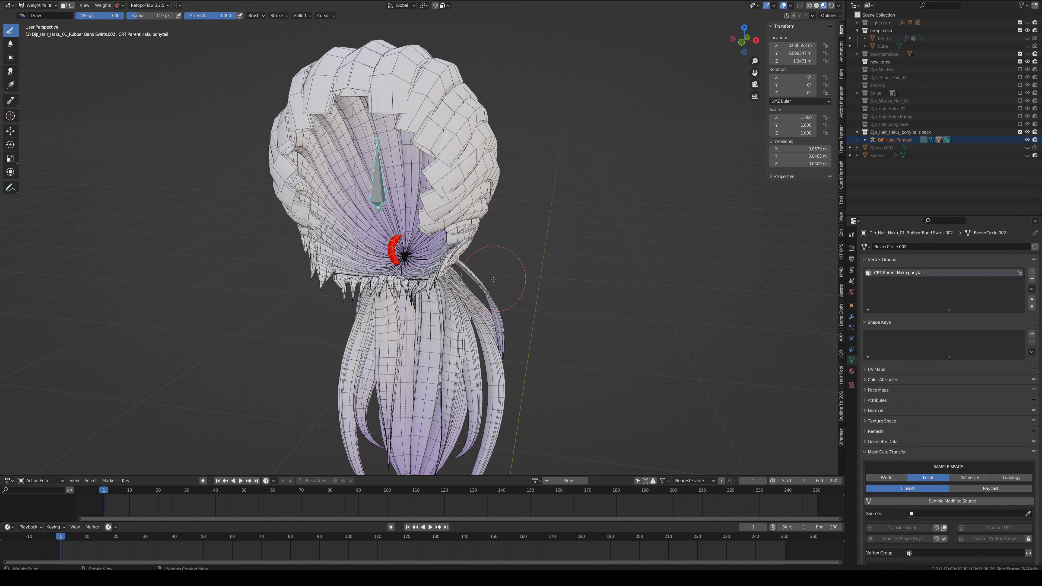
{"action": "key", "text": "g"}
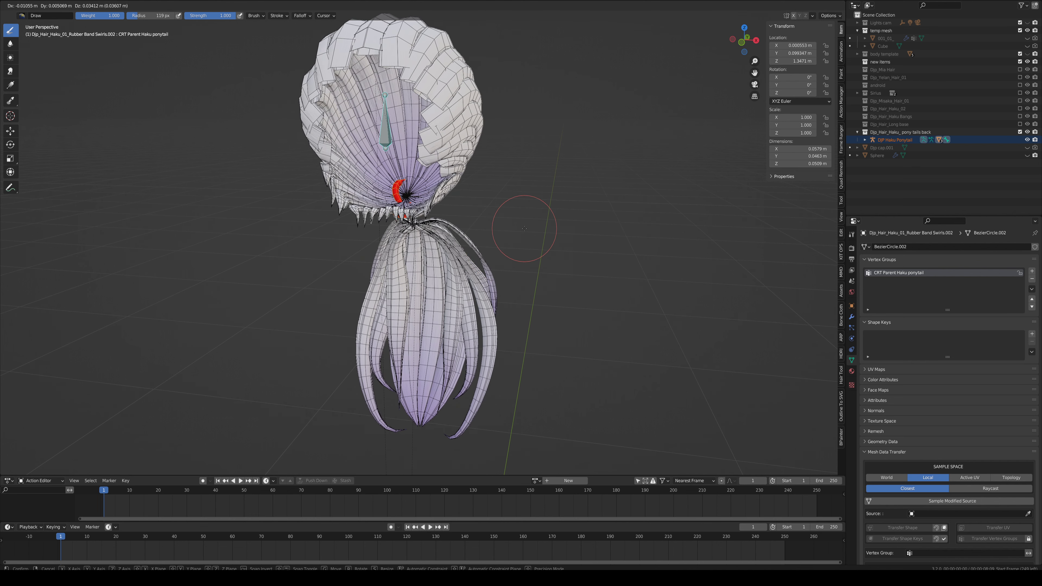
{"action": "right_click", "coordinate": [524, 228]}
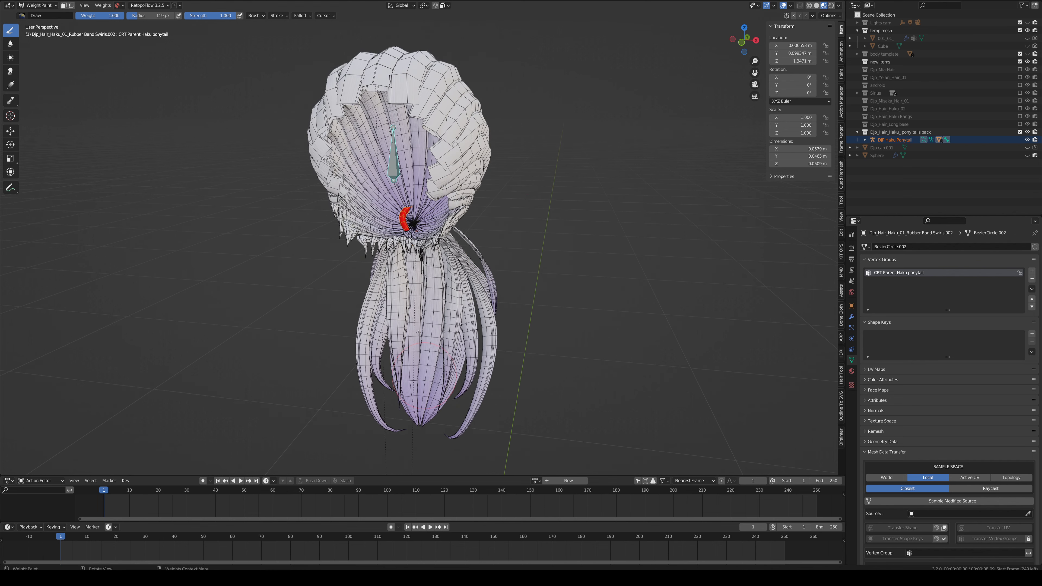
Step: Return the rubber band to Object Mode and select only the DJP Haku Ponytail armature
{"action": "middle_click_drag", "start_coordinate": [471, 324], "coordinate": [371, 329]}
{"action": "middle_click_drag", "start_coordinate": [498, 345], "coordinate": [479, 271]}
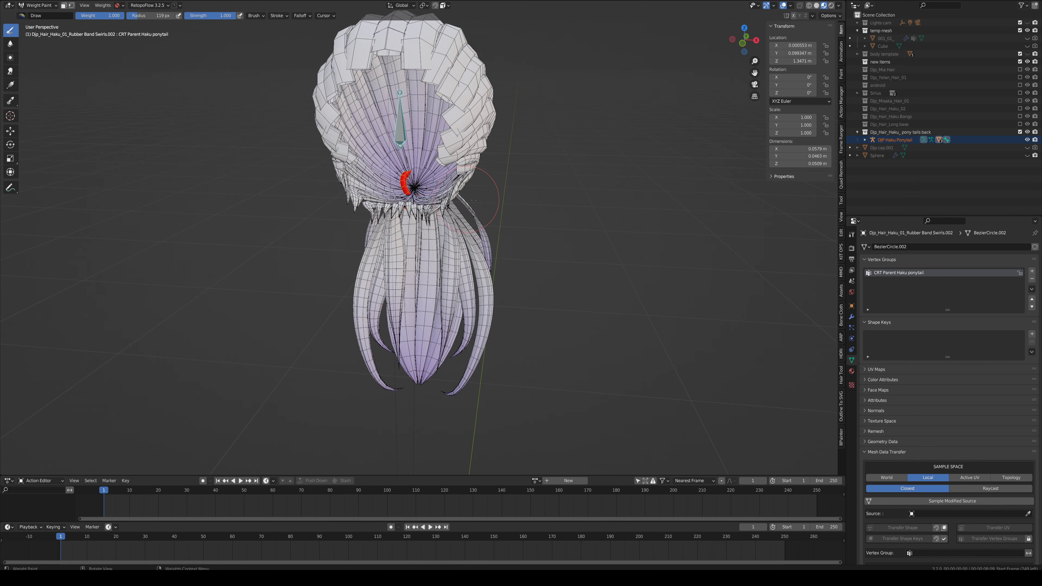
{"action": "key", "text": "ctrl+Tab"}
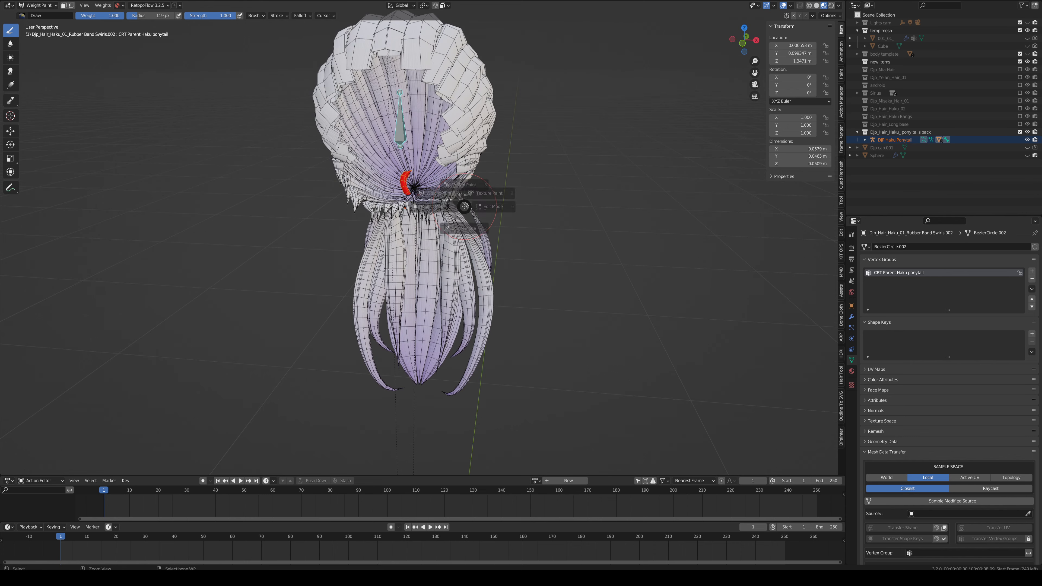
{"action": "left_click", "coordinate": [405, 207]}
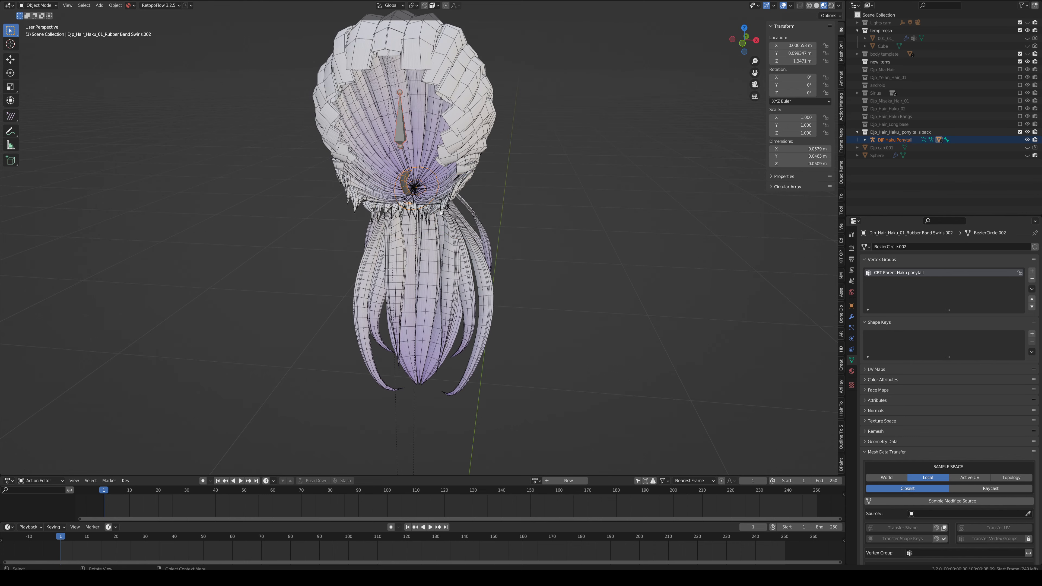
{"action": "middle_click_drag", "start_coordinate": [441, 213], "coordinate": [446, 203]}
{"action": "left_click", "coordinate": [405, 125]}
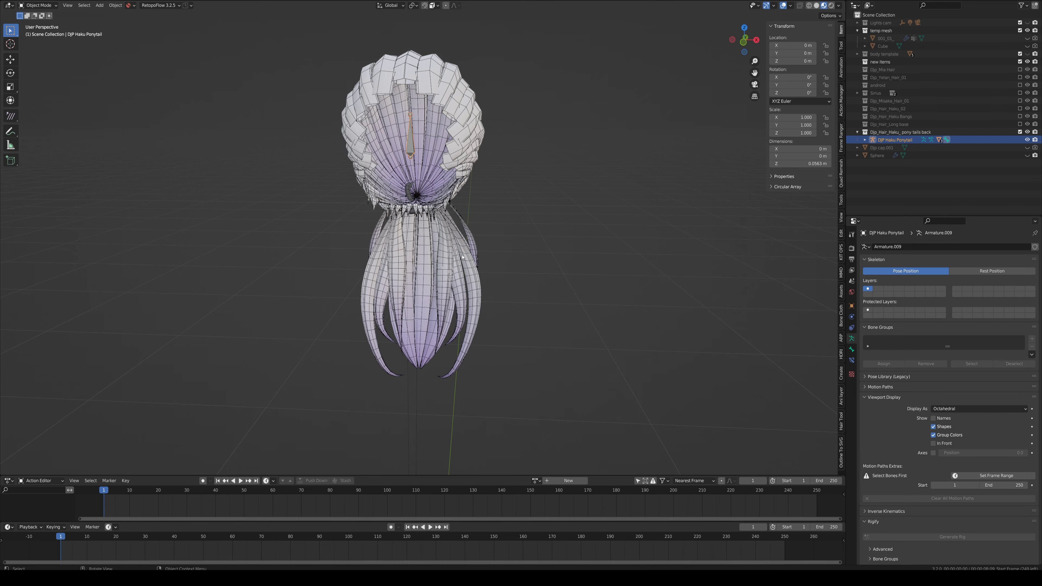
Step: Select the ponytail's tail mesh and examine how its strands are arranged from the back, side and front
{"action": "scroll", "coordinate": [462, 257], "scroll_direction": "up", "scroll_amount": 3}
{"action": "middle_click_drag", "start_coordinate": [462, 256], "coordinate": [355, 222]}
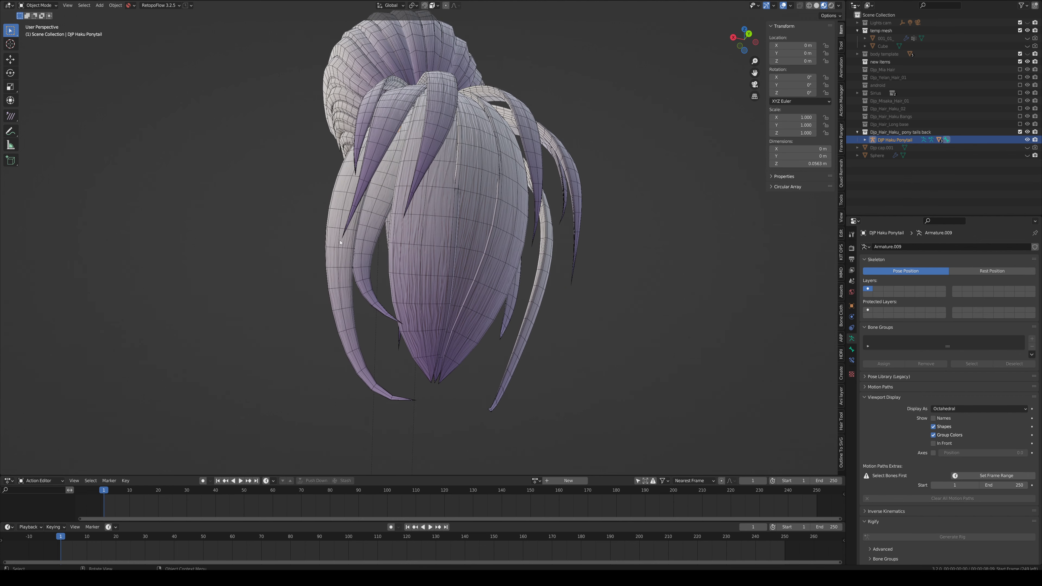
{"action": "left_click", "coordinate": [337, 253]}
{"action": "middle_click_drag", "start_coordinate": [366, 276], "coordinate": [477, 169]}
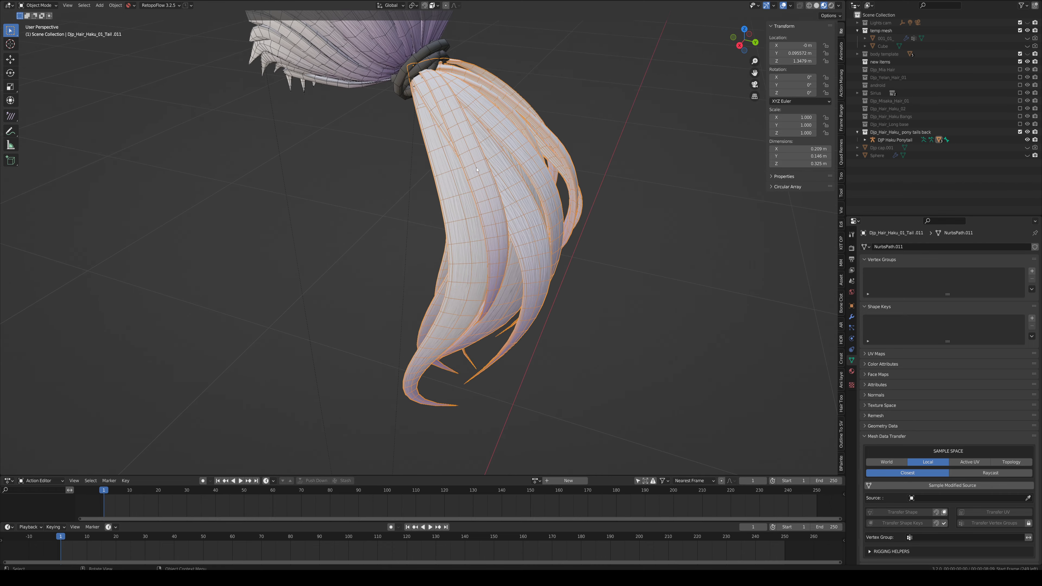
{"action": "middle_click_drag", "start_coordinate": [530, 253], "coordinate": [465, 245]}
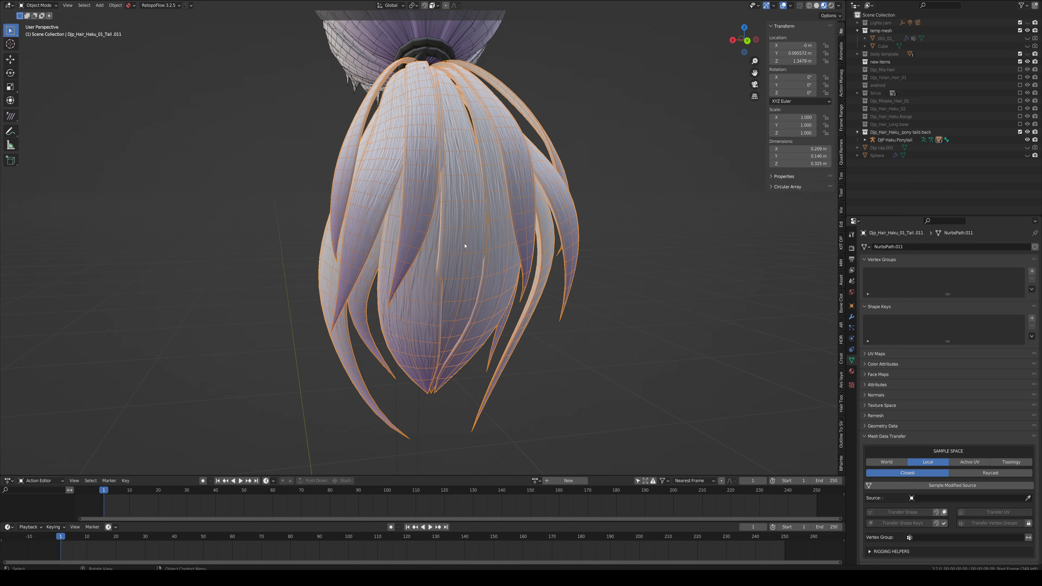
{"action": "middle_click_drag", "start_coordinate": [378, 200], "coordinate": [423, 119]}
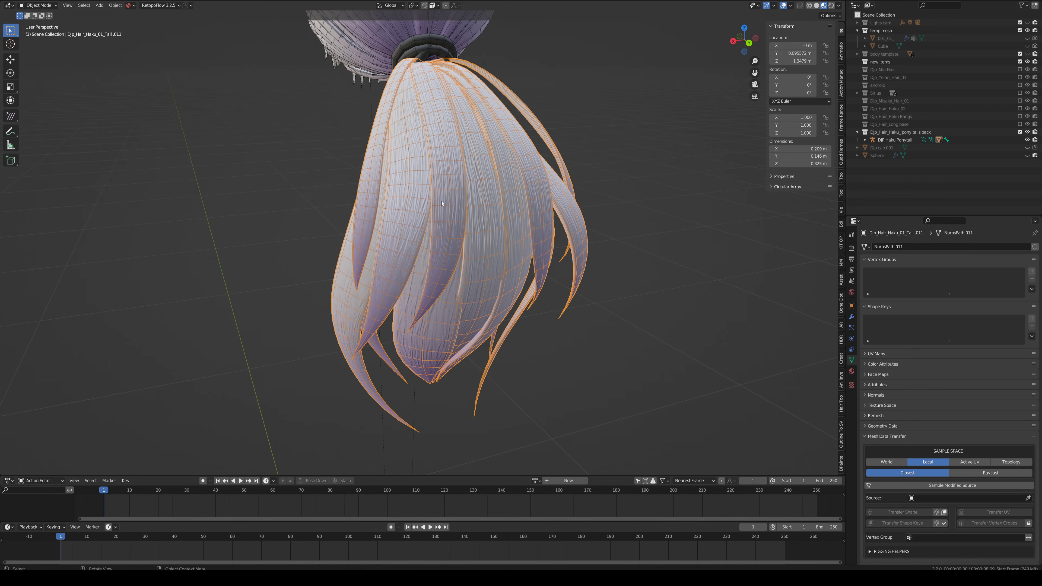
{"action": "middle_click_drag", "start_coordinate": [447, 213], "coordinate": [437, 257]}
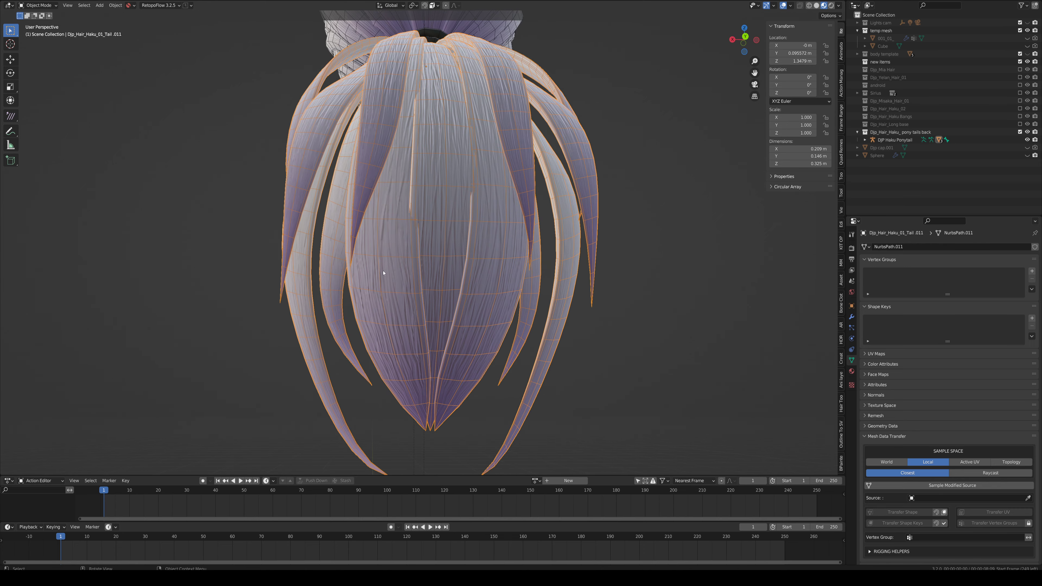
{"action": "middle_click_drag", "start_coordinate": [464, 224], "coordinate": [419, 276]}
{"action": "middle_click_drag", "start_coordinate": [517, 283], "coordinate": [395, 144]}
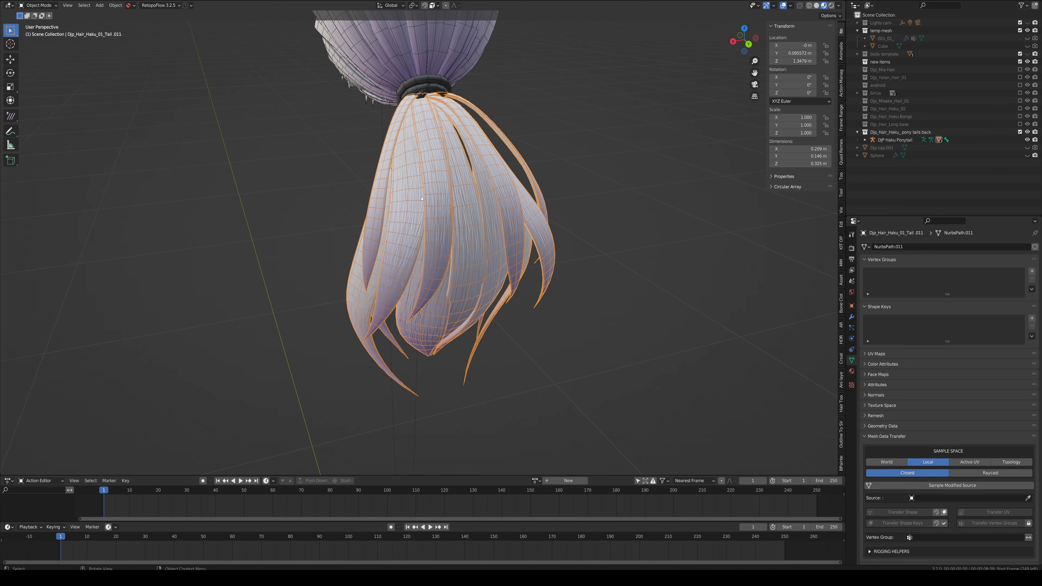
{"action": "middle_click_drag", "start_coordinate": [424, 249], "coordinate": [370, 233]}
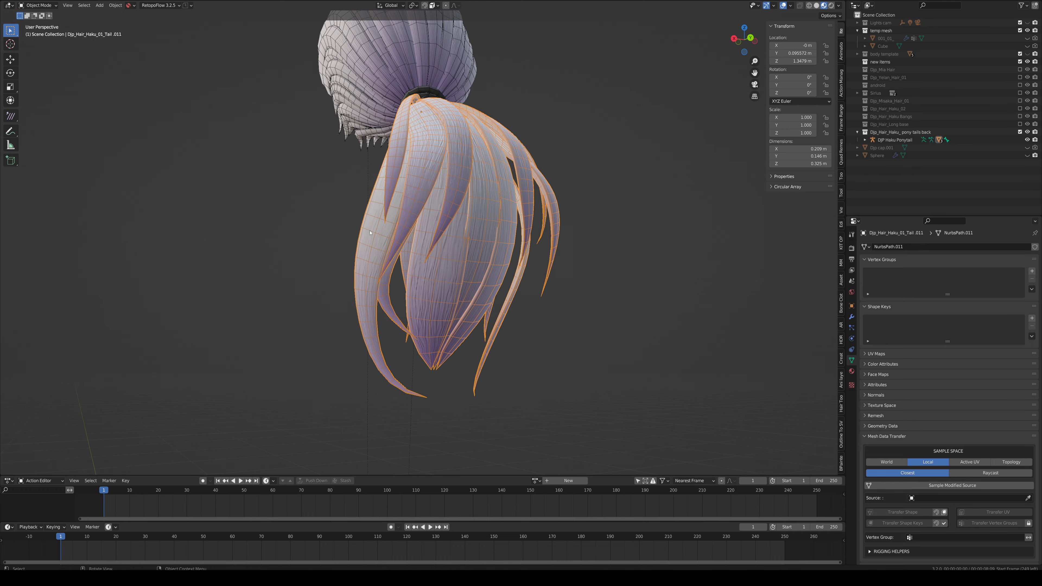
{"action": "middle_click_drag", "start_coordinate": [459, 257], "coordinate": [447, 174]}
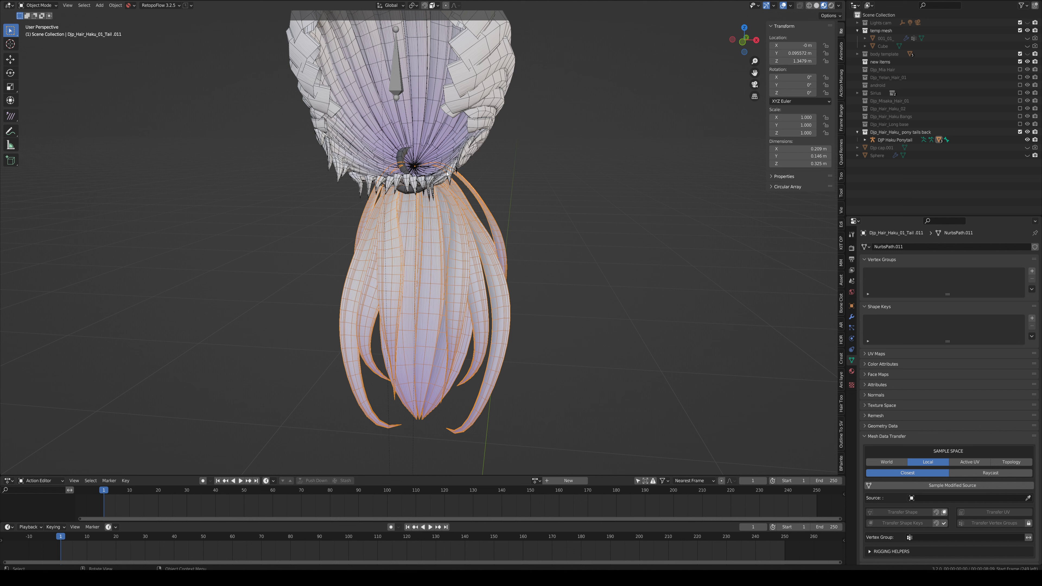
Step: In the armature's Edit Mode, duplicate the CRT Parent Haku ponytail bone about 0.13 m along X and switch the copy's direction
{"action": "left_click", "coordinate": [393, 77]}
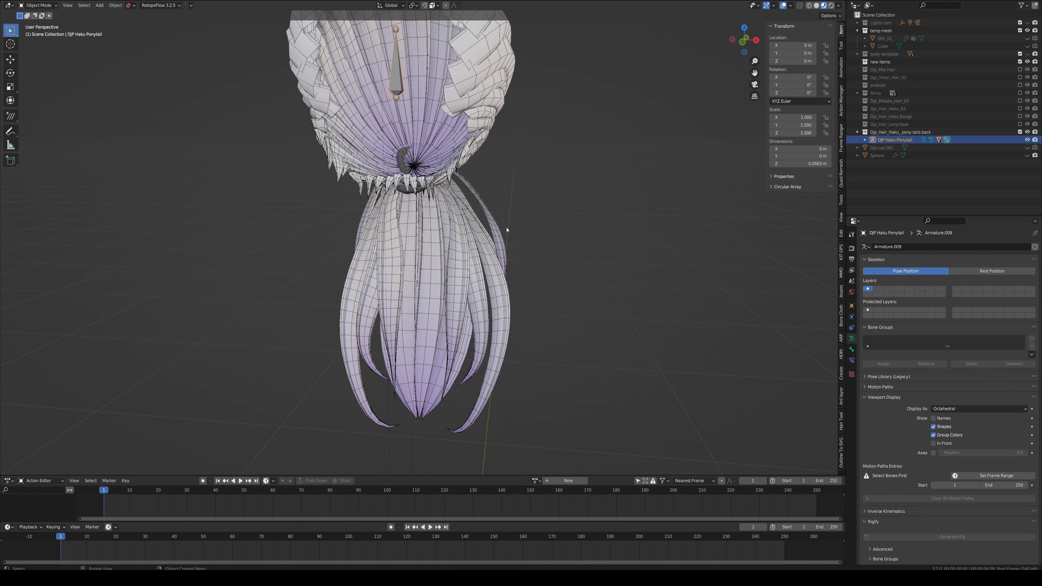
{"action": "key", "text": "Tab"}
{"action": "middle_click_drag", "start_coordinate": [507, 229], "coordinate": [491, 216]}
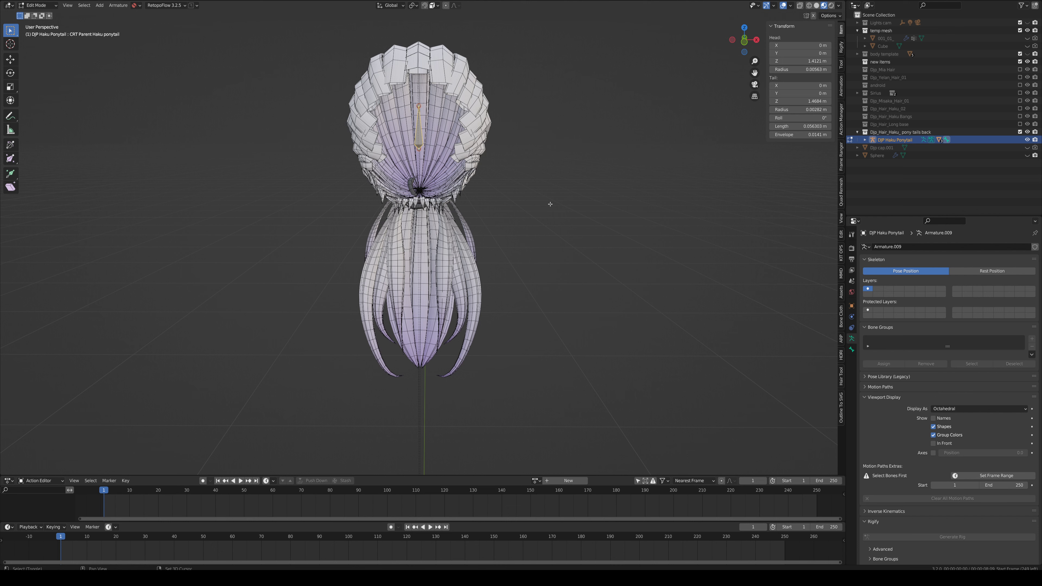
{"action": "key", "text": "shift+d"}
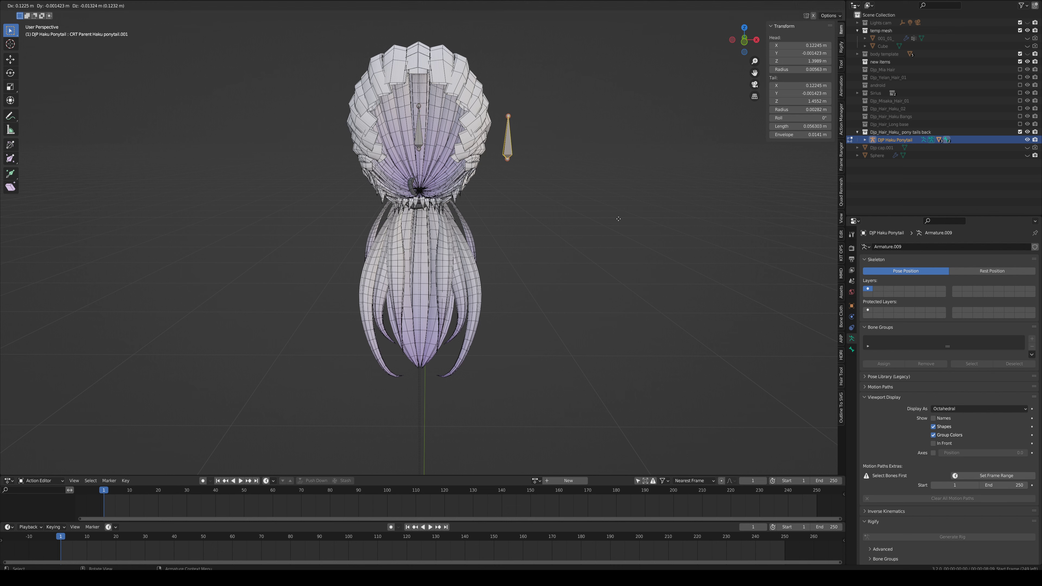
{"action": "left_click", "coordinate": [604, 213]}
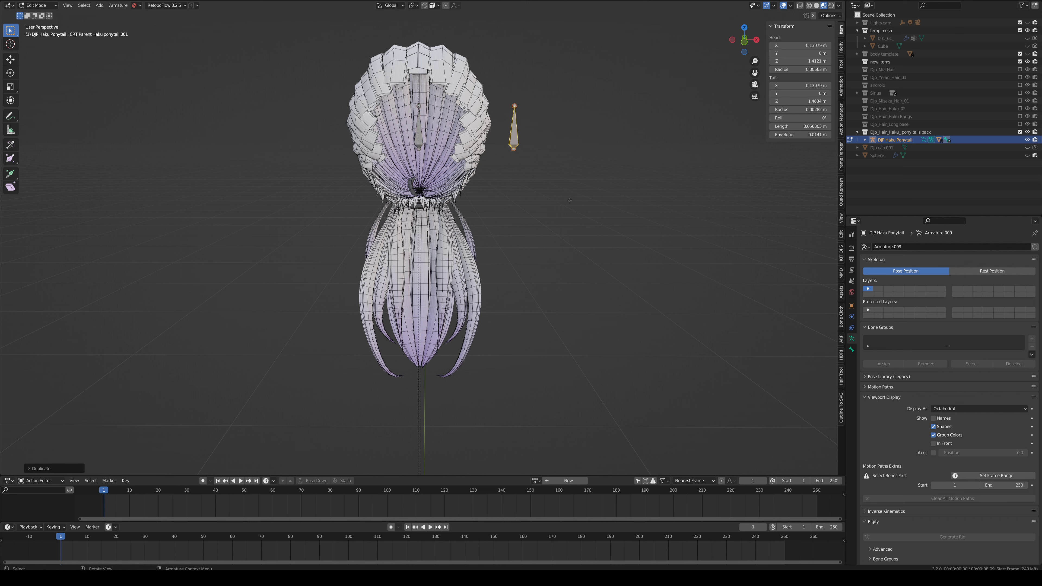
{"action": "key", "text": "q"}
{"action": "left_click", "coordinate": [539, 194]}
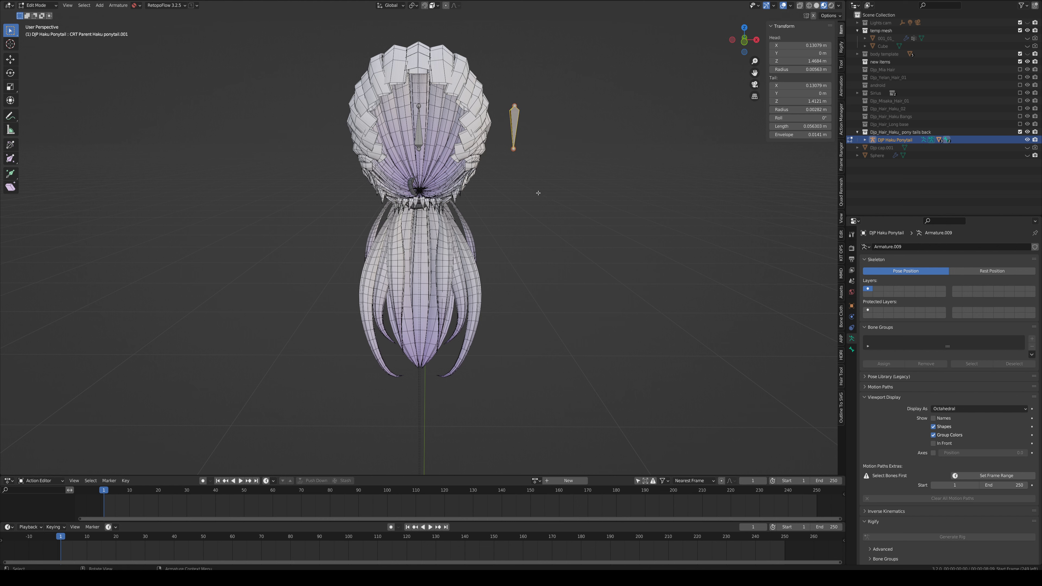
{"action": "key", "text": "q"}
{"action": "left_click", "coordinate": [523, 161]}
{"action": "key", "text": "q"}
{"action": "left_click", "coordinate": [531, 147]}
{"action": "left_click", "coordinate": [122, 7]}
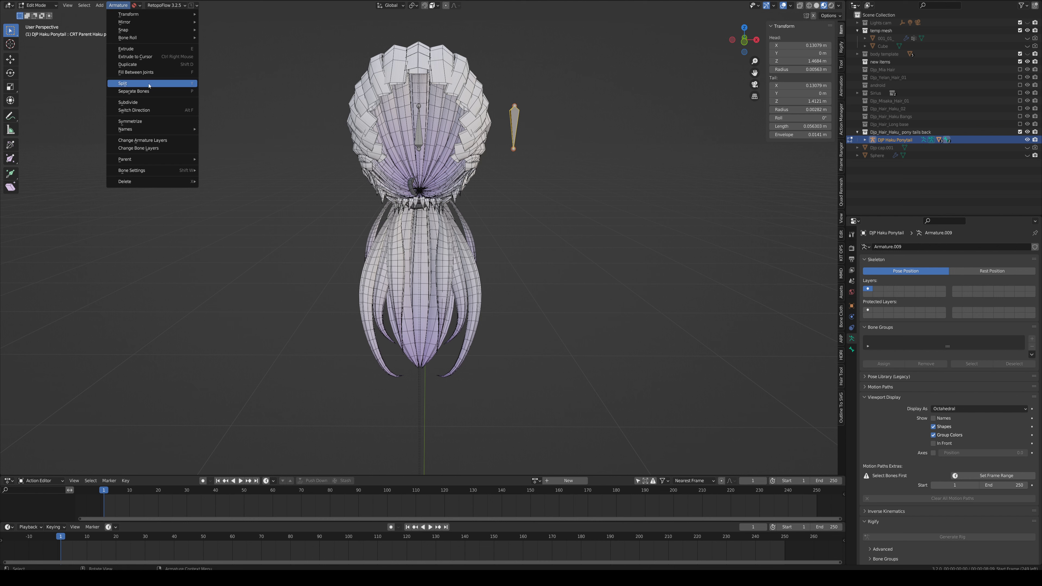
{"action": "right_click", "coordinate": [168, 111]}
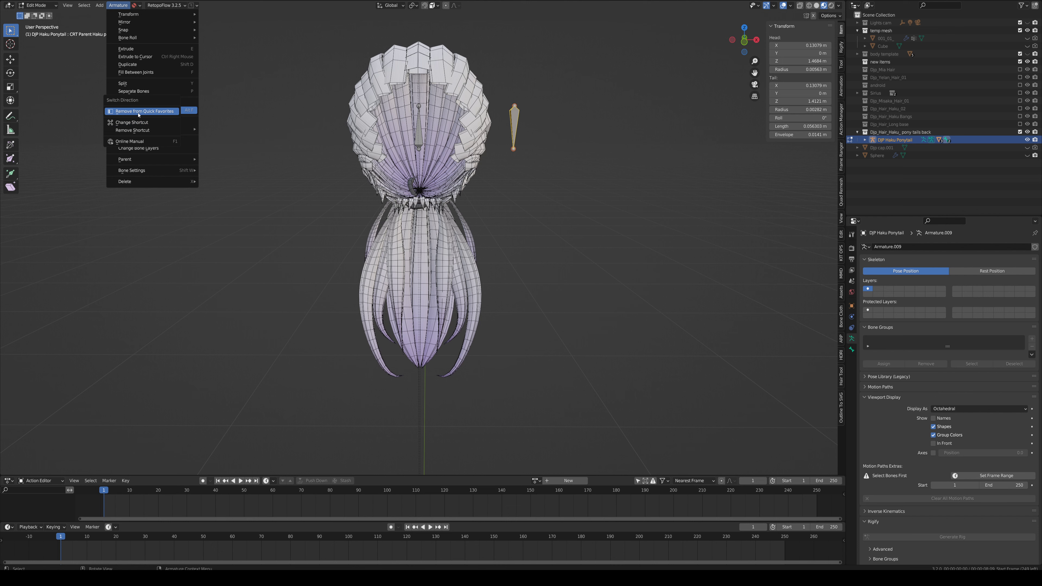
{"action": "key", "text": "Escape"}
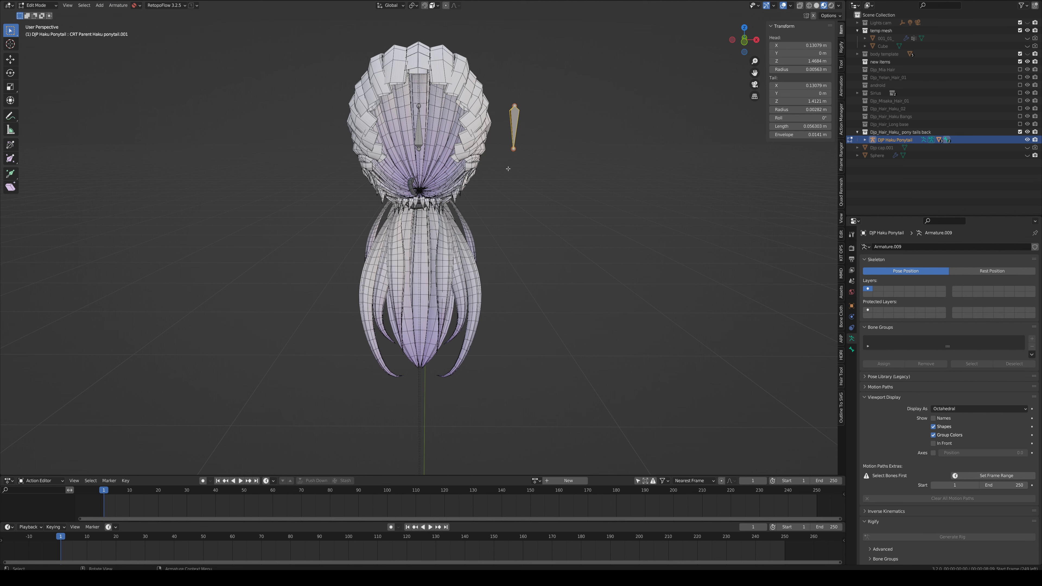
{"action": "middle_click_drag", "start_coordinate": [520, 155], "coordinate": [518, 152]}
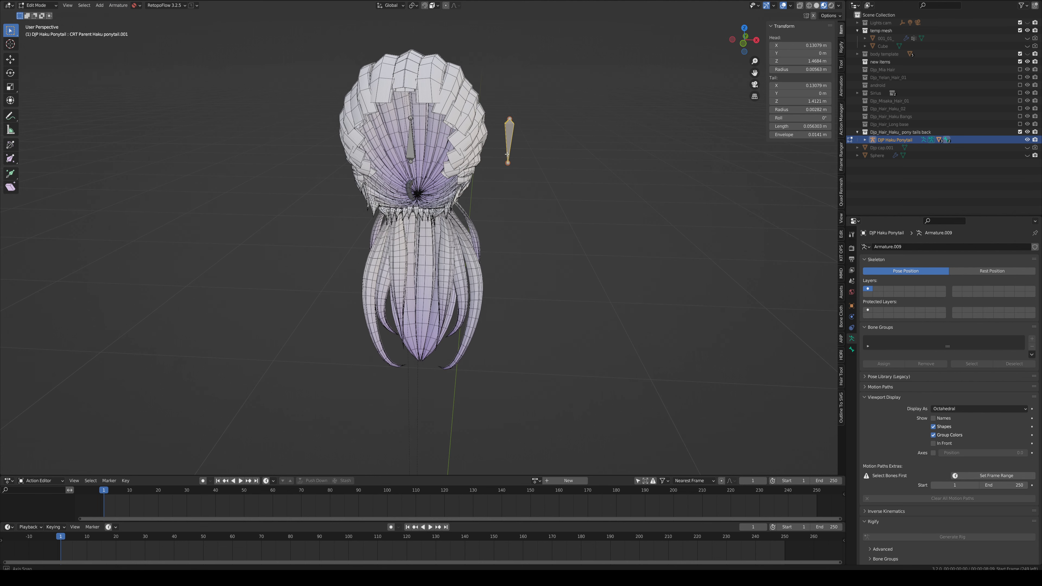
{"action": "key", "text": "q"}
{"action": "middle_click_drag", "start_coordinate": [510, 177], "coordinate": [495, 176]}
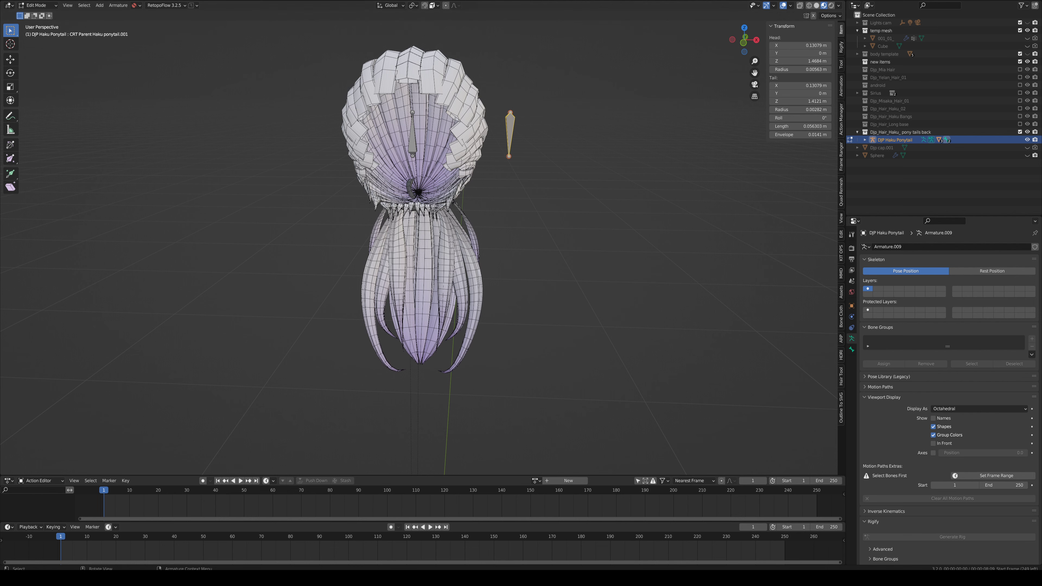
{"action": "left_click", "coordinate": [118, 5]}
{"action": "scroll", "coordinate": [519, 148], "scroll_direction": "up", "scroll_amount": 3}
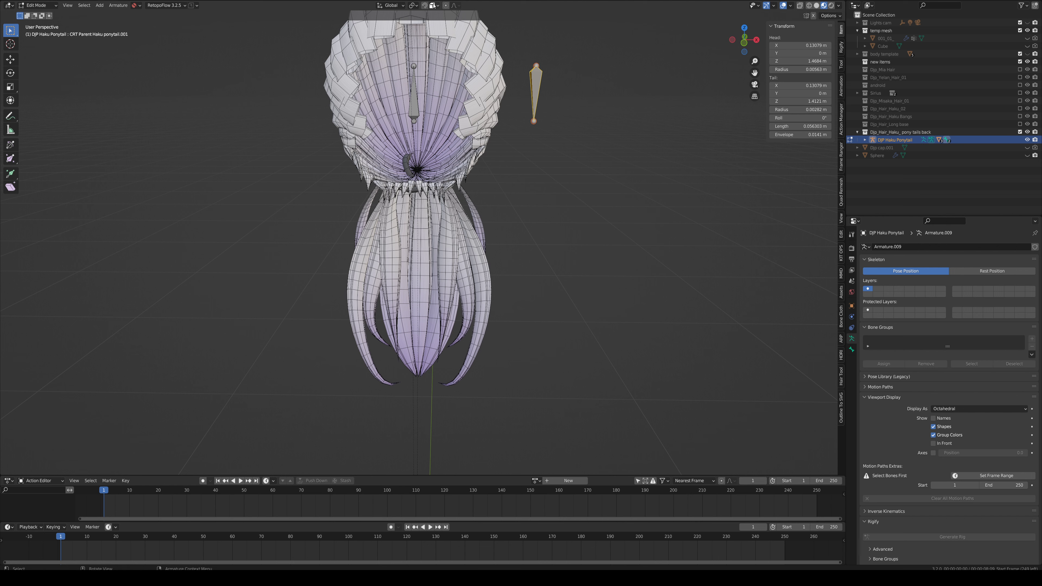
Step: Turn on snapping and open the snapping options for placing the ponytail bones
{"action": "left_click", "coordinate": [426, 5]}
{"action": "left_click", "coordinate": [433, 6]}
{"action": "middle_click_drag", "start_coordinate": [438, 199], "coordinate": [378, 152]}
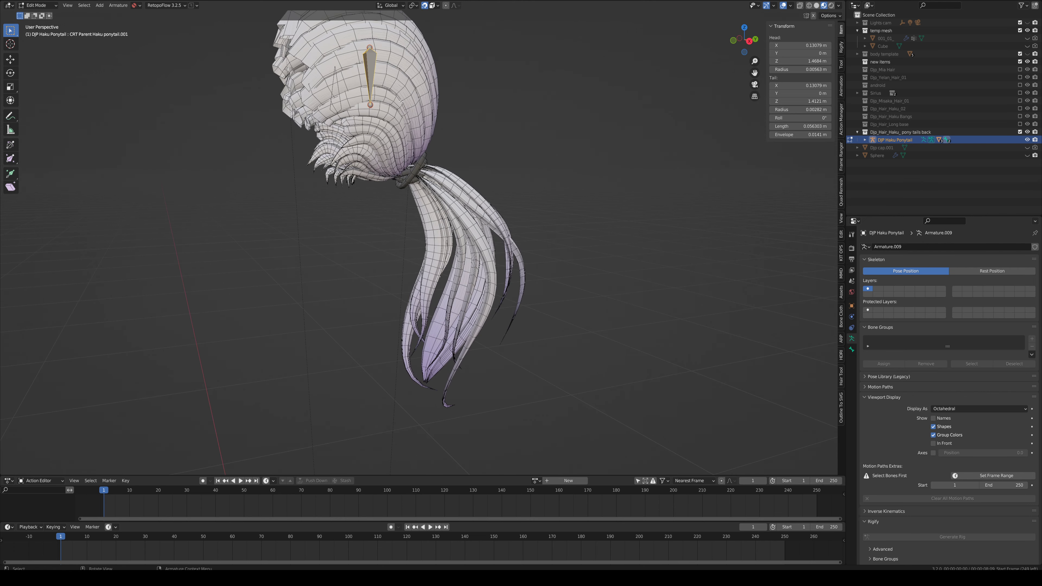
{"action": "middle_click_drag", "start_coordinate": [400, 100], "coordinate": [366, 128]}
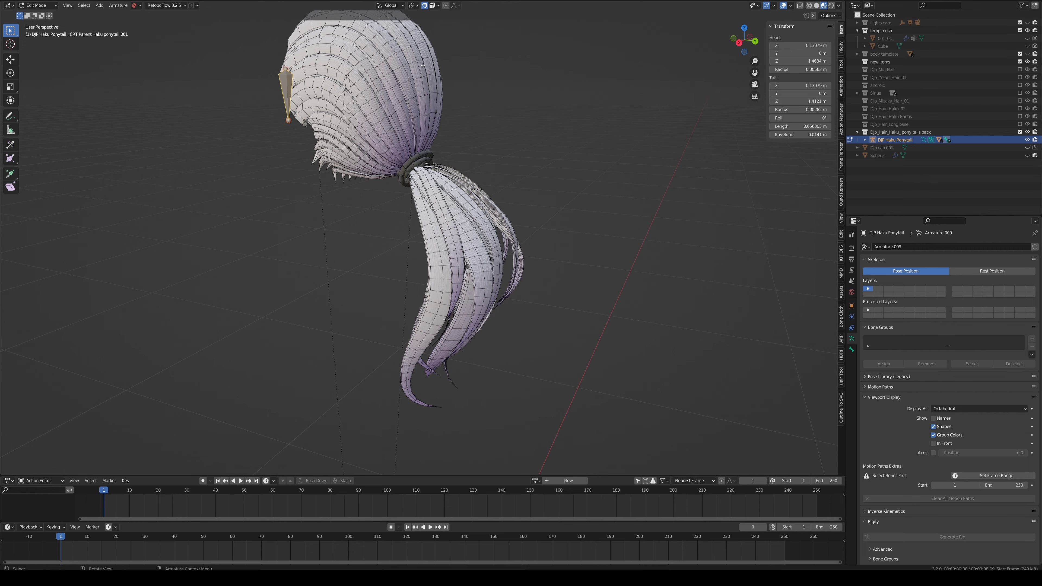
Step: Expand the DJP Haku Ponytail armature's hierarchy and hide the Djp_Hair_Haku_01_Haku Ponytail.001 cap mesh, keeping the tail mesh visible
{"action": "left_click", "coordinate": [865, 140]}
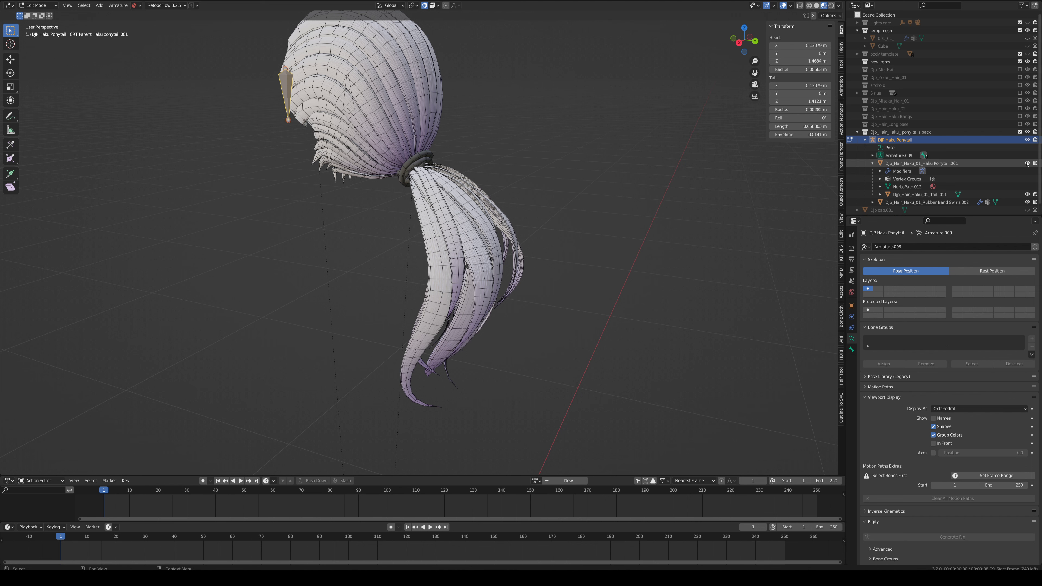
{"action": "left_click", "coordinate": [1027, 163]}
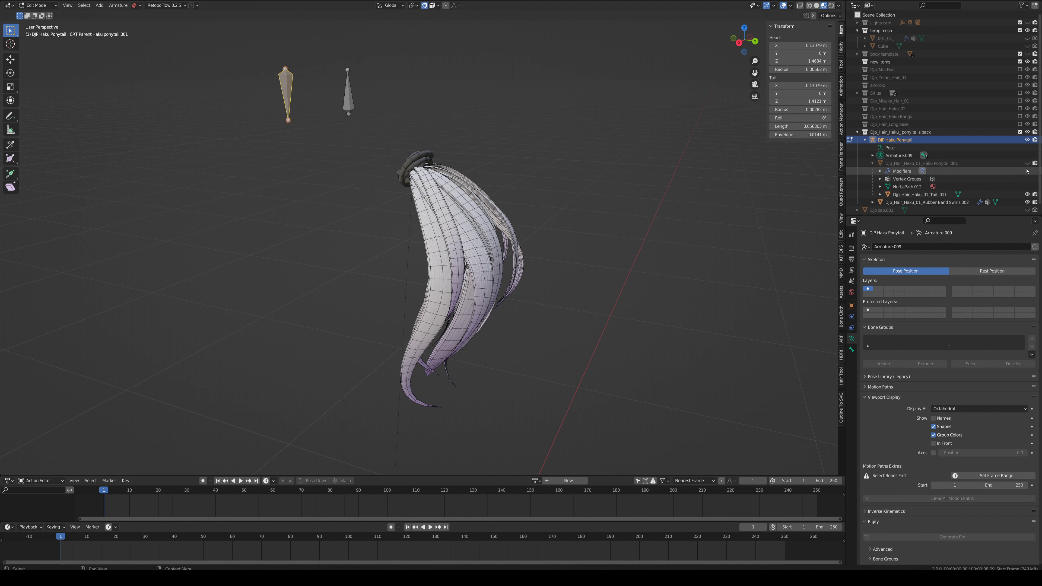
{"action": "left_click", "coordinate": [1027, 194]}
{"action": "left_click", "coordinate": [1027, 194]}
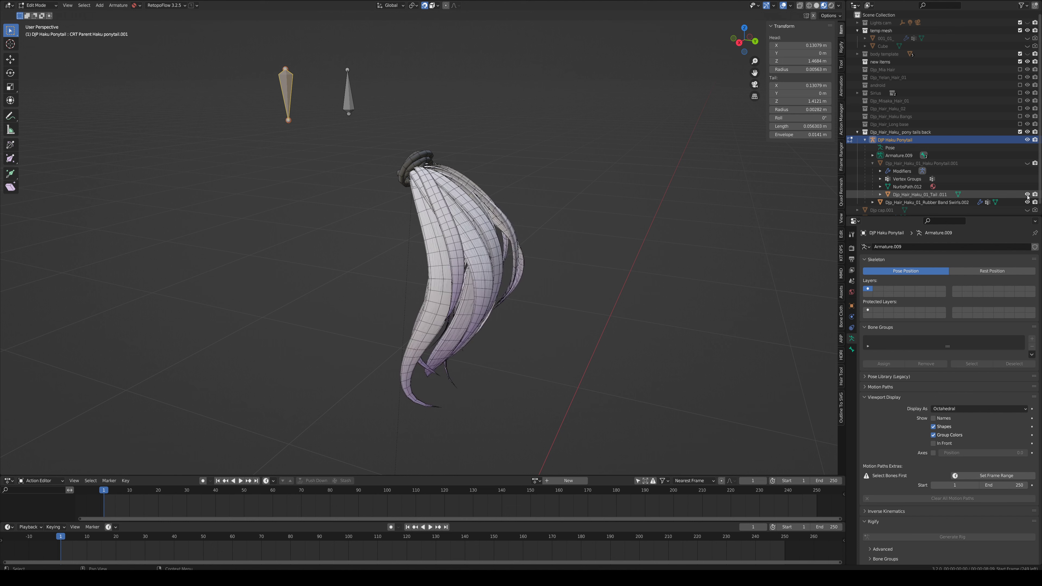
{"action": "scroll", "coordinate": [1027, 195], "scroll_direction": "down", "scroll_amount": 1}
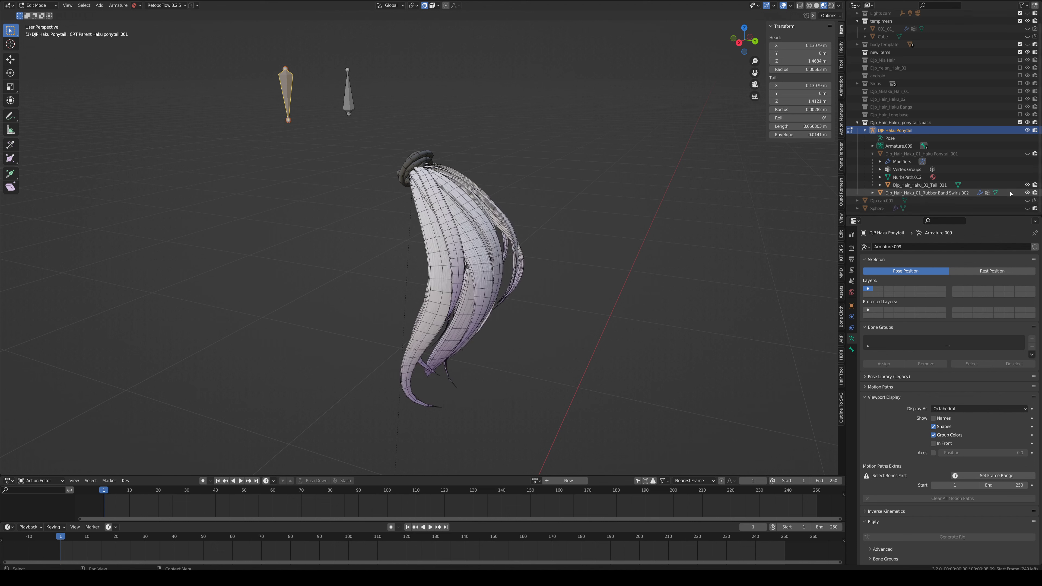
Step: Temporarily hide the rubber band mesh to examine the root of the tail strands, and show it again
{"action": "left_click", "coordinate": [1027, 192]}
{"action": "middle_click_drag", "start_coordinate": [551, 233], "coordinate": [637, 224]}
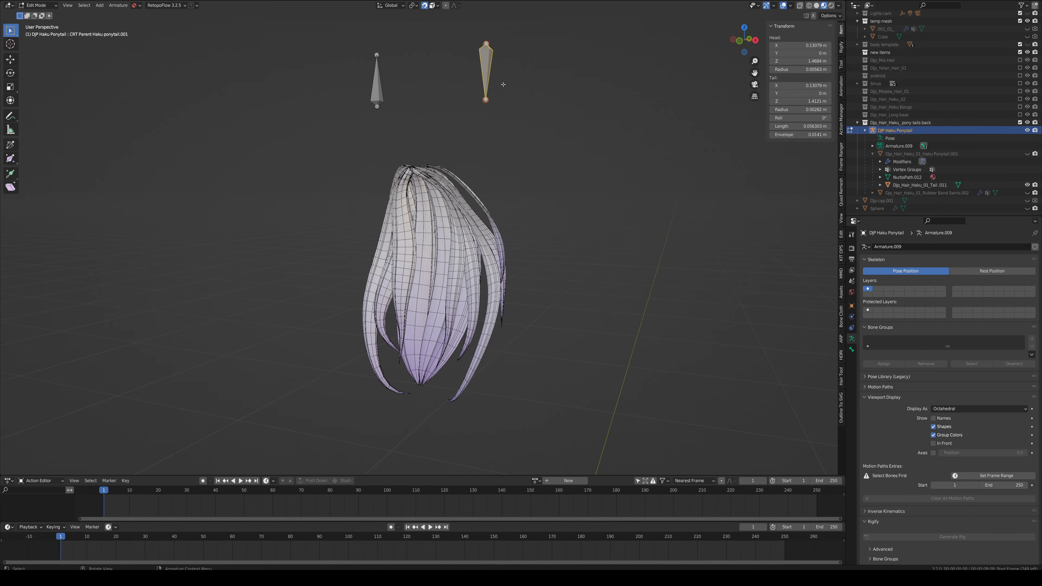
{"action": "middle_click_drag", "start_coordinate": [503, 84], "coordinate": [448, 165]}
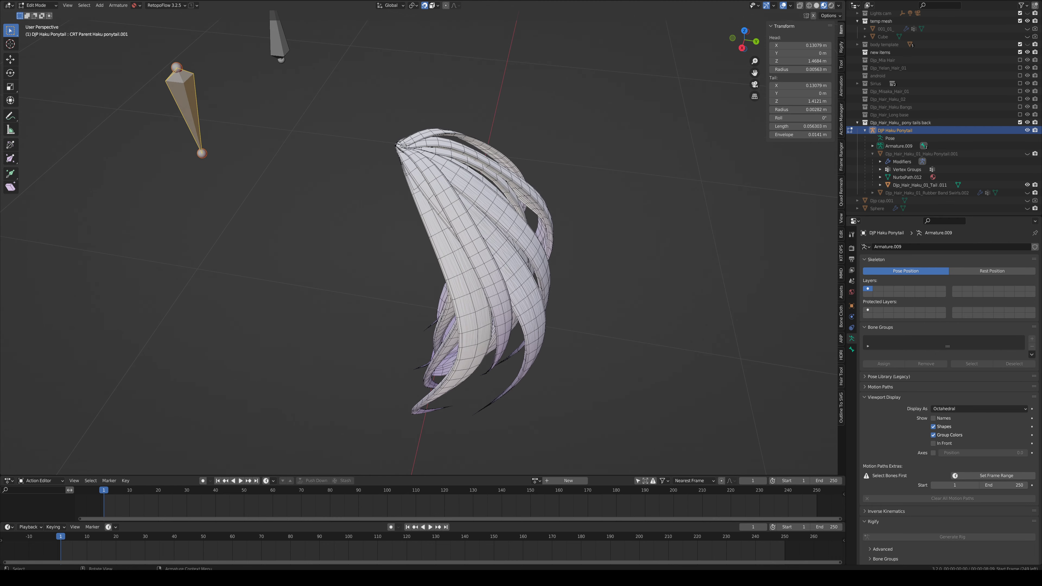
{"action": "left_click", "coordinate": [1027, 193]}
Step: Move the whole duplicated bone from beside the parent bone to the base of the ponytail, next to the rubber band
{"action": "middle_click_drag", "start_coordinate": [452, 246], "coordinate": [512, 250]}
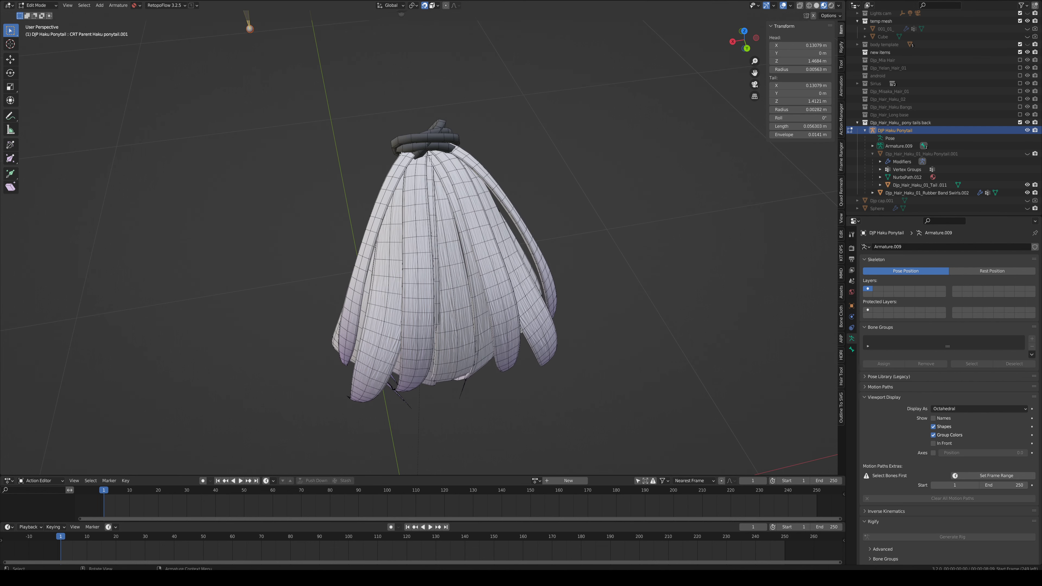
{"action": "middle_click_drag", "start_coordinate": [413, 153], "coordinate": [418, 196]}
{"action": "scroll", "coordinate": [419, 195], "scroll_direction": "up", "scroll_amount": 5}
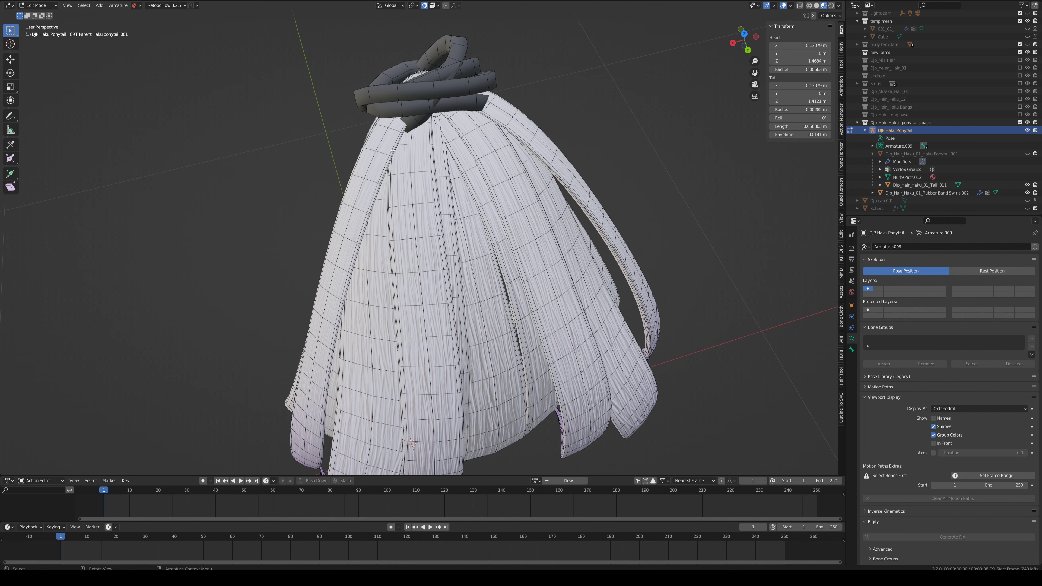
{"action": "middle_click_drag", "start_coordinate": [393, 150], "coordinate": [382, 187]}
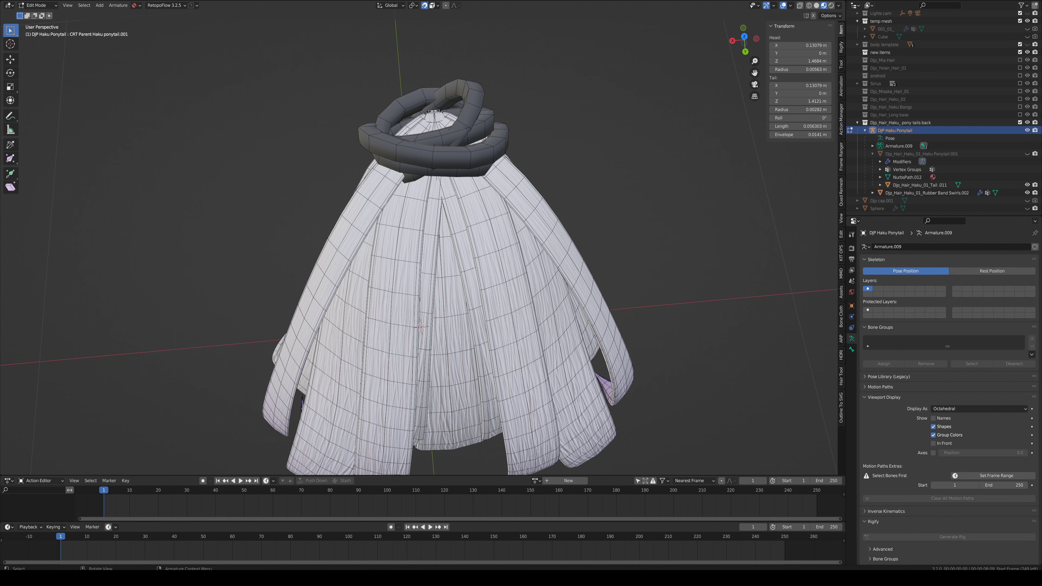
{"action": "middle_click_drag", "start_coordinate": [480, 178], "coordinate": [390, 144]}
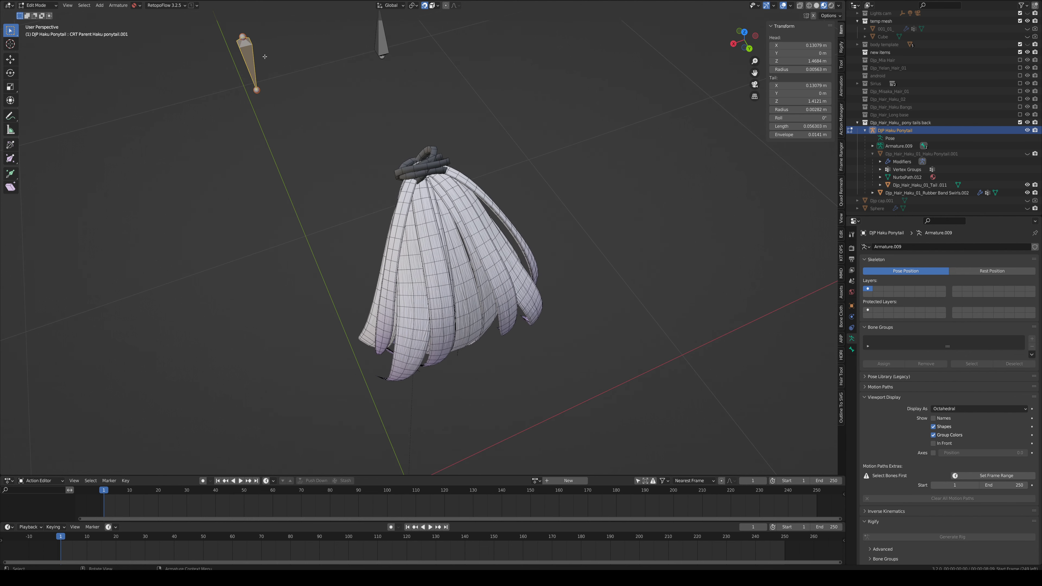
{"action": "left_click", "coordinate": [242, 35]}
{"action": "left_click", "coordinate": [250, 60]}
{"action": "key", "text": "g"}
{"action": "left_click", "coordinate": [406, 196]}
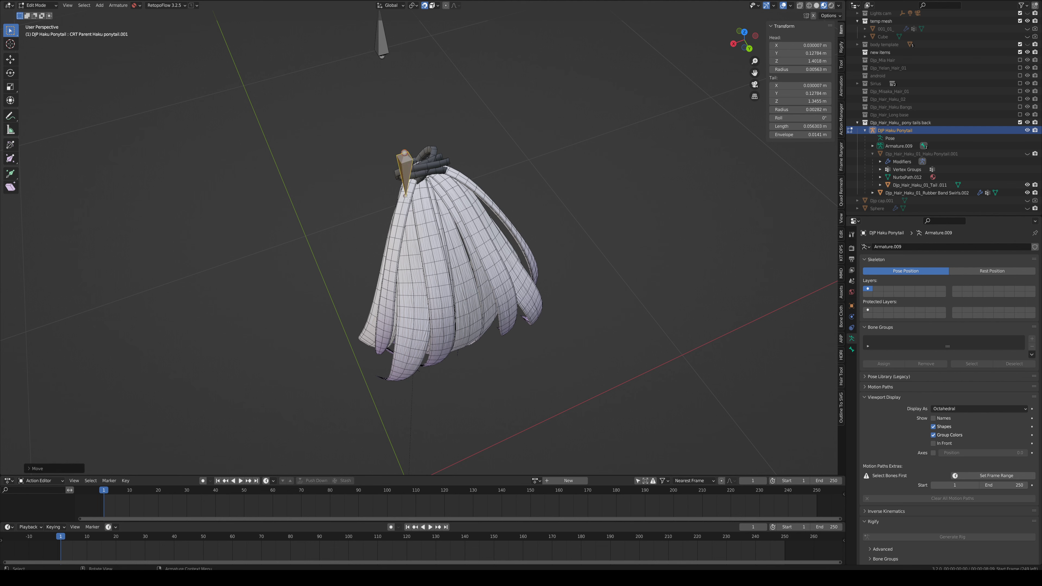
Step: Move the duplicated bone's tail joint onto the outer side strand just below the rubber band
{"action": "scroll", "coordinate": [415, 205], "scroll_direction": "up", "scroll_amount": 6}
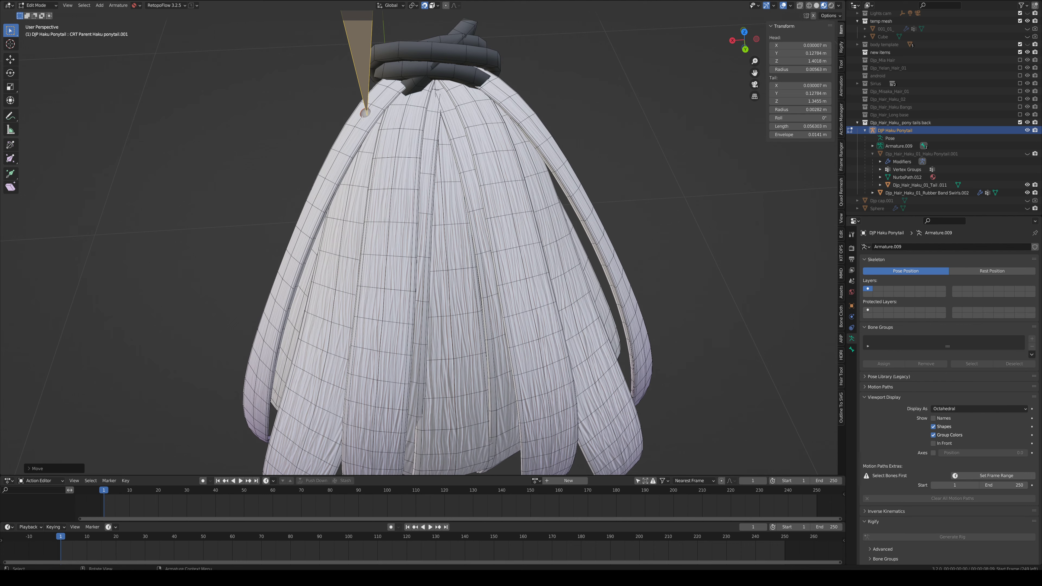
{"action": "left_click", "coordinate": [365, 113]}
{"action": "middle_click_drag", "start_coordinate": [365, 114], "coordinate": [394, 131]}
{"action": "key", "text": "g"}
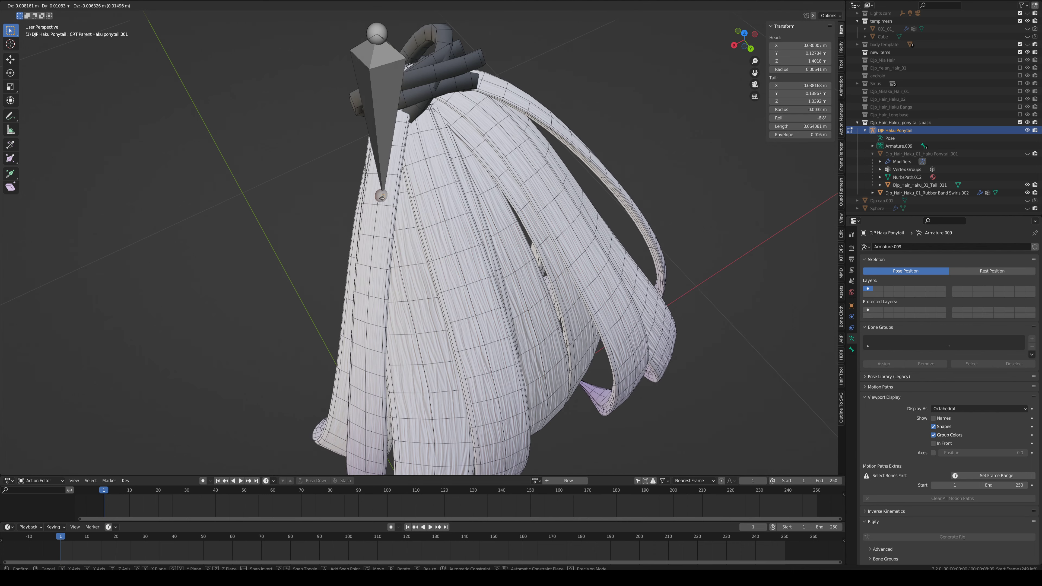
{"action": "left_click", "coordinate": [391, 114]}
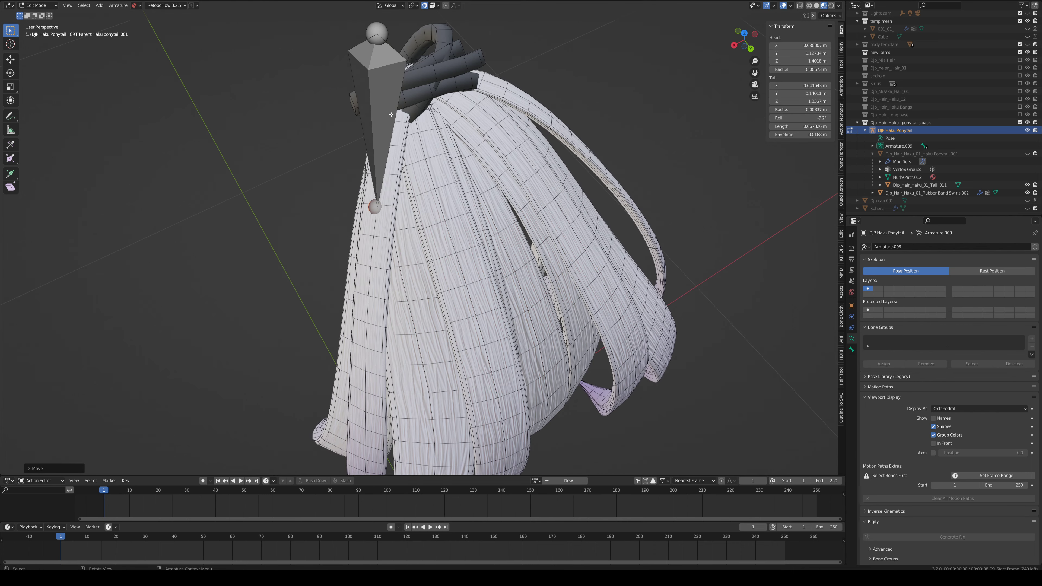
Step: Lower the bone's head joint onto the same strand below the rubber band, shortening the bone to about 0.023 m
{"action": "left_click", "coordinate": [379, 40]}
{"action": "middle_click_drag", "start_coordinate": [378, 39], "coordinate": [353, 51]}
{"action": "key", "text": "g"}
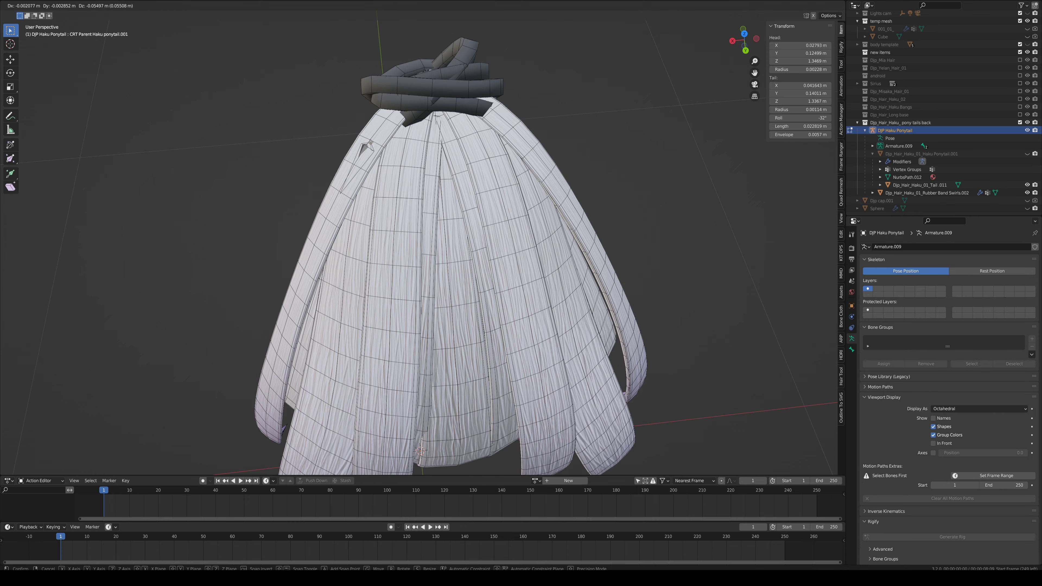
{"action": "left_click", "coordinate": [369, 144]}
{"action": "middle_click_drag", "start_coordinate": [369, 143], "coordinate": [453, 128]}
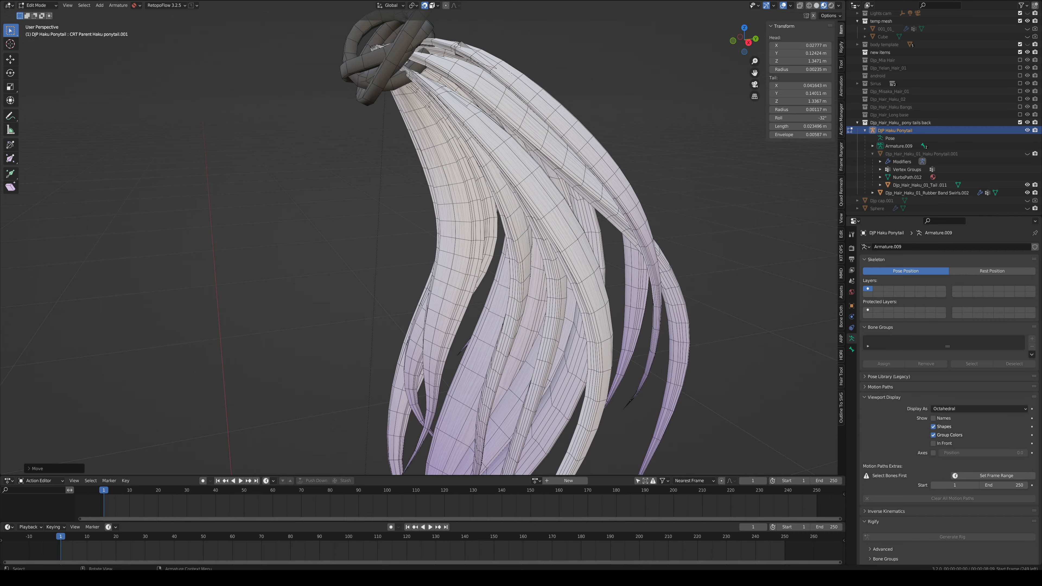
{"action": "middle_click_drag", "start_coordinate": [462, 50], "coordinate": [454, 107]}
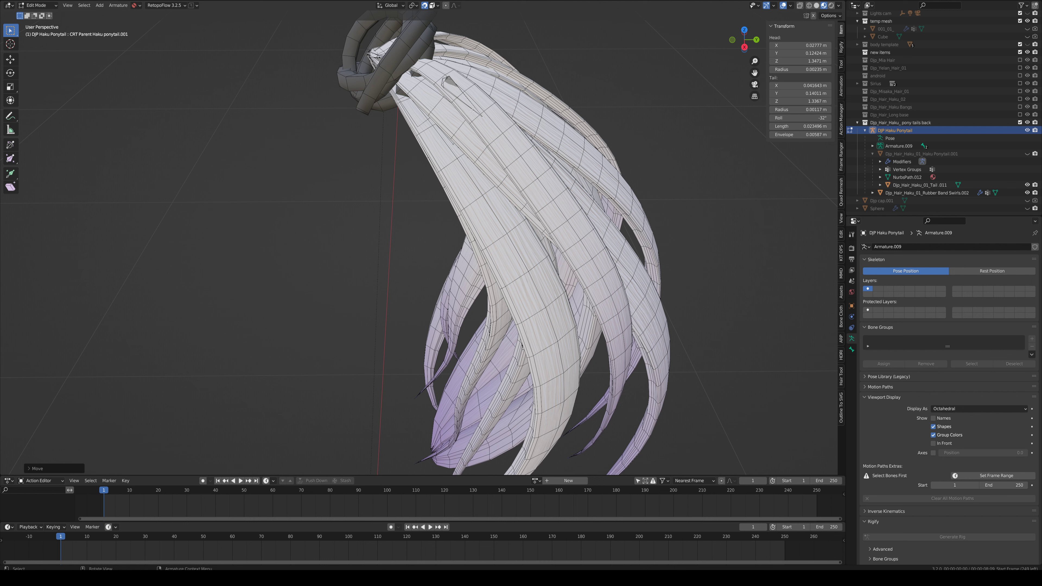
Step: Enable the In Front viewport display for the DJP Haku Ponytail armature
{"action": "left_click", "coordinate": [851, 306]}
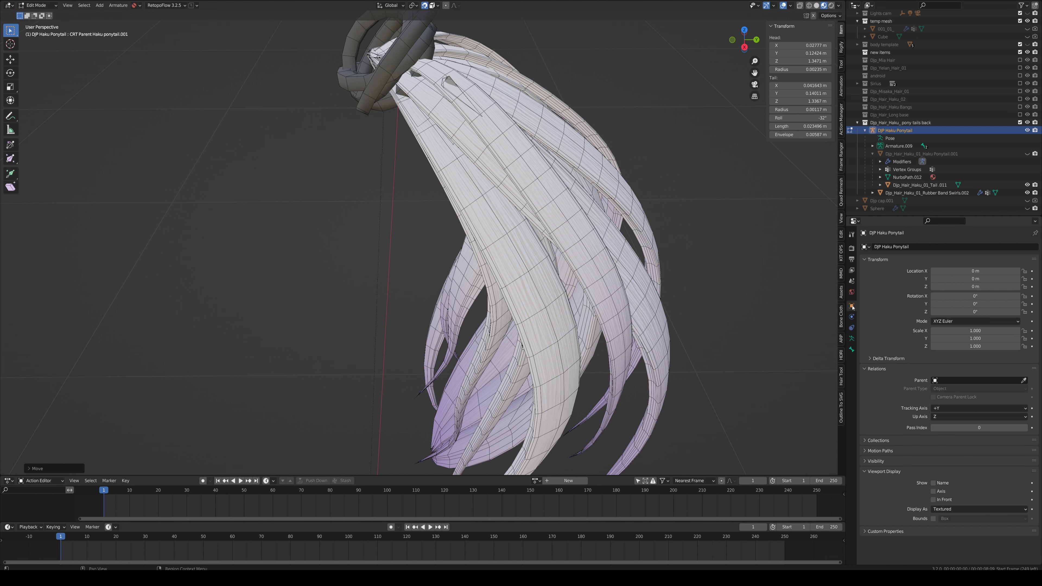
{"action": "left_click", "coordinate": [934, 499]}
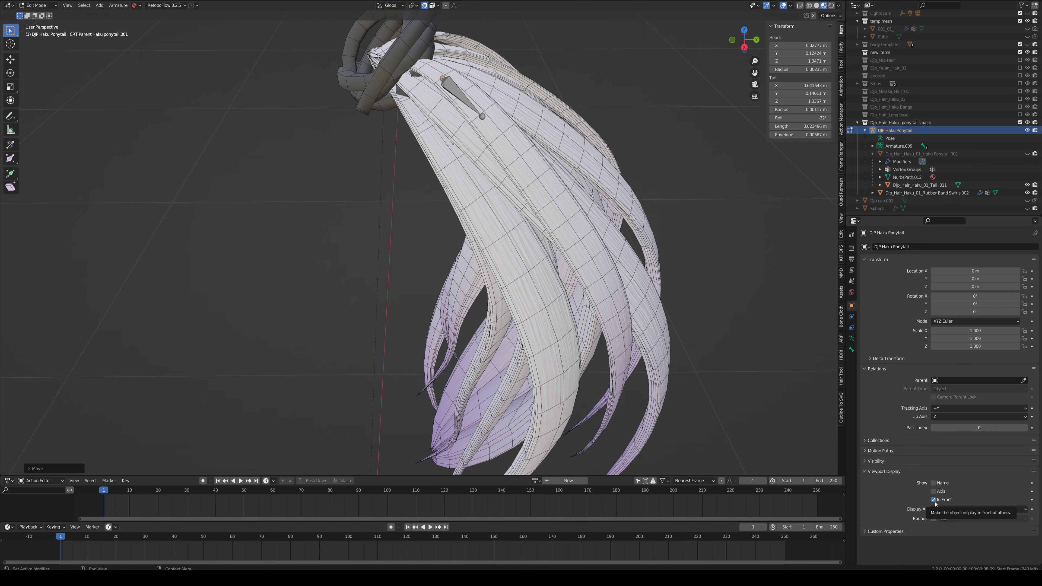
{"action": "middle_click_drag", "start_coordinate": [500, 216], "coordinate": [566, 240]}
{"action": "middle_click_drag", "start_coordinate": [449, 182], "coordinate": [479, 140]}
Step: Extrude a bone about 0.033 m long from the strand bone's tip, down along the underside of the tail
{"action": "left_click", "coordinate": [474, 116]}
{"action": "scroll", "coordinate": [480, 146], "scroll_direction": "up", "scroll_amount": 5}
{"action": "scroll", "coordinate": [481, 149], "scroll_direction": "up", "scroll_amount": 2}
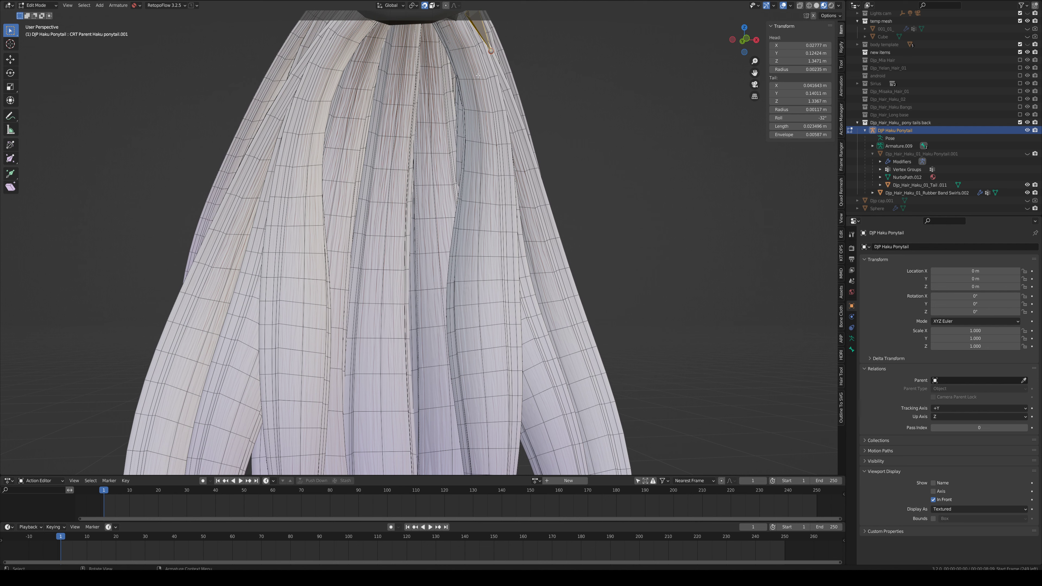
{"action": "key", "text": "e"}
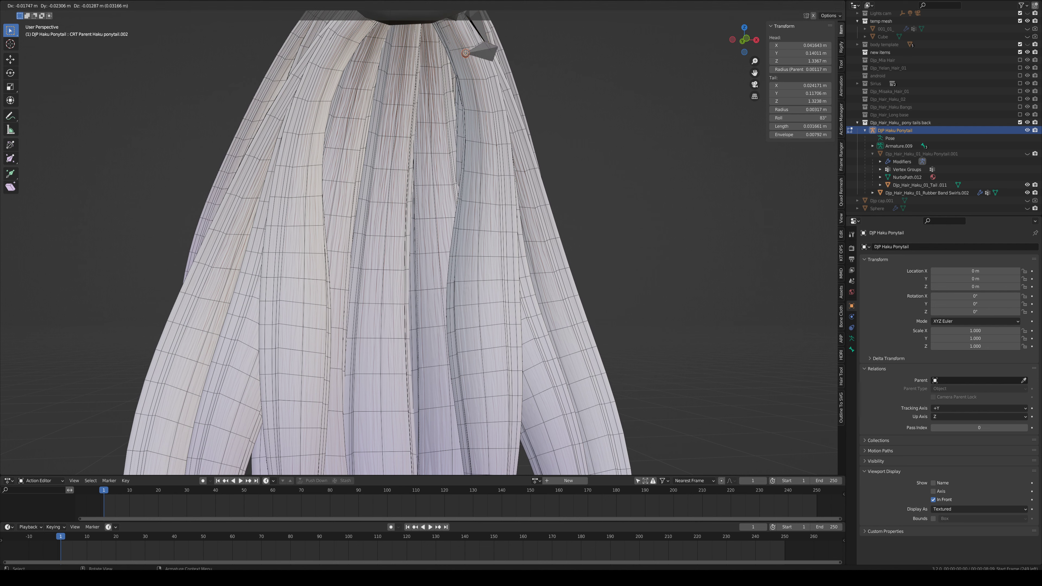
{"action": "left_click", "coordinate": [479, 115]}
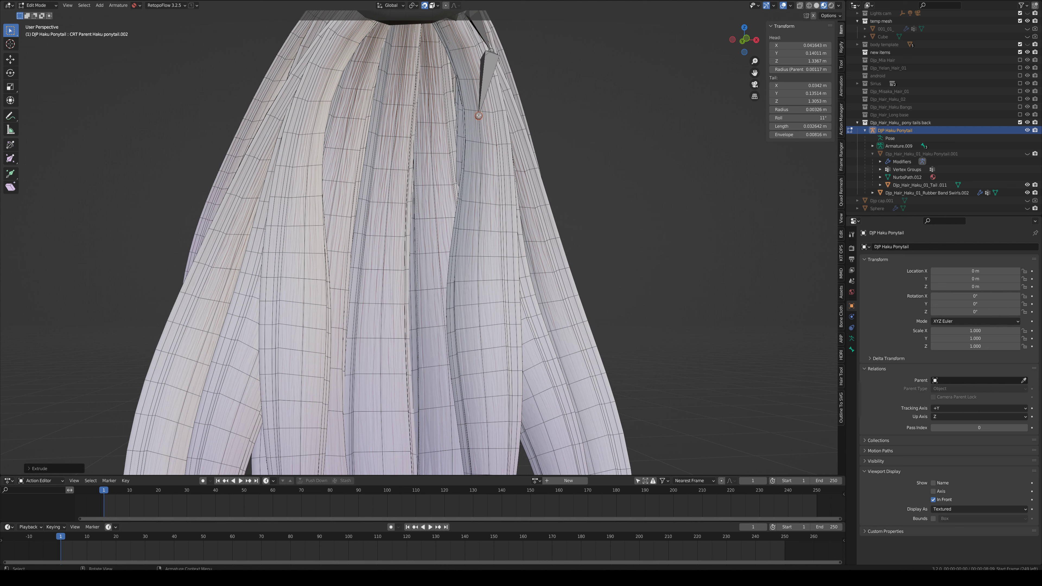
Step: Delete the newly extruded bone below the strand bone
{"action": "scroll", "coordinate": [494, 53], "scroll_direction": "down", "scroll_amount": 6}
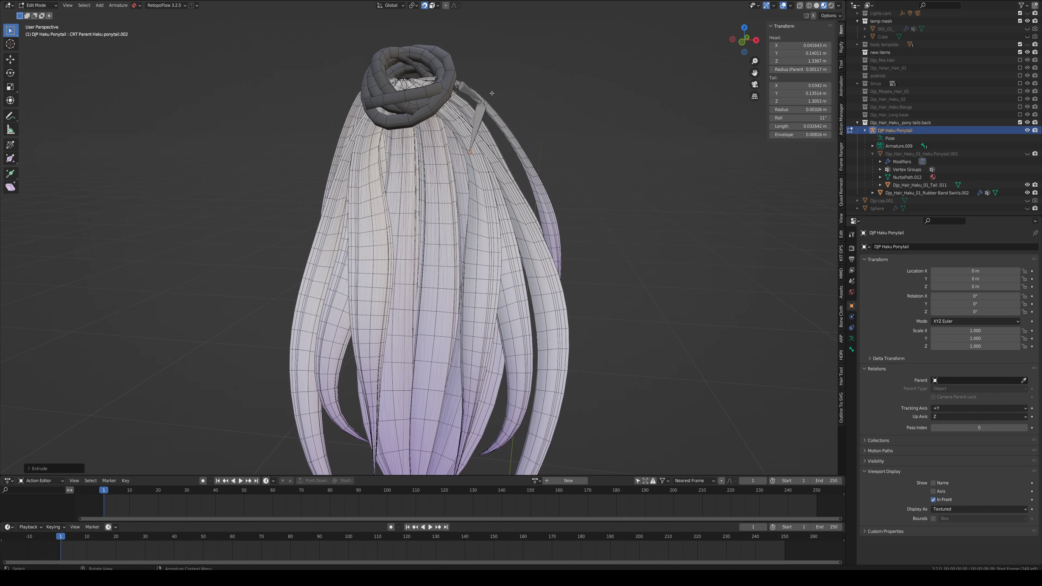
{"action": "middle_click_drag", "start_coordinate": [490, 99], "coordinate": [486, 113]}
{"action": "left_click", "coordinate": [486, 113]}
{"action": "key", "text": "x"}
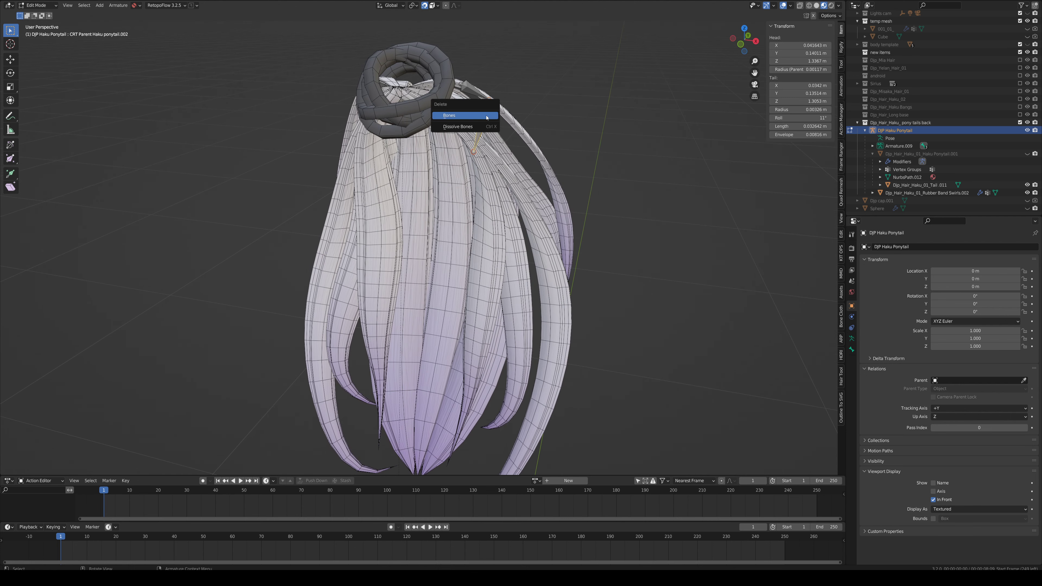
{"action": "left_click", "coordinate": [486, 115]}
Step: Move the remaining short strand bone about 0.035 m down onto the inner side of the tail, below the rubber band
{"action": "left_click", "coordinate": [472, 91]}
{"action": "middle_click_drag", "start_coordinate": [436, 151], "coordinate": [462, 122]}
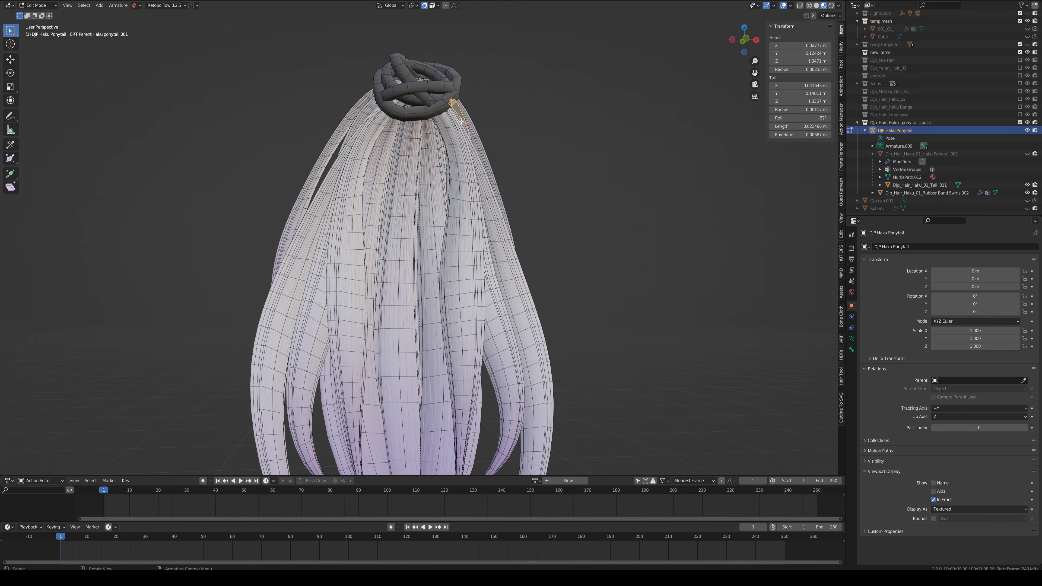
{"action": "key", "text": "g"}
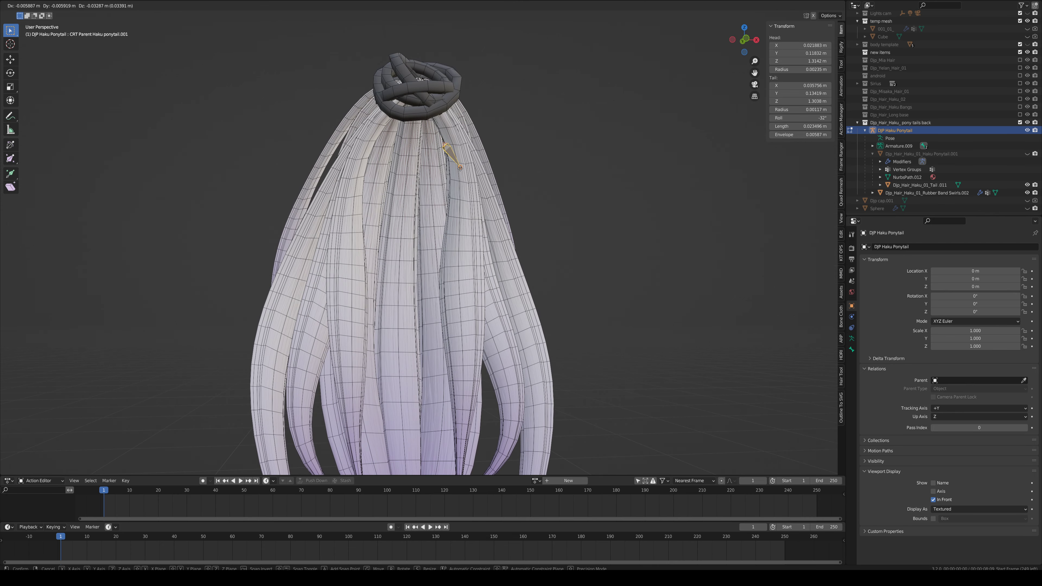
{"action": "left_click", "coordinate": [454, 158]}
{"action": "scroll", "coordinate": [451, 160], "scroll_direction": "up", "scroll_amount": 3}
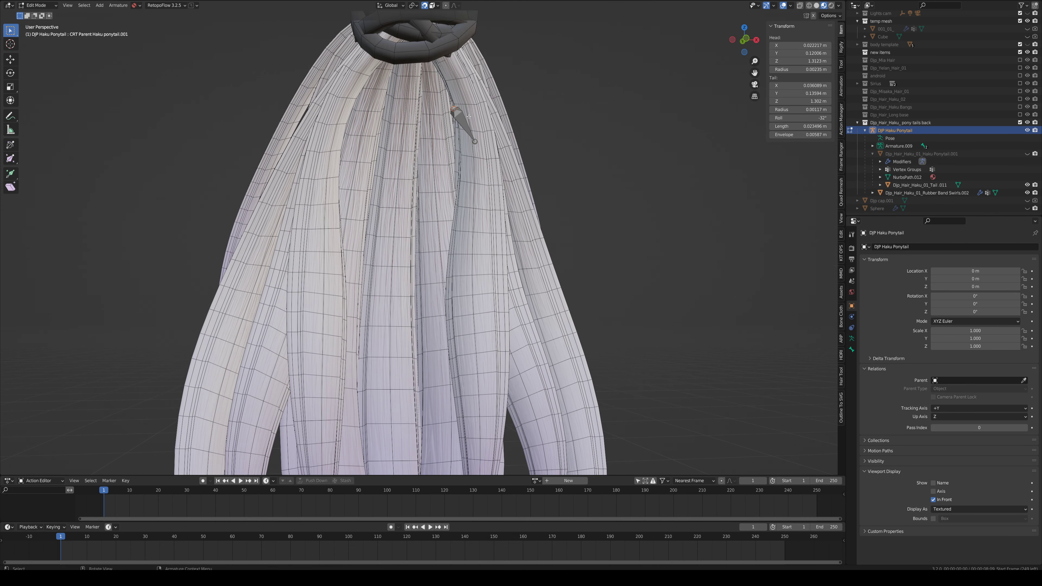
Step: Reposition the strand bone's joints along the inner tail strand so the bone is about 0.029 m long
{"action": "left_click", "coordinate": [452, 138]}
{"action": "key", "text": "g"}
{"action": "left_click", "coordinate": [476, 161]}
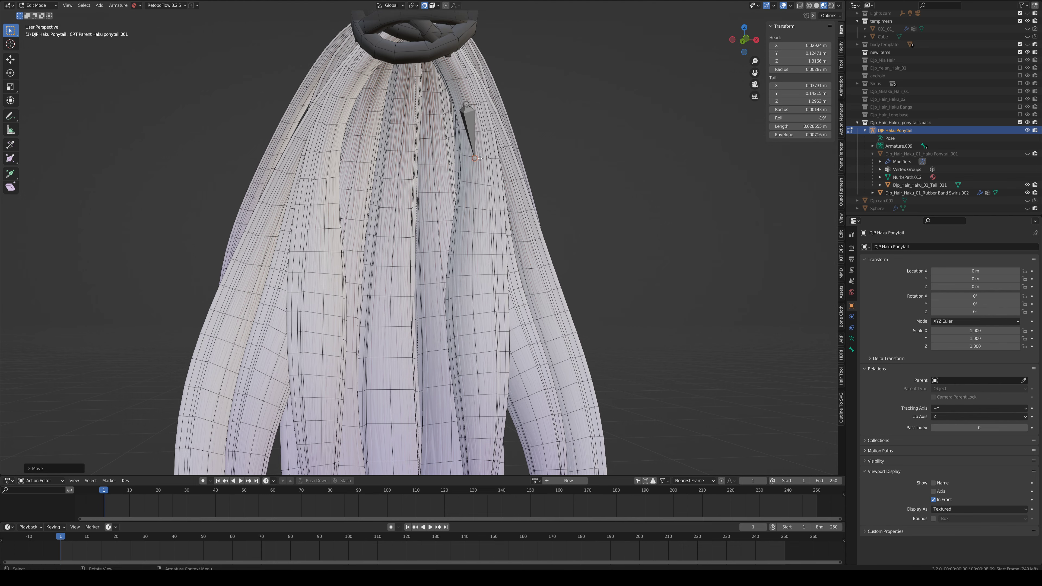
Step: Parent the strand bone to the CRT Parent Haku ponytail bone with Keep Offset
{"action": "mouse_move", "coordinate": [476, 161]}
{"action": "middle_mouse_down"}
{"action": "mouse_move", "coordinate": [458, 176]}
{"action": "mouse_move", "coordinate": [487, 171]}
{"action": "middle_mouse_up"}
{"action": "scroll", "coordinate": [487, 171], "scroll_direction": "down", "scroll_amount": 6}
{"action": "left_click", "coordinate": [315, 68]}
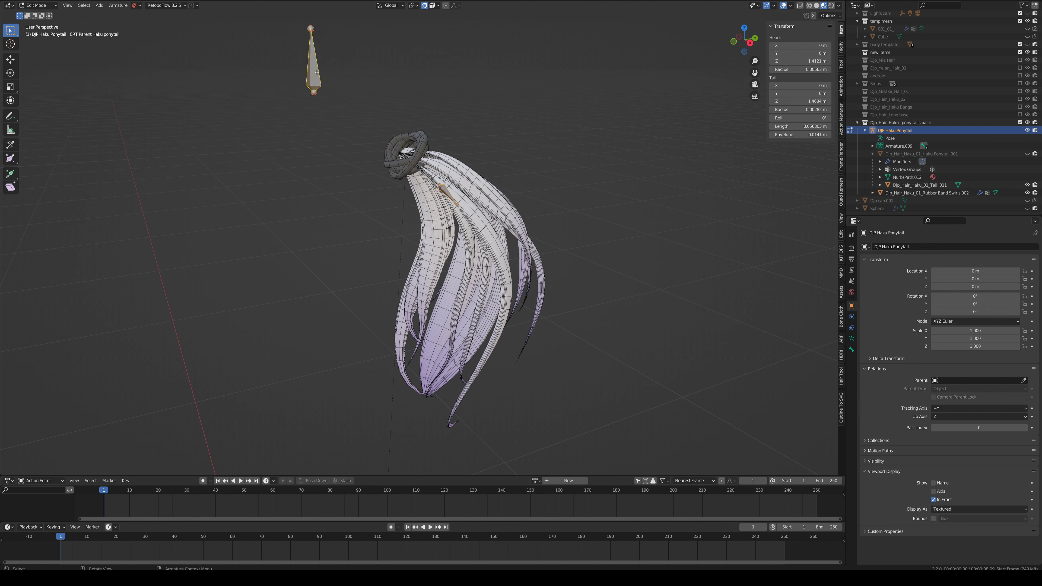
{"action": "key", "text": "ctrl+p"}
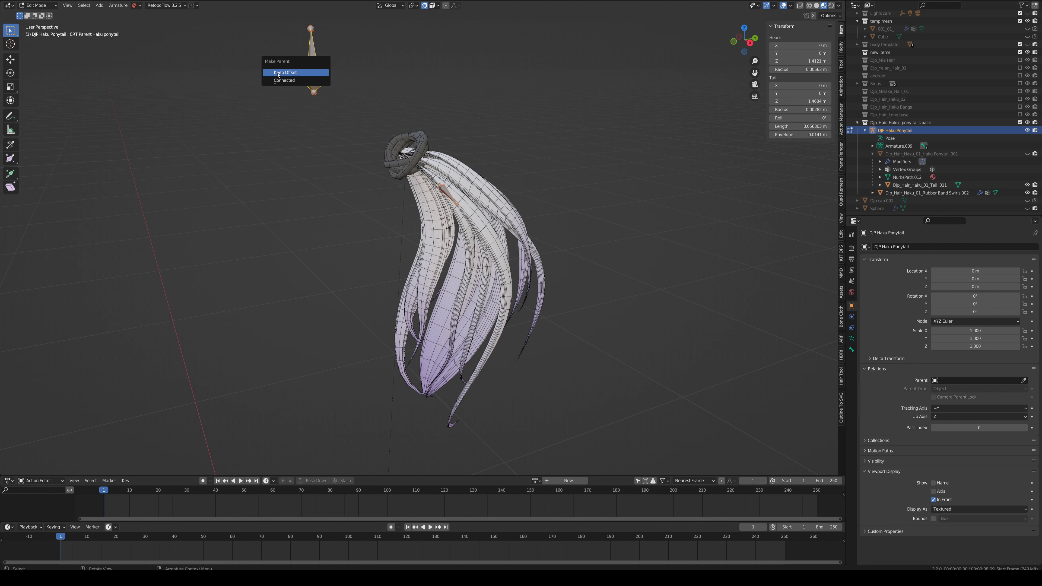
{"action": "left_click", "coordinate": [296, 73]}
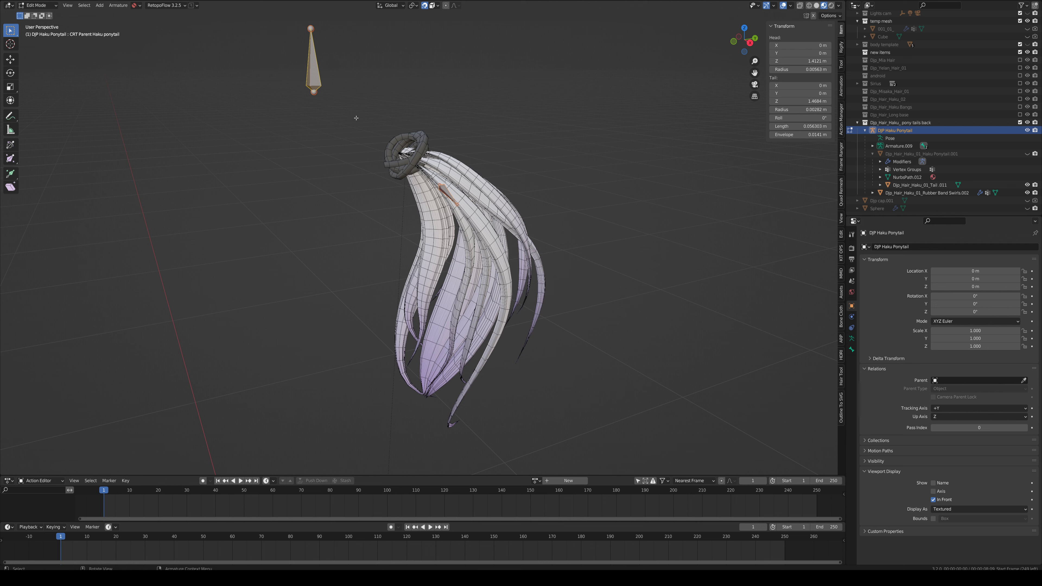
{"action": "key", "text": "ctrl+p"}
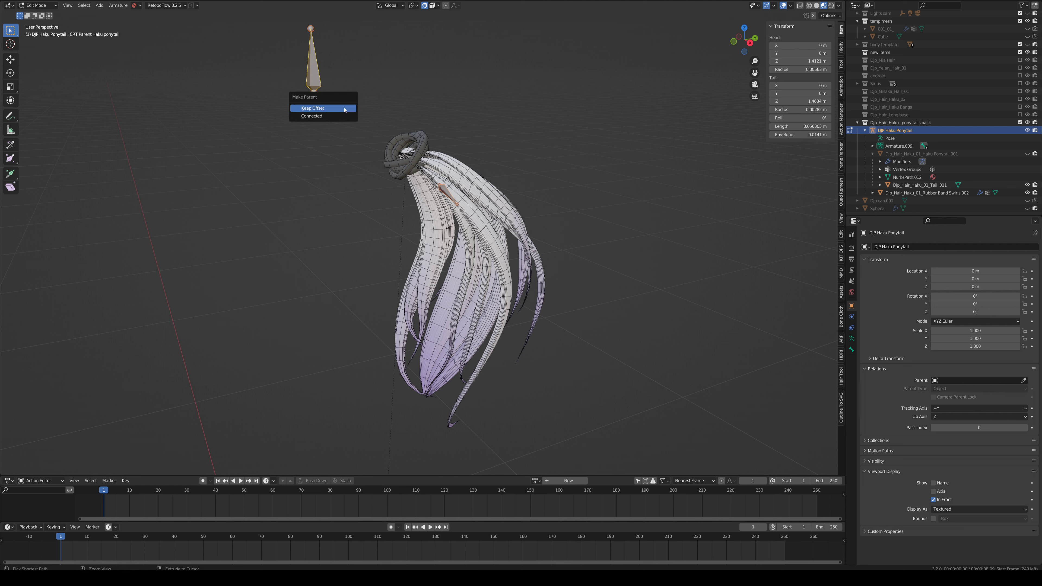
{"action": "left_click", "coordinate": [344, 108]}
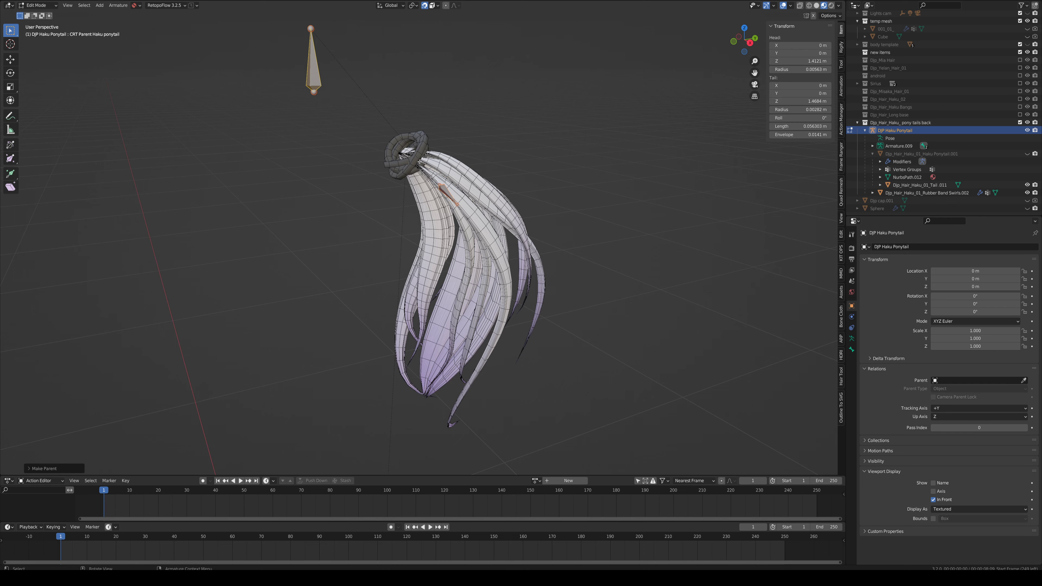
Step: Select the strand bone below the rubber band and show its bone properties with the parent relation
{"action": "middle_click_drag", "start_coordinate": [419, 162], "coordinate": [416, 172]}
{"action": "scroll", "coordinate": [416, 173], "scroll_direction": "up", "scroll_amount": 5}
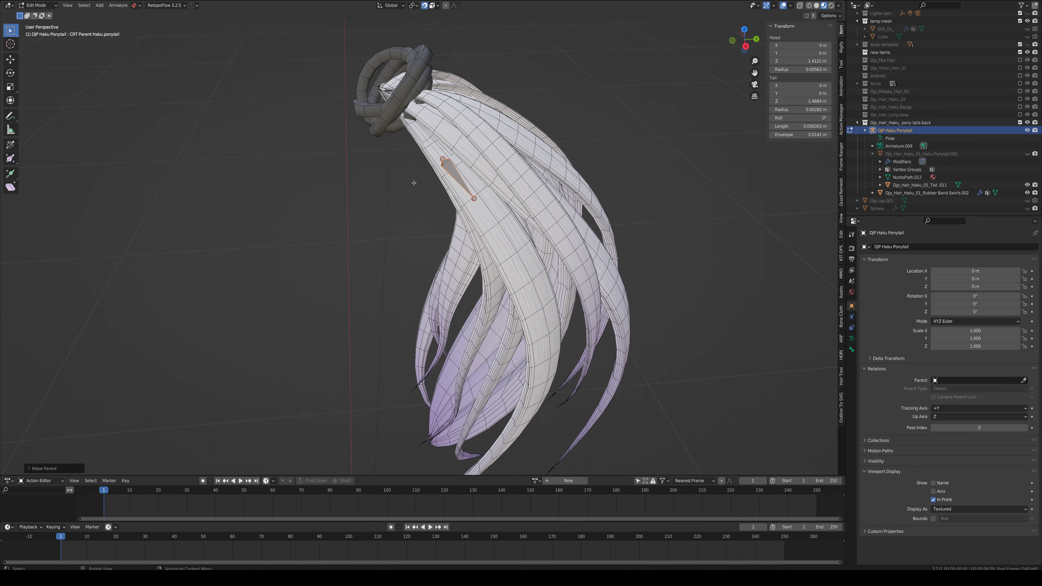
{"action": "scroll", "coordinate": [422, 160], "scroll_direction": "up", "scroll_amount": 2}
{"action": "middle_click_drag", "start_coordinate": [449, 124], "coordinate": [463, 225], "text": "shift"}
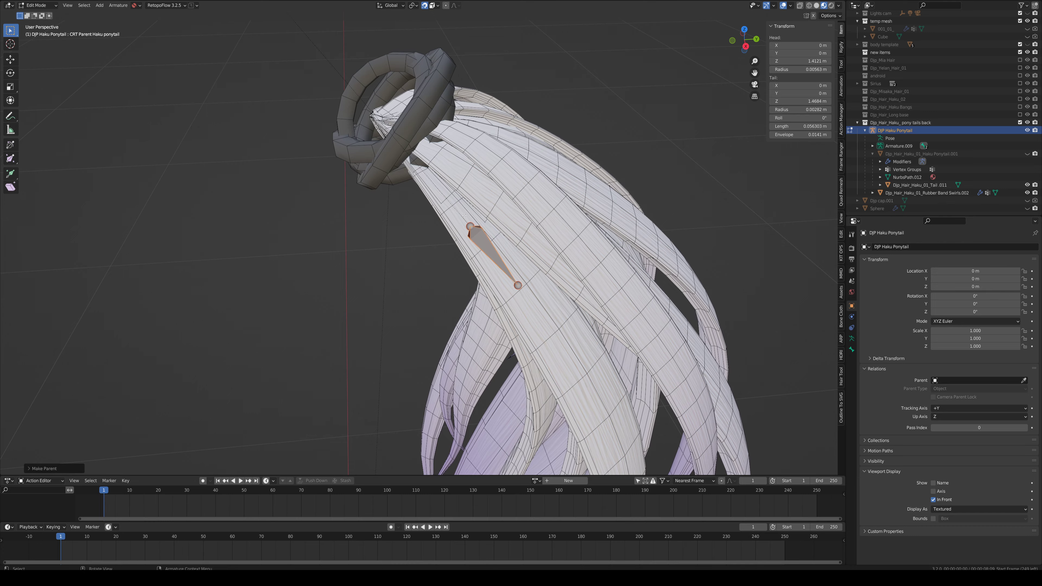
{"action": "scroll", "coordinate": [334, 75], "scroll_direction": "down", "scroll_amount": 3}
{"action": "middle_click_drag", "start_coordinate": [334, 75], "coordinate": [485, 160]}
{"action": "scroll", "coordinate": [485, 161], "scroll_direction": "up", "scroll_amount": 1}
{"action": "middle_click_drag", "start_coordinate": [485, 116], "coordinate": [534, 117]}
{"action": "left_click", "coordinate": [504, 92]}
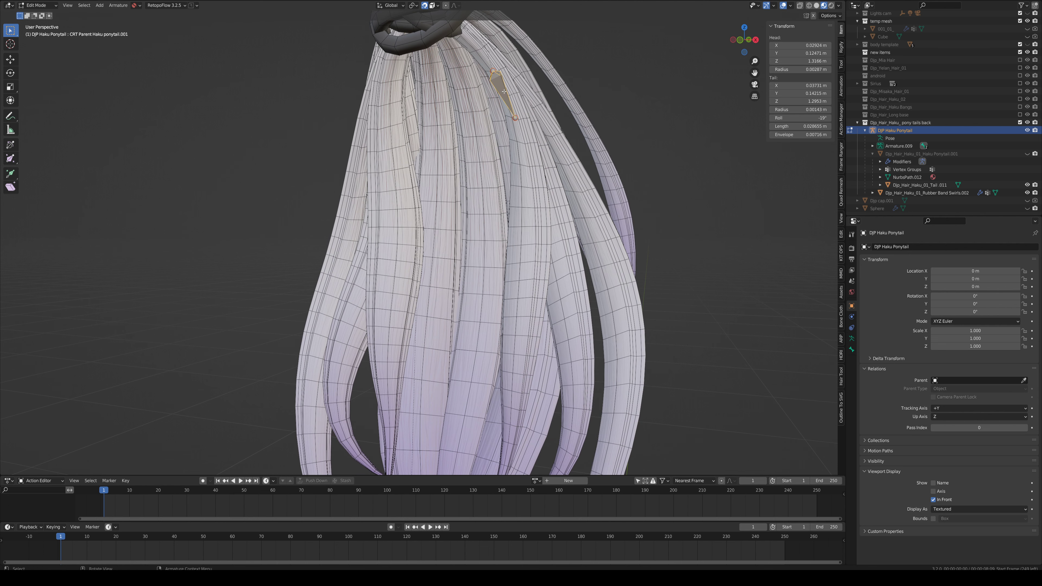
{"action": "left_click", "coordinate": [852, 349]}
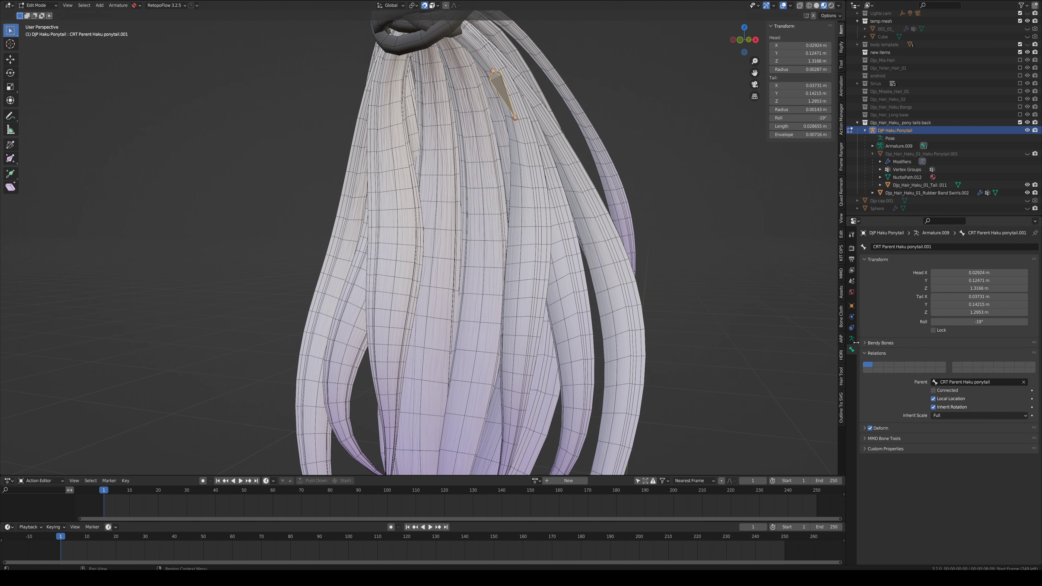
Step: Rename the strand bone as ponytail.001 by removing the CRT Parent Haku prefix
{"action": "middle_click_drag", "start_coordinate": [484, 77], "coordinate": [513, 79]}
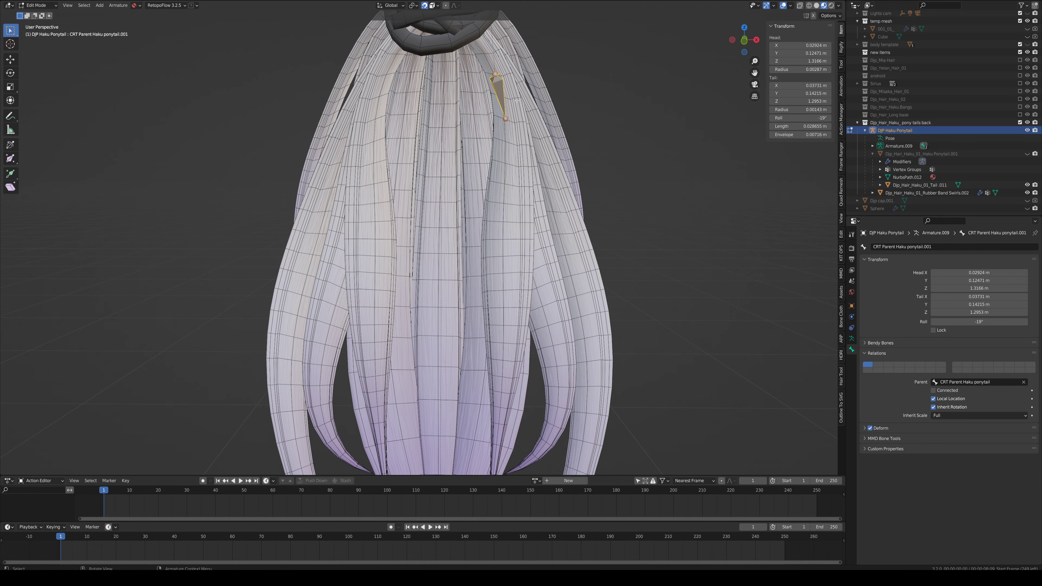
{"action": "left_click", "coordinate": [939, 247]}
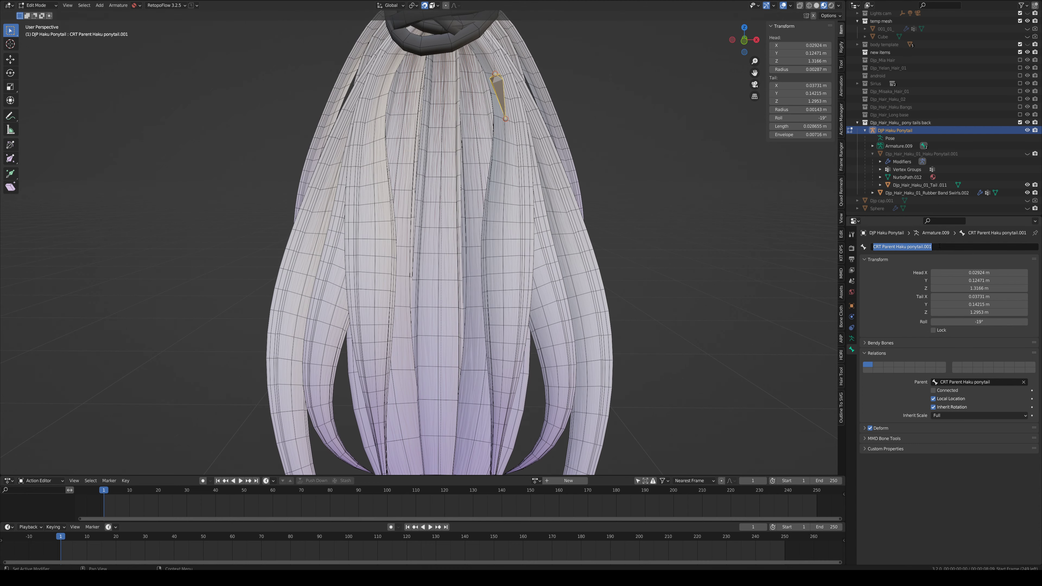
{"action": "key", "text": "Home"}
{"action": "key", "text": "Delete"}
{"action": "key", "text": "Delete"}
{"action": "key", "text": "Delete"}
{"action": "key", "text": "Delete"}
{"action": "key", "text": "Delete"}
{"action": "key", "text": "Delete"}
{"action": "key", "text": "Delete"}
{"action": "key", "text": "Delete"}
{"action": "key", "text": "Delete"}
{"action": "key", "text": "Delete"}
{"action": "key", "text": "Delete"}
{"action": "key", "text": "Delete"}
{"action": "key", "text": "Delete"}
{"action": "key", "text": "Delete"}
{"action": "key", "text": "Delete"}
{"action": "key", "text": "Delete"}
{"action": "key", "text": "Return"}
{"action": "key", "text": "q"}
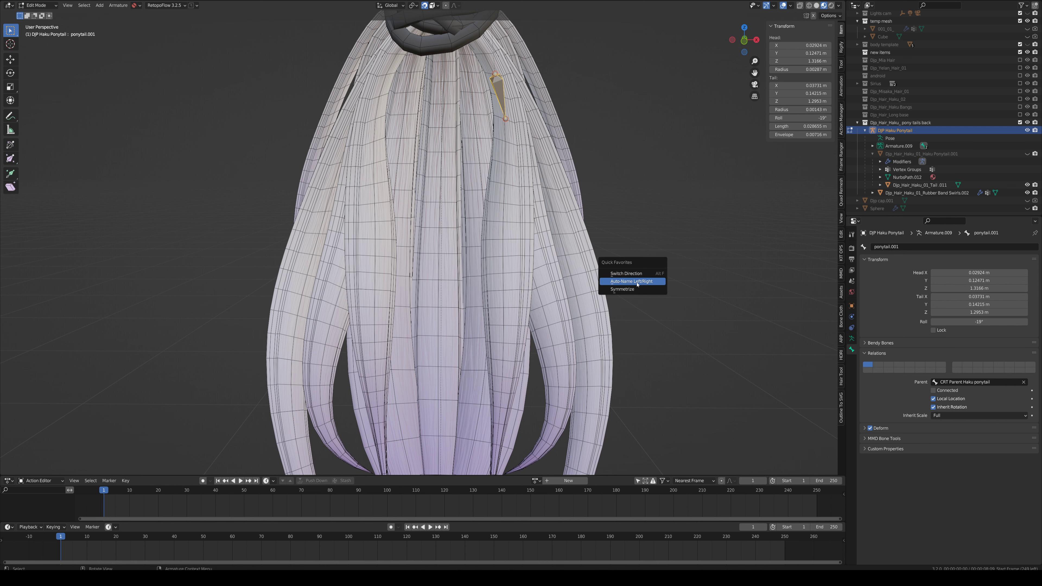
{"action": "scroll", "coordinate": [466, 171], "scroll_direction": "down", "scroll_amount": 4}
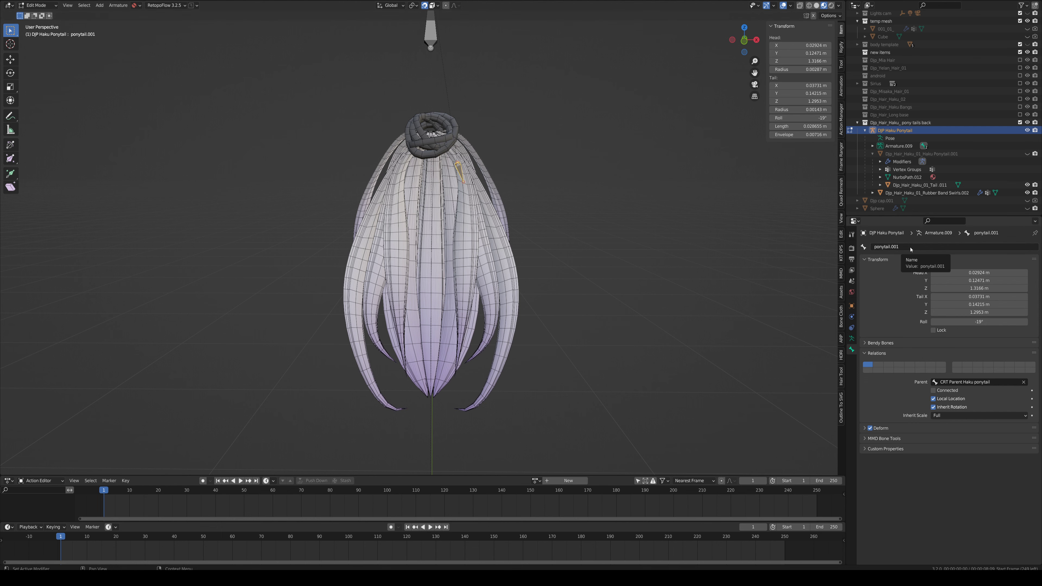
{"action": "scroll", "coordinate": [405, 196], "scroll_direction": "up", "scroll_amount": 3}
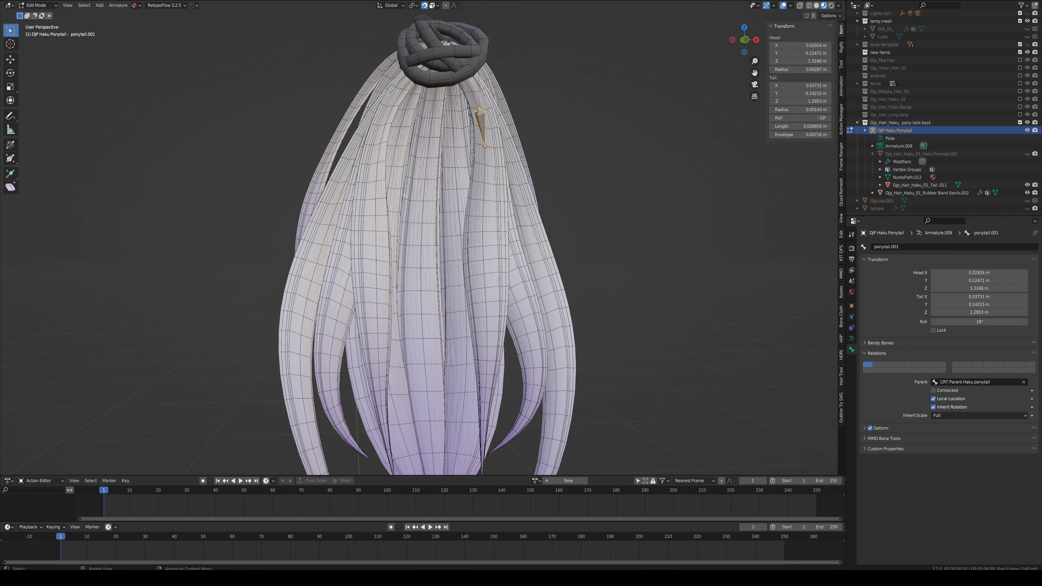
{"action": "middle_click_drag", "start_coordinate": [532, 207], "coordinate": [535, 222]}
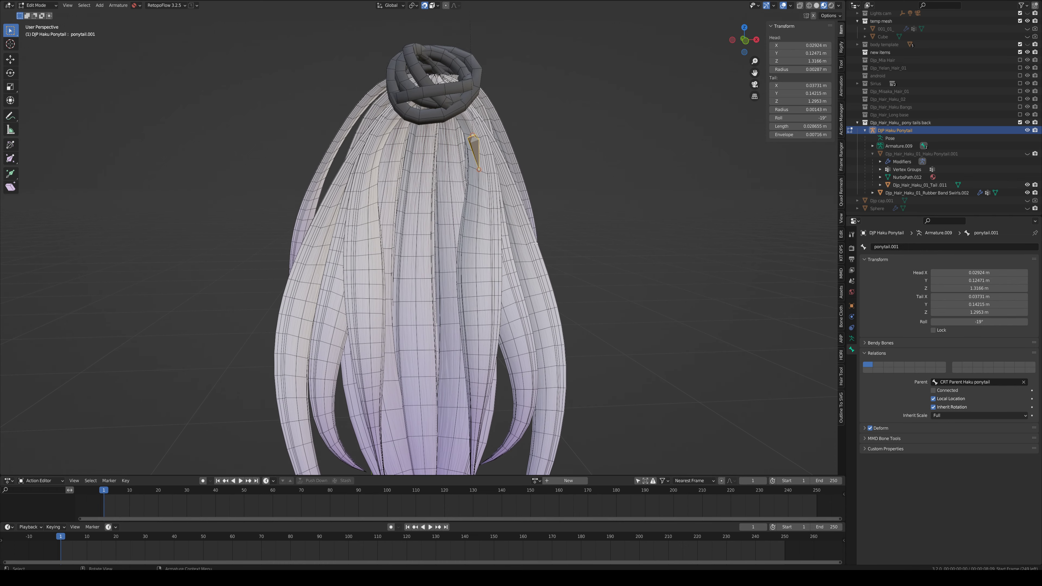
{"action": "scroll", "coordinate": [538, 231], "scroll_direction": "up", "scroll_amount": 3}
Step: Extrude a connected bone about 0.026 m long from the tip of ponytail.001, down along the same strand
{"action": "left_click", "coordinate": [501, 141]}
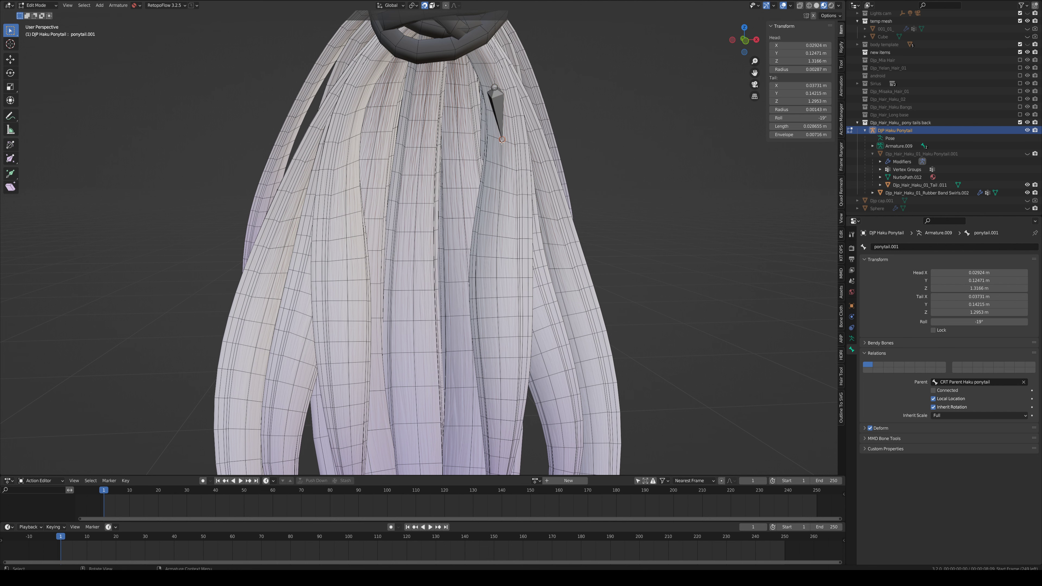
{"action": "middle_click_drag", "start_coordinate": [504, 179], "coordinate": [495, 165]}
{"action": "scroll", "coordinate": [526, 129], "scroll_direction": "up", "scroll_amount": 2}
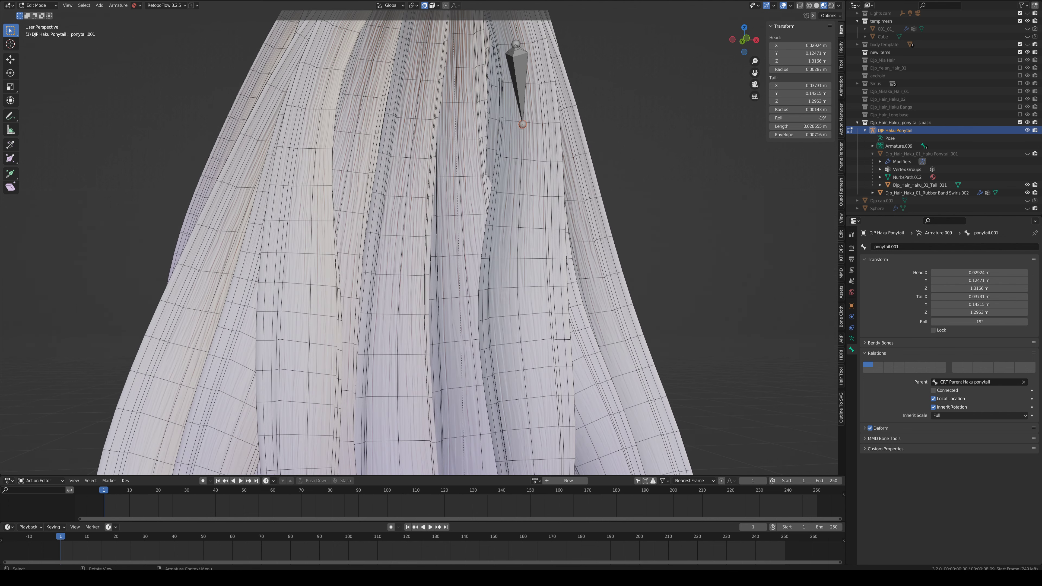
{"action": "scroll", "coordinate": [533, 255], "scroll_direction": "down", "scroll_amount": 3}
{"action": "middle_click_drag", "start_coordinate": [534, 256], "coordinate": [516, 286]}
{"action": "scroll", "coordinate": [516, 287], "scroll_direction": "down", "scroll_amount": 2}
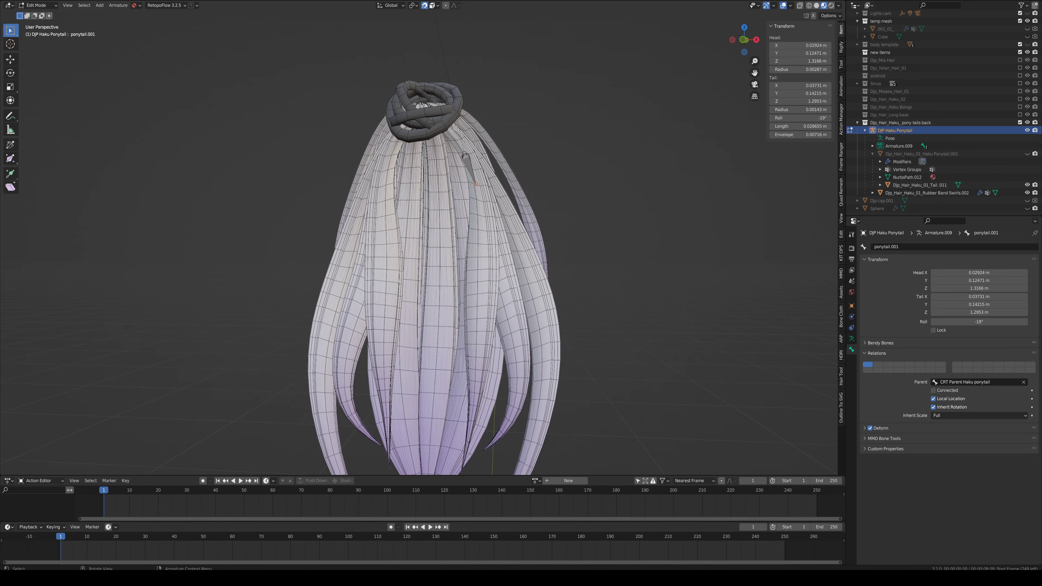
{"action": "scroll", "coordinate": [508, 265], "scroll_direction": "up", "scroll_amount": 3}
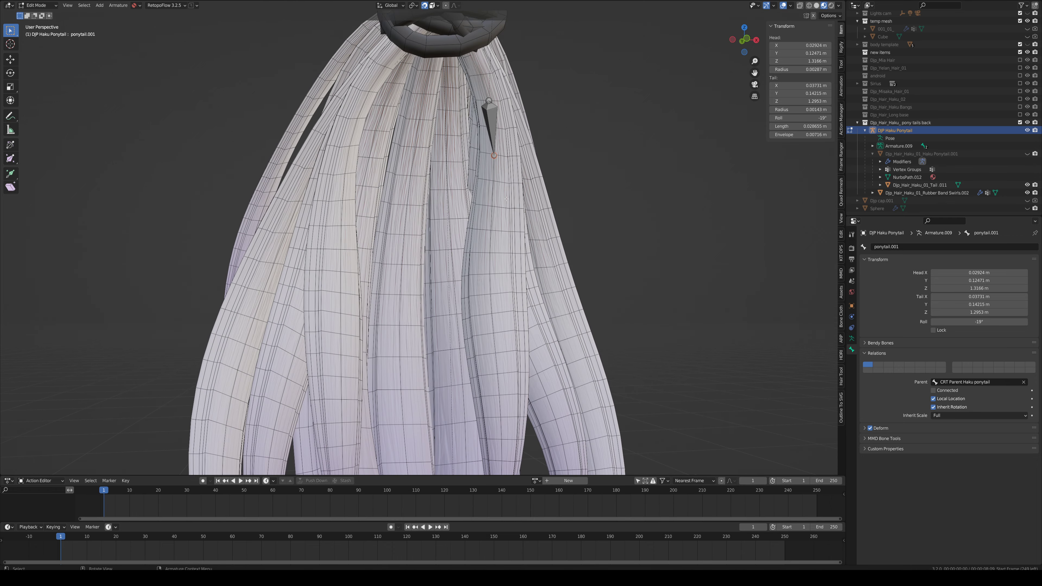
{"action": "scroll", "coordinate": [501, 184], "scroll_direction": "down", "scroll_amount": 3}
{"action": "middle_click_drag", "start_coordinate": [501, 185], "coordinate": [495, 120]}
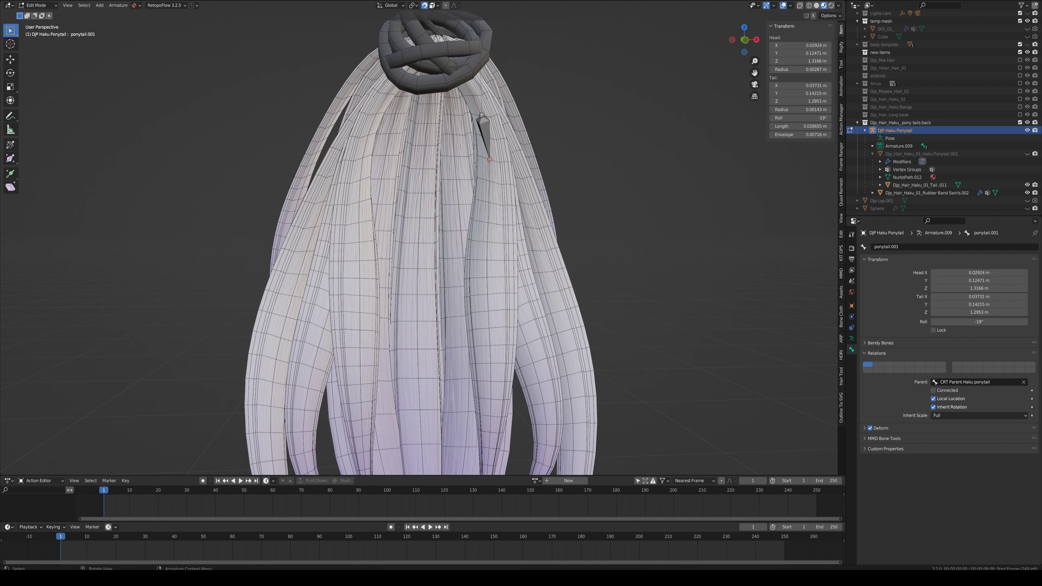
{"action": "scroll", "coordinate": [494, 120], "scroll_direction": "up", "scroll_amount": 3}
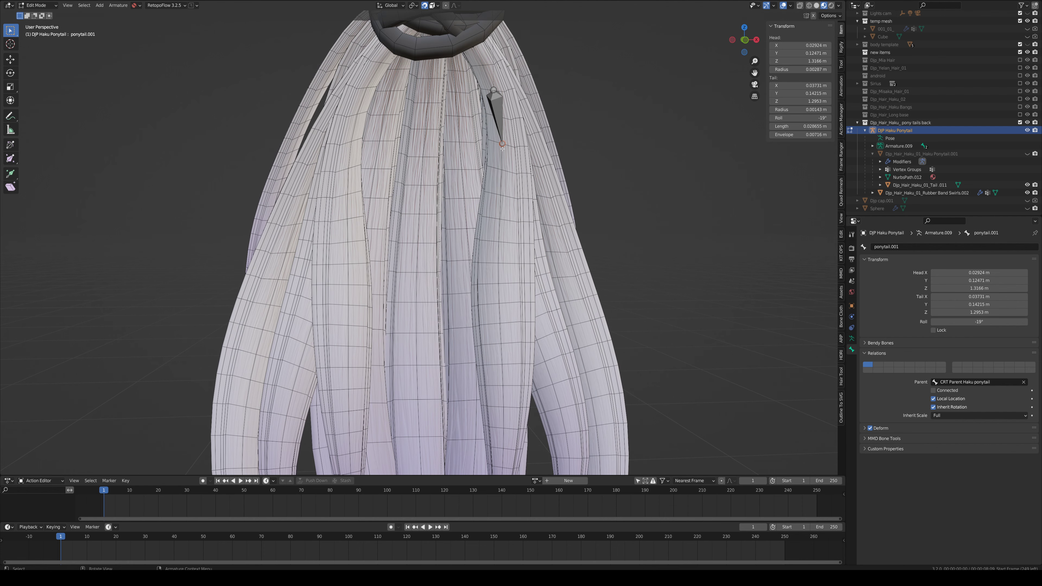
{"action": "middle_click_drag", "start_coordinate": [502, 228], "coordinate": [463, 219]}
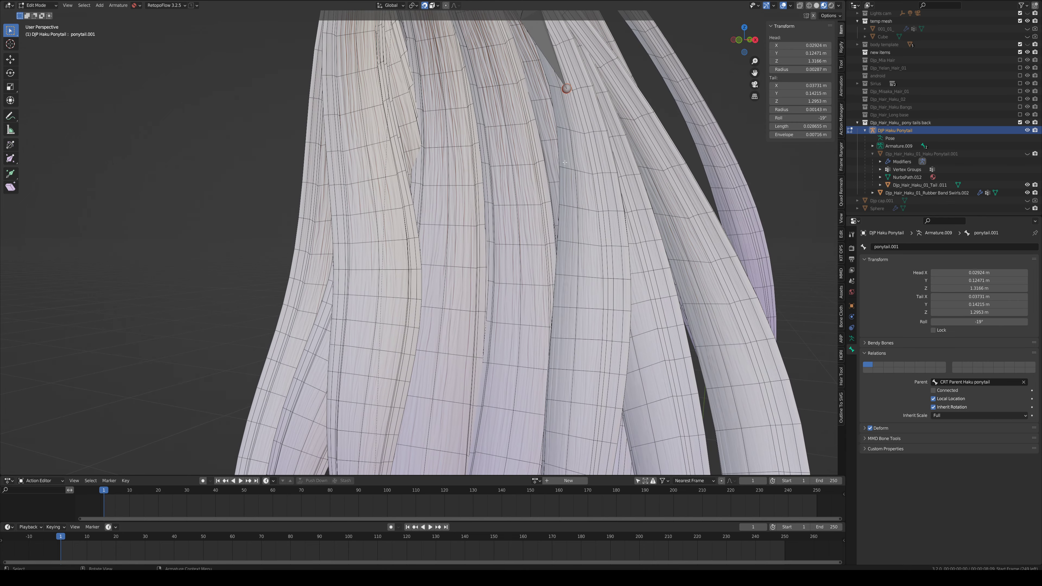
{"action": "middle_click_drag", "start_coordinate": [570, 100], "coordinate": [537, 114]}
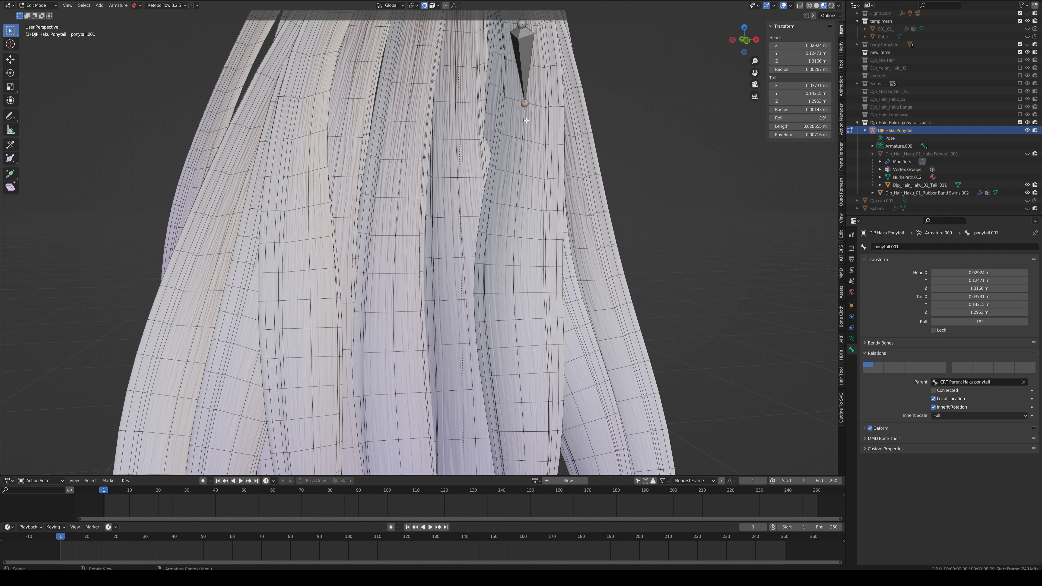
{"action": "key", "text": "e"}
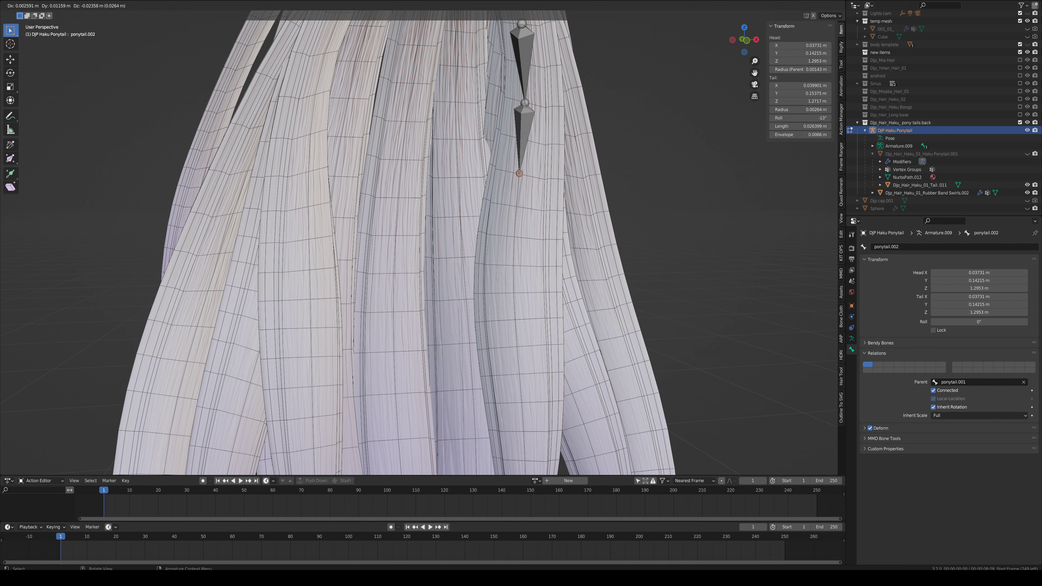
{"action": "left_click", "coordinate": [523, 203]}
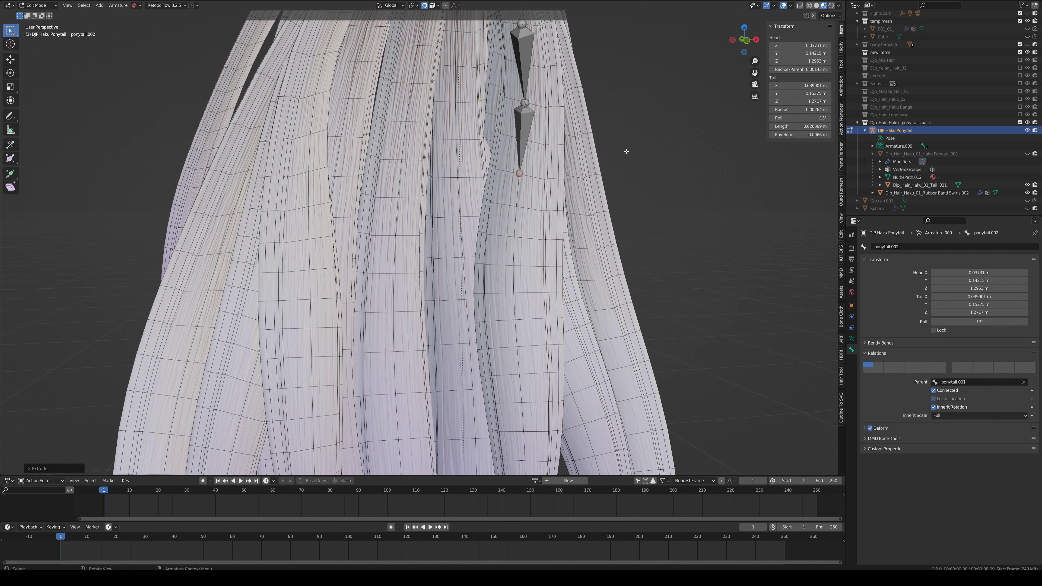
Step: Extrude two more connected bones down the strand from the chain's tip, the last one about 0.021 m long
{"action": "left_click", "coordinate": [526, 141]}
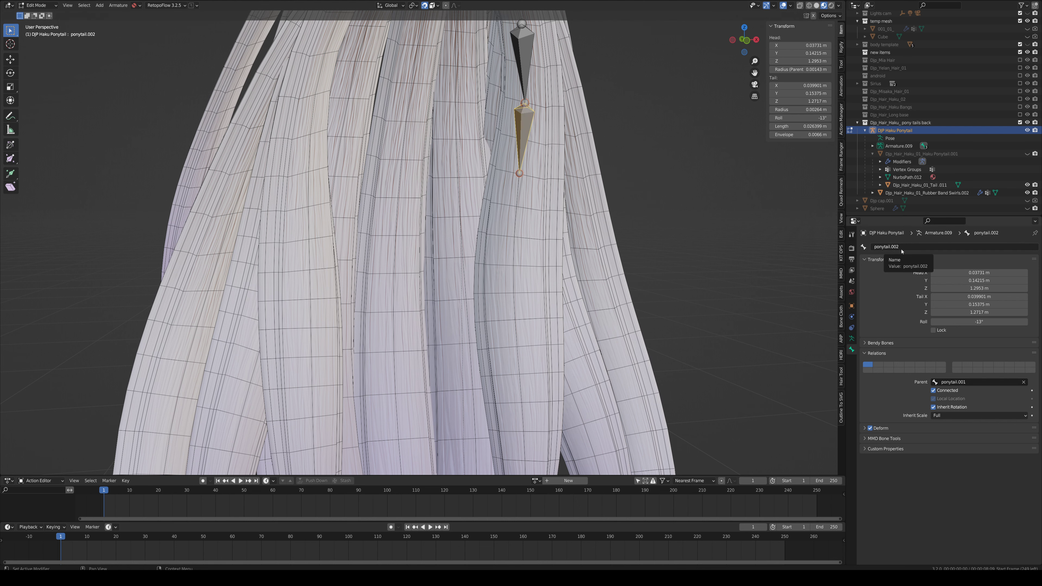
{"action": "middle_click_drag", "start_coordinate": [517, 254], "coordinate": [584, 253]}
{"action": "scroll", "coordinate": [548, 252], "scroll_direction": "down", "scroll_amount": 5}
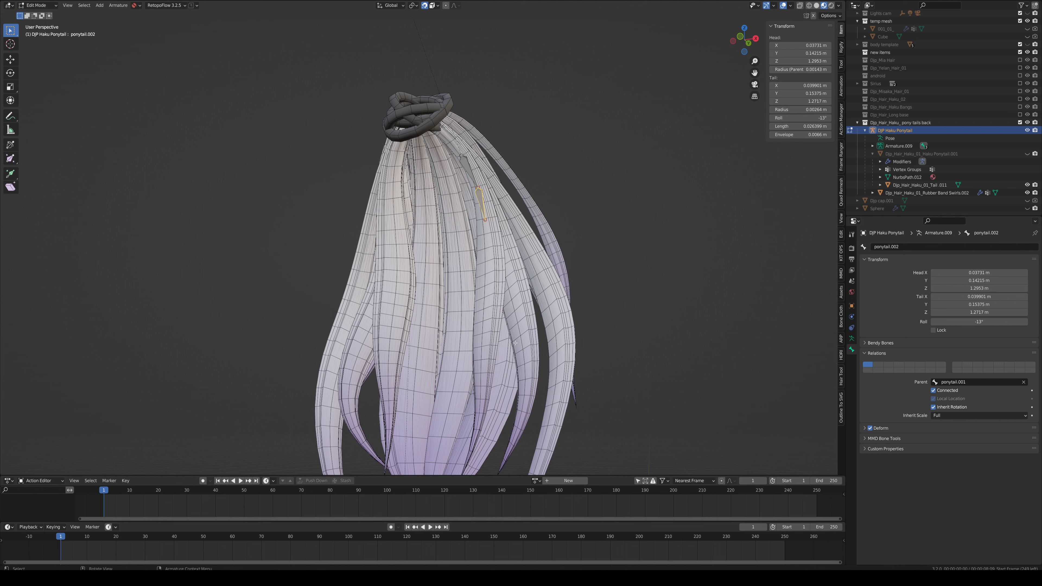
{"action": "middle_click_drag", "start_coordinate": [530, 333], "coordinate": [498, 315]}
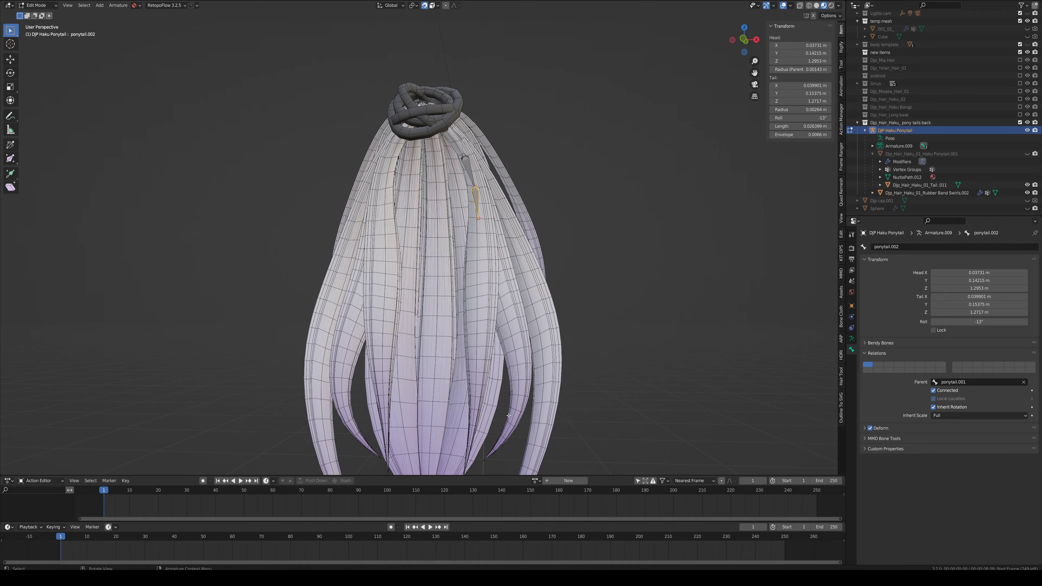
{"action": "scroll", "coordinate": [511, 376], "scroll_direction": "up", "scroll_amount": 4}
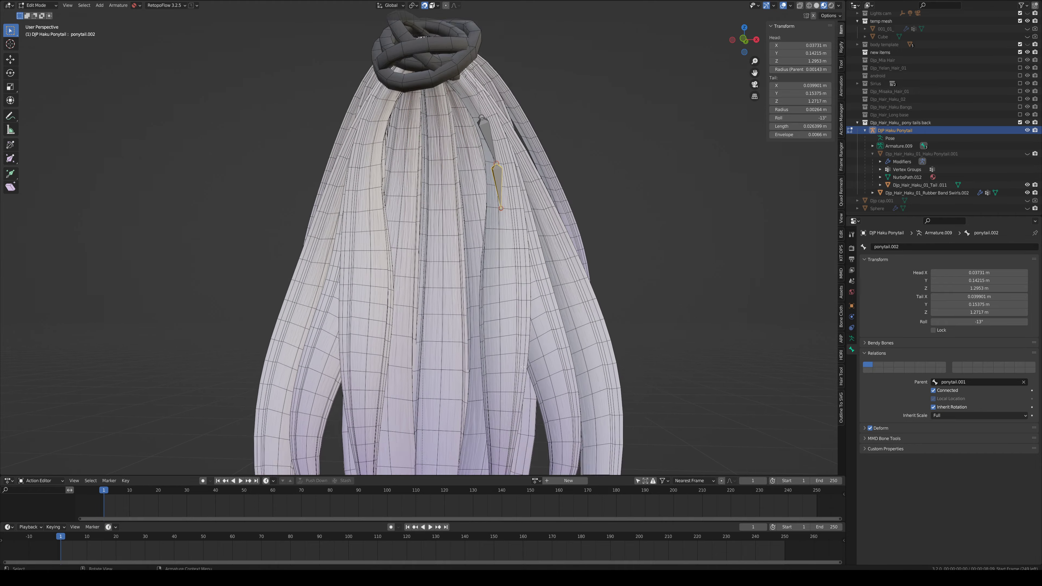
{"action": "middle_click_drag", "start_coordinate": [511, 376], "coordinate": [599, 232]}
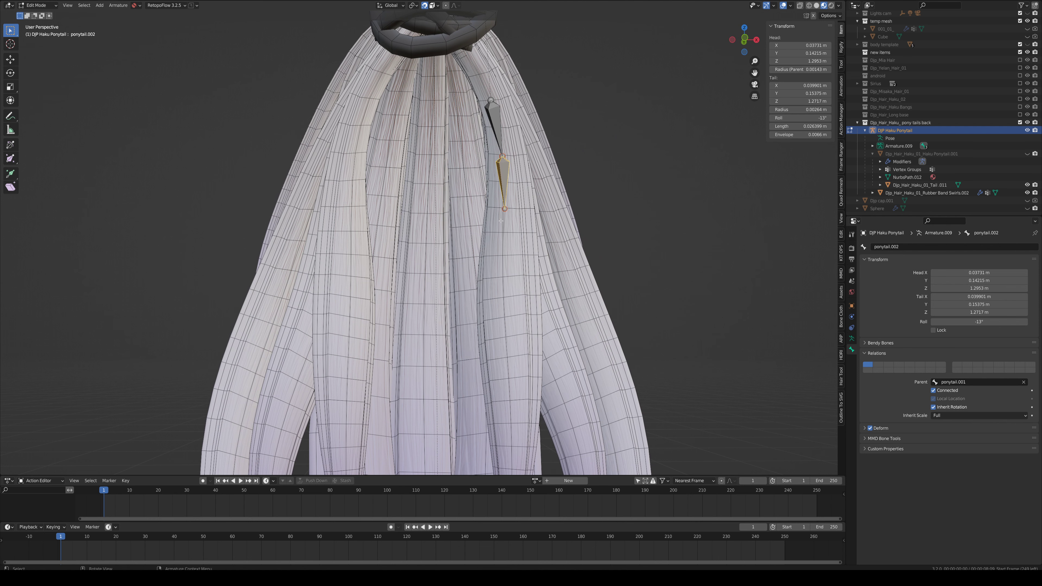
{"action": "left_click", "coordinate": [504, 209]}
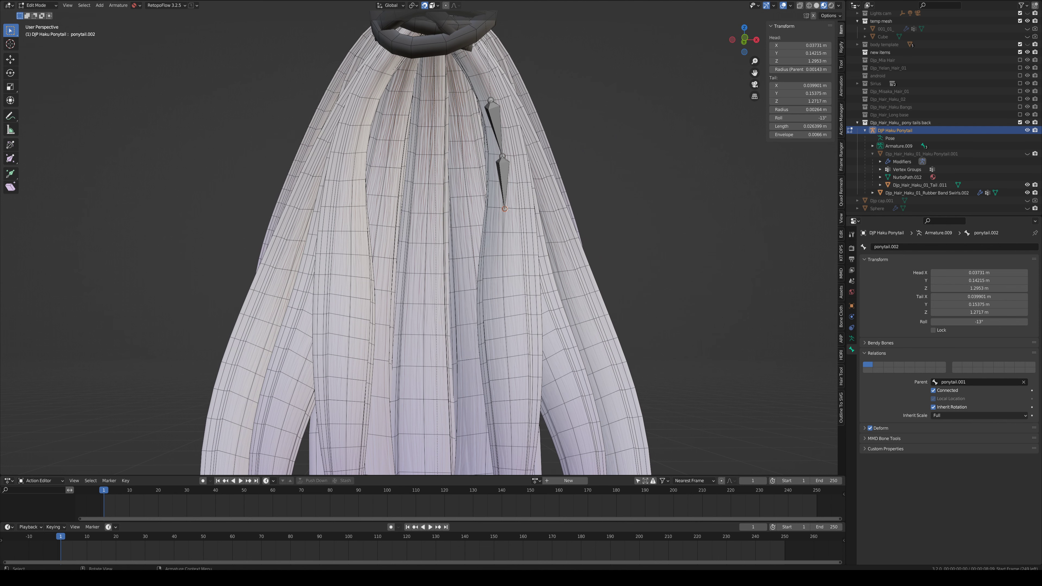
{"action": "key", "text": "e"}
{"action": "left_click", "coordinate": [502, 258]}
{"action": "middle_click_drag", "start_coordinate": [502, 258], "coordinate": [559, 317]}
{"action": "key", "text": "e"}
{"action": "left_click", "coordinate": [540, 293]}
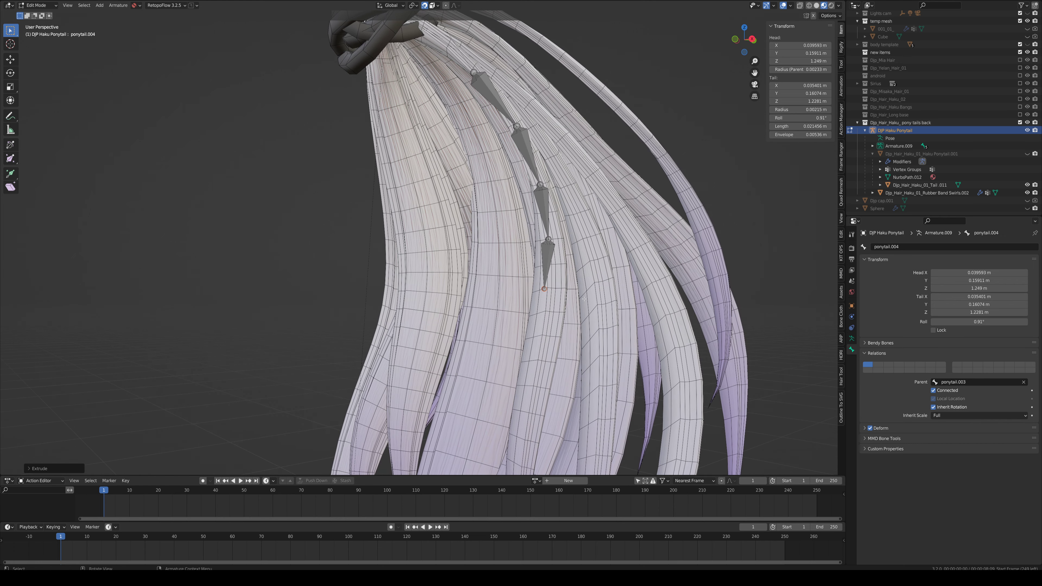
Step: Move the tip of the last bone about 0.017 m outward along the strand, making the bone about 0.029 m long
{"action": "key", "text": "g"}
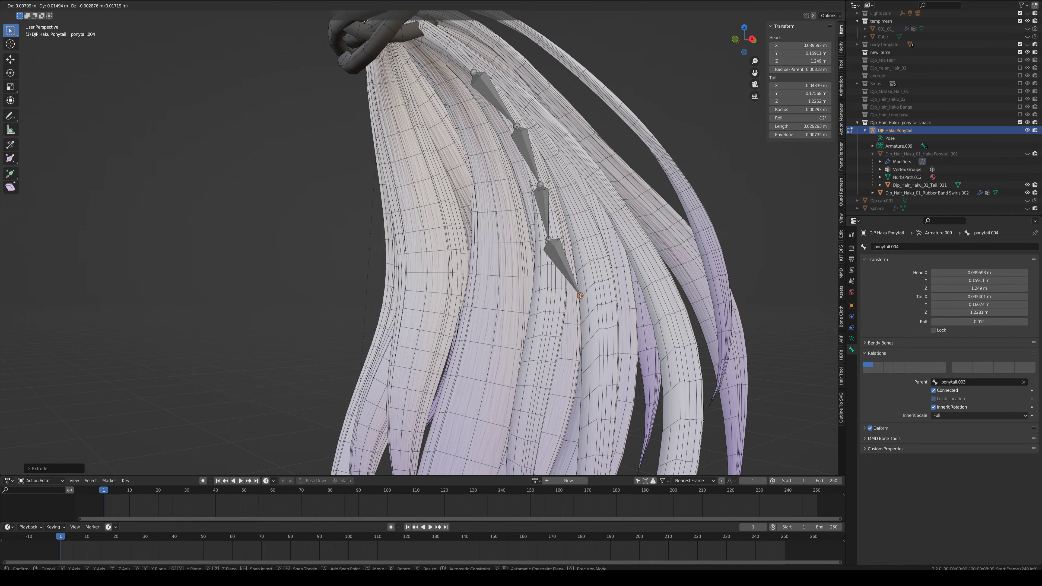
{"action": "left_click", "coordinate": [579, 296]}
{"action": "middle_click_drag", "start_coordinate": [580, 296], "coordinate": [591, 318]}
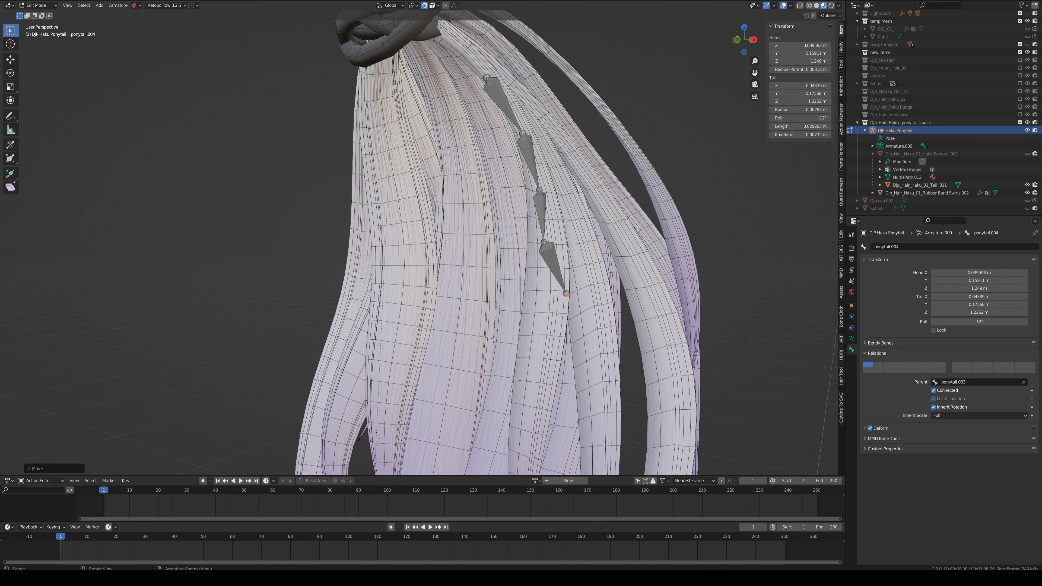
Step: Extrude three connected bones, each about 0.023 m long, from the tip of ponytail.004 down along the same strand
{"action": "key", "text": "e"}
{"action": "left_click", "coordinate": [577, 348]}
{"action": "middle_click_drag", "start_coordinate": [580, 351], "coordinate": [588, 248], "text": "shift"}
{"action": "key", "text": "e"}
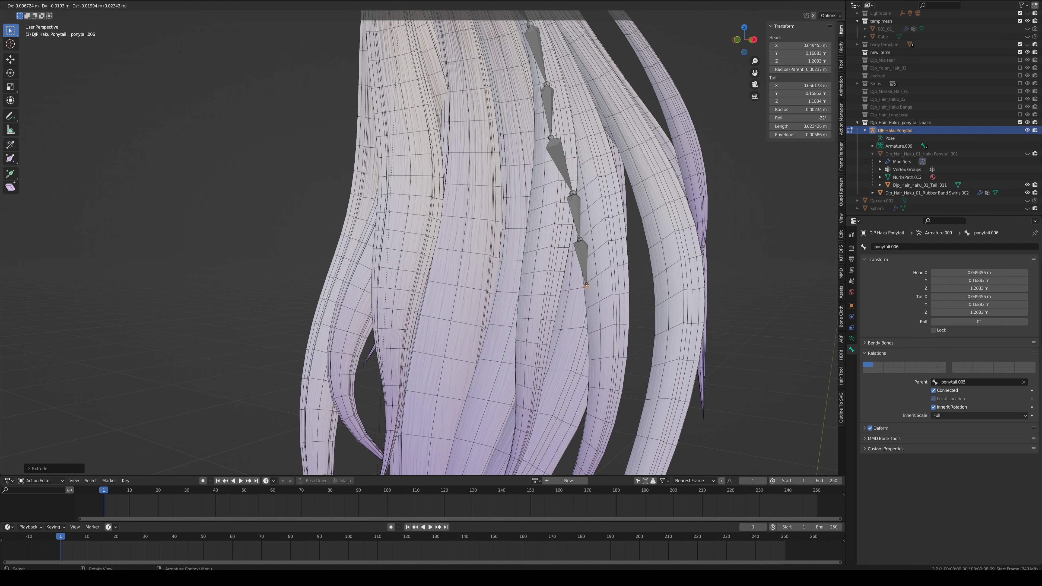
{"action": "left_click", "coordinate": [585, 284]}
{"action": "middle_click_drag", "start_coordinate": [586, 285], "coordinate": [571, 239]}
{"action": "key", "text": "e"}
{"action": "left_click", "coordinate": [577, 245]}
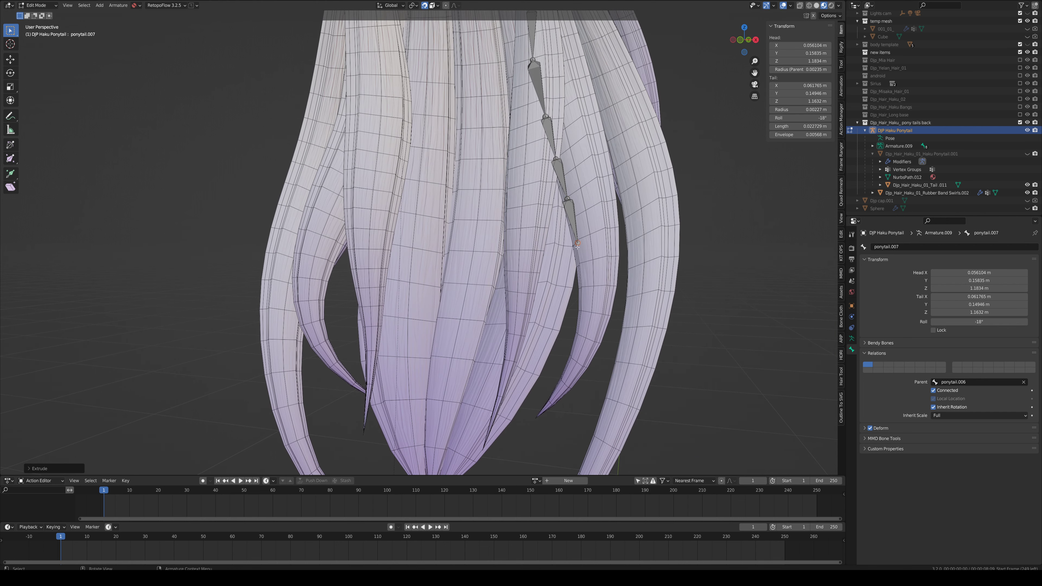
Step: Extrude four more connected bones following the strand's curve to its pointed end, the last one about 0.025 m long
{"action": "key", "text": "e"}
{"action": "left_click", "coordinate": [581, 286]}
{"action": "key", "text": "e"}
{"action": "left_click", "coordinate": [577, 331]}
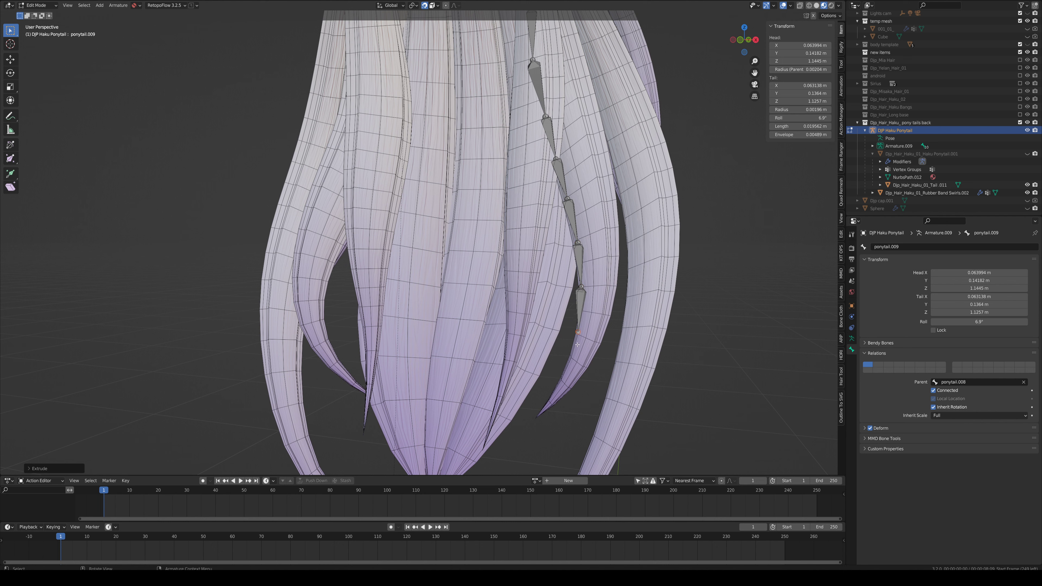
{"action": "key", "text": "e"}
{"action": "left_click", "coordinate": [564, 376]}
{"action": "key", "text": "e"}
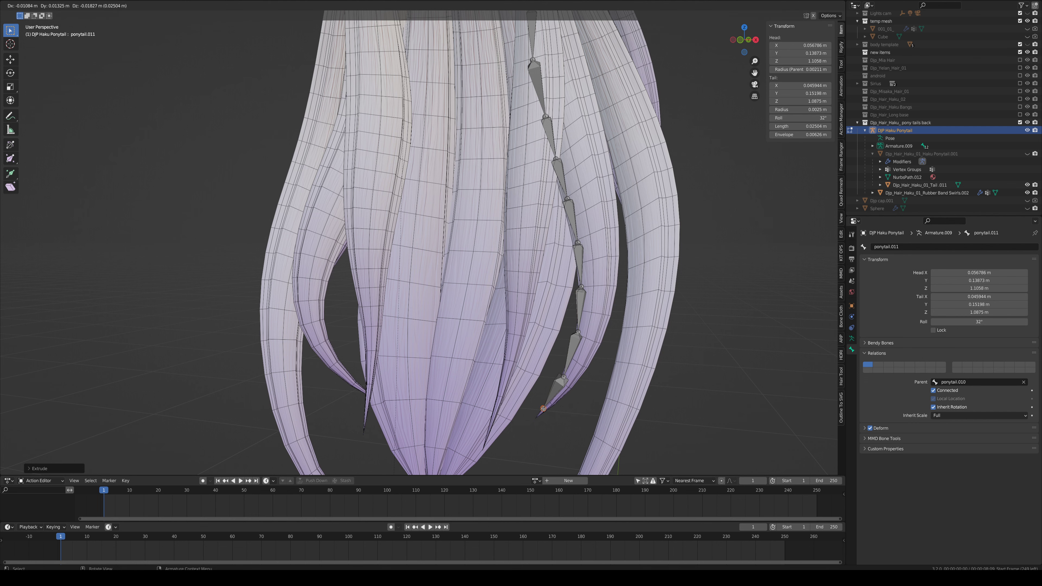
{"action": "left_click", "coordinate": [542, 409]}
Step: Duplicate the chain's first bone, ponytail.001, and place the copy about 0.03 m away on the outer side of the hair
{"action": "scroll", "coordinate": [543, 409], "scroll_direction": "down", "scroll_amount": 3}
{"action": "middle_click_drag", "start_coordinate": [543, 409], "coordinate": [574, 370]}
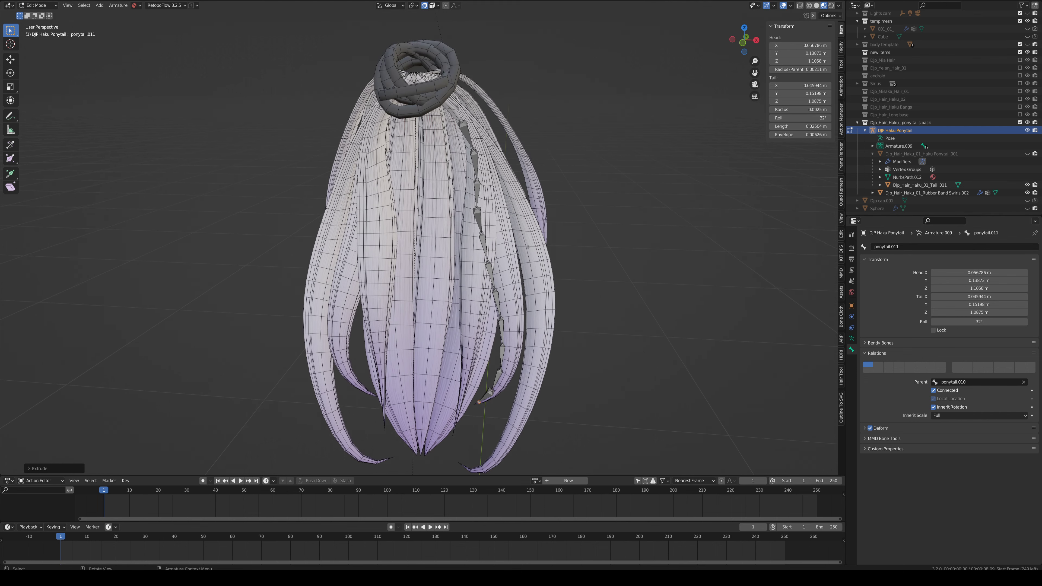
{"action": "scroll", "coordinate": [481, 91], "scroll_direction": "up", "scroll_amount": 3}
{"action": "scroll", "coordinate": [536, 284], "scroll_direction": "down", "scroll_amount": 3}
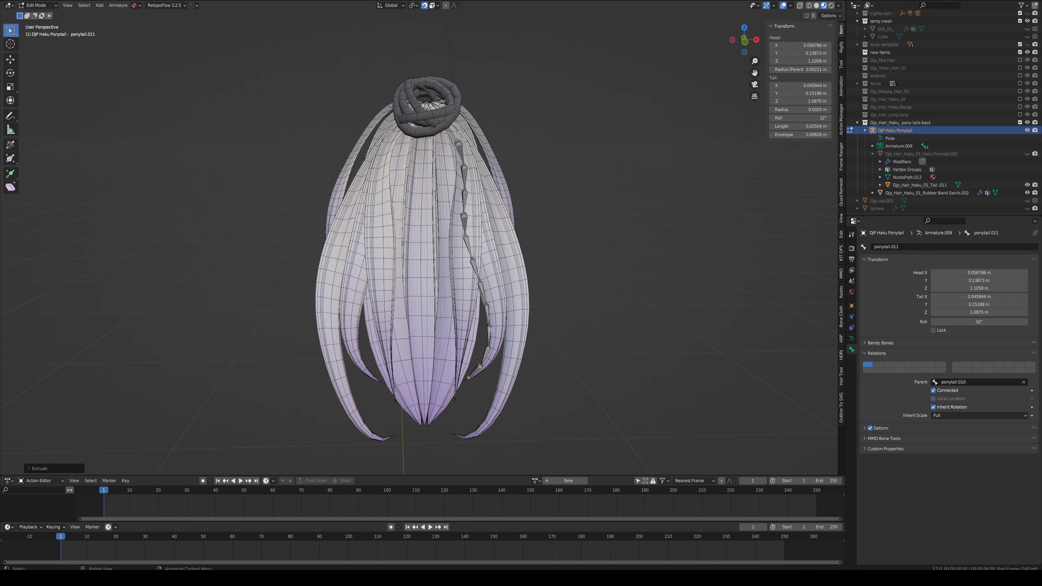
{"action": "middle_click_drag", "start_coordinate": [470, 218], "coordinate": [463, 201]}
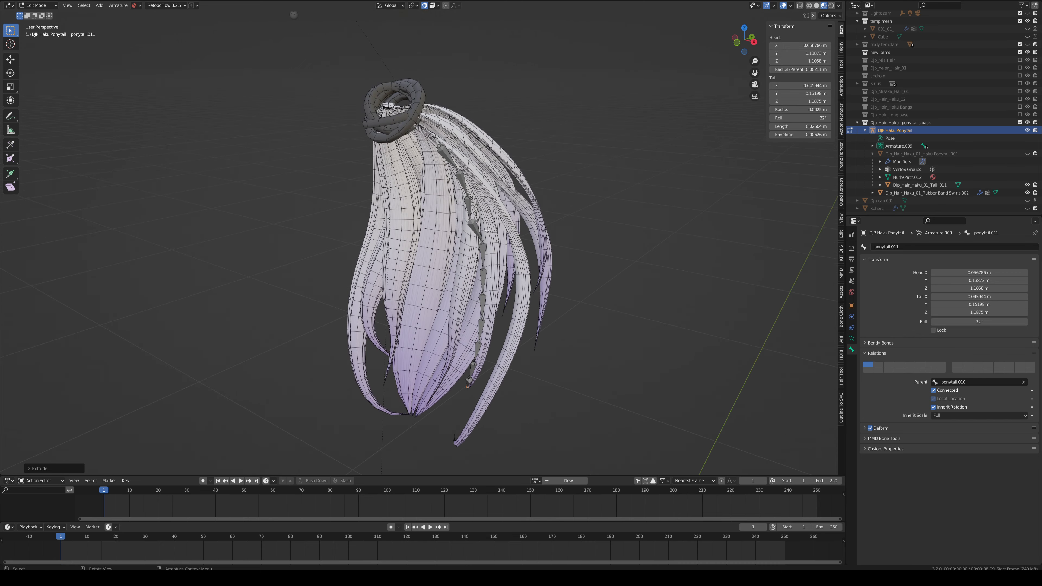
{"action": "middle_click_drag", "start_coordinate": [471, 250], "coordinate": [464, 145]}
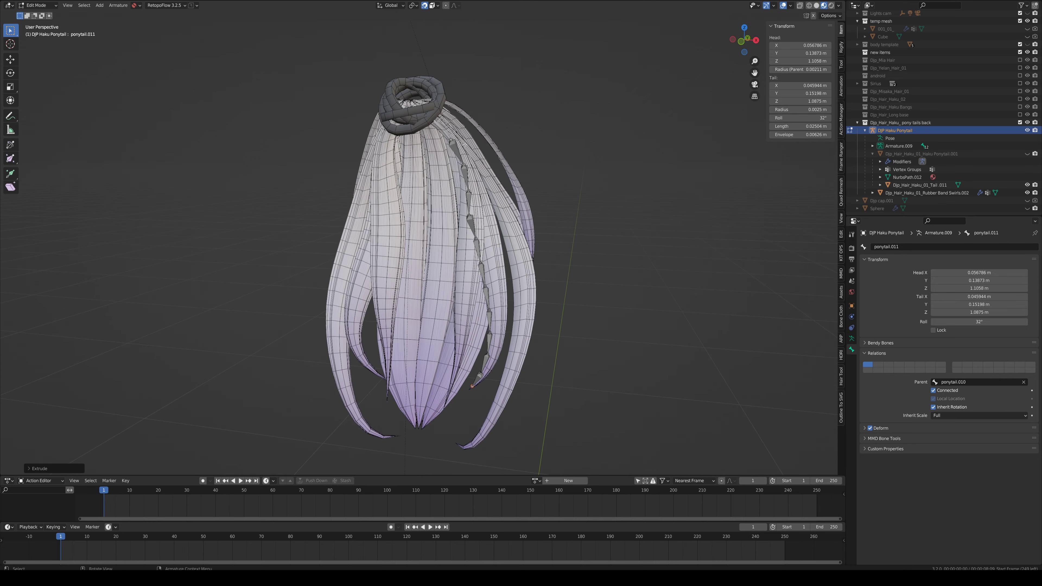
{"action": "left_click", "coordinate": [451, 145]}
{"action": "scroll", "coordinate": [431, 203], "scroll_direction": "up", "scroll_amount": 2}
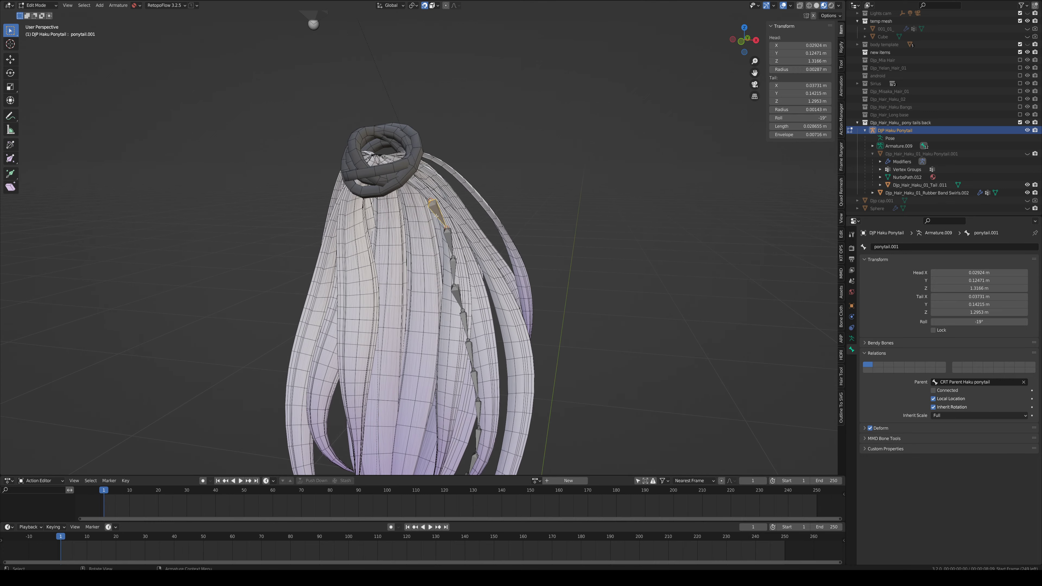
{"action": "mouse_move", "coordinate": [431, 203]}
{"action": "middle_mouse_down"}
{"action": "mouse_move", "coordinate": [455, 185]}
{"action": "mouse_move", "coordinate": [423, 194]}
{"action": "mouse_move", "coordinate": [416, 218]}
{"action": "middle_mouse_up"}
{"action": "scroll", "coordinate": [433, 207], "scroll_direction": "down", "scroll_amount": 2}
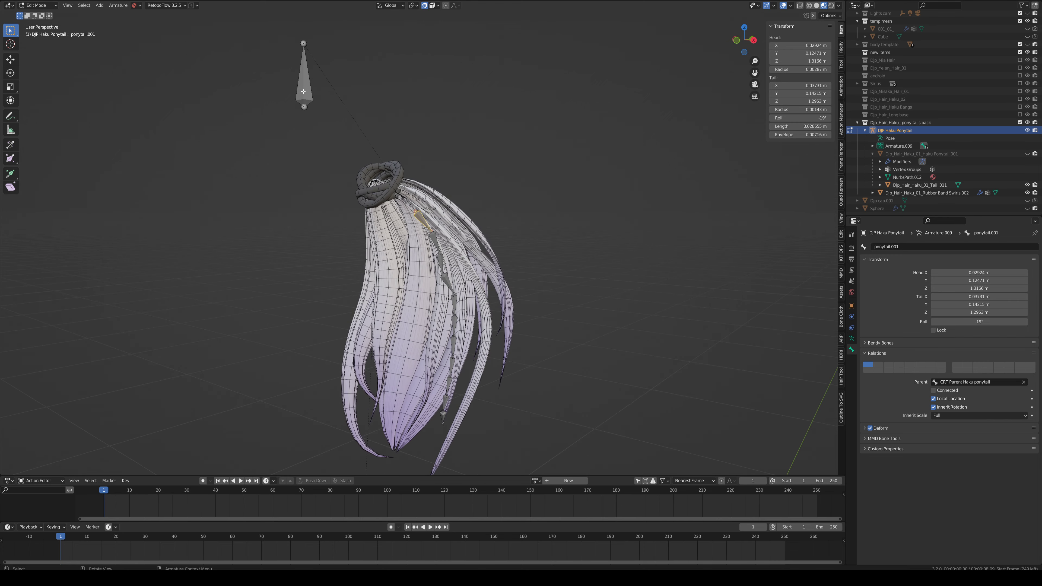
{"action": "middle_click_drag", "start_coordinate": [306, 96], "coordinate": [476, 202]}
{"action": "scroll", "coordinate": [436, 191], "scroll_direction": "up", "scroll_amount": 4}
{"action": "scroll", "coordinate": [436, 191], "scroll_direction": "up", "scroll_amount": 3}
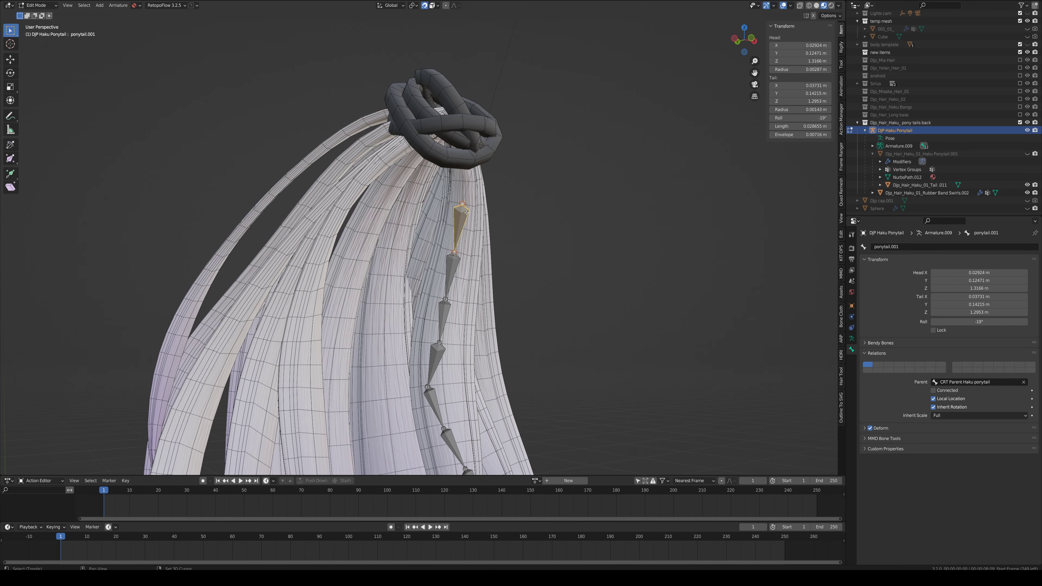
{"action": "key", "text": "shift+d"}
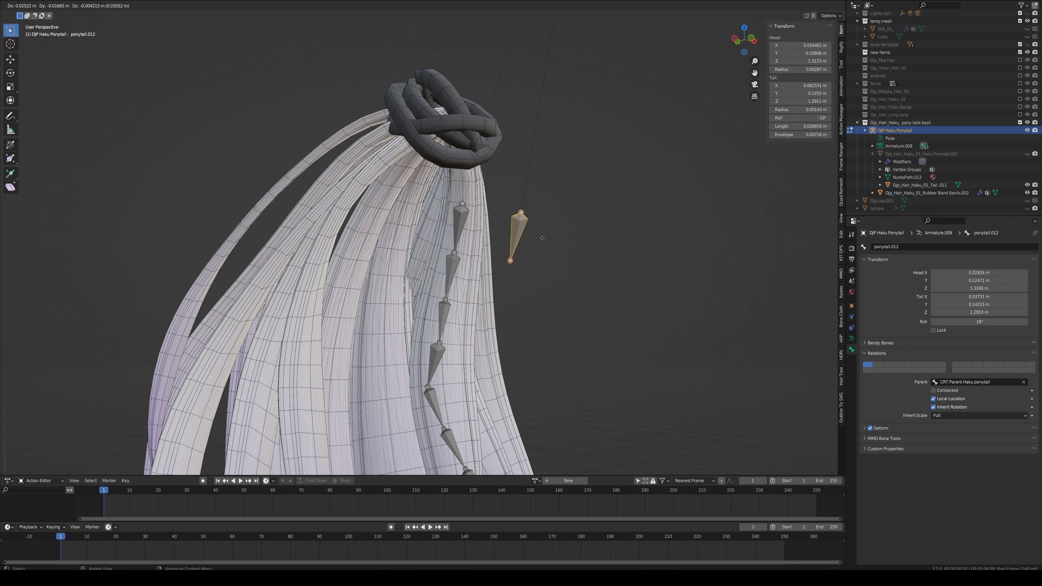
{"action": "left_click", "coordinate": [528, 217]}
{"action": "scroll", "coordinate": [537, 109], "scroll_direction": "down", "scroll_amount": 4}
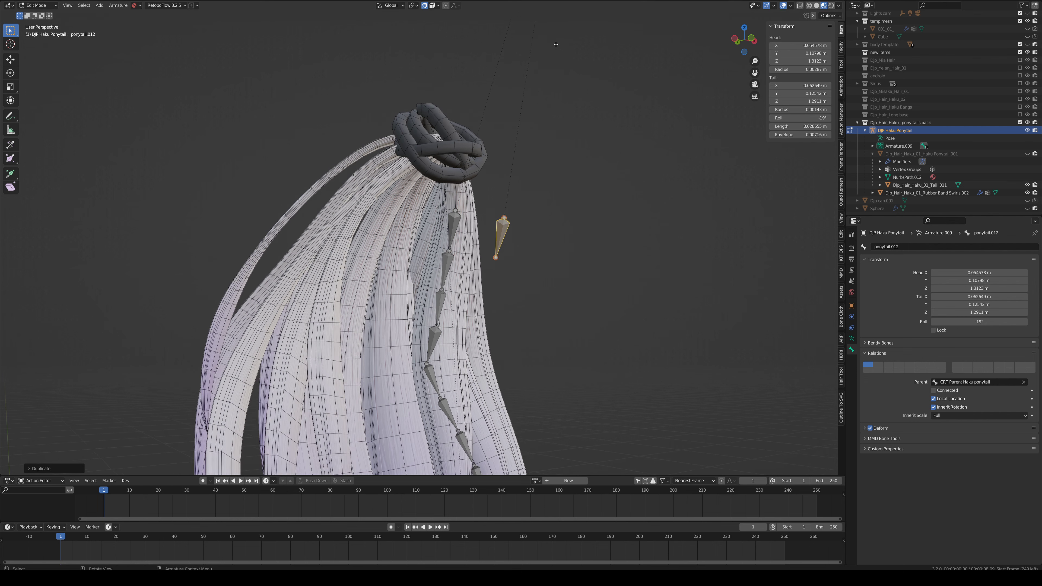
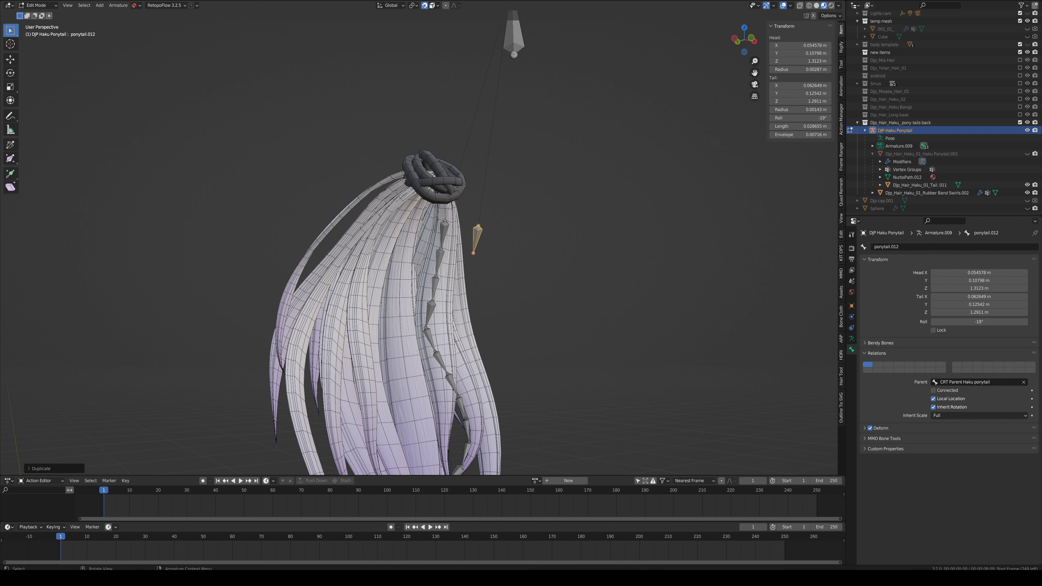
{"action": "left_click", "coordinate": [439, 360]}
{"action": "left_click", "coordinate": [430, 340]}
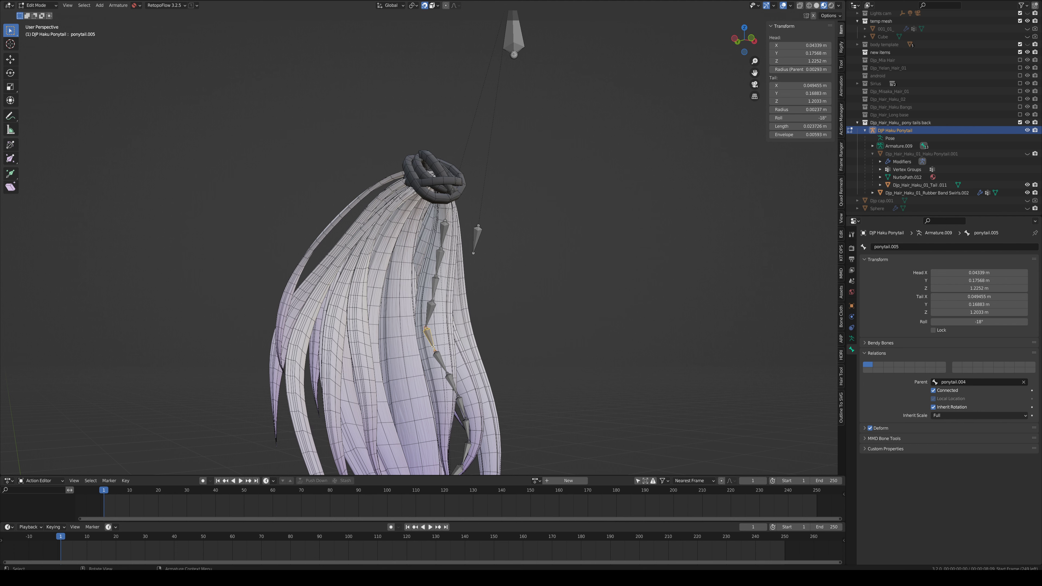
{"action": "left_click", "coordinate": [431, 318]}
{"action": "left_click", "coordinate": [445, 229]}
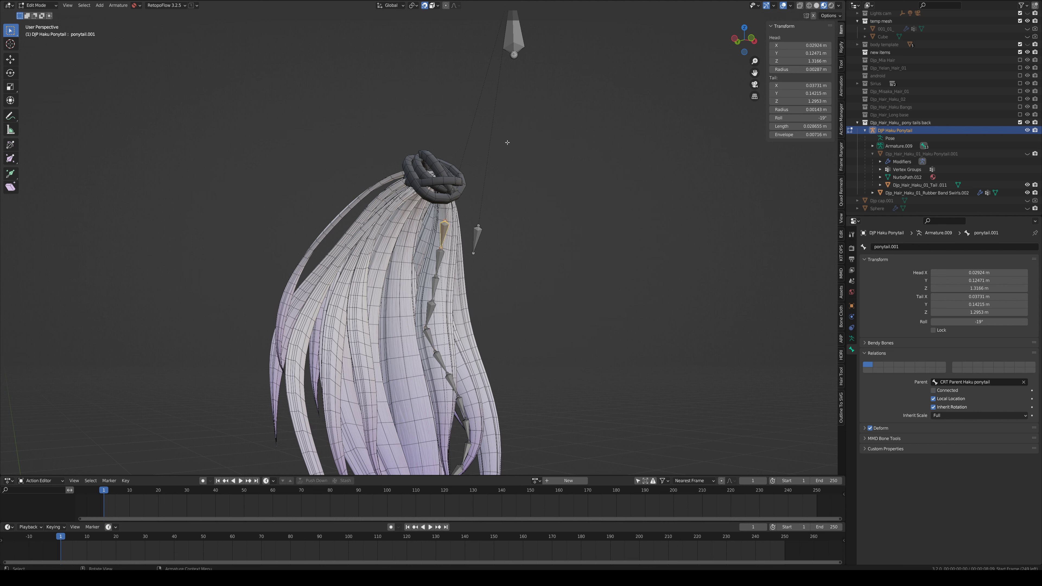
Step: Move the duplicated bone's head and tip onto the adjacent outer strand, making the bone about 0.038 m long
{"action": "middle_click_drag", "start_coordinate": [458, 226], "coordinate": [366, 255]}
{"action": "left_click", "coordinate": [475, 236]}
{"action": "scroll", "coordinate": [473, 245], "scroll_direction": "up", "scroll_amount": 4}
{"action": "left_click", "coordinate": [282, 257]}
{"action": "left_click_drag", "start_coordinate": [282, 257], "coordinate": [350, 227]}
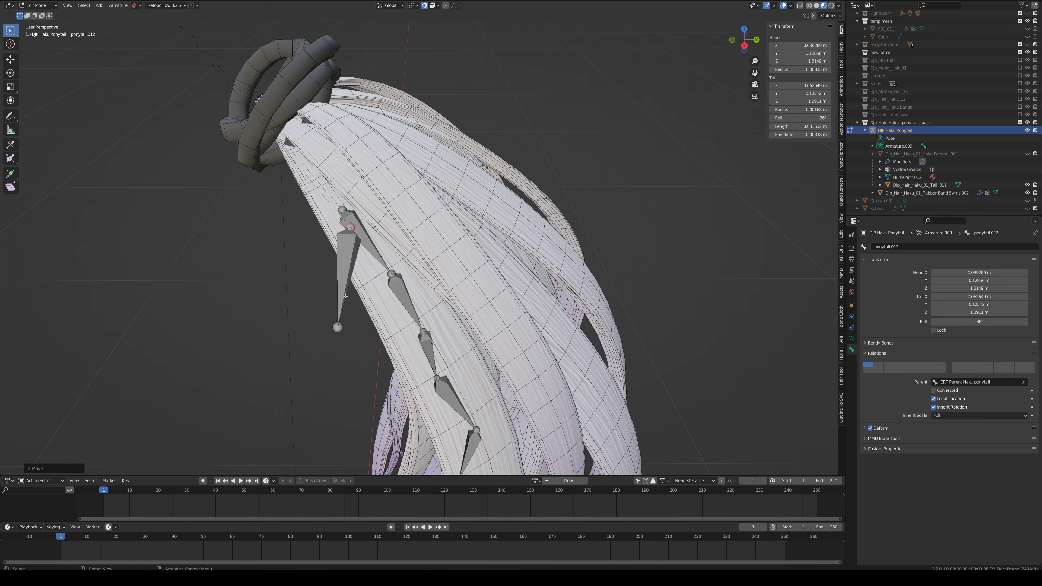
{"action": "left_click", "coordinate": [338, 326]}
{"action": "left_click_drag", "start_coordinate": [337, 327], "coordinate": [415, 321]}
{"action": "middle_click_drag", "start_coordinate": [415, 321], "coordinate": [419, 310]}
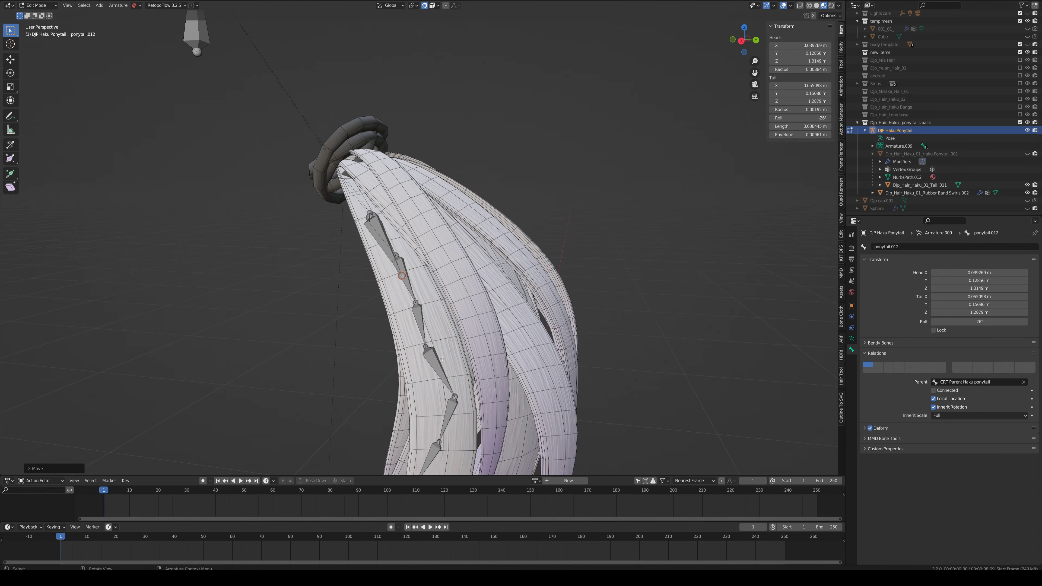
Step: Extrude five connected bones from the duplicated bone's tip down along the outer strand
{"action": "key", "text": "e"}
{"action": "left_click", "coordinate": [434, 343]}
{"action": "middle_click_drag", "start_coordinate": [434, 343], "coordinate": [399, 286]}
{"action": "key", "text": "e"}
{"action": "left_click", "coordinate": [466, 302]}
{"action": "key", "text": "e"}
{"action": "left_click", "coordinate": [504, 338]}
{"action": "key", "text": "e"}
{"action": "left_click", "coordinate": [519, 308]}
{"action": "key", "text": "e"}
{"action": "left_click", "coordinate": [529, 253]}
Step: Extrude five more connected bones around the outer strand's curl to its end, the last one about 0.029 m long
{"action": "right_click", "coordinate": [340, 285], "text": "ctrl"}
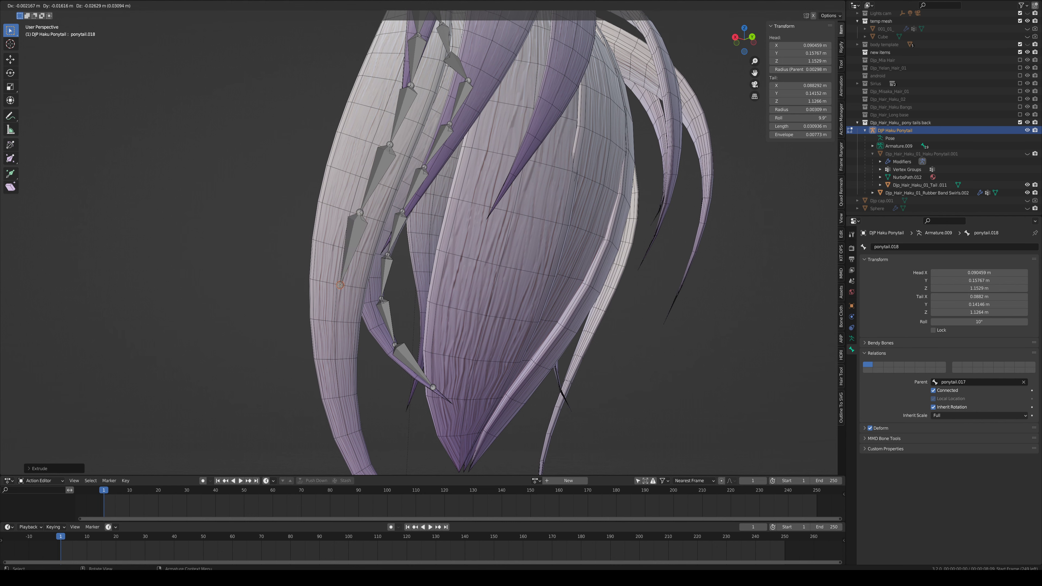
{"action": "right_click", "coordinate": [337, 357], "text": "ctrl"}
{"action": "middle_click_drag", "start_coordinate": [365, 394], "coordinate": [369, 266], "text": "shift"}
{"action": "right_click", "coordinate": [352, 304], "text": "ctrl"}
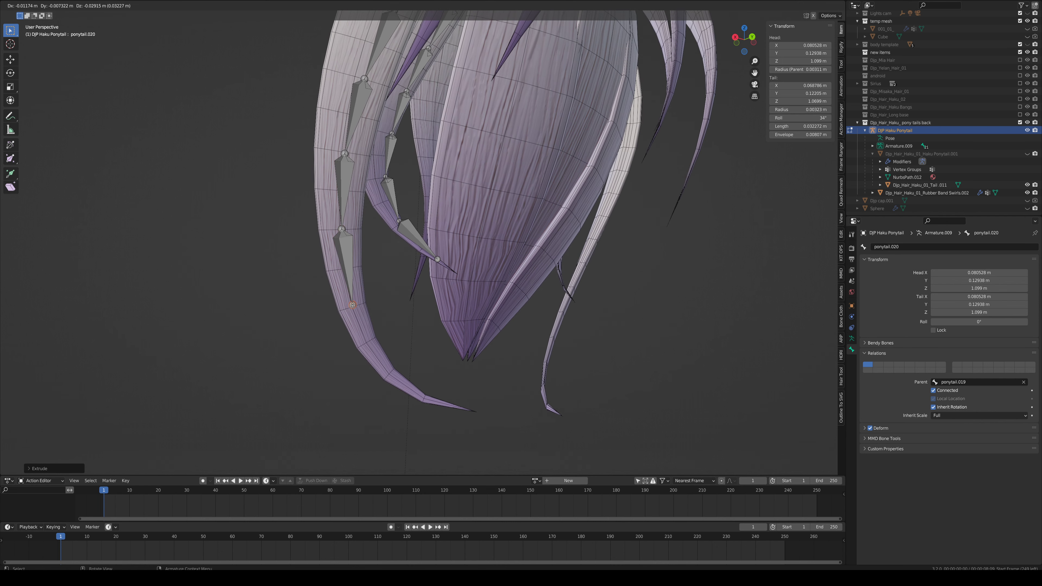
{"action": "right_click", "coordinate": [388, 373], "text": "ctrl"}
{"action": "right_click", "coordinate": [445, 405], "text": "ctrl"}
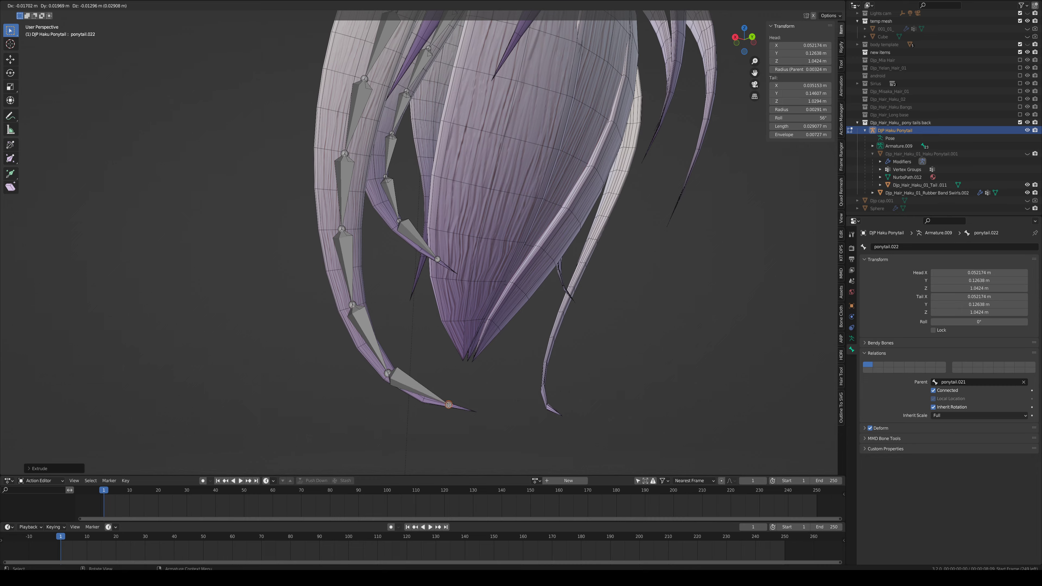
Step: Duplicate the outer chain's first bone, ponytail.012, and place the copy about 0.025 m away on the next strand
{"action": "middle_click_drag", "start_coordinate": [449, 384], "coordinate": [465, 259]}
{"action": "left_click", "coordinate": [434, 234]}
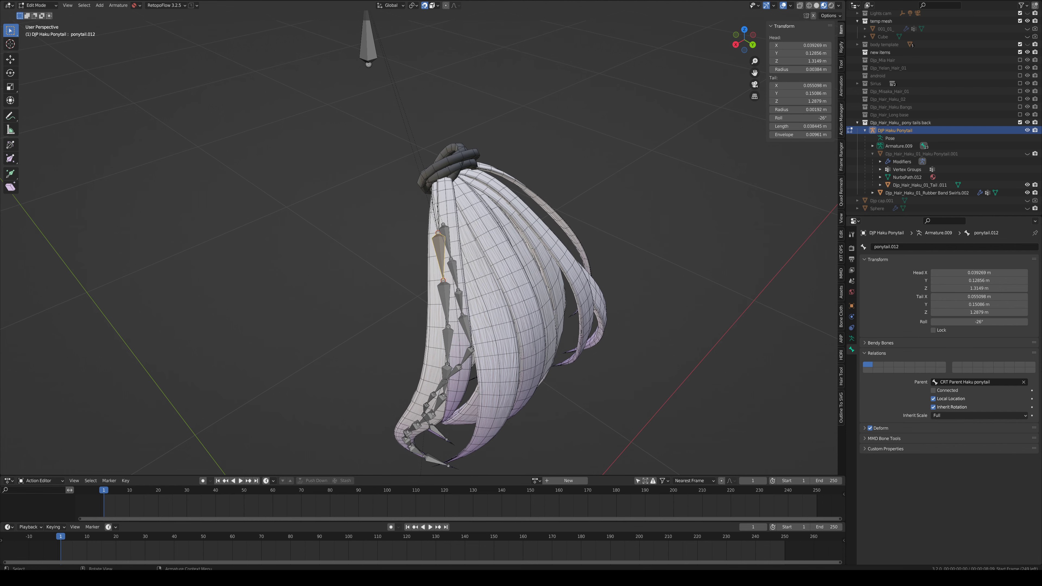
{"action": "middle_click_drag", "start_coordinate": [494, 295], "coordinate": [480, 277]}
{"action": "scroll", "coordinate": [479, 282], "scroll_direction": "up", "scroll_amount": 3}
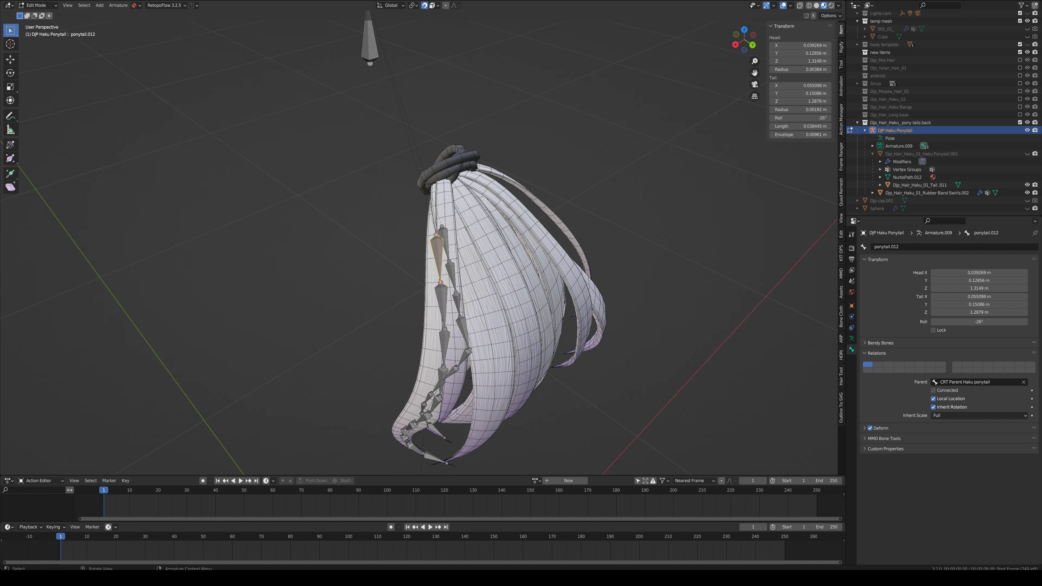
{"action": "scroll", "coordinate": [466, 262], "scroll_direction": "up", "scroll_amount": 2}
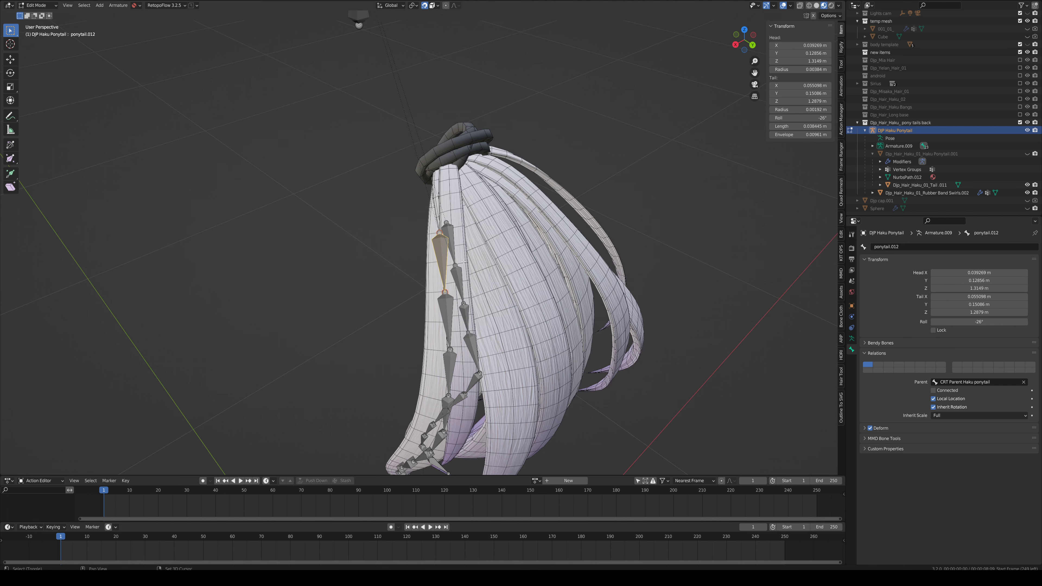
{"action": "key", "text": "shift+d"}
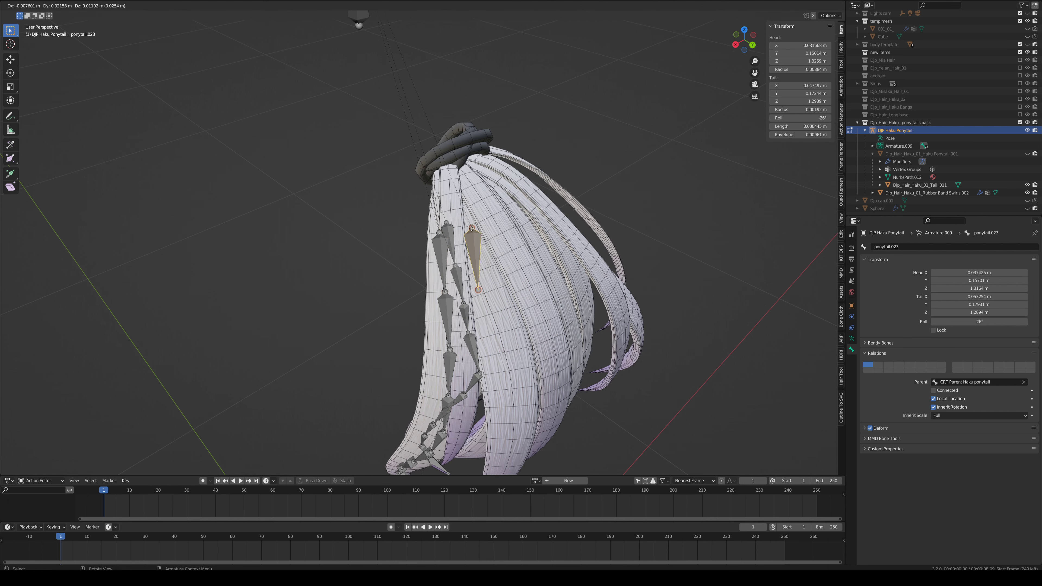
{"action": "key", "text": "Return"}
Step: Adjust the new copy's head and tip to follow the top of its strand, making the bone about 0.029 m long
{"action": "key", "text": "g"}
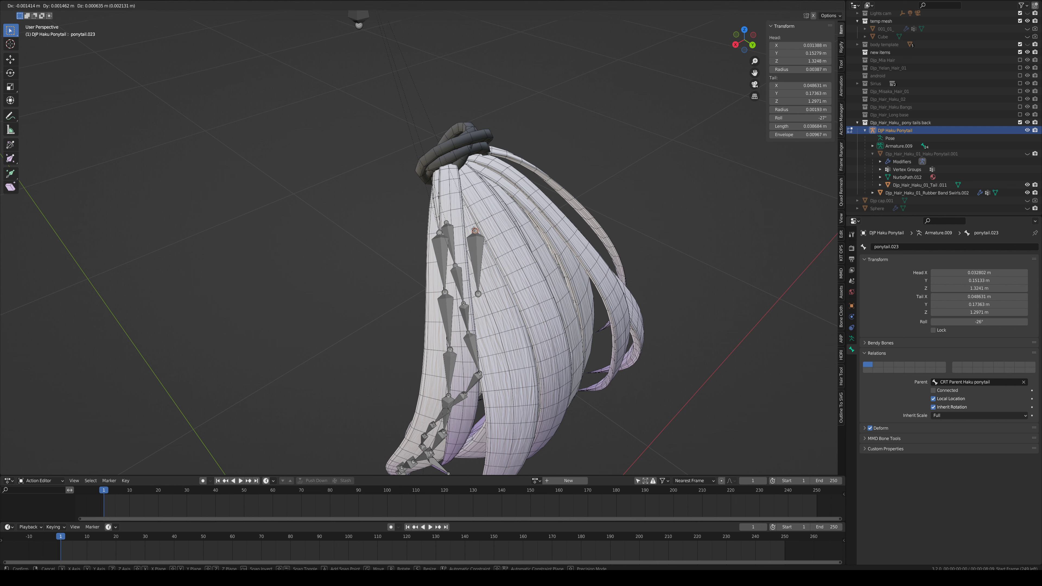
{"action": "left_click", "coordinate": [479, 233]}
{"action": "left_click", "coordinate": [477, 294]}
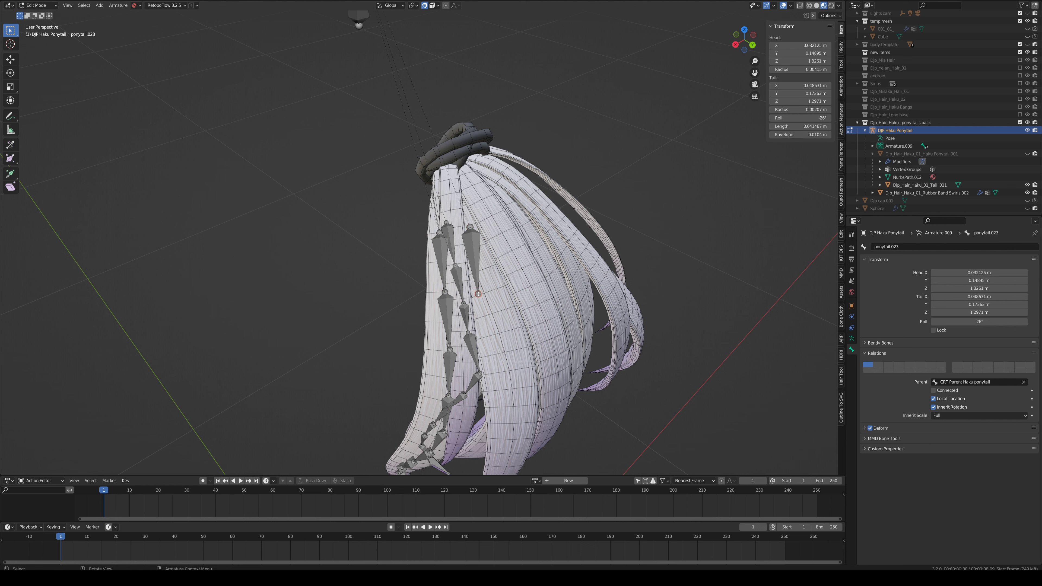
{"action": "key", "text": "g"}
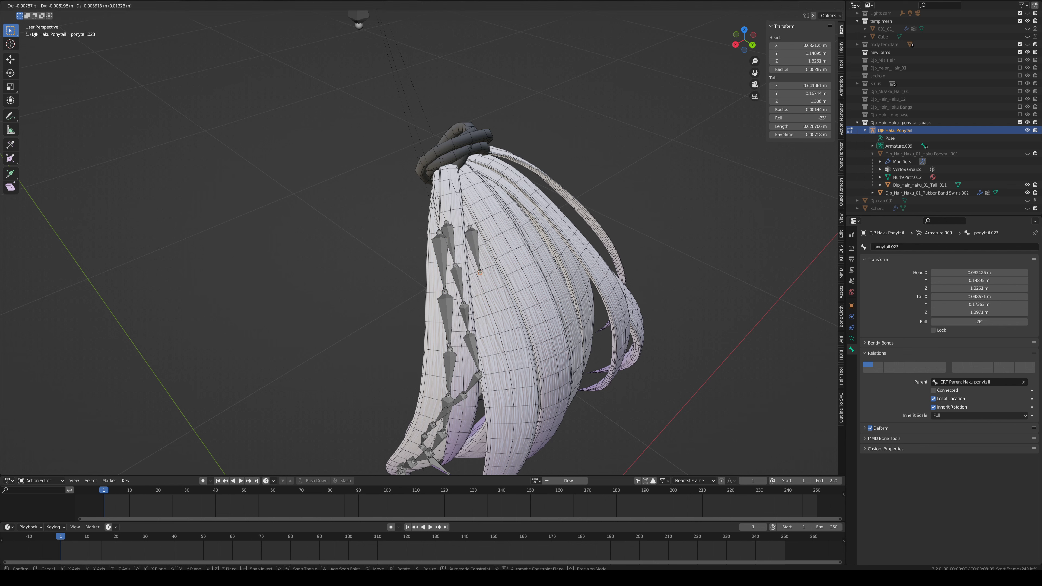
{"action": "left_click", "coordinate": [480, 272]}
Step: Extrude two connected bones, about 0.027 m and 0.025 m long, from the third chain's first bone down its strand
{"action": "key", "text": "e"}
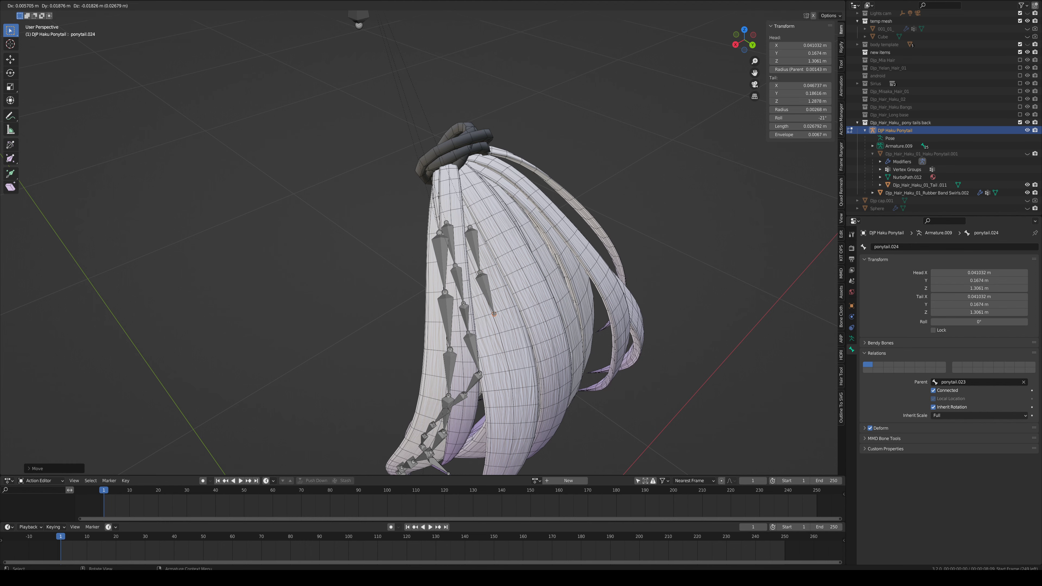
{"action": "left_click", "coordinate": [498, 345]}
{"action": "key", "text": "e"}
{"action": "left_click", "coordinate": [504, 353]}
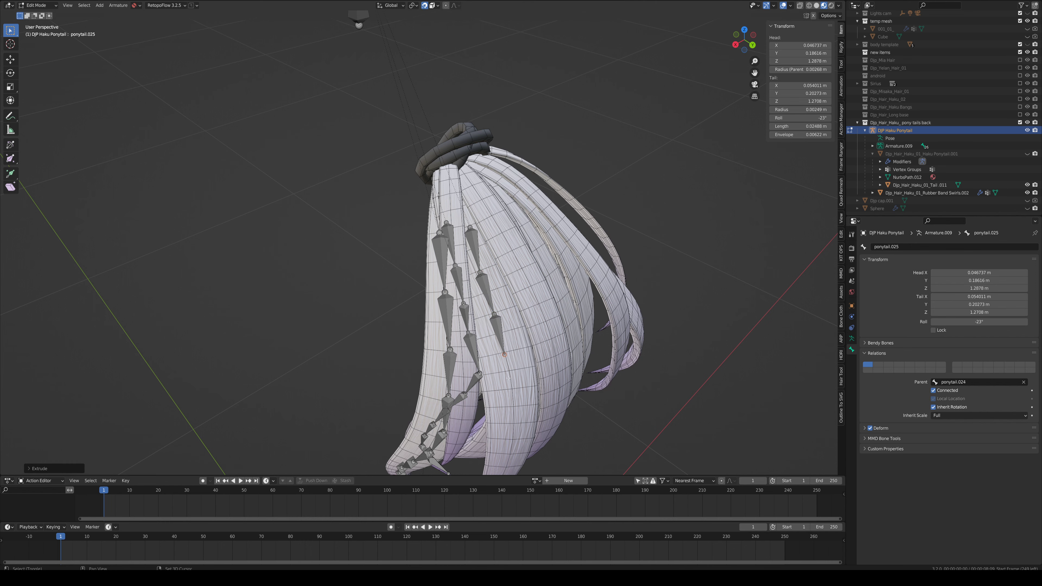
Step: Extrude four more connected bones along the middle of the third strand
{"action": "middle_click_drag", "start_coordinate": [504, 353], "coordinate": [470, 227]}
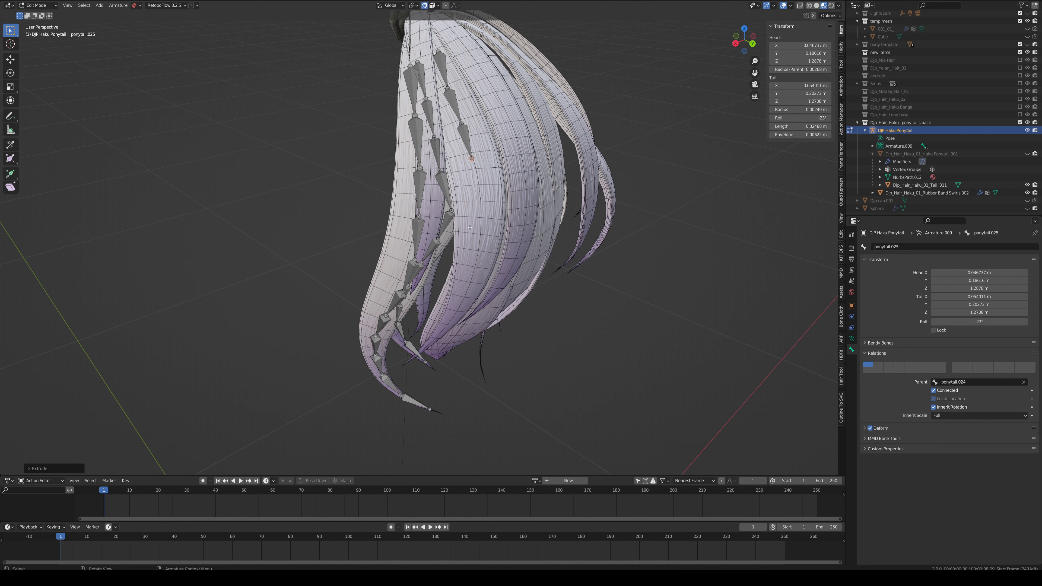
{"action": "key", "text": "e"}
{"action": "left_click", "coordinate": [479, 185]}
{"action": "key", "text": "e"}
{"action": "left_click", "coordinate": [481, 219]}
{"action": "key", "text": "e"}
{"action": "left_click", "coordinate": [477, 260]}
{"action": "key", "text": "e"}
{"action": "left_click", "coordinate": [470, 283]}
Step: Extrude two further connected bones, about 0.021 m and 0.029 m long, along the narrowing lower part of the third strand
{"action": "middle_click_drag", "start_coordinate": [470, 283], "coordinate": [460, 222]}
{"action": "key", "text": "e"}
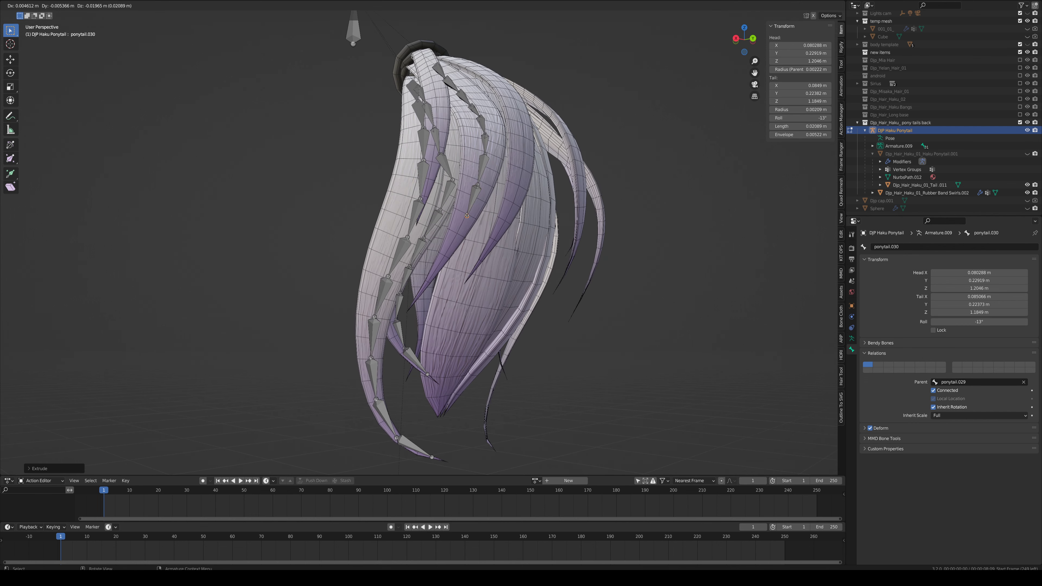
{"action": "left_click", "coordinate": [459, 227]}
{"action": "key", "text": "e"}
{"action": "left_click", "coordinate": [429, 286]}
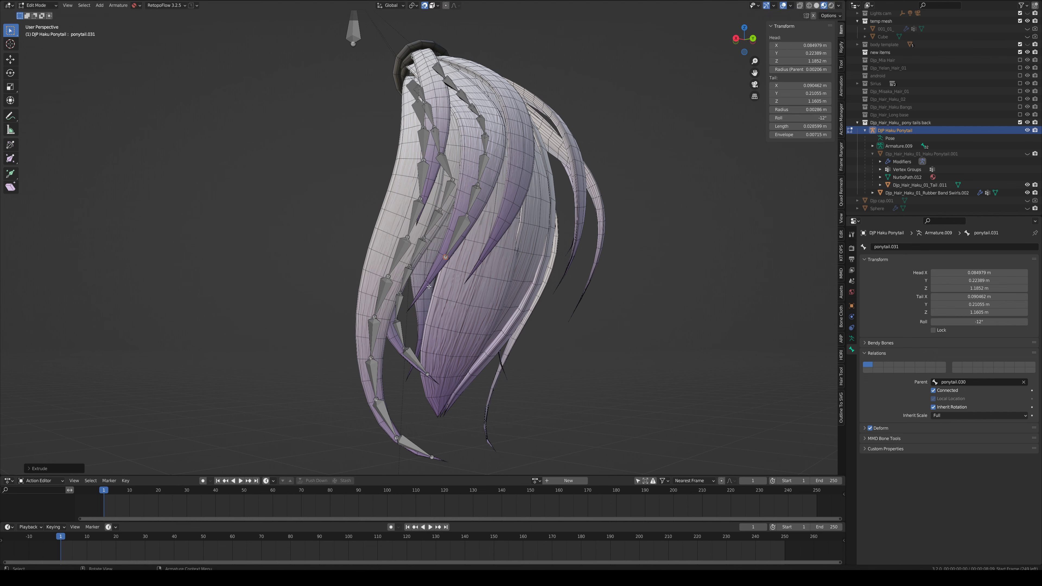
Step: Extrude a final connected bone from the third chain's end and place its tip at the strand's tip, about 0.035 m long
{"action": "key", "text": "e"}
{"action": "left_click", "coordinate": [454, 301]}
{"action": "middle_click_drag", "start_coordinate": [454, 301], "coordinate": [454, 300]}
{"action": "scroll", "coordinate": [464, 295], "scroll_direction": "up", "scroll_amount": 5}
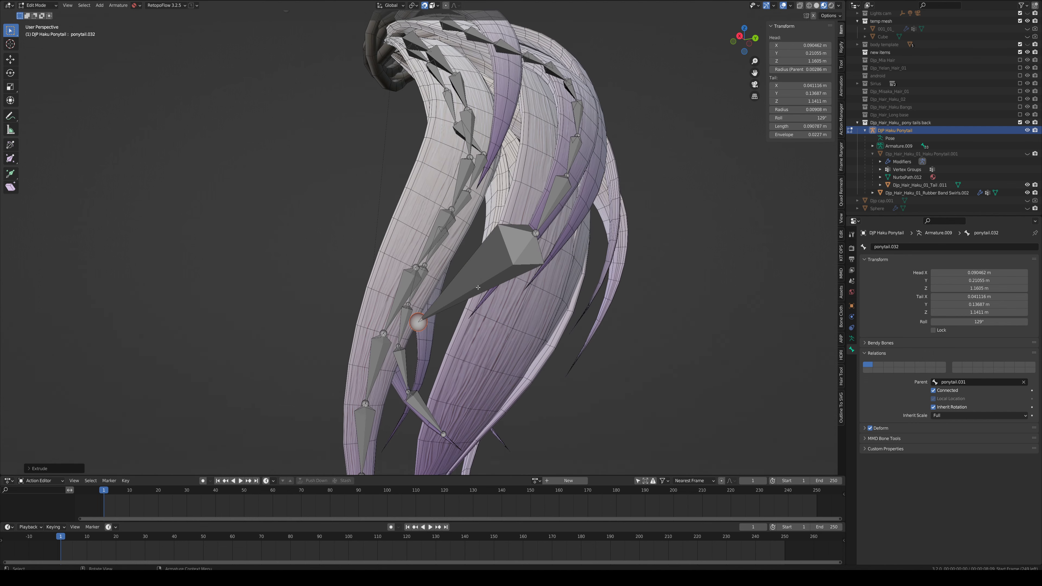
{"action": "key", "text": "g"}
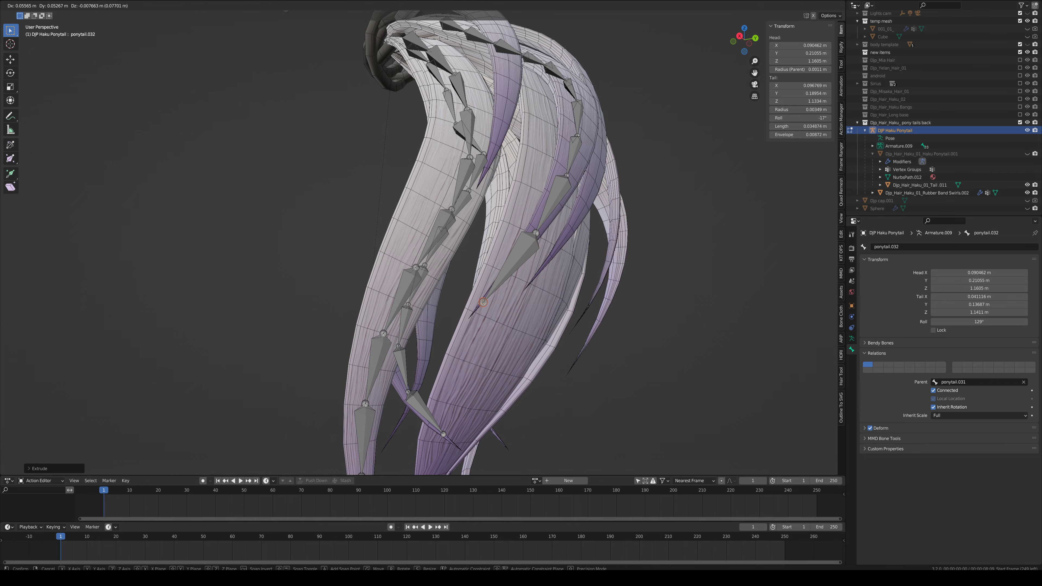
{"action": "left_click", "coordinate": [484, 302]}
{"action": "middle_click_drag", "start_coordinate": [484, 302], "coordinate": [462, 276]}
Step: Duplicate the outermost chain's root bone and place the copy on the fourth strand, beside the existing chains
{"action": "scroll", "coordinate": [435, 311], "scroll_direction": "down", "scroll_amount": 8}
{"action": "middle_click_drag", "start_coordinate": [450, 315], "coordinate": [630, 307]}
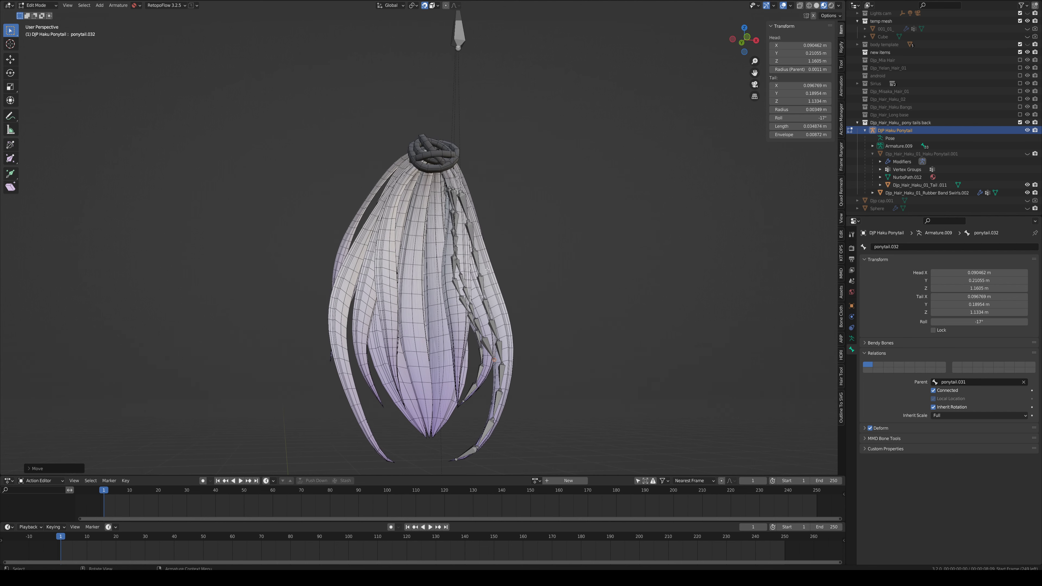
{"action": "scroll", "coordinate": [464, 264], "scroll_direction": "up", "scroll_amount": 3}
{"action": "left_click", "coordinate": [479, 177]}
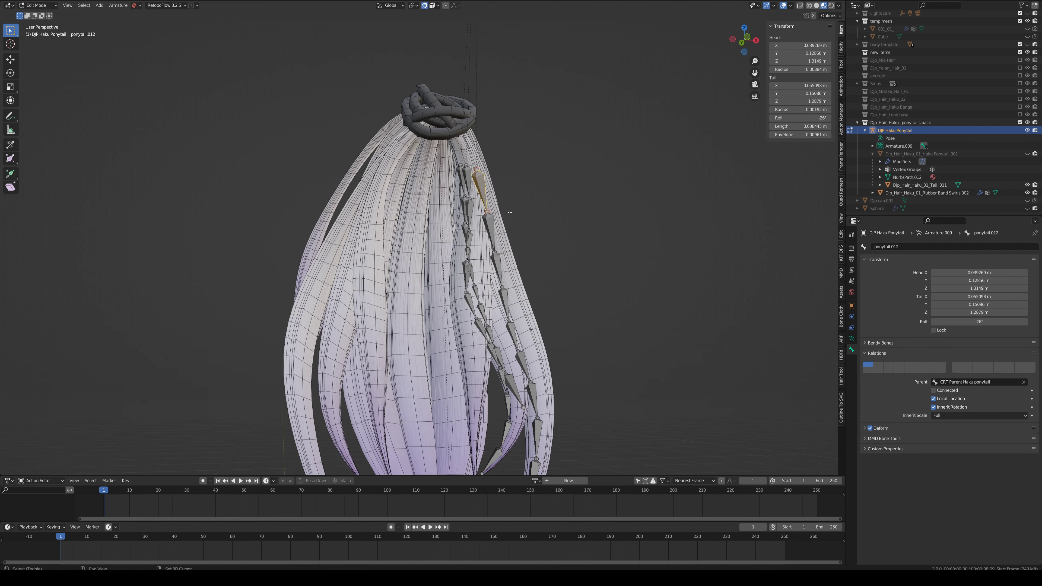
{"action": "key", "text": "shift+d"}
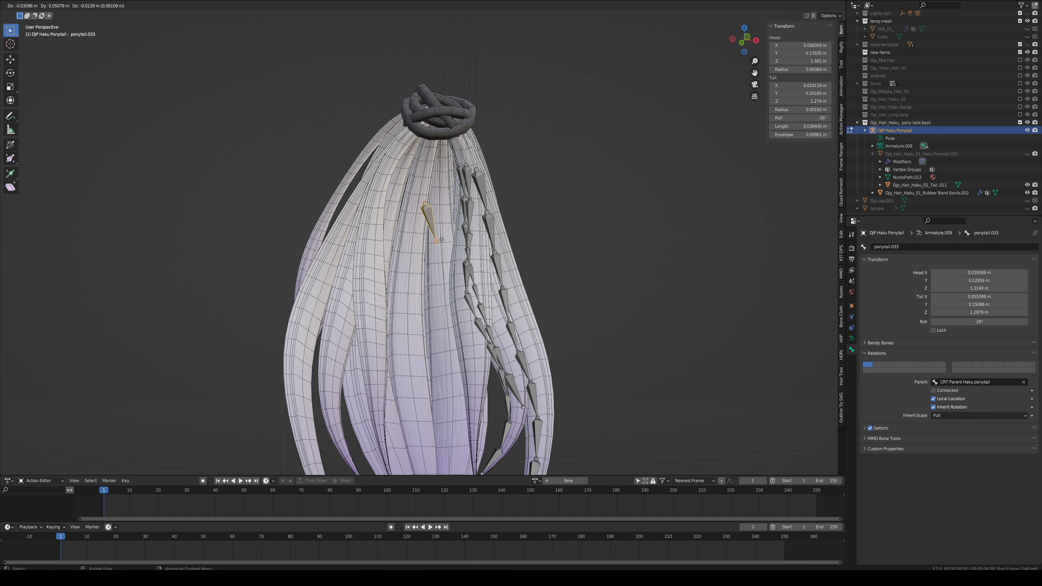
{"action": "left_click", "coordinate": [442, 240]}
{"action": "scroll", "coordinate": [441, 240], "scroll_direction": "up", "scroll_amount": 4}
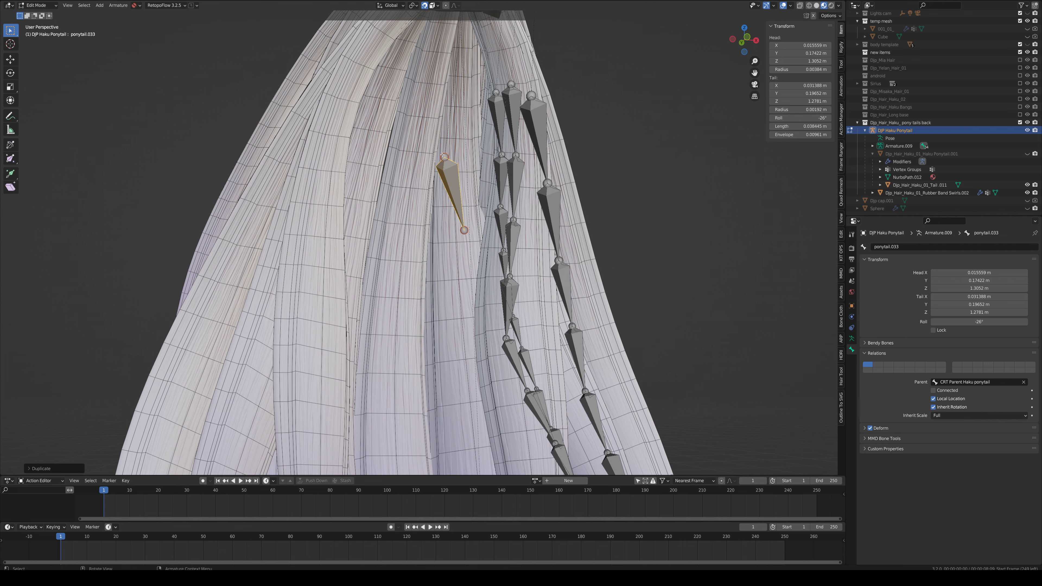
{"action": "left_click", "coordinate": [452, 94]}
{"action": "key", "text": "e"}
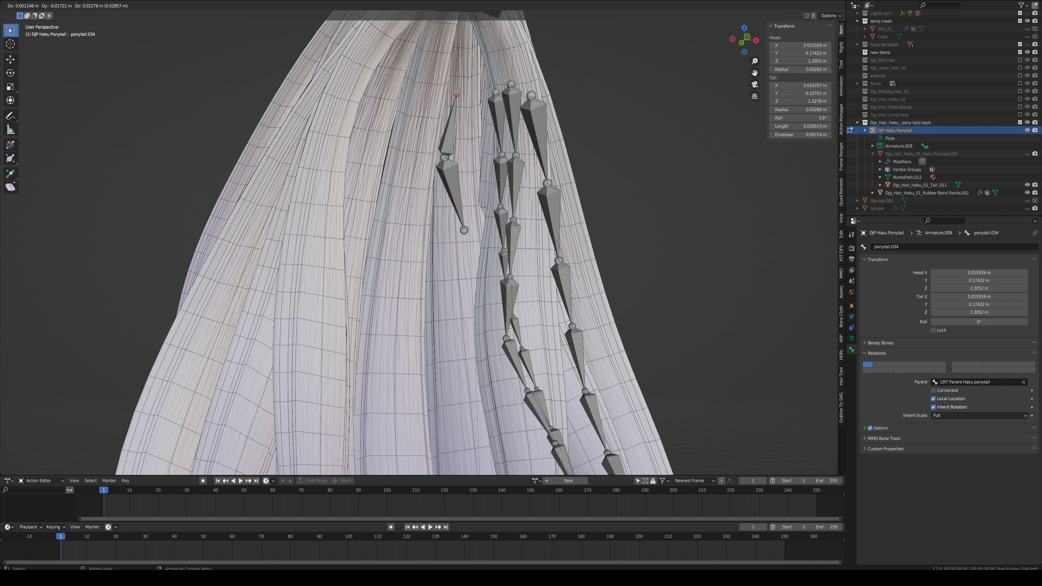
{"action": "right_click", "coordinate": [456, 94]}
{"action": "key", "text": "ctrl+z"}
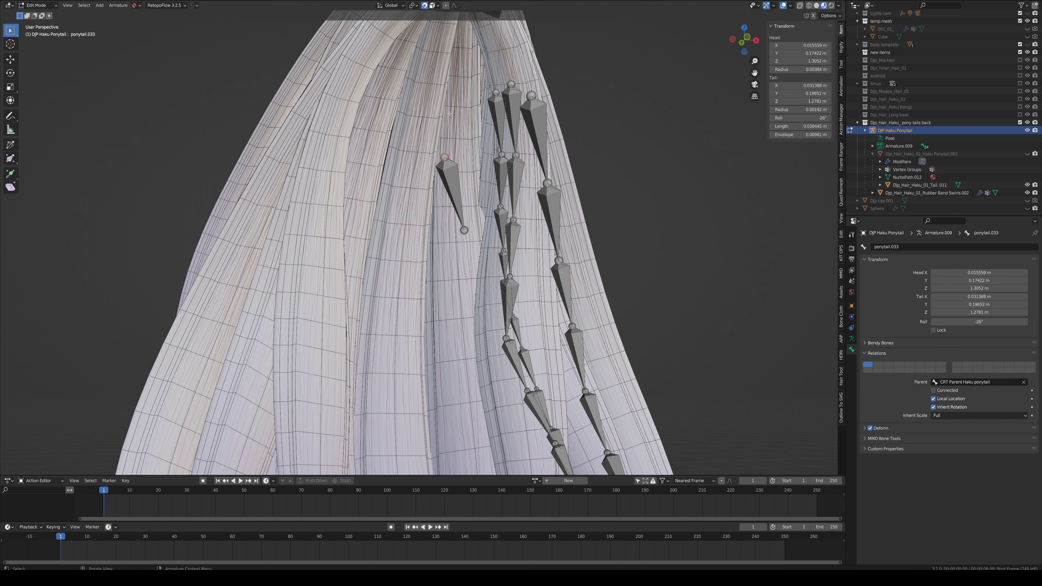
Step: Move the fourth strand's root bone up and align its head and tip with the strand, making it about 0.030 m long
{"action": "left_click", "coordinate": [446, 172]}
{"action": "key", "text": "g"}
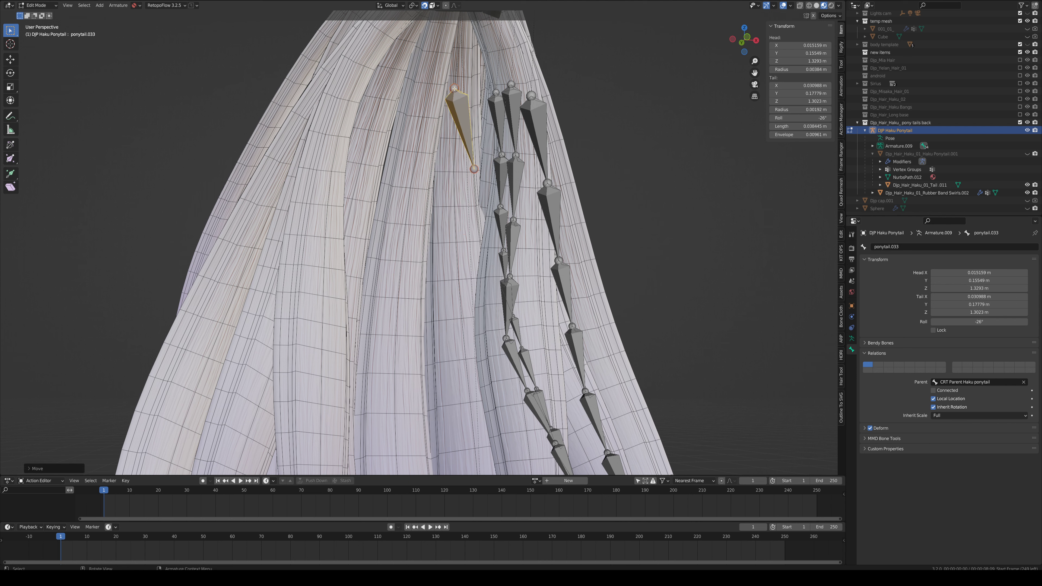
{"action": "left_click", "coordinate": [457, 88]}
{"action": "left_click_drag", "start_coordinate": [458, 88], "coordinate": [458, 78]}
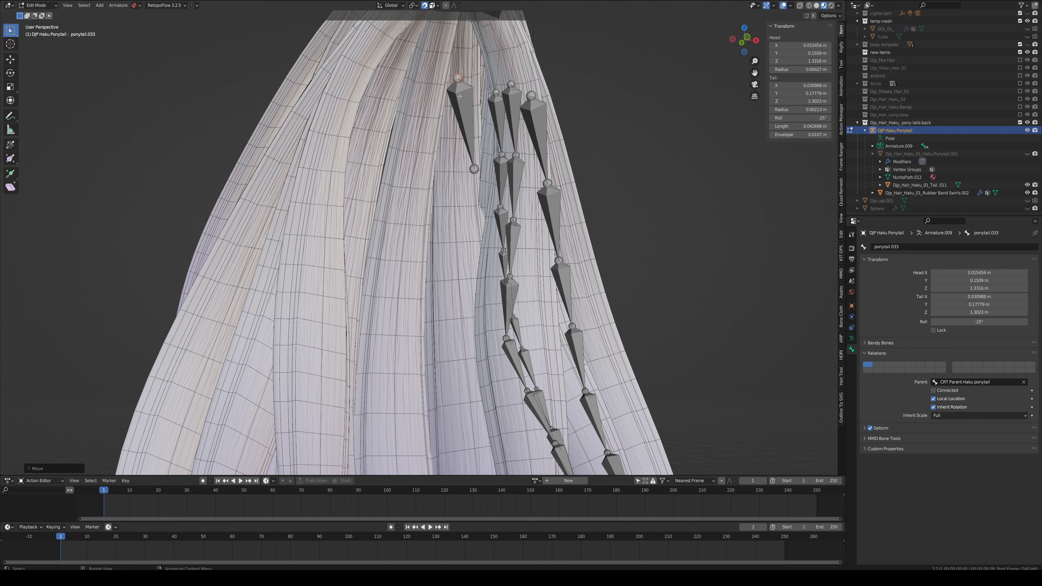
{"action": "left_click", "coordinate": [474, 169]}
{"action": "left_click_drag", "start_coordinate": [475, 169], "coordinate": [455, 139]}
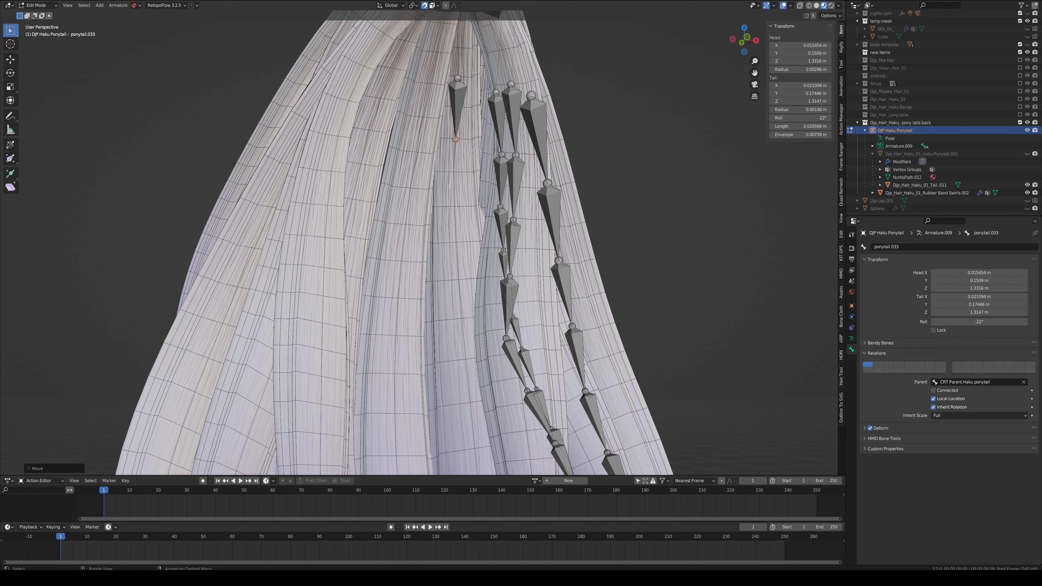
Step: Extrude three connected bones from the fourth chain's root bone down the upper part of its strand
{"action": "key", "text": "e"}
{"action": "left_click", "coordinate": [455, 206]}
{"action": "key", "text": "e"}
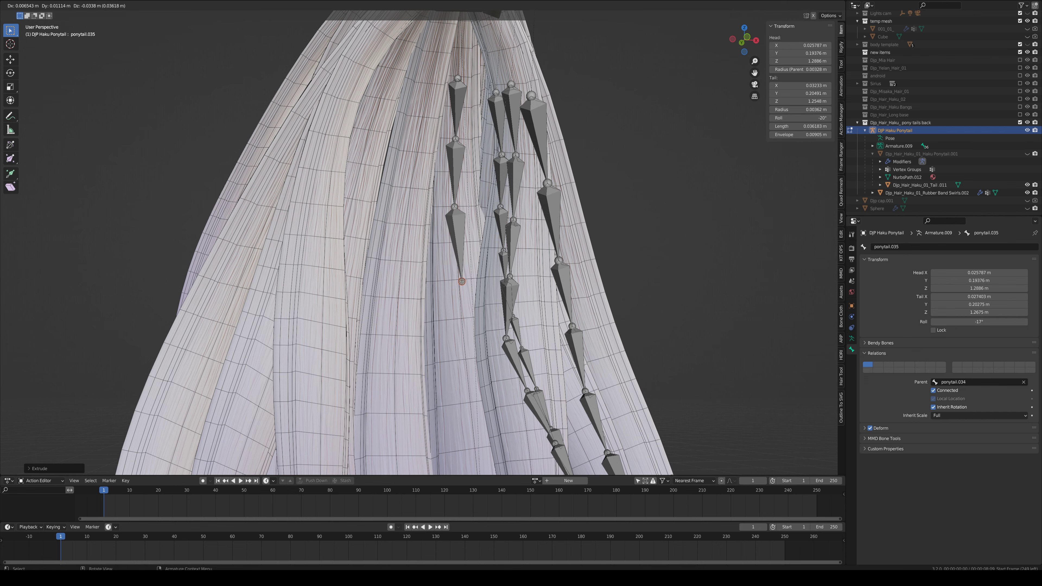
{"action": "left_click", "coordinate": [458, 279]}
{"action": "key", "text": "e"}
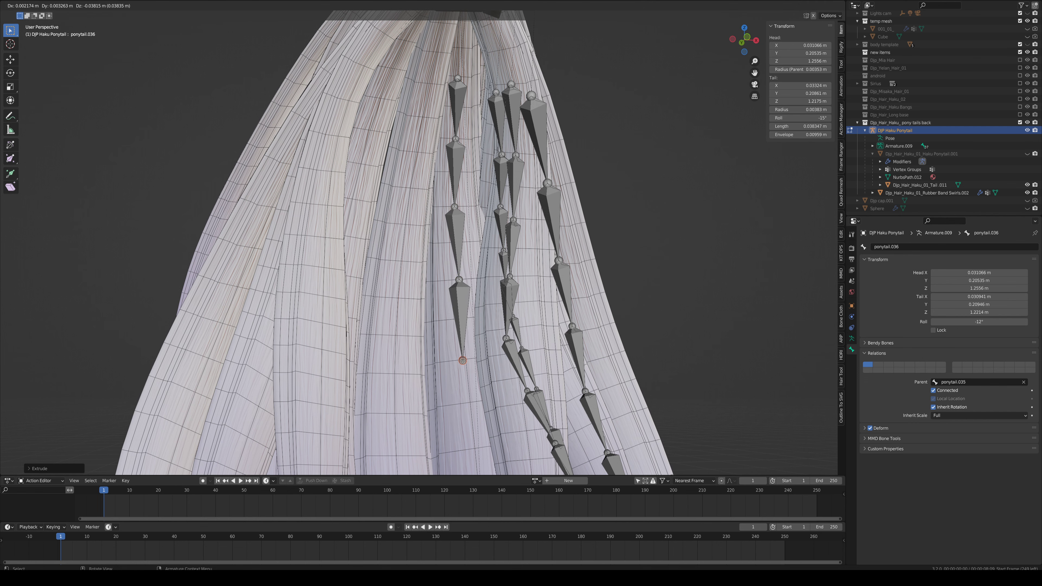
{"action": "left_click", "coordinate": [462, 359]}
Step: Extrude two more connected bones, about 0.039 m and 0.041 m long, along the middle of the fourth strand
{"action": "middle_click_drag", "start_coordinate": [462, 358], "coordinate": [455, 192], "text": "shift"}
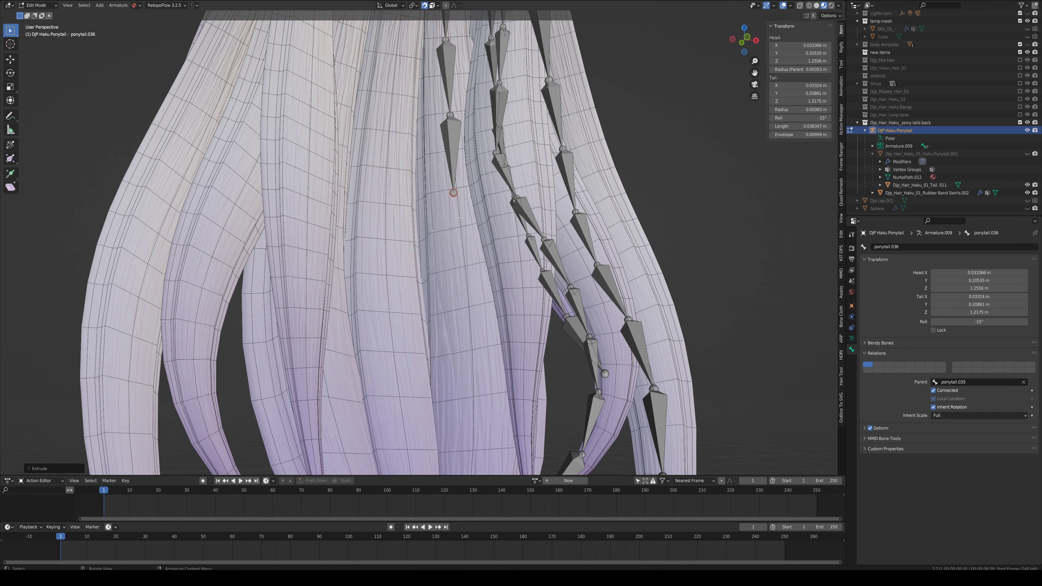
{"action": "key", "text": "e"}
{"action": "left_click", "coordinate": [464, 311]}
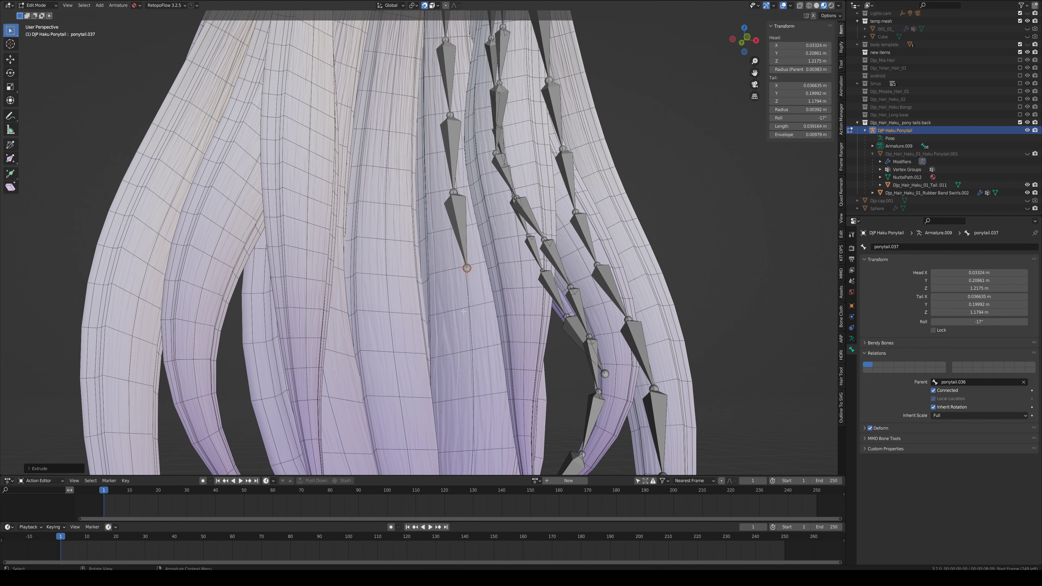
{"action": "key", "text": "e"}
{"action": "left_click", "coordinate": [469, 349]}
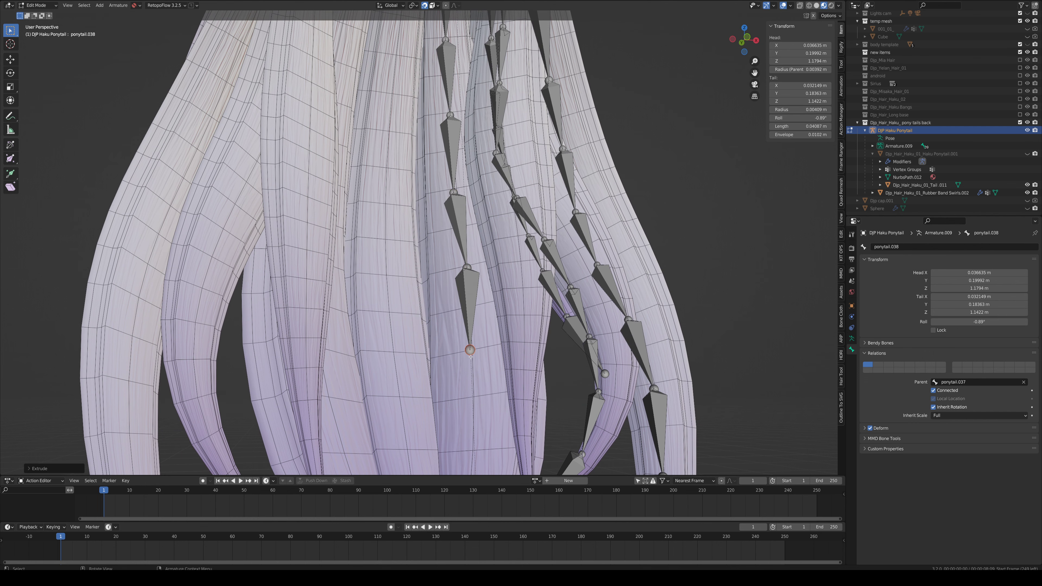
Step: Extrude two further connected bones, about 0.042 m and 0.060 m long, down to the fourth strand's tip
{"action": "scroll", "coordinate": [470, 356], "scroll_direction": "down", "scroll_amount": 3}
{"action": "key", "text": "e"}
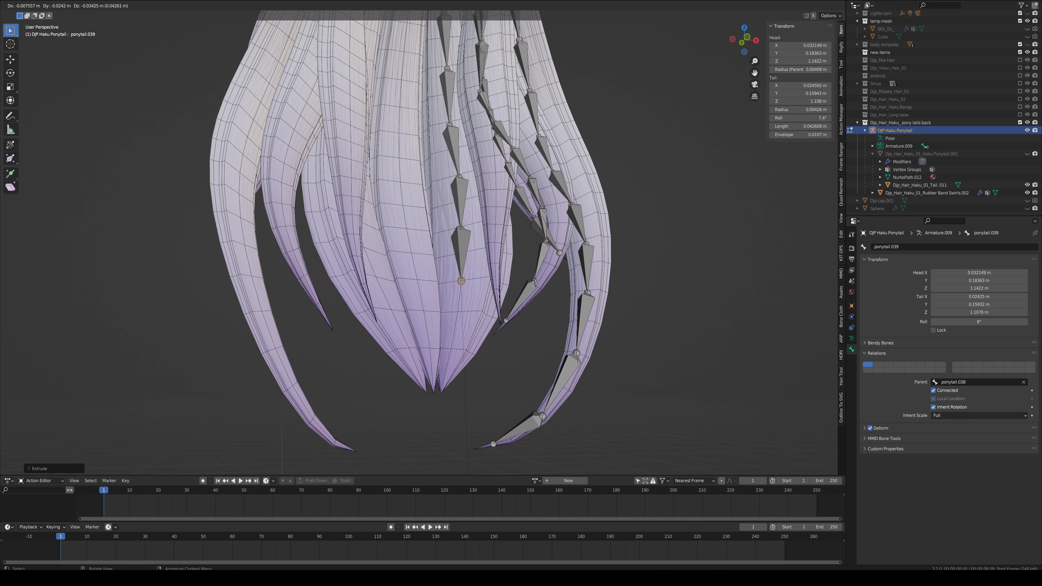
{"action": "left_click", "coordinate": [464, 279]}
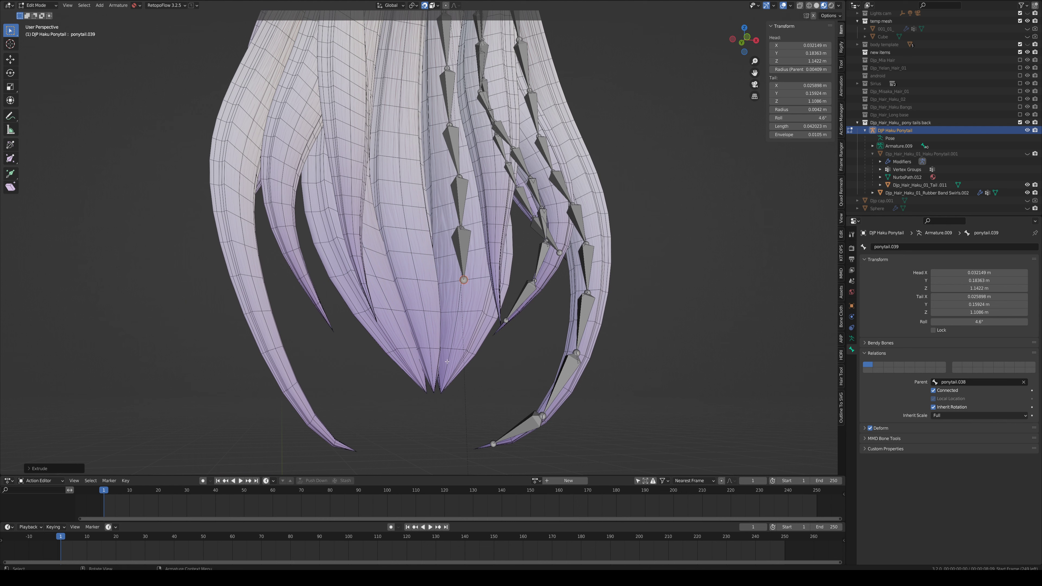
{"action": "key", "text": "e"}
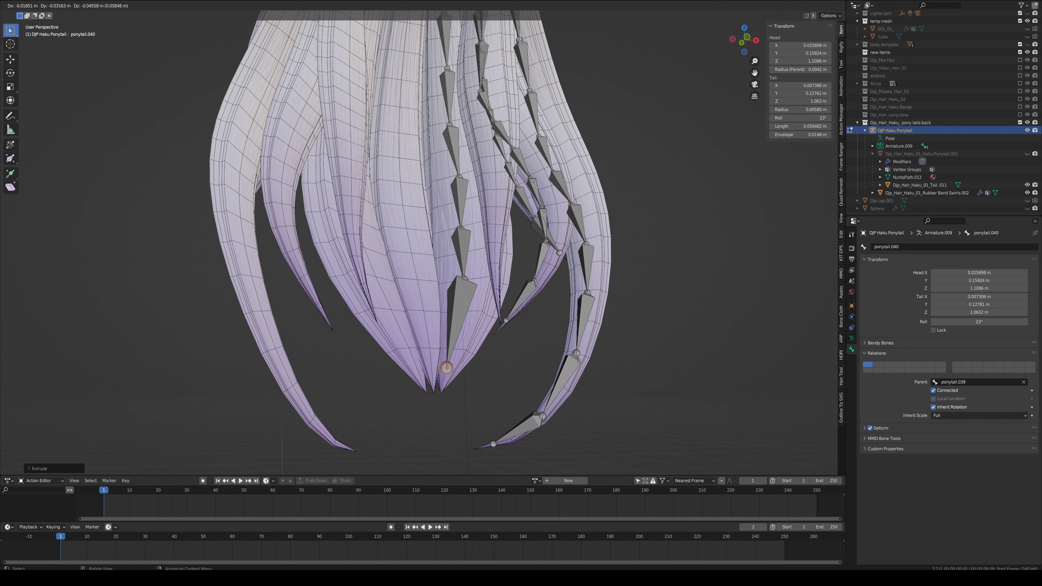
{"action": "left_click", "coordinate": [446, 367]}
Step: Duplicate the fourth chain's root bone and place the copy at the top of the central strand
{"action": "middle_click_drag", "start_coordinate": [447, 367], "coordinate": [486, 213]}
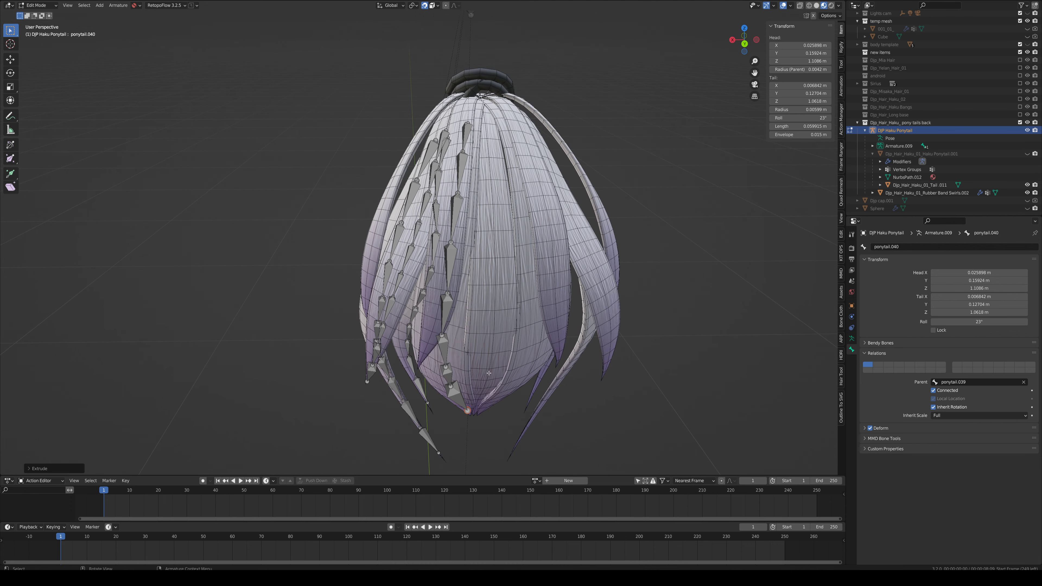
{"action": "middle_click_drag", "start_coordinate": [488, 373], "coordinate": [484, 188]}
{"action": "left_click", "coordinate": [475, 157]}
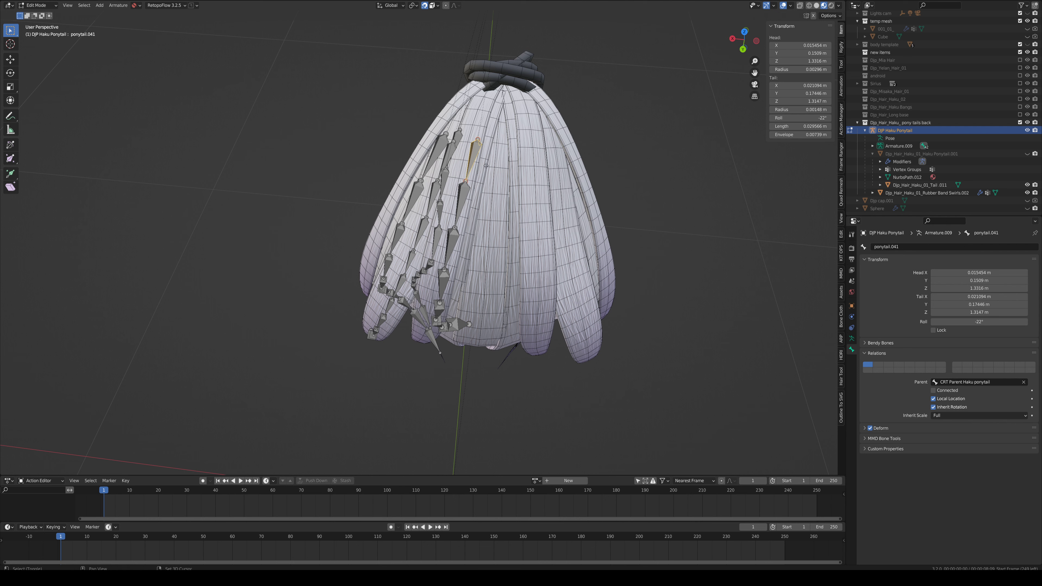
{"action": "key", "text": "shift+d"}
{"action": "left_click", "coordinate": [502, 165]}
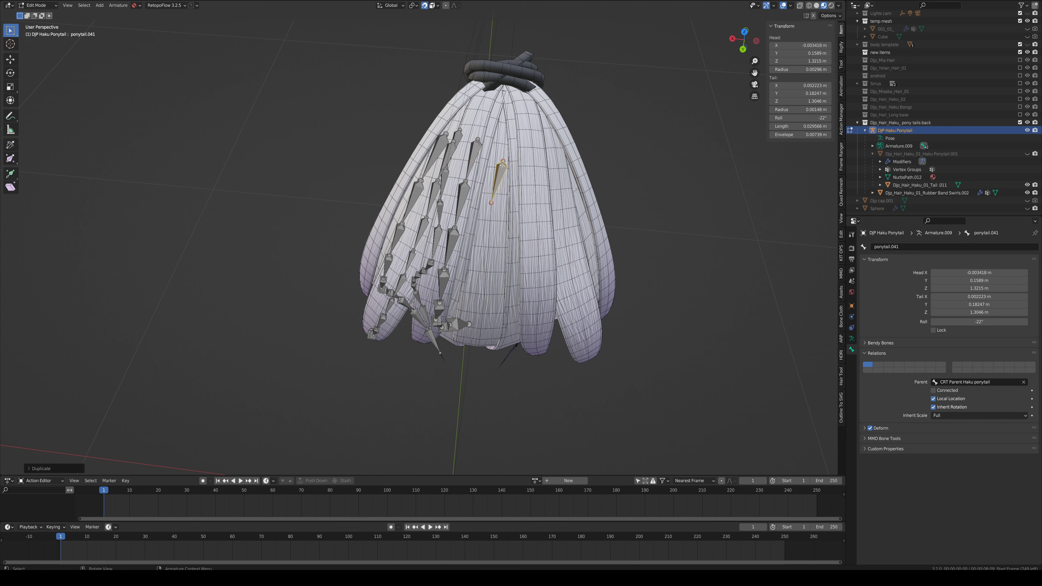
Step: Adjust the central copy's head and tip to follow the top of its strand, making the bone about 0.034 m long
{"action": "left_click", "coordinate": [503, 163]}
{"action": "key", "text": "g"}
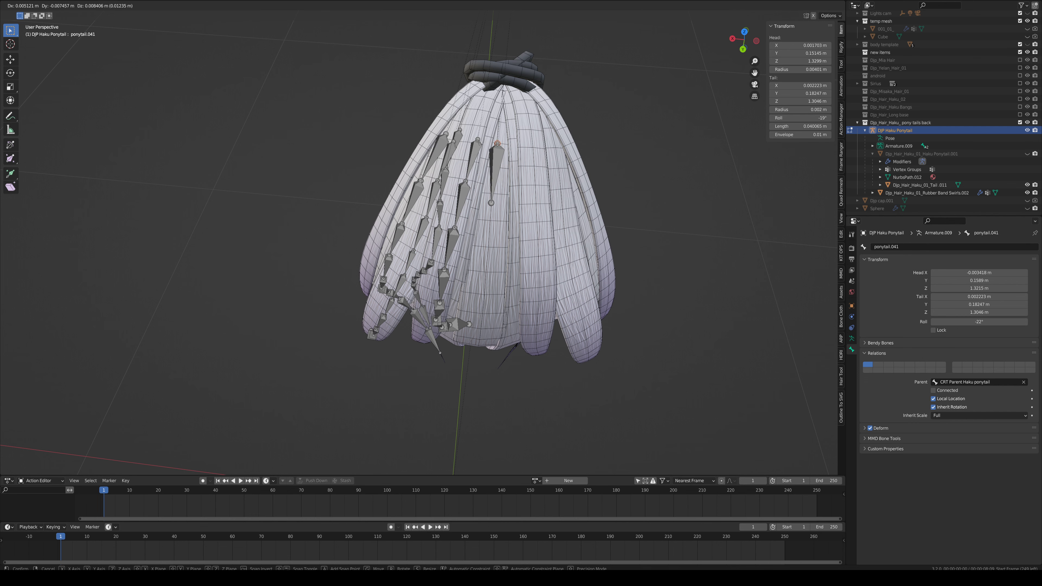
{"action": "left_click", "coordinate": [497, 134]}
{"action": "left_click", "coordinate": [491, 202]}
{"action": "key", "text": "g"}
{"action": "left_click", "coordinate": [494, 193]}
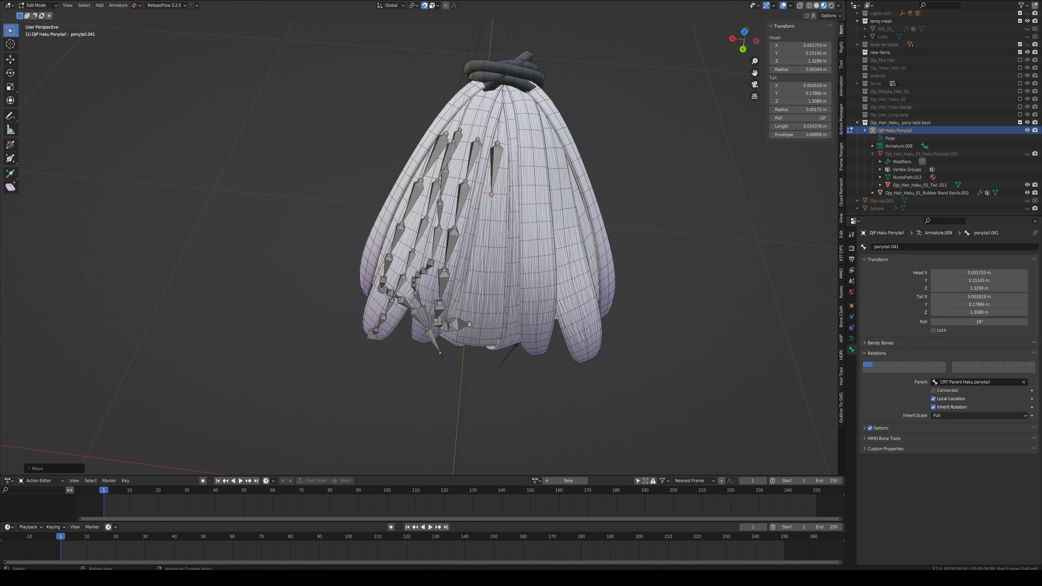
Step: Extrude two connected bones from the central chain's root bone down the upper part of its strand
{"action": "middle_click_drag", "start_coordinate": [494, 194], "coordinate": [500, 193]}
{"action": "key", "text": "e"}
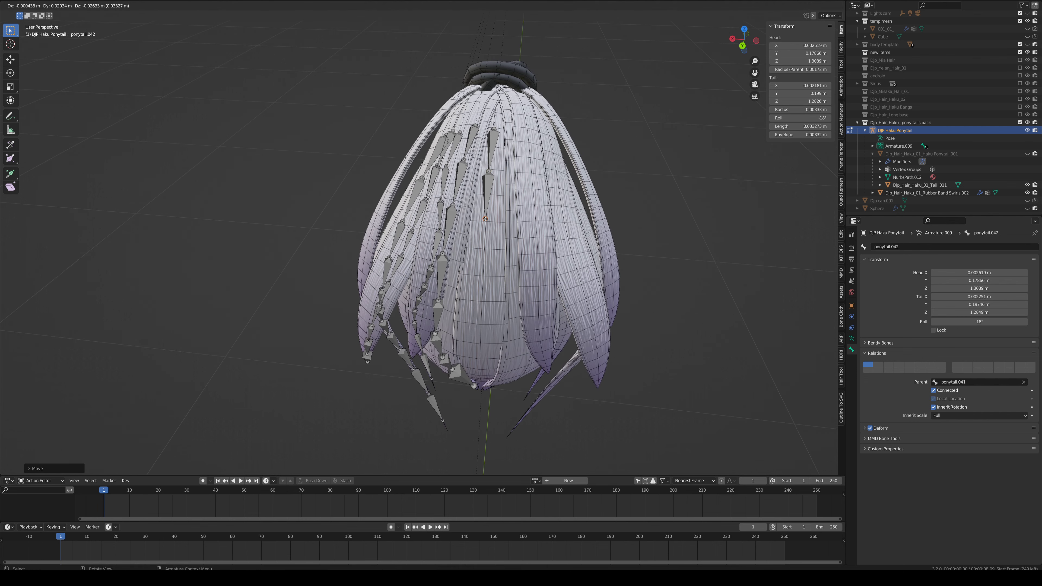
{"action": "left_click", "coordinate": [484, 221]}
{"action": "key", "text": "e"}
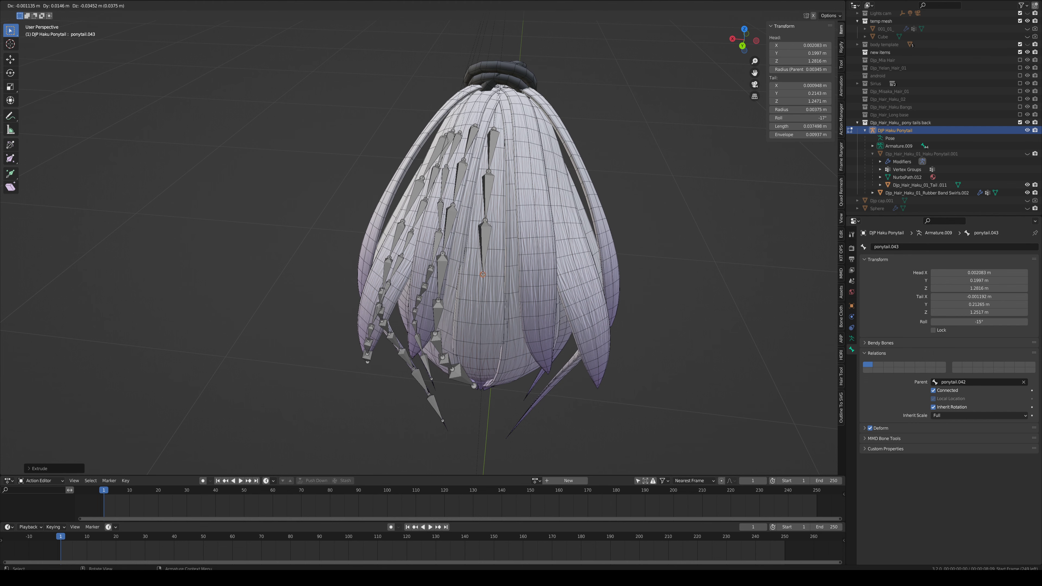
{"action": "left_click", "coordinate": [484, 226]}
Step: Extrude two more connected bones, about 0.035 m and 0.039 m long, along the middle of the central strand
{"action": "middle_click_drag", "start_coordinate": [484, 226], "coordinate": [493, 273]}
{"action": "key", "text": "e"}
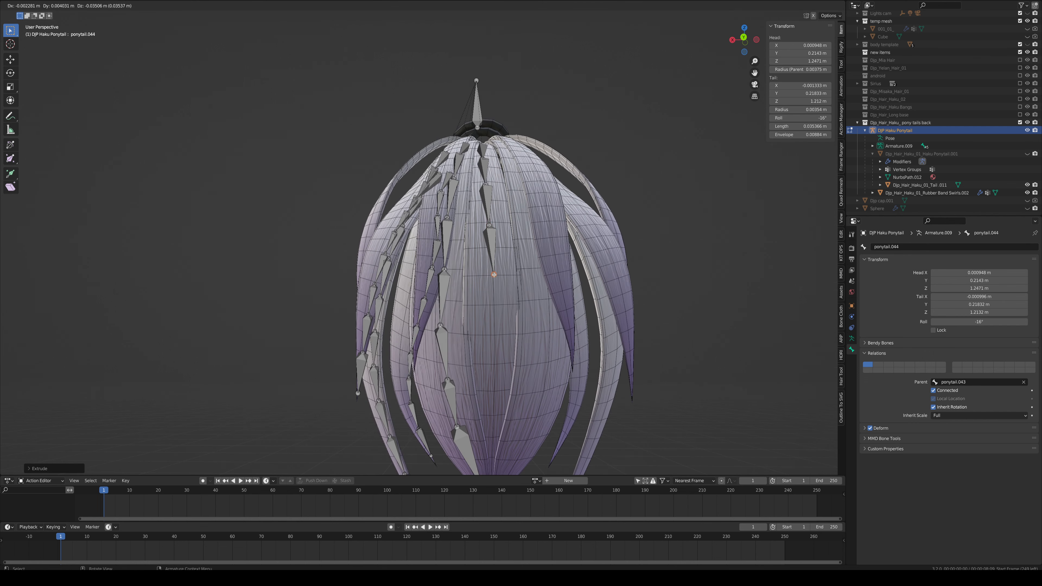
{"action": "left_click", "coordinate": [493, 274]}
{"action": "key", "text": "e"}
{"action": "left_click", "coordinate": [492, 333]}
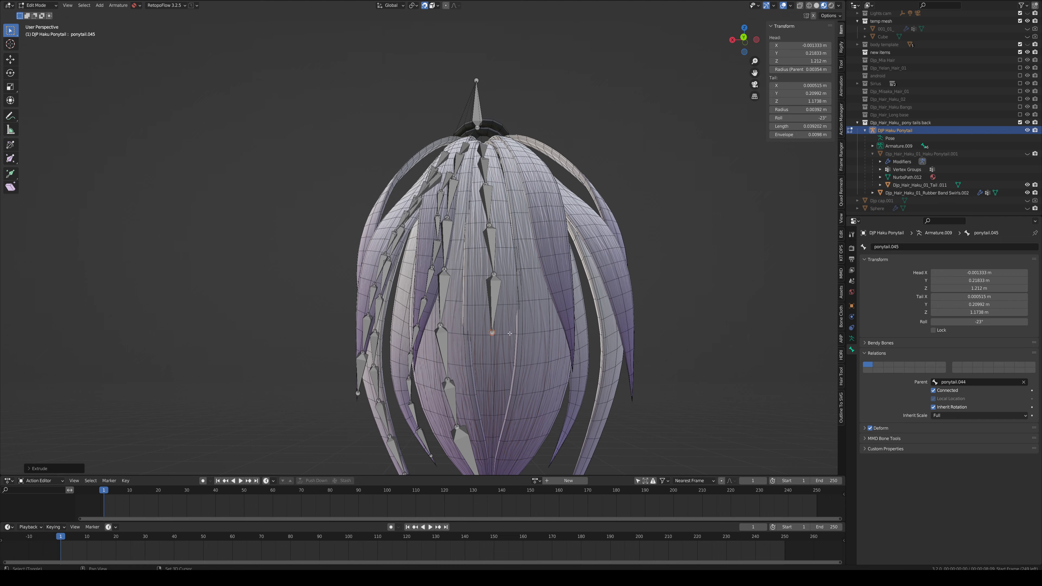
Step: Extrude three further connected bones, about 0.045 m, 0.045 m and 0.053 m long, down to the central strand's tip
{"action": "middle_click_drag", "start_coordinate": [510, 333], "coordinate": [497, 237], "text": "shift"}
{"action": "key", "text": "e"}
{"action": "left_click", "coordinate": [484, 308]}
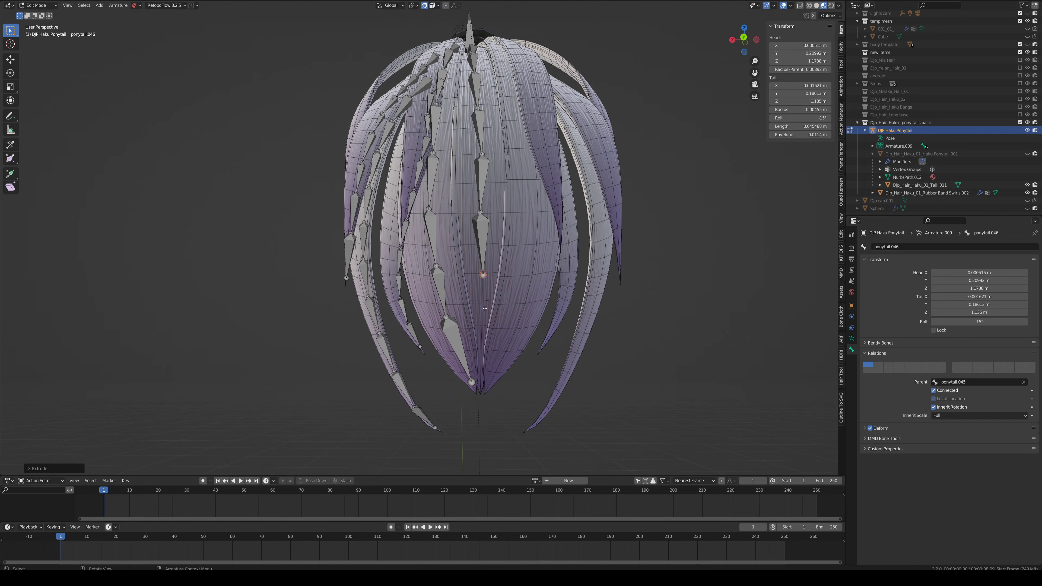
{"action": "left_click", "coordinate": [482, 326]}
{"action": "middle_click_drag", "start_coordinate": [577, 325], "coordinate": [399, 339]}
{"action": "key", "text": "e"}
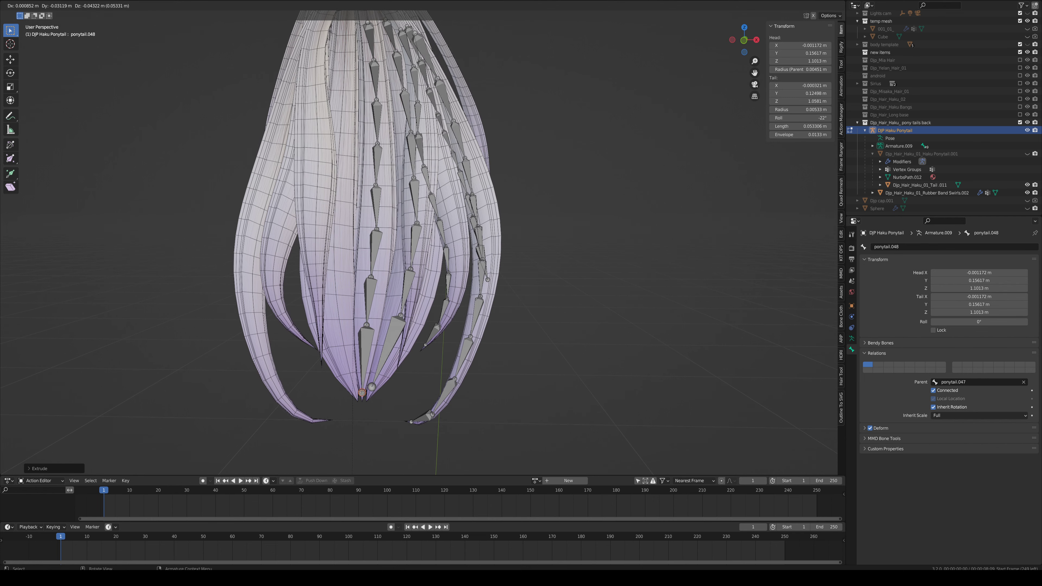
{"action": "left_click", "coordinate": [362, 393]}
Step: Set the head X of the central chain's second-to-last bone to 0 m
{"action": "middle_click_drag", "start_coordinate": [362, 393], "coordinate": [384, 349]}
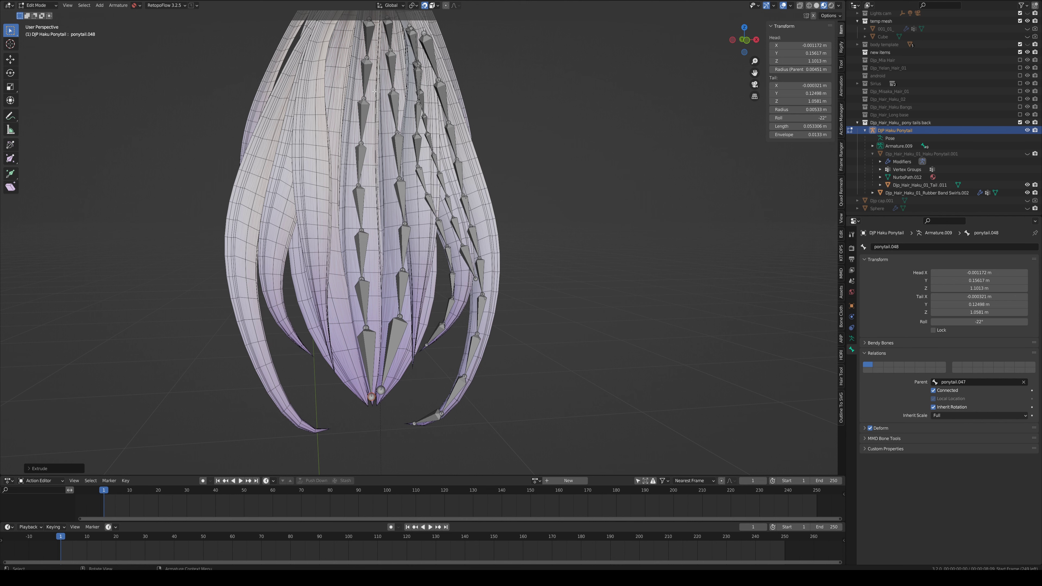
{"action": "scroll", "coordinate": [374, 91], "scroll_direction": "down", "scroll_amount": 2}
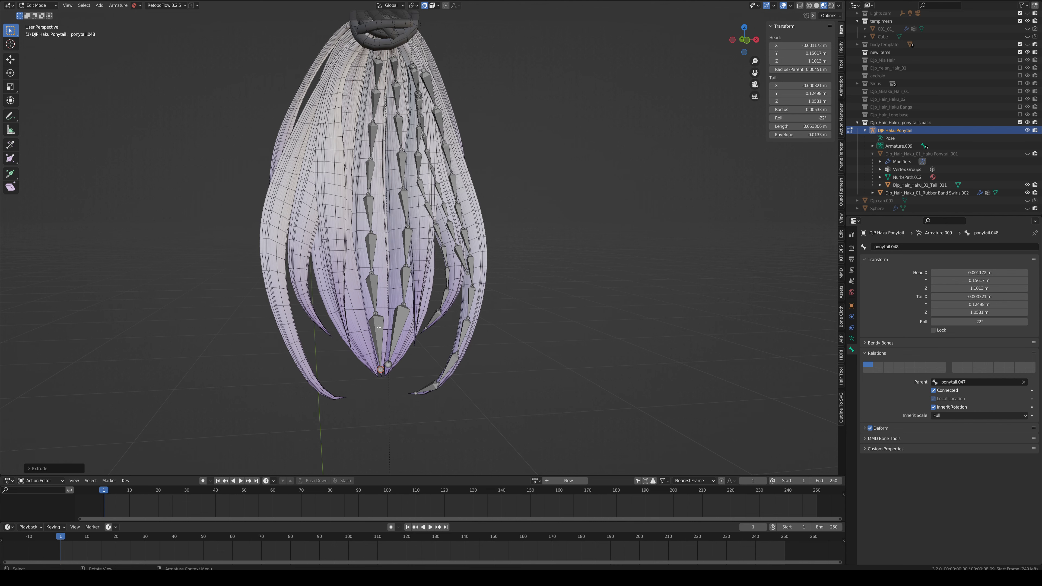
{"action": "left_click", "coordinate": [375, 313]}
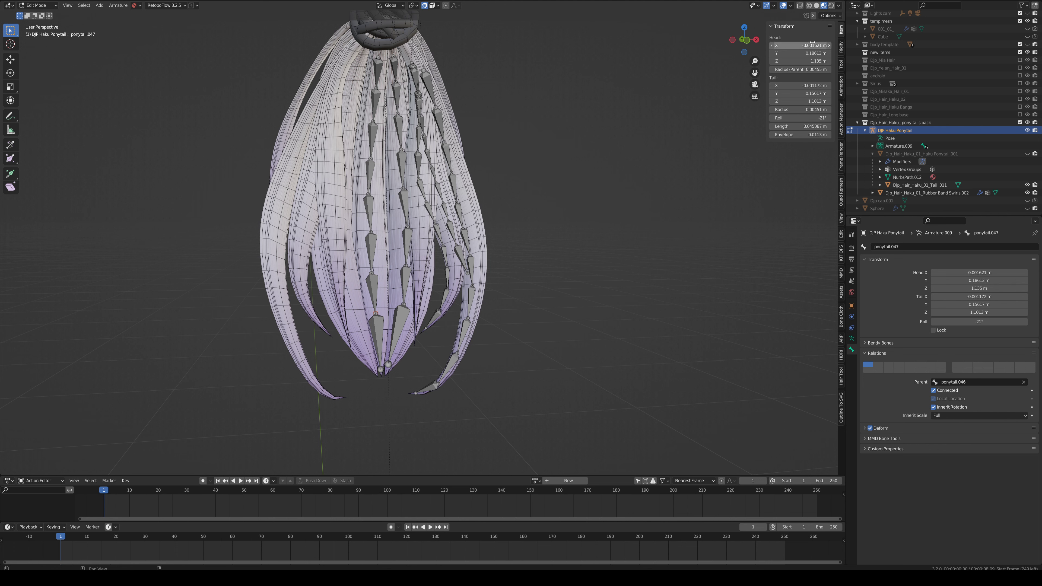
{"action": "left_click", "coordinate": [799, 45]}
{"action": "type", "text": "0"}
{"action": "key", "text": "Return"}
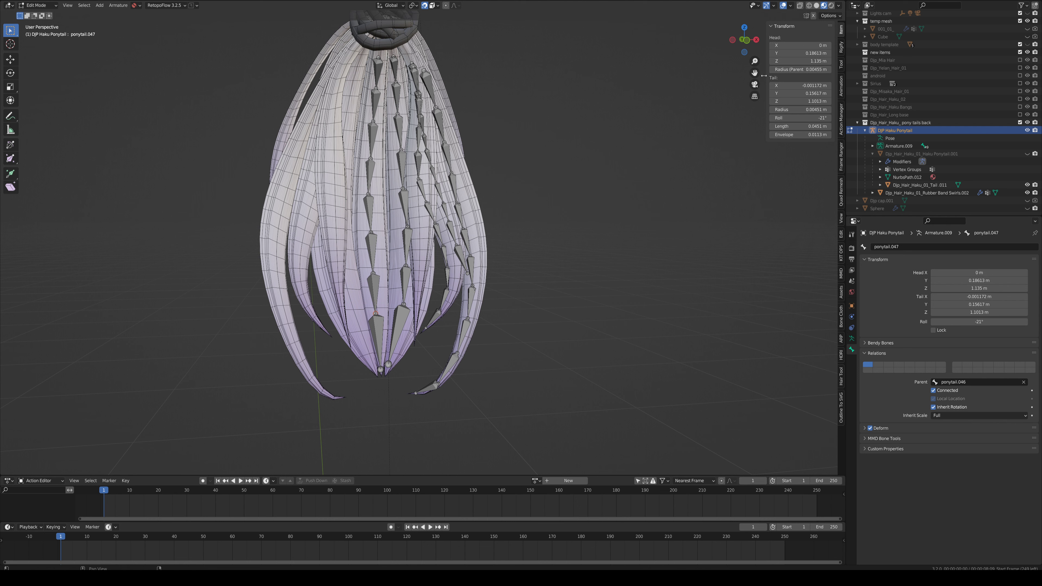
Step: Set the head X of the central chain's last bone and third-to-last bone to 0 m
{"action": "left_click", "coordinate": [379, 372]}
{"action": "left_click", "coordinate": [804, 45]}
{"action": "type", "text": "0"}
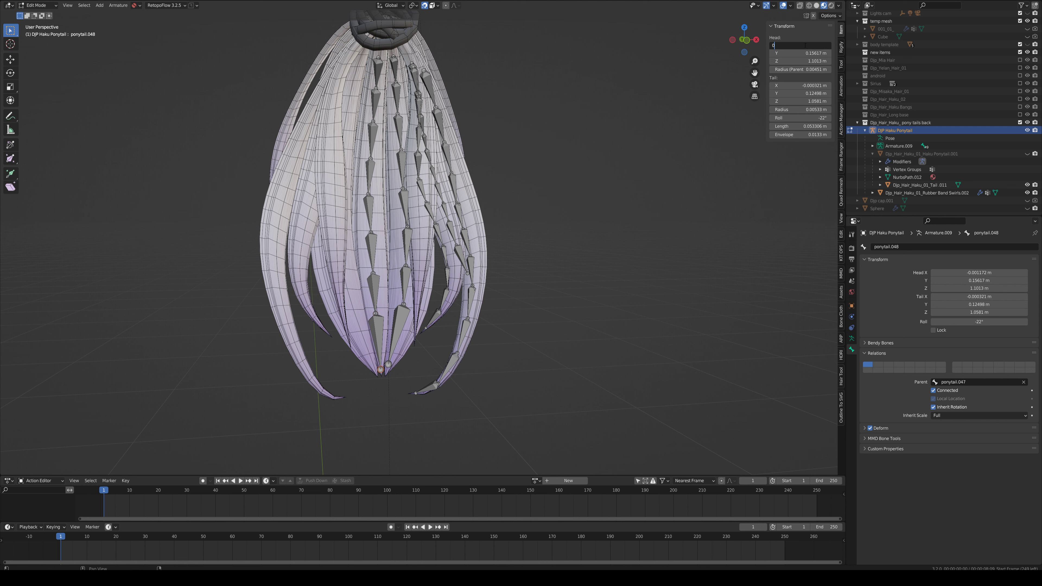
{"action": "key", "text": "Return"}
{"action": "left_click", "coordinate": [374, 276]}
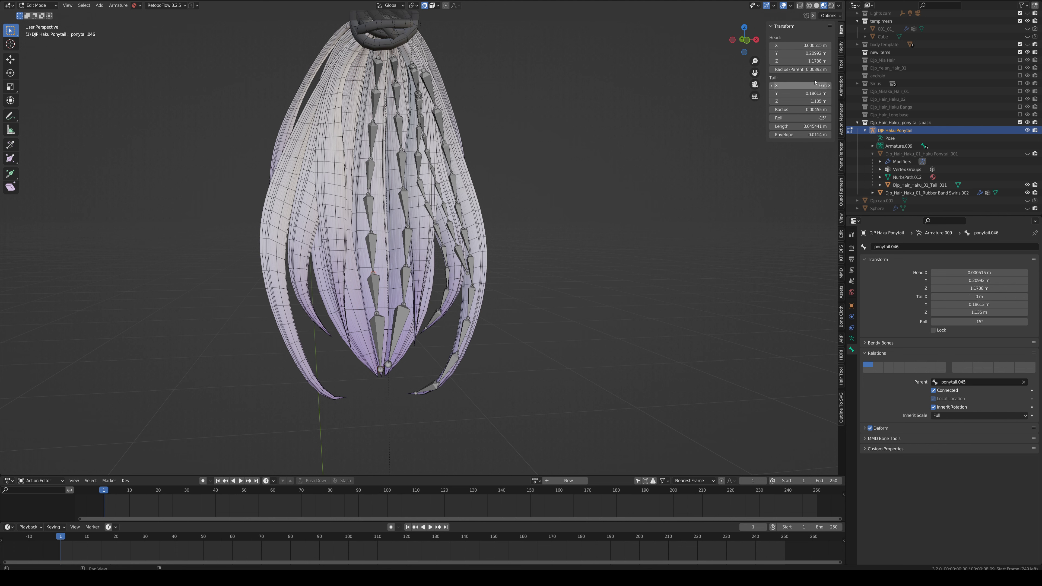
{"action": "left_click", "coordinate": [801, 44]}
{"action": "type", "text": "0"}
{"action": "key", "text": "Return"}
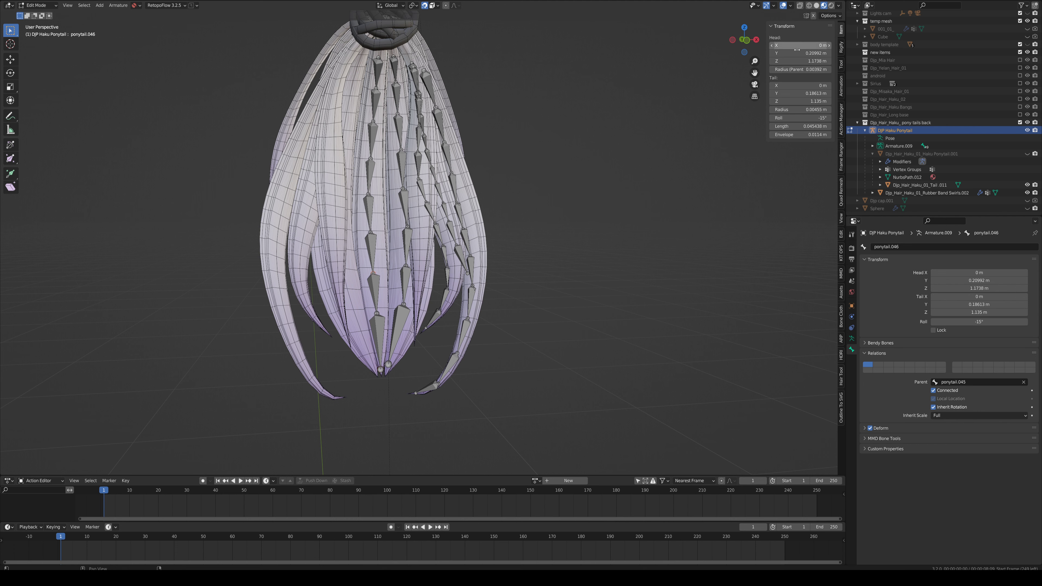
Step: Set the head X to 0 m for the bones further up the middle of the central chain
{"action": "left_click", "coordinate": [371, 232]}
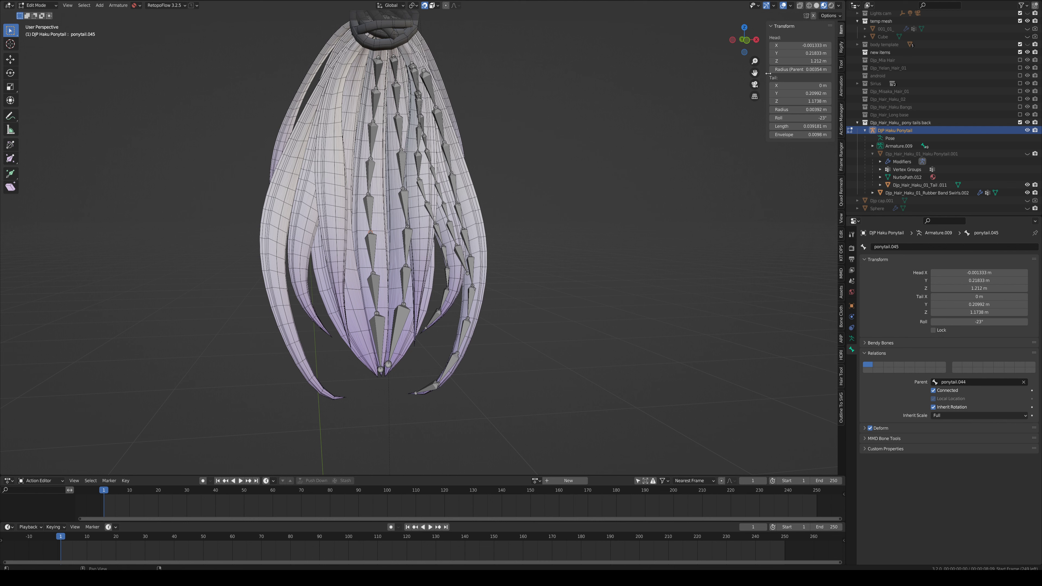
{"action": "left_click", "coordinate": [801, 45]}
{"action": "type", "text": "0"}
{"action": "key", "text": "Return"}
{"action": "left_click", "coordinate": [370, 196]}
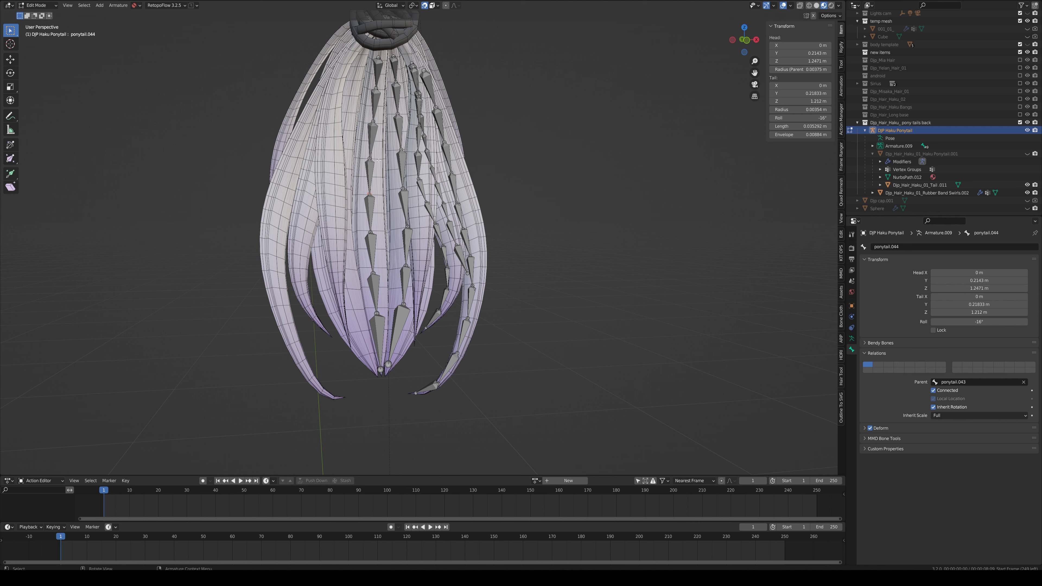
{"action": "left_click", "coordinate": [370, 160]}
{"action": "left_click", "coordinate": [800, 45]}
{"action": "type", "text": "0"}
{"action": "key", "text": "Return"}
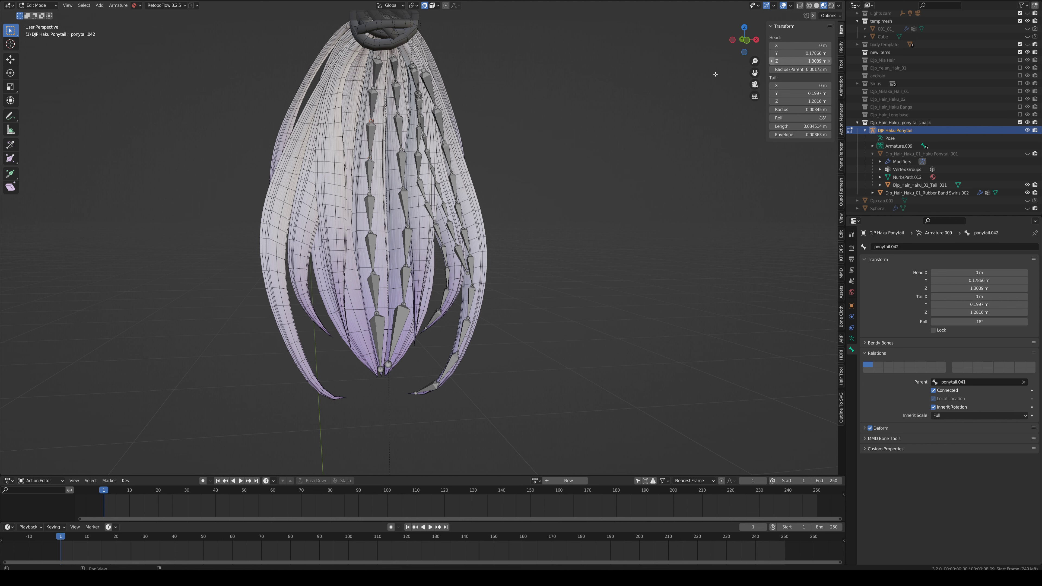
Step: Set the head X of the central chain's root bone to 0 m
{"action": "left_click", "coordinate": [374, 87]}
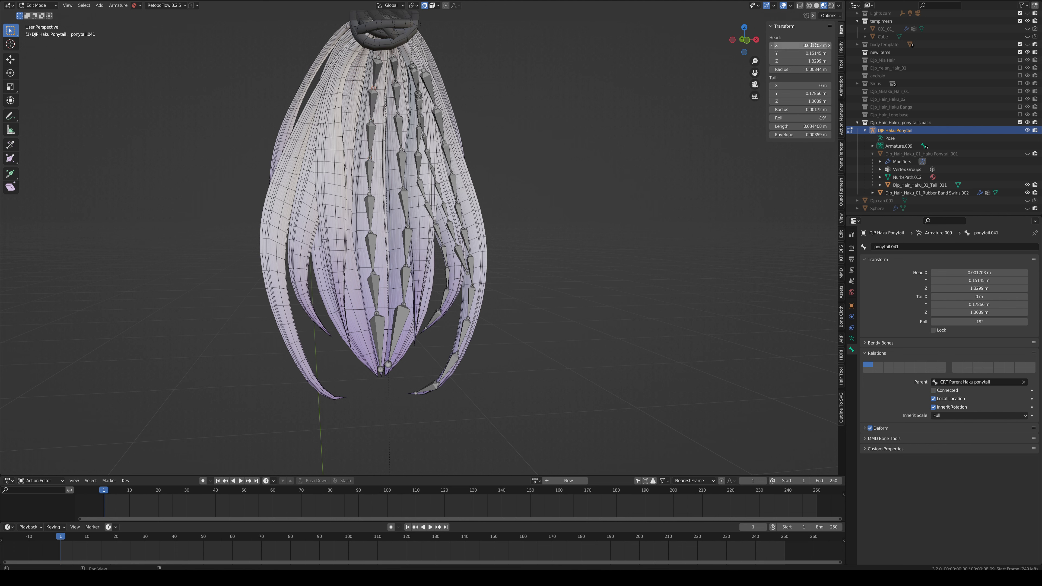
{"action": "left_click", "coordinate": [800, 45]}
{"action": "type", "text": "0"}
{"action": "key", "text": "Return"}
Step: Select all side bone chains on the +X half in front view and apply Auto-Name Left/Right to them
{"action": "middle_click_drag", "start_coordinate": [575, 142], "coordinate": [420, 166]}
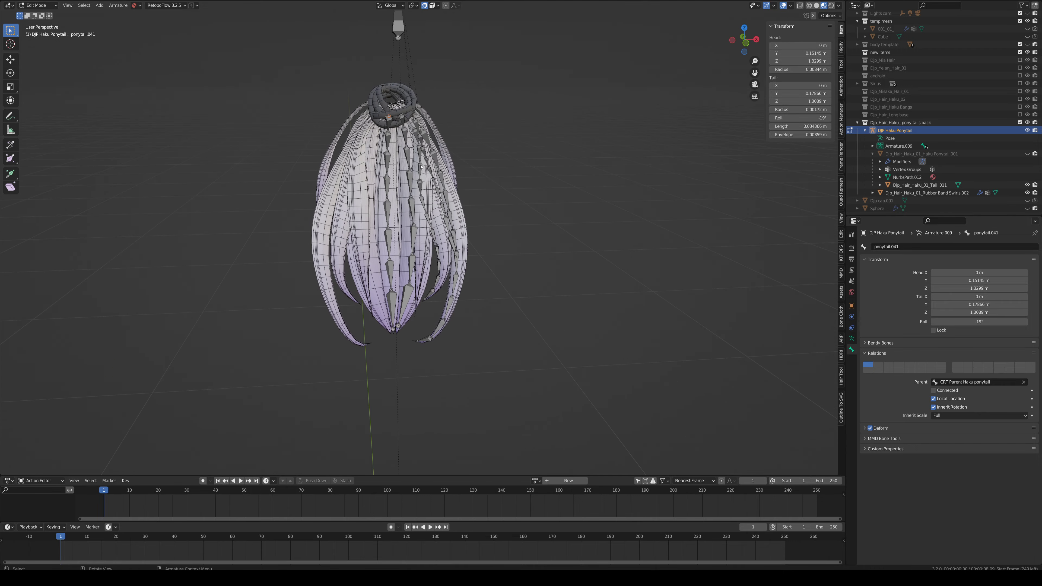
{"action": "middle_click_drag", "start_coordinate": [422, 245], "coordinate": [610, 234]}
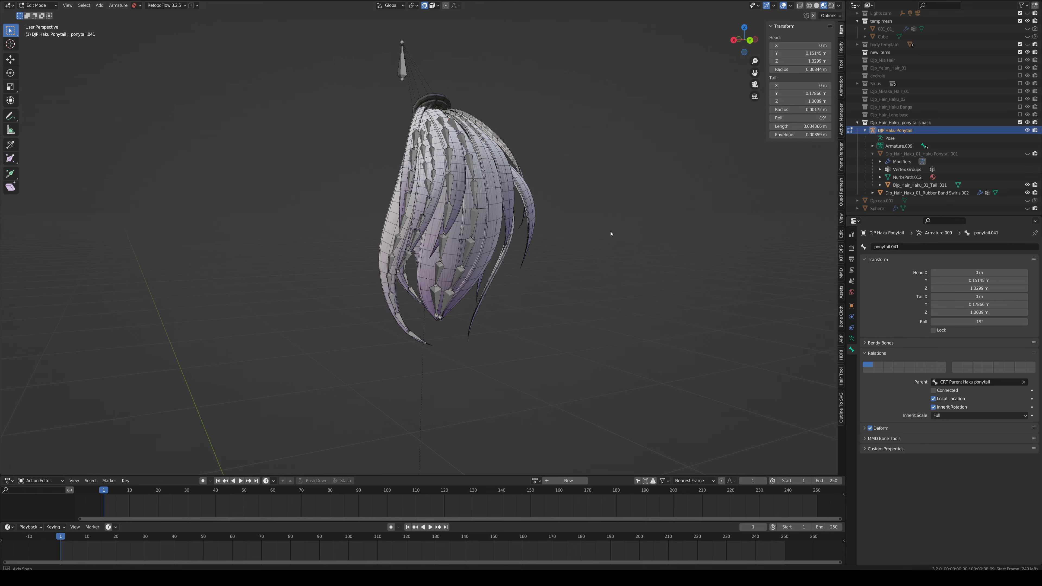
{"action": "middle_click_drag", "start_coordinate": [533, 222], "coordinate": [482, 174]}
{"action": "middle_click_drag", "start_coordinate": [512, 215], "coordinate": [507, 228]}
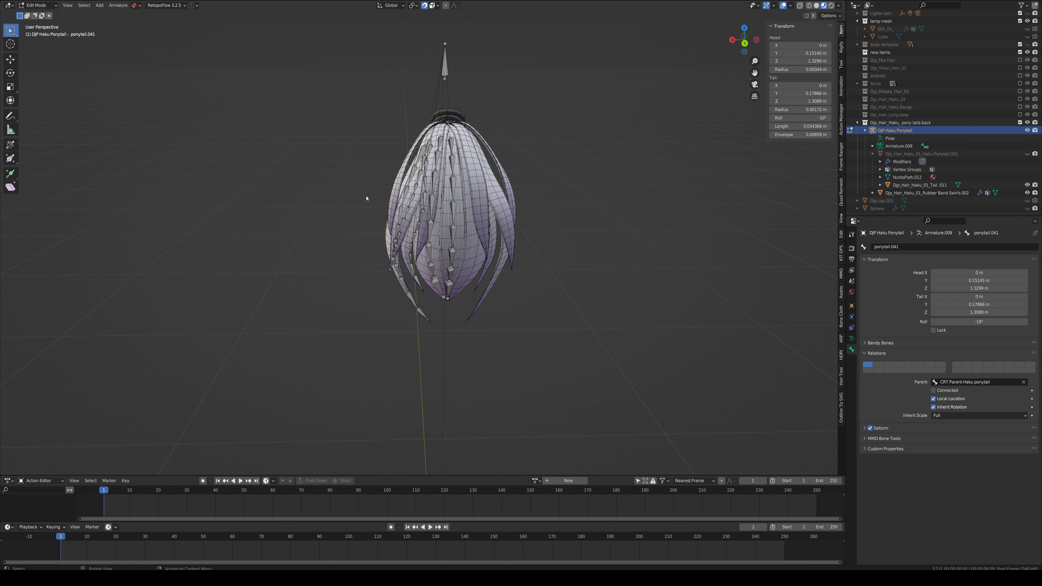
{"action": "key", "text": "KP_1"}
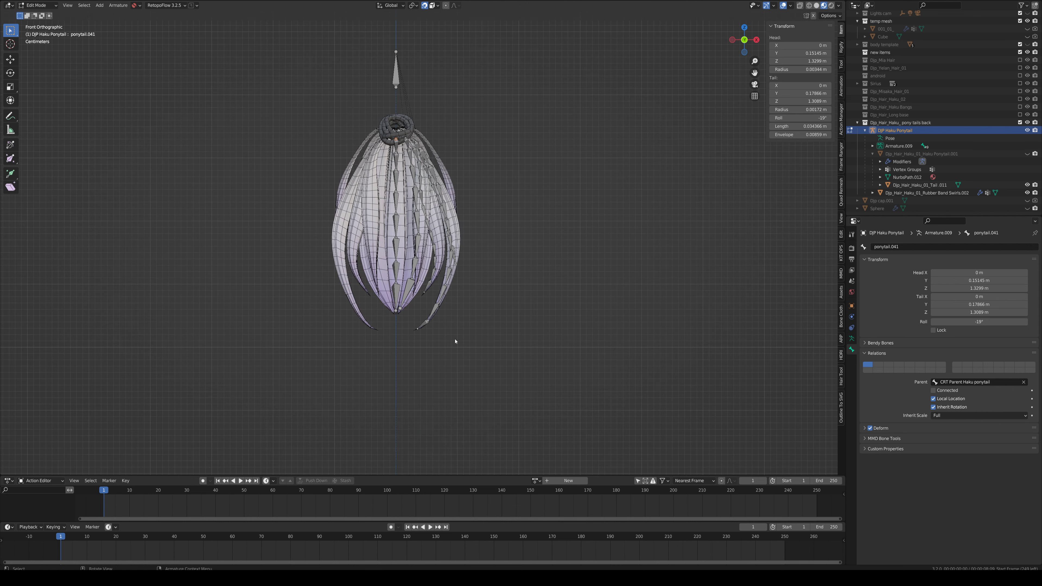
{"action": "left_click_drag", "start_coordinate": [579, 371], "coordinate": [571, 333]}
{"action": "left_click_drag", "start_coordinate": [577, 423], "coordinate": [402, 115]}
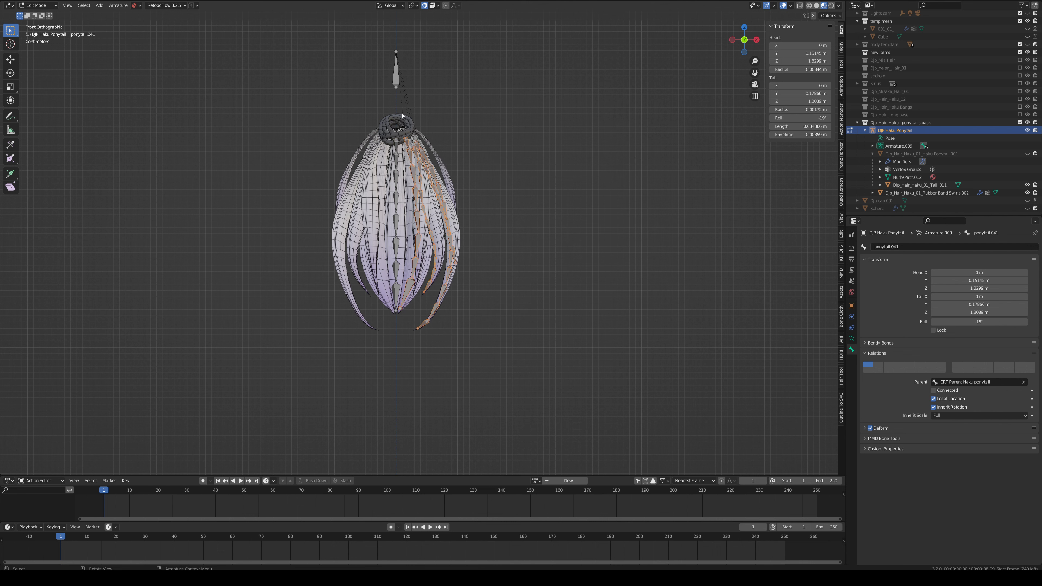
{"action": "key", "text": "g"}
{"action": "right_click", "coordinate": [585, 190]}
{"action": "key", "text": "q"}
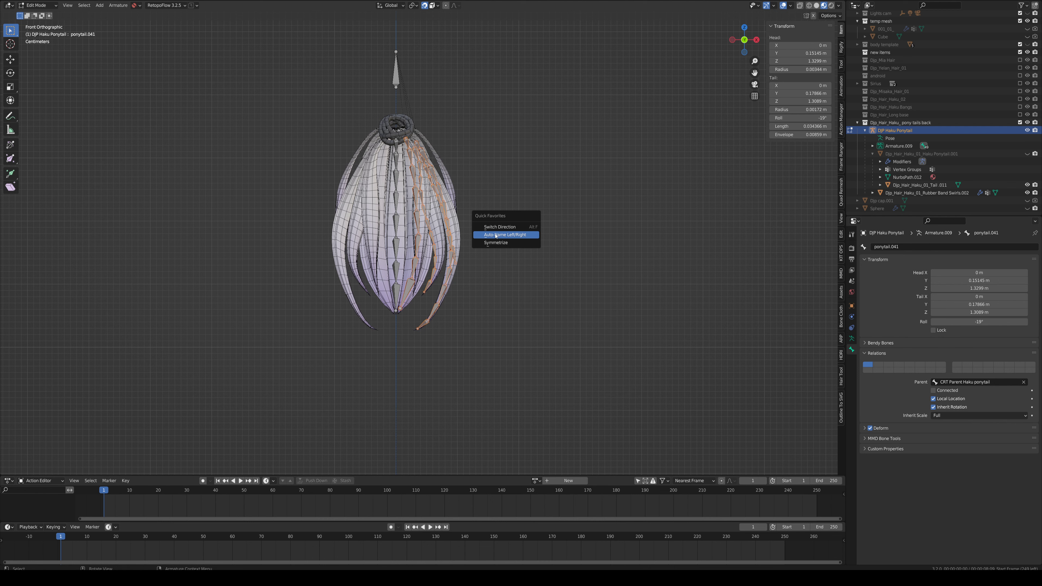
{"action": "left_click", "coordinate": [520, 238]}
{"action": "left_click", "coordinate": [120, 6]}
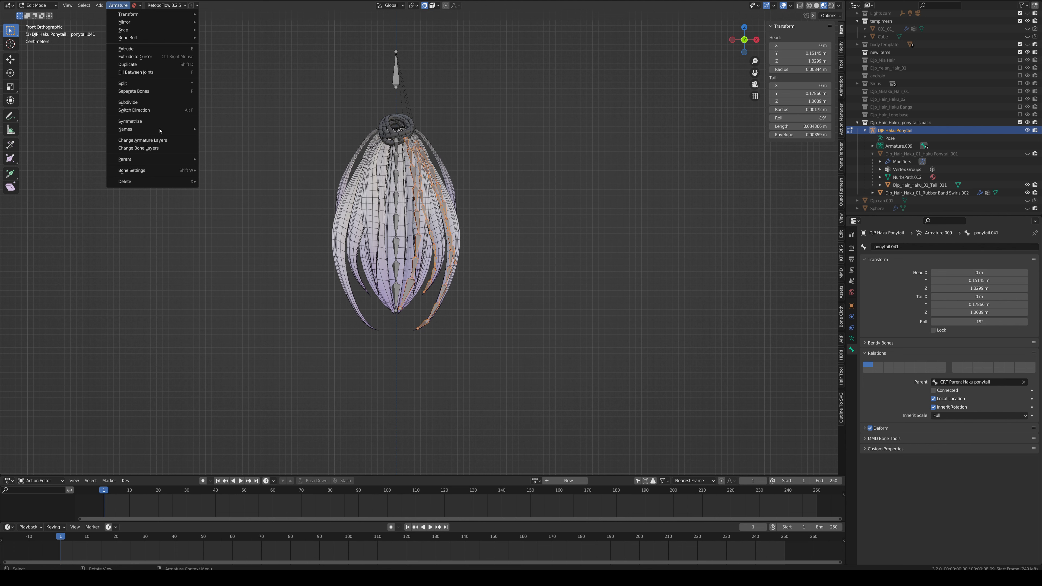
{"action": "mouse_move", "coordinate": [156, 161]}
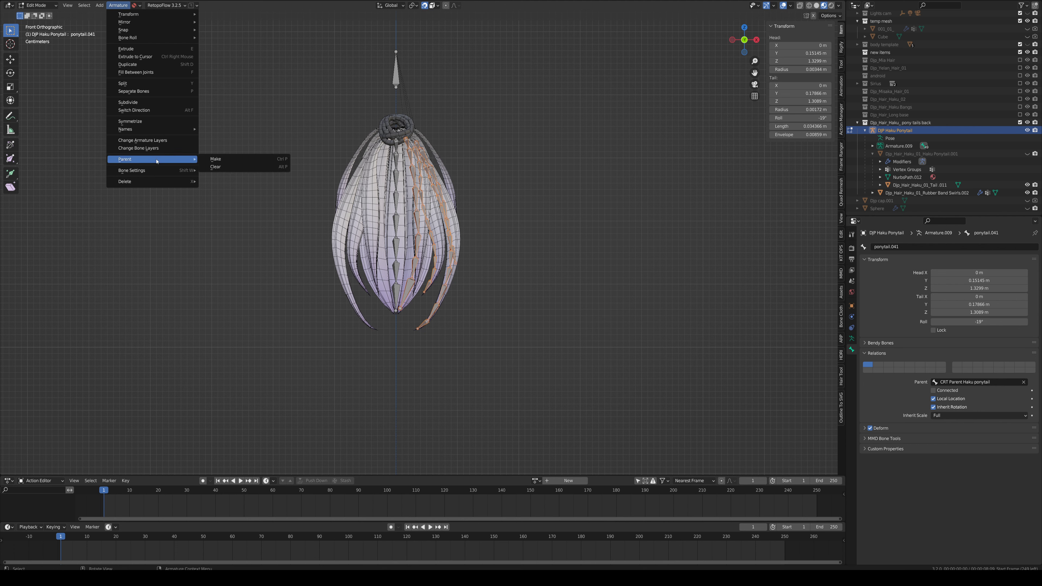
{"action": "mouse_move", "coordinate": [162, 130]}
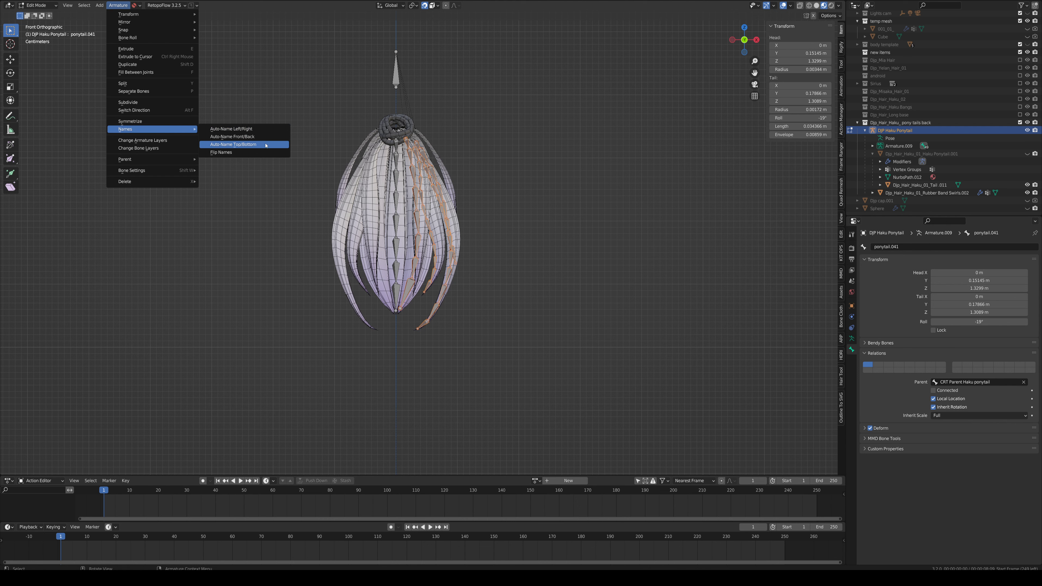
{"action": "left_click", "coordinate": [262, 129]}
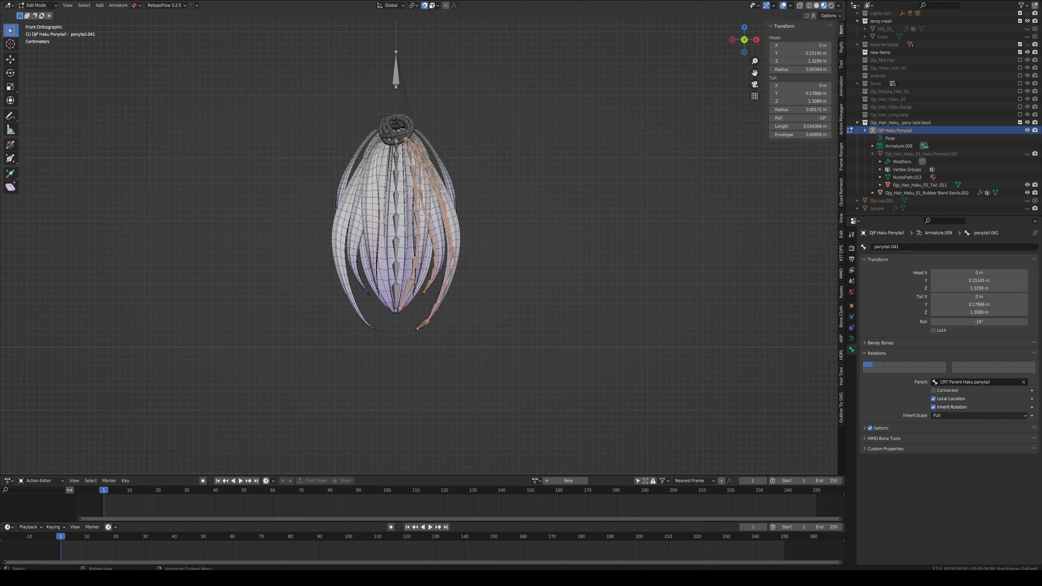
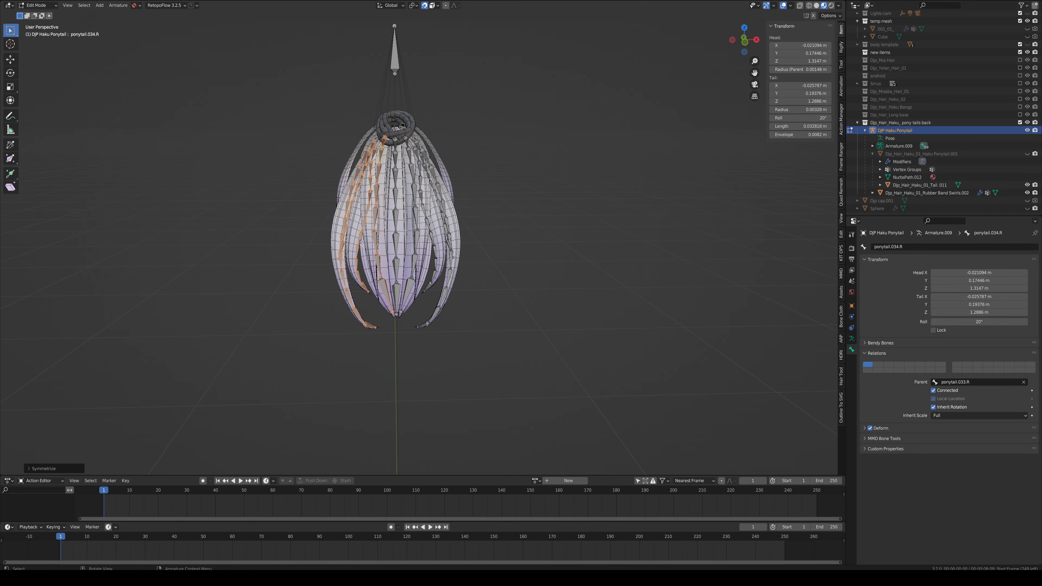
Step: Parent the ponytail hair mesh to the DJP Haku Ponytail armature using Armature Deform With Empty Groups in Object Mode
{"action": "middle_click_drag", "start_coordinate": [361, 245], "coordinate": [406, 209]}
{"action": "scroll", "coordinate": [422, 209], "scroll_direction": "up", "scroll_amount": 2}
{"action": "middle_click_drag", "start_coordinate": [435, 177], "coordinate": [466, 222]}
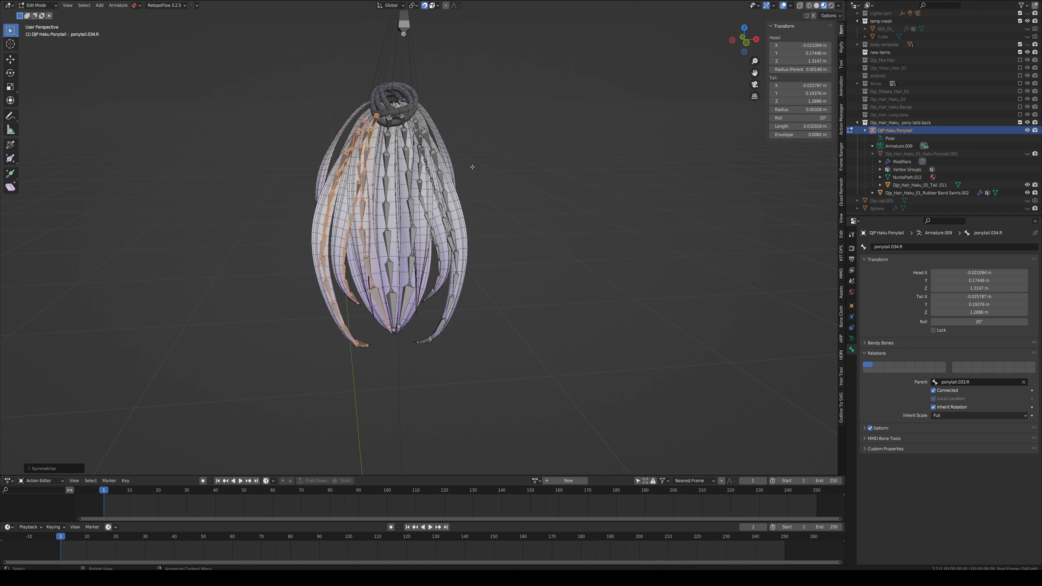
{"action": "key", "text": "Tab"}
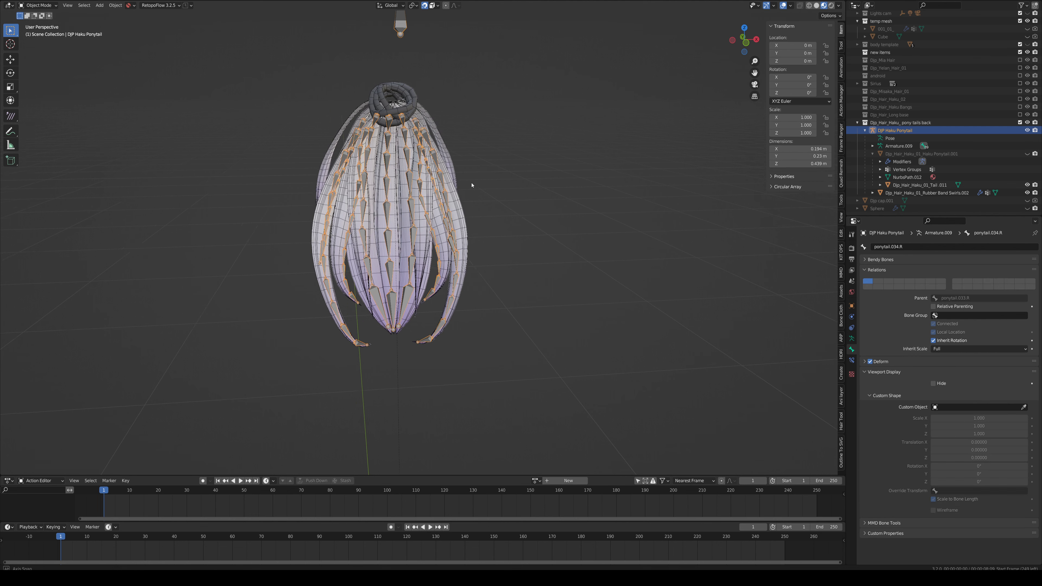
{"action": "middle_click_drag", "start_coordinate": [477, 182], "coordinate": [432, 172]}
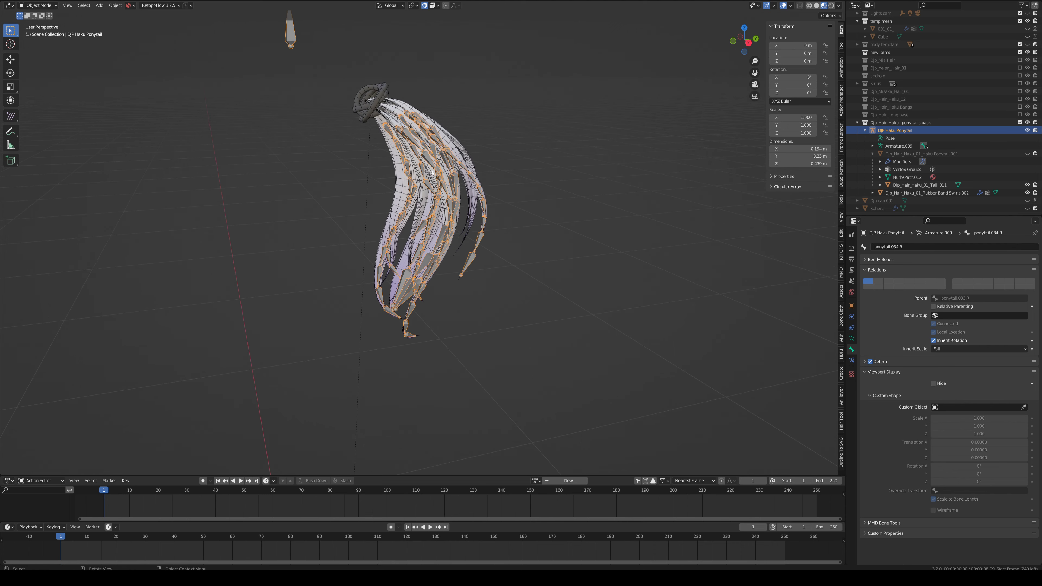
{"action": "left_click", "coordinate": [398, 104]}
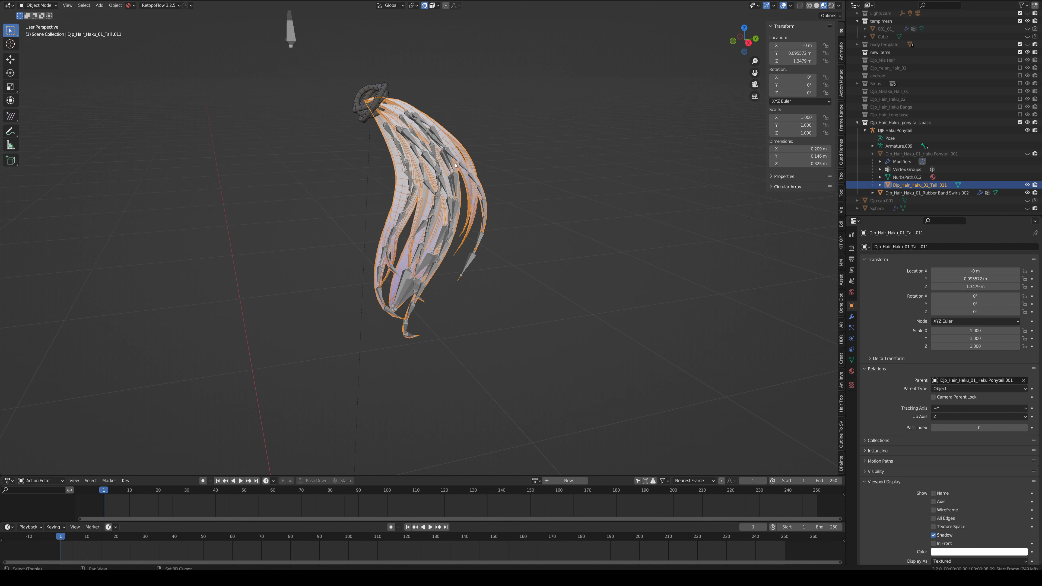
{"action": "left_click", "coordinate": [434, 132], "text": "shift"}
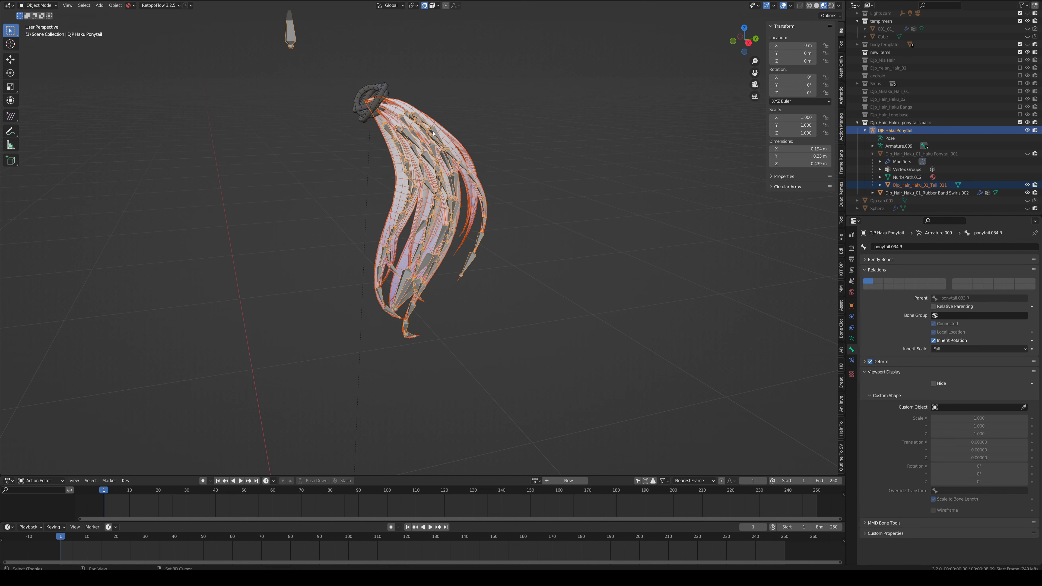
{"action": "middle_click_drag", "start_coordinate": [439, 134], "coordinate": [440, 138]}
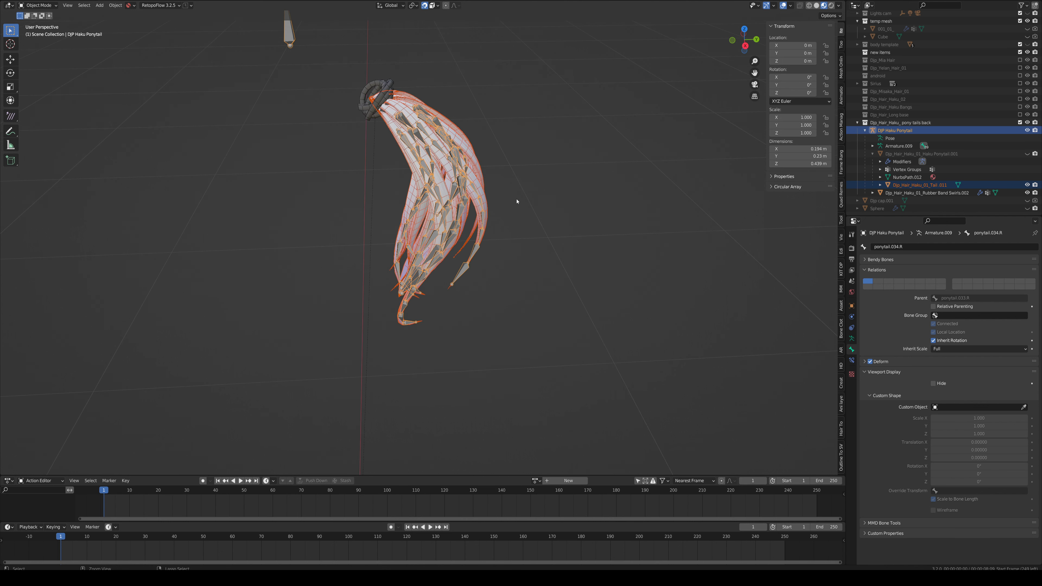
{"action": "key", "text": "ctrl+p"}
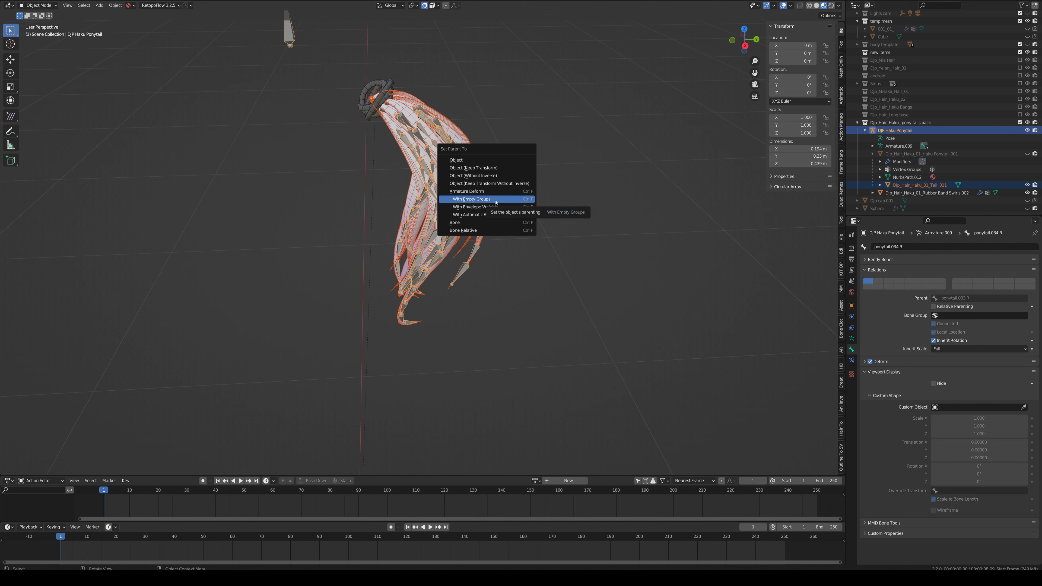
{"action": "left_click", "coordinate": [495, 202]}
Step: Examine the hair mesh's vertex group list for the groups created from the ponytail bones
{"action": "middle_click_drag", "start_coordinate": [538, 221], "coordinate": [512, 214]}
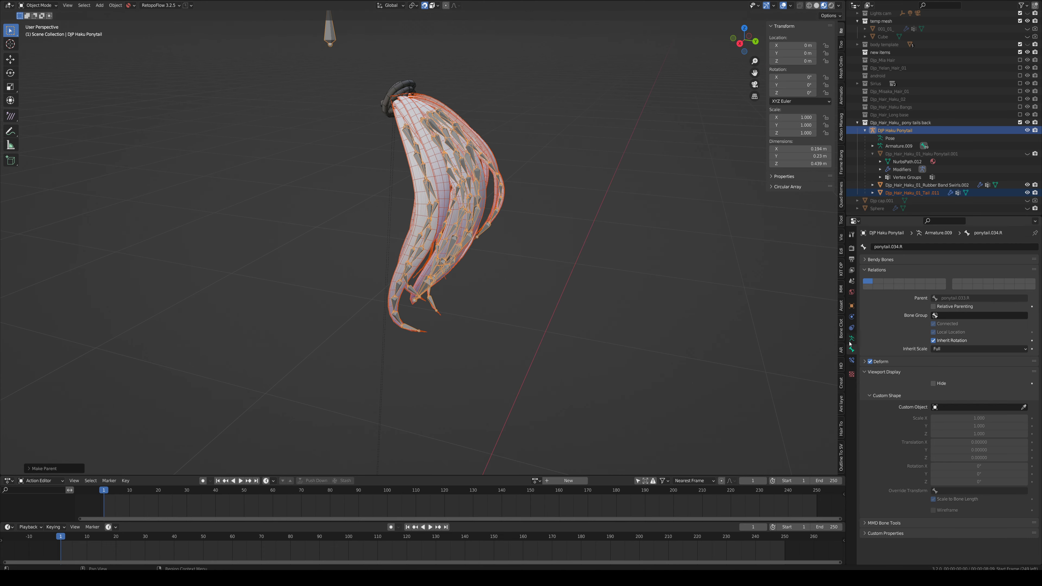
{"action": "left_click", "coordinate": [440, 175]}
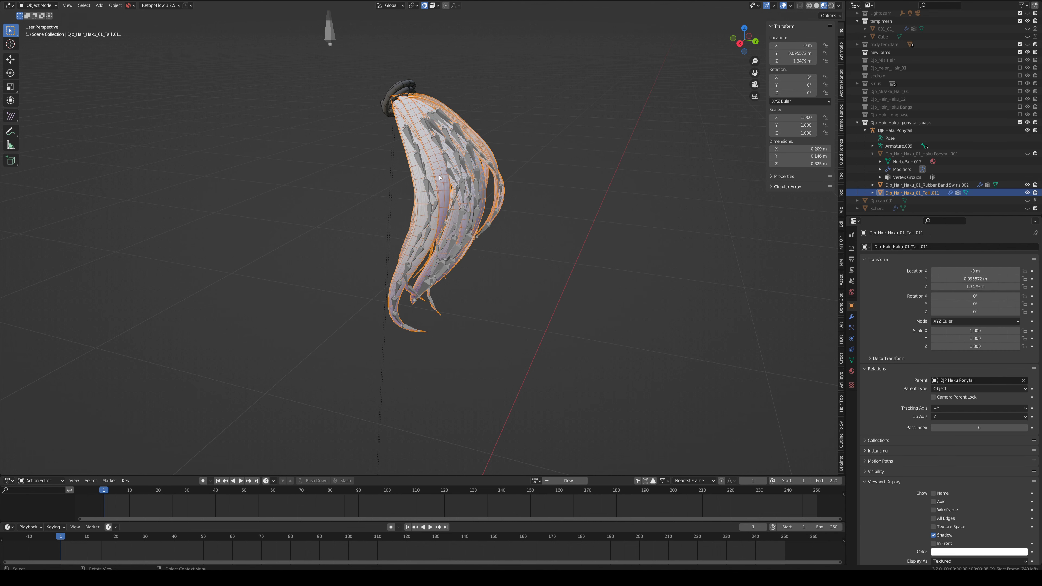
{"action": "left_click", "coordinate": [851, 360]}
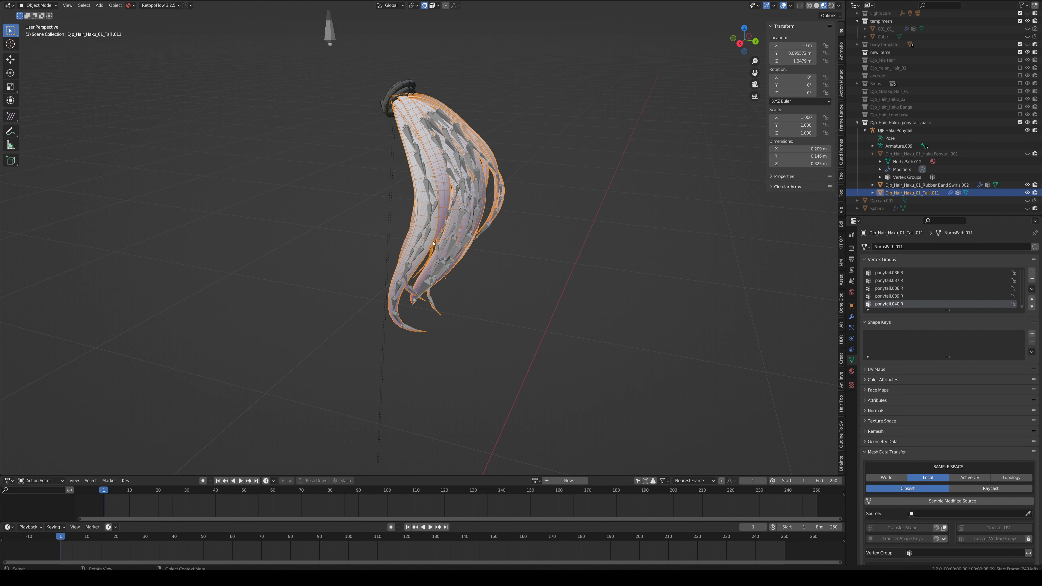
{"action": "middle_click_drag", "start_coordinate": [433, 243], "coordinate": [495, 233]}
{"action": "scroll", "coordinate": [907, 288], "scroll_direction": "up", "scroll_amount": 6}
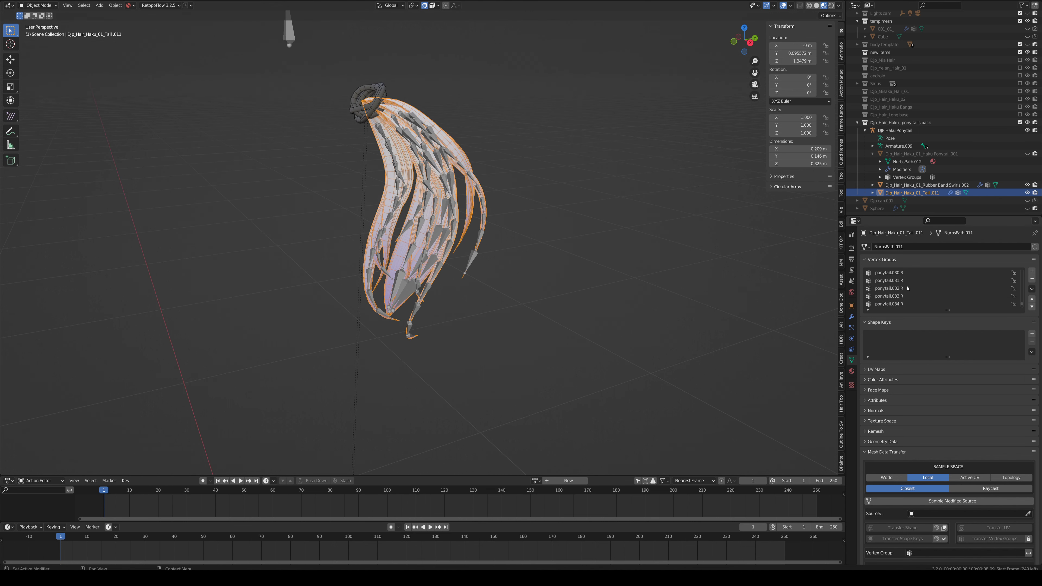
{"action": "scroll", "coordinate": [908, 288], "scroll_direction": "down", "scroll_amount": 3}
{"action": "scroll", "coordinate": [896, 284], "scroll_direction": "down", "scroll_amount": 2}
{"action": "middle_click_drag", "start_coordinate": [528, 230], "coordinate": [441, 196]}
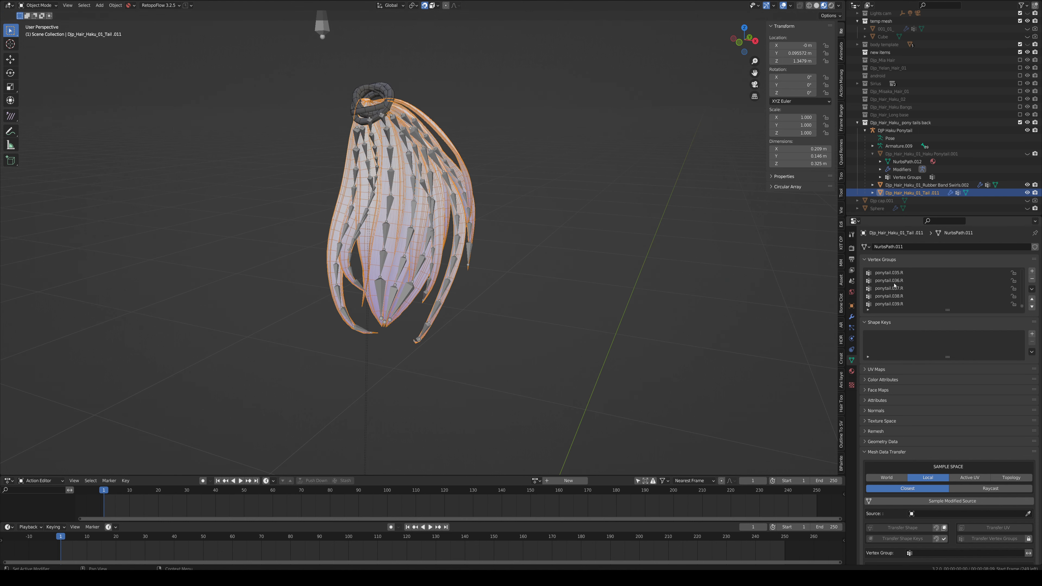
Step: Select the ponytail armature together with the hair mesh as active object and switch to Weight Paint mode
{"action": "mouse_move", "coordinate": [489, 234]}
{"action": "middle_mouse_down"}
{"action": "mouse_move", "coordinate": [502, 217]}
{"action": "mouse_move", "coordinate": [503, 228]}
{"action": "middle_mouse_up"}
{"action": "scroll", "coordinate": [503, 228], "scroll_direction": "up", "scroll_amount": 4}
{"action": "left_click", "coordinate": [516, 210]}
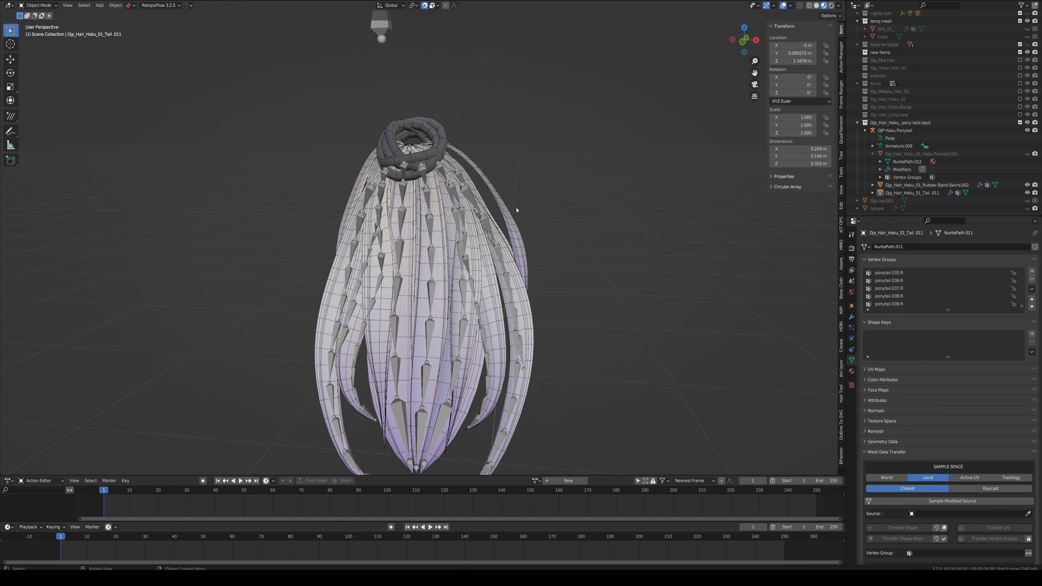
{"action": "left_click", "coordinate": [464, 190]}
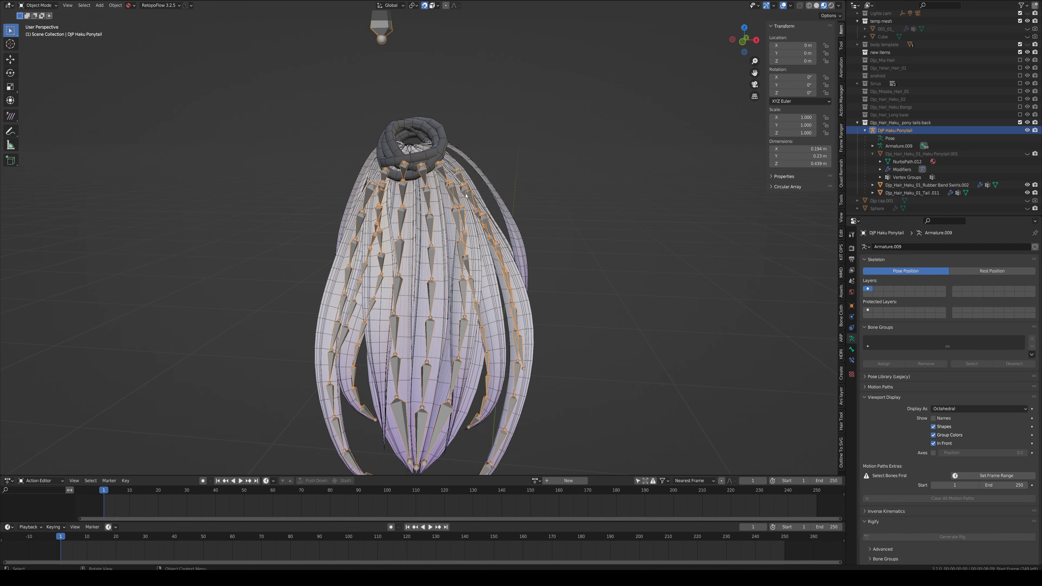
{"action": "left_click", "coordinate": [489, 184], "text": "shift"}
{"action": "key", "text": "ctrl+Tab"}
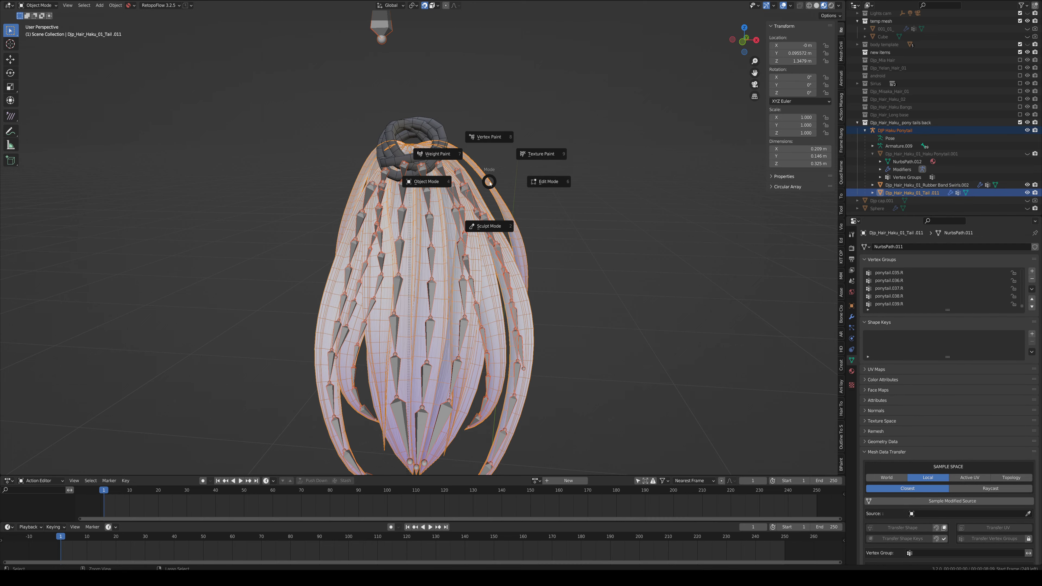
{"action": "left_click", "coordinate": [436, 154]}
Step: Paint weight 1.000 for the side strand's top bone ponytail.012.L over the upper part of that strand
{"action": "mouse_move", "coordinate": [437, 155]}
{"action": "middle_mouse_down"}
{"action": "mouse_move", "coordinate": [509, 162]}
{"action": "mouse_move", "coordinate": [472, 164]}
{"action": "mouse_move", "coordinate": [484, 188]}
{"action": "mouse_move", "coordinate": [427, 192]}
{"action": "mouse_move", "coordinate": [377, 258]}
{"action": "middle_mouse_up"}
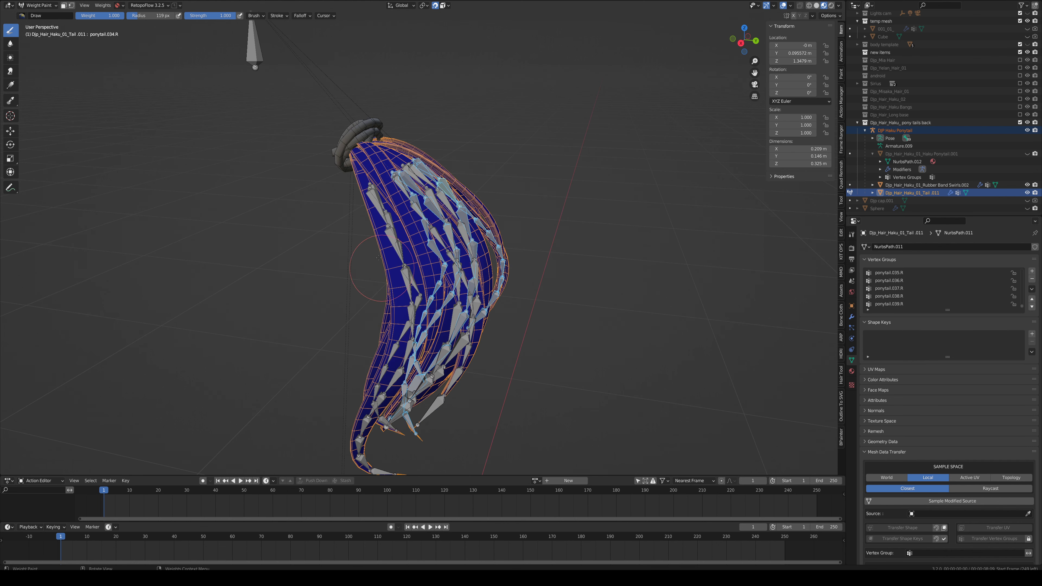
{"action": "left_click", "coordinate": [375, 203], "text": "ctrl"}
{"action": "mouse_move", "coordinate": [374, 203]}
{"action": "middle_mouse_down"}
{"action": "mouse_move", "coordinate": [461, 208]}
{"action": "mouse_move", "coordinate": [371, 210]}
{"action": "middle_mouse_up"}
{"action": "mouse_move", "coordinate": [369, 172]}
{"action": "left_mouse_down"}
{"action": "mouse_move", "coordinate": [344, 217]}
{"action": "mouse_move", "coordinate": [390, 189]}
{"action": "left_mouse_up"}
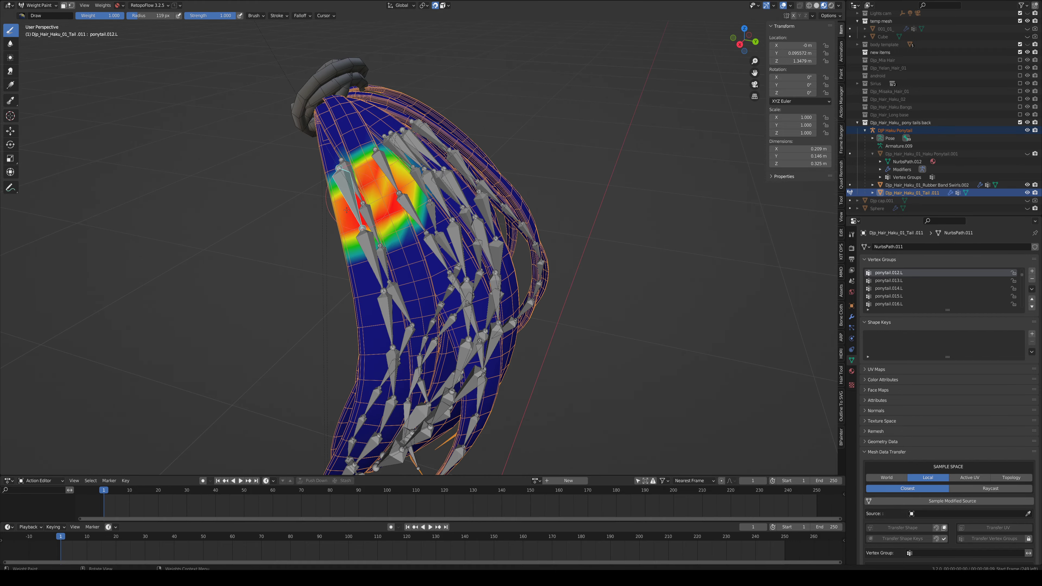
Step: Examine the painted weights of ponytail.012.L around the ponytail, and undo that paint on the hair mesh
{"action": "middle_click_drag", "start_coordinate": [404, 207], "coordinate": [533, 181]}
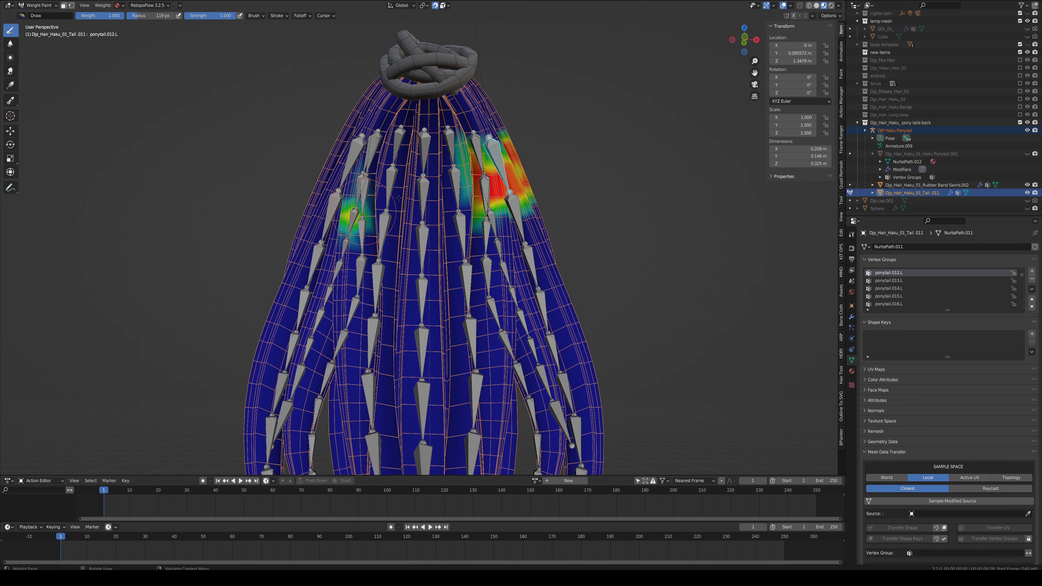
{"action": "mouse_move", "coordinate": [529, 196]}
{"action": "middle_mouse_down"}
{"action": "mouse_move", "coordinate": [440, 212]}
{"action": "mouse_move", "coordinate": [529, 209]}
{"action": "middle_mouse_up"}
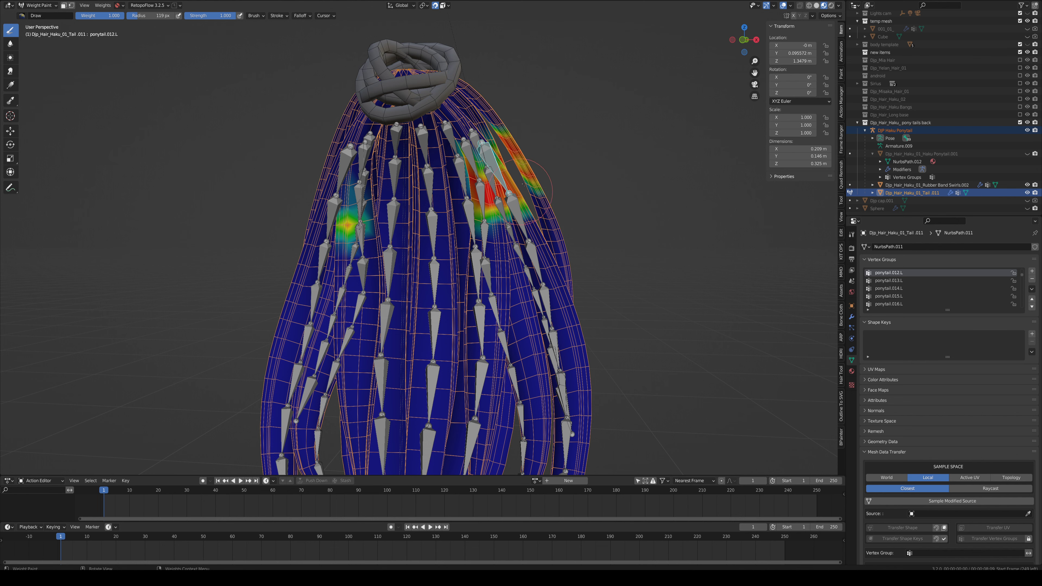
{"action": "mouse_move", "coordinate": [443, 215]}
{"action": "middle_mouse_down"}
{"action": "mouse_move", "coordinate": [539, 192]}
{"action": "mouse_move", "coordinate": [440, 206]}
{"action": "mouse_move", "coordinate": [465, 220]}
{"action": "mouse_move", "coordinate": [490, 214]}
{"action": "middle_mouse_up"}
{"action": "key", "text": "ctrl+z"}
{"action": "scroll", "coordinate": [465, 220], "scroll_direction": "up", "scroll_amount": 2}
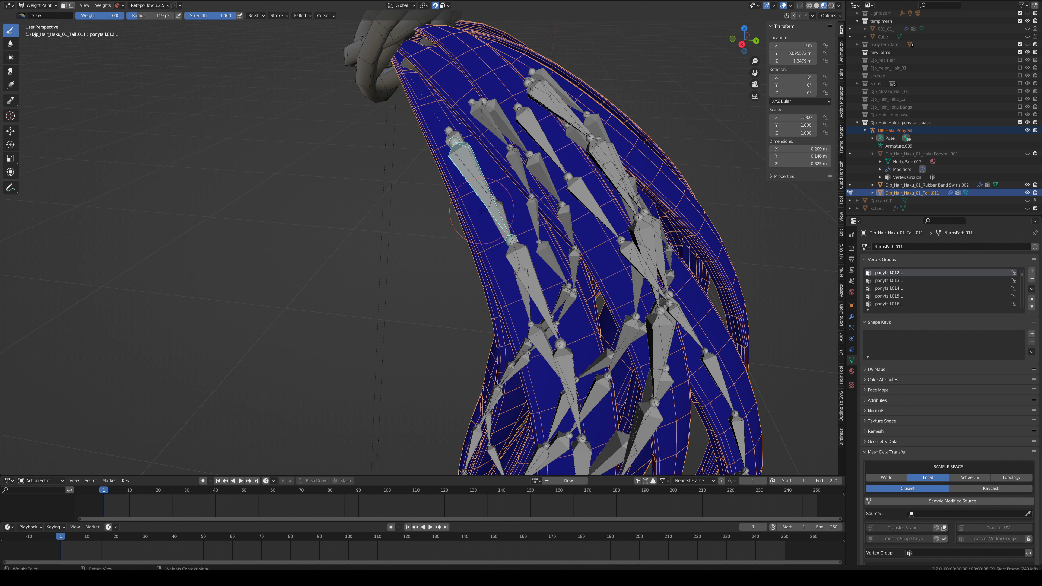
Step: In Edit Mode with solid shading, select the face loops around the upper side strand and assign them to ponytail.012.L with weight 1.000
{"action": "key", "text": "Tab"}
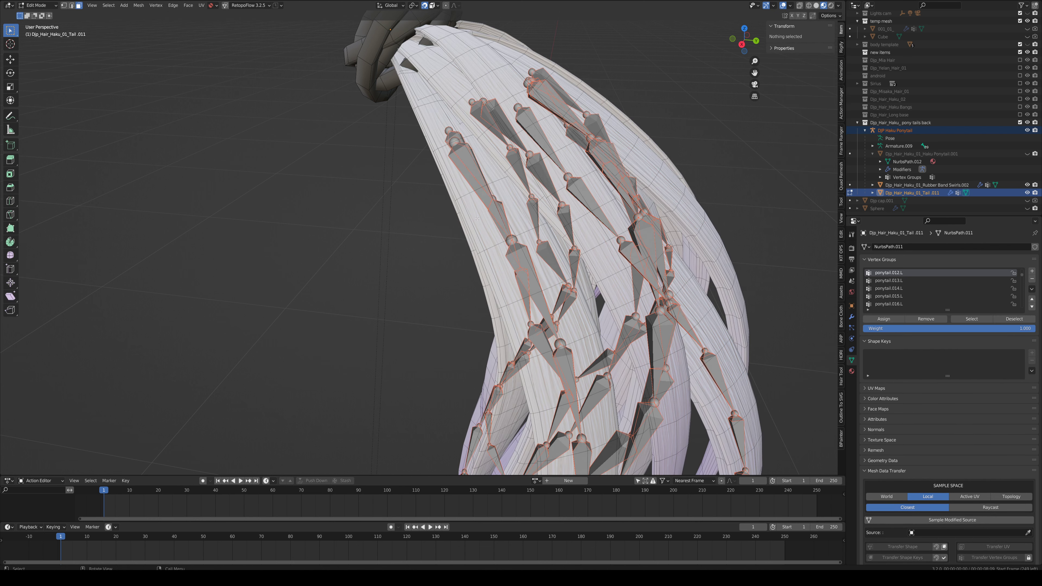
{"action": "left_click", "coordinate": [477, 219]}
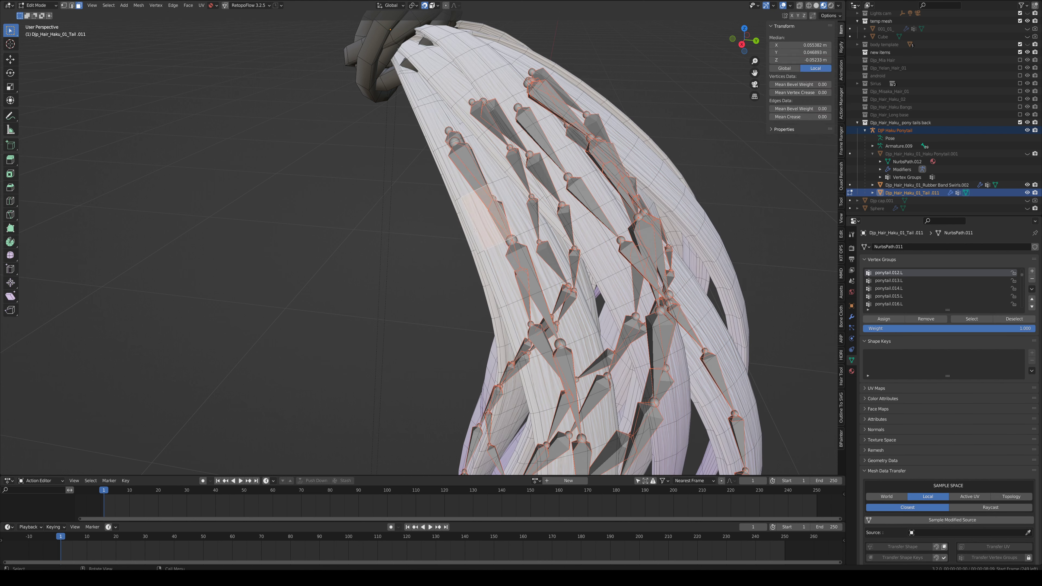
{"action": "left_click", "coordinate": [816, 5]}
{"action": "middle_click_drag", "start_coordinate": [542, 192], "coordinate": [552, 191]}
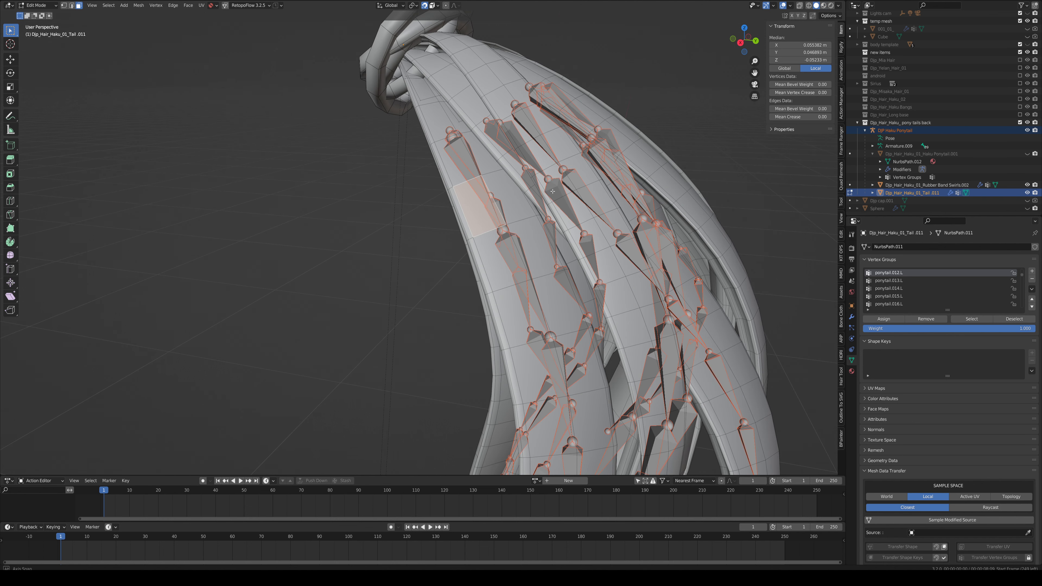
{"action": "left_click", "coordinate": [496, 201]}
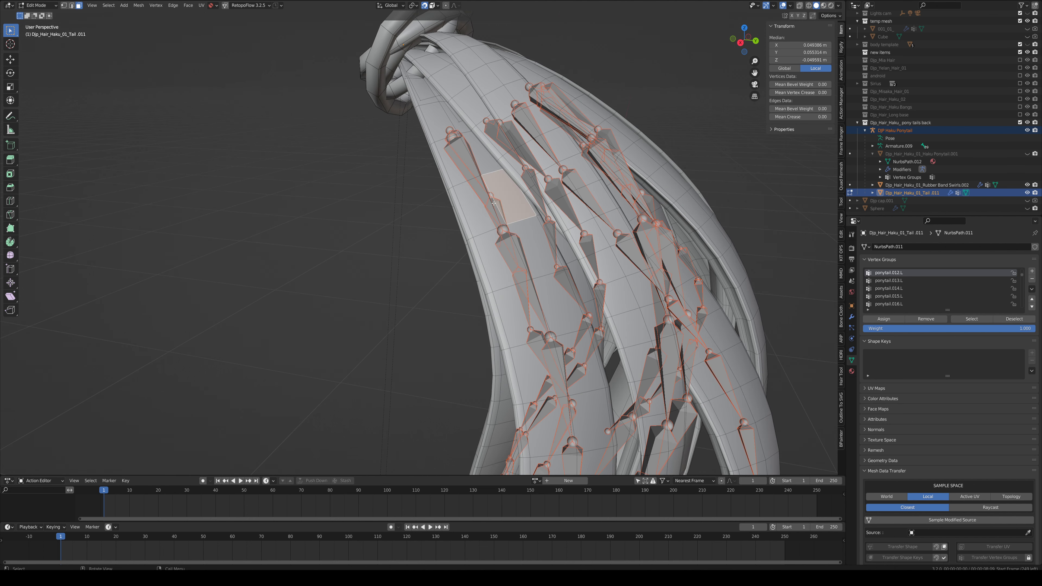
{"action": "left_click", "coordinate": [495, 208], "text": "shift"}
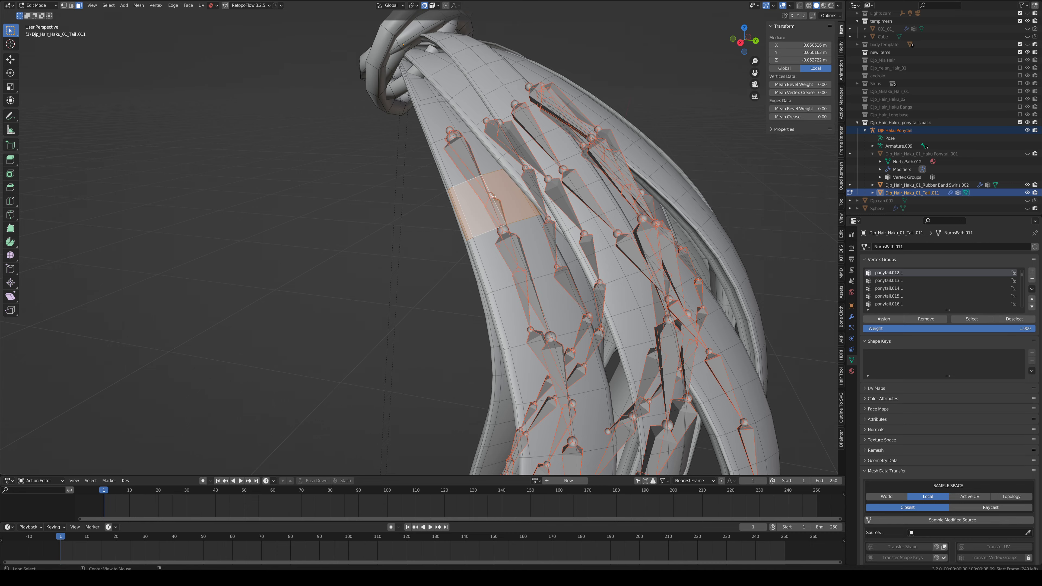
{"action": "left_click", "coordinate": [494, 196], "text": "alt"}
{"action": "middle_click_drag", "start_coordinate": [493, 196], "coordinate": [464, 177]}
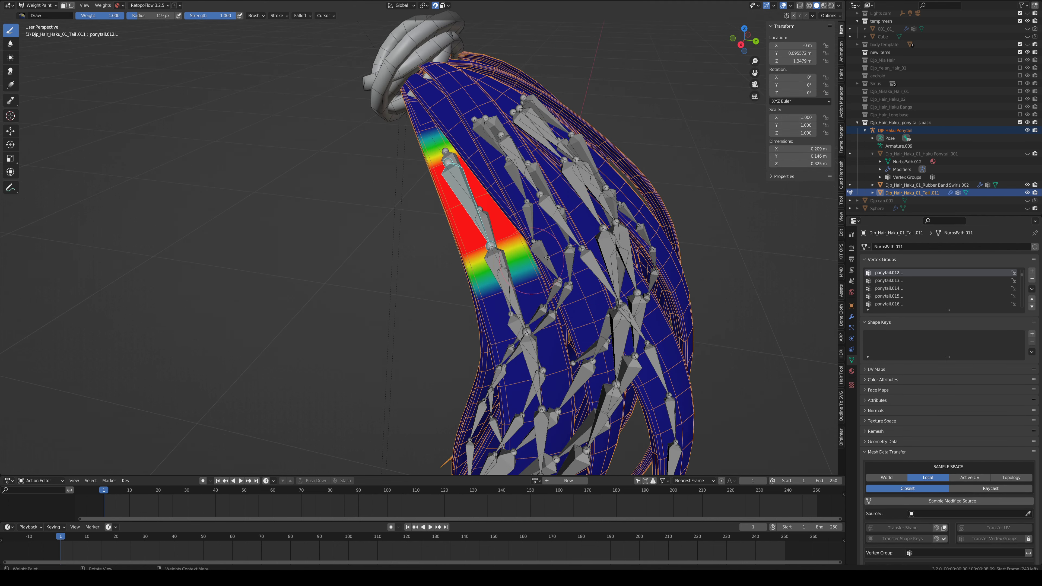
Step: Test how the upper side strand deforms by rotating bone ponytail.012.L in Weight Paint mode, keeping its rest pose
{"action": "key", "text": "r"}
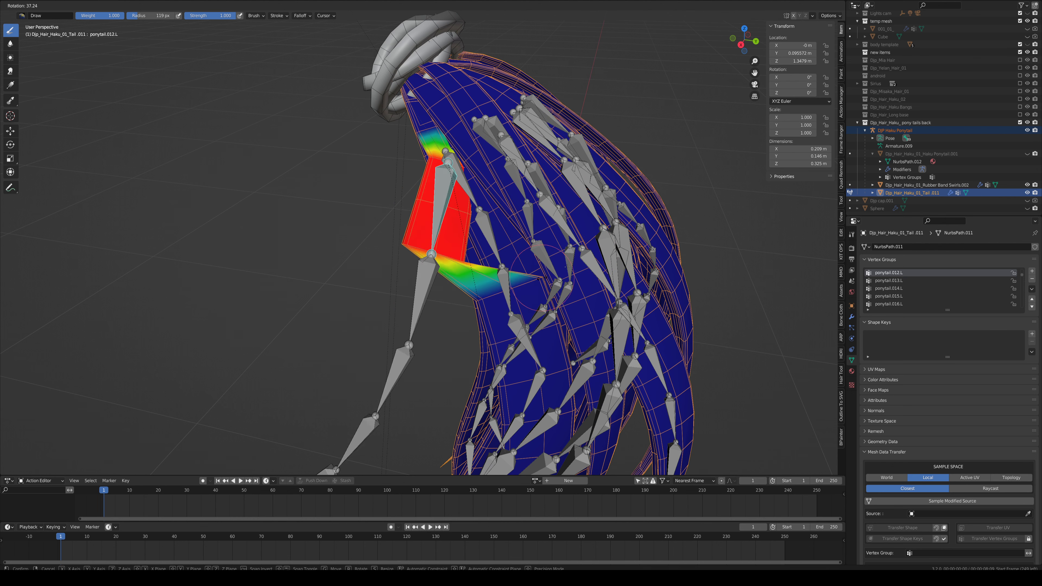
{"action": "key", "text": "Escape"}
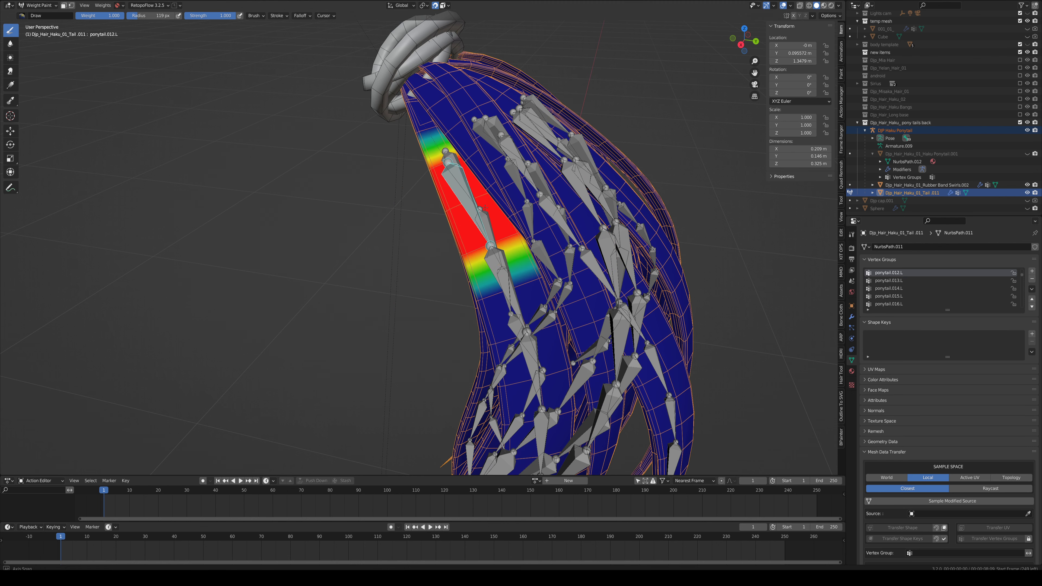
{"action": "middle_click_drag", "start_coordinate": [462, 236], "coordinate": [478, 236]}
{"action": "key", "text": "r"}
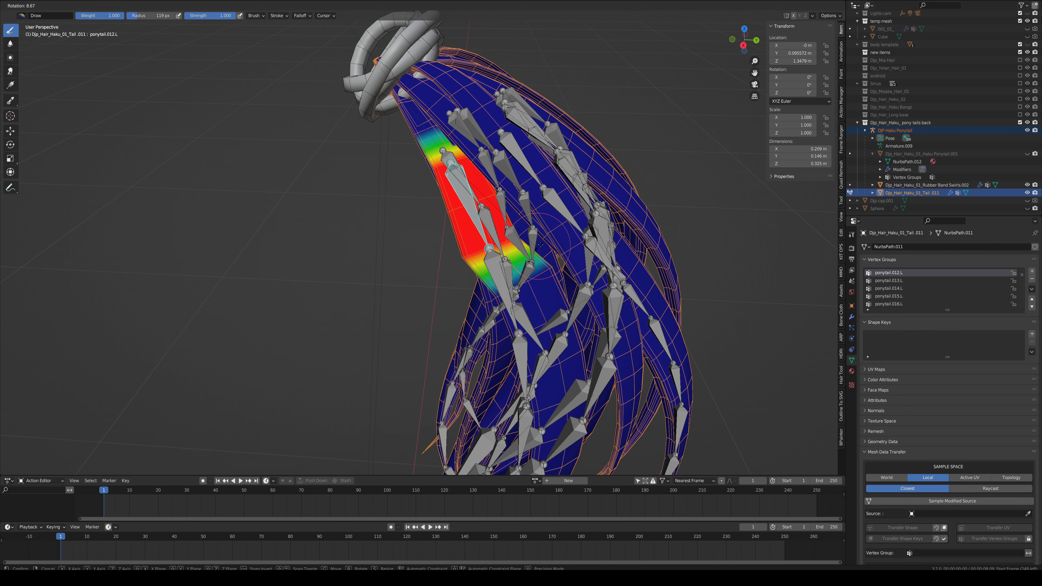
{"action": "left_click", "coordinate": [500, 242]}
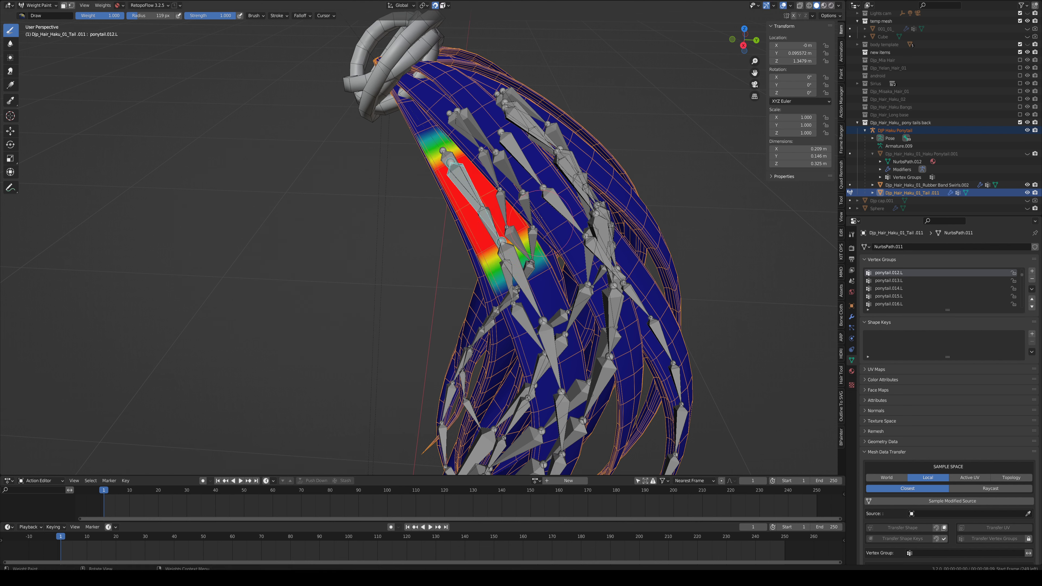
Step: Apply Smooth three times to the ponytail.012.L vertex weights on the side strand
{"action": "key", "text": "q"}
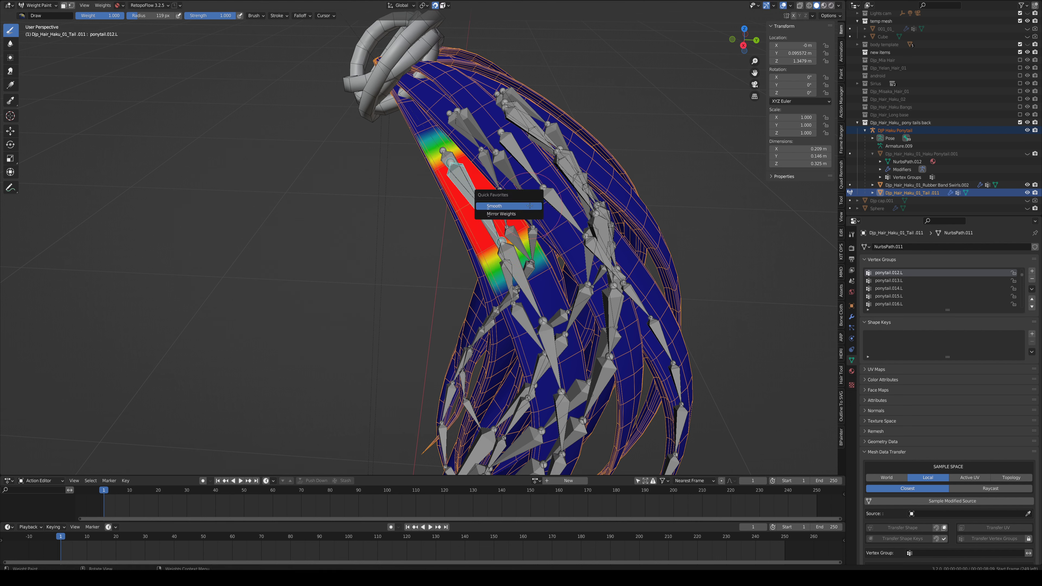
{"action": "left_click", "coordinate": [499, 205]}
{"action": "key", "text": "q"}
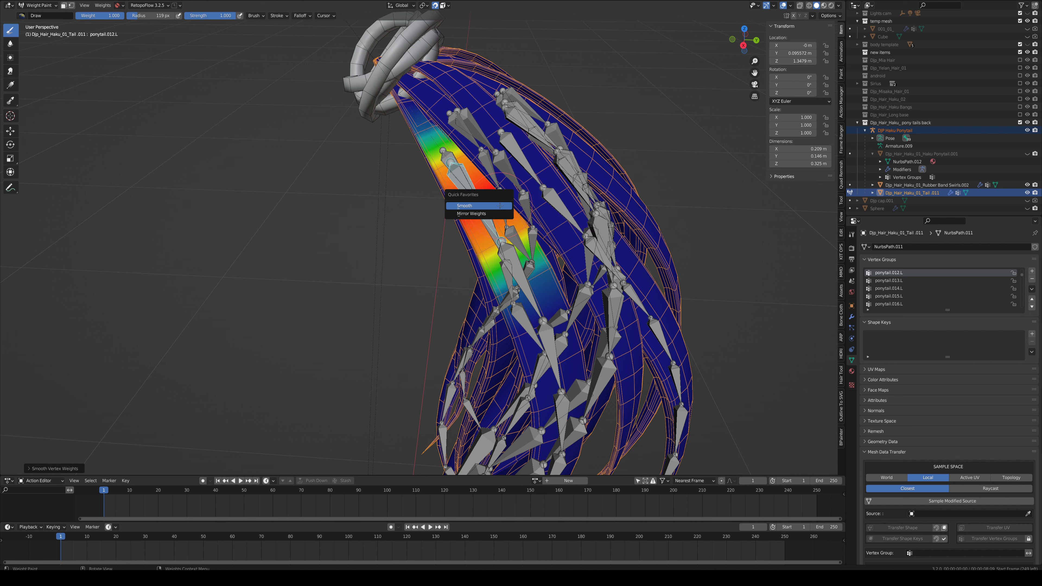
{"action": "left_click", "coordinate": [500, 206]}
{"action": "key", "text": "q"}
{"action": "left_click", "coordinate": [499, 206]}
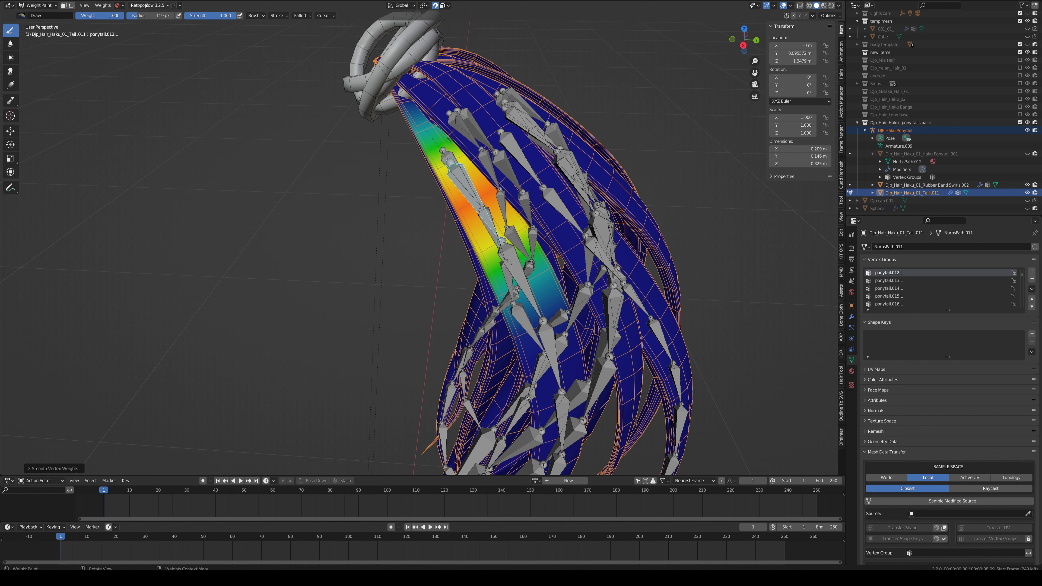
Step: Look up the Quick Favorites option for the Smooth weights command
{"action": "left_click", "coordinate": [106, 6]}
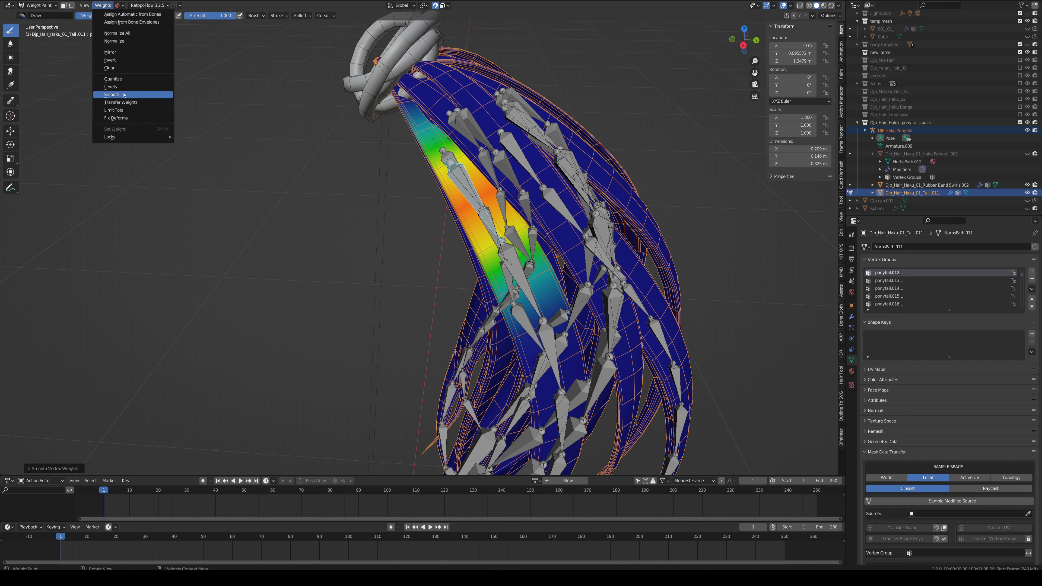
{"action": "right_click", "coordinate": [142, 95]}
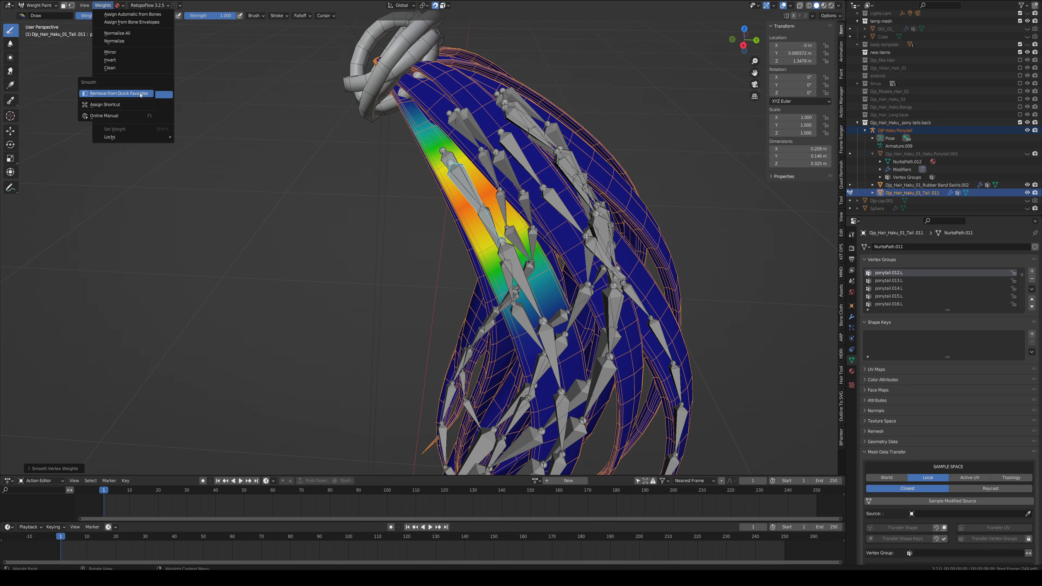
Step: Mirror the ponytail.012.L weights to the opposite side of the mesh and make ponytail.012.L active again
{"action": "middle_click_drag", "start_coordinate": [550, 211], "coordinate": [527, 225]}
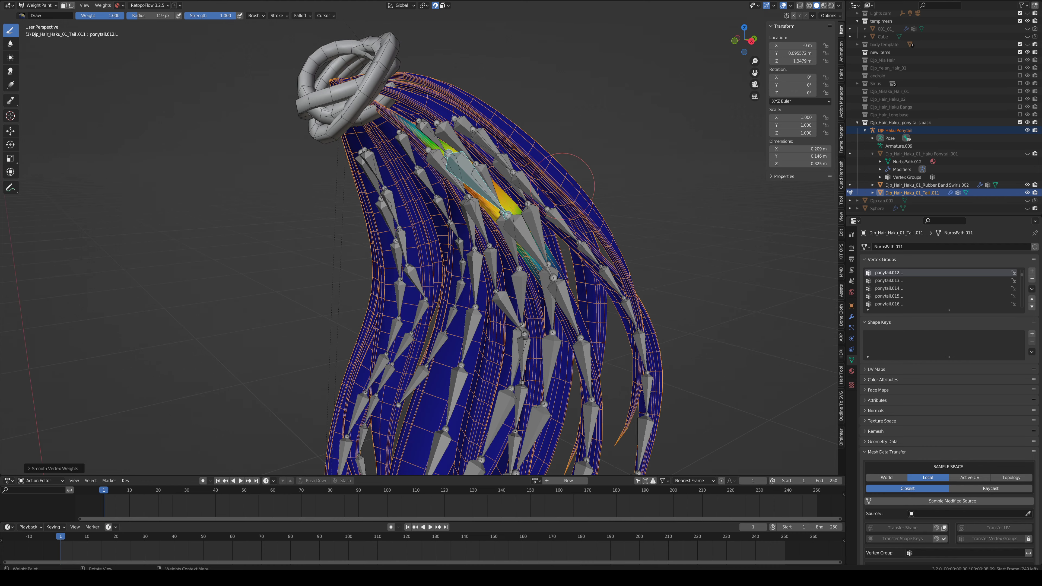
{"action": "middle_click_drag", "start_coordinate": [560, 187], "coordinate": [494, 221]}
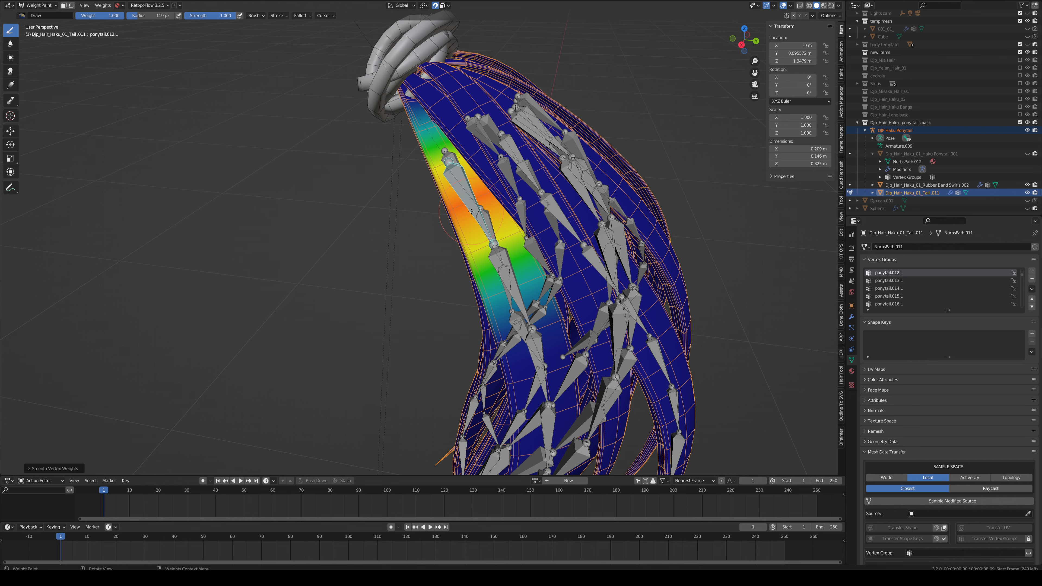
{"action": "middle_click_drag", "start_coordinate": [471, 211], "coordinate": [531, 207]}
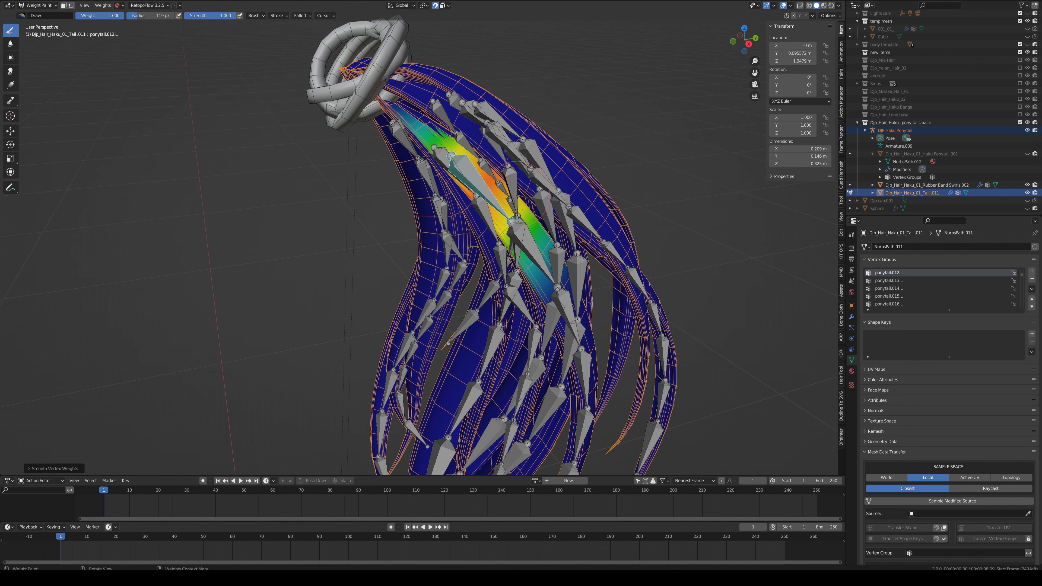
{"action": "key", "text": "q"}
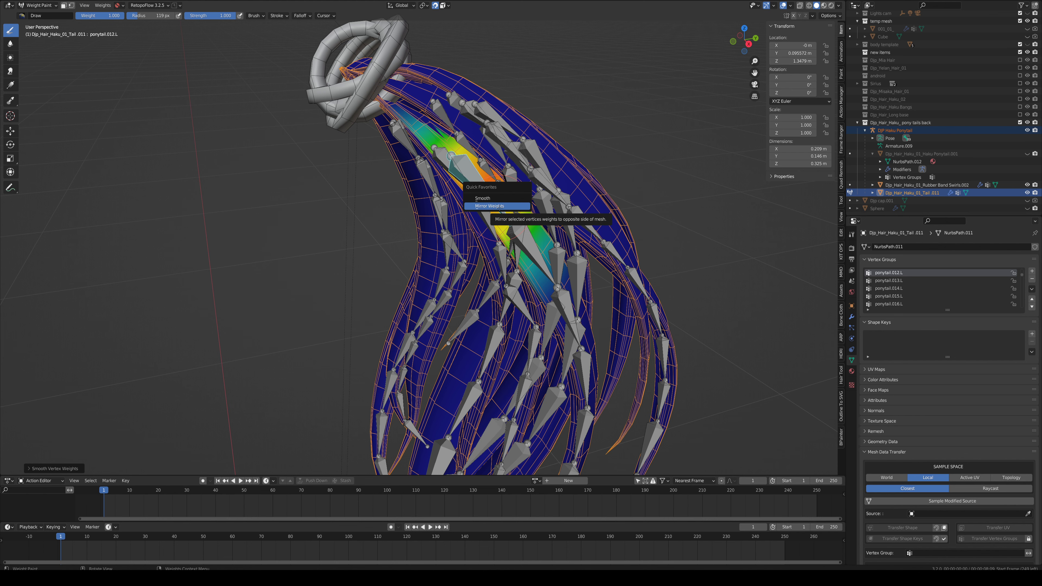
{"action": "left_click", "coordinate": [500, 207]}
{"action": "mouse_move", "coordinate": [444, 212]}
{"action": "middle_mouse_down"}
{"action": "mouse_move", "coordinate": [539, 193]}
{"action": "mouse_move", "coordinate": [262, 197]}
{"action": "mouse_move", "coordinate": [337, 173]}
{"action": "mouse_move", "coordinate": [441, 197]}
{"action": "mouse_move", "coordinate": [562, 186]}
{"action": "middle_mouse_up"}
{"action": "left_click", "coordinate": [447, 195], "text": "ctrl"}
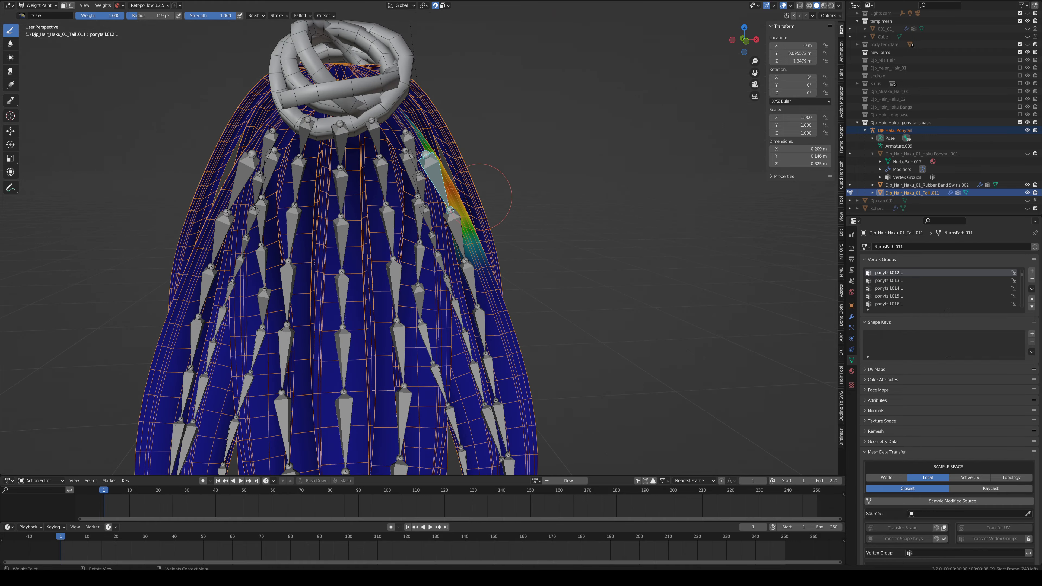
Step: Select the ponytail.013.L bone and assign the two face loops around it to its vertex group at weight 1.000
{"action": "mouse_move", "coordinate": [470, 211]}
{"action": "middle_mouse_down"}
{"action": "mouse_move", "coordinate": [242, 193]}
{"action": "mouse_move", "coordinate": [300, 205]}
{"action": "mouse_move", "coordinate": [315, 183]}
{"action": "mouse_move", "coordinate": [594, 197]}
{"action": "middle_mouse_up"}
{"action": "left_click", "coordinate": [574, 202], "text": "ctrl"}
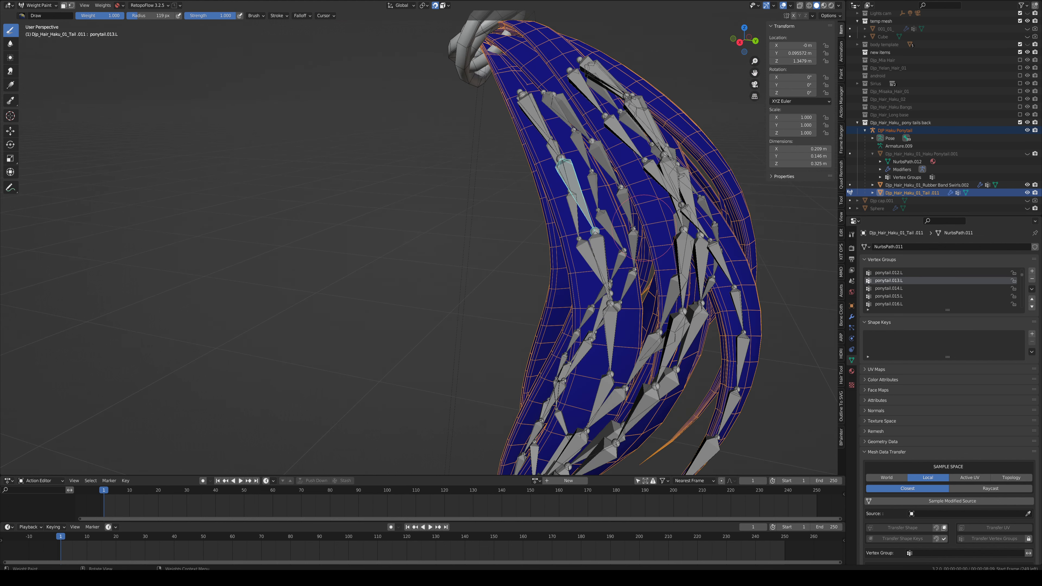
{"action": "scroll", "coordinate": [578, 217], "scroll_direction": "up", "scroll_amount": 4}
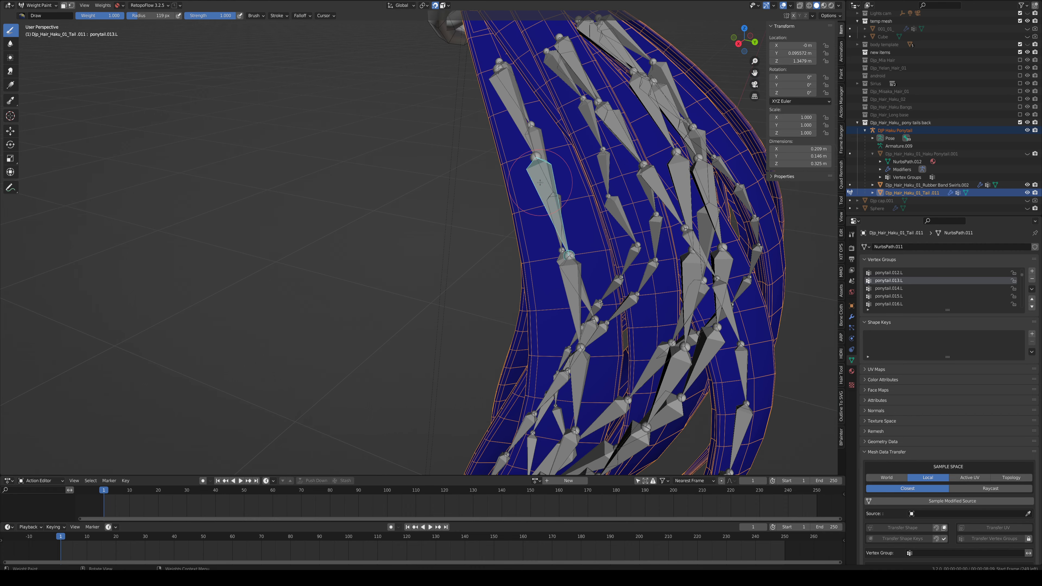
{"action": "key", "text": "Tab"}
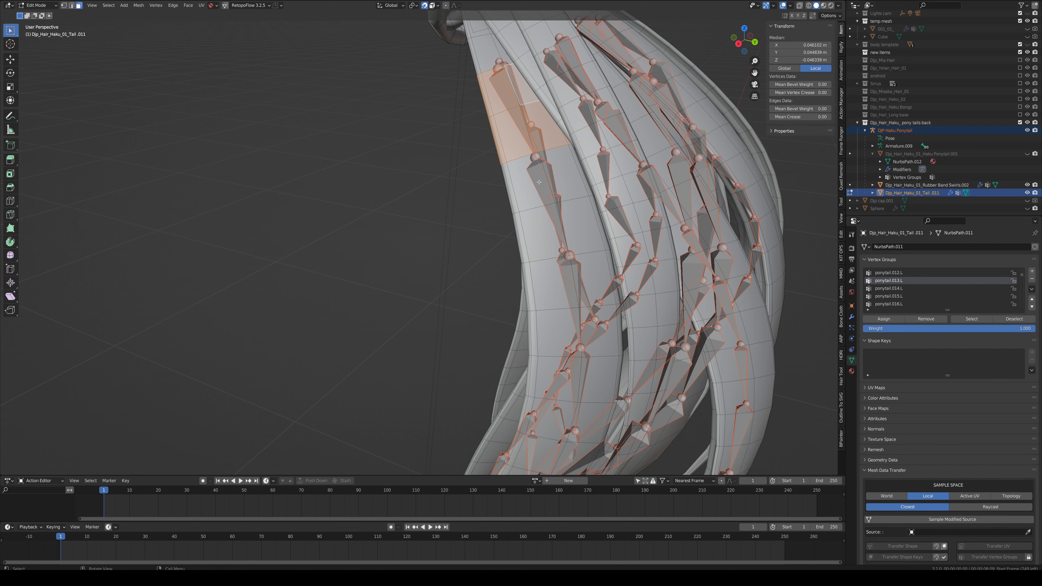
{"action": "left_click", "coordinate": [538, 182]}
{"action": "left_click", "coordinate": [547, 183], "text": "alt"}
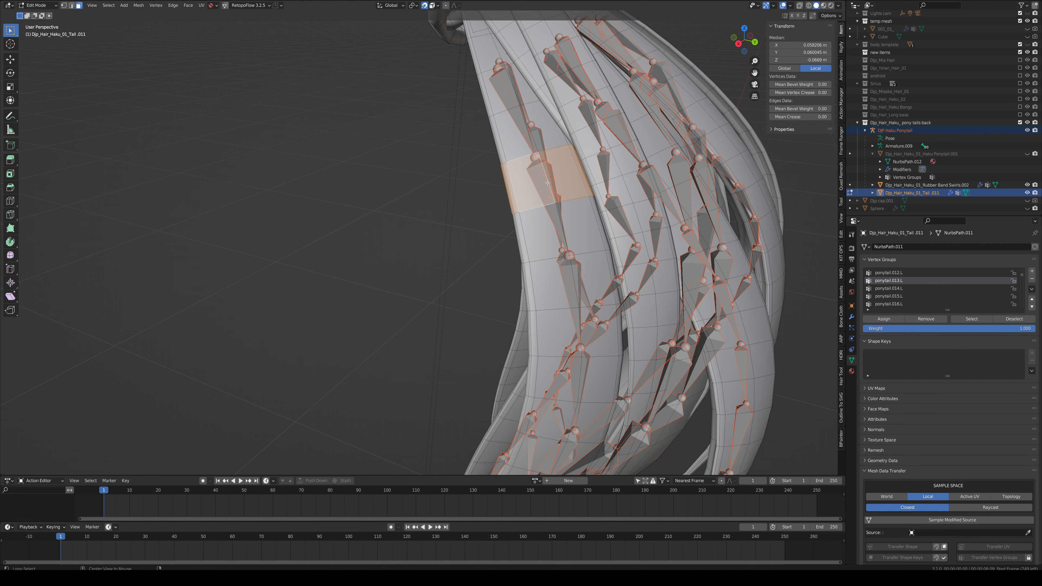
{"action": "left_click", "coordinate": [555, 226], "text": "alt+shift"}
{"action": "left_click", "coordinate": [891, 322]}
{"action": "key", "text": "Tab"}
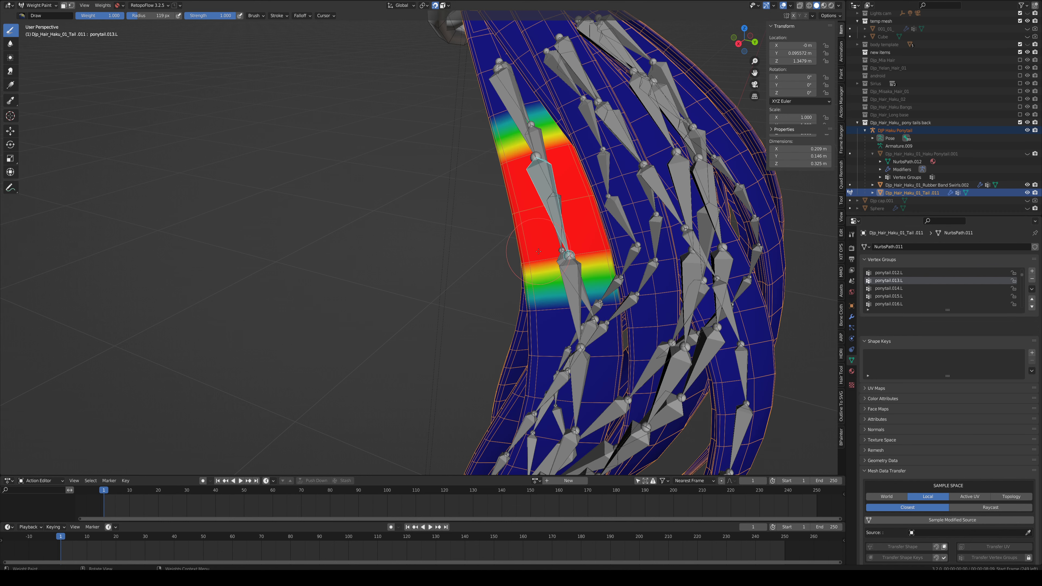
Step: Smooth the ponytail.013.L weights three times and mirror them to the opposite side
{"action": "right_click", "coordinate": [513, 242]}
{"action": "left_click", "coordinate": [517, 242]}
{"action": "right_click", "coordinate": [517, 242]}
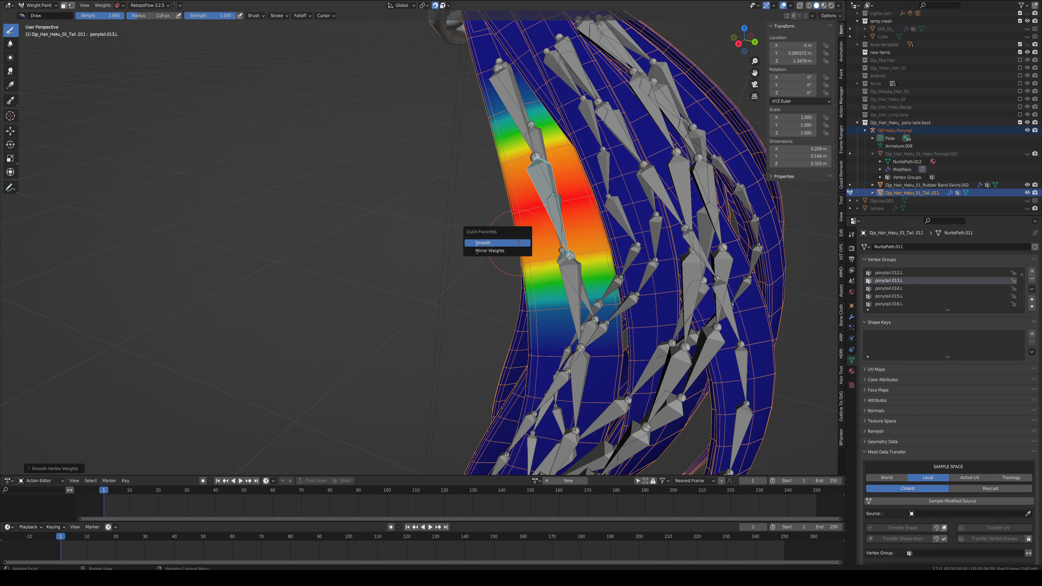
{"action": "left_click", "coordinate": [518, 242]}
{"action": "right_click", "coordinate": [518, 242]}
{"action": "left_click", "coordinate": [518, 242]}
{"action": "right_click", "coordinate": [518, 242]}
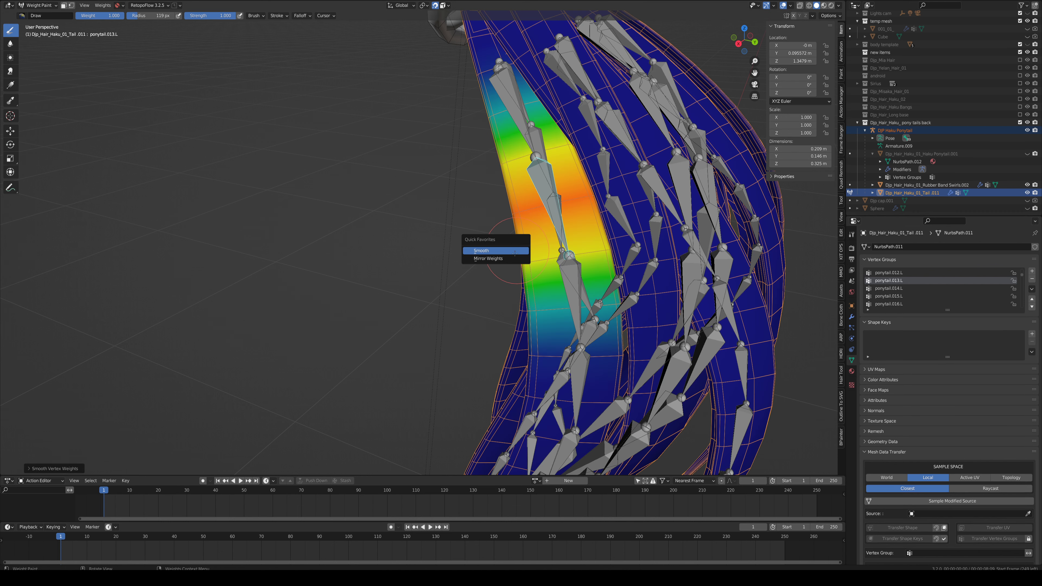
{"action": "left_click", "coordinate": [498, 257]}
Step: Select the ponytail.014.L bone and assign the two face loops around it to its vertex group at weight 1.000
{"action": "middle_click_drag", "start_coordinate": [503, 266], "coordinate": [491, 227], "text": "shift"}
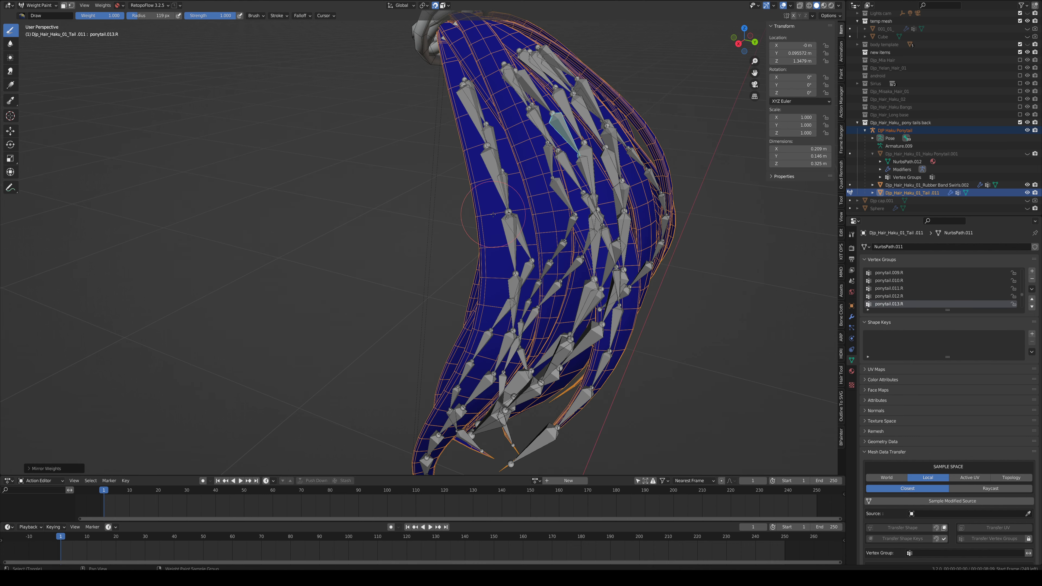
{"action": "left_click", "coordinate": [509, 233], "text": "ctrl"}
{"action": "key", "text": "Tab"}
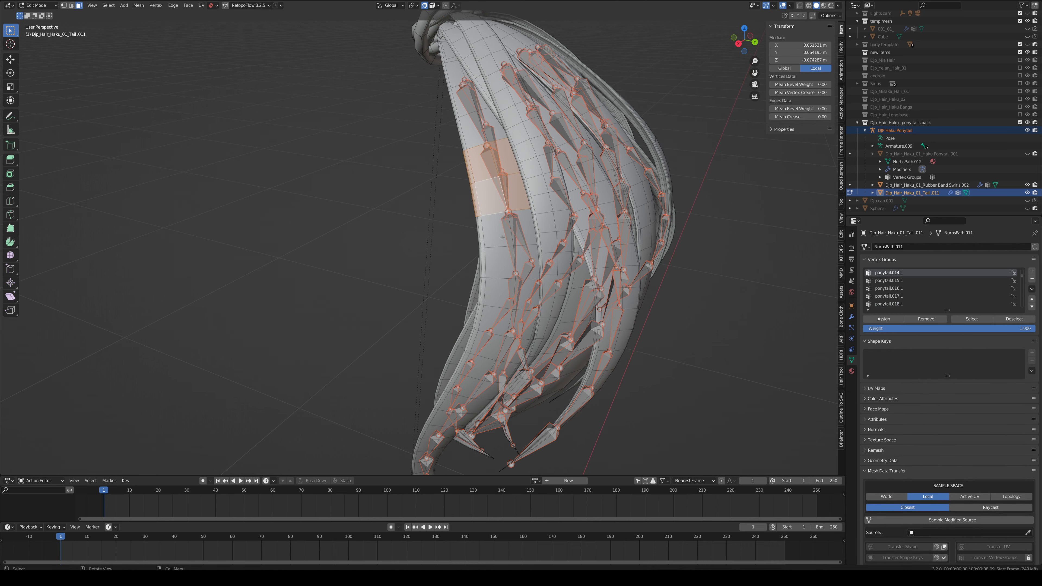
{"action": "left_click", "coordinate": [509, 234], "text": "alt"}
{"action": "left_click", "coordinate": [509, 257], "text": "alt+shift"}
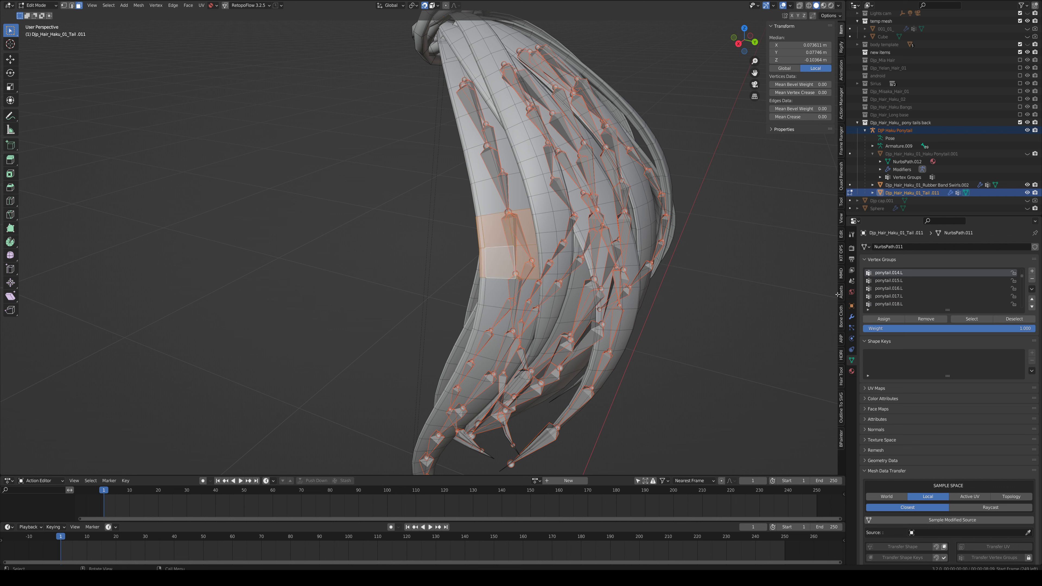
{"action": "key", "text": "Tab"}
Step: Mirror the unsmoothed ponytail.014.L weights to the opposite side and make the ponytail.014.L bone active again
{"action": "key", "text": "q"}
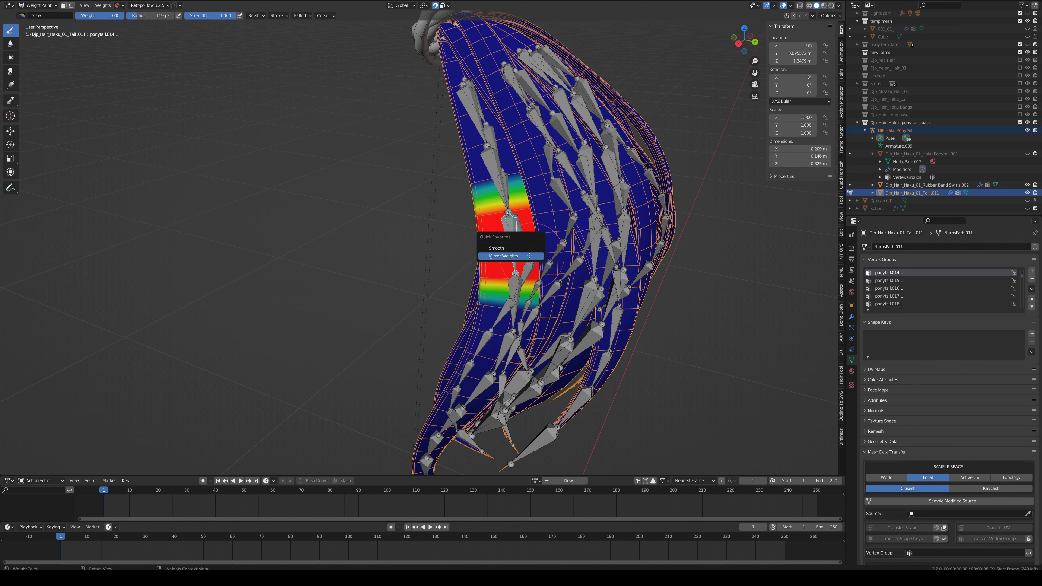
{"action": "left_click", "coordinate": [510, 252]}
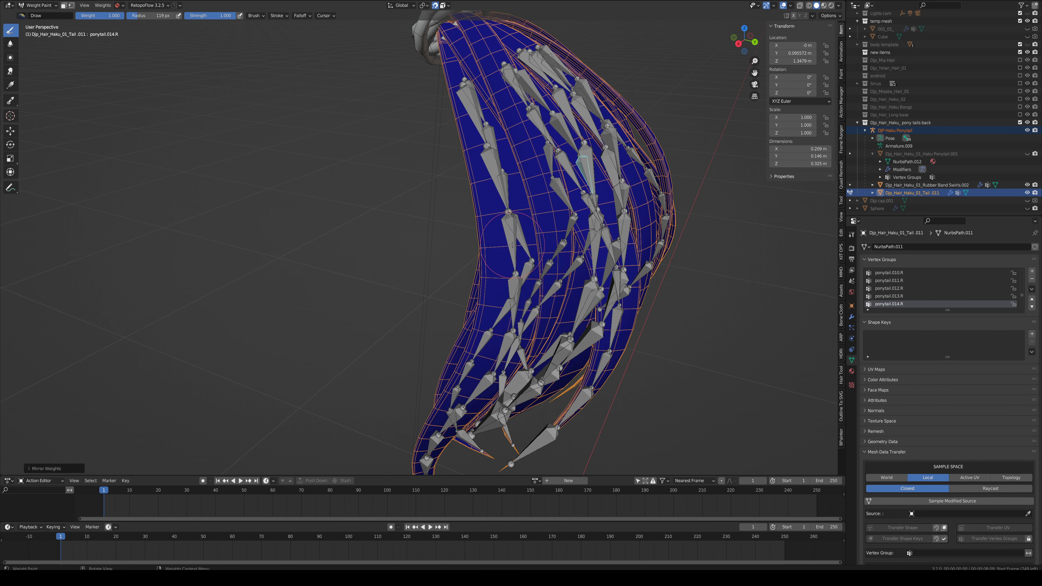
{"action": "left_click", "coordinate": [512, 245], "text": "ctrl"}
Step: Smooth the ponytail.014.L weights three times and mirror them to the opposite side
{"action": "key", "text": "q"}
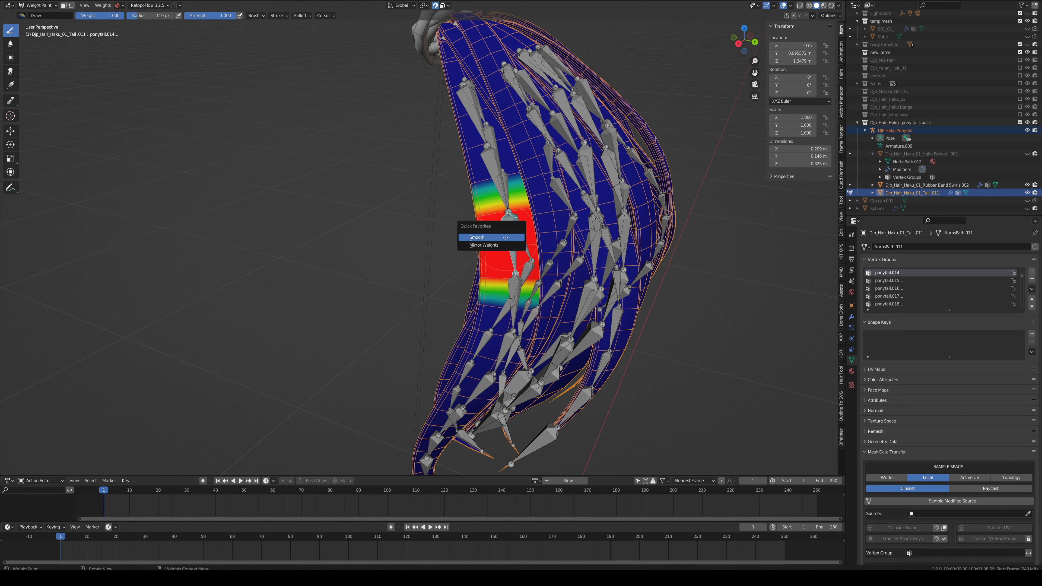
{"action": "left_click", "coordinate": [505, 237]}
{"action": "key", "text": "q"}
{"action": "left_click", "coordinate": [506, 237]}
{"action": "key", "text": "q"}
{"action": "left_click", "coordinate": [505, 237]}
{"action": "key", "text": "q"}
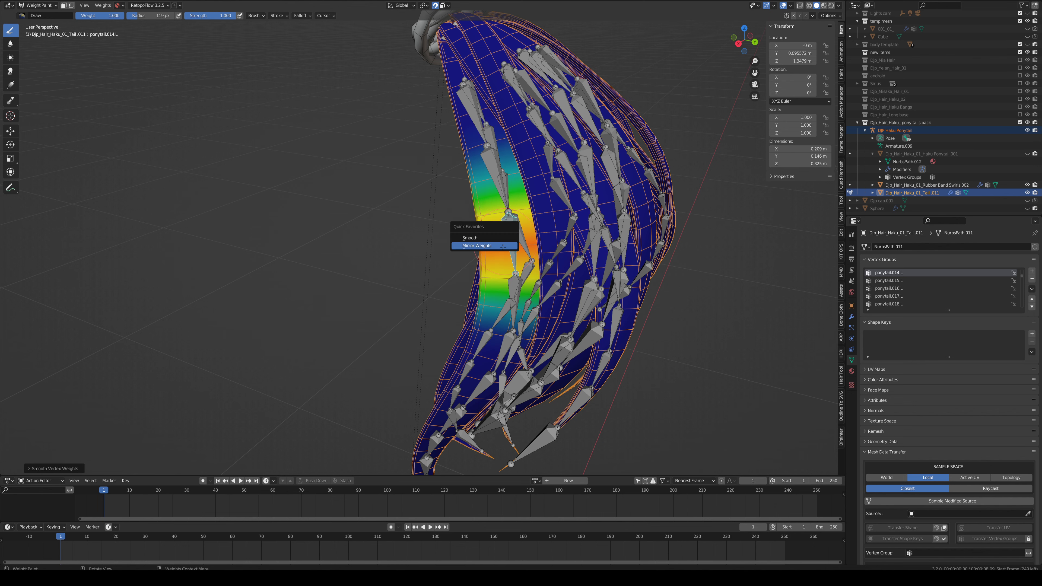
{"action": "left_click", "coordinate": [505, 246]}
Step: Select the ponytail.015.L bone and assign the two face loops around it to its vertex group at weight 1.000
{"action": "middle_click_drag", "start_coordinate": [538, 282], "coordinate": [460, 206]}
{"action": "left_click", "coordinate": [461, 206], "text": "ctrl"}
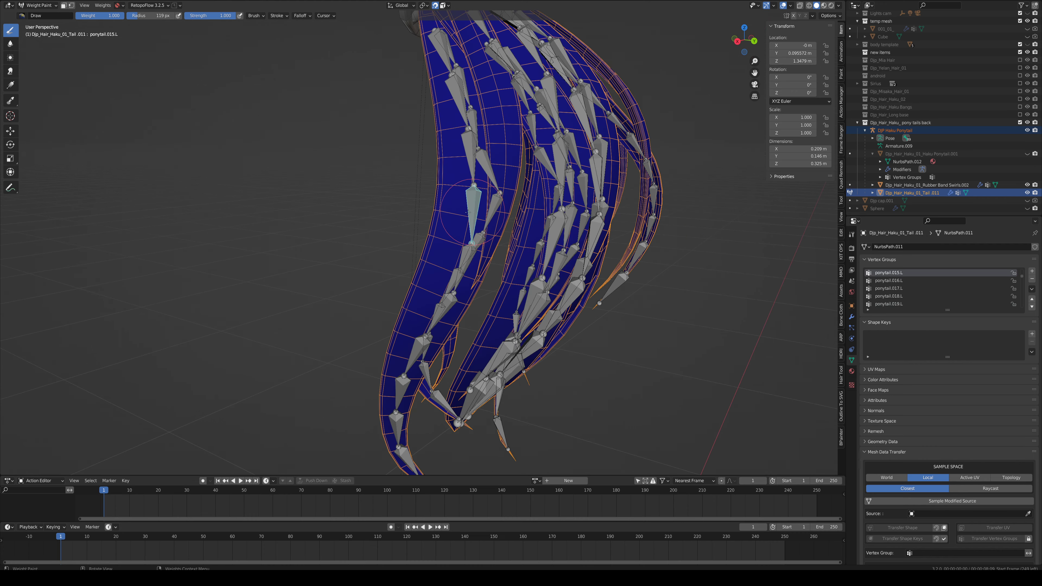
{"action": "key", "text": "Tab"}
{"action": "left_click", "coordinate": [462, 208]}
{"action": "key", "text": "alt+a"}
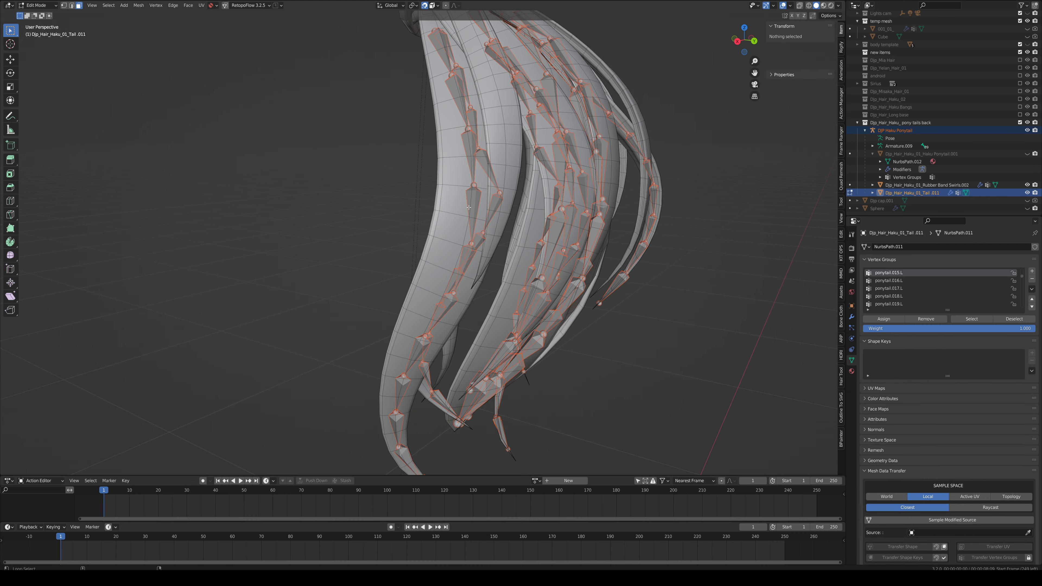
{"action": "left_click", "coordinate": [470, 212], "text": "alt"}
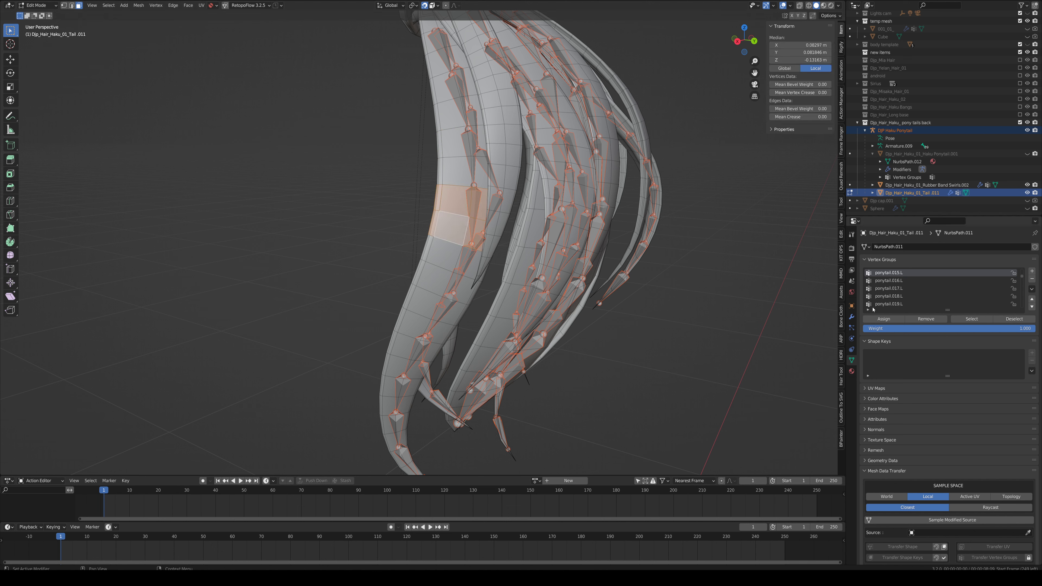
{"action": "key", "text": "Tab"}
Step: Smooth the ponytail.015.L weights three times and mirror them to the opposite side
{"action": "key", "text": "q"}
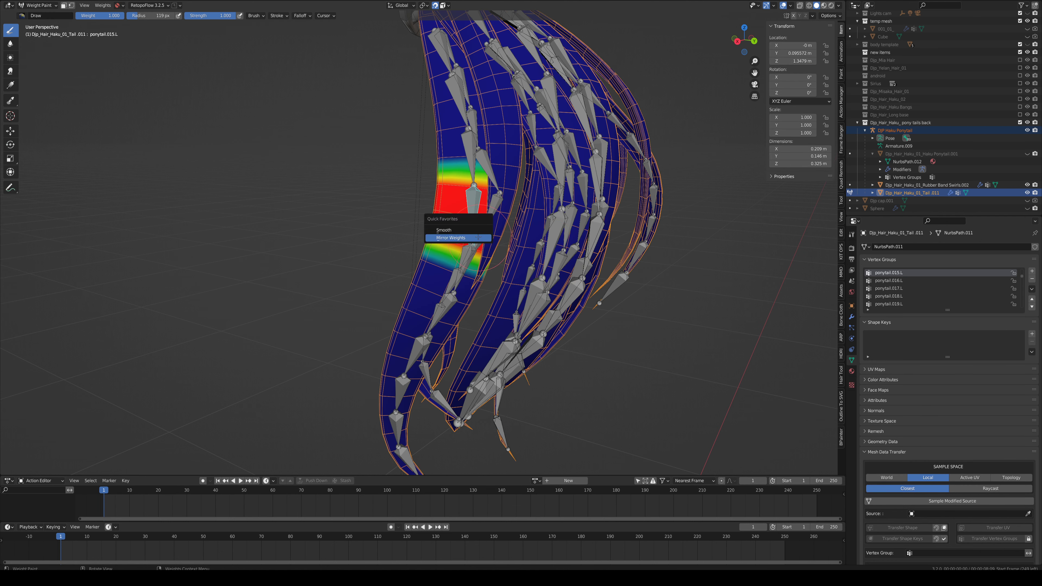
{"action": "left_click", "coordinate": [468, 230]}
{"action": "key", "text": "q"}
{"action": "left_click", "coordinate": [468, 230]}
{"action": "key", "text": "q"}
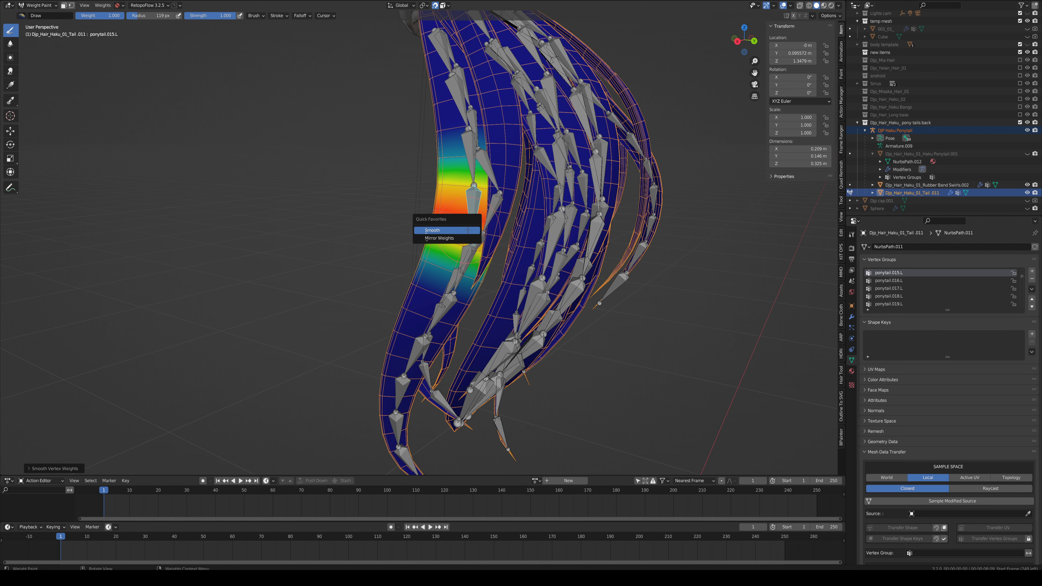
{"action": "left_click", "coordinate": [468, 231]}
{"action": "key", "text": "q"}
{"action": "left_click", "coordinate": [463, 240]}
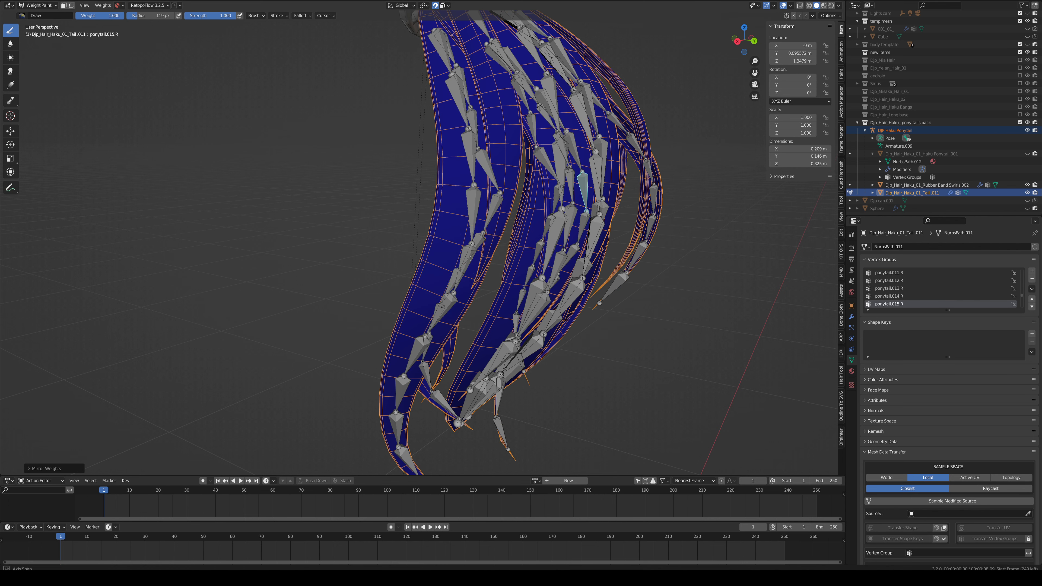
Step: Select the ponytail.016.L bone and assign the two face loops around it to its vertex group at weight 1.000
{"action": "middle_click_drag", "start_coordinate": [463, 240], "coordinate": [457, 257]}
{"action": "key", "text": "Tab"}
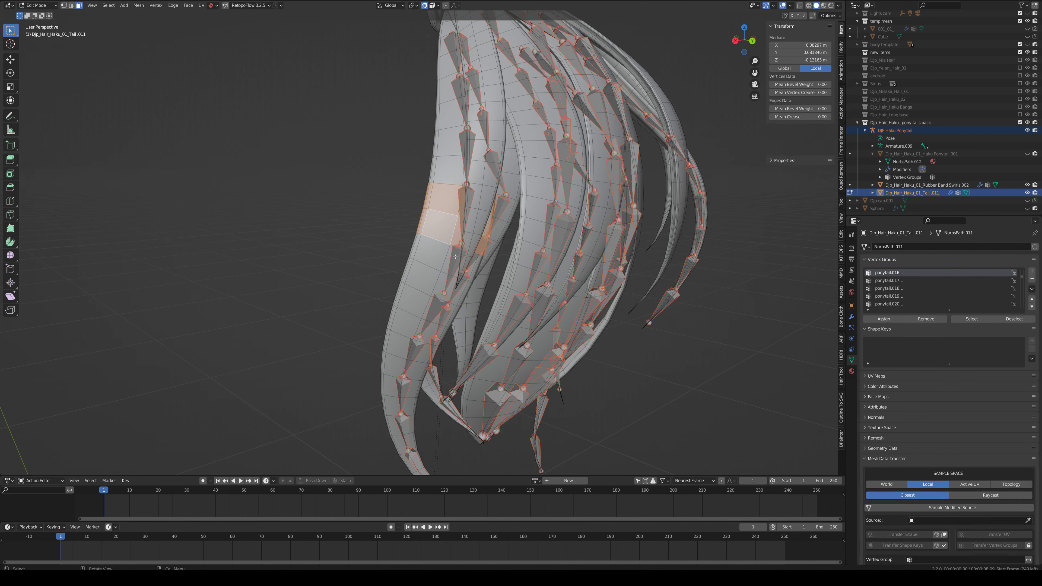
{"action": "left_click", "coordinate": [441, 258]}
{"action": "key", "text": "alt+a"}
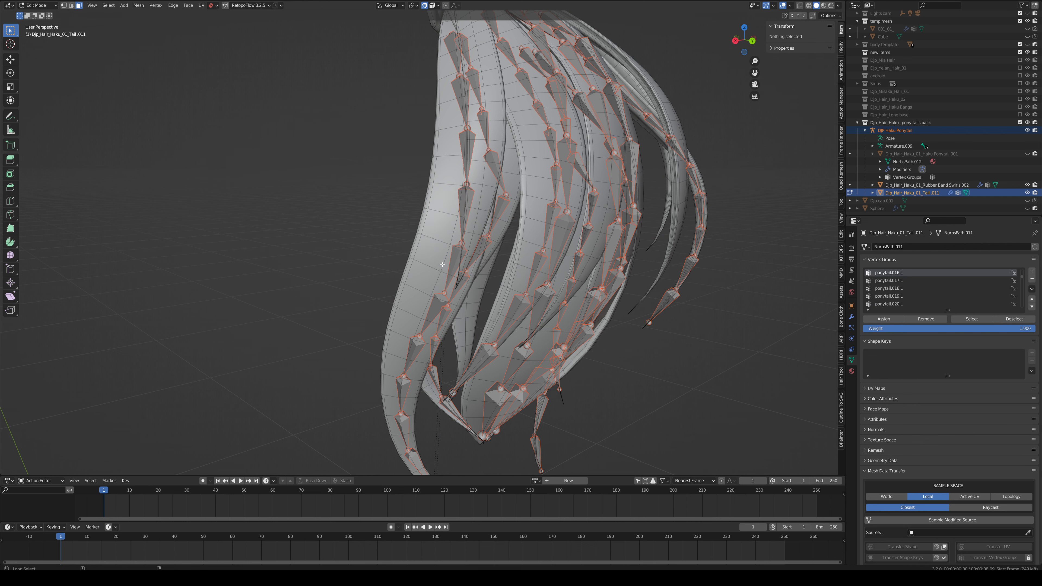
{"action": "left_click", "coordinate": [442, 265]}
{"action": "left_click", "coordinate": [436, 291], "text": "shift"}
{"action": "key", "text": "Tab"}
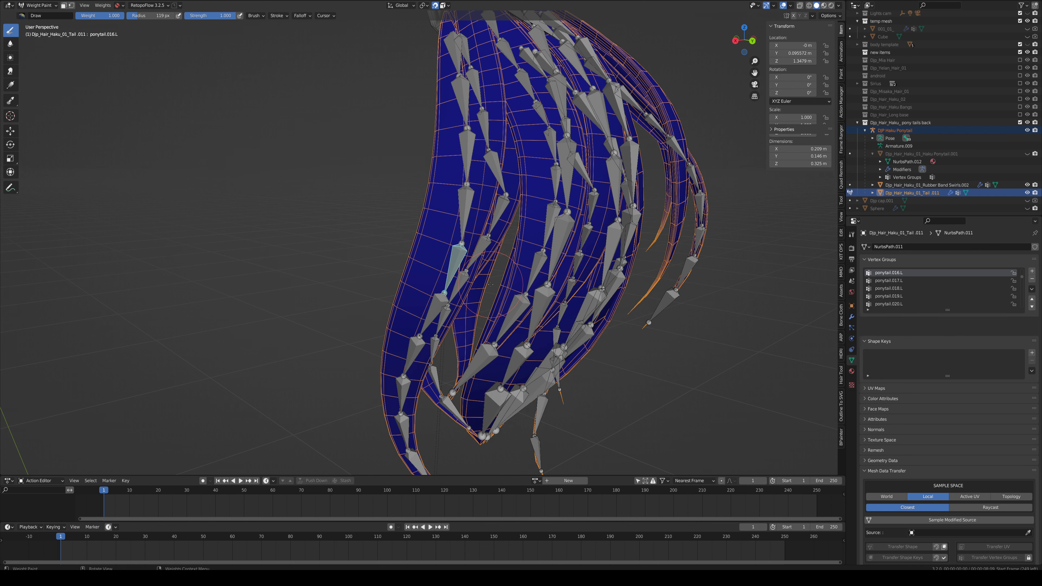
{"action": "key", "text": "Tab"}
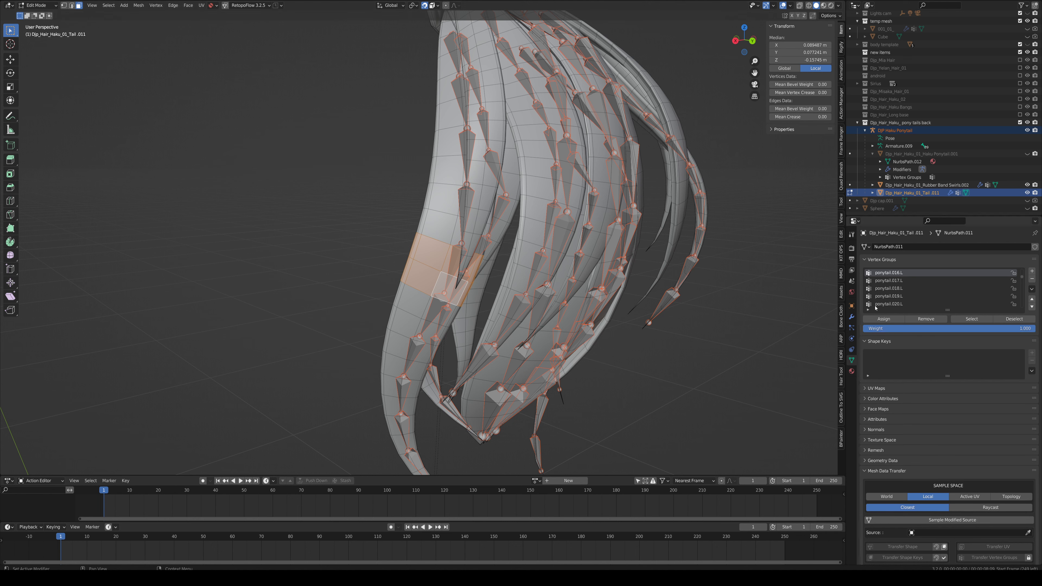
{"action": "left_click", "coordinate": [884, 319]}
{"action": "key", "text": "Tab"}
Step: Smooth the ponytail.016.L weights and mirror them to the opposite side
{"action": "right_click", "coordinate": [417, 252]}
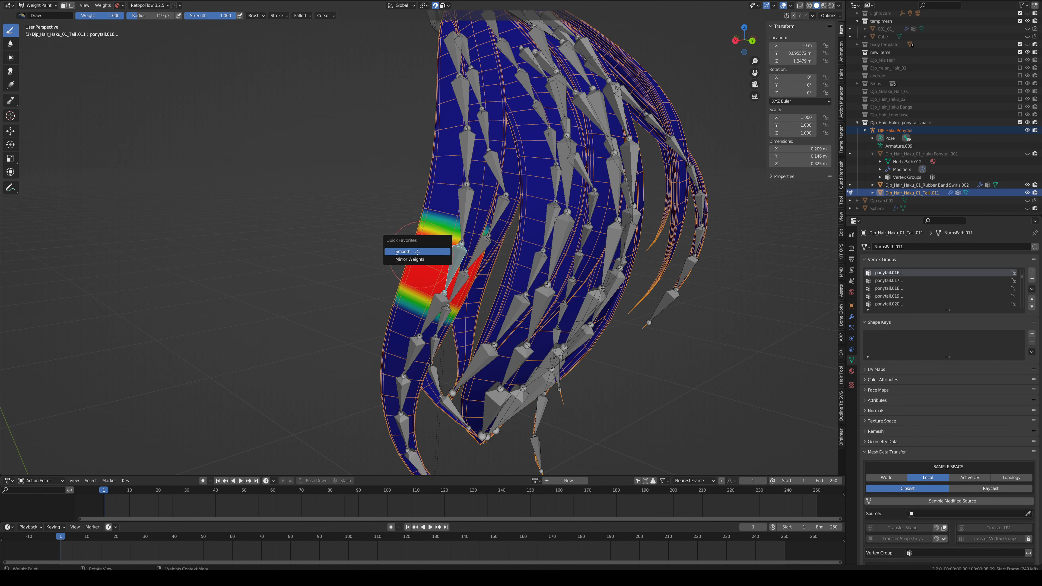
{"action": "left_click", "coordinate": [417, 251]}
{"action": "key", "text": "q"}
{"action": "left_click", "coordinate": [417, 259]}
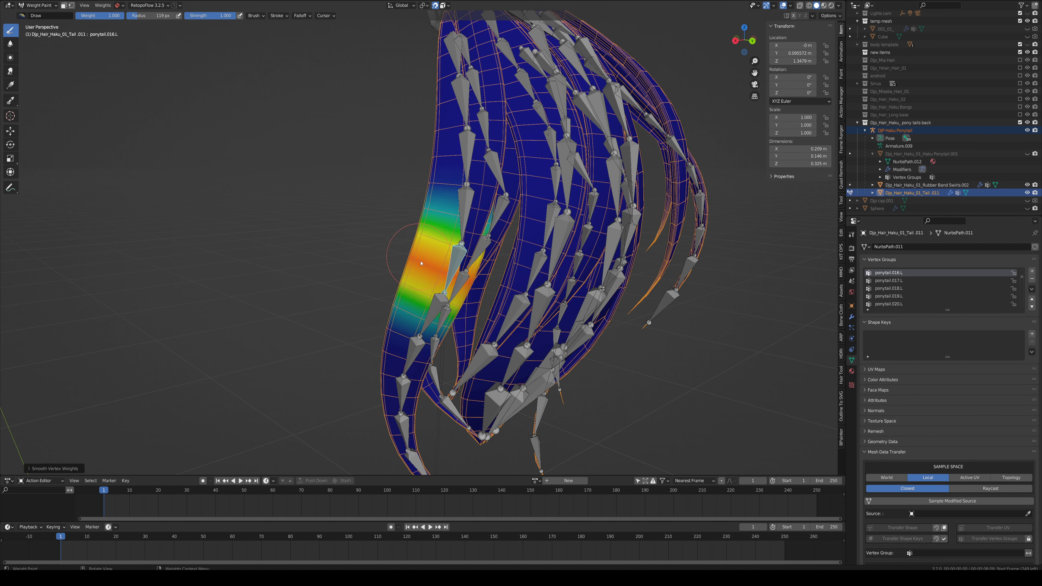
{"action": "key", "text": "q"}
{"action": "left_click", "coordinate": [419, 267]}
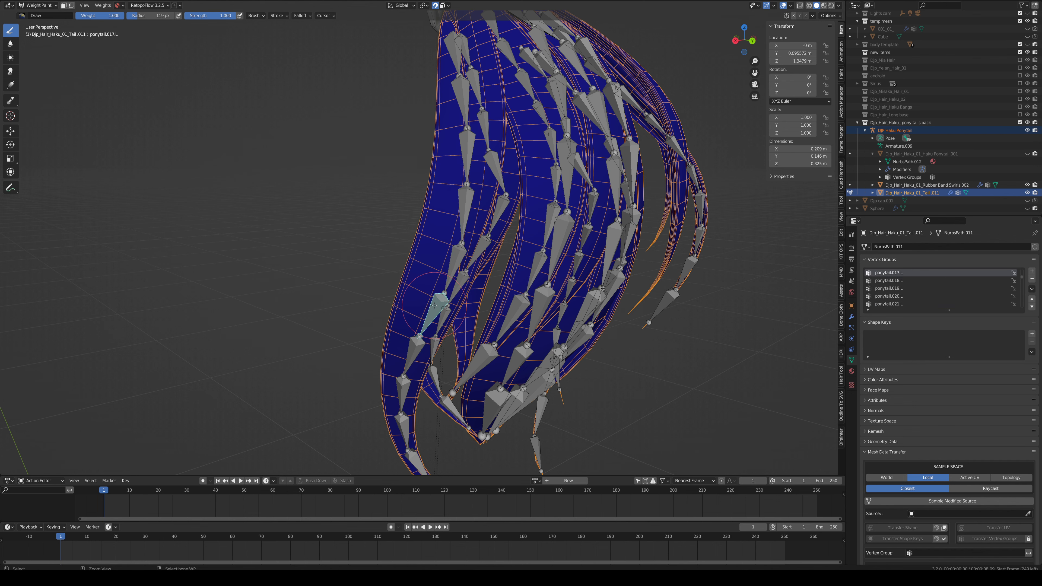
Step: Assign the two face loops around the ponytail.017.L bone to its vertex group at weight 1.000
{"action": "key", "text": "Tab"}
{"action": "middle_click_drag", "start_coordinate": [435, 314], "coordinate": [426, 224]}
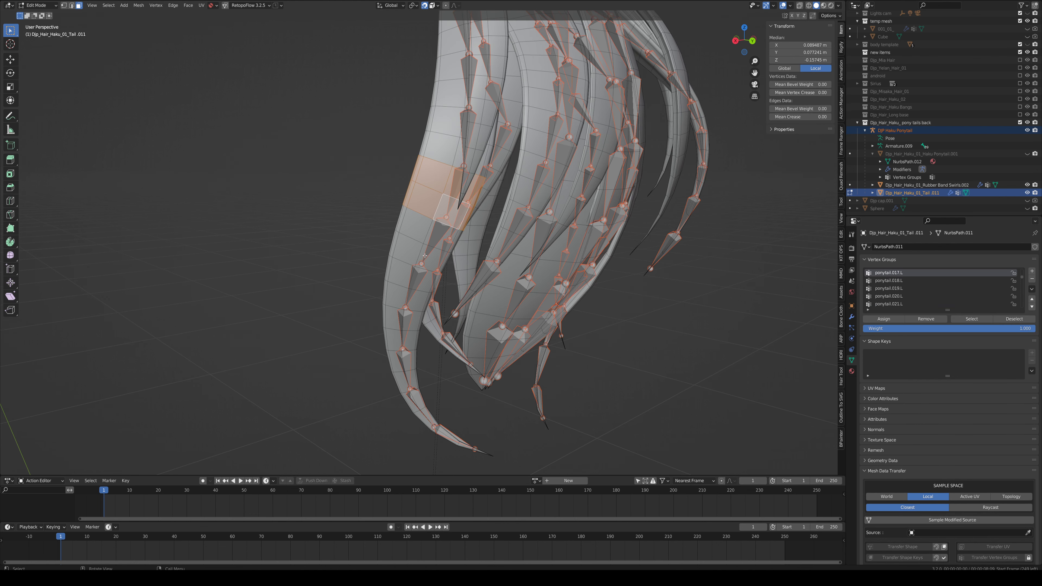
{"action": "scroll", "coordinate": [426, 224], "scroll_direction": "up", "scroll_amount": 2}
{"action": "left_click", "coordinate": [426, 232], "text": "ctrl"}
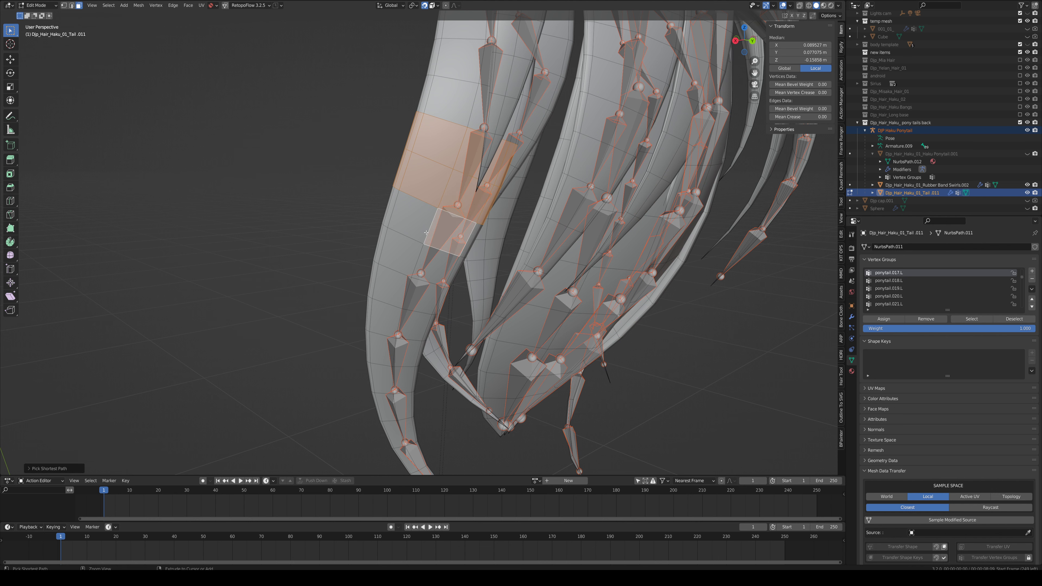
{"action": "left_click", "coordinate": [426, 233], "text": "alt"}
{"action": "left_click", "coordinate": [423, 252], "text": "alt+shift"}
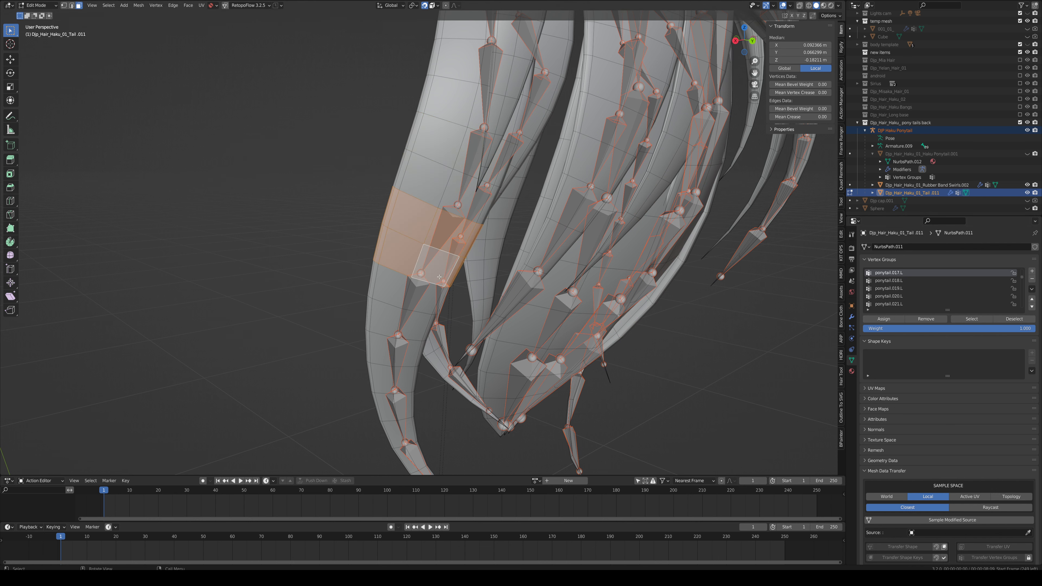
Step: Smooth the ponytail.017.L weights three times and mirror them to the opposite side
{"action": "key", "text": "ctrl+Tab"}
{"action": "key", "text": "q"}
{"action": "left_click", "coordinate": [438, 257]}
{"action": "key", "text": "q"}
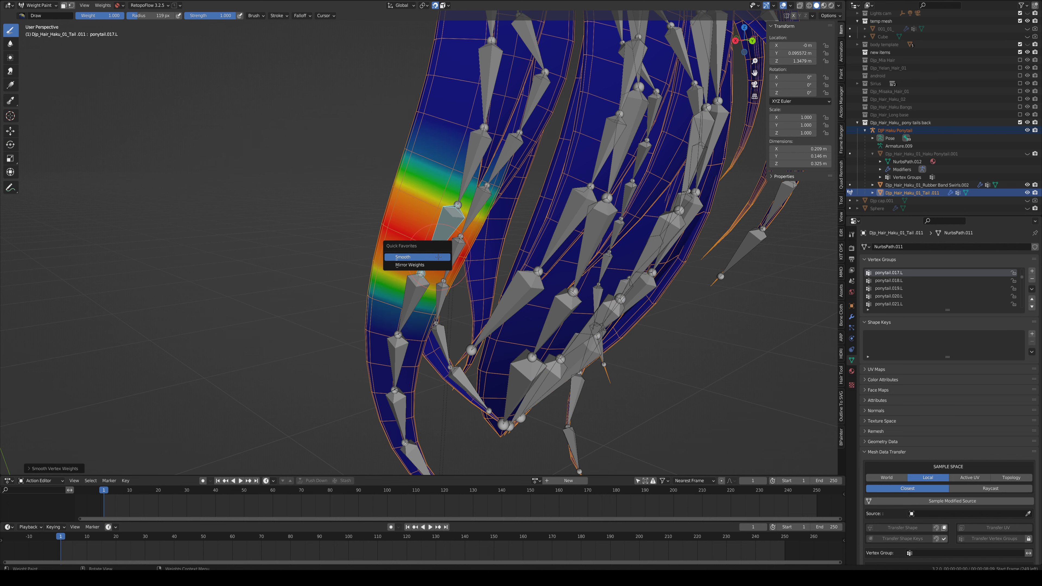
{"action": "left_click", "coordinate": [438, 257]}
{"action": "key", "text": "q"}
{"action": "left_click", "coordinate": [438, 257]}
{"action": "key", "text": "q"}
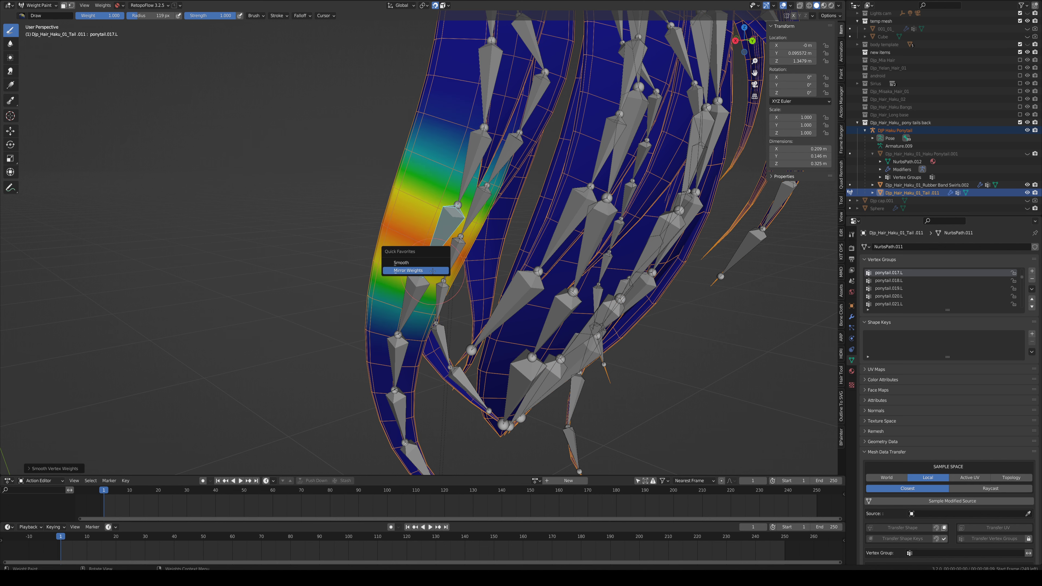
{"action": "left_click", "coordinate": [432, 270]}
Step: Select the ponytail.018.L bone and assign the two face loops around it to its vertex group at weight 1.000
{"action": "middle_click_drag", "start_coordinate": [408, 279], "coordinate": [406, 215], "text": "shift"}
{"action": "left_click", "coordinate": [406, 216], "text": "ctrl"}
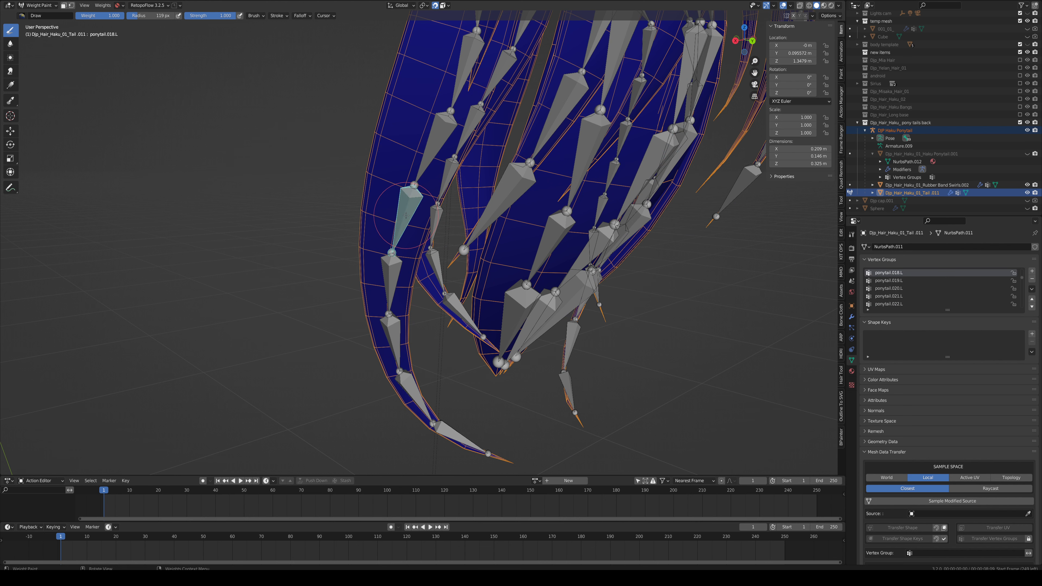
{"action": "key", "text": "Tab"}
{"action": "left_click", "coordinate": [395, 213]}
{"action": "key", "text": "alt+a"}
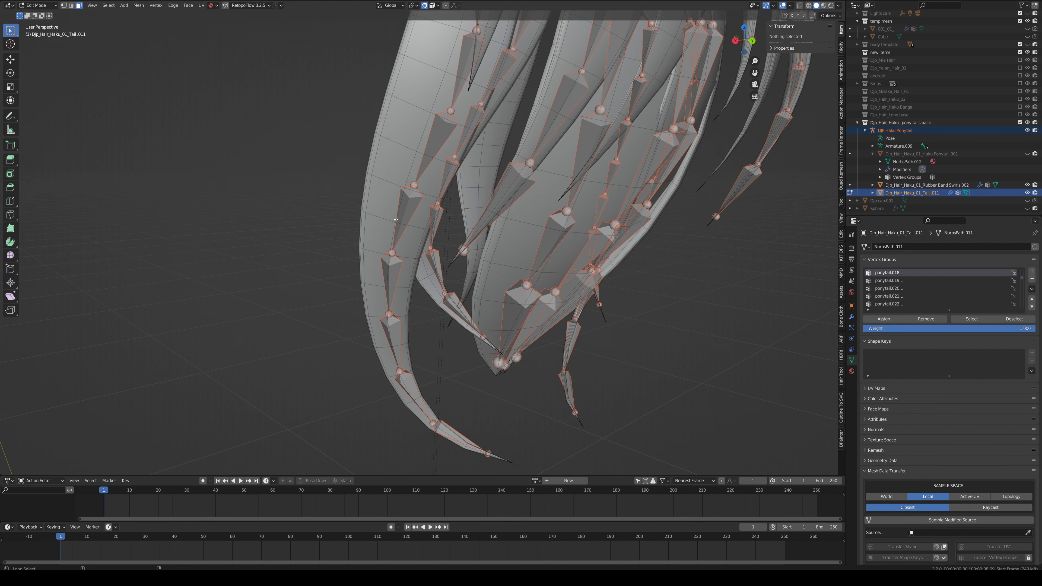
{"action": "left_click", "coordinate": [397, 213], "text": "alt"}
{"action": "left_click", "coordinate": [417, 246], "text": "alt+shift"}
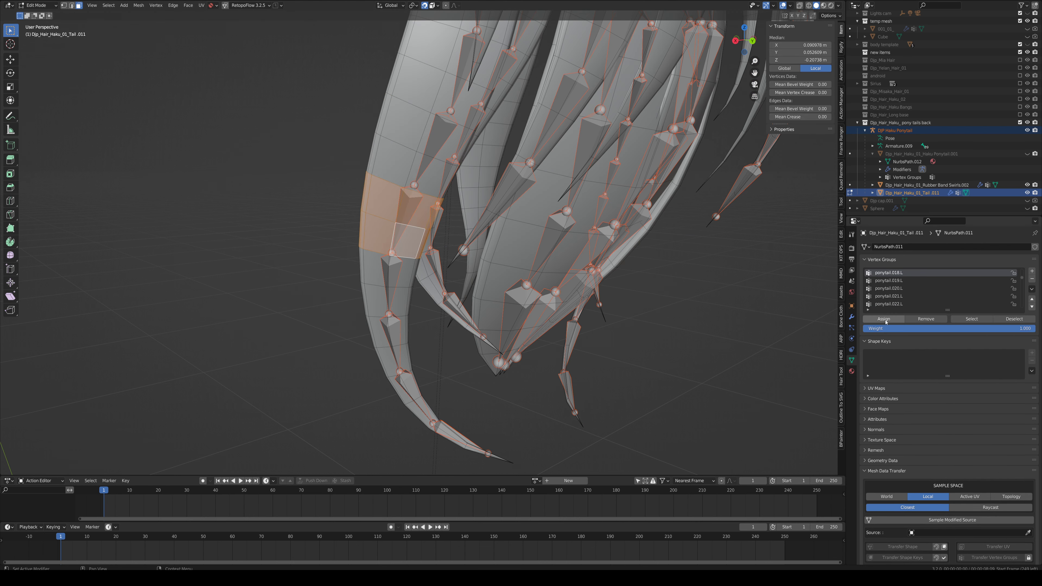
Step: Smooth the ponytail.018.L weights three times and mirror them to the opposite side
{"action": "key", "text": "ctrl+Tab"}
{"action": "key", "text": "q"}
{"action": "left_click", "coordinate": [416, 278]}
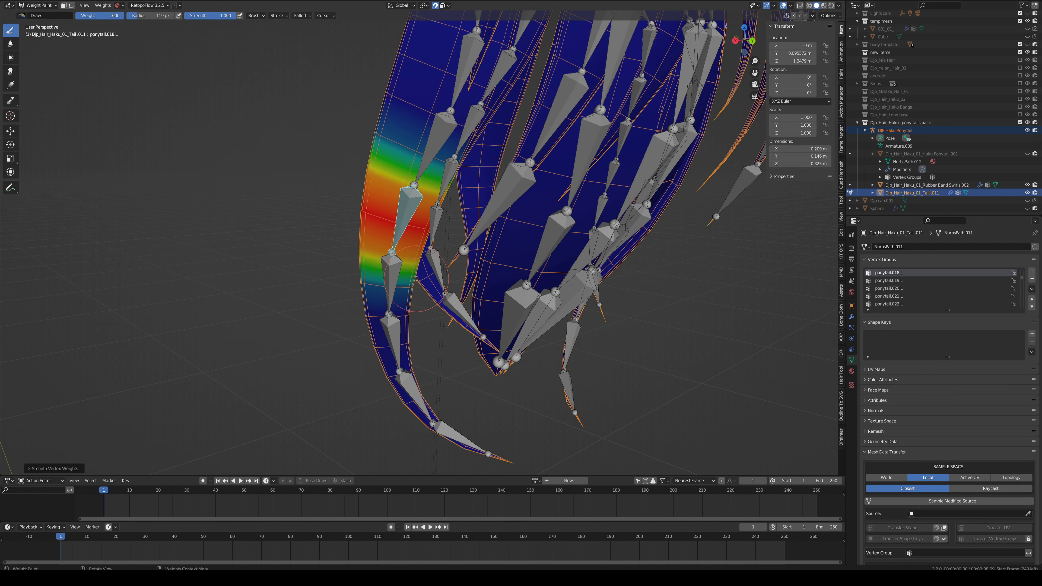
{"action": "key", "text": "q"}
{"action": "left_click", "coordinate": [416, 278]}
{"action": "key", "text": "q"}
{"action": "left_click", "coordinate": [415, 279]}
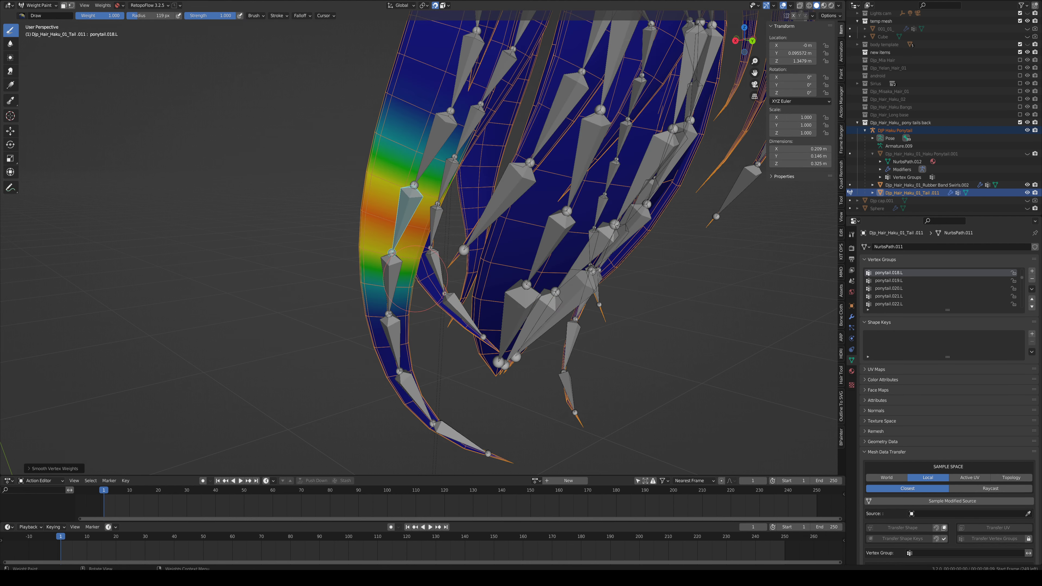
{"action": "key", "text": "q"}
{"action": "left_click", "coordinate": [407, 284]}
Step: Select the ponytail.019.L bone and assign the two face loops around it to its vertex group at weight 1.000
{"action": "middle_click_drag", "start_coordinate": [413, 290], "coordinate": [399, 283]}
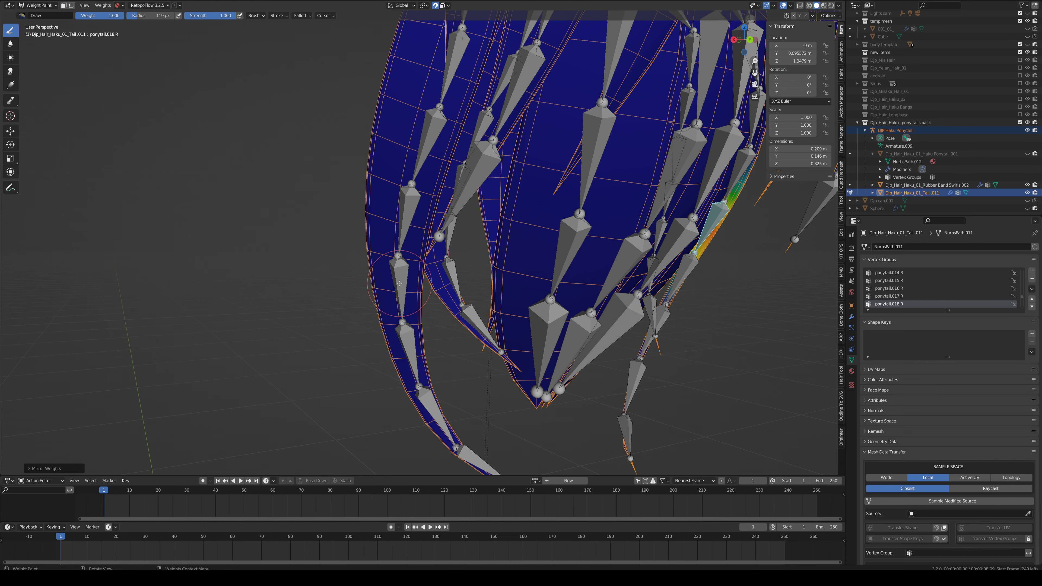
{"action": "left_click", "coordinate": [399, 284], "text": "ctrl"}
{"action": "key", "text": "Tab"}
{"action": "left_click", "coordinate": [399, 285]}
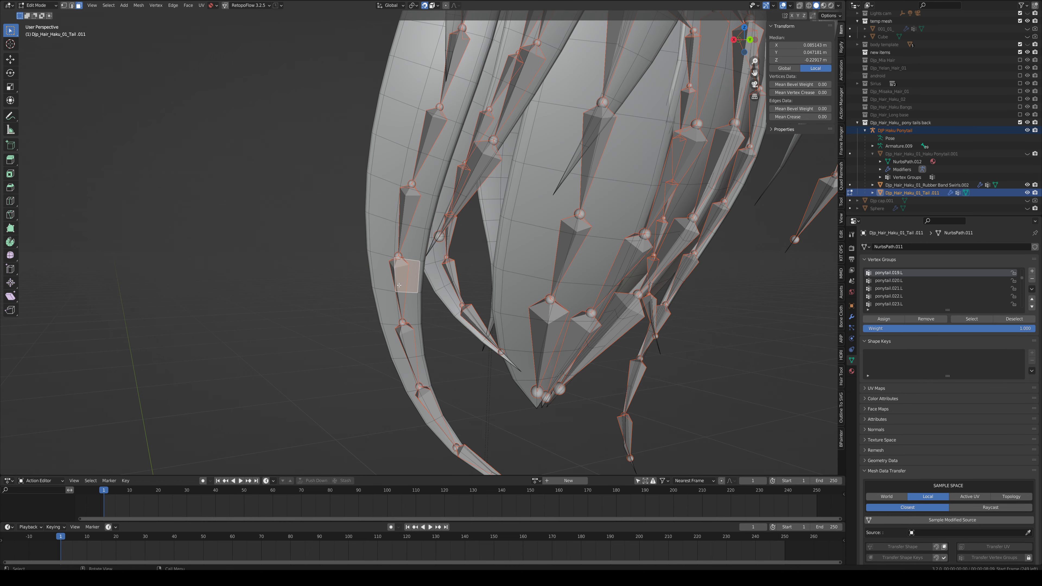
{"action": "left_click", "coordinate": [399, 300], "text": "alt"}
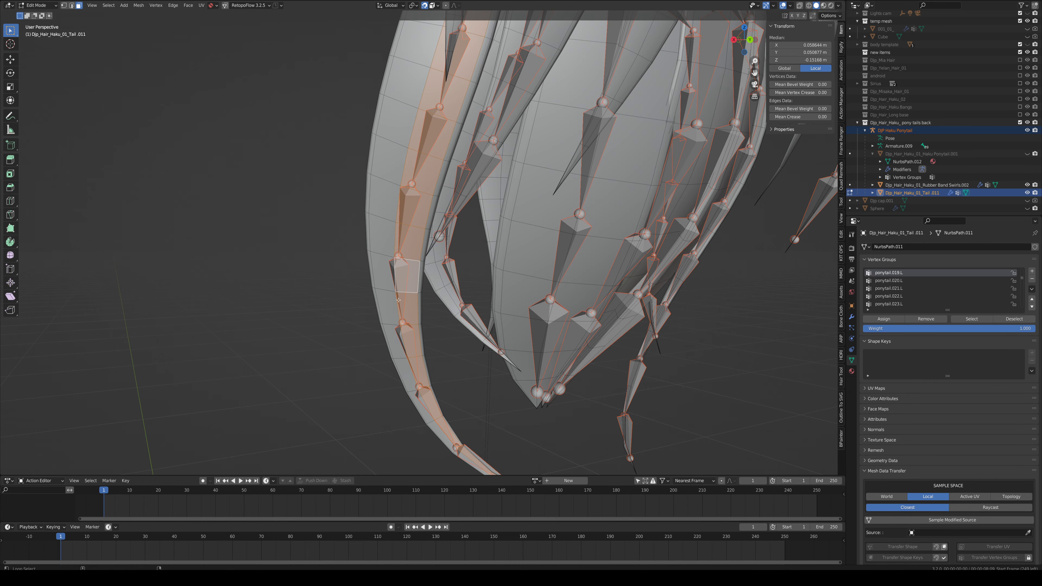
{"action": "left_click", "coordinate": [393, 285]}
{"action": "key", "text": "alt+a"}
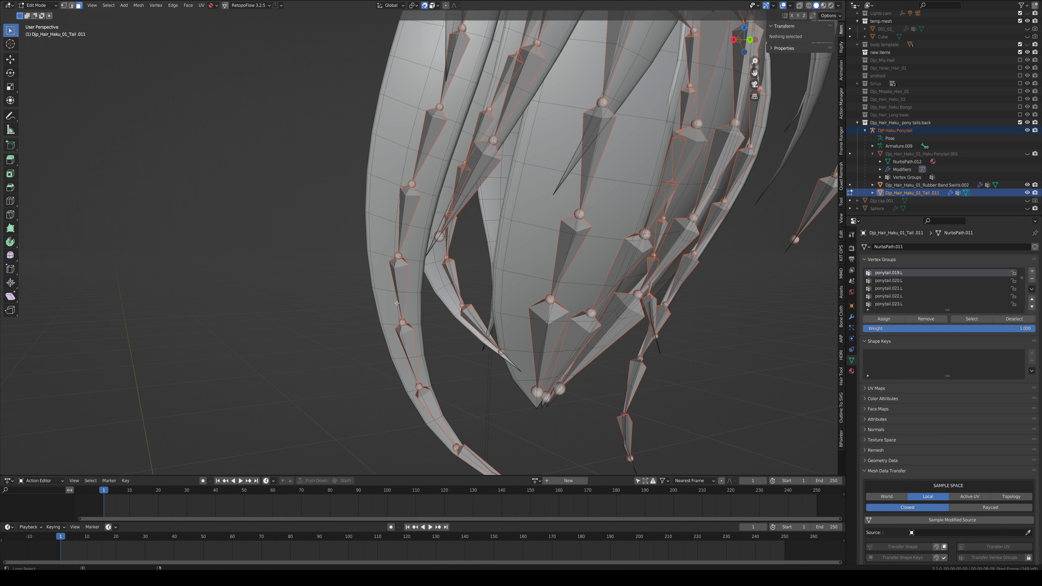
{"action": "left_click", "coordinate": [395, 287], "text": "alt"}
{"action": "left_click", "coordinate": [397, 302], "text": "alt+shift"}
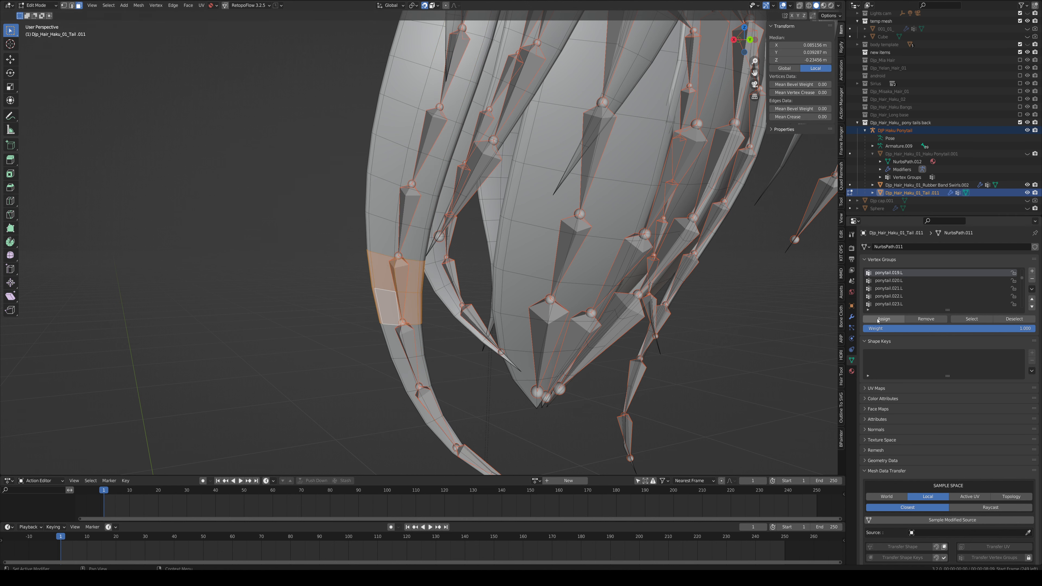
Step: Smooth the ponytail.019.L weights three times and mirror them to the opposite side
{"action": "key", "text": "ctrl+Tab"}
{"action": "key", "text": "q"}
{"action": "left_click", "coordinate": [423, 304]}
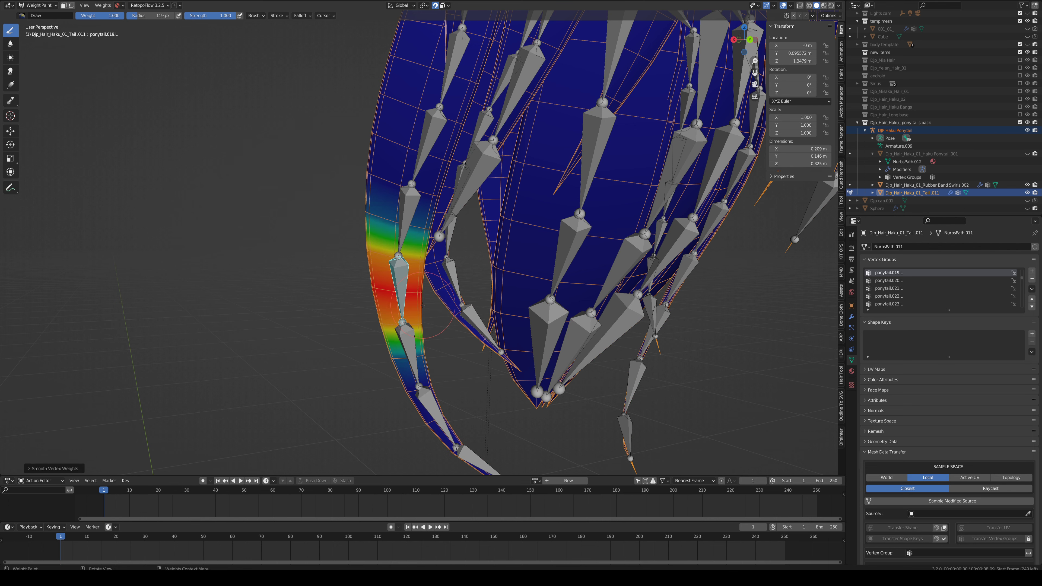
{"action": "key", "text": "q"}
{"action": "left_click", "coordinate": [423, 304]}
{"action": "key", "text": "q"}
{"action": "left_click", "coordinate": [422, 305]}
{"action": "key", "text": "q"}
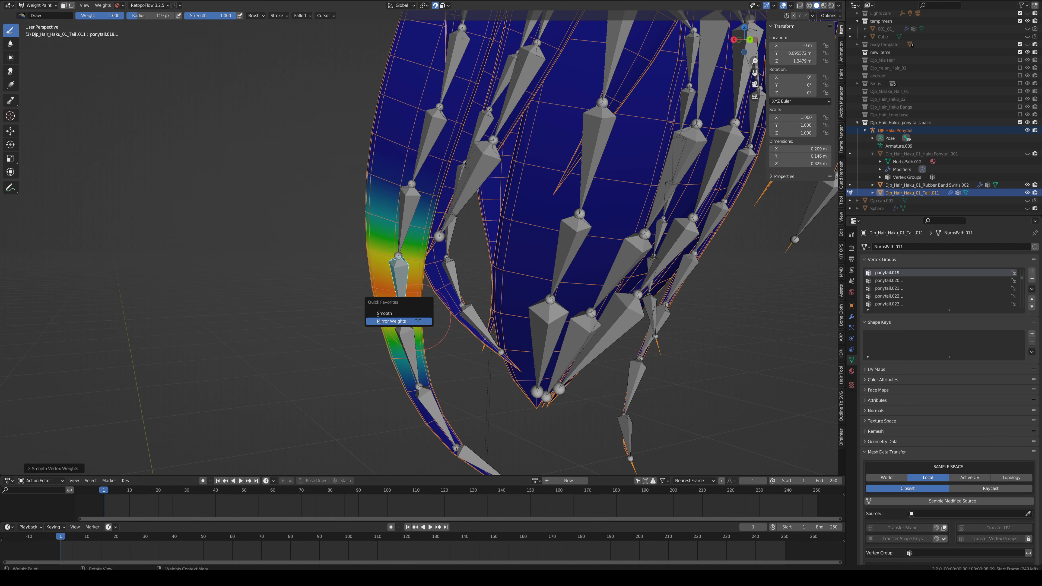
{"action": "left_click", "coordinate": [425, 322]}
Step: Select the ponytail.020.L bone and assign the two face loops around it to its vertex group at weight 1.000
{"action": "middle_click_drag", "start_coordinate": [425, 331], "coordinate": [404, 283]}
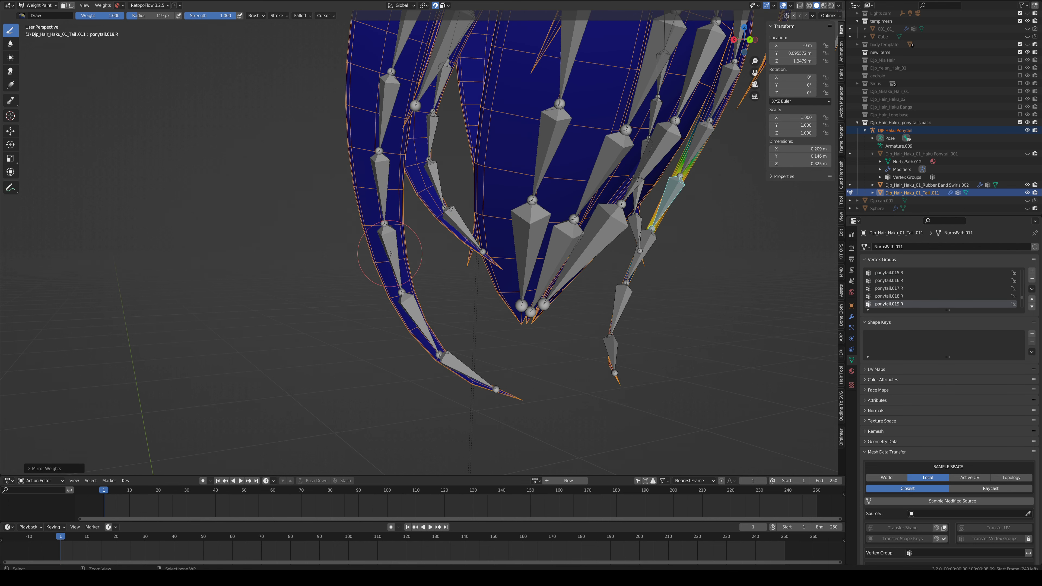
{"action": "left_click", "coordinate": [391, 253], "text": "ctrl"}
{"action": "key", "text": "Tab"}
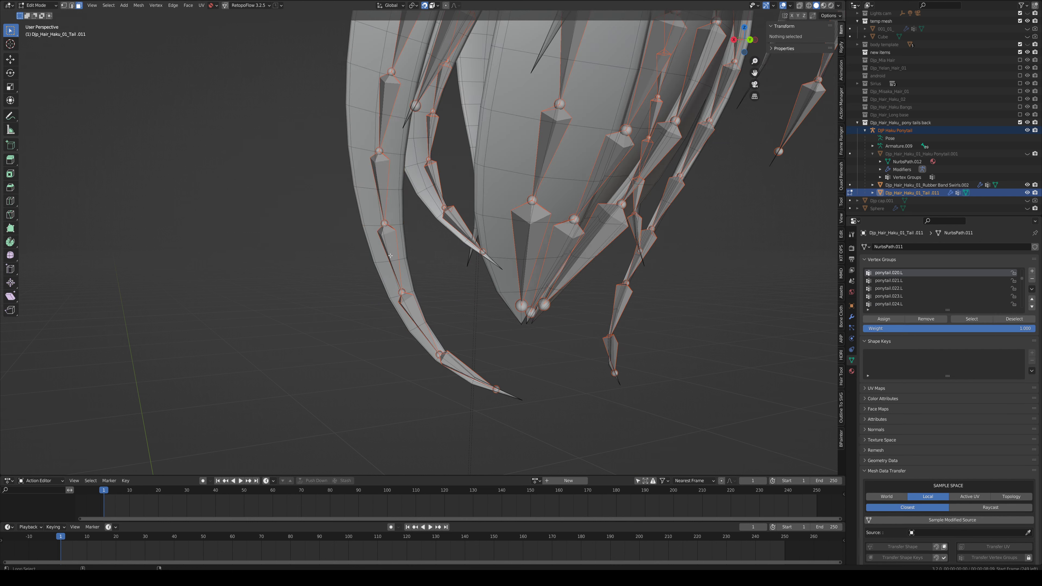
{"action": "left_click", "coordinate": [391, 260], "text": "alt"}
{"action": "left_click", "coordinate": [398, 279], "text": "alt+shift"}
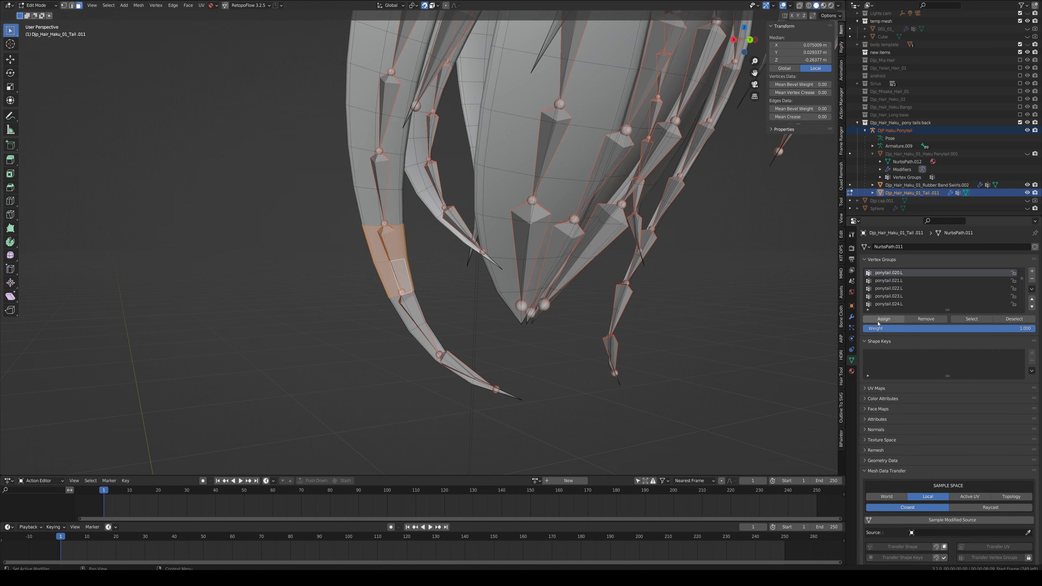
{"action": "left_click", "coordinate": [864, 320]}
Step: Smooth the ponytail.020.L weights three times and mirror them to the opposite side
{"action": "key", "text": "Tab"}
{"action": "right_click", "coordinate": [435, 284]}
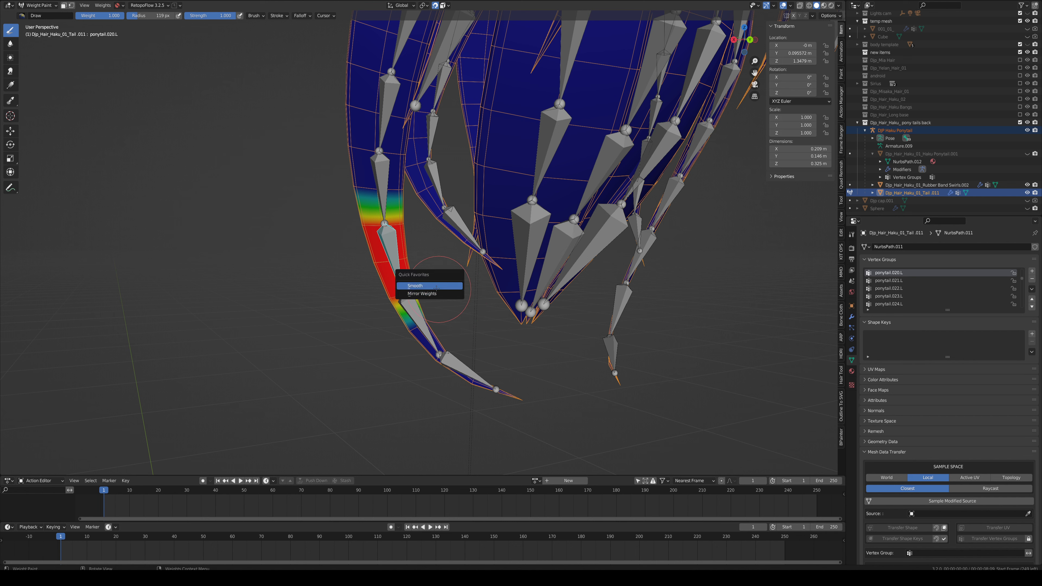
{"action": "left_click", "coordinate": [436, 289]}
{"action": "key", "text": "q"}
{"action": "left_click", "coordinate": [436, 289]}
{"action": "key", "text": "q"}
{"action": "left_click", "coordinate": [436, 288]}
{"action": "key", "text": "q"}
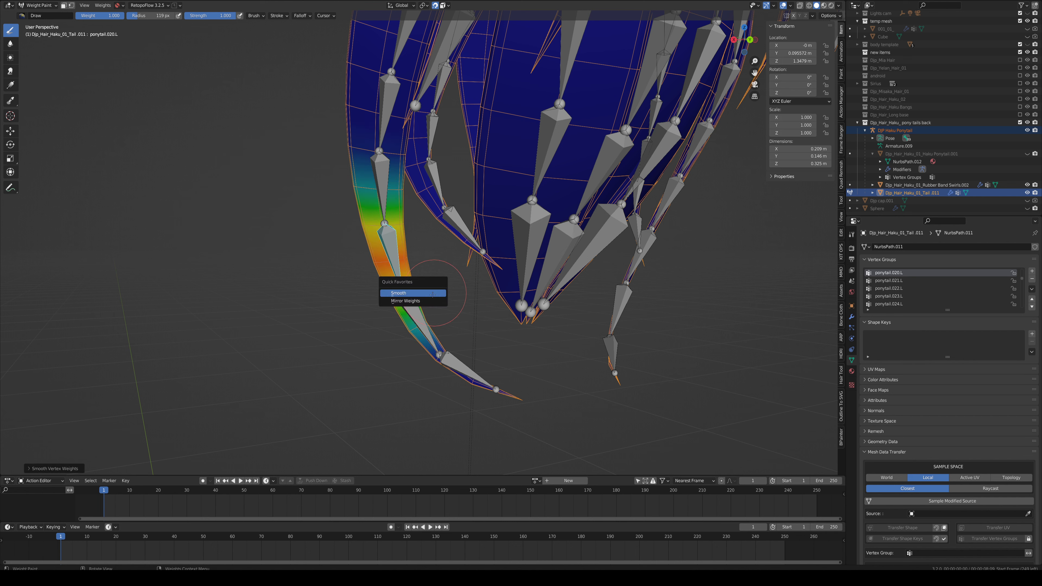
{"action": "left_click", "coordinate": [427, 301]}
Step: Select the ponytail.021.L bone and assign the two face loops around it to its vertex group at weight 1.000
{"action": "left_click", "coordinate": [415, 315], "text": "ctrl"}
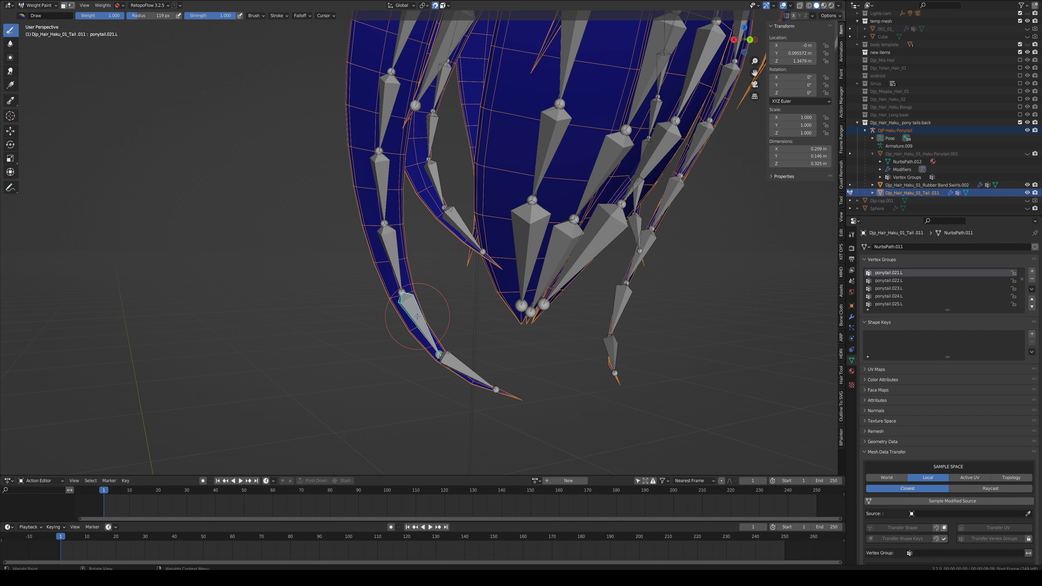
{"action": "key", "text": "Tab"}
{"action": "left_click", "coordinate": [422, 326], "text": "alt"}
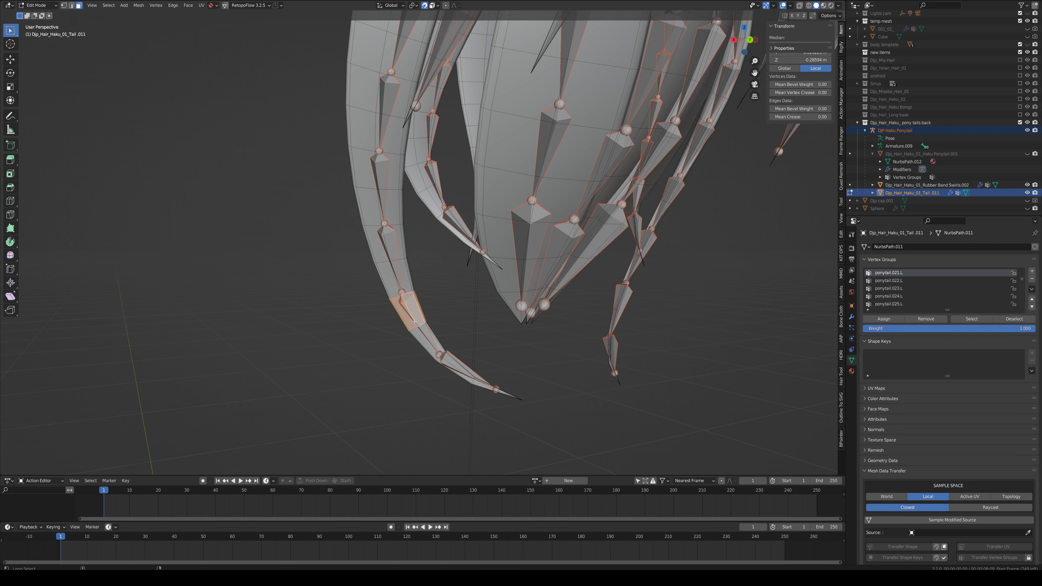
{"action": "left_click", "coordinate": [433, 340], "text": "alt+shift"}
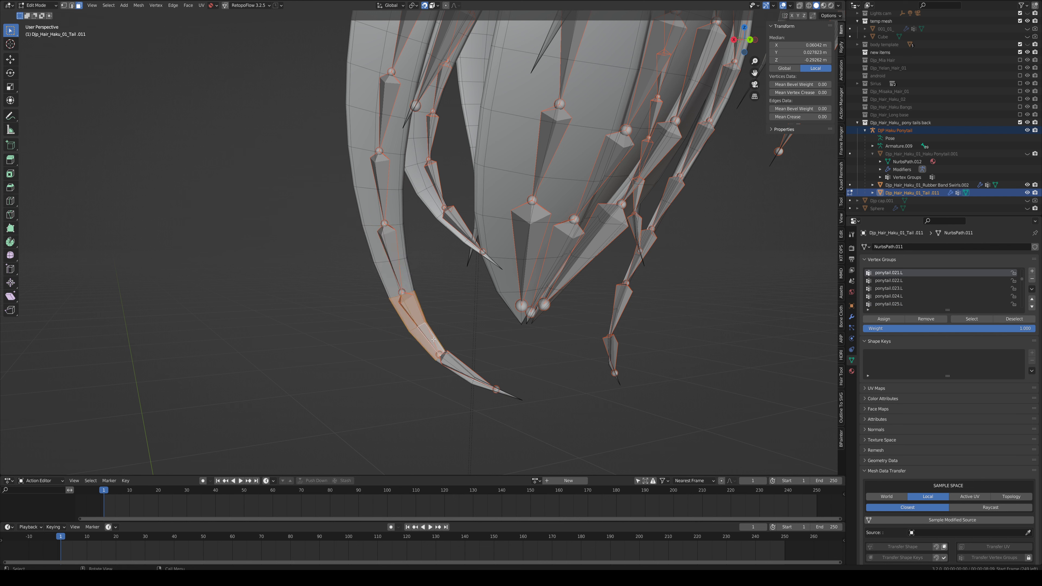
{"action": "left_click", "coordinate": [891, 319]}
Step: Smooth the ponytail.021.L weights and mirror them to the opposite side
{"action": "key", "text": "ctrl+Tab"}
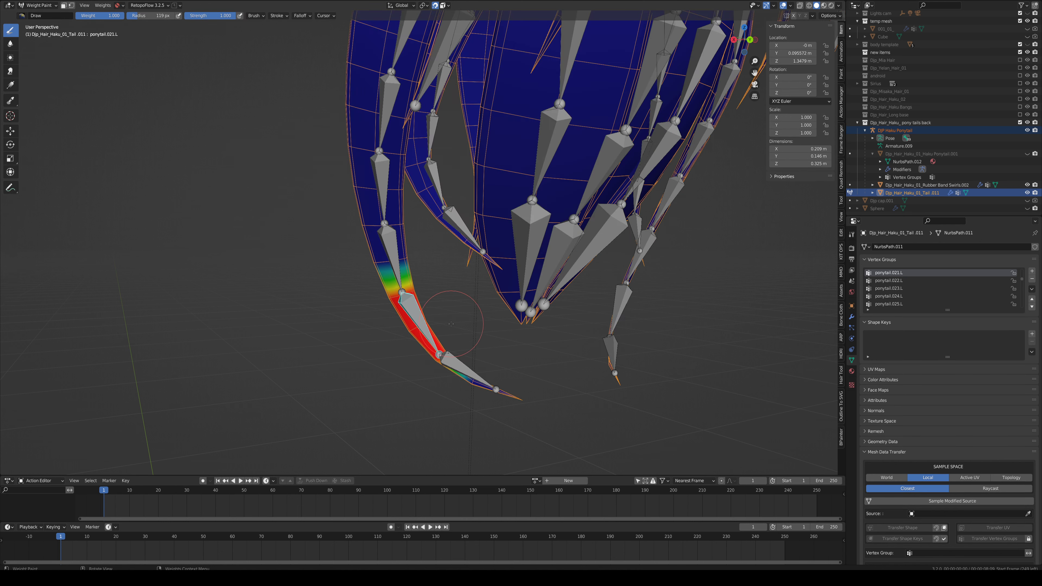
{"action": "key", "text": "q"}
{"action": "left_click", "coordinate": [428, 317]}
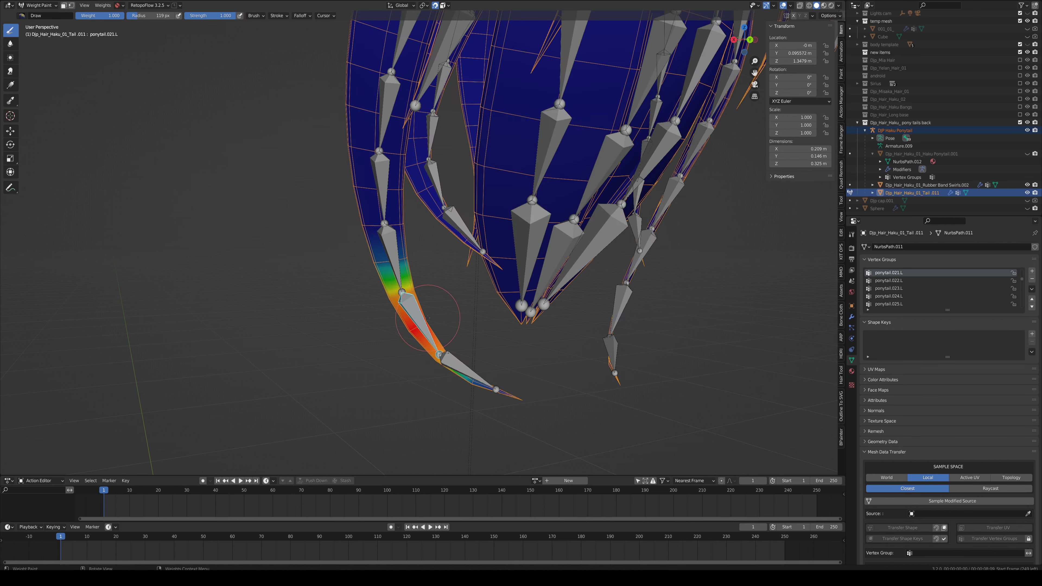
{"action": "key", "text": "q"}
{"action": "left_click", "coordinate": [428, 318]}
{"action": "key", "text": "q"}
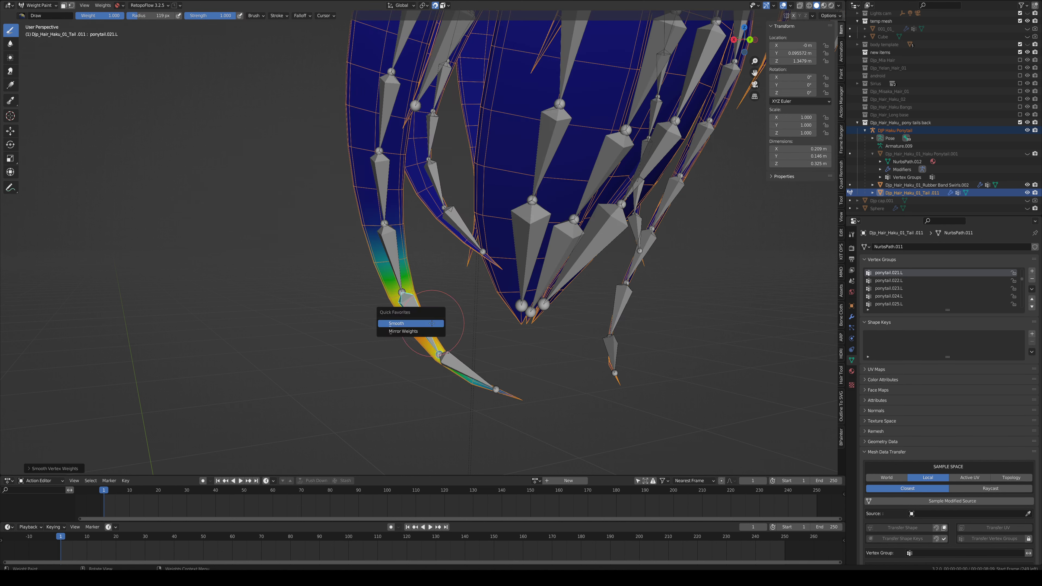
Step: Select the ponytail.022.L bone and assign the strand's tip faces around it to its vertex group at weight 1.000
{"action": "left_click", "coordinate": [466, 374], "text": "ctrl"}
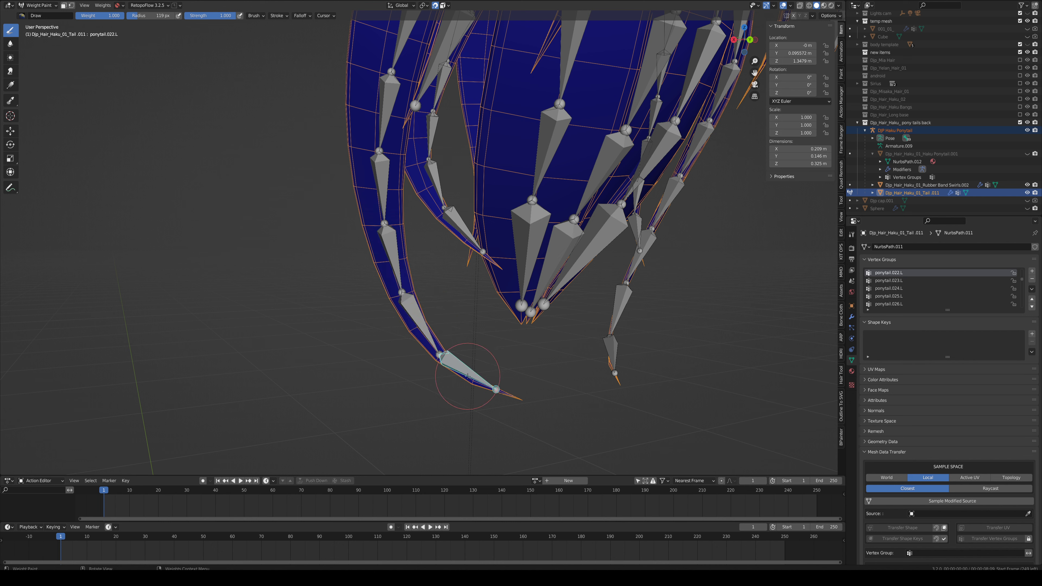
{"action": "key", "text": "Tab"}
{"action": "key", "text": "alt+a"}
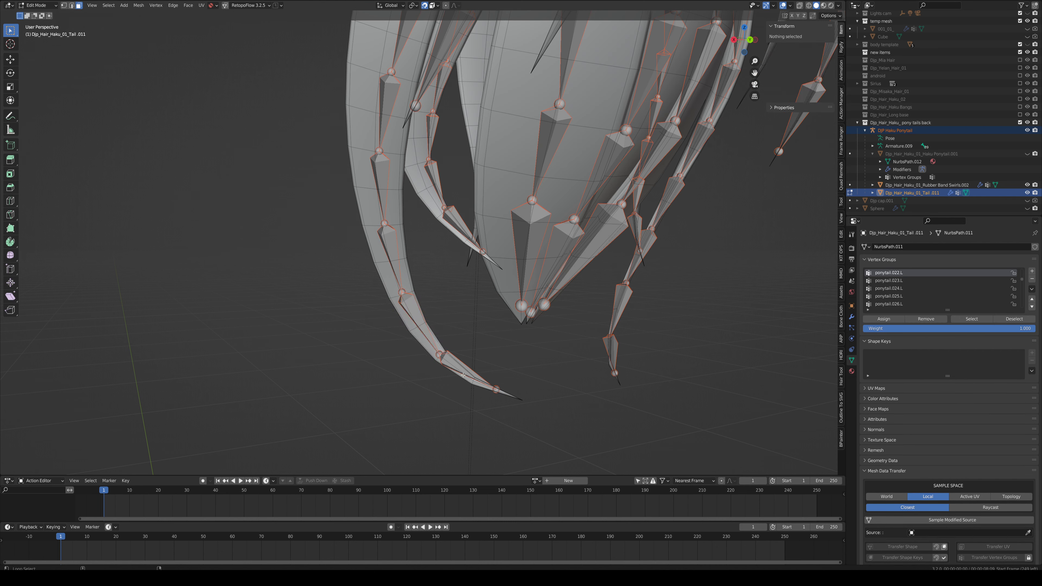
{"action": "left_click", "coordinate": [463, 375], "text": "alt"}
{"action": "left_click", "coordinate": [483, 383], "text": "alt+shift"}
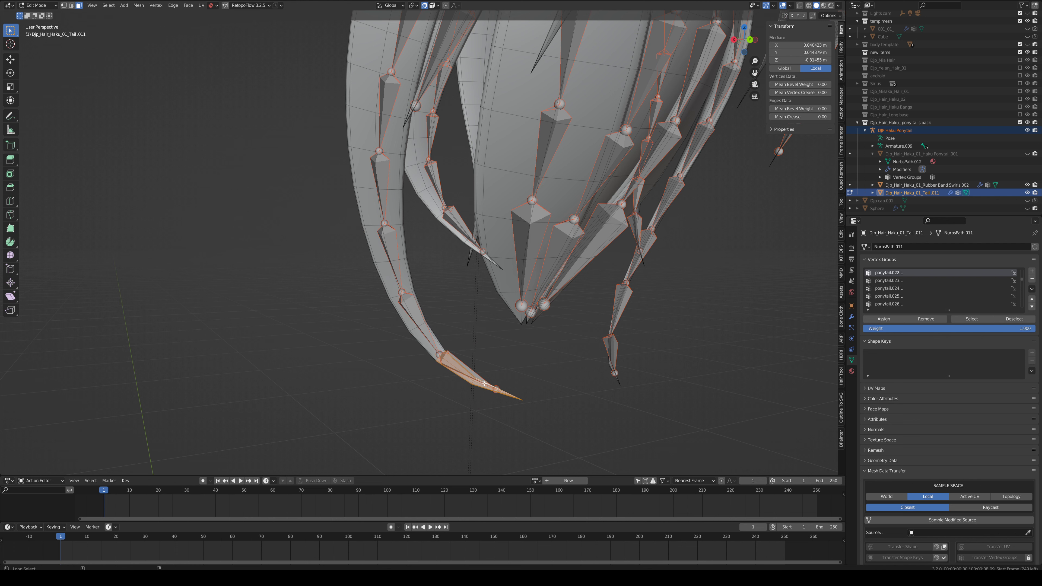
{"action": "key", "text": "ctrl+KP_Subtract"}
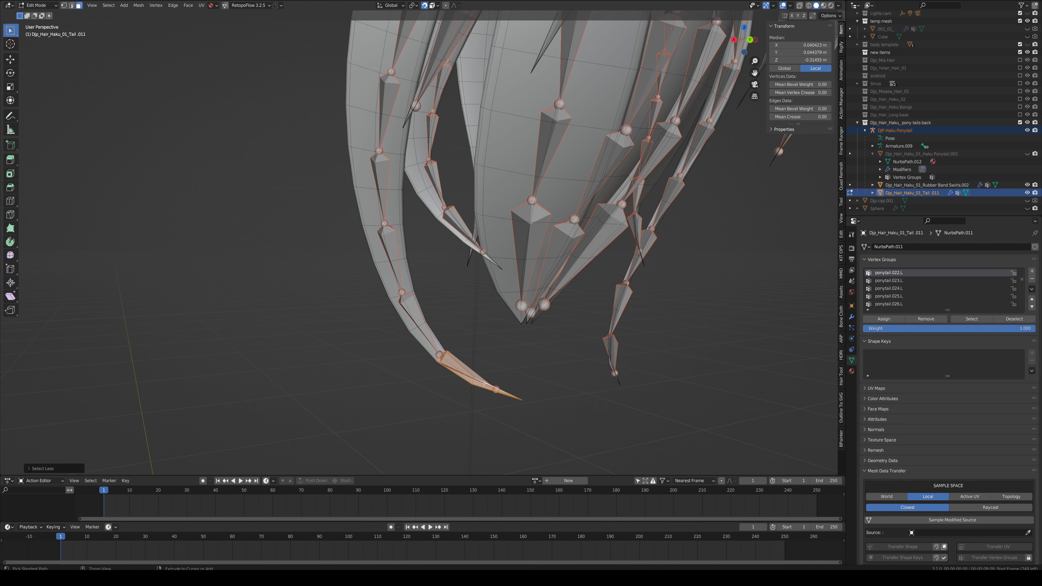
{"action": "left_click", "coordinate": [887, 318]}
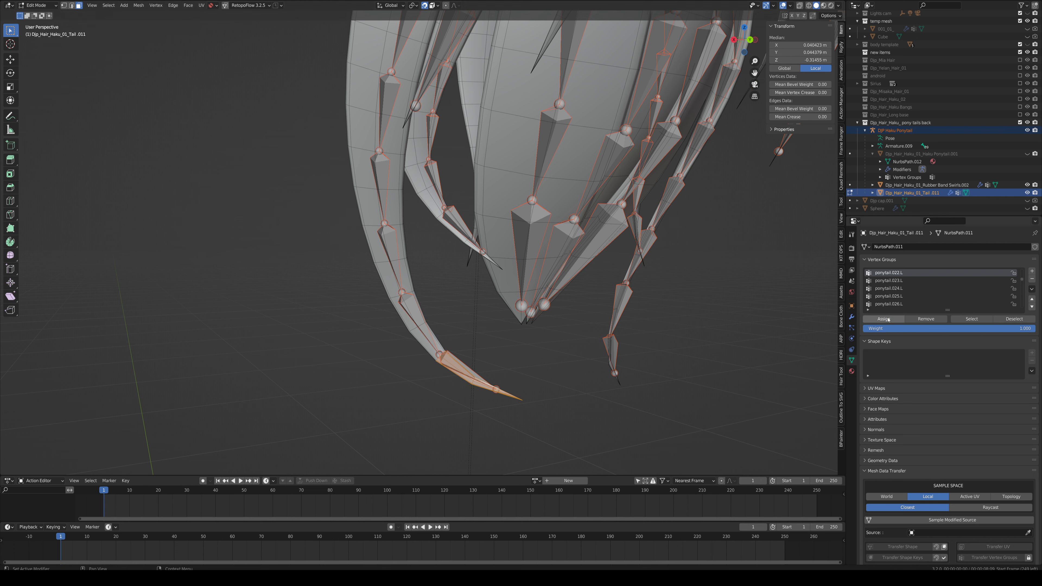
Step: Smooth the ponytail.022.L weights three times in Weight Paint mode and mirror them to the opposite side
{"action": "key", "text": "ctrl+Tab"}
{"action": "key", "text": "q"}
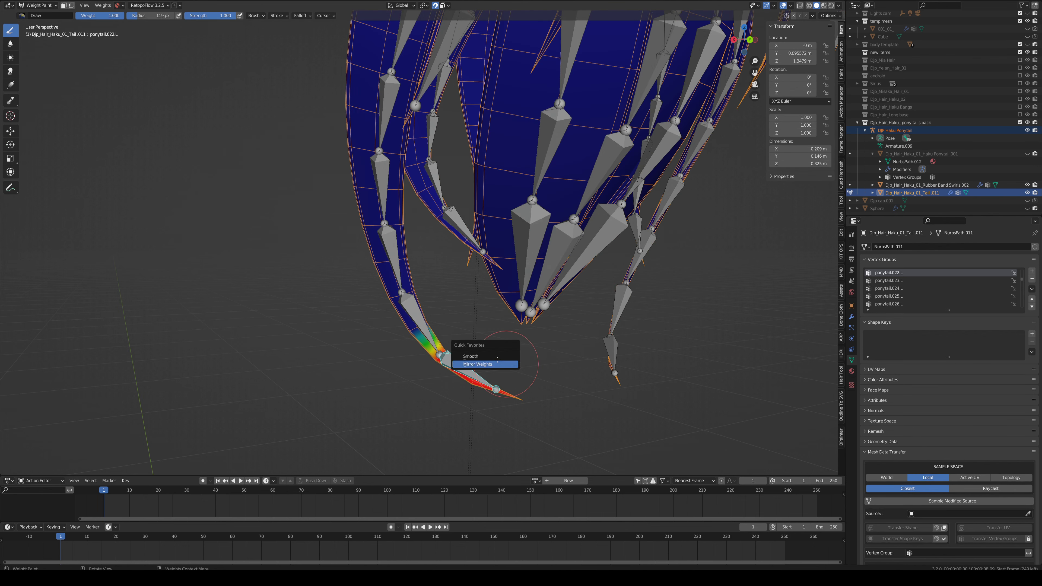
{"action": "left_click", "coordinate": [494, 357]}
{"action": "key", "text": "q"}
{"action": "left_click", "coordinate": [494, 357]}
{"action": "key", "text": "q"}
{"action": "left_click", "coordinate": [494, 357]}
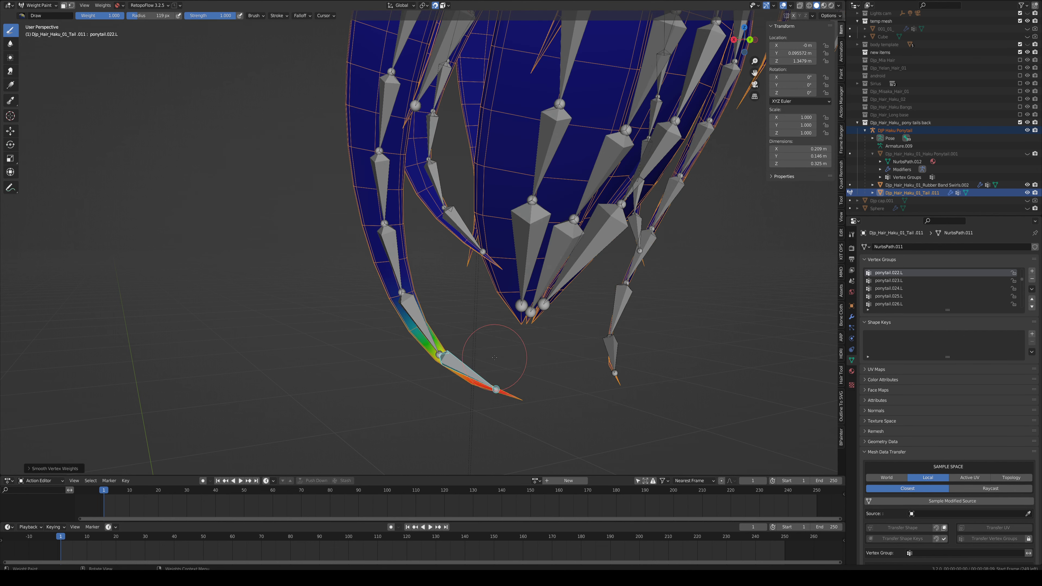
{"action": "key", "text": "q"}
{"action": "left_click", "coordinate": [491, 366]}
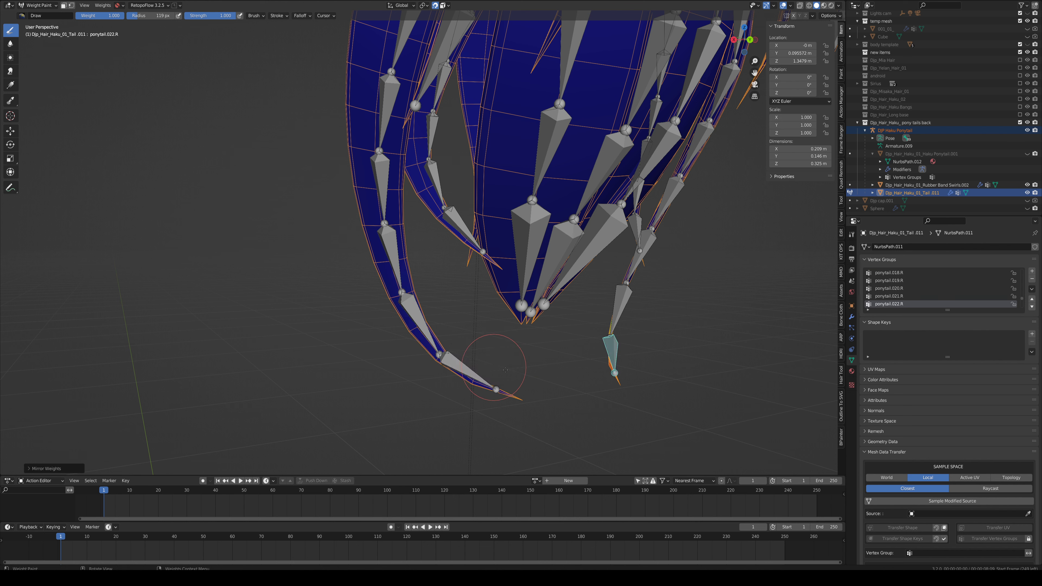
Step: Test the mirrored weights by temporarily rotating the ponytail.022.R bone
{"action": "key", "text": "r"}
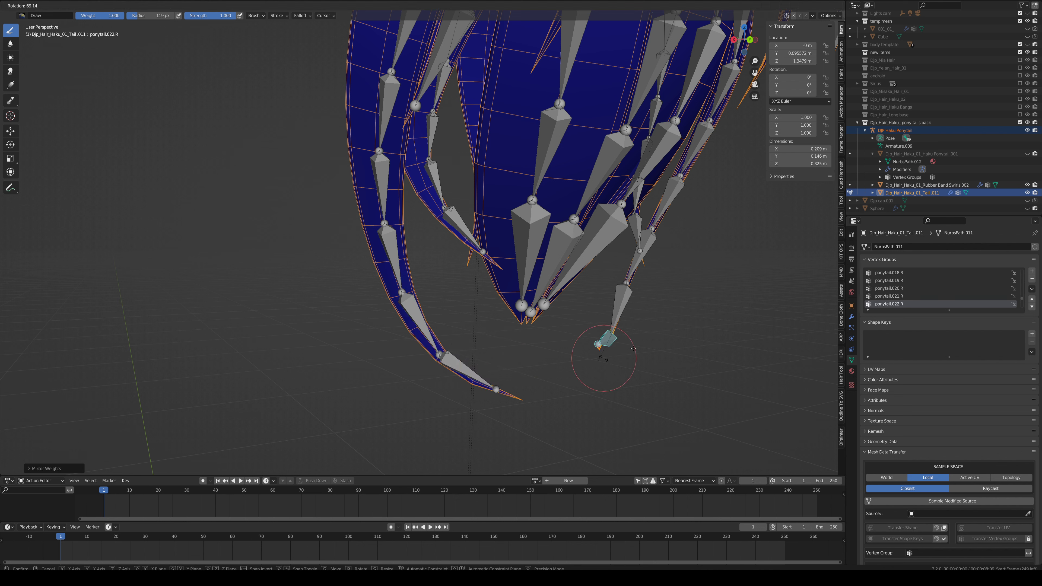
{"action": "left_click", "coordinate": [587, 368]}
{"action": "scroll", "coordinate": [607, 351], "scroll_direction": "down", "scroll_amount": 1}
{"action": "scroll", "coordinate": [607, 351], "scroll_direction": "down", "scroll_amount": 6}
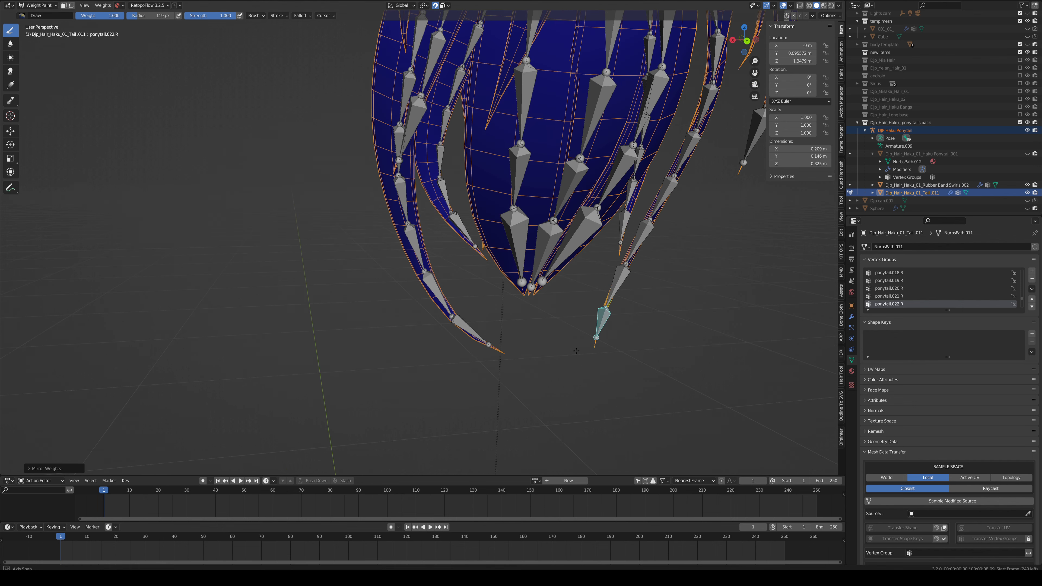
Step: Select the ponytail.012.L bone at the strand's root and rotate it about 152° so the strand points upward
{"action": "middle_click_drag", "start_coordinate": [506, 277], "coordinate": [556, 254]}
{"action": "left_click", "coordinate": [427, 68], "text": "ctrl"}
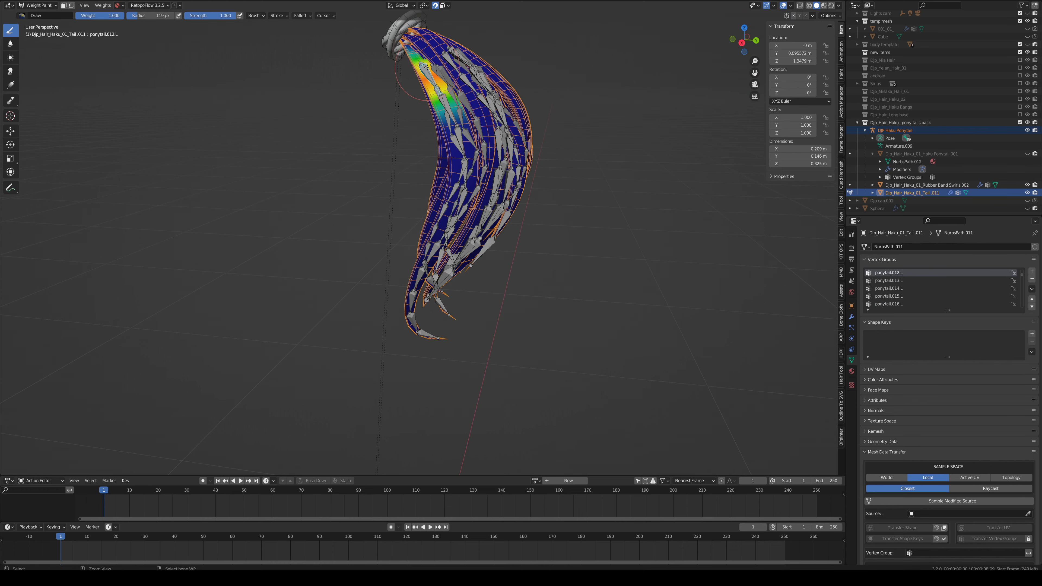
{"action": "middle_click_drag", "start_coordinate": [460, 119], "coordinate": [409, 149]}
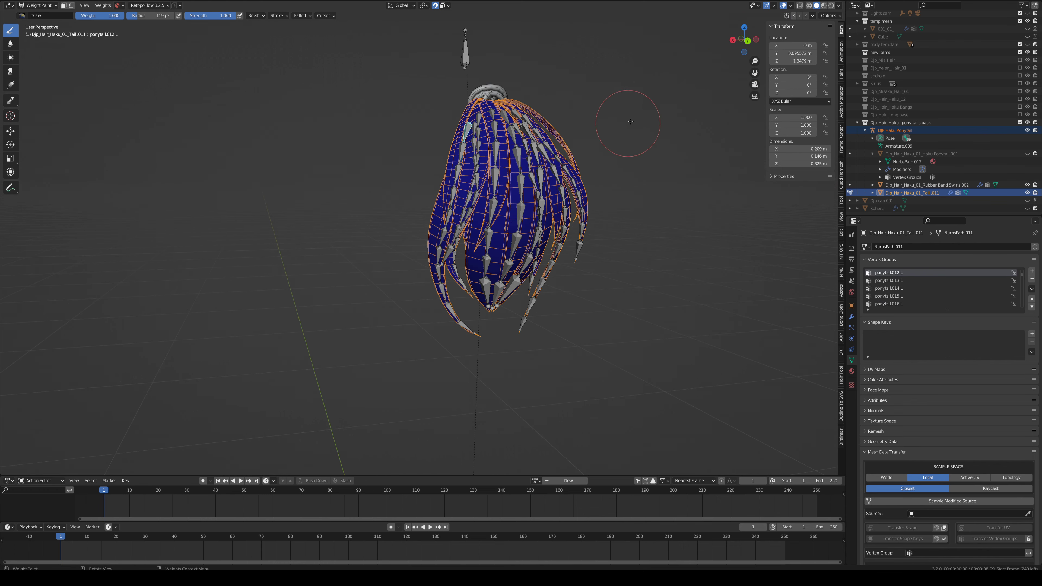
{"action": "key", "text": "r"}
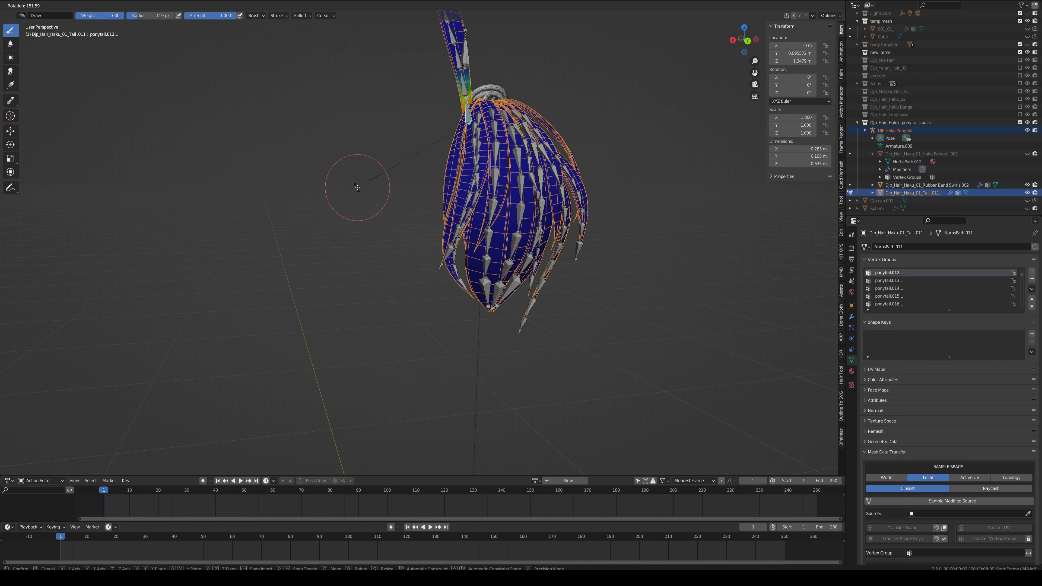
{"action": "left_click", "coordinate": [357, 187]}
{"action": "middle_click_drag", "start_coordinate": [503, 182], "coordinate": [449, 258], "text": "shift"}
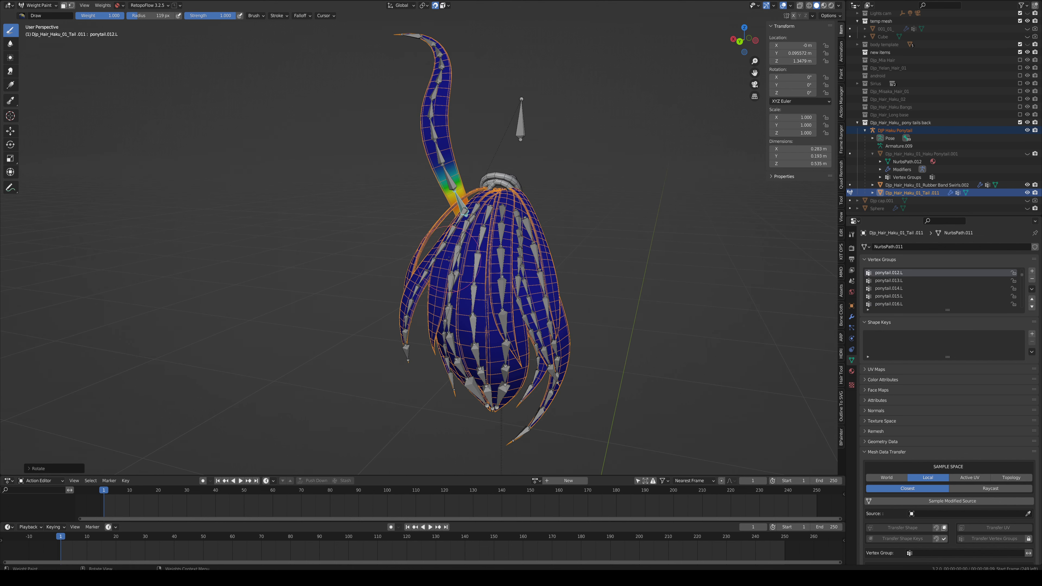
Step: Select the ponytail.012.R bone and rotate it so its strand points upward like the opposite one
{"action": "left_click", "coordinate": [533, 224], "text": "ctrl"}
{"action": "middle_click_drag", "start_coordinate": [533, 223], "coordinate": [550, 229]}
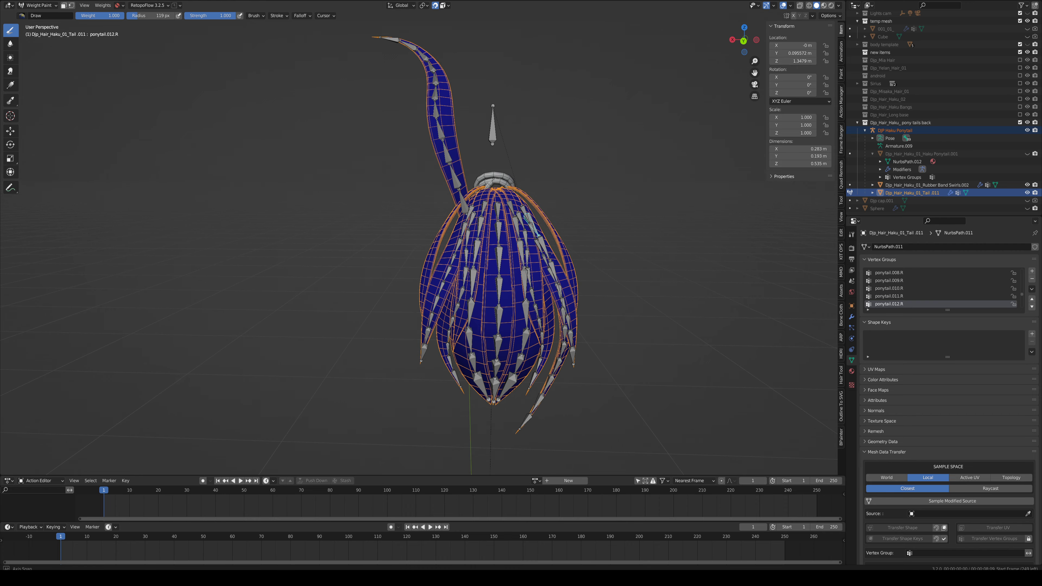
{"action": "key", "text": "r"}
{"action": "left_click", "coordinate": [531, 110]}
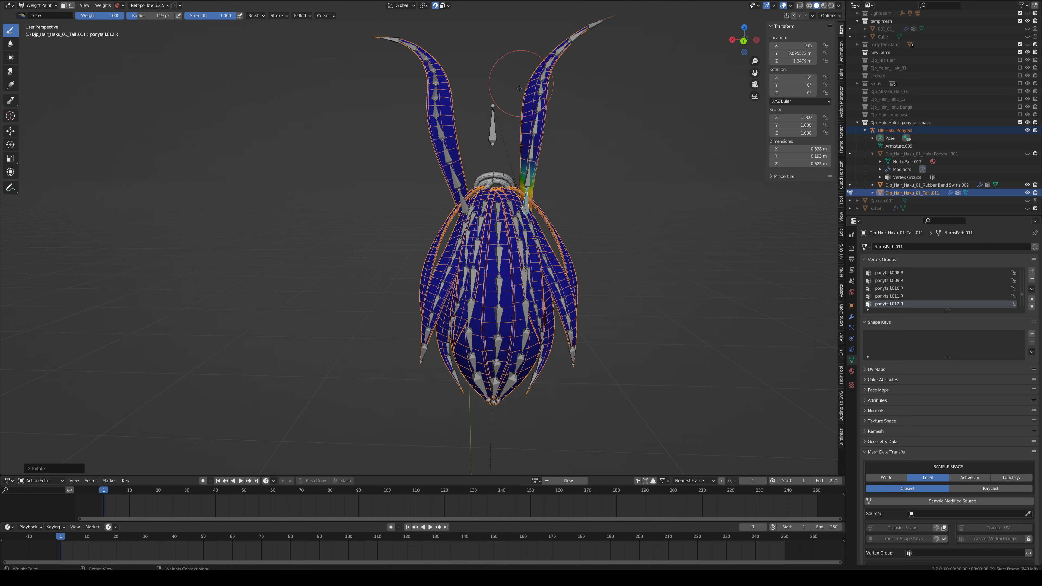
Step: Select the CRT Parent Haku ponytail bone and test how the hair follows when it is moved
{"action": "middle_click_drag", "start_coordinate": [531, 110], "coordinate": [398, 223]}
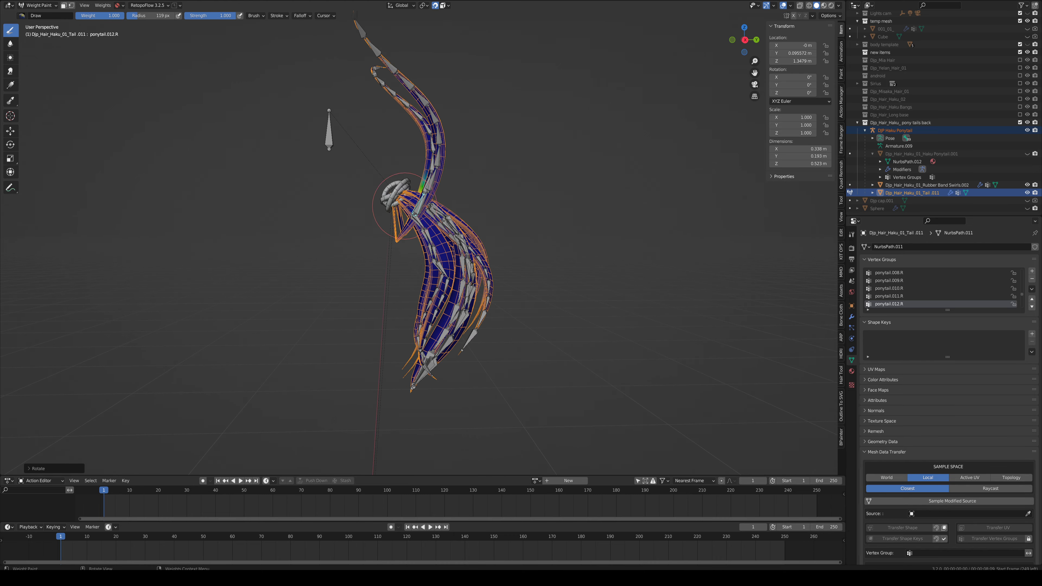
{"action": "scroll", "coordinate": [377, 217], "scroll_direction": "up", "scroll_amount": 4}
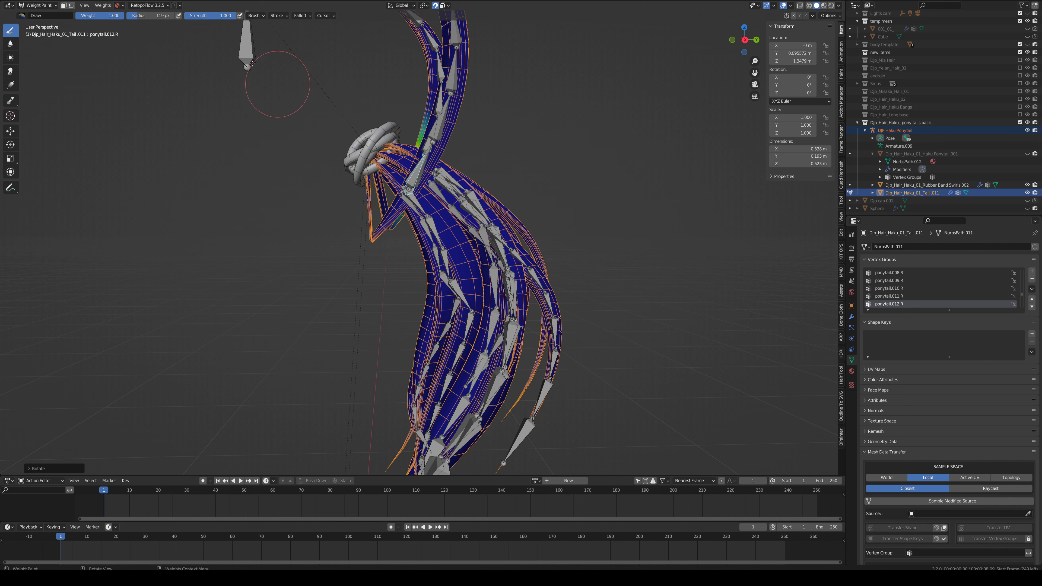
{"action": "middle_click_drag", "start_coordinate": [391, 196], "coordinate": [344, 104]}
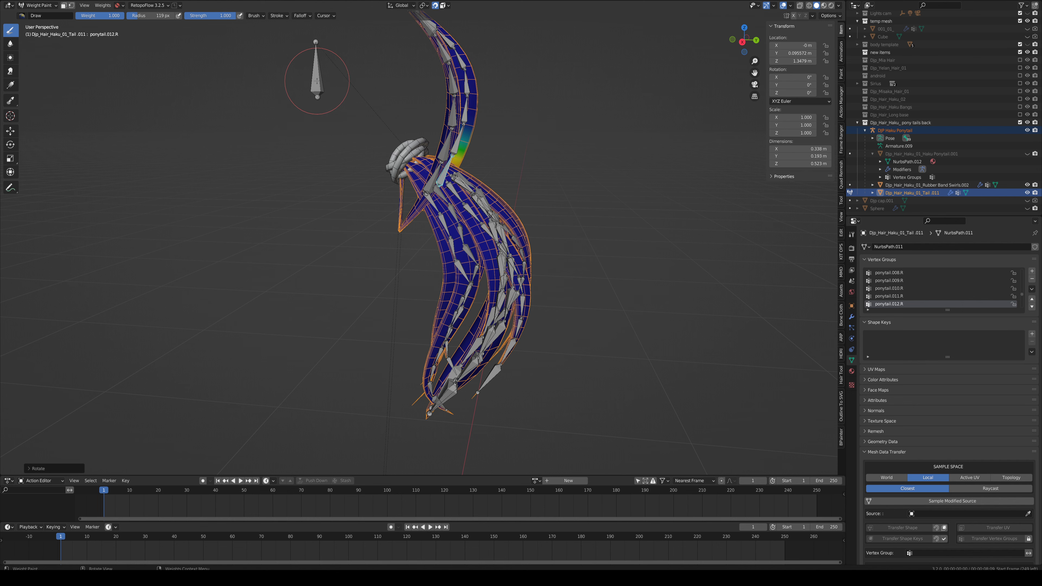
{"action": "mouse_move", "coordinate": [316, 81]}
{"action": "middle_mouse_down"}
{"action": "mouse_move", "coordinate": [305, 82]}
{"action": "mouse_move", "coordinate": [344, 137]}
{"action": "mouse_move", "coordinate": [410, 148]}
{"action": "mouse_move", "coordinate": [360, 156]}
{"action": "middle_mouse_up"}
{"action": "left_click", "coordinate": [299, 82], "text": "ctrl"}
{"action": "scroll", "coordinate": [390, 187], "scroll_direction": "up", "scroll_amount": 2}
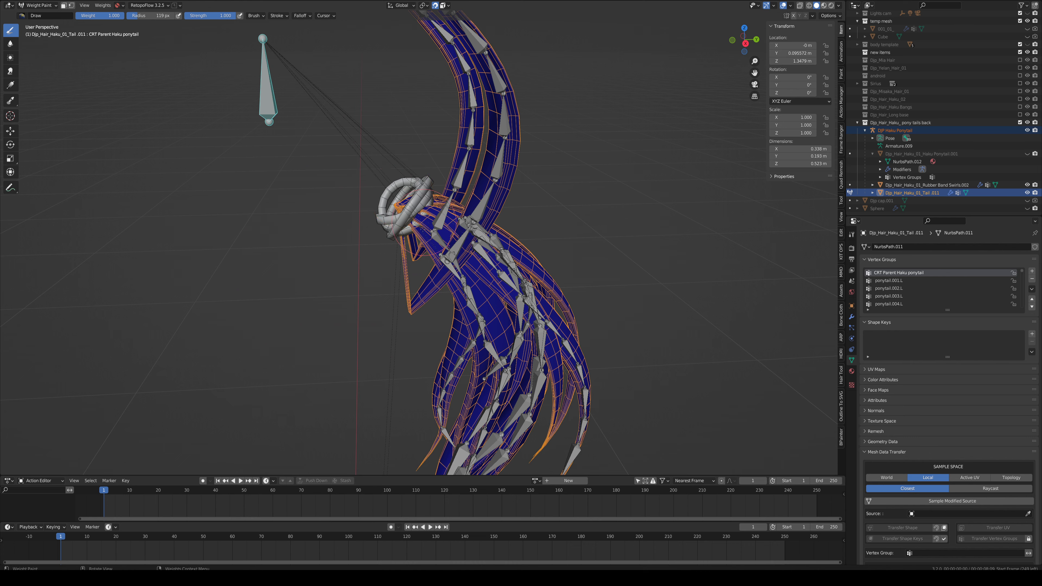
{"action": "key", "text": "g"}
{"action": "left_click", "coordinate": [349, 213]}
Step: In Edit Mode with X-ray on, box-select the hair root faces at the rubber band and grow the selection five times
{"action": "key", "text": "Tab"}
{"action": "middle_click_drag", "start_coordinate": [407, 204], "coordinate": [408, 216]}
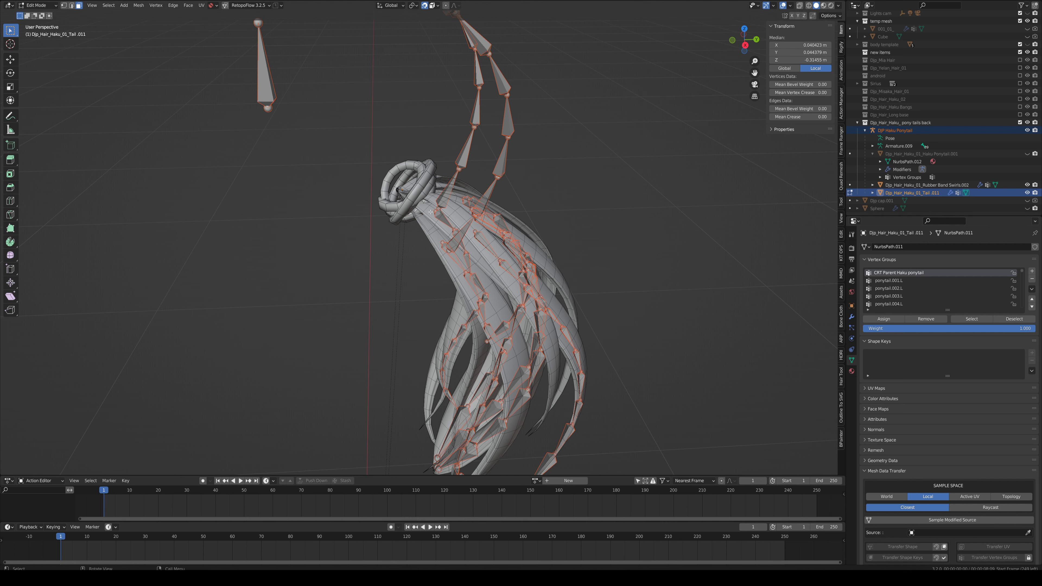
{"action": "left_click", "coordinate": [800, 6]}
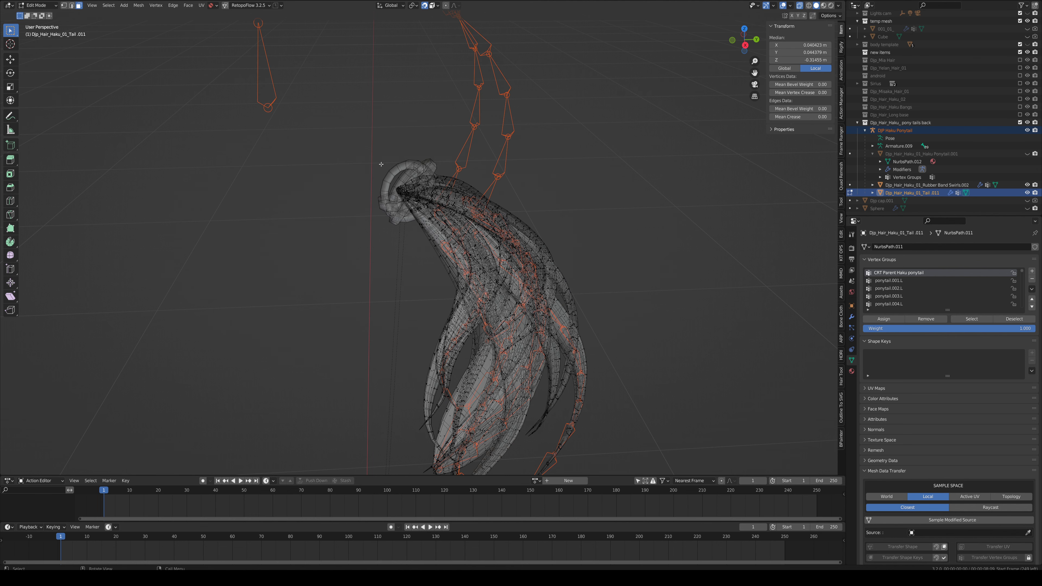
{"action": "key", "text": "KP_3"}
{"action": "left_click_drag", "start_coordinate": [341, 163], "coordinate": [424, 289]}
{"action": "middle_click_drag", "start_coordinate": [424, 289], "coordinate": [378, 273]}
{"action": "key", "text": "ctrl+KP_Add"}
{"action": "key", "text": "ctrl+KP_Add"}
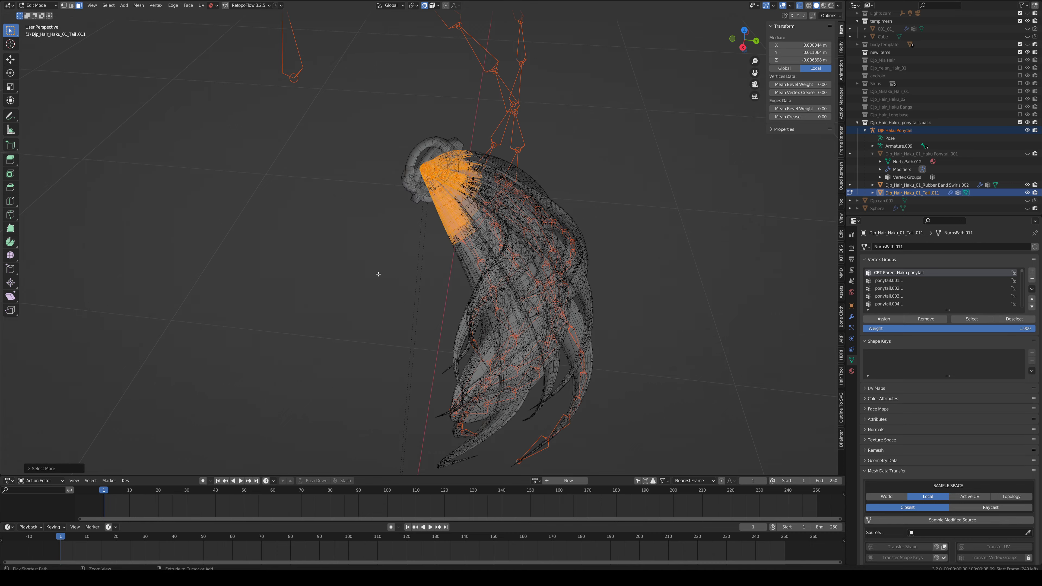
{"action": "key", "text": "ctrl+KP_Add"}
{"action": "key", "text": "ctrl+KP_Add"}
{"action": "key", "text": "ctrl+KP_Add"}
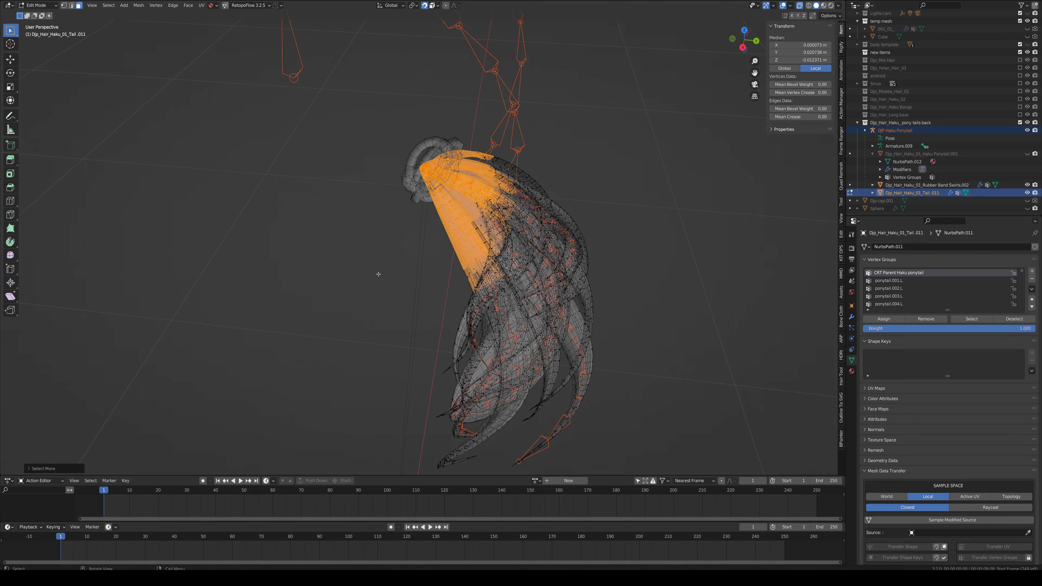
Step: Assign the selected root faces to the CRT Parent Haku ponytail vertex group at weight 1.000 and turn X-ray off
{"action": "mouse_move", "coordinate": [391, 270]}
{"action": "middle_mouse_down"}
{"action": "mouse_move", "coordinate": [312, 244]}
{"action": "mouse_move", "coordinate": [306, 276]}
{"action": "mouse_move", "coordinate": [285, 249]}
{"action": "mouse_move", "coordinate": [304, 246]}
{"action": "mouse_move", "coordinate": [390, 290]}
{"action": "middle_mouse_up"}
{"action": "scroll", "coordinate": [591, 314], "scroll_direction": "up", "scroll_amount": 2}
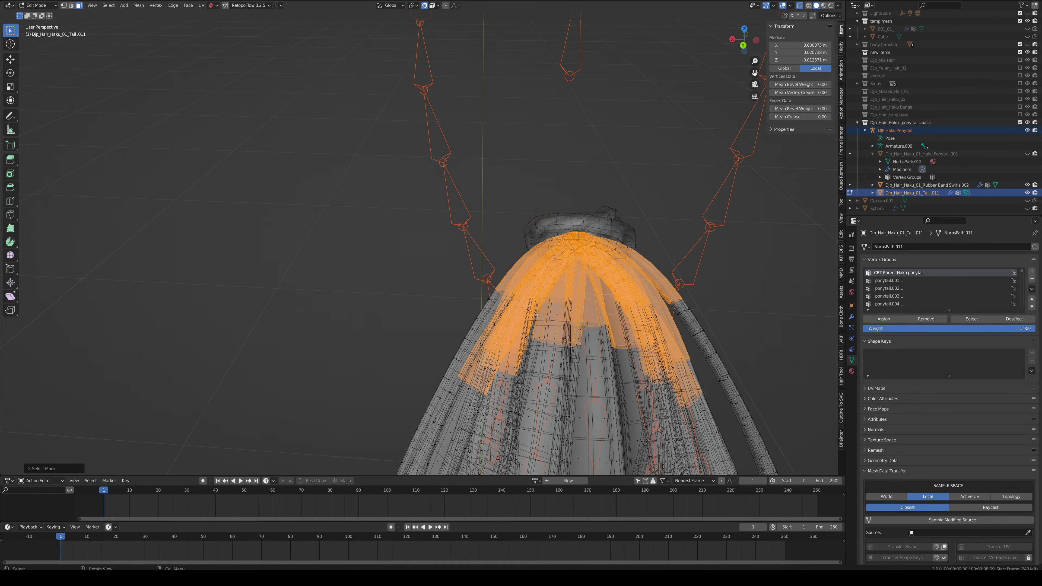
{"action": "middle_click_drag", "start_coordinate": [640, 326], "coordinate": [576, 221]}
{"action": "middle_click_drag", "start_coordinate": [530, 259], "coordinate": [571, 246]}
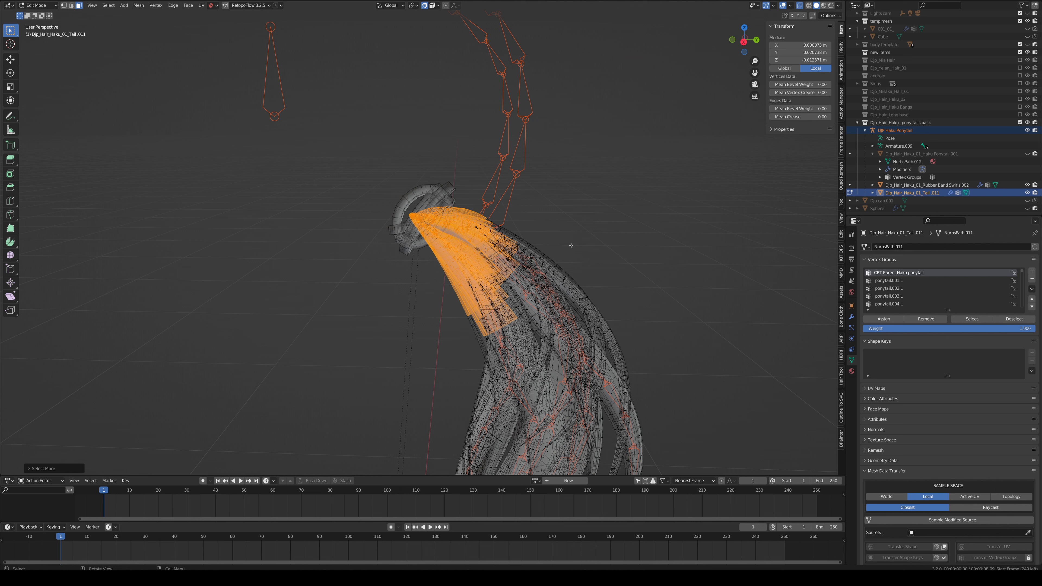
{"action": "left_click", "coordinate": [885, 319]}
{"action": "left_click", "coordinate": [800, 5]}
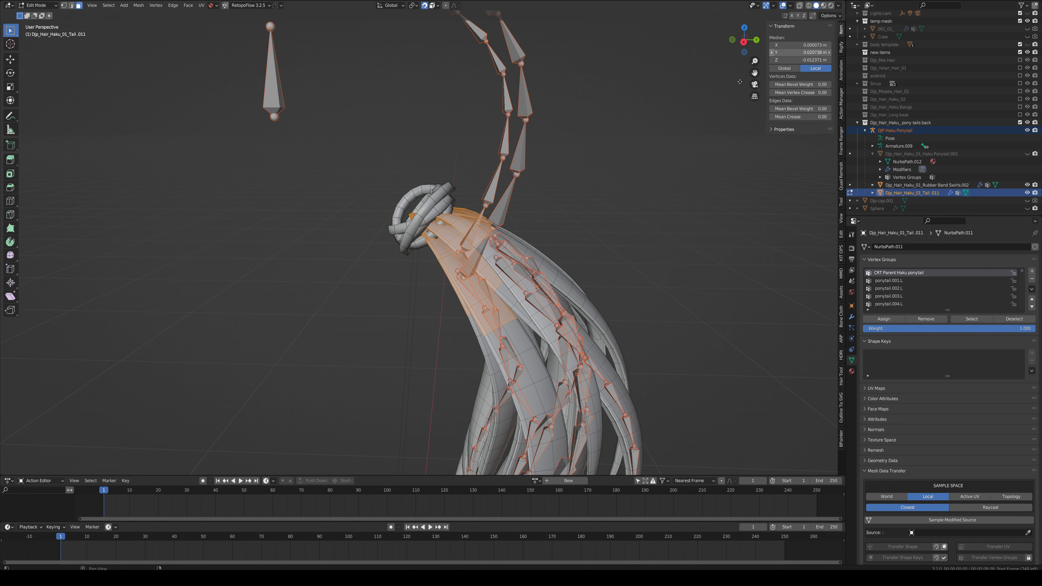
{"action": "middle_click_drag", "start_coordinate": [690, 148], "coordinate": [712, 126]}
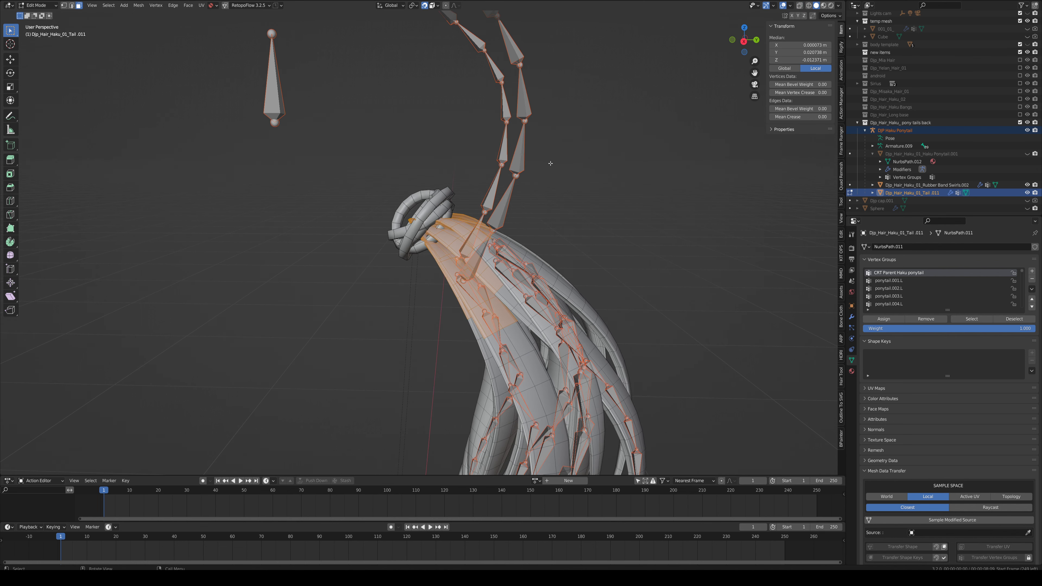
Step: Check the root weights in Weight Paint mode by temporarily rotating the CRT Parent Haku ponytail bone
{"action": "key", "text": "ctrl+Tab"}
{"action": "middle_click_drag", "start_coordinate": [564, 171], "coordinate": [505, 202]}
{"action": "middle_click_drag", "start_coordinate": [540, 263], "coordinate": [593, 233]}
{"action": "key", "text": "r"}
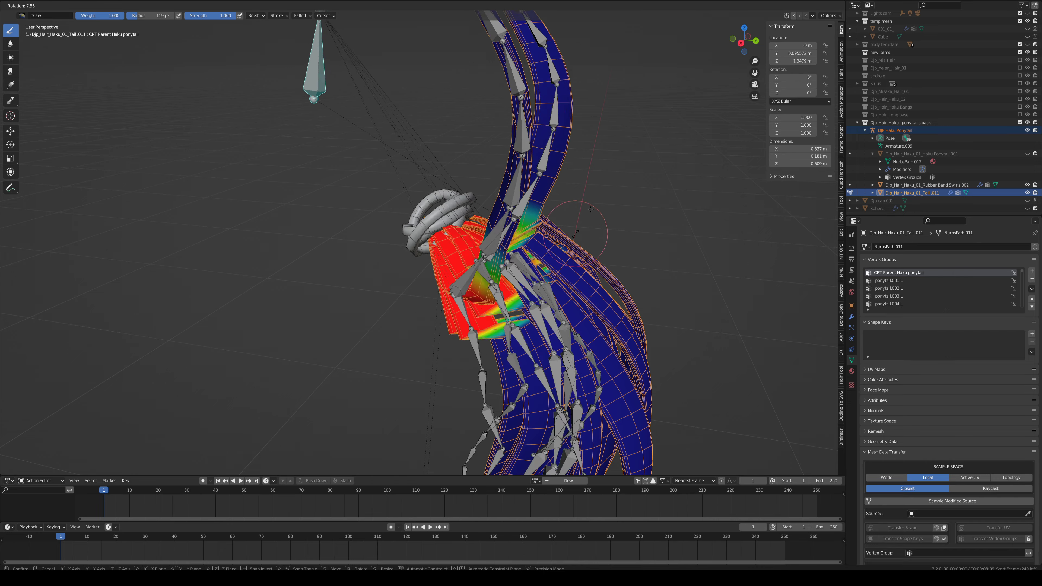
{"action": "left_click", "coordinate": [628, 128]}
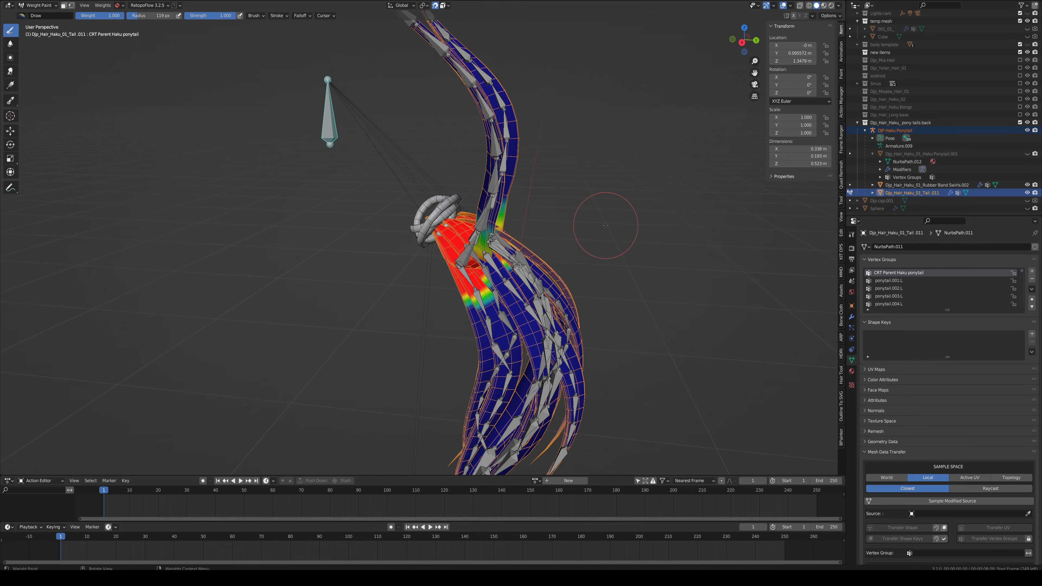
Step: Smooth the CRT Parent Haku ponytail weights six times to soften the falloff from the hair root into the strands
{"action": "left_click", "coordinate": [546, 215]}
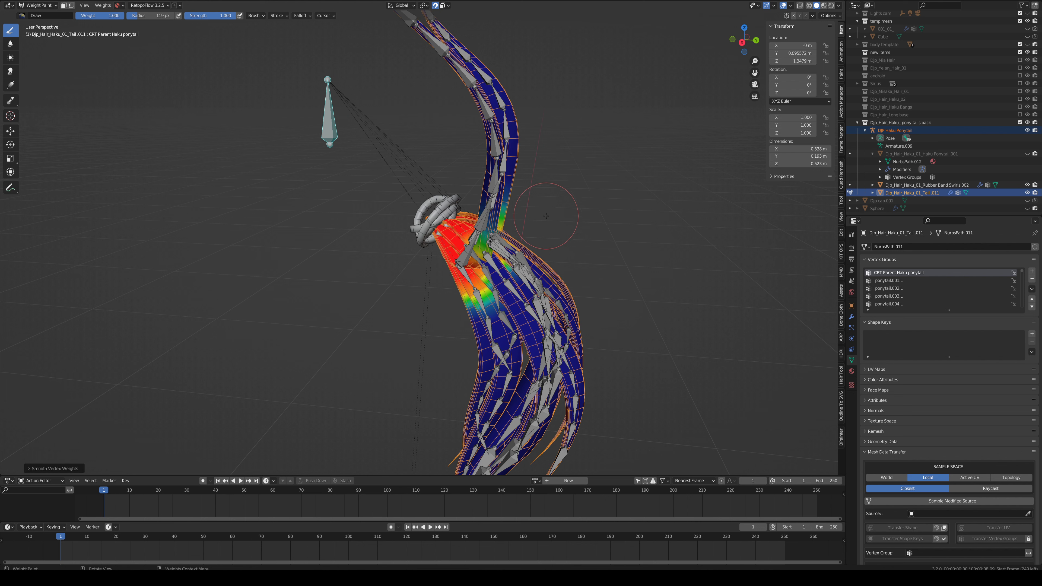
{"action": "left_click", "coordinate": [545, 216]}
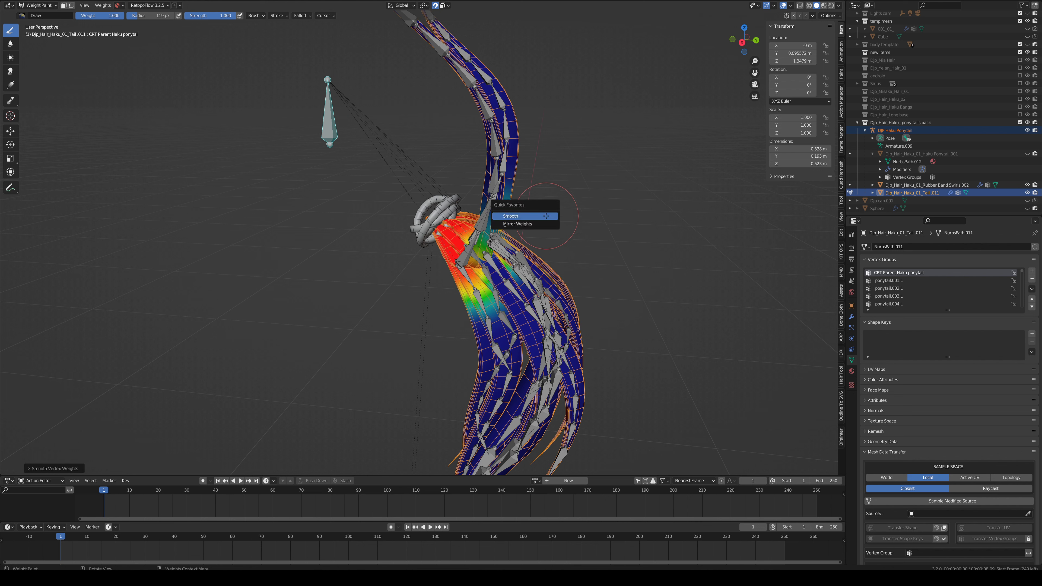
{"action": "left_click", "coordinate": [546, 215]}
{"action": "key", "text": "q"}
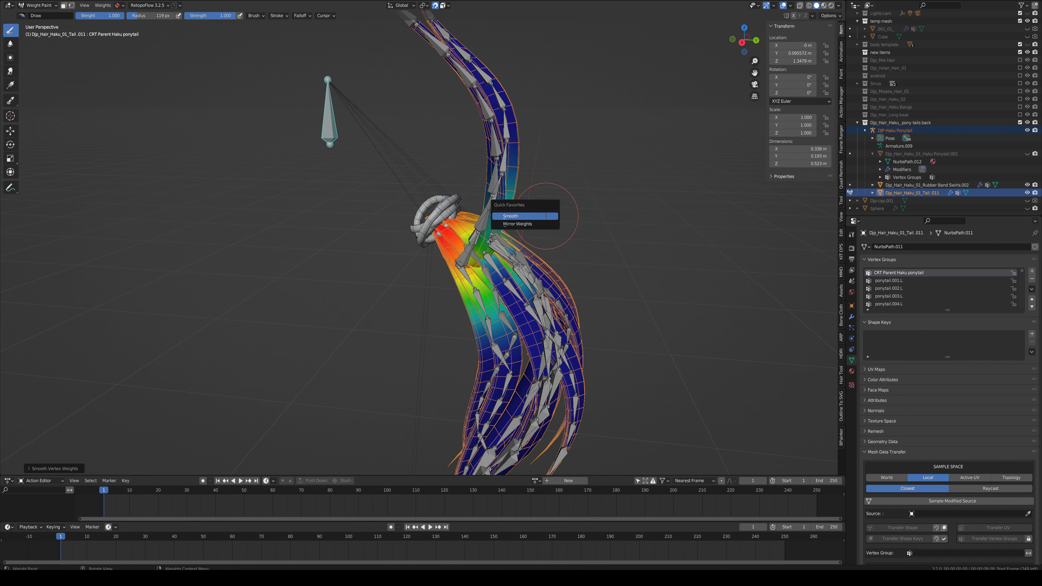
{"action": "left_click", "coordinate": [545, 216]}
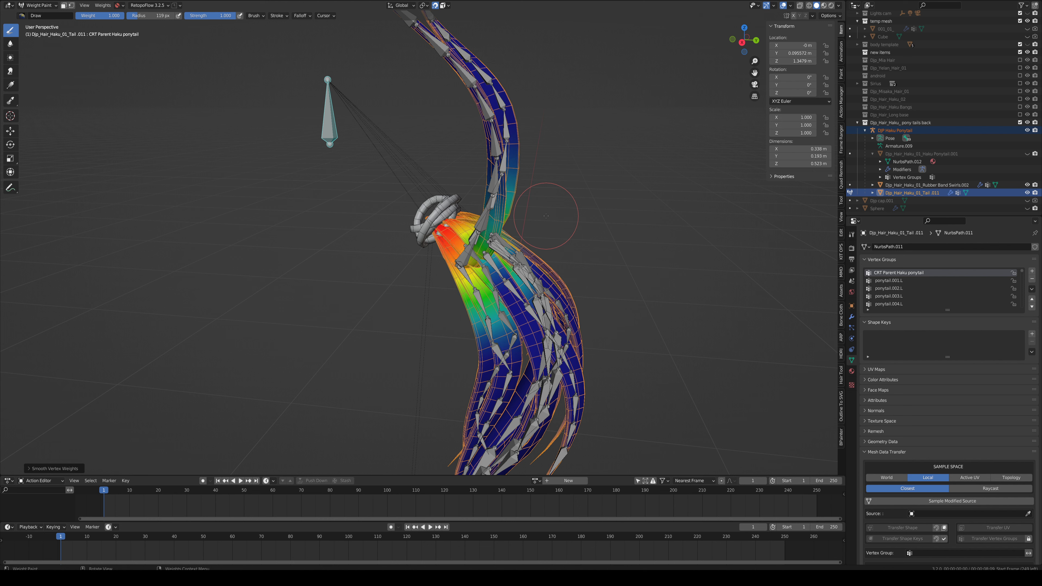
{"action": "key", "text": "q"}
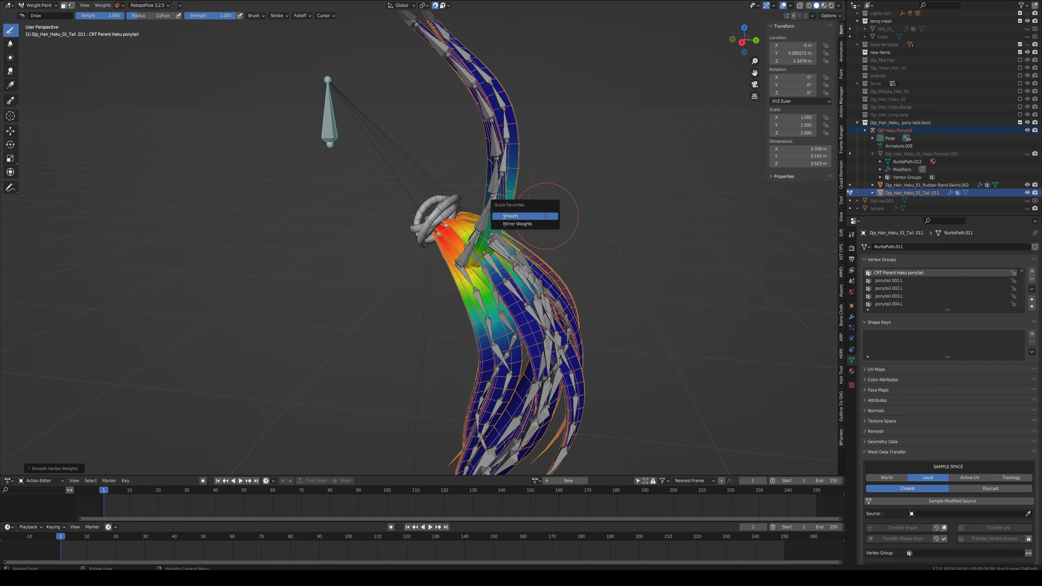
{"action": "left_click", "coordinate": [545, 216]}
{"action": "key", "text": "q"}
{"action": "left_click", "coordinate": [546, 216]}
Step: Test the smoothed root weights by temporarily rotating the CRT Parent Haku ponytail bone
{"action": "middle_click_drag", "start_coordinate": [548, 212], "coordinate": [604, 225]}
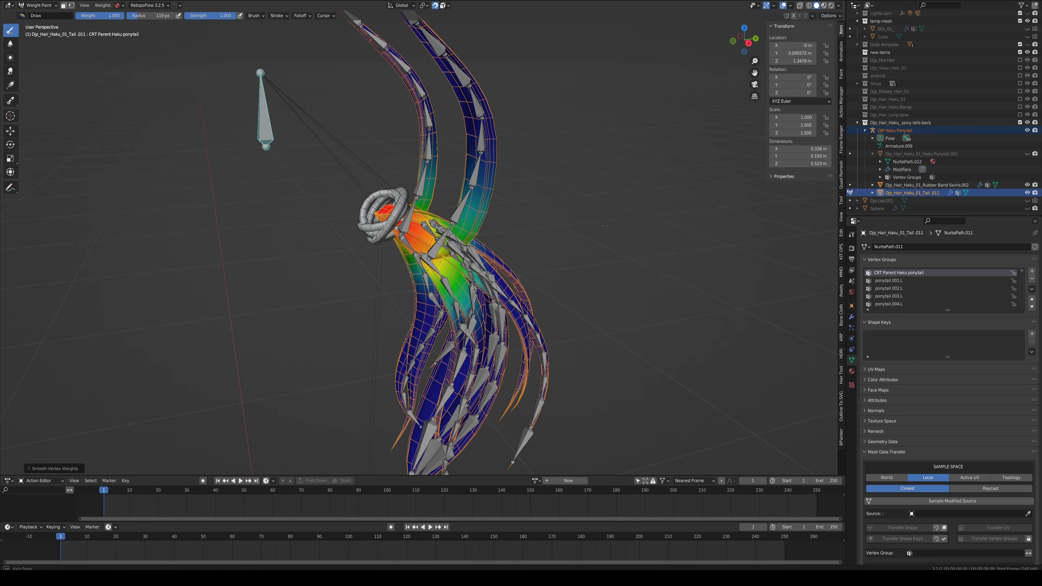
{"action": "key", "text": "r"}
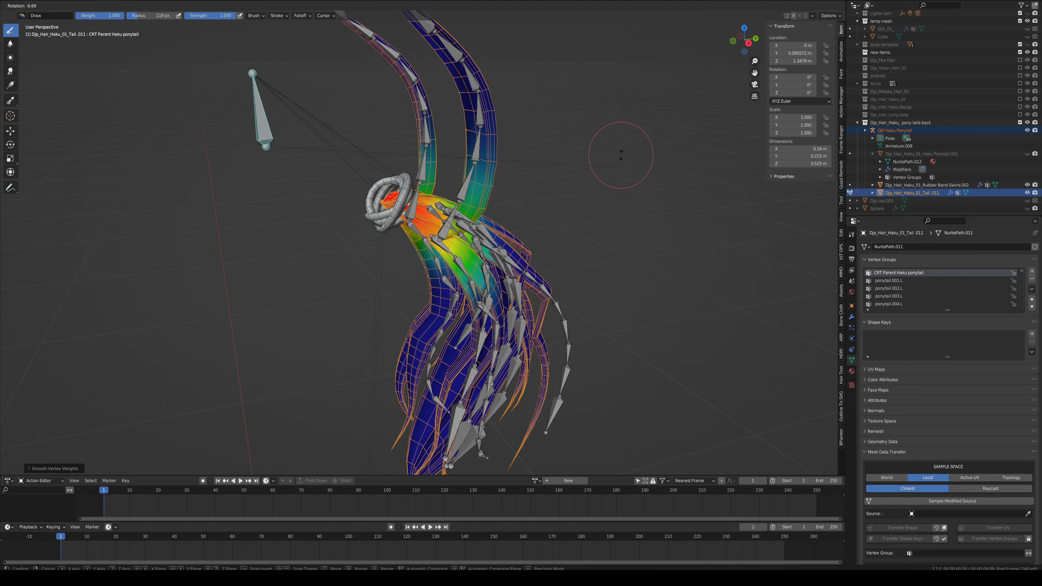
{"action": "left_click", "coordinate": [565, 223]}
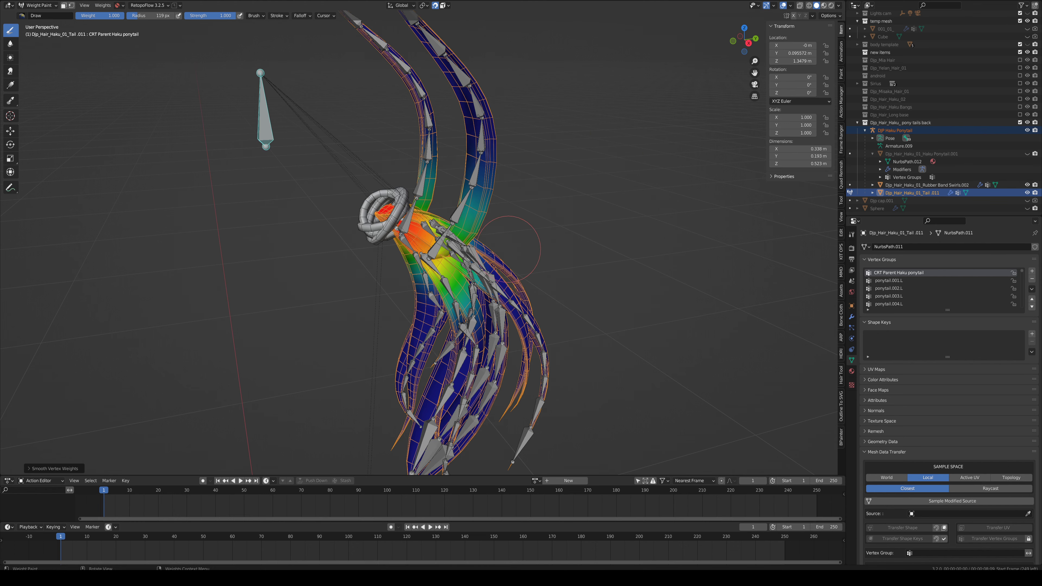
Step: Check the ponytail.012.L weights by temporarily rotating that bone and viewing the raised strand's base
{"action": "left_click", "coordinate": [447, 214], "text": "ctrl"}
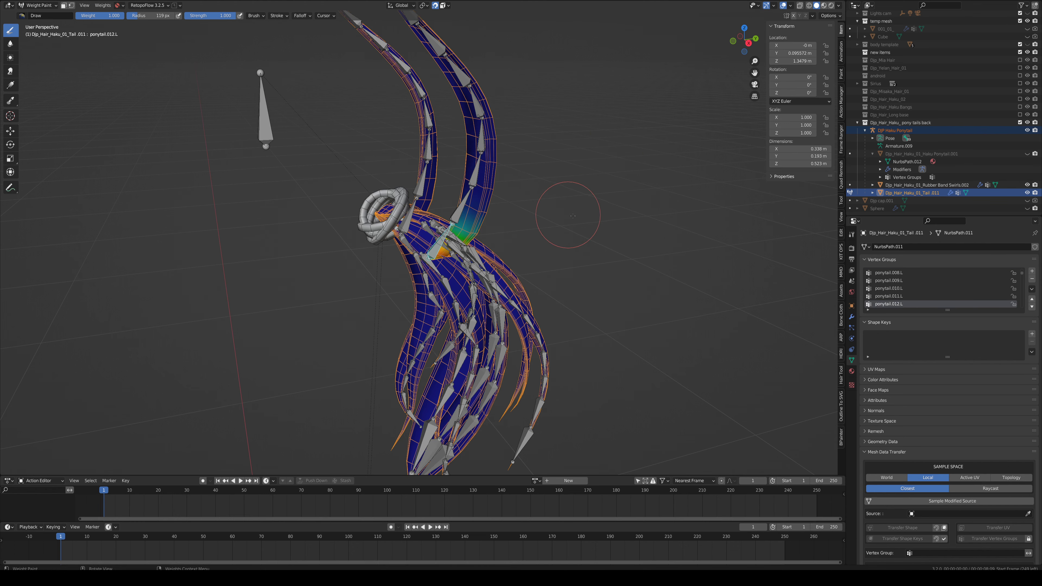
{"action": "middle_click_drag", "start_coordinate": [565, 209], "coordinate": [603, 203]}
{"action": "key", "text": "r"}
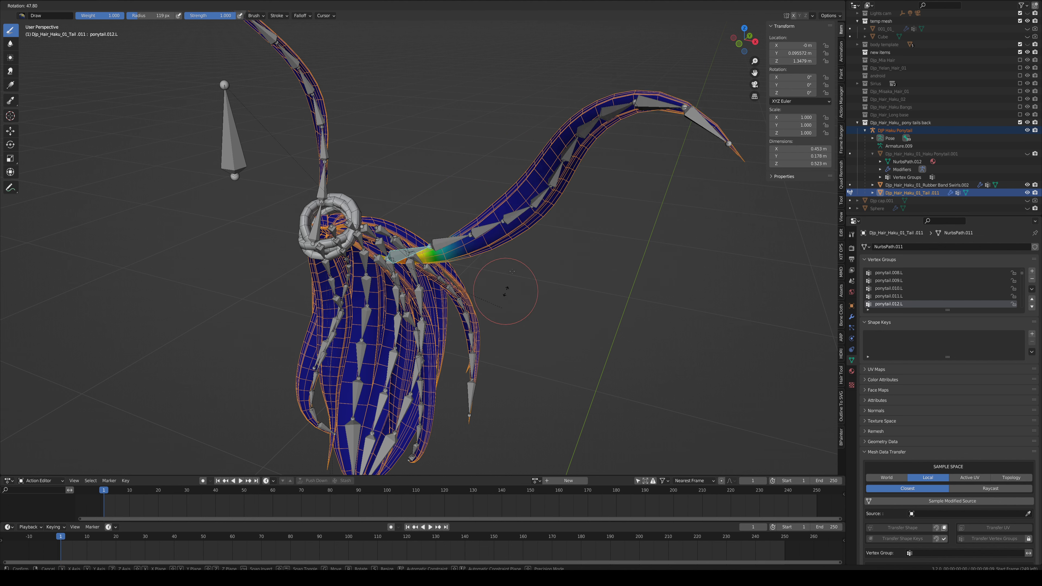
{"action": "left_click", "coordinate": [509, 242]}
{"action": "scroll", "coordinate": [418, 280], "scroll_direction": "up", "scroll_amount": 6}
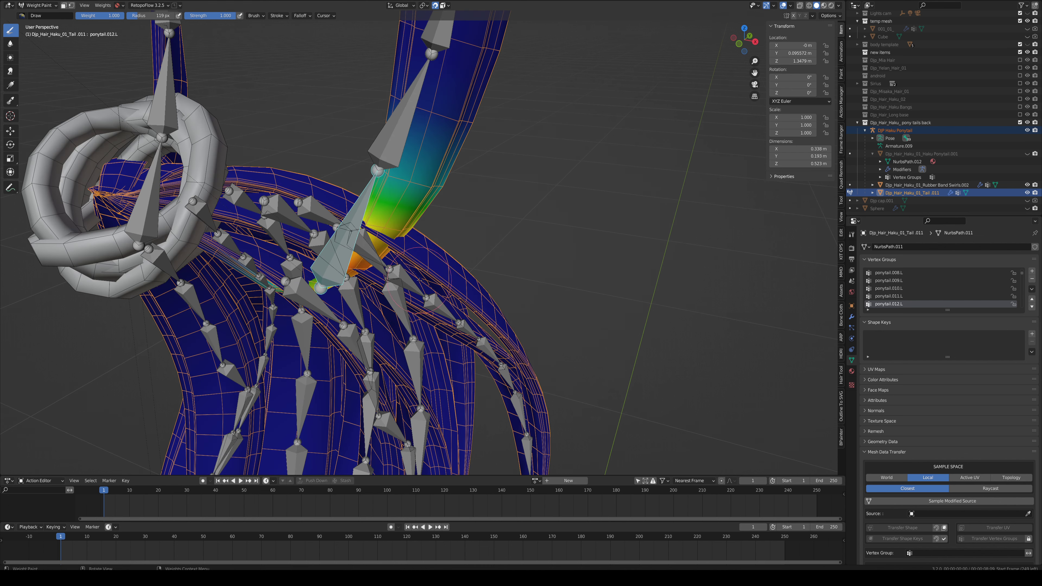
{"action": "middle_click_drag", "start_coordinate": [309, 294], "coordinate": [328, 280]}
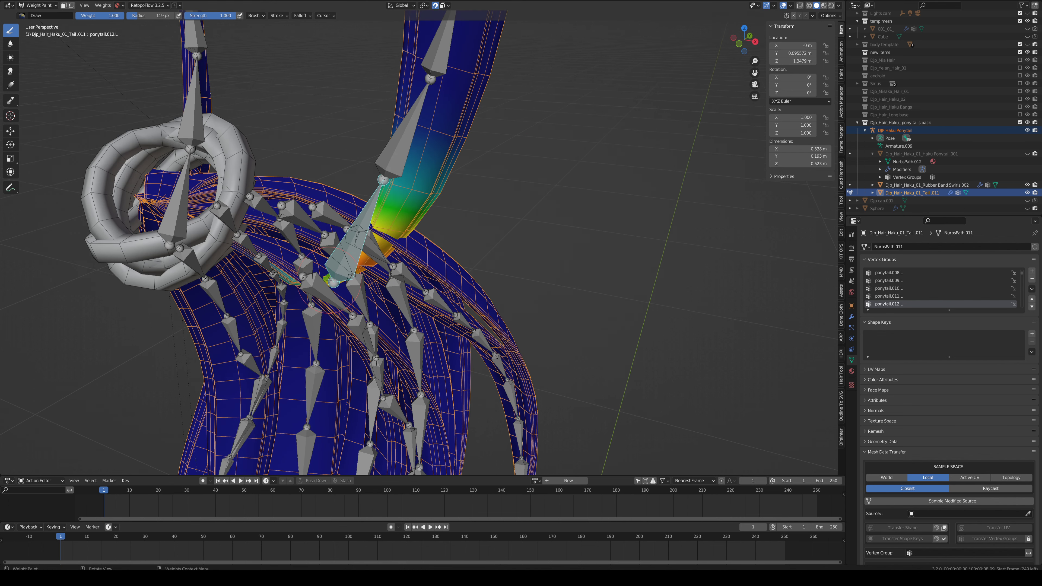
{"action": "key", "text": "r"}
{"action": "left_click", "coordinate": [435, 251]}
{"action": "mouse_move", "coordinate": [437, 242]}
{"action": "middle_mouse_down"}
{"action": "mouse_move", "coordinate": [443, 231]}
{"action": "mouse_move", "coordinate": [534, 238]}
{"action": "middle_mouse_up"}
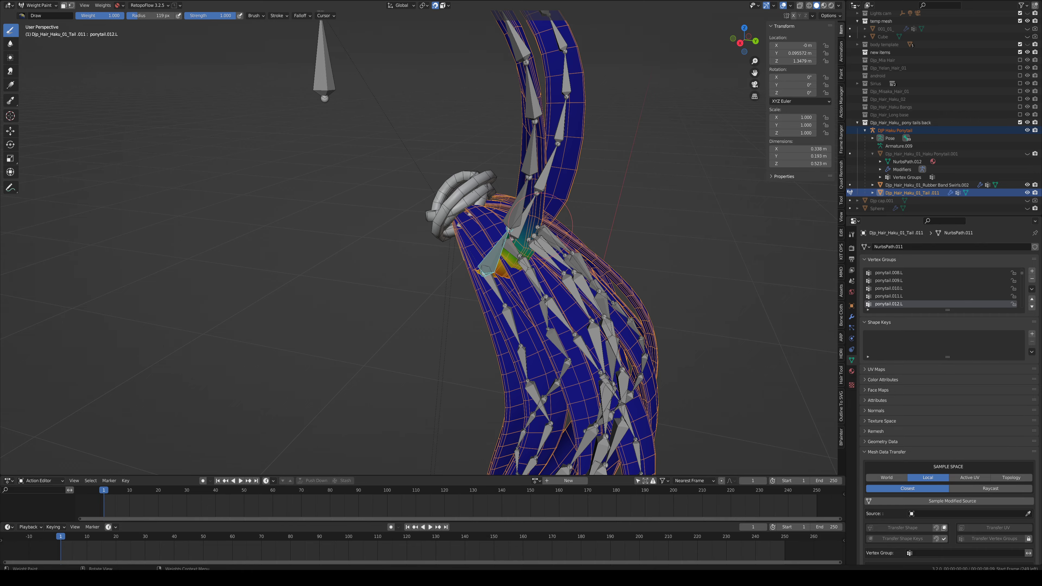
Step: Make the ponytail.001.L bone and its vertex group active for weighting the lower strand
{"action": "mouse_move", "coordinate": [575, 225]}
{"action": "middle_mouse_down"}
{"action": "mouse_move", "coordinate": [592, 243]}
{"action": "mouse_move", "coordinate": [524, 131]}
{"action": "mouse_move", "coordinate": [511, 170]}
{"action": "mouse_move", "coordinate": [496, 164]}
{"action": "middle_mouse_up"}
{"action": "scroll", "coordinate": [518, 153], "scroll_direction": "up", "scroll_amount": 2}
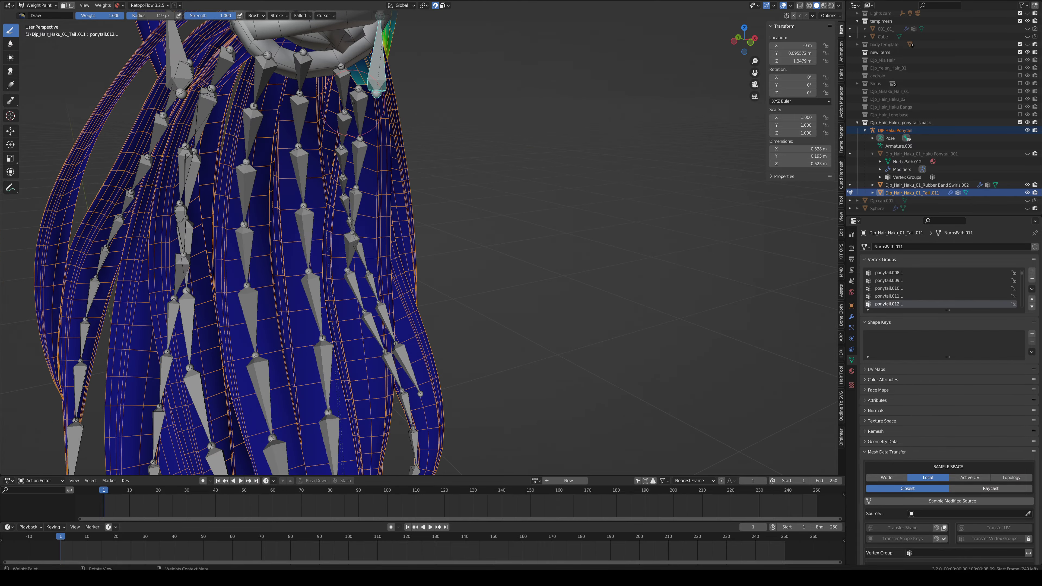
{"action": "left_click", "coordinate": [359, 107], "text": "ctrl"}
{"action": "middle_click_drag", "start_coordinate": [358, 108], "coordinate": [564, 184]}
{"action": "middle_click_drag", "start_coordinate": [459, 234], "coordinate": [503, 240]}
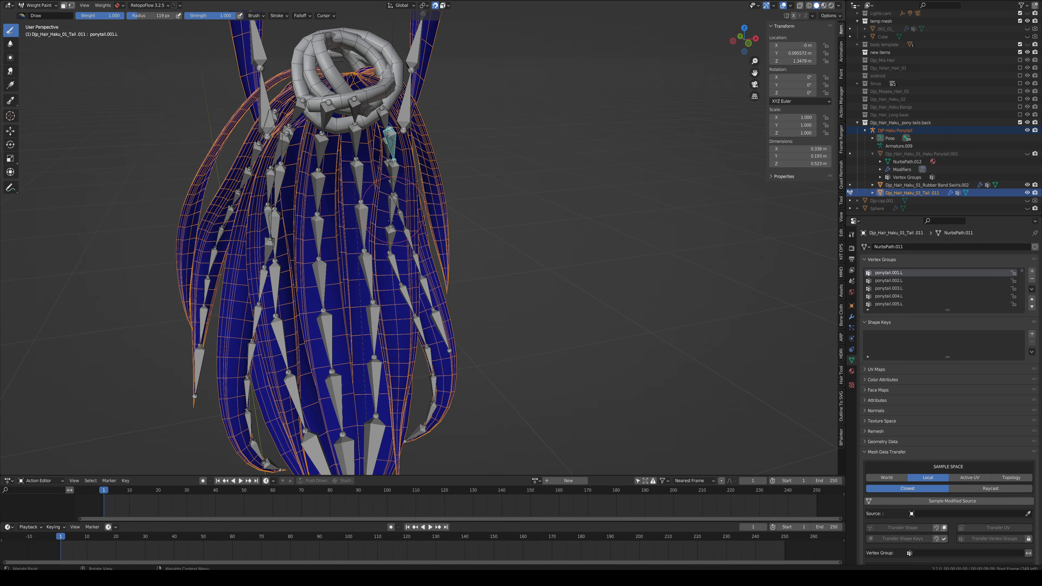
{"action": "scroll", "coordinate": [427, 266], "scroll_direction": "up", "scroll_amount": 4}
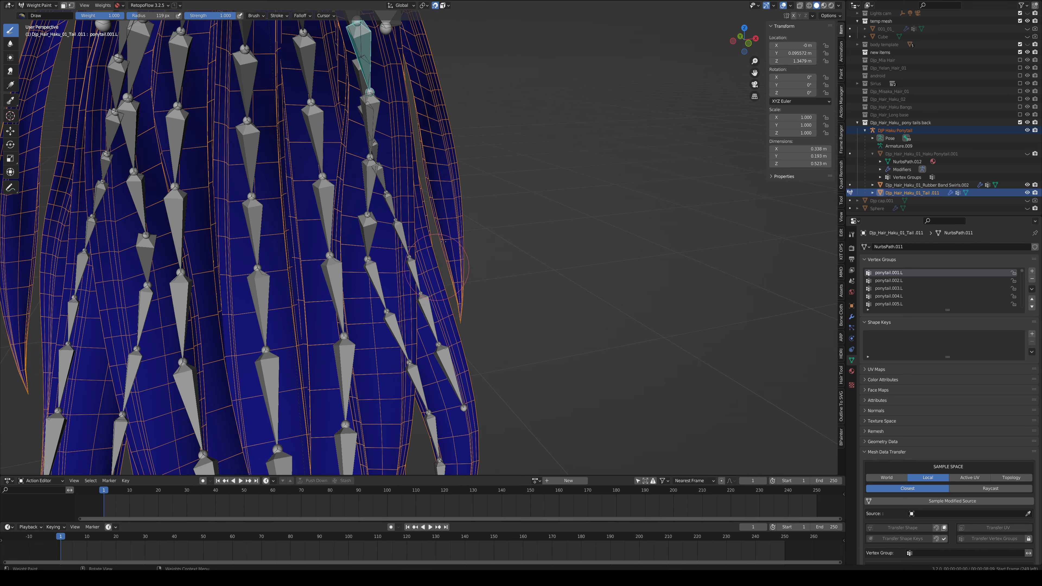
{"action": "mouse_move", "coordinate": [436, 267]}
{"action": "middle_mouse_down"}
{"action": "mouse_move", "coordinate": [343, 185]}
{"action": "mouse_move", "coordinate": [552, 161]}
{"action": "middle_mouse_up"}
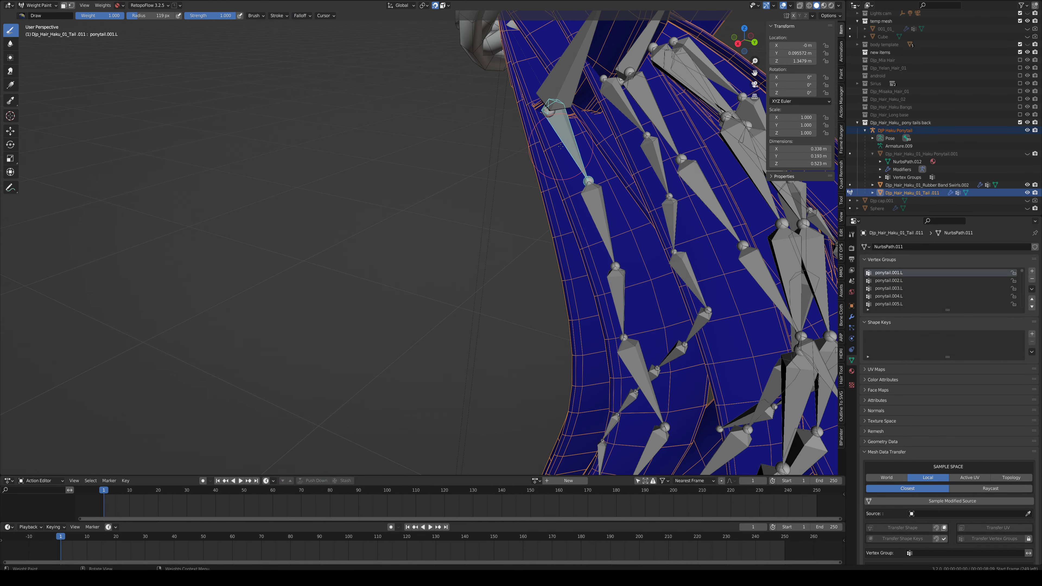
Step: Enter Edit Mode on the tail mesh and enable the Armature modifier's Edit Mode display
{"action": "key", "text": "Tab"}
{"action": "scroll", "coordinate": [556, 168], "scroll_direction": "down", "scroll_amount": 8}
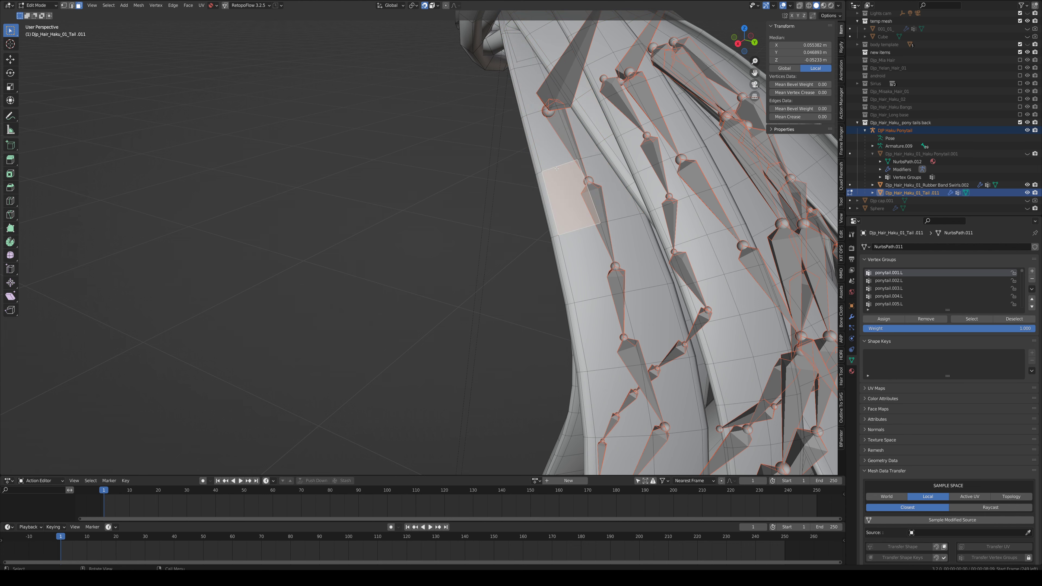
{"action": "scroll", "coordinate": [539, 123], "scroll_direction": "down", "scroll_amount": 3}
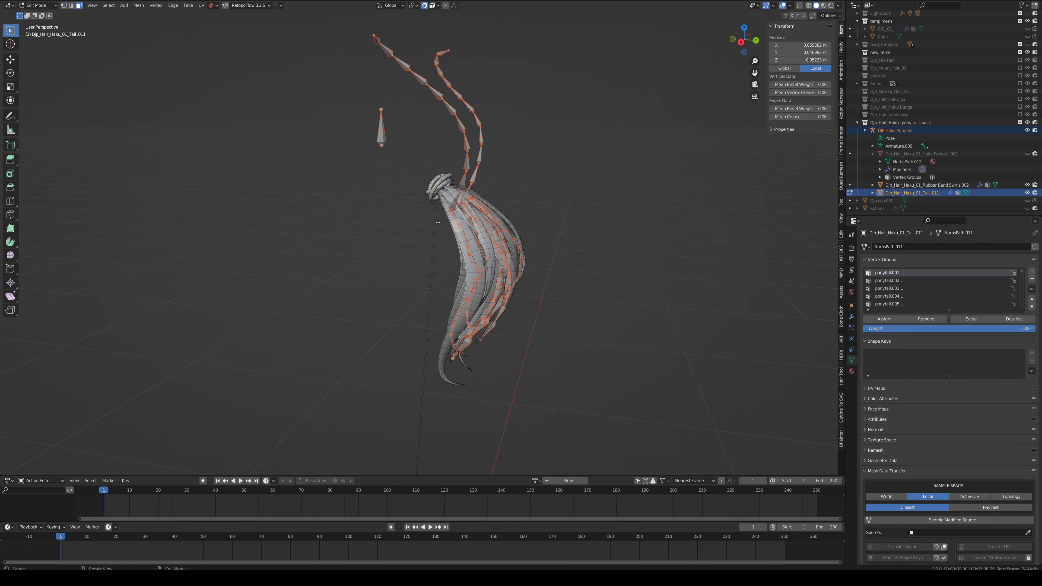
{"action": "middle_click_drag", "start_coordinate": [467, 166], "coordinate": [353, 34]}
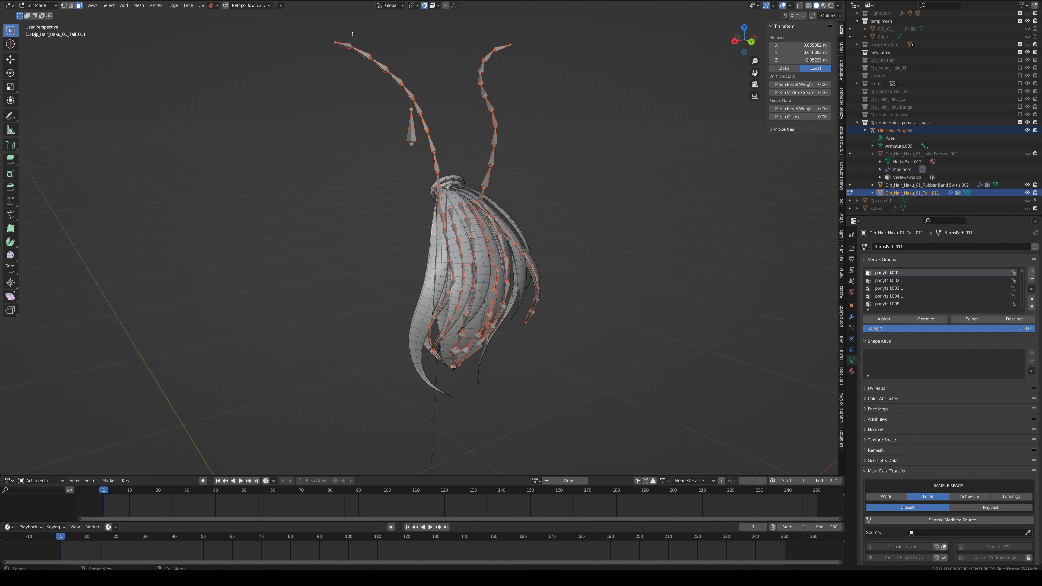
{"action": "scroll", "coordinate": [449, 128], "scroll_direction": "up", "scroll_amount": 2}
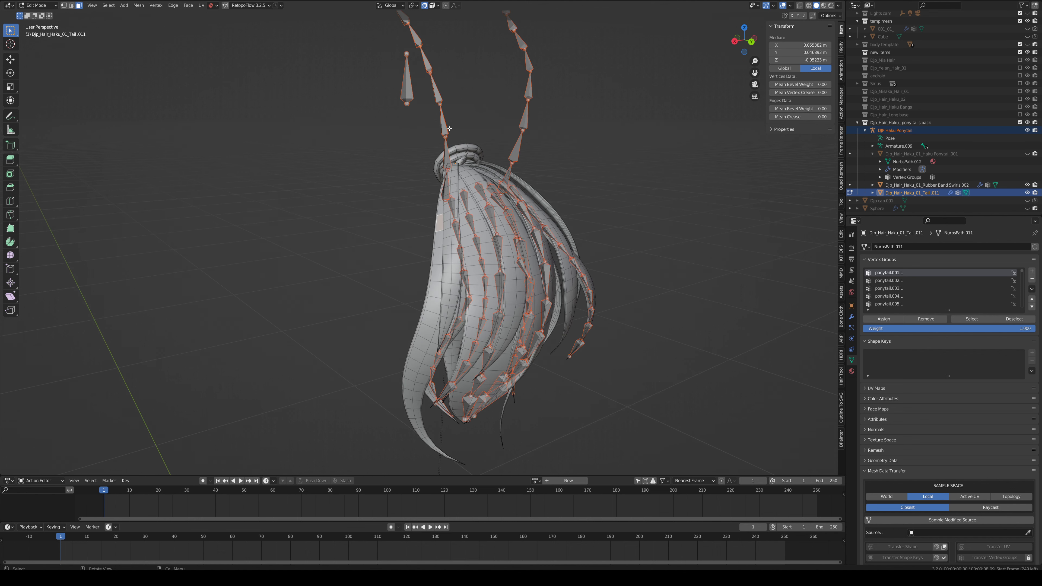
{"action": "left_click", "coordinate": [851, 318]}
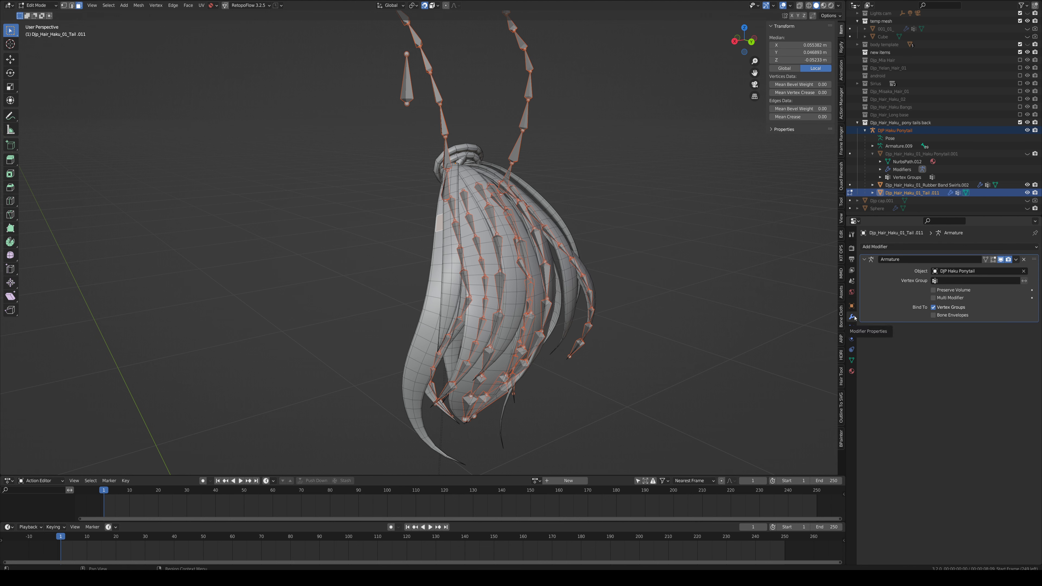
{"action": "left_click", "coordinate": [993, 260]}
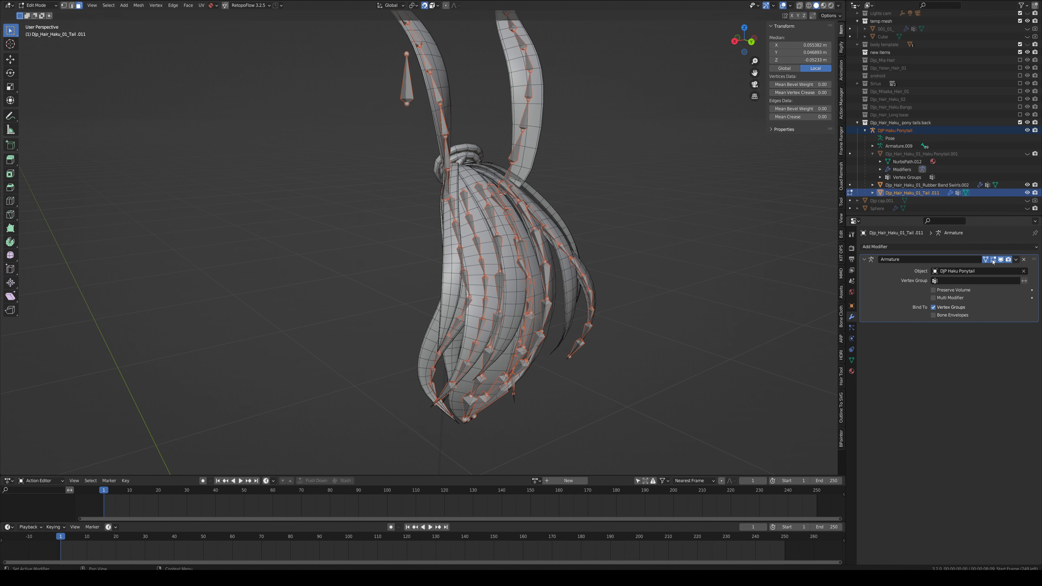
Step: Examine how the deformed strands line up with the bones in both Edit Mode and Weight Paint mode
{"action": "middle_click_drag", "start_coordinate": [438, 166], "coordinate": [505, 139]}
{"action": "middle_click_drag", "start_coordinate": [478, 76], "coordinate": [500, 103]}
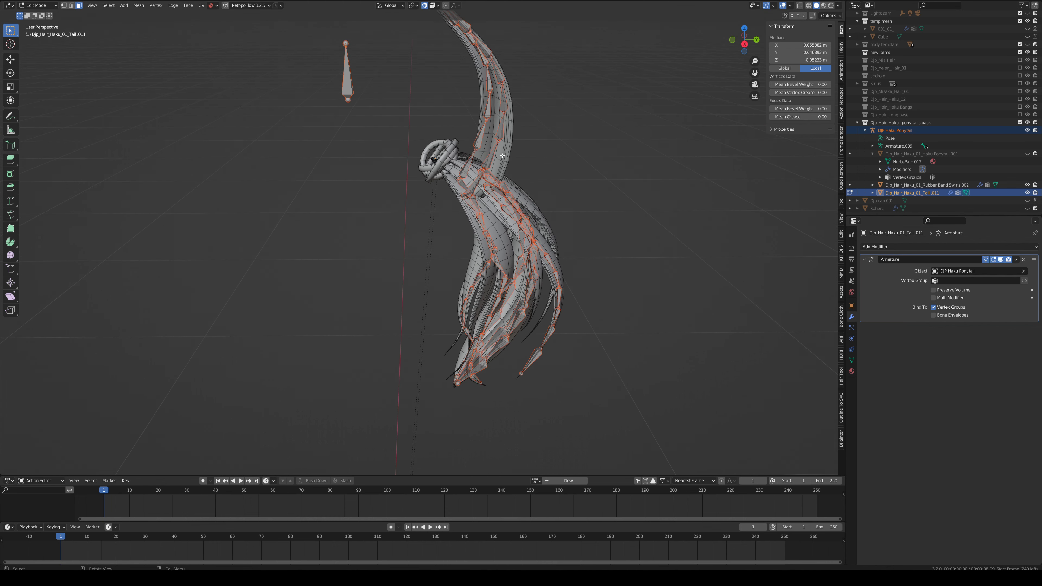
{"action": "middle_click_drag", "start_coordinate": [502, 155], "coordinate": [447, 113]}
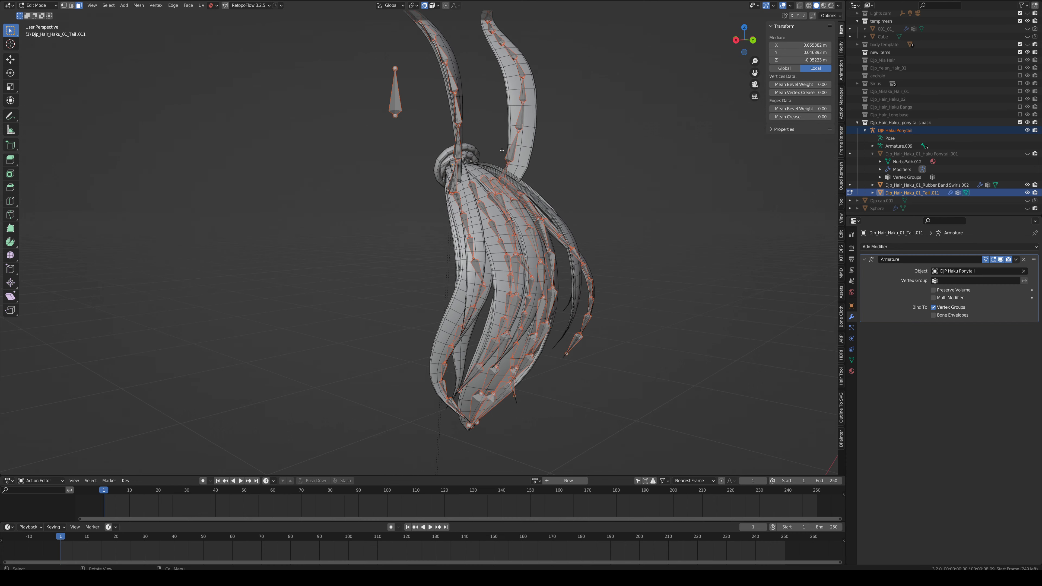
{"action": "scroll", "coordinate": [474, 189], "scroll_direction": "up", "scroll_amount": 8}
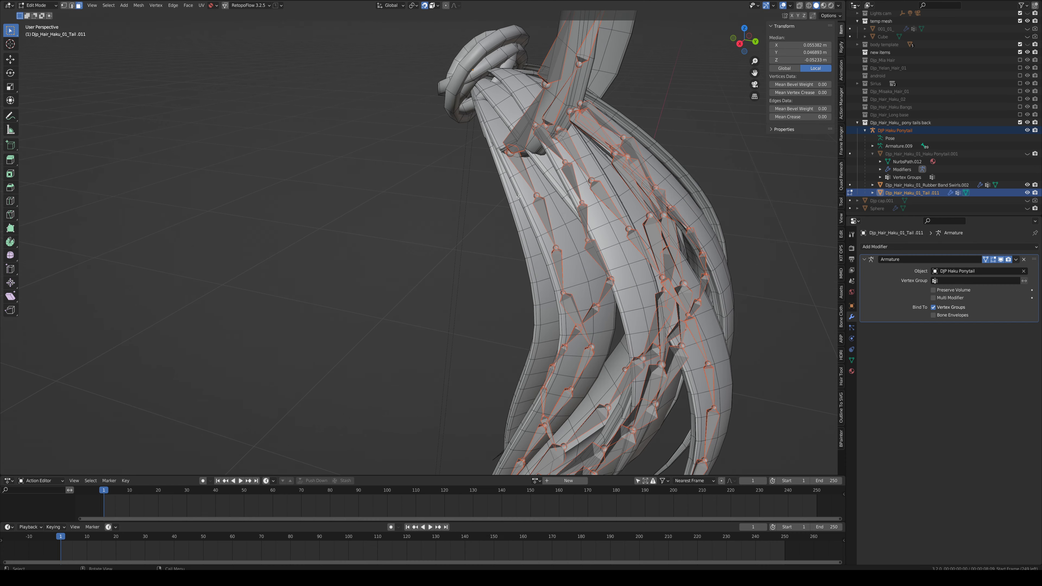
{"action": "mouse_move", "coordinate": [505, 190]}
{"action": "middle_mouse_down"}
{"action": "mouse_move", "coordinate": [527, 190]}
{"action": "mouse_move", "coordinate": [511, 178]}
{"action": "middle_mouse_up"}
{"action": "key", "text": "Tab"}
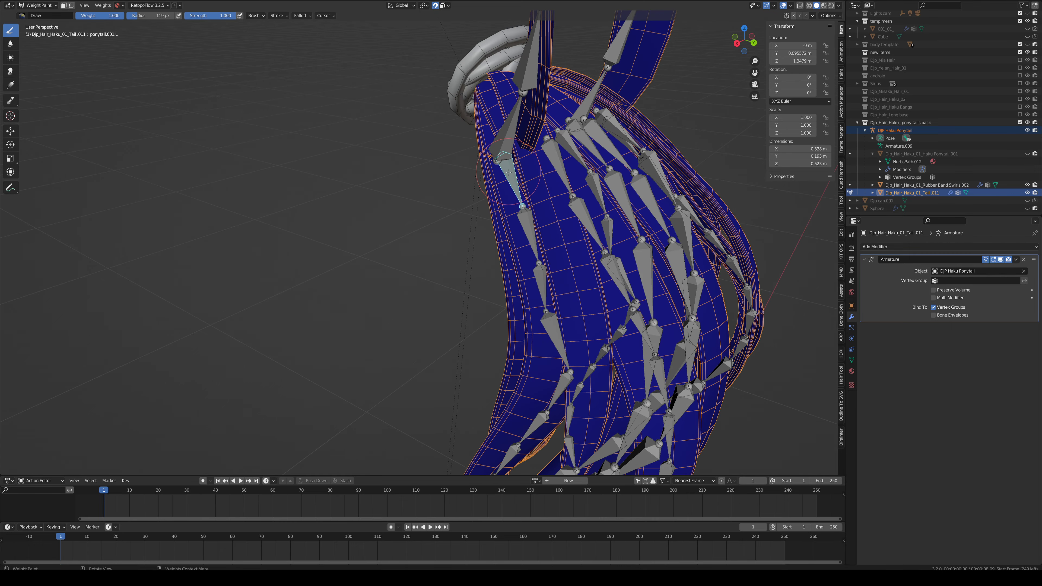
{"action": "key", "text": "Tab"}
{"action": "key", "text": "Tab"}
{"action": "key", "text": "Tab"}
Step: Select the strand faces around the ponytail.001.L bone and assign them to its vertex group at weight 1.000
{"action": "mouse_move", "coordinate": [512, 178]}
{"action": "middle_mouse_down"}
{"action": "mouse_move", "coordinate": [533, 165]}
{"action": "mouse_move", "coordinate": [545, 189]}
{"action": "middle_mouse_up"}
{"action": "scroll", "coordinate": [533, 165], "scroll_direction": "up", "scroll_amount": 4}
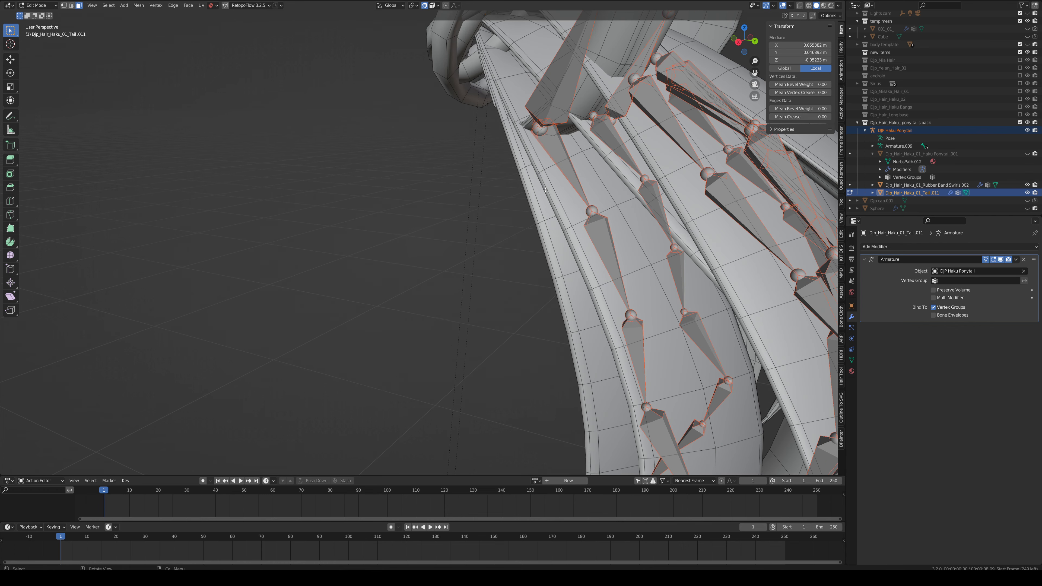
{"action": "left_click", "coordinate": [578, 177]}
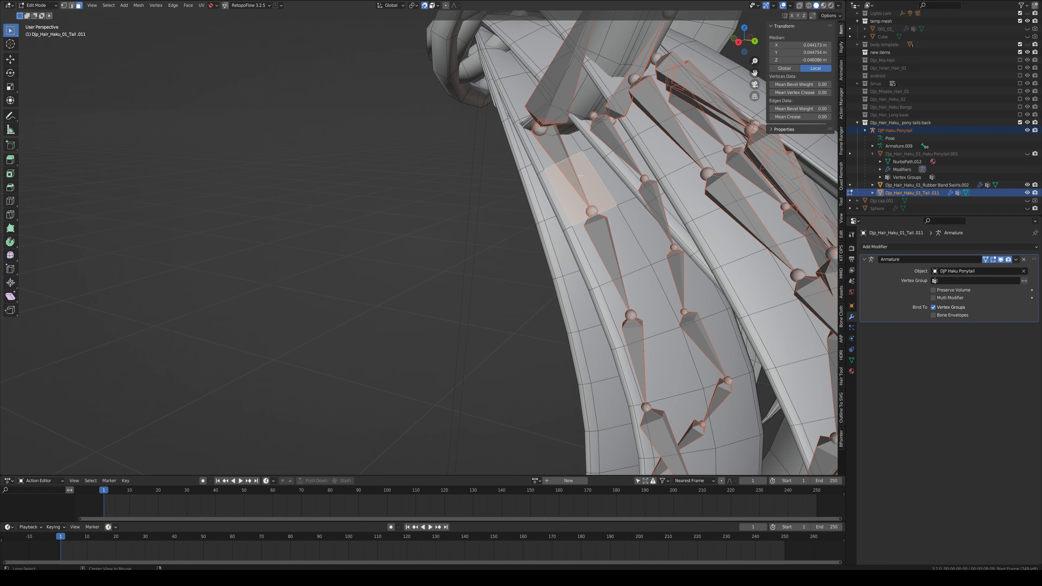
{"action": "key", "text": "alt+a"}
{"action": "left_click", "coordinate": [577, 143], "text": "alt+shift"}
{"action": "left_click", "coordinate": [534, 189], "text": "shift"}
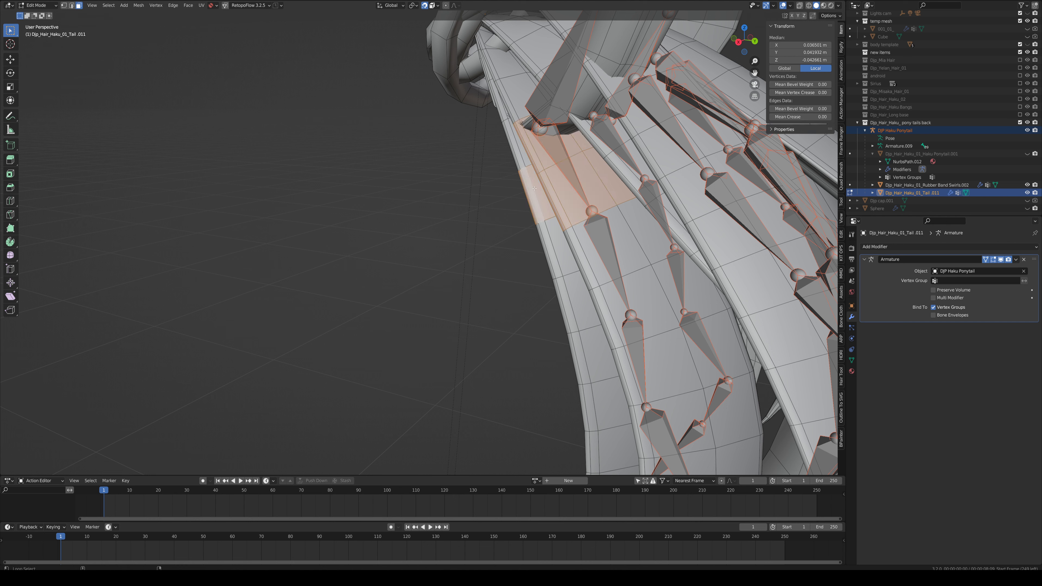
{"action": "left_click", "coordinate": [525, 160], "text": "shift"}
{"action": "left_click", "coordinate": [850, 360]}
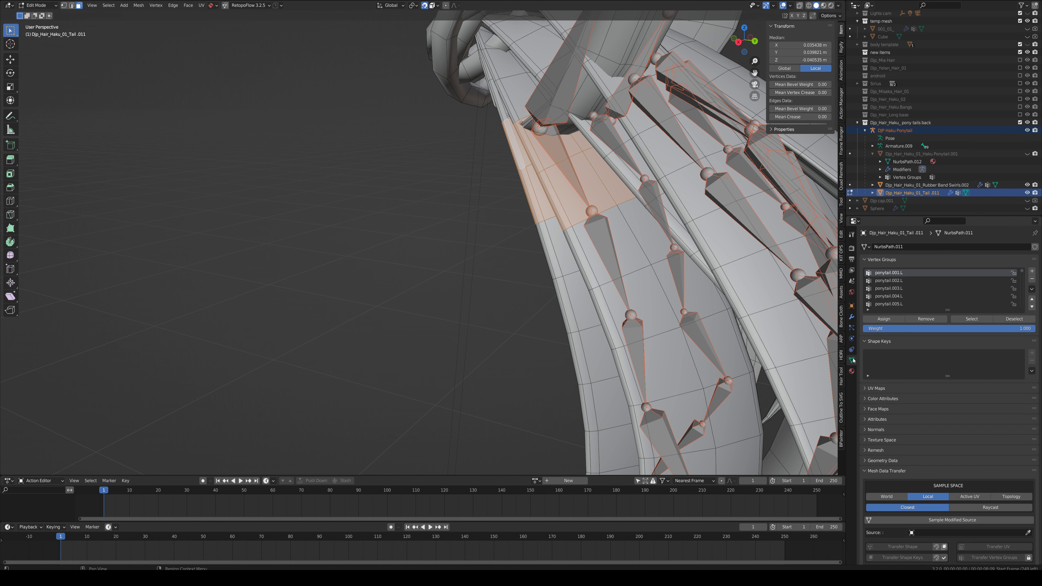
{"action": "left_click", "coordinate": [883, 319]}
Step: Smooth the ponytail.001.L weights three times in Weight Paint mode, and mirror them to ponytail.001.R
{"action": "key", "text": "ctrl+Tab"}
{"action": "key", "text": "q"}
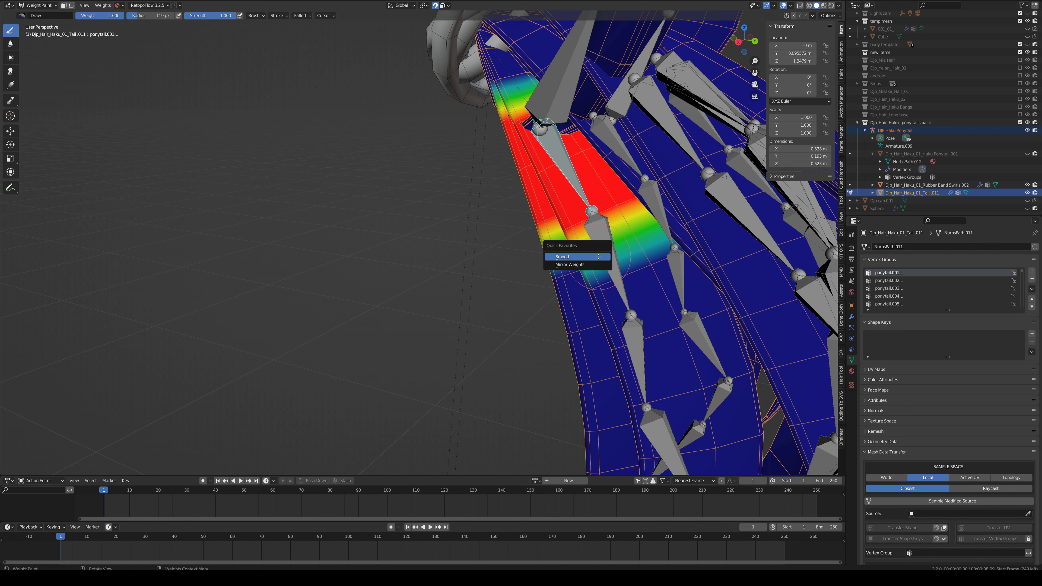
{"action": "left_click", "coordinate": [598, 256]}
{"action": "key", "text": "q"}
{"action": "left_click", "coordinate": [598, 257]}
{"action": "key", "text": "q"}
{"action": "left_click", "coordinate": [599, 257]}
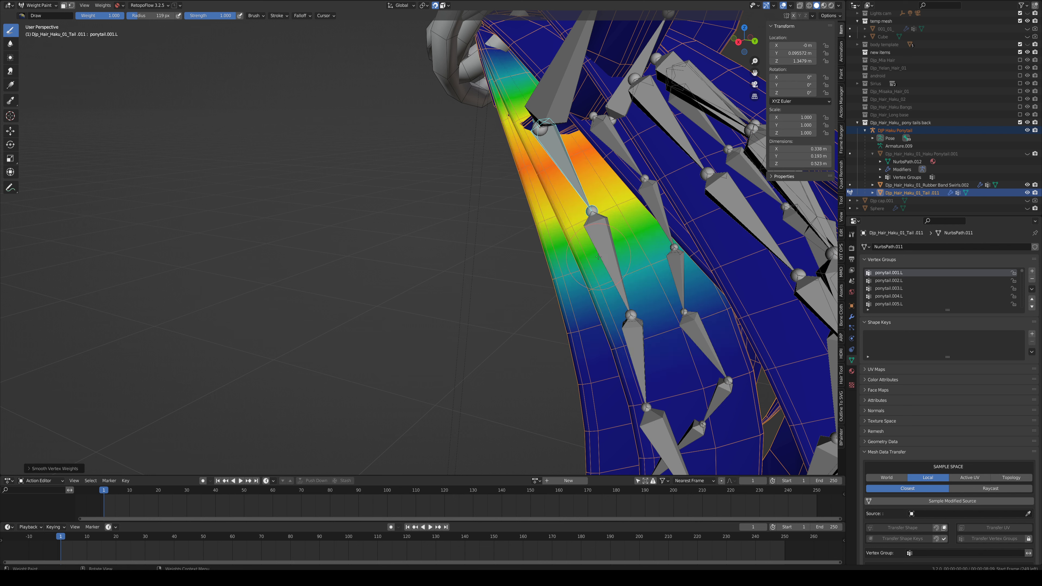
{"action": "key", "text": "q"}
{"action": "left_click", "coordinate": [591, 265]}
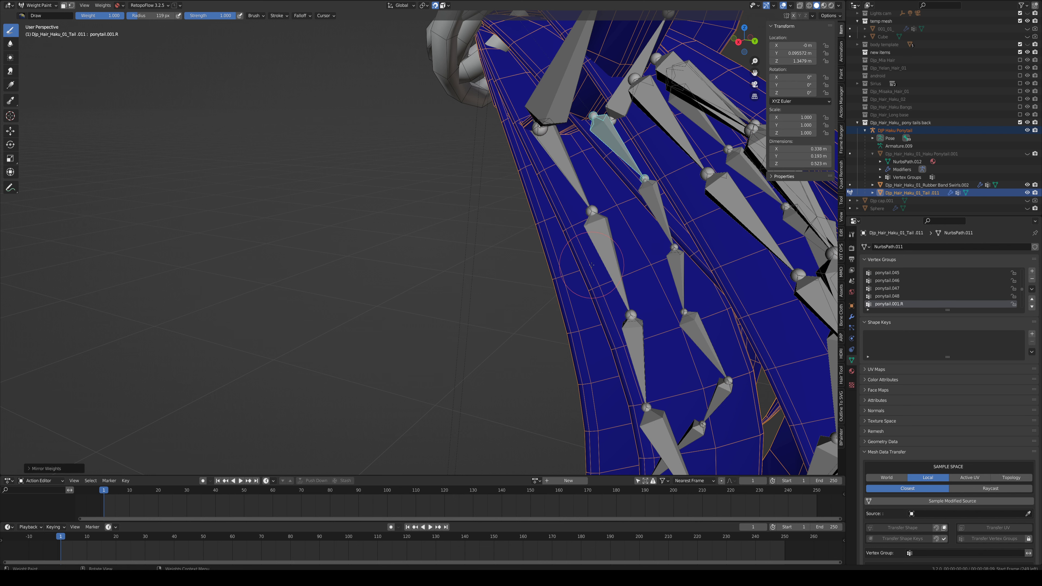
Step: Make ponytail.002.L active and assign the strand faces around that bone to its vertex group at weight 1.000
{"action": "left_click", "coordinate": [605, 257], "text": "ctrl"}
{"action": "key", "text": "Tab"}
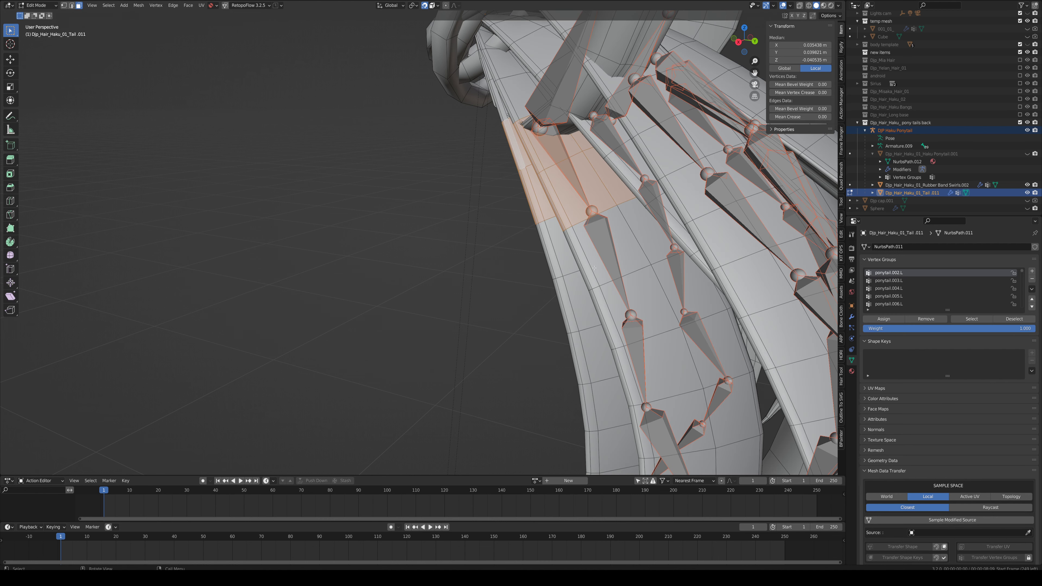
{"action": "left_click", "coordinate": [593, 268]}
{"action": "left_click", "coordinate": [594, 268], "text": "shift"}
{"action": "left_click", "coordinate": [594, 268]}
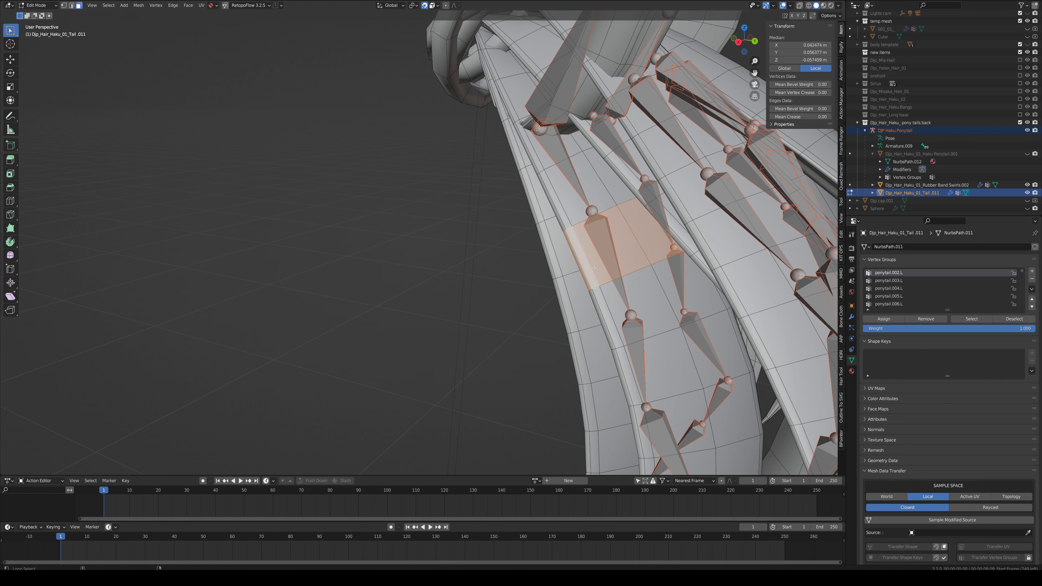
{"action": "left_click", "coordinate": [604, 307], "text": "ctrl"}
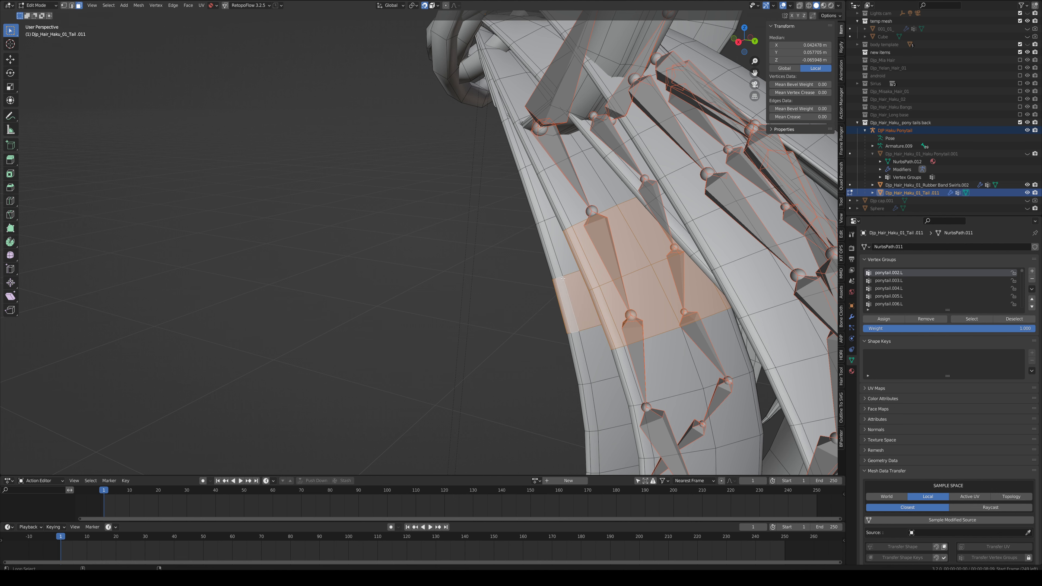
{"action": "left_click", "coordinate": [559, 265], "text": "ctrl"}
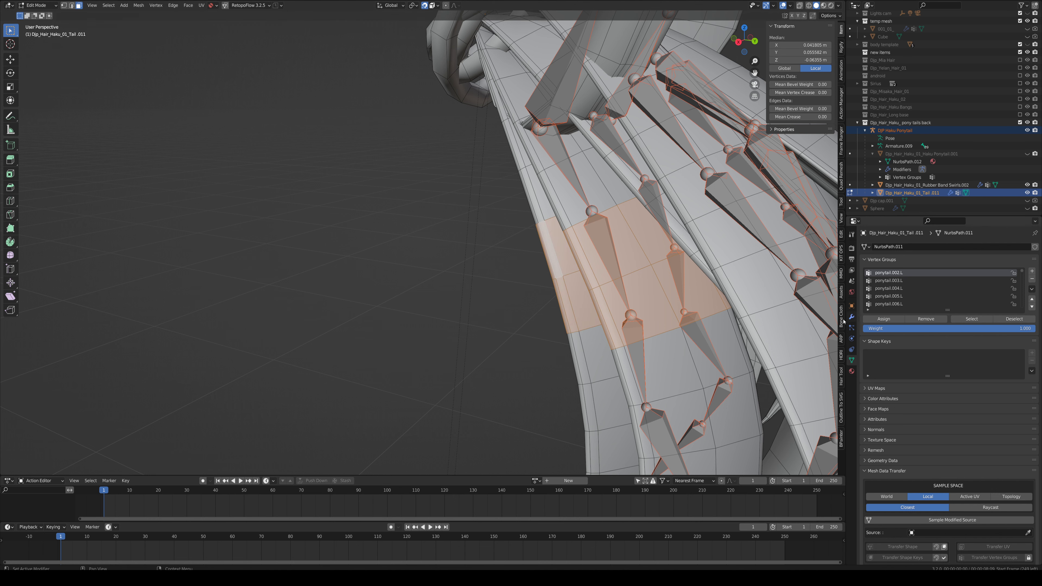
Step: Smooth the ponytail.002.L weights twice in Weight Paint mode, and mirror them to ponytail.002.R
{"action": "key", "text": "ctrl+Tab"}
{"action": "key", "text": "q"}
{"action": "left_click", "coordinate": [624, 282]}
{"action": "key", "text": "q"}
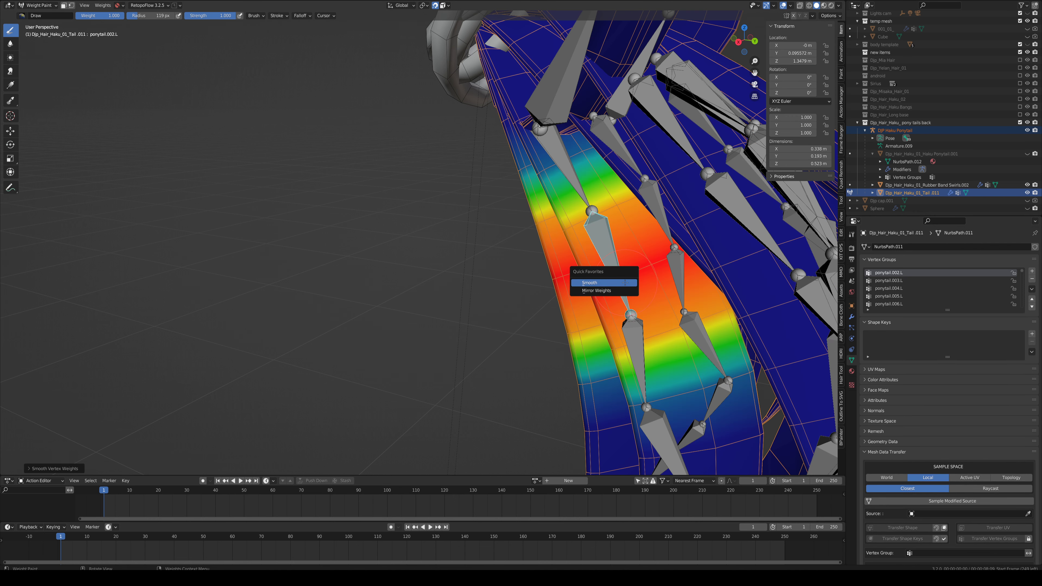
{"action": "left_click", "coordinate": [624, 283]}
{"action": "key", "text": "q"}
{"action": "left_click", "coordinate": [618, 289]}
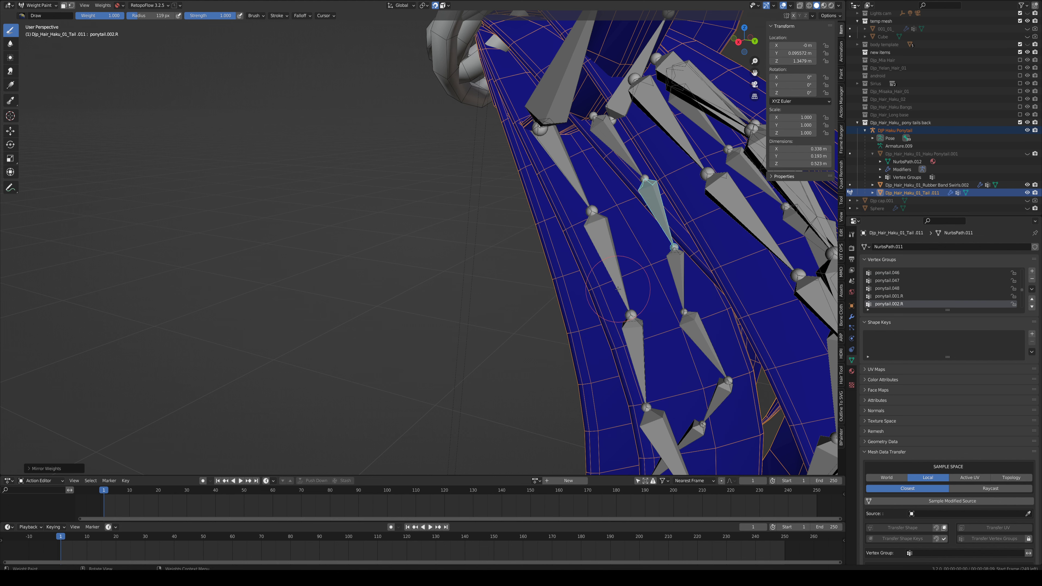
Step: Make ponytail.003.L active and assign the strand face loops around that bone to its vertex group at weight 1.000
{"action": "middle_click_drag", "start_coordinate": [618, 289], "coordinate": [626, 199]}
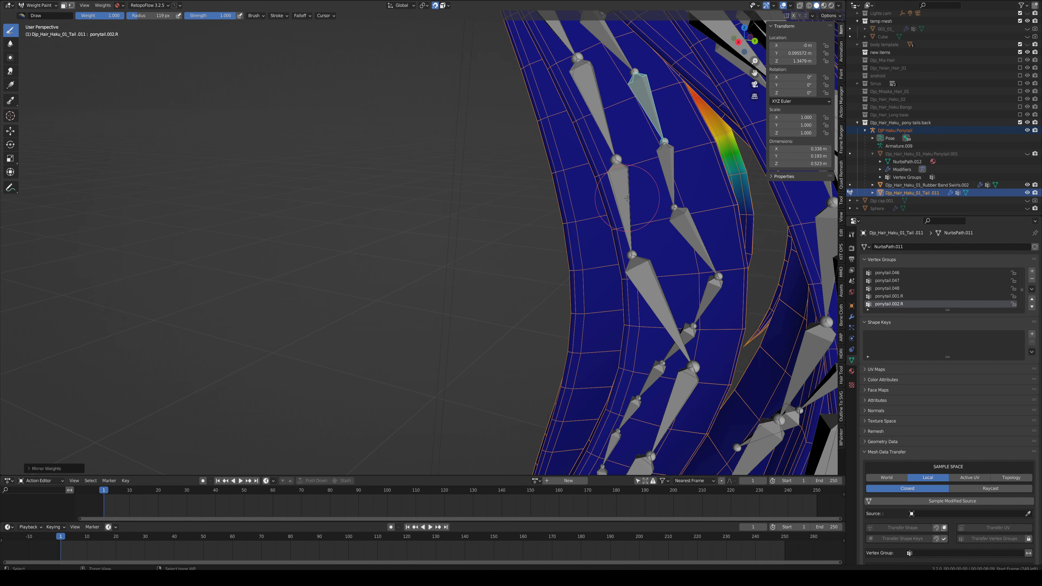
{"action": "left_click", "coordinate": [626, 199], "text": "ctrl"}
{"action": "key", "text": "Tab"}
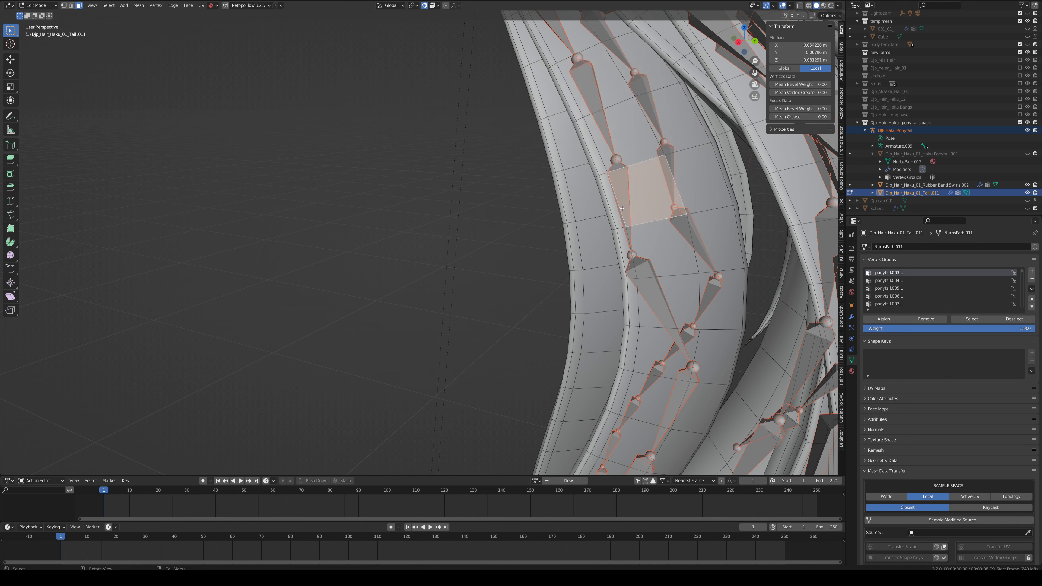
{"action": "left_click", "coordinate": [623, 210], "text": "alt"}
{"action": "left_click", "coordinate": [627, 252], "text": "alt+shift"}
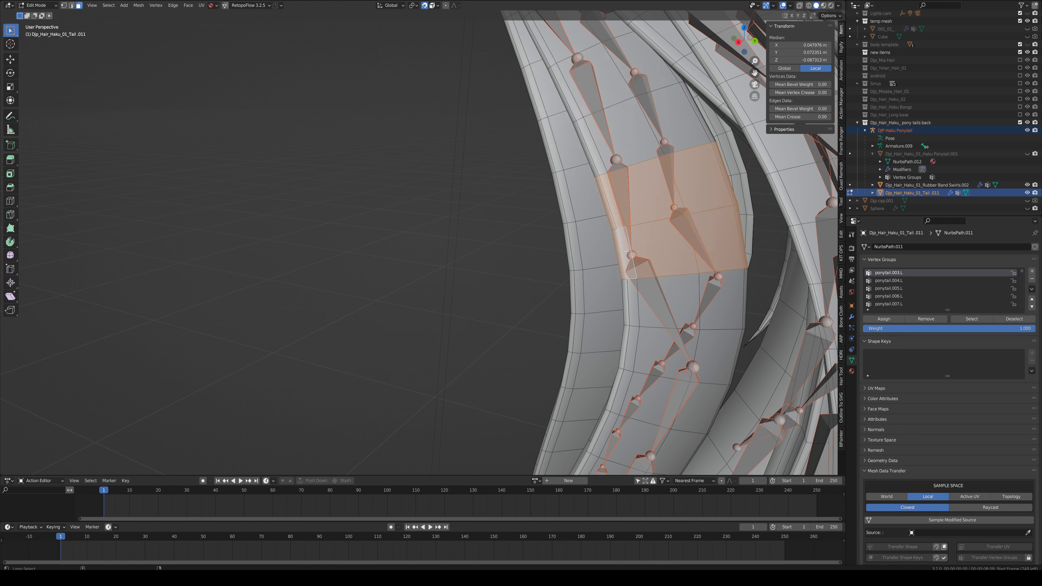
{"action": "left_click", "coordinate": [581, 249], "text": "alt+shift"}
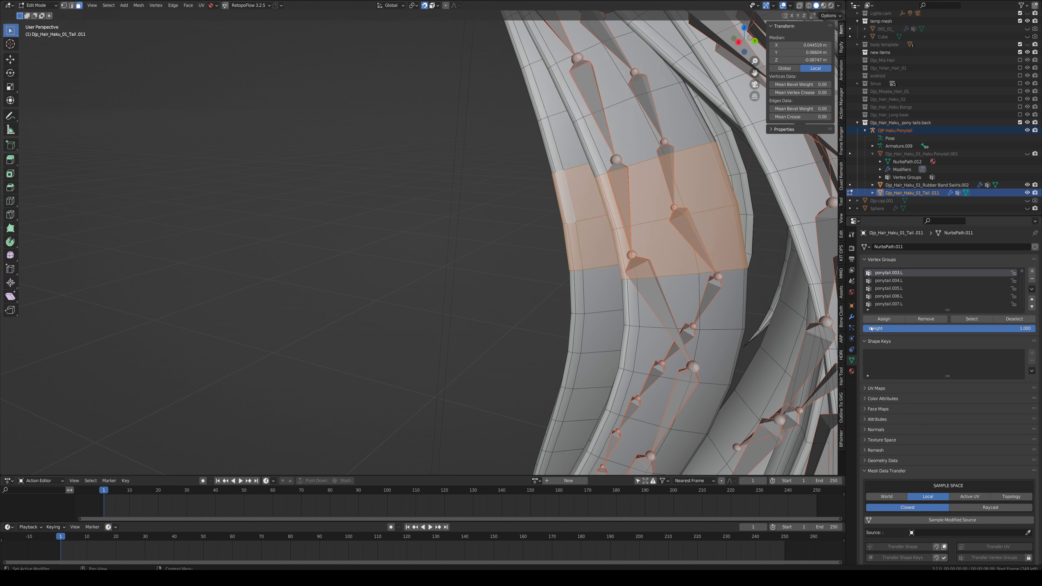
{"action": "left_click", "coordinate": [885, 320]}
Step: Smooth the ponytail.003.L weights three times in Weight Paint mode, and mirror them to ponytail.003.R
{"action": "key", "text": "ctrl+Tab"}
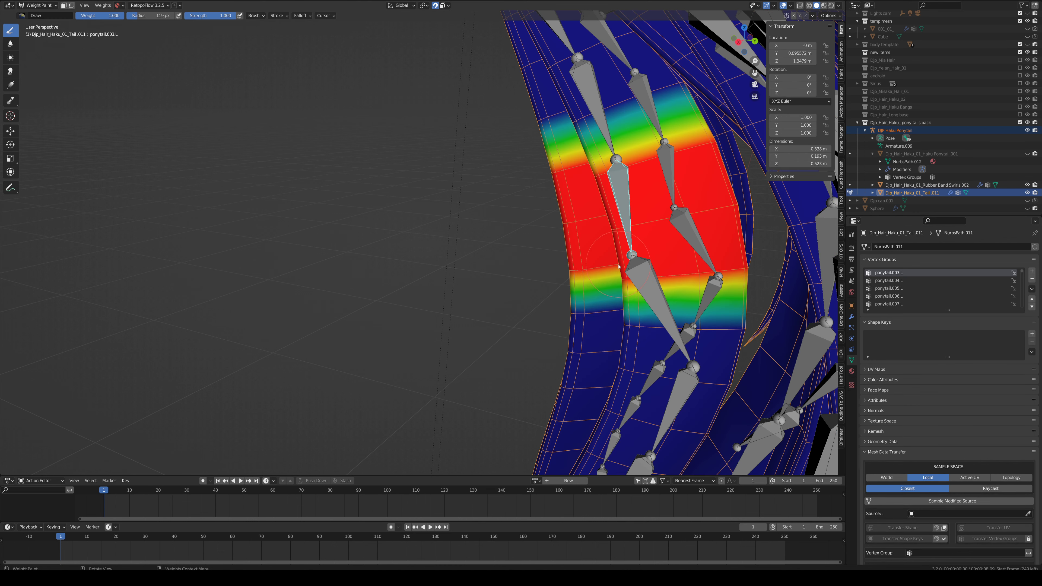
{"action": "key", "text": "q"}
{"action": "left_click", "coordinate": [604, 256]}
{"action": "key", "text": "q"}
{"action": "left_click", "coordinate": [604, 256]}
{"action": "key", "text": "q"}
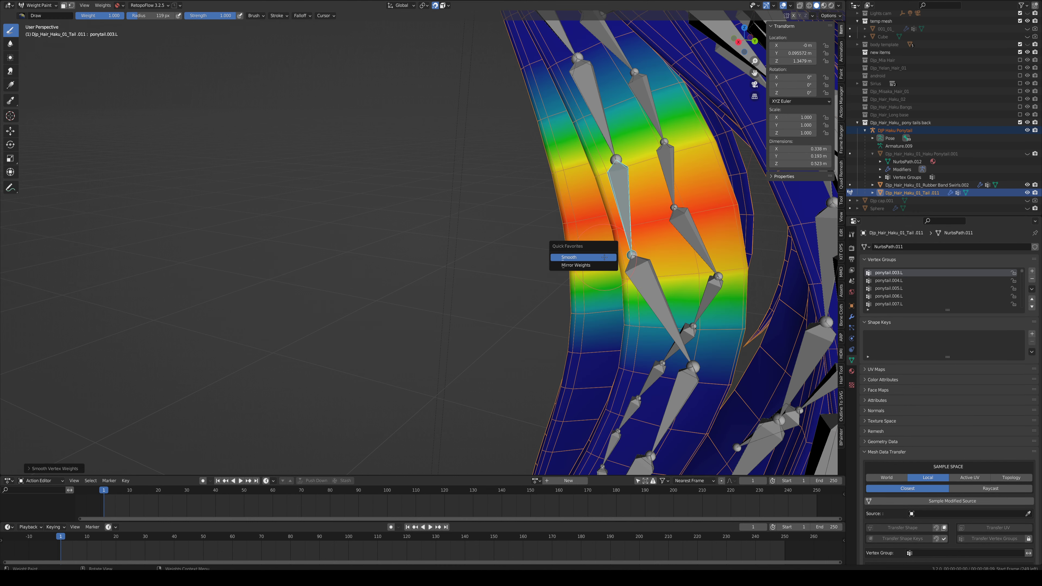
{"action": "left_click", "coordinate": [604, 257]}
{"action": "key", "text": "q"}
{"action": "left_click", "coordinate": [599, 267]}
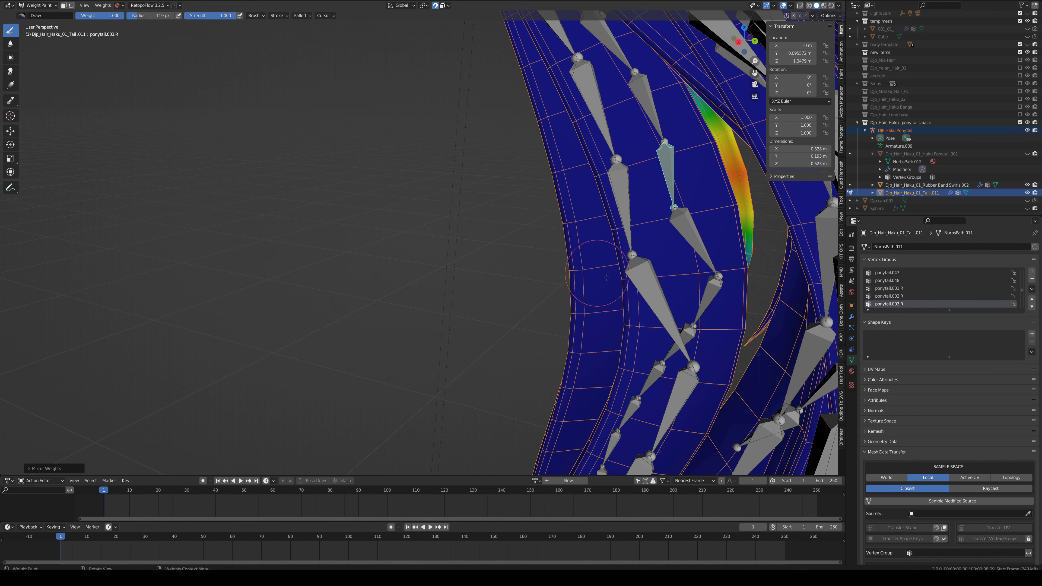
Step: Make ponytail.004.L active and assign the strand face loops around that bone to its vertex group at weight 1.000
{"action": "left_click", "coordinate": [650, 288], "text": "ctrl"}
{"action": "key", "text": "Tab"}
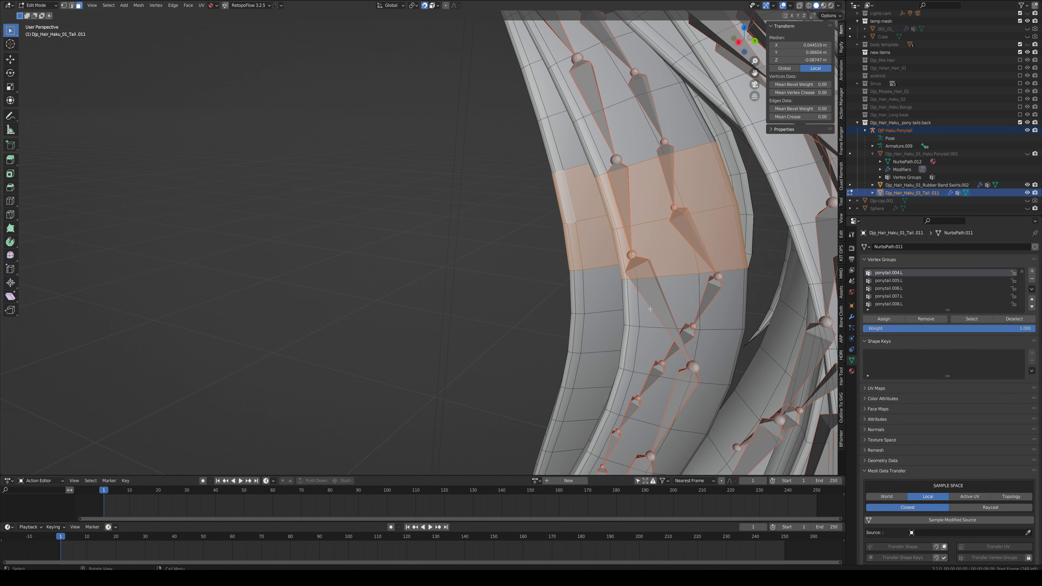
{"action": "left_click", "coordinate": [640, 309]}
{"action": "key", "text": "alt+a"}
{"action": "left_click", "coordinate": [638, 309], "text": "alt"}
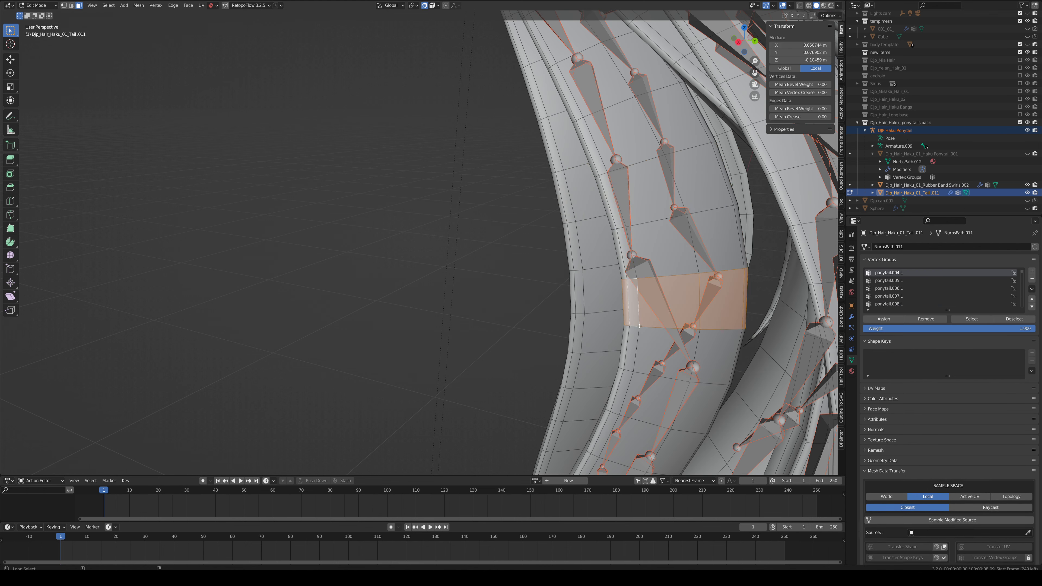
{"action": "left_click", "coordinate": [633, 342], "text": "alt+shift"}
{"action": "left_click", "coordinate": [583, 302], "text": "shift"}
{"action": "left_click", "coordinate": [579, 333], "text": "shift"}
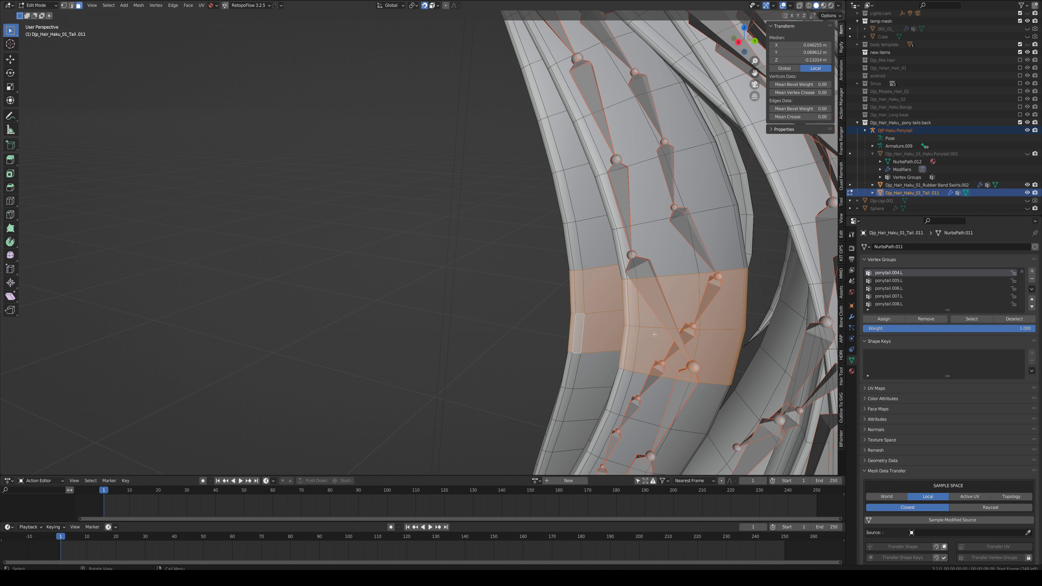
{"action": "left_click", "coordinate": [883, 319]}
Step: Smooth the ponytail.004.L weights four times in Weight Paint mode, and mirror them to ponytail.004.R
{"action": "key", "text": "Tab"}
{"action": "key", "text": "q"}
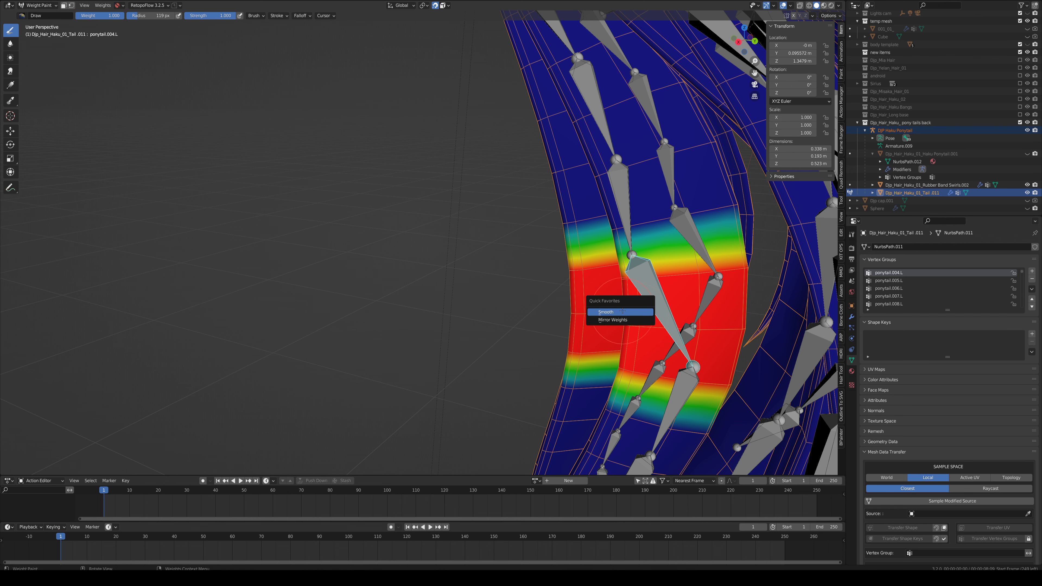
{"action": "left_click", "coordinate": [622, 311]}
{"action": "key", "text": "q"}
{"action": "left_click", "coordinate": [622, 311]}
{"action": "key", "text": "q"}
{"action": "left_click", "coordinate": [622, 311]}
{"action": "key", "text": "q"}
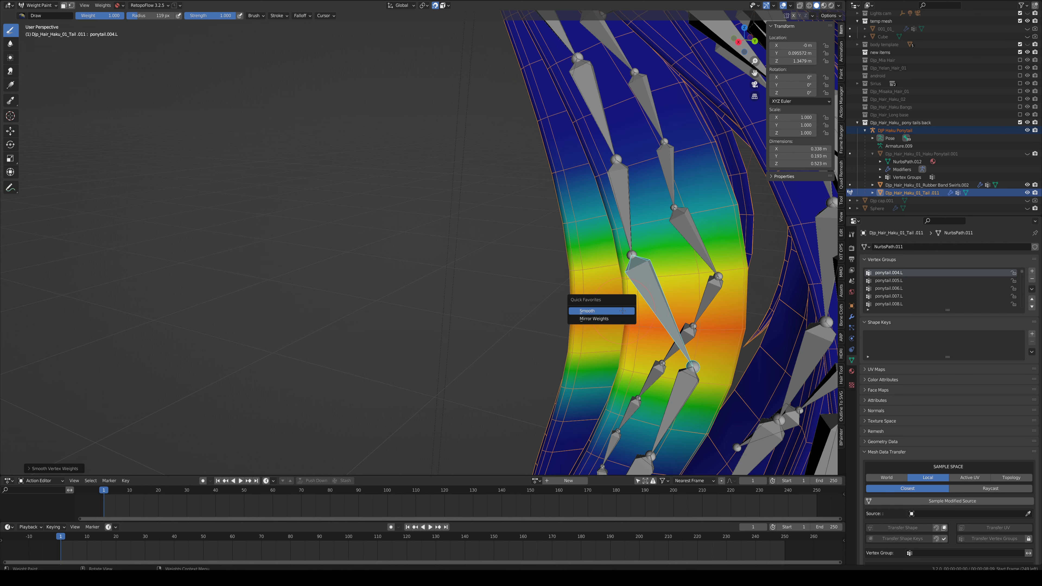
{"action": "left_click", "coordinate": [622, 311]}
{"action": "key", "text": "q"}
{"action": "left_click", "coordinate": [615, 319]}
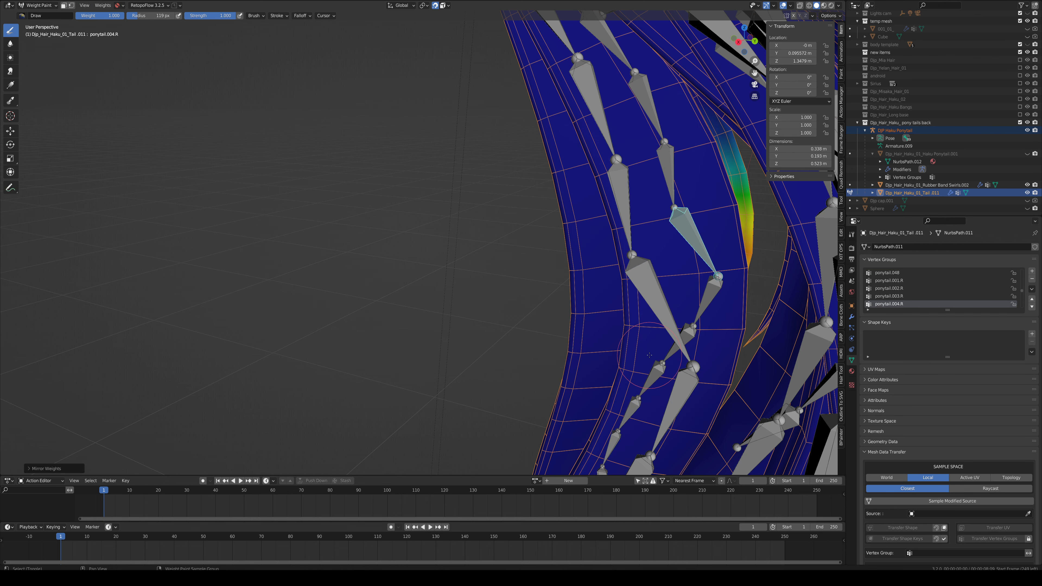
Step: Make ponytail.005.L active and assign the strand face loops around that bone to its vertex group at weight 1.000
{"action": "middle_click_drag", "start_coordinate": [649, 354], "coordinate": [681, 223], "text": "shift"}
{"action": "left_click", "coordinate": [681, 223], "text": "ctrl"}
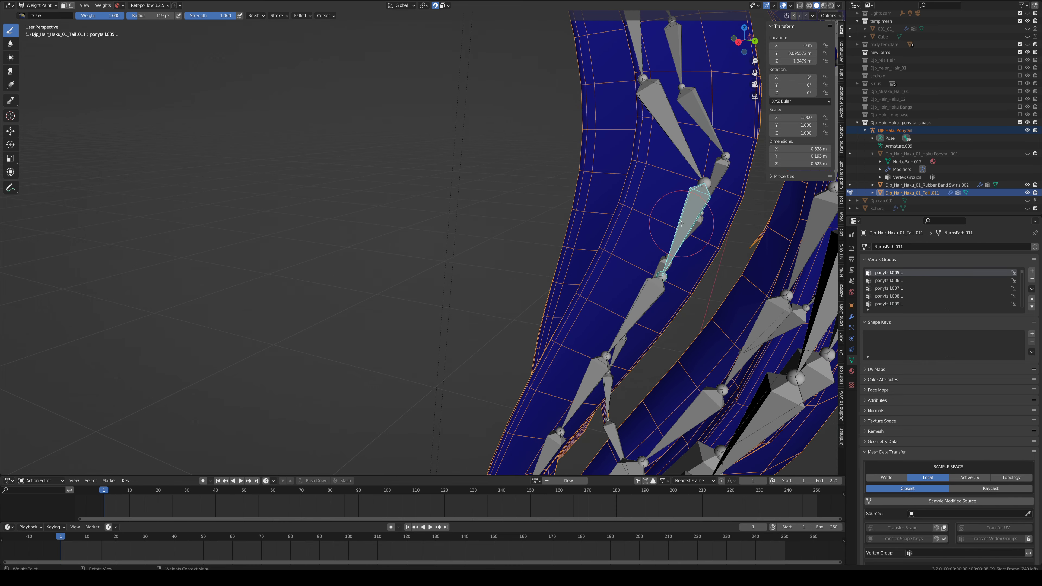
{"action": "key", "text": "Tab"}
{"action": "left_click", "coordinate": [636, 199]}
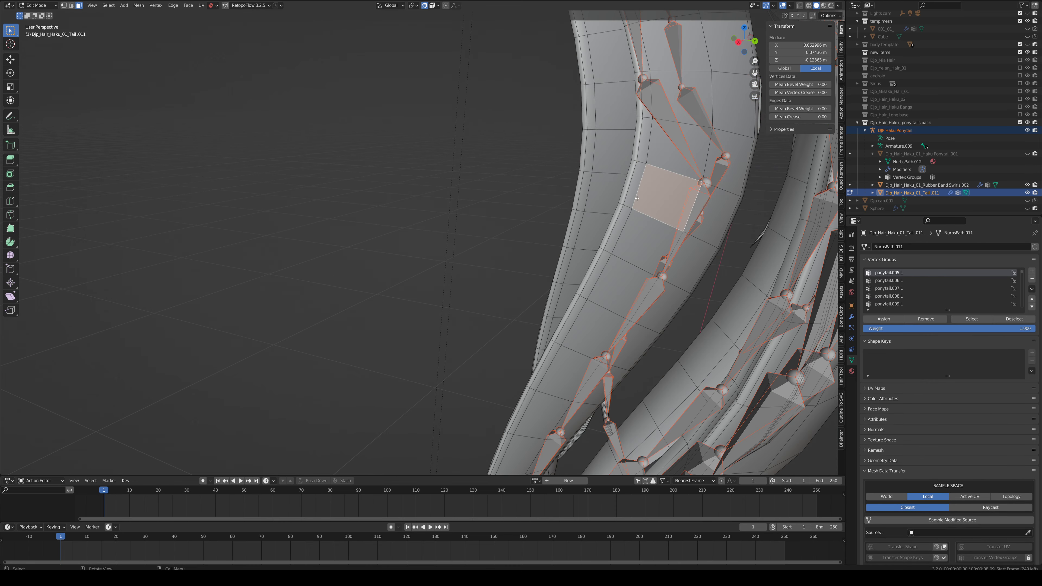
{"action": "left_click", "coordinate": [632, 205], "text": "alt"}
{"action": "left_click", "coordinate": [622, 232], "text": "alt+shift"}
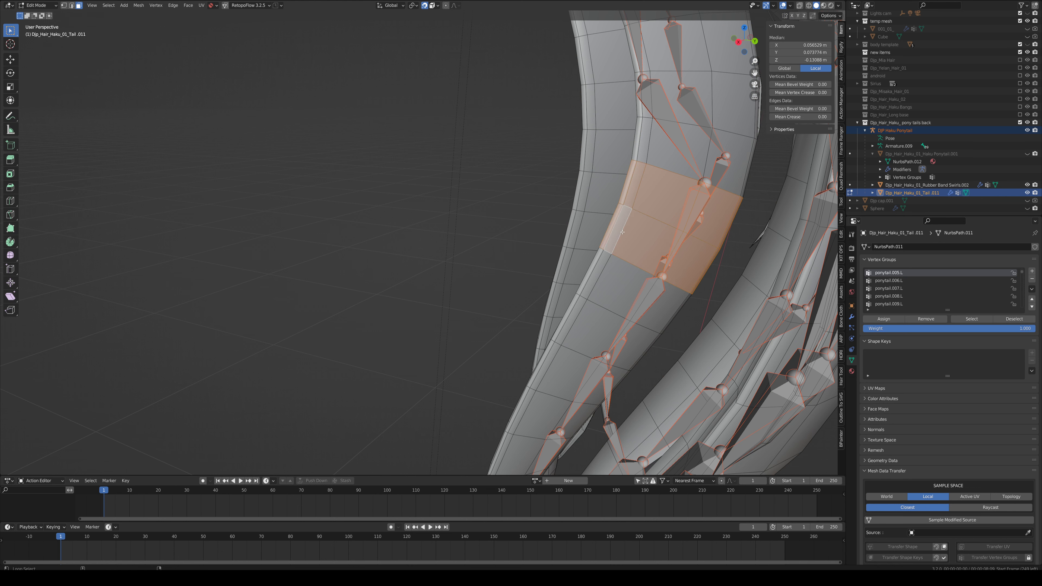
{"action": "left_click", "coordinate": [585, 221], "text": "alt+shift"}
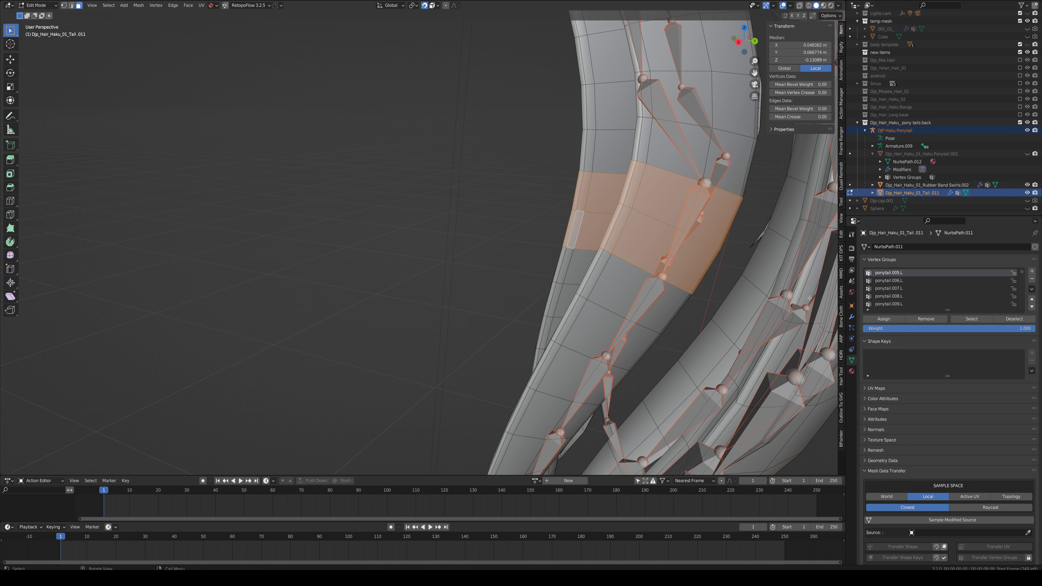
{"action": "left_click", "coordinate": [882, 319]}
Step: Smooth the ponytail.005.L weights three times in Weight Paint mode, and mirror them to ponytail.005.R
{"action": "key", "text": "Tab"}
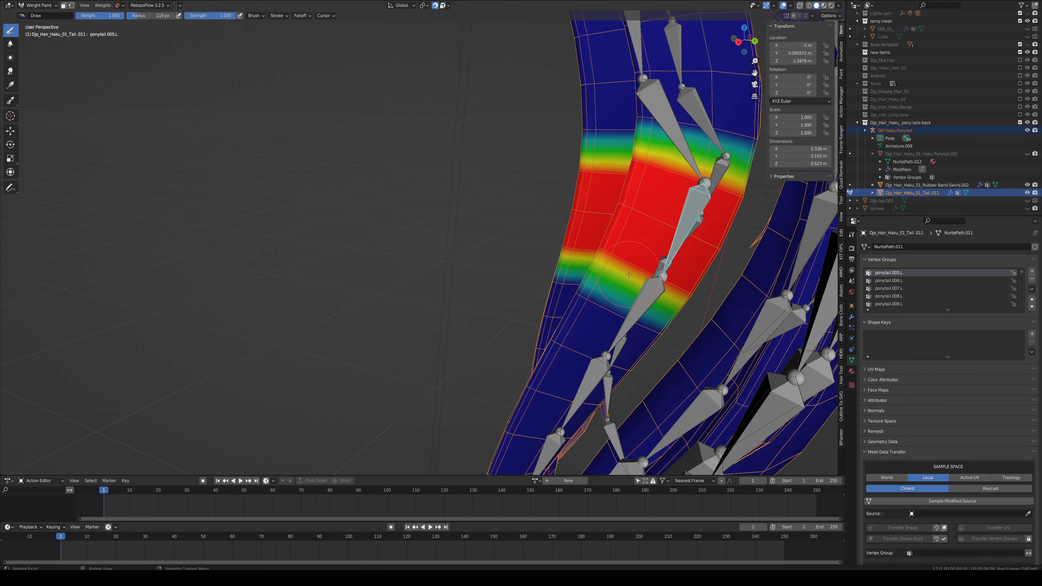
{"action": "key", "text": "q"}
{"action": "left_click", "coordinate": [613, 260]}
{"action": "key", "text": "q"}
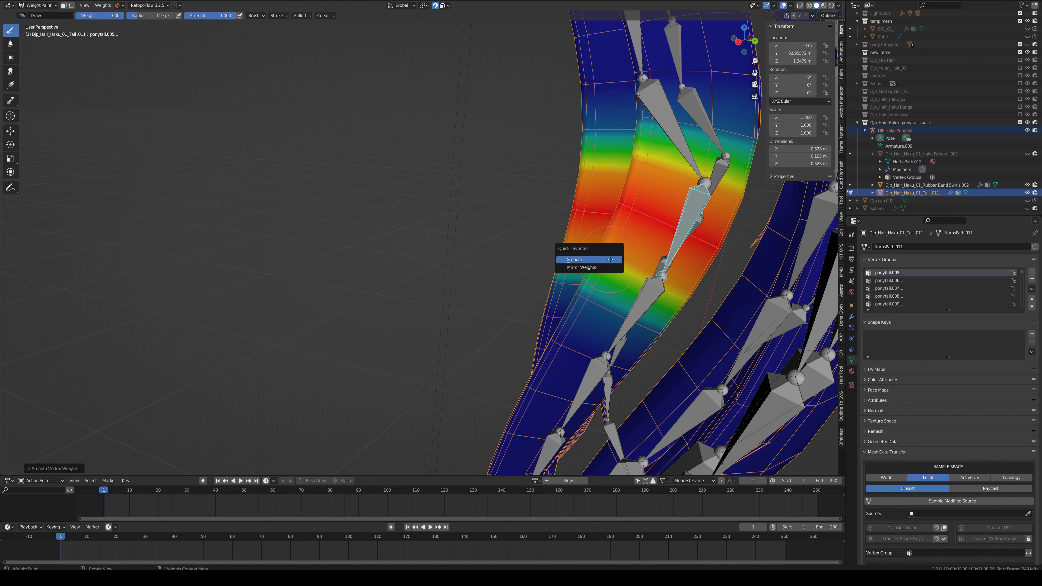
{"action": "left_click", "coordinate": [610, 260]}
{"action": "key", "text": "q"}
{"action": "left_click", "coordinate": [610, 259]}
{"action": "key", "text": "q"}
{"action": "left_click", "coordinate": [599, 267]}
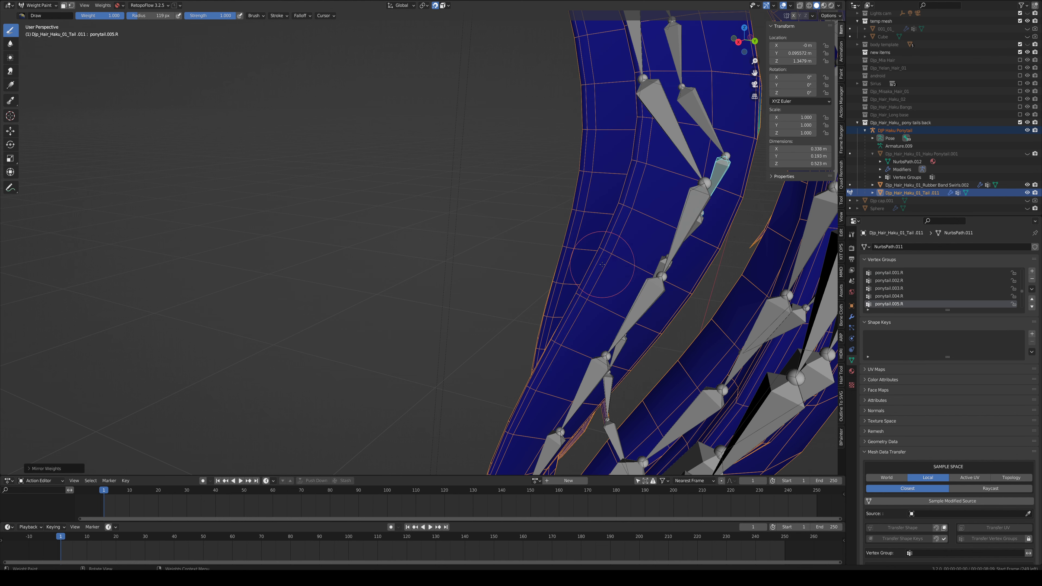
Step: Make ponytail.006.L active and assign the strand face loops around that bone to its vertex group at weight 1.000
{"action": "middle_click_drag", "start_coordinate": [603, 264], "coordinate": [643, 257]}
{"action": "left_click", "coordinate": [673, 198], "text": "ctrl"}
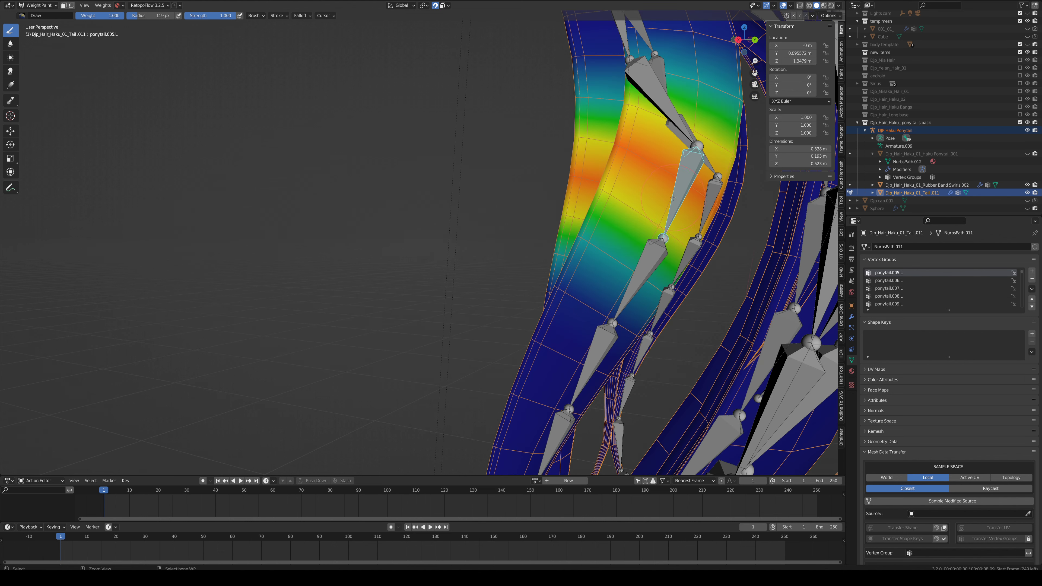
{"action": "left_click", "coordinate": [648, 253], "text": "ctrl"}
{"action": "key", "text": "Tab"}
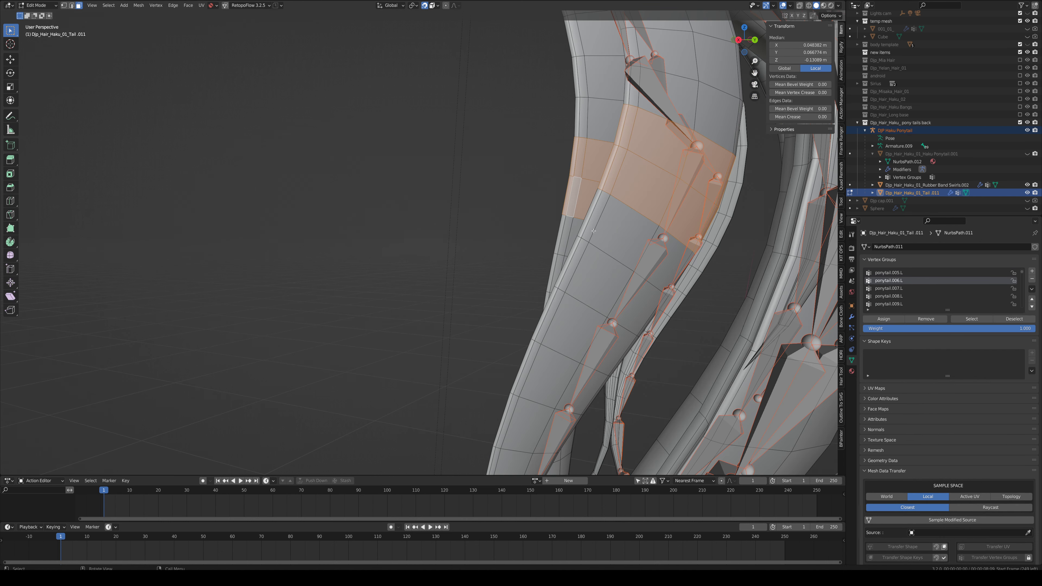
{"action": "left_click", "coordinate": [594, 231]}
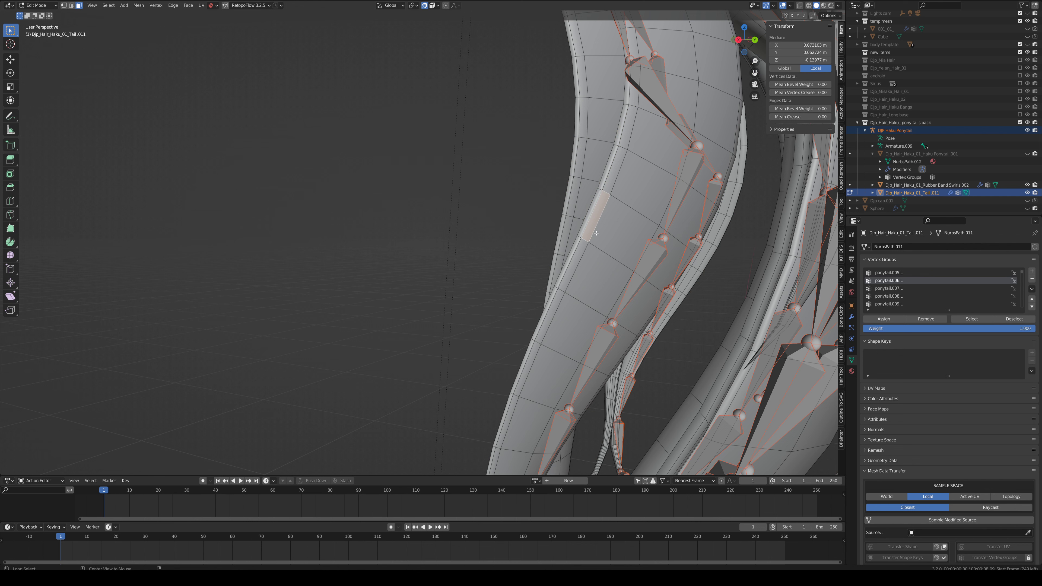
{"action": "left_click", "coordinate": [593, 239], "text": "shift"}
{"action": "left_click", "coordinate": [561, 263]}
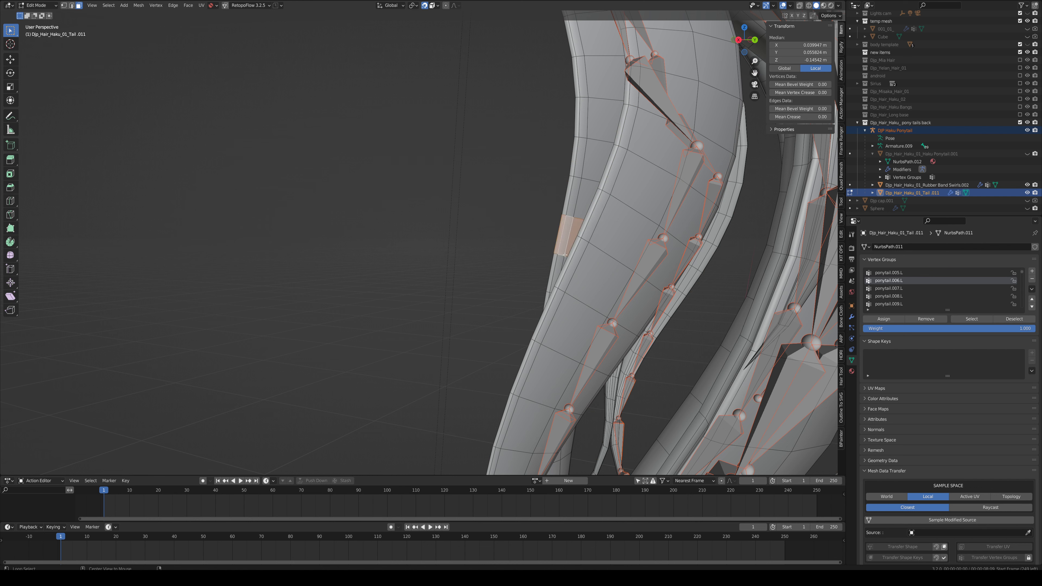
{"action": "left_click", "coordinate": [578, 269]}
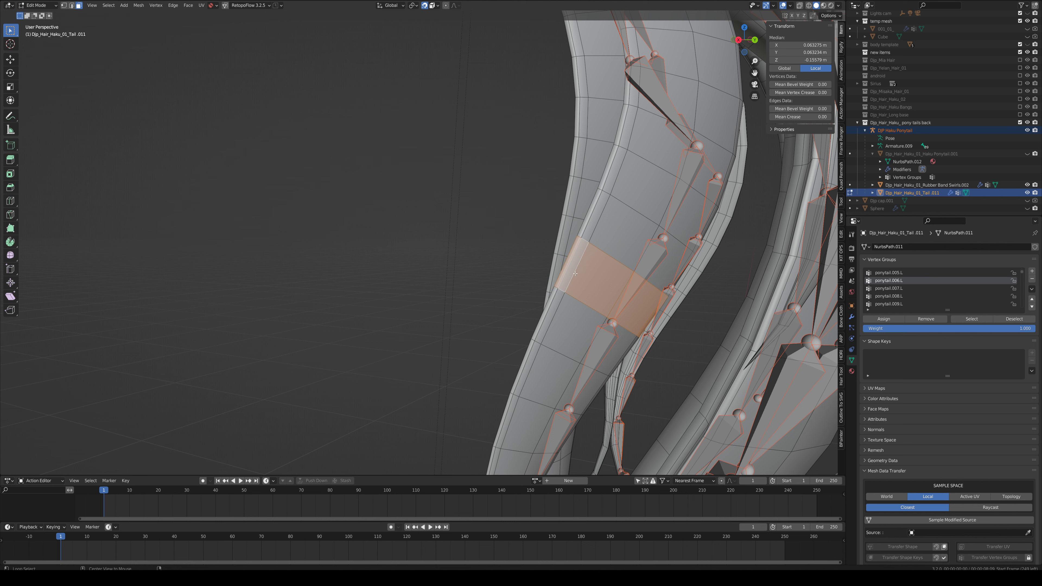
{"action": "left_click", "coordinate": [594, 229], "text": "shift"}
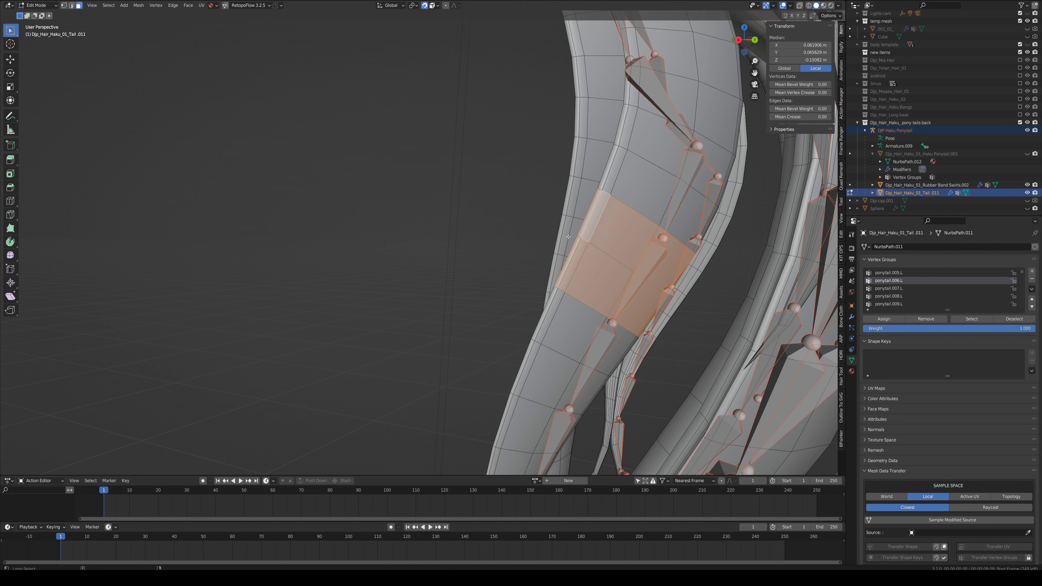
{"action": "left_click", "coordinate": [564, 261], "text": "shift"}
{"action": "left_click", "coordinate": [565, 246], "text": "shift"}
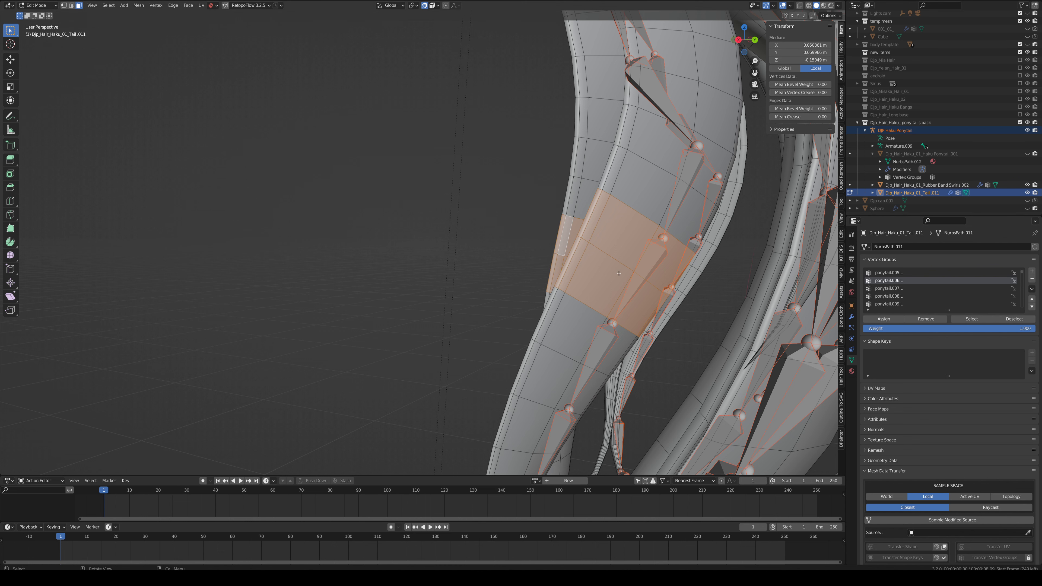
Step: Smooth the ponytail.006.L weights three times in Weight Paint mode, and mirror them to ponytail.006.R
{"action": "key", "text": "ctrl+Tab"}
{"action": "key", "text": "q"}
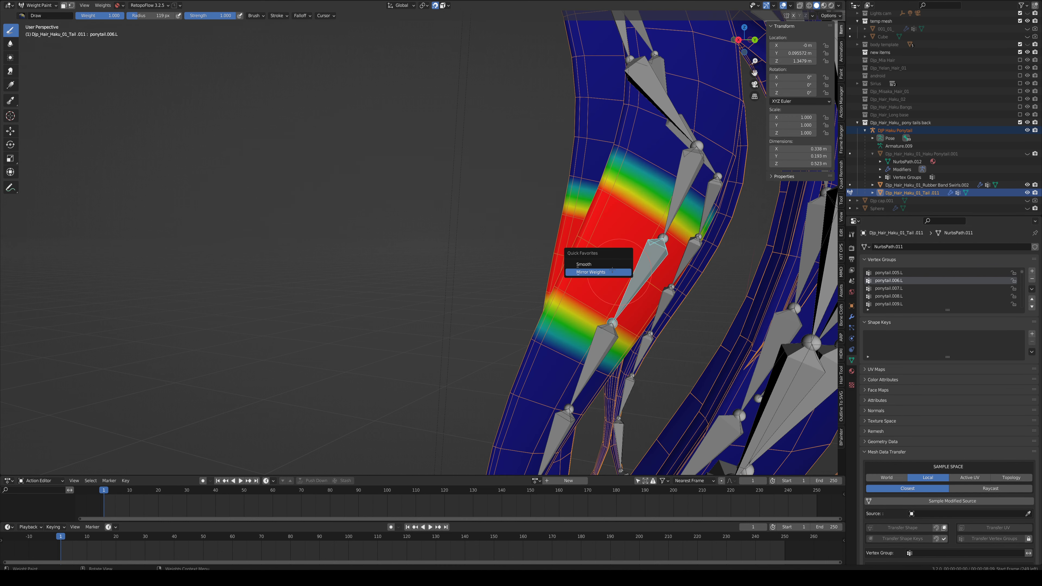
{"action": "left_click", "coordinate": [604, 265]}
{"action": "key", "text": "q"}
{"action": "left_click", "coordinate": [604, 265]}
{"action": "key", "text": "q"}
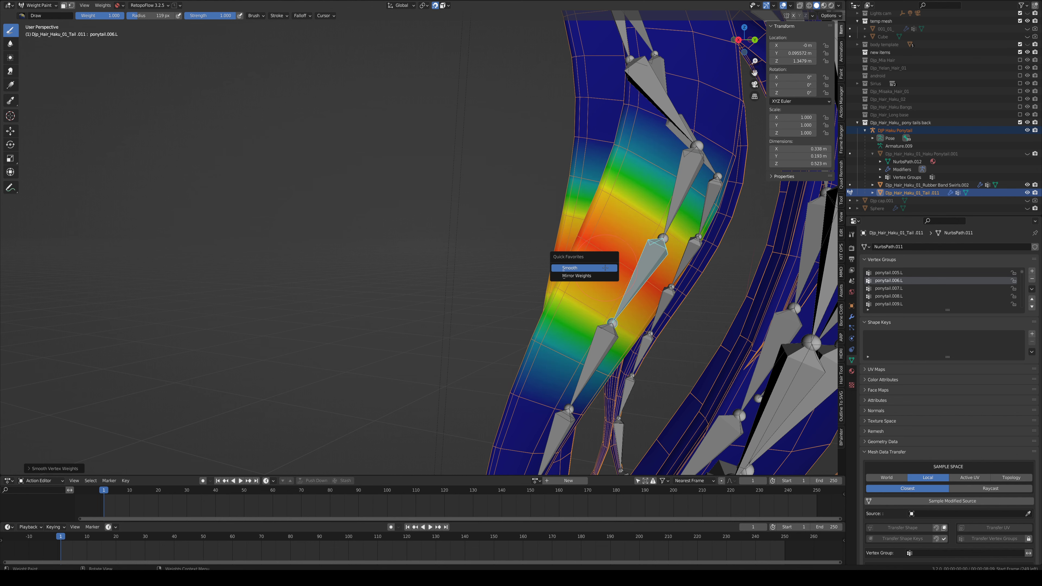
{"action": "left_click", "coordinate": [604, 266]}
{"action": "key", "text": "q"}
{"action": "left_click", "coordinate": [594, 274]}
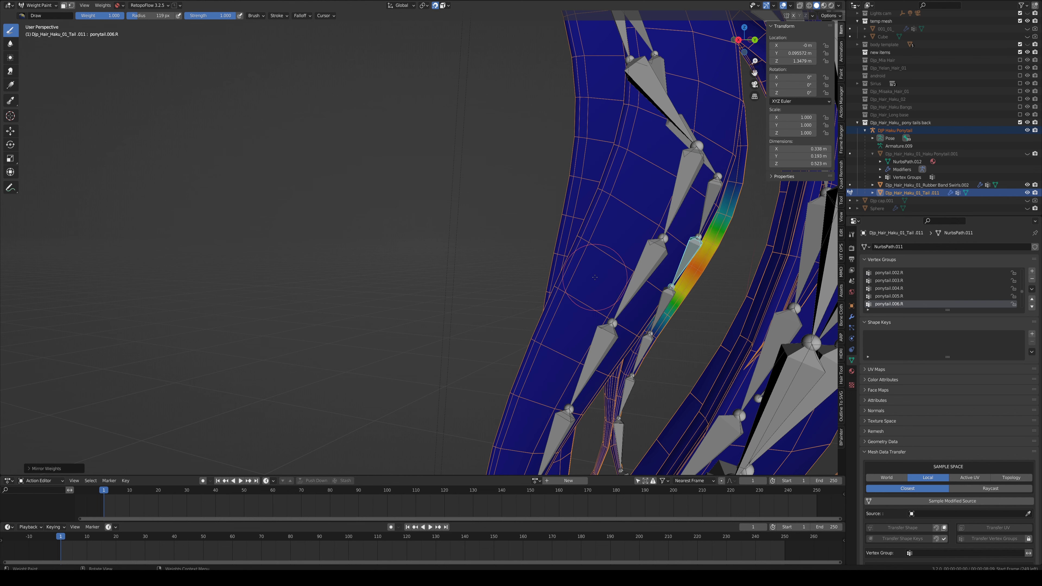
Step: Make ponytail.007.L active and assign the strand face loops around that bone to its vertex group at weight 1.000
{"action": "left_click", "coordinate": [602, 352], "text": "ctrl"}
{"action": "mouse_move", "coordinate": [602, 328]}
{"action": "middle_mouse_down"}
{"action": "mouse_move", "coordinate": [656, 312]}
{"action": "mouse_move", "coordinate": [601, 327]}
{"action": "mouse_move", "coordinate": [314, 216]}
{"action": "mouse_move", "coordinate": [565, 337]}
{"action": "mouse_move", "coordinate": [557, 258]}
{"action": "middle_mouse_up"}
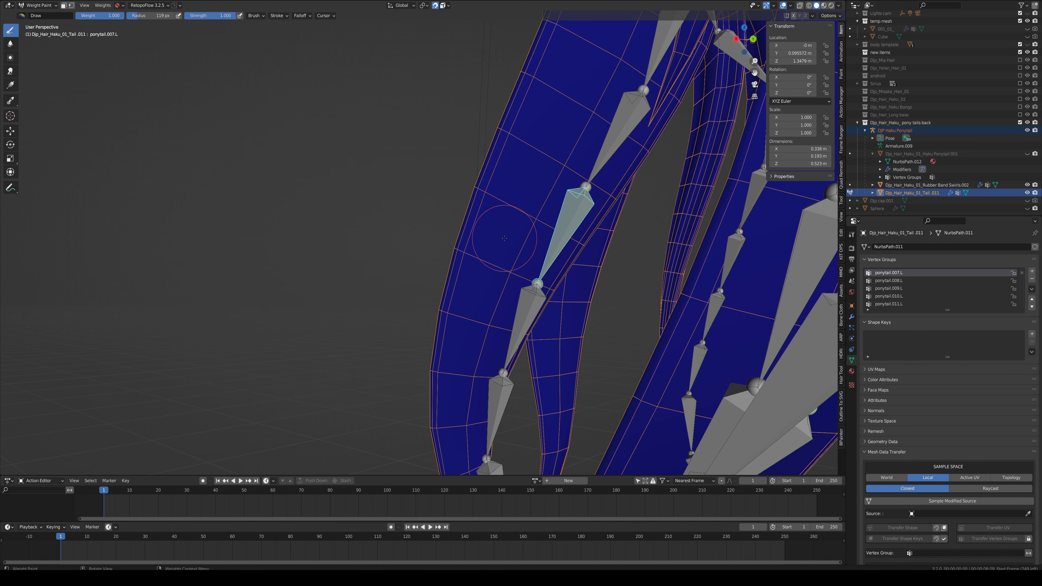
{"action": "key", "text": "Tab"}
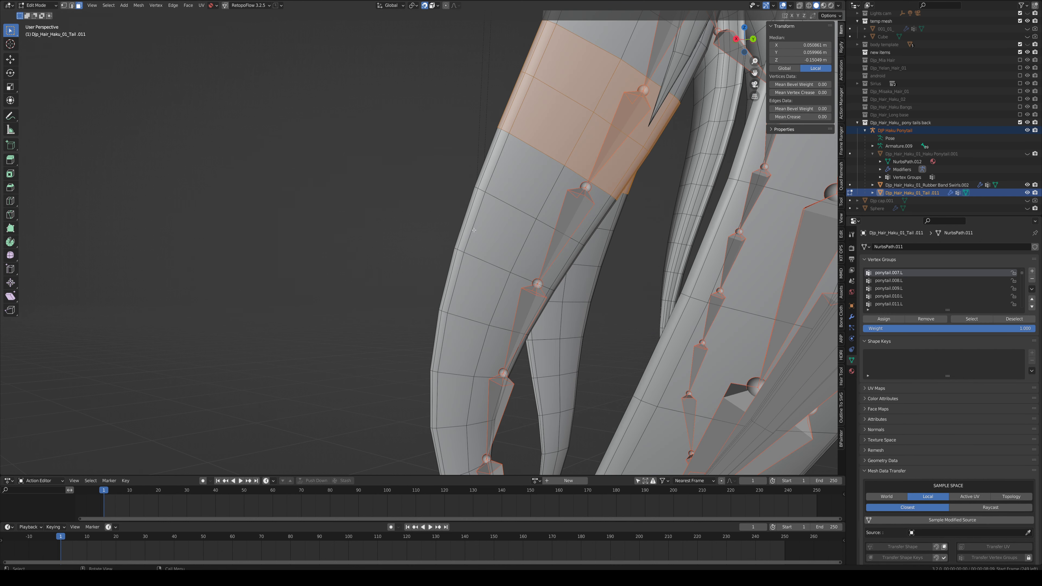
{"action": "left_click", "coordinate": [495, 171]}
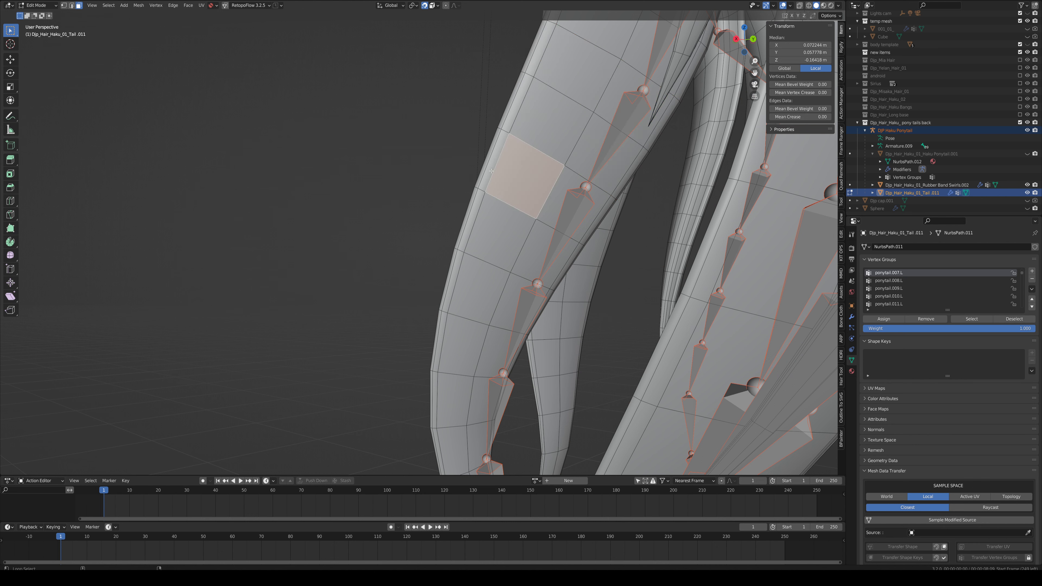
{"action": "left_click", "coordinate": [499, 180], "text": "alt"}
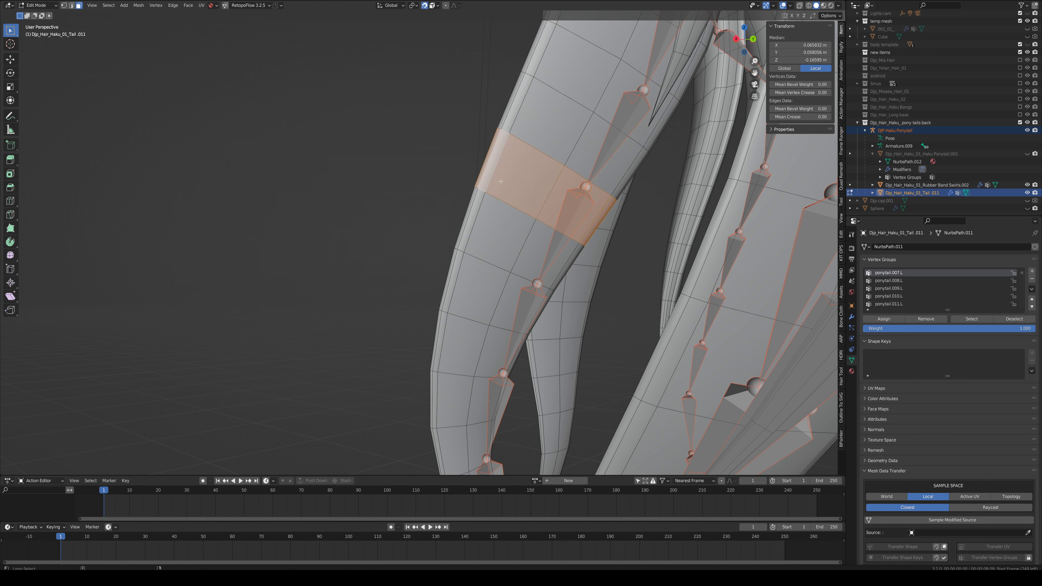
{"action": "left_click", "coordinate": [476, 222], "text": "alt+shift"}
{"action": "left_click", "coordinate": [602, 256], "text": "alt+shift"}
{"action": "left_click", "coordinate": [591, 282], "text": "alt+shift"}
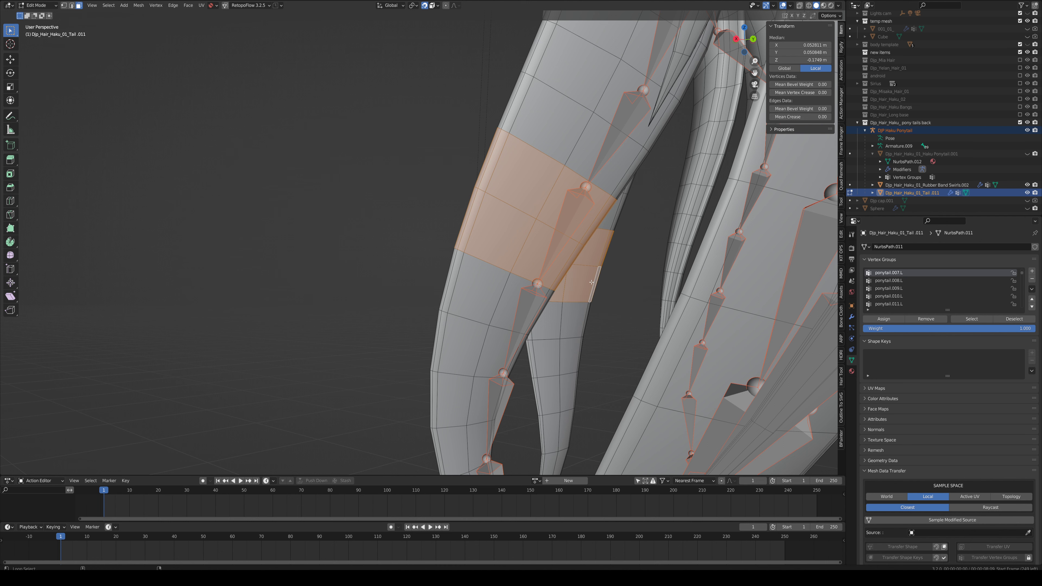
{"action": "left_click", "coordinate": [884, 319]}
Step: Smooth the ponytail.007.L weights three times in Weight Paint mode, and mirror them to ponytail.007.R
{"action": "key", "text": "ctrl+Tab"}
{"action": "key", "text": "q"}
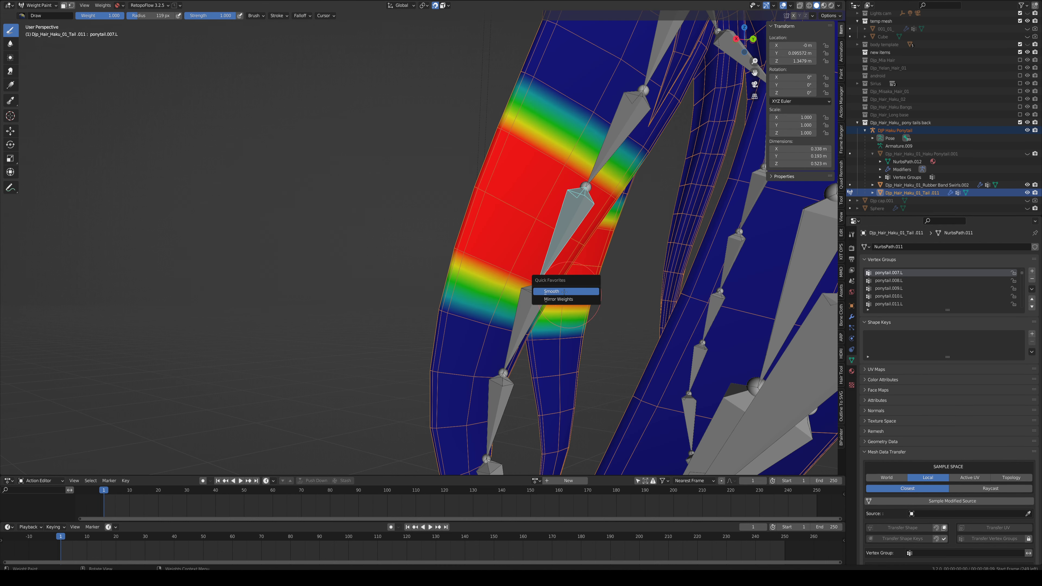
{"action": "left_click", "coordinate": [564, 291]}
{"action": "key", "text": "q"}
{"action": "left_click", "coordinate": [564, 293]}
{"action": "key", "text": "q"}
{"action": "left_click", "coordinate": [564, 292]}
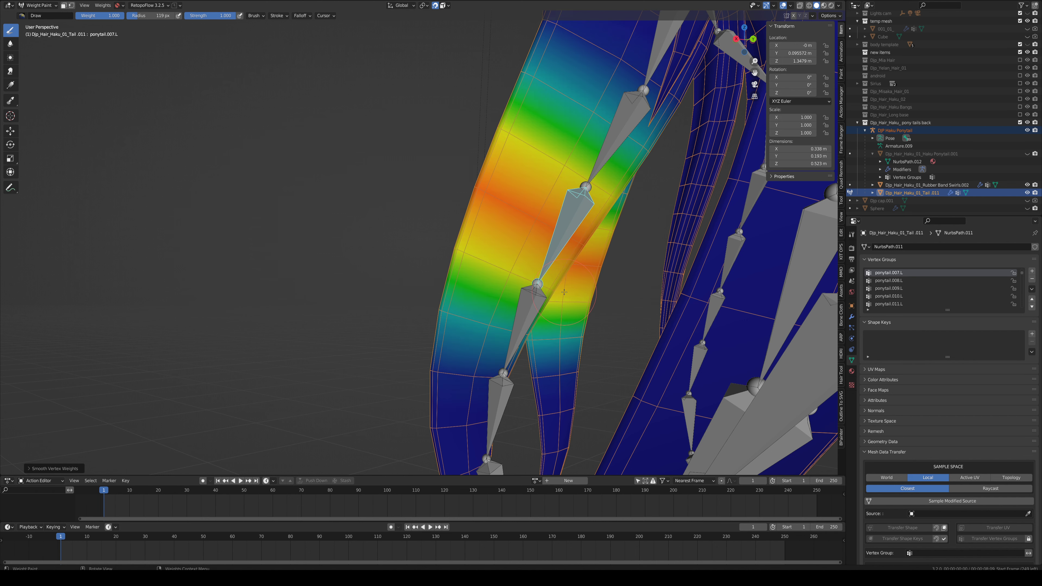
{"action": "key", "text": "q"}
{"action": "left_click", "coordinate": [564, 285]}
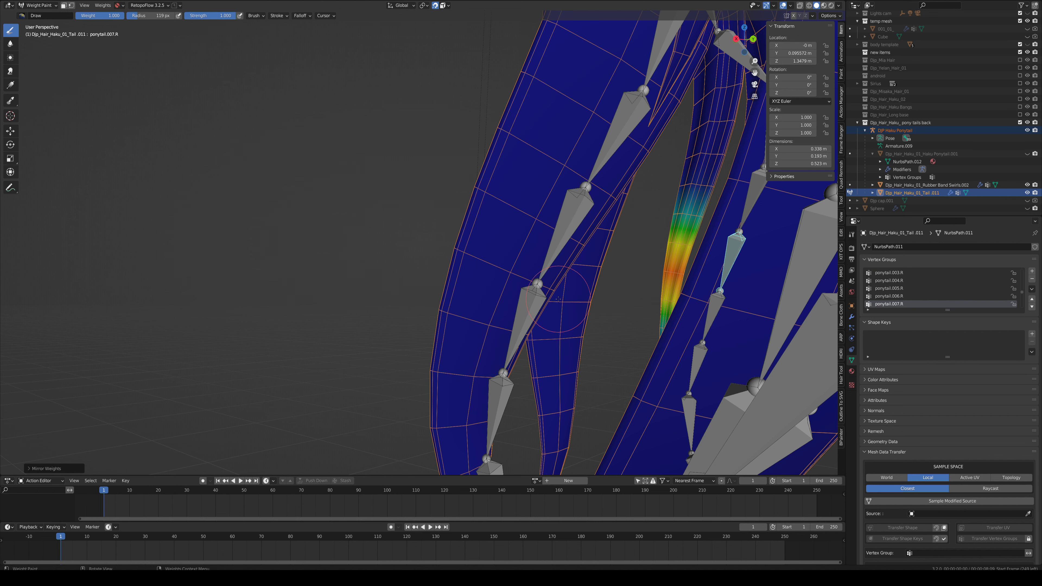
Step: Make ponytail.008.L active and assign two face loops on each strand beside that bone to its vertex group at weight 1.000
{"action": "left_click", "coordinate": [526, 317], "text": "ctrl"}
{"action": "key", "text": "Tab"}
{"action": "left_click", "coordinate": [497, 310]}
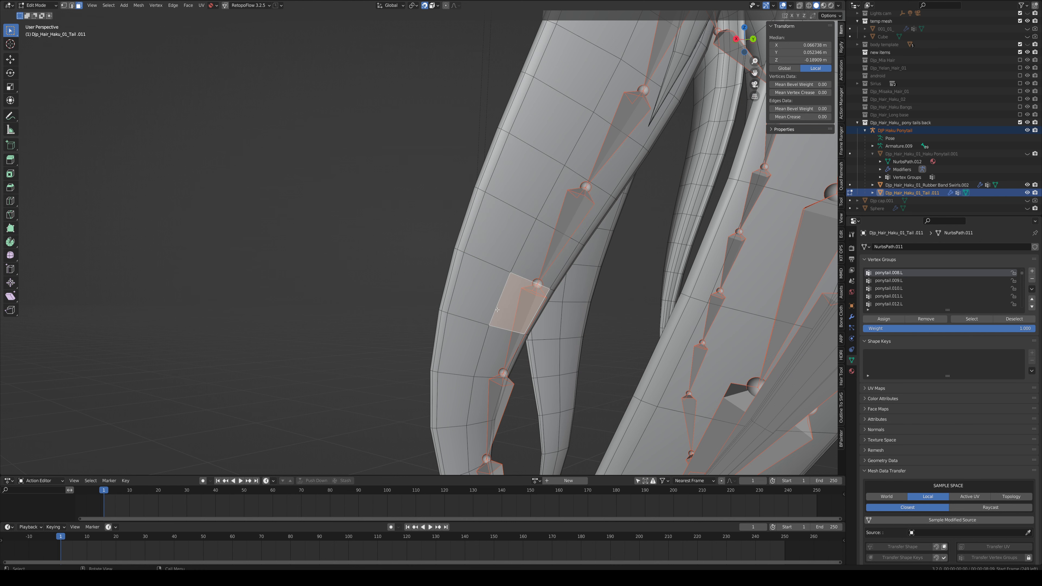
{"action": "left_click", "coordinate": [498, 320], "text": "alt"}
{"action": "left_click", "coordinate": [501, 342], "text": "alt"}
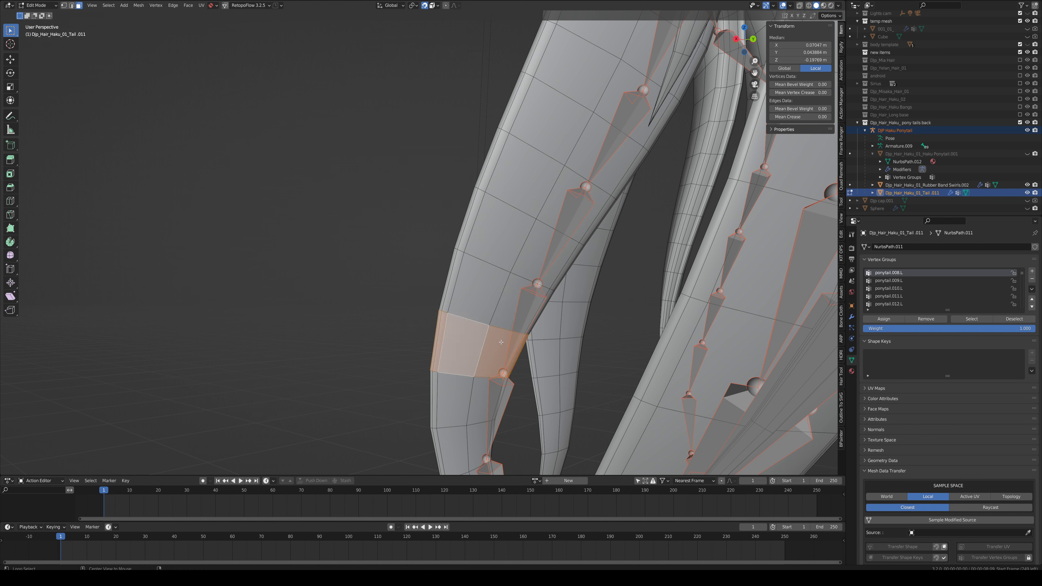
{"action": "left_click", "coordinate": [562, 335], "text": "alt"}
{"action": "left_click", "coordinate": [562, 352], "text": "alt"}
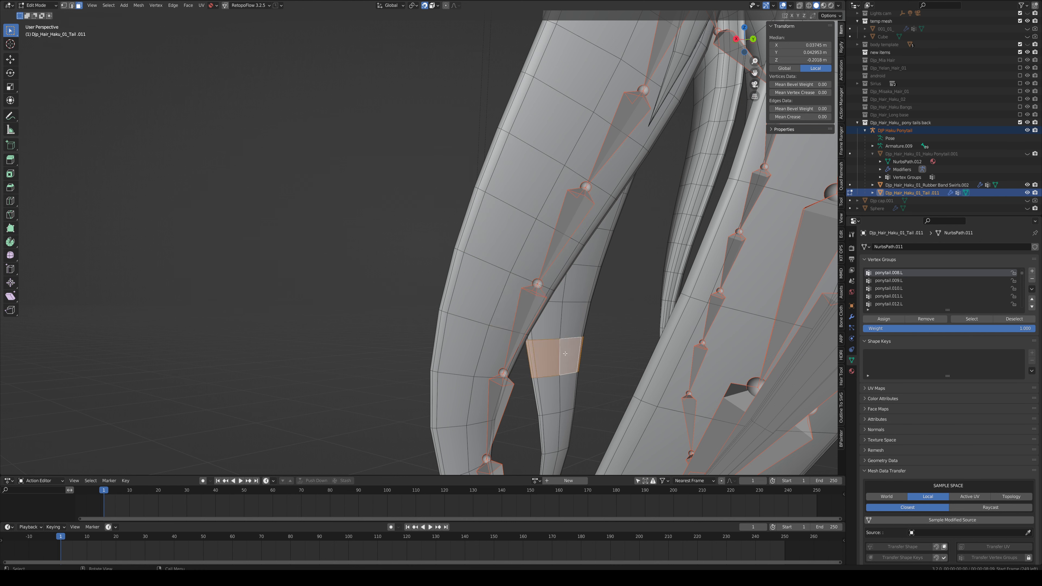
{"action": "left_click", "coordinate": [502, 317], "text": "alt+shift"}
{"action": "left_click", "coordinate": [504, 347], "text": "alt+shift"}
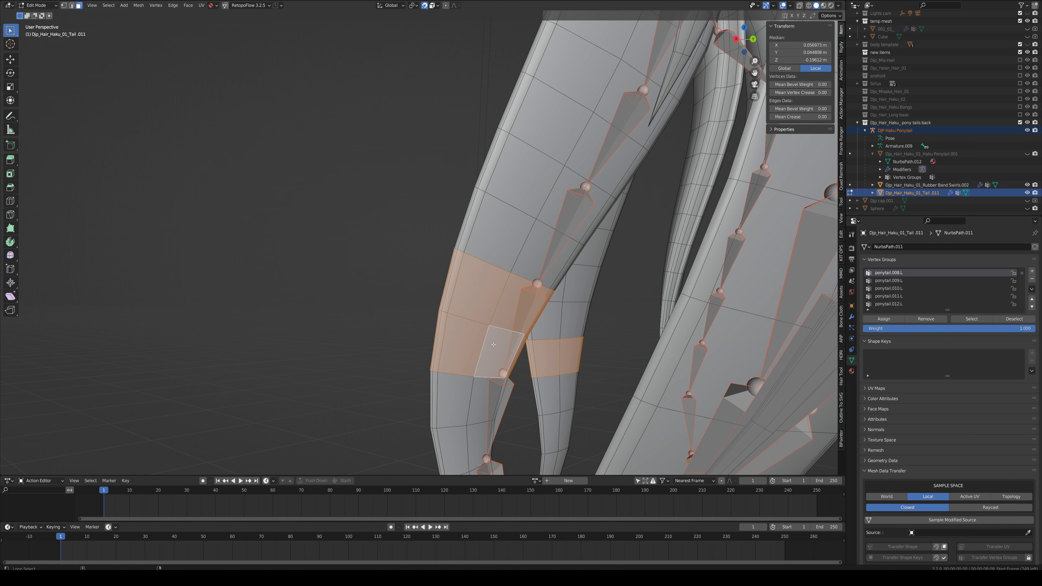
{"action": "left_click", "coordinate": [560, 333], "text": "alt+shift"}
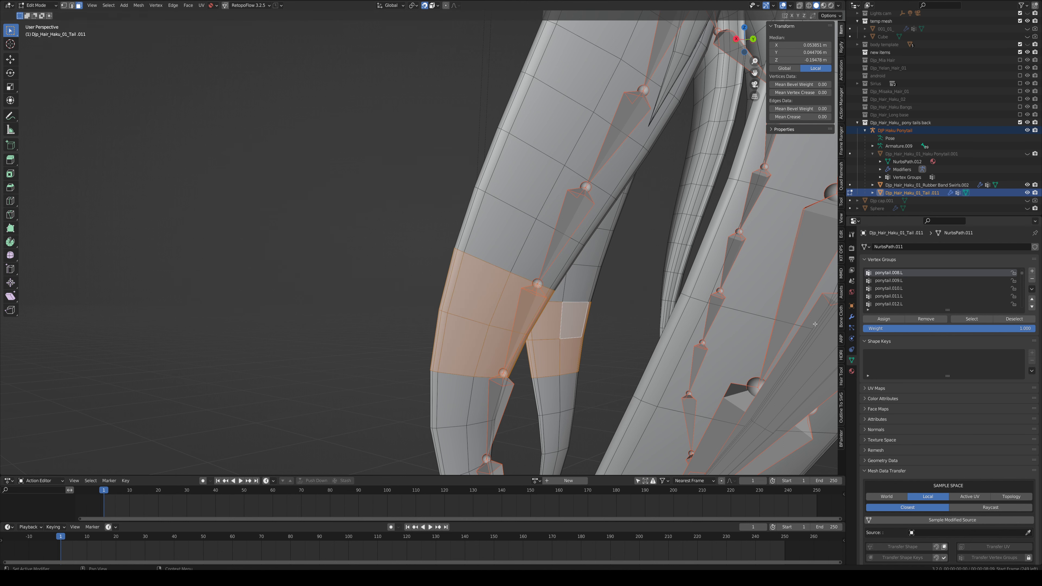
Step: Smooth the ponytail.008.L weights three times in Weight Paint mode, and mirror them to ponytail.008.R
{"action": "key", "text": "ctrl+Tab"}
{"action": "right_click", "coordinate": [500, 294]}
{"action": "left_click", "coordinate": [511, 303]}
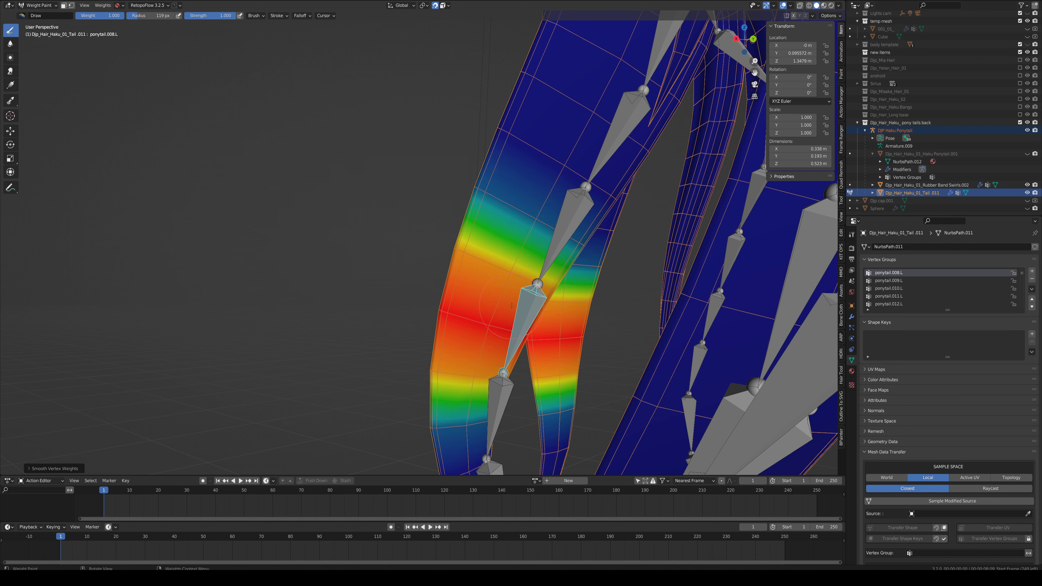
{"action": "key", "text": "q"}
{"action": "left_click", "coordinate": [511, 306]}
{"action": "key", "text": "q"}
{"action": "left_click", "coordinate": [511, 305]}
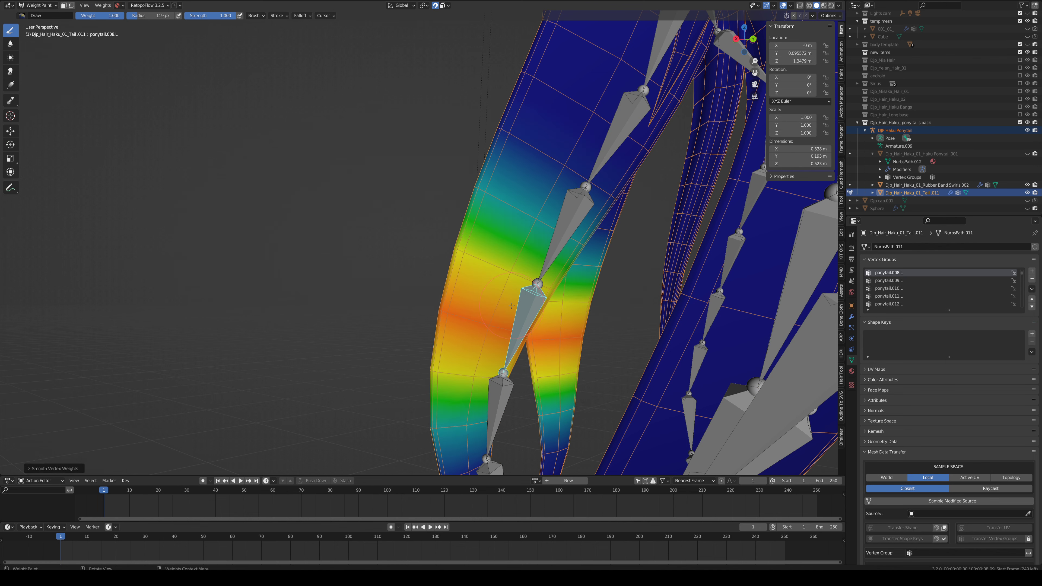
{"action": "key", "text": "q"}
{"action": "left_click", "coordinate": [511, 314]}
Step: Make ponytail.009.L active and assign two face loops on each strand beside that bone to its vertex group at weight 1.000
{"action": "middle_click_drag", "start_coordinate": [516, 335], "coordinate": [497, 254], "text": "shift"}
{"action": "left_click", "coordinate": [495, 246], "text": "ctrl"}
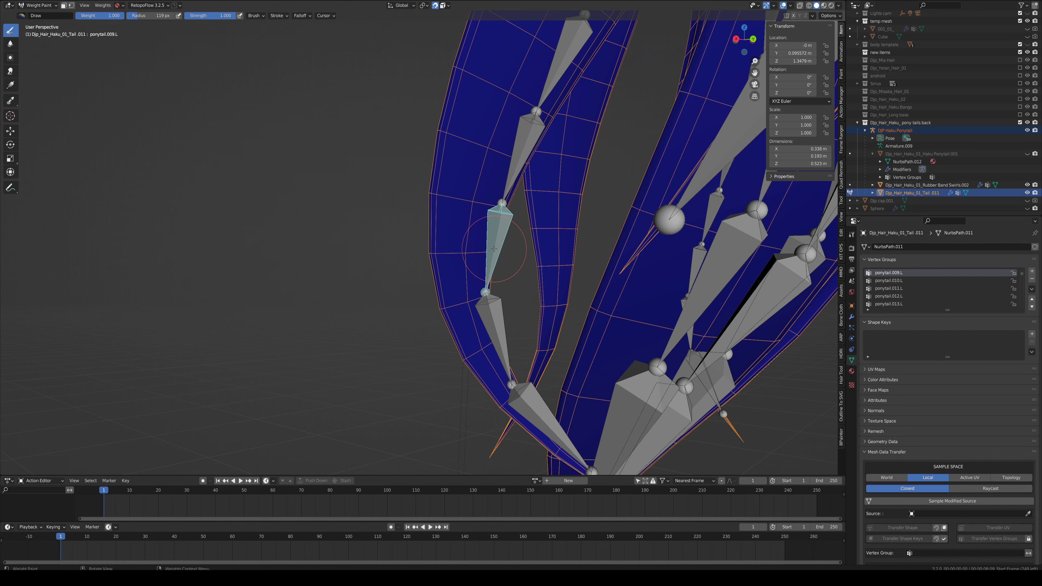
{"action": "key", "text": "Tab"}
{"action": "left_click", "coordinate": [471, 245]}
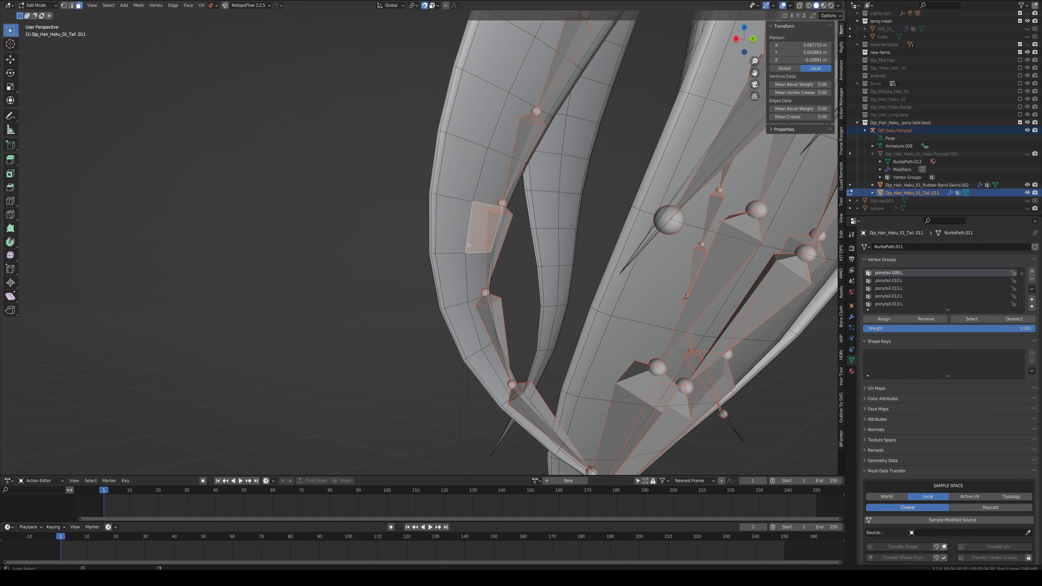
{"action": "key", "text": "alt+a"}
{"action": "left_click", "coordinate": [470, 243], "text": "alt"}
{"action": "left_click", "coordinate": [464, 271], "text": "alt+shift"}
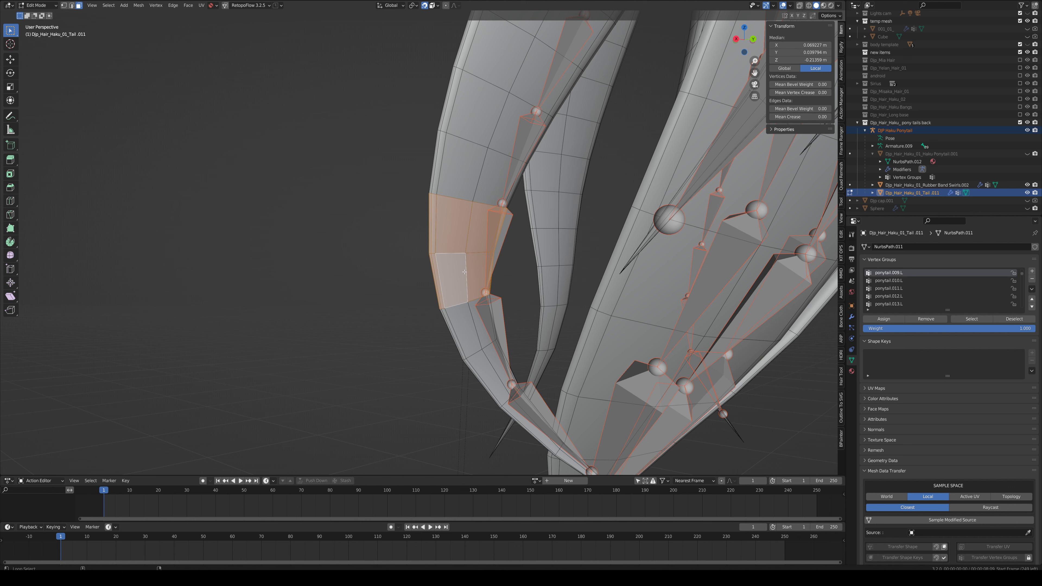
{"action": "left_click", "coordinate": [558, 263], "text": "alt+shift"}
{"action": "left_click", "coordinate": [550, 286], "text": "alt+shift"}
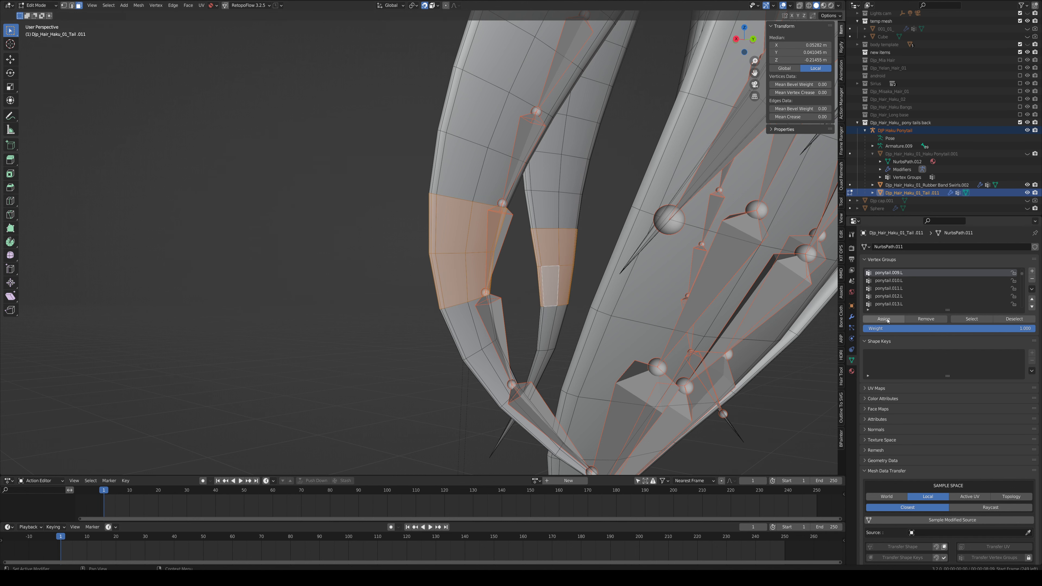
{"action": "left_click", "coordinate": [866, 323]}
Step: Smooth the ponytail.009.L weights three times in Weight Paint mode, and mirror them to ponytail.009.R
{"action": "key", "text": "Tab"}
{"action": "key", "text": "q"}
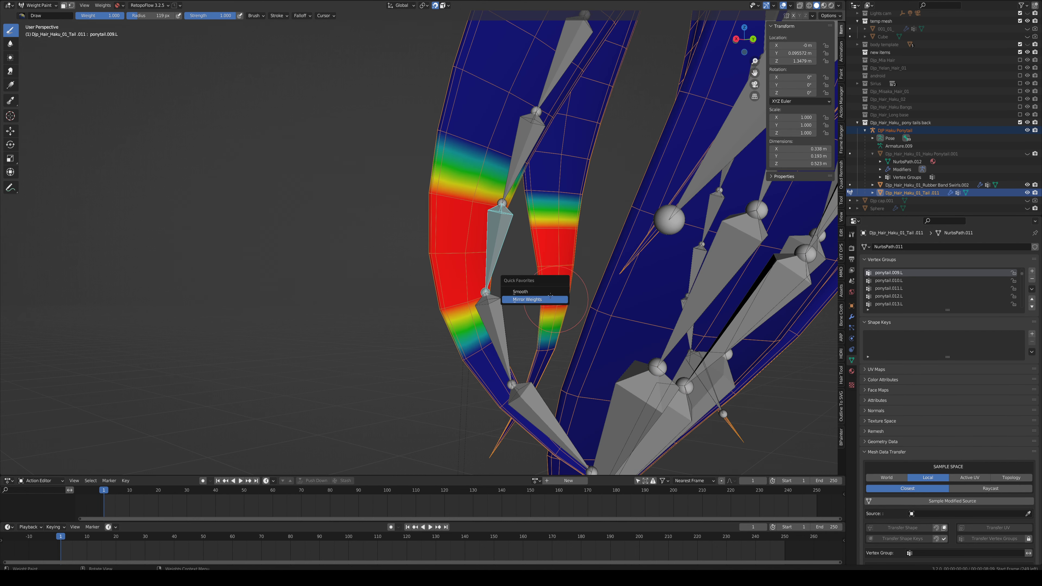
{"action": "left_click", "coordinate": [539, 291]}
{"action": "key", "text": "q"}
{"action": "left_click", "coordinate": [519, 295]}
{"action": "key", "text": "q"}
{"action": "left_click", "coordinate": [519, 295]}
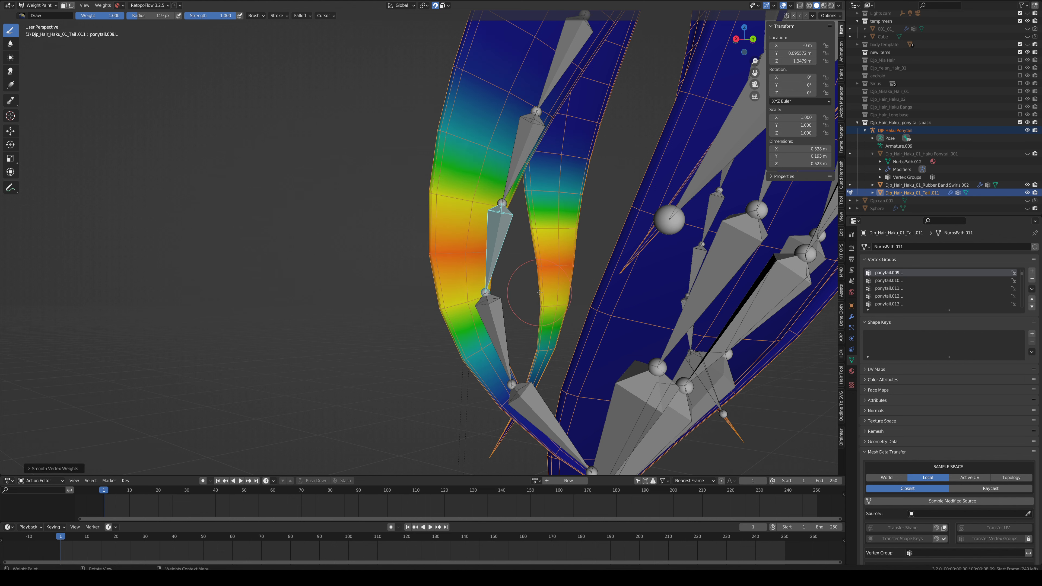
{"action": "key", "text": "q"}
{"action": "left_click", "coordinate": [529, 303]}
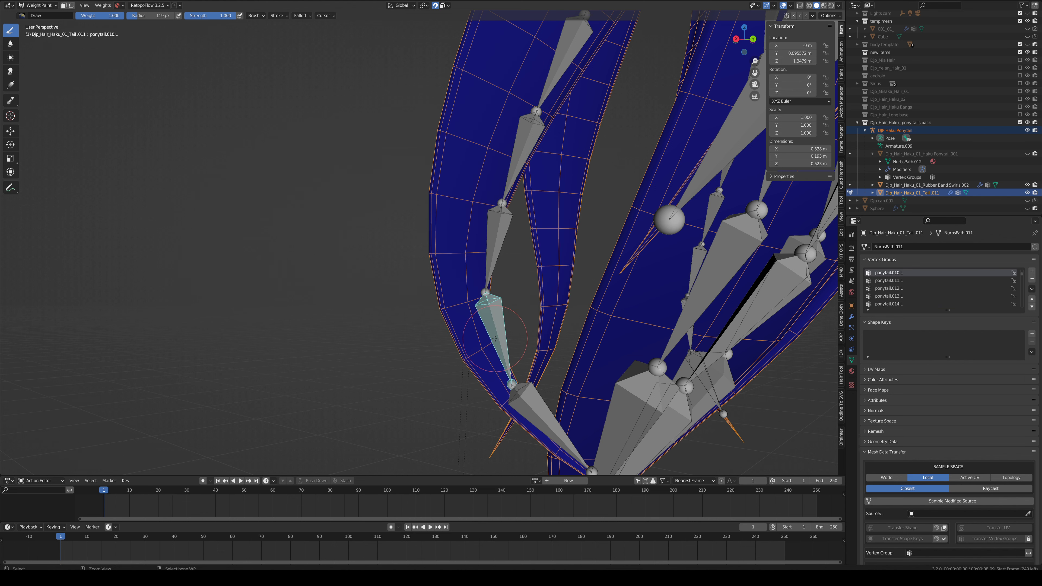
Step: With ponytail.010.L active, assign the face loops of both strands around that bone to its vertex group at weight 1.000
{"action": "key", "text": "Tab"}
{"action": "left_click", "coordinate": [481, 332]}
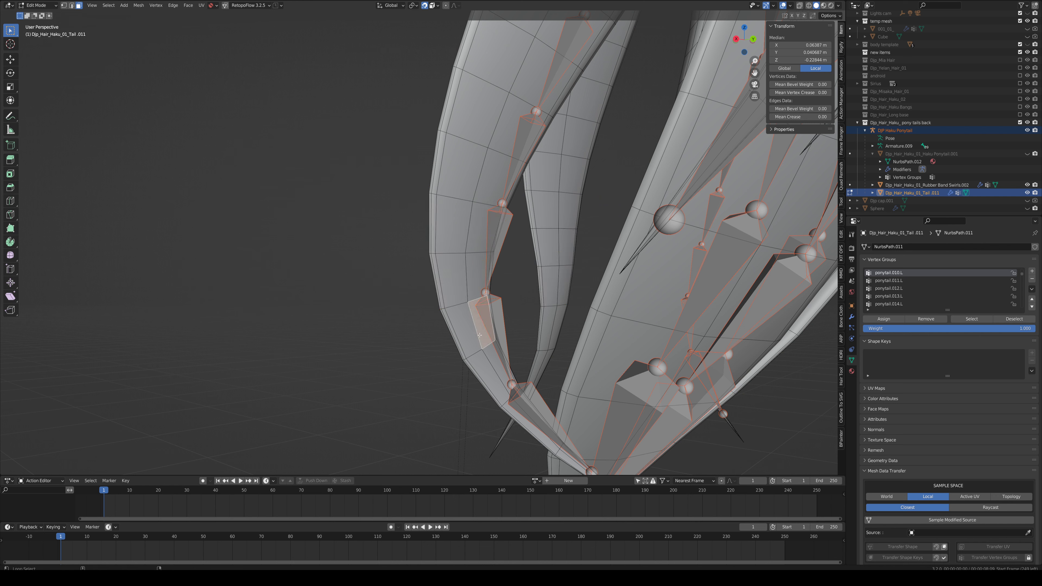
{"action": "key", "text": "alt+a"}
{"action": "left_click", "coordinate": [489, 331], "text": "alt"}
{"action": "left_click", "coordinate": [507, 360], "text": "alt+shift"}
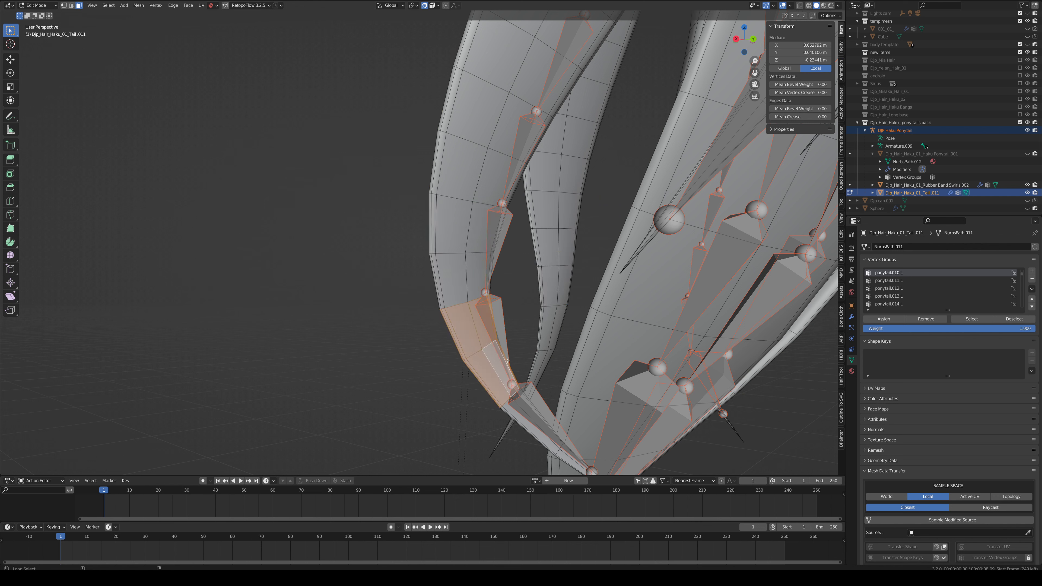
{"action": "left_click", "coordinate": [548, 341], "text": "alt+shift"}
{"action": "left_click", "coordinate": [885, 320]}
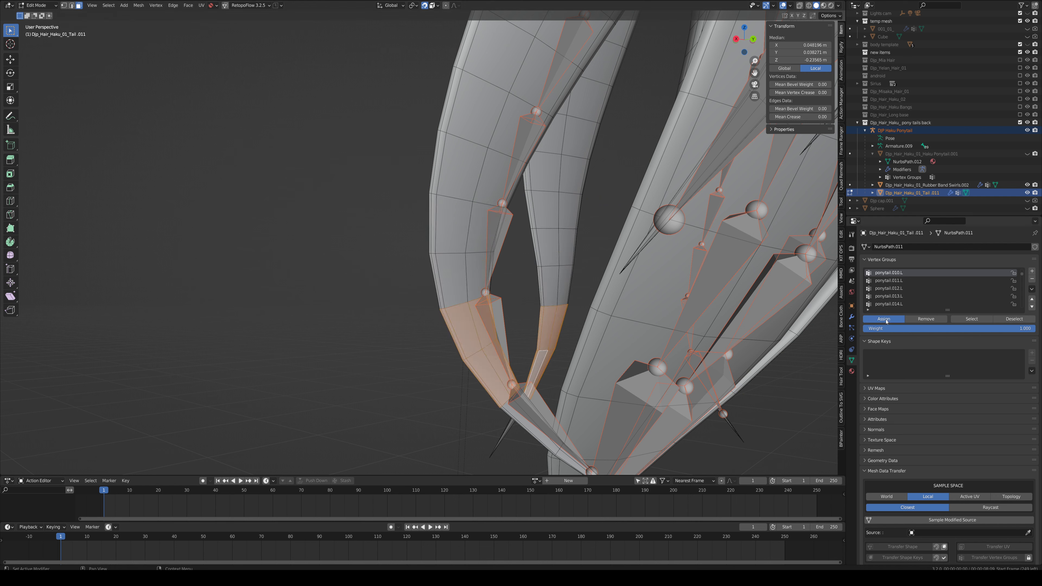
Step: Smooth the ponytail.010.L weights twice in Weight Paint mode, and mirror them to ponytail.010.R
{"action": "key", "text": "Tab"}
{"action": "key", "text": "q"}
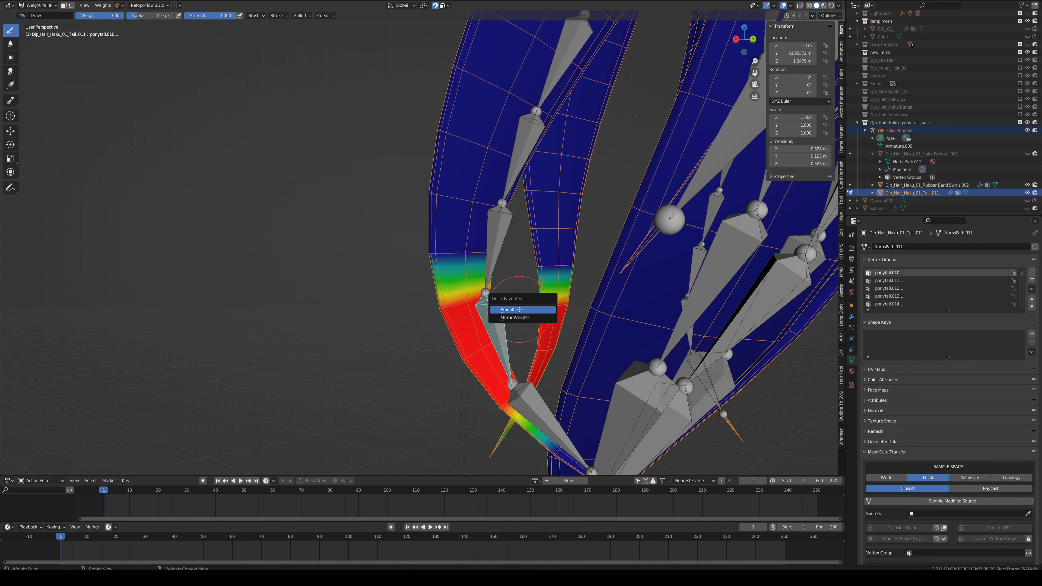
{"action": "left_click", "coordinate": [519, 309]}
{"action": "key", "text": "q"}
{"action": "left_click", "coordinate": [520, 309]}
{"action": "key", "text": "q"}
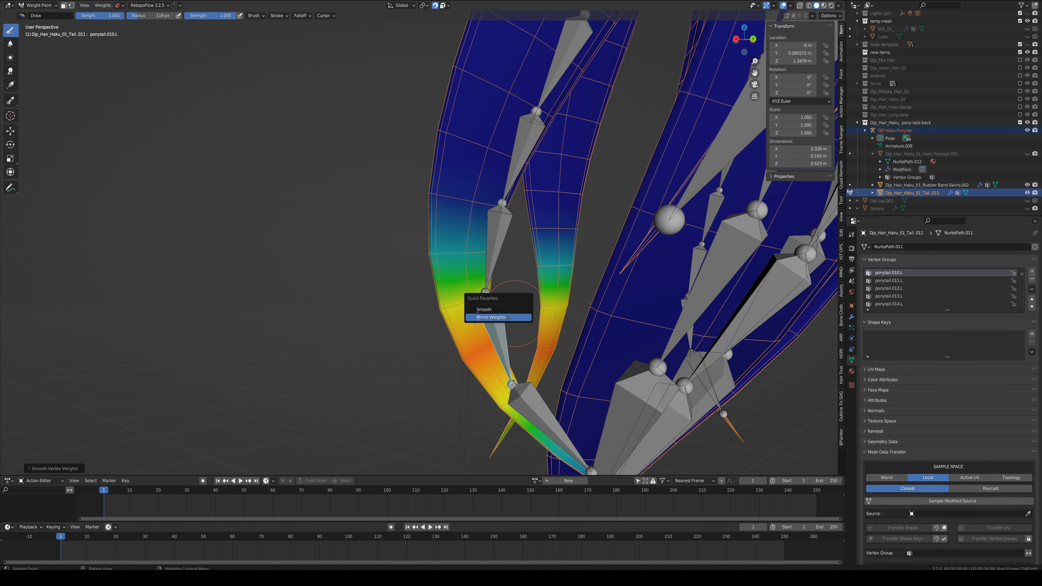
{"action": "left_click", "coordinate": [491, 317]}
Step: Make ponytail.011.L active and assign the outer strand's face loops down to its tip to that vertex group at weight 1.000
{"action": "middle_click_drag", "start_coordinate": [528, 381], "coordinate": [539, 299], "text": "shift"}
{"action": "left_click", "coordinate": [537, 300], "text": "ctrl"}
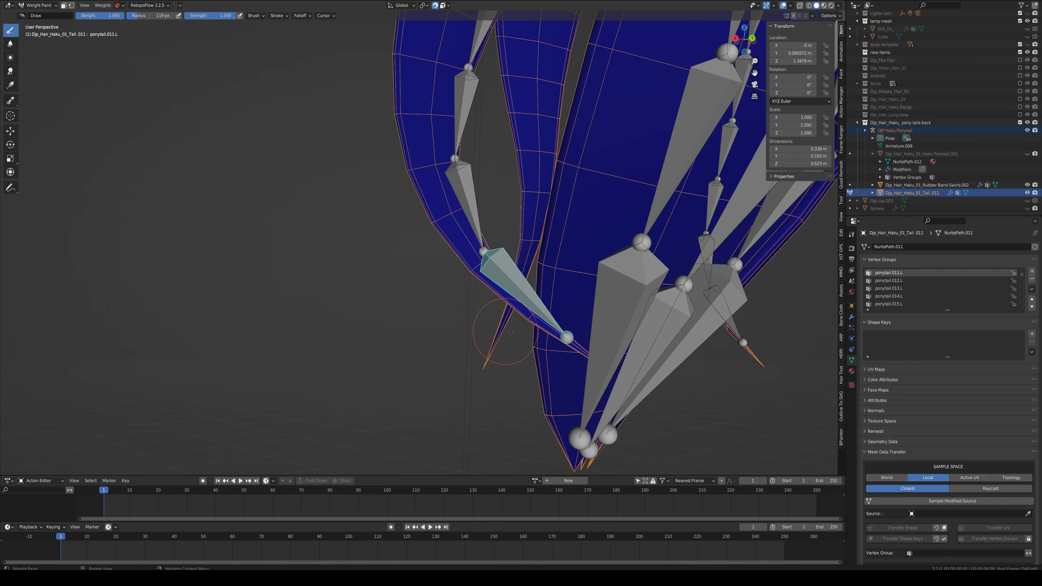
{"action": "key", "text": "Tab"}
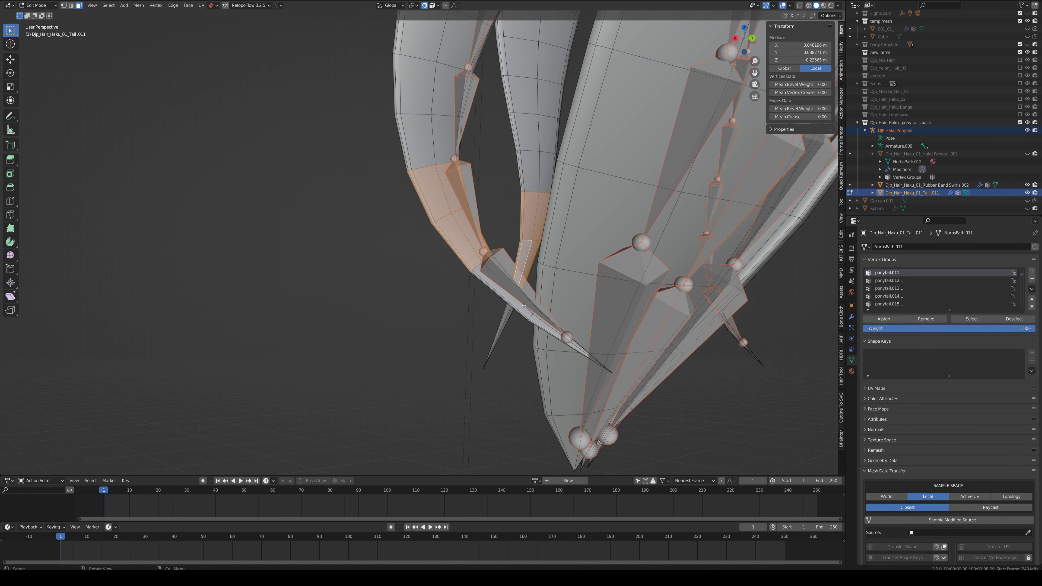
{"action": "left_click", "coordinate": [523, 305], "text": "alt"}
{"action": "left_click", "coordinate": [523, 305], "text": "alt+shift"}
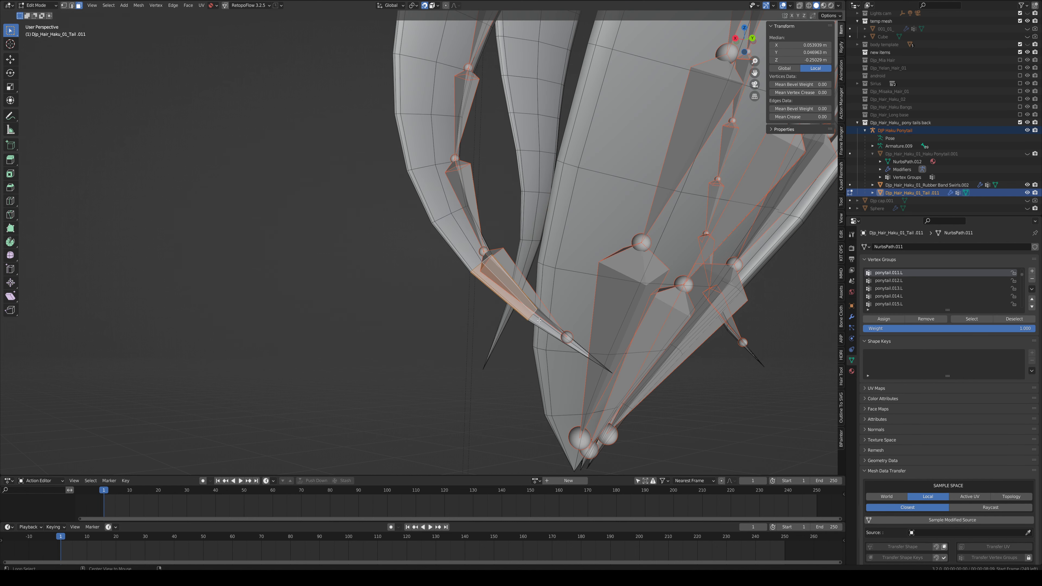
{"action": "left_click", "coordinate": [540, 321], "text": "alt"}
{"action": "left_click", "coordinate": [516, 306], "text": "alt+shift"}
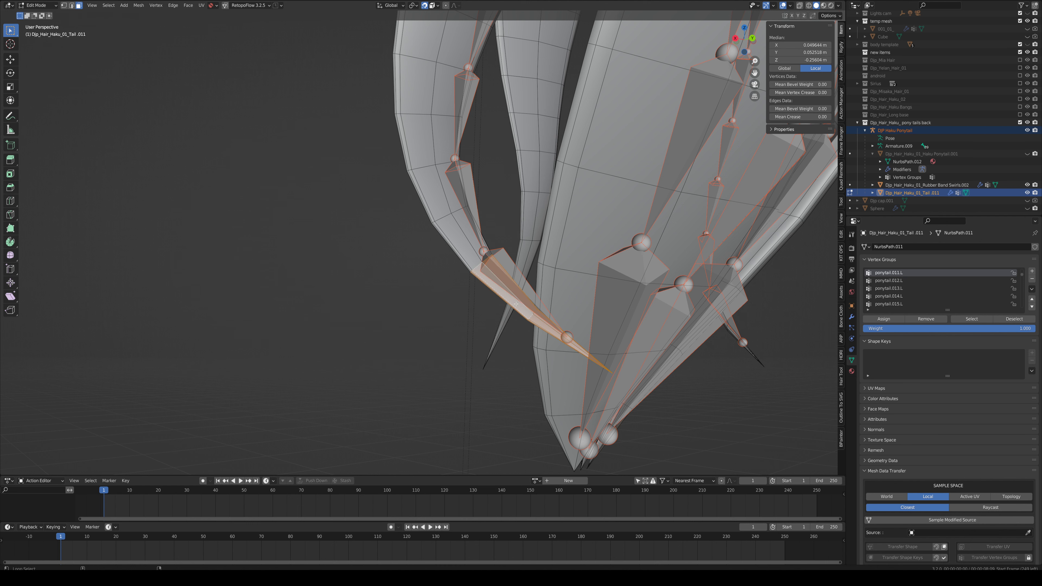
{"action": "left_click", "coordinate": [877, 320]}
Step: Smooth the ponytail.011.L weights three times in Weight Paint mode, and mirror them to ponytail.011.R
{"action": "key", "text": "ctrl+Tab"}
{"action": "key", "text": "q"}
{"action": "left_click", "coordinate": [567, 299]}
{"action": "key", "text": "q"}
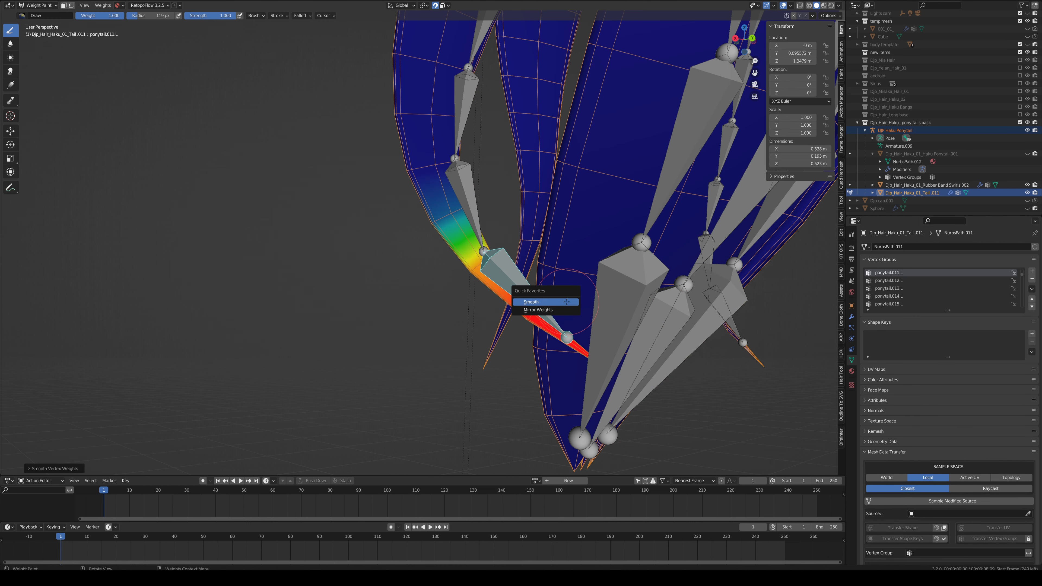
{"action": "left_click", "coordinate": [566, 302]}
{"action": "key", "text": "q"}
{"action": "left_click", "coordinate": [566, 302]}
{"action": "key", "text": "q"}
{"action": "left_click", "coordinate": [546, 310]}
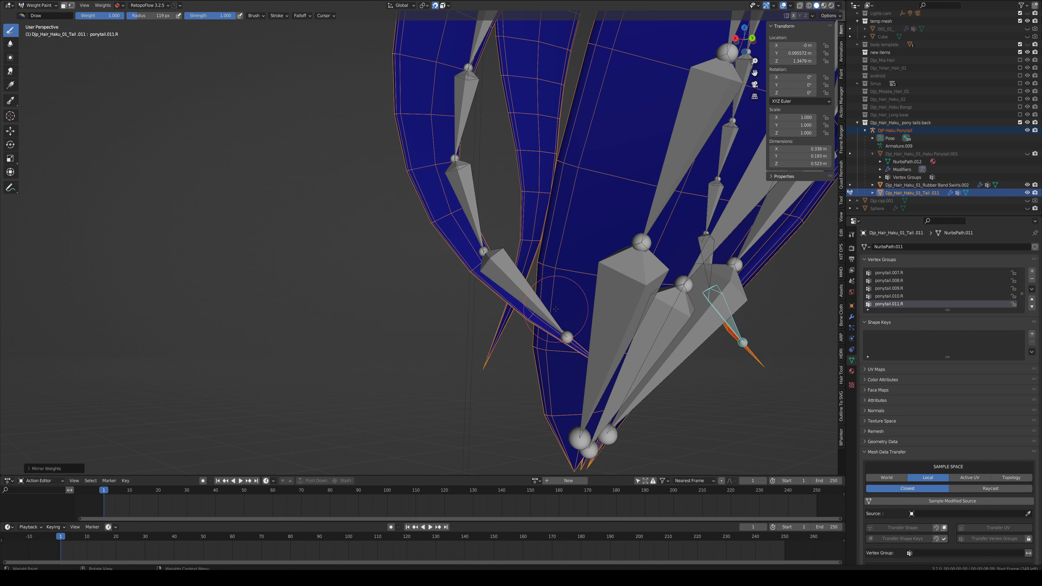
Step: Test-rotate the bones ponytail.011.L, ponytail.010.L, ponytail.009.L and ponytail.008.L one at a time to check the strand deformation, cancelling each rotation
{"action": "left_click", "coordinate": [529, 298], "text": "ctrl"}
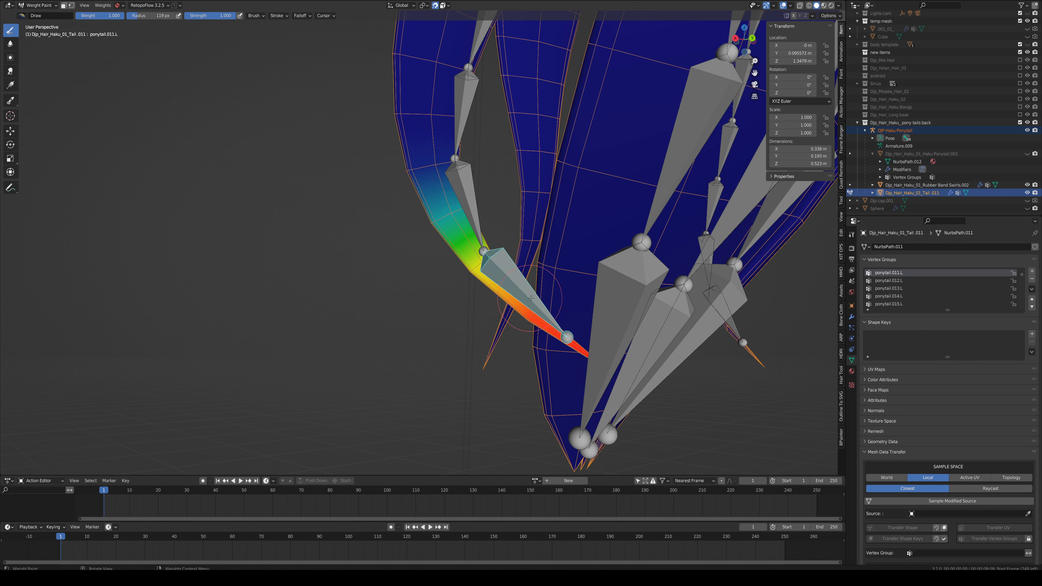
{"action": "key", "text": "r"}
{"action": "right_click", "coordinate": [554, 317]}
{"action": "left_click", "coordinate": [476, 185], "text": "ctrl"}
{"action": "key", "text": "r"}
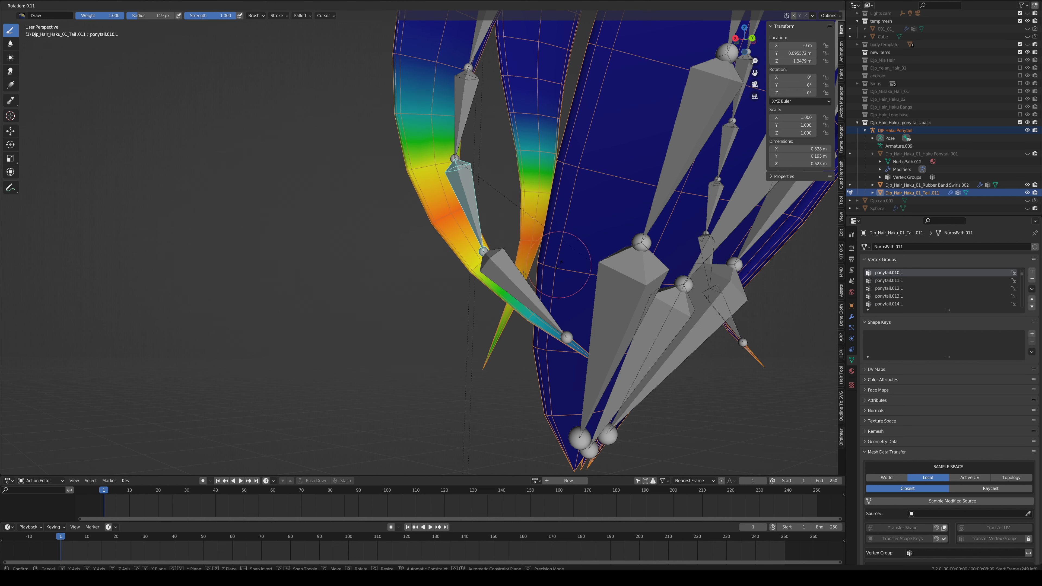
{"action": "right_click", "coordinate": [459, 290]}
{"action": "scroll", "coordinate": [462, 290], "scroll_direction": "down", "scroll_amount": 2}
{"action": "left_click", "coordinate": [454, 154], "text": "ctrl"}
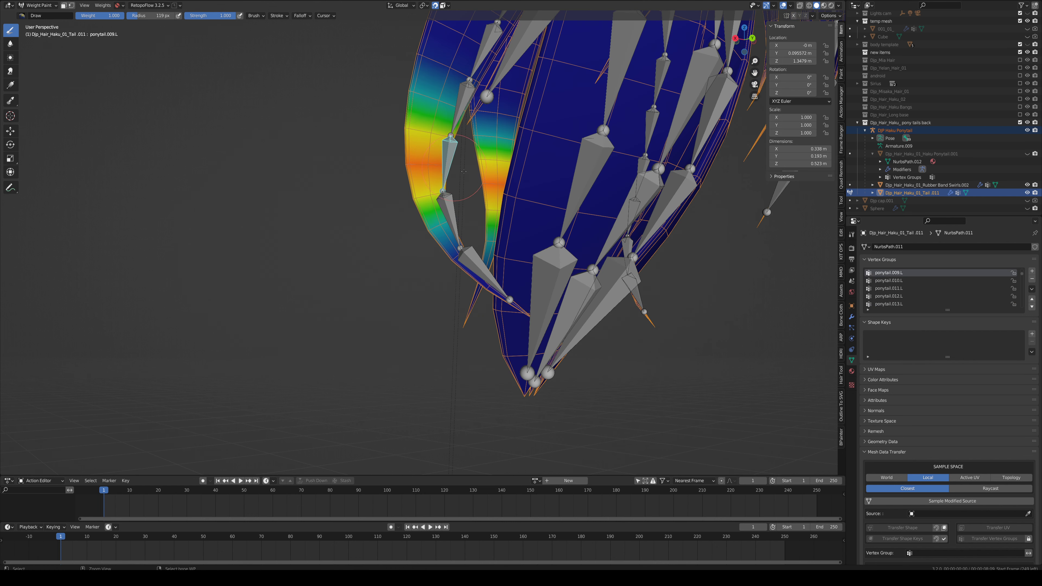
{"action": "key", "text": "r"}
{"action": "right_click", "coordinate": [542, 210]}
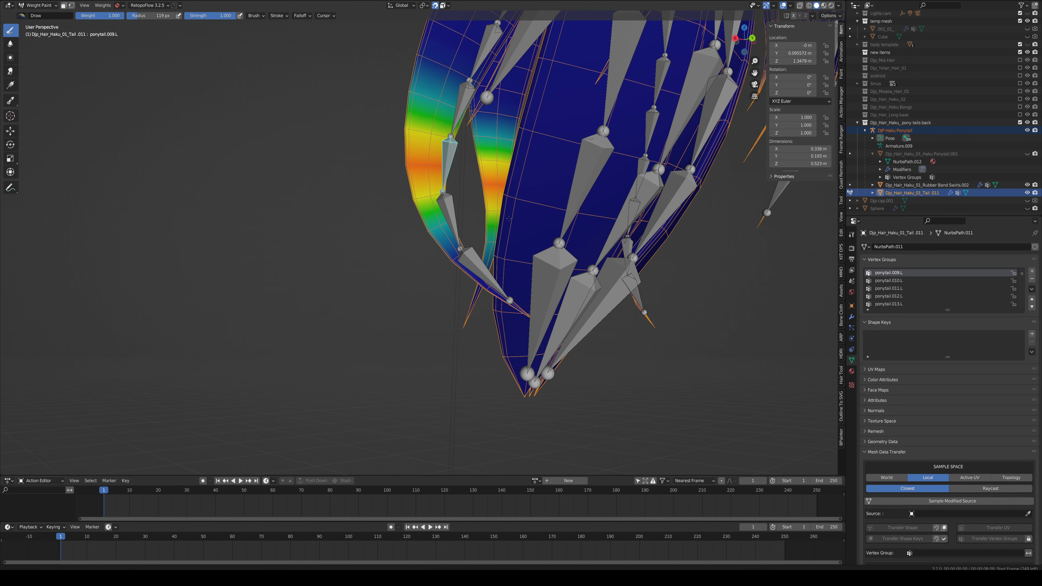
{"action": "scroll", "coordinate": [510, 265], "scroll_direction": "up", "scroll_amount": 2}
{"action": "left_click", "coordinate": [499, 248], "text": "ctrl"}
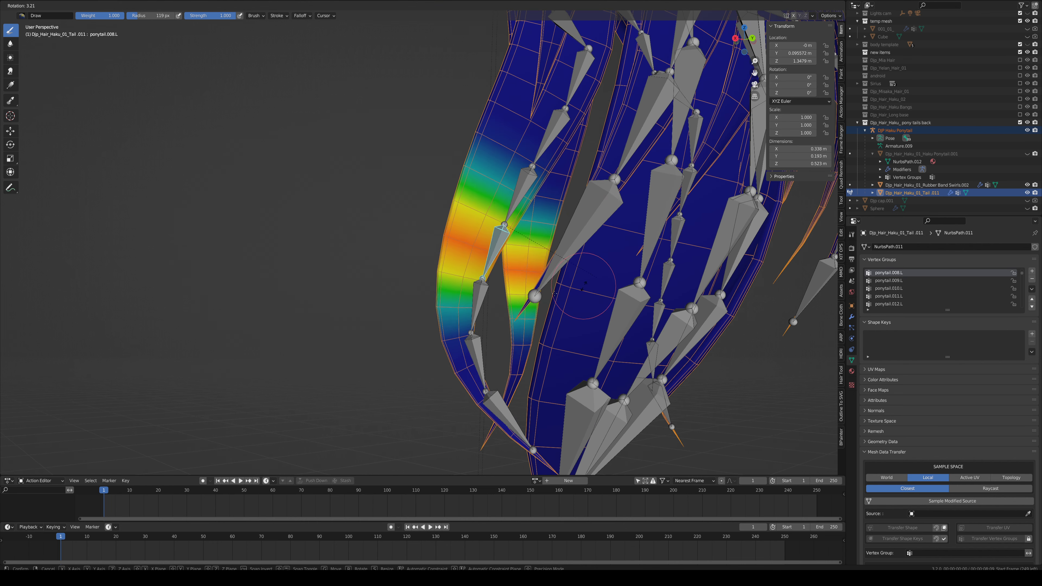
Step: Rotate the bone ponytail.001.L by about 166° to swing its strands up, clear of the remaining hair
{"action": "scroll", "coordinate": [576, 285], "scroll_direction": "down", "scroll_amount": 6}
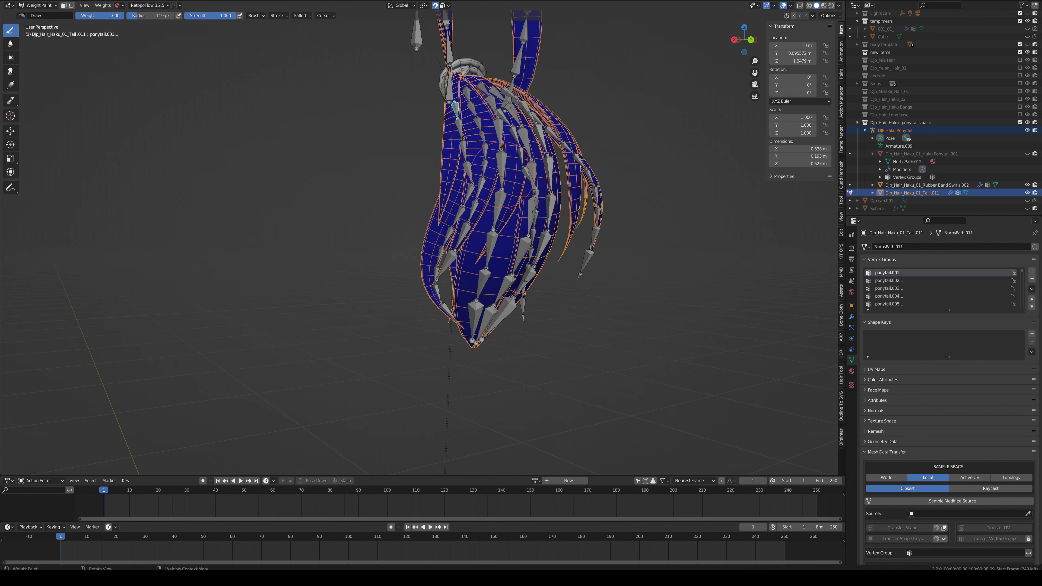
{"action": "scroll", "coordinate": [500, 176], "scroll_direction": "down", "scroll_amount": 4}
{"action": "key", "text": "r"}
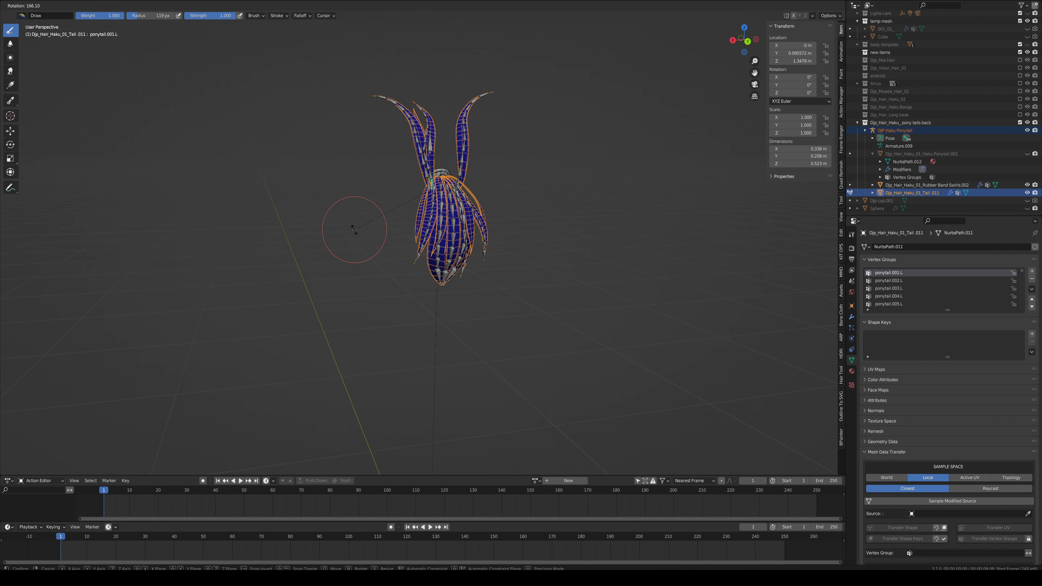
{"action": "left_click", "coordinate": [355, 227]}
{"action": "middle_click_drag", "start_coordinate": [356, 227], "coordinate": [338, 226]}
{"action": "scroll", "coordinate": [504, 233], "scroll_direction": "up", "scroll_amount": 2}
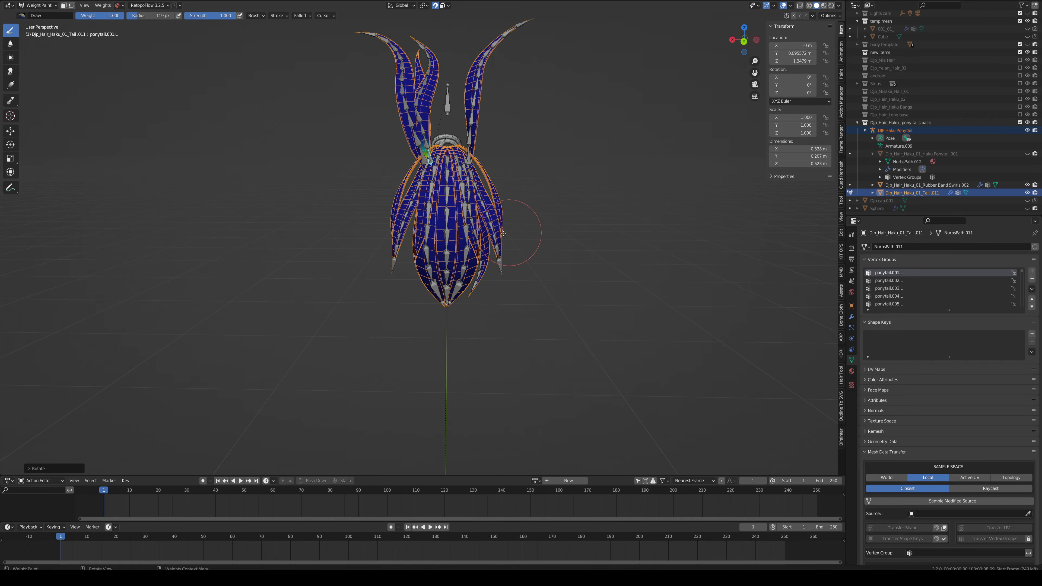
Step: Select the bone ponytail.001.R and rotate it so its strands swing upward, matching the raised opposite side
{"action": "middle_click_drag", "start_coordinate": [504, 233], "coordinate": [348, 206]}
{"action": "scroll", "coordinate": [325, 226], "scroll_direction": "up", "scroll_amount": 5}
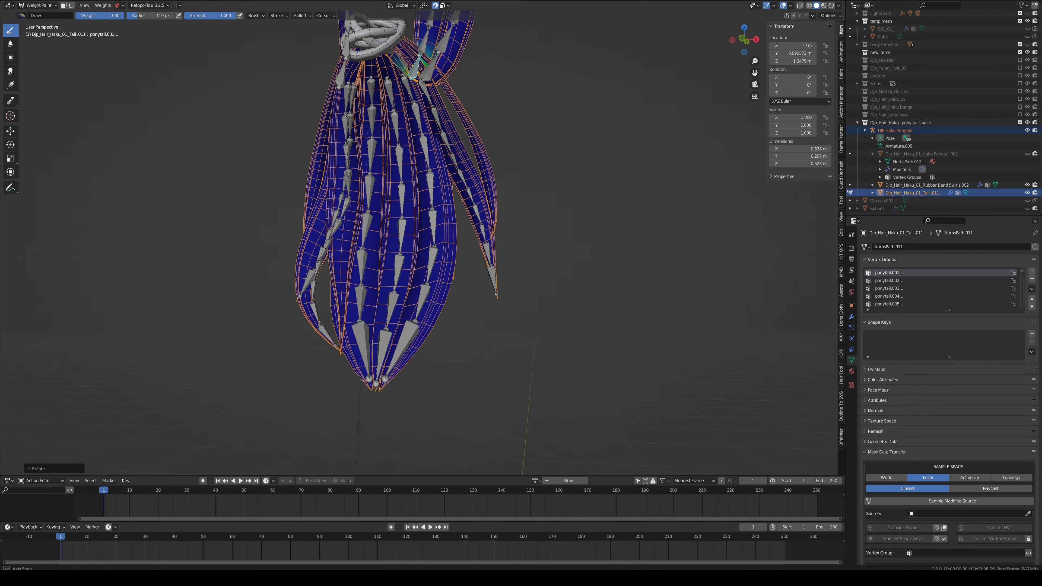
{"action": "left_click", "coordinate": [356, 103], "text": "ctrl"}
{"action": "scroll", "coordinate": [424, 202], "scroll_direction": "down", "scroll_amount": 2}
{"action": "mouse_move", "coordinate": [423, 202]}
{"action": "middle_mouse_down"}
{"action": "mouse_move", "coordinate": [528, 197]}
{"action": "mouse_move", "coordinate": [509, 236]}
{"action": "middle_mouse_up"}
{"action": "key", "text": "r"}
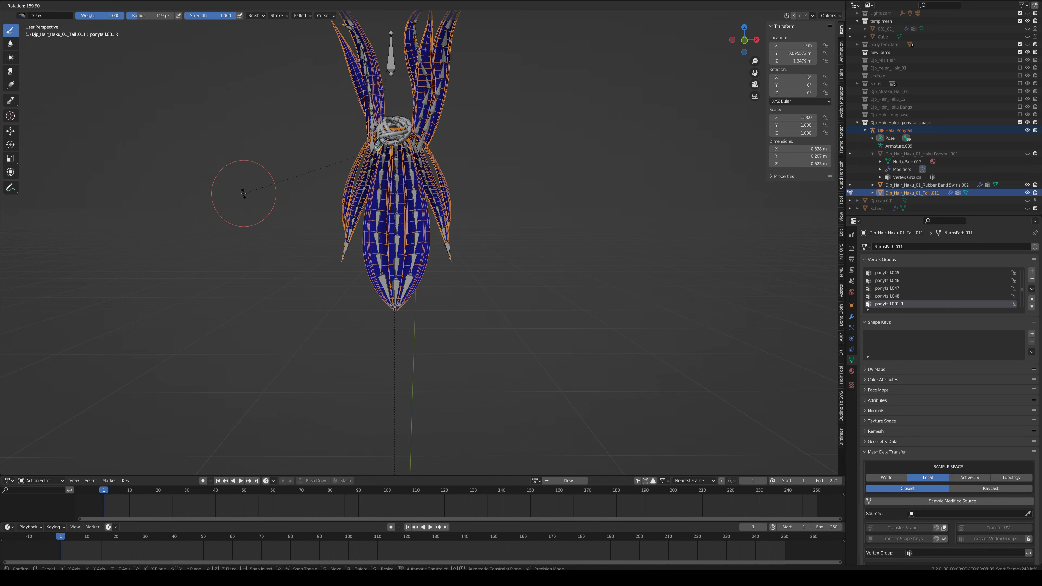
{"action": "left_click", "coordinate": [287, 208]}
Step: Make ponytail.023.L active and assign the face loops of the three strands around that bone to its vertex group at weight 1.000
{"action": "mouse_move", "coordinate": [292, 210]}
{"action": "middle_mouse_down"}
{"action": "mouse_move", "coordinate": [513, 233]}
{"action": "mouse_move", "coordinate": [500, 289]}
{"action": "mouse_move", "coordinate": [517, 278]}
{"action": "mouse_move", "coordinate": [513, 263]}
{"action": "middle_mouse_up"}
{"action": "scroll", "coordinate": [499, 289], "scroll_direction": "up", "scroll_amount": 2}
{"action": "scroll", "coordinate": [500, 288], "scroll_direction": "up", "scroll_amount": 2}
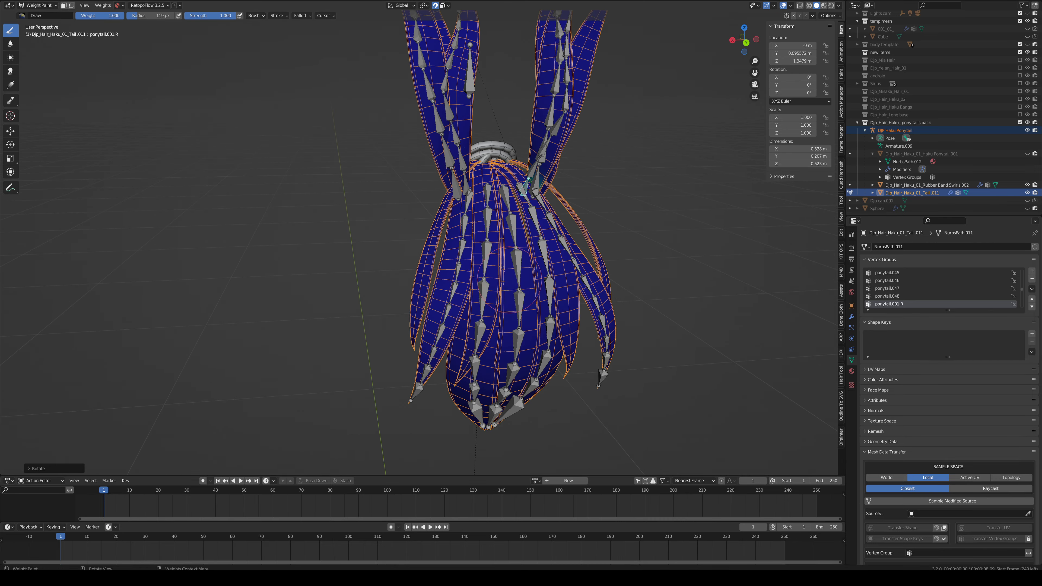
{"action": "scroll", "coordinate": [502, 194], "scroll_direction": "up", "scroll_amount": 2}
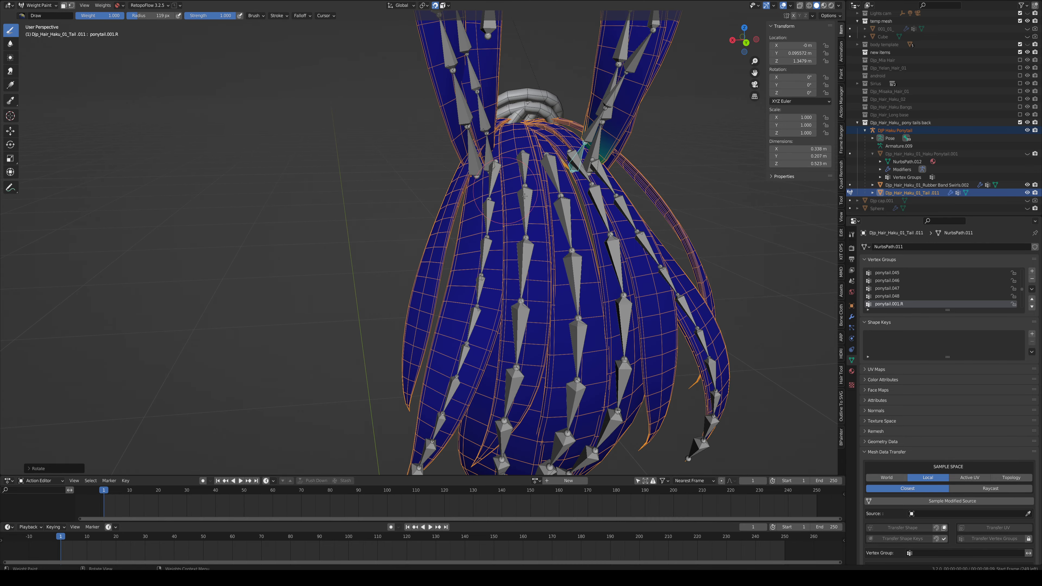
{"action": "mouse_move", "coordinate": [524, 196]}
{"action": "middle_mouse_down"}
{"action": "mouse_move", "coordinate": [505, 219]}
{"action": "mouse_move", "coordinate": [519, 143]}
{"action": "middle_mouse_up"}
{"action": "mouse_move", "coordinate": [584, 276]}
{"action": "middle_mouse_down"}
{"action": "mouse_move", "coordinate": [511, 223]}
{"action": "mouse_move", "coordinate": [533, 207]}
{"action": "mouse_move", "coordinate": [535, 221]}
{"action": "middle_mouse_up"}
{"action": "left_click", "coordinate": [532, 207], "text": "ctrl"}
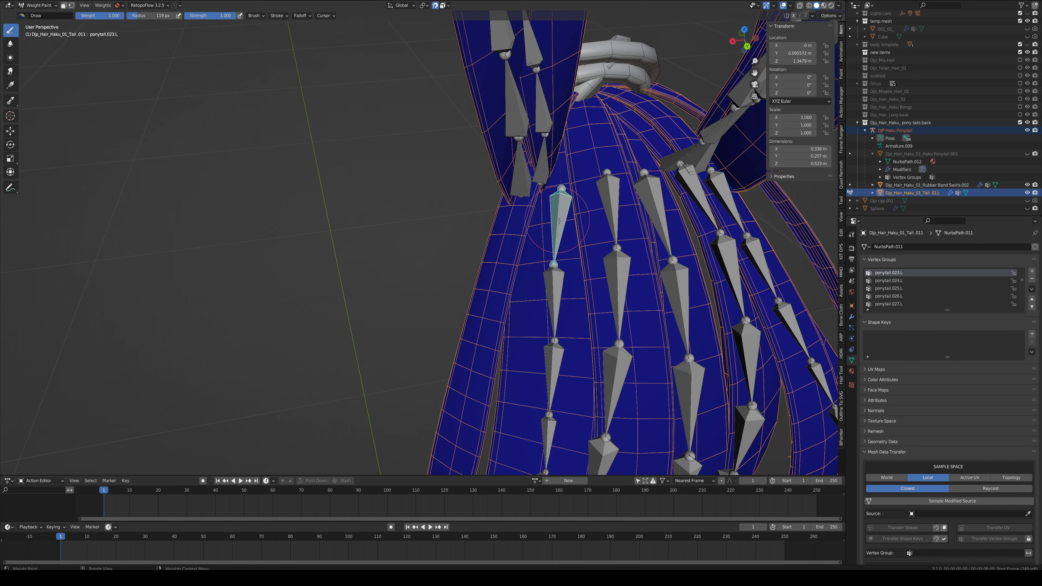
{"action": "key", "text": "Tab"}
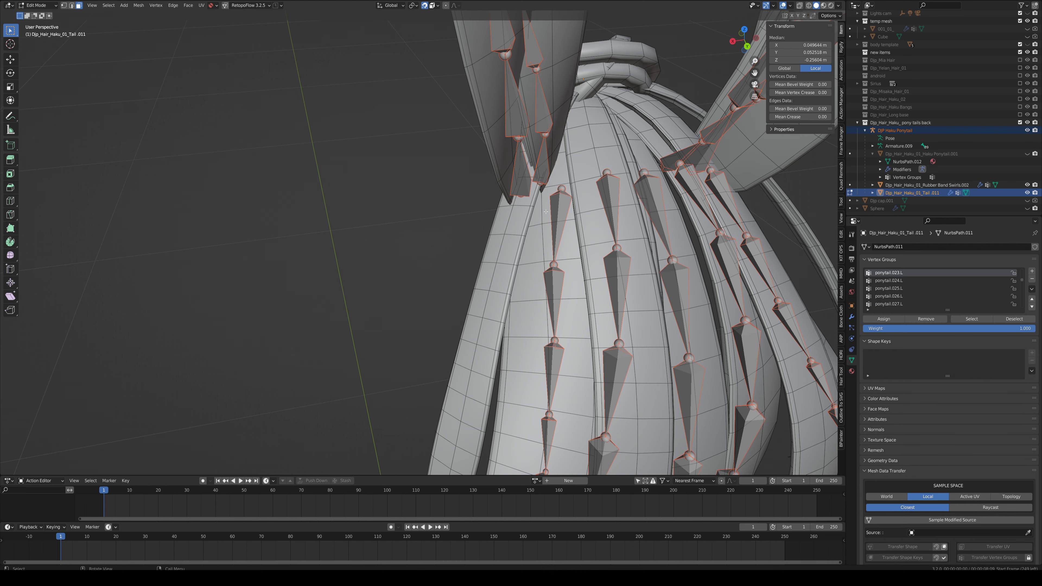
{"action": "left_click", "coordinate": [542, 230], "text": "alt"}
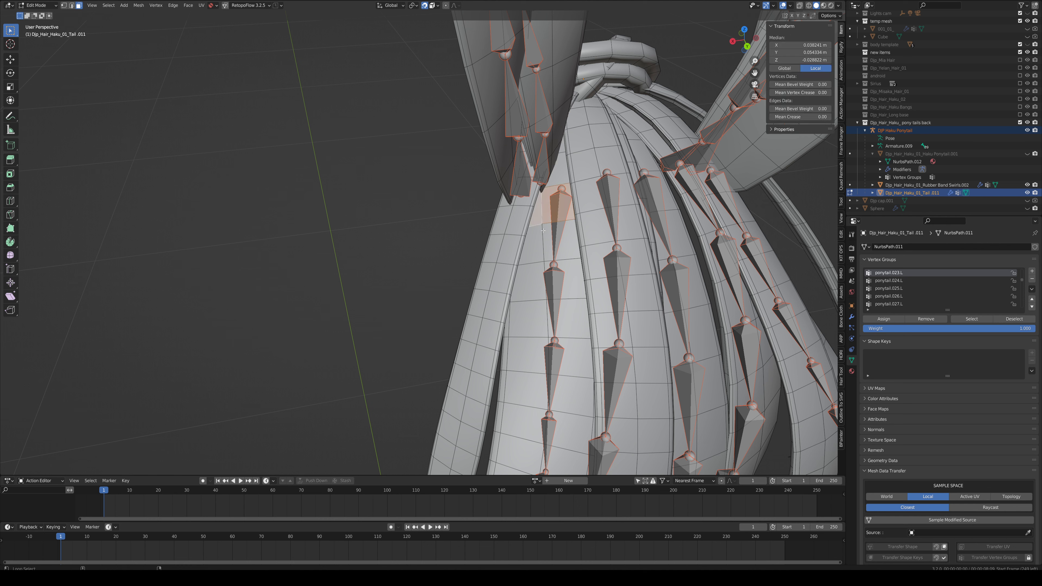
{"action": "left_click", "coordinate": [541, 239], "text": "shift"}
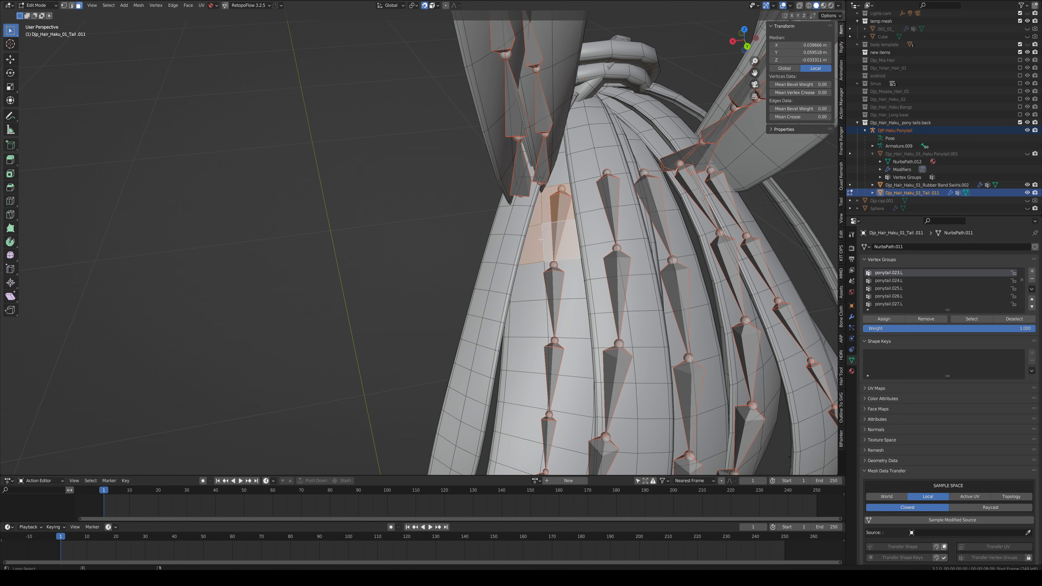
{"action": "left_click", "coordinate": [605, 224], "text": "alt+shift"}
{"action": "left_click", "coordinate": [582, 210], "text": "alt+shift"}
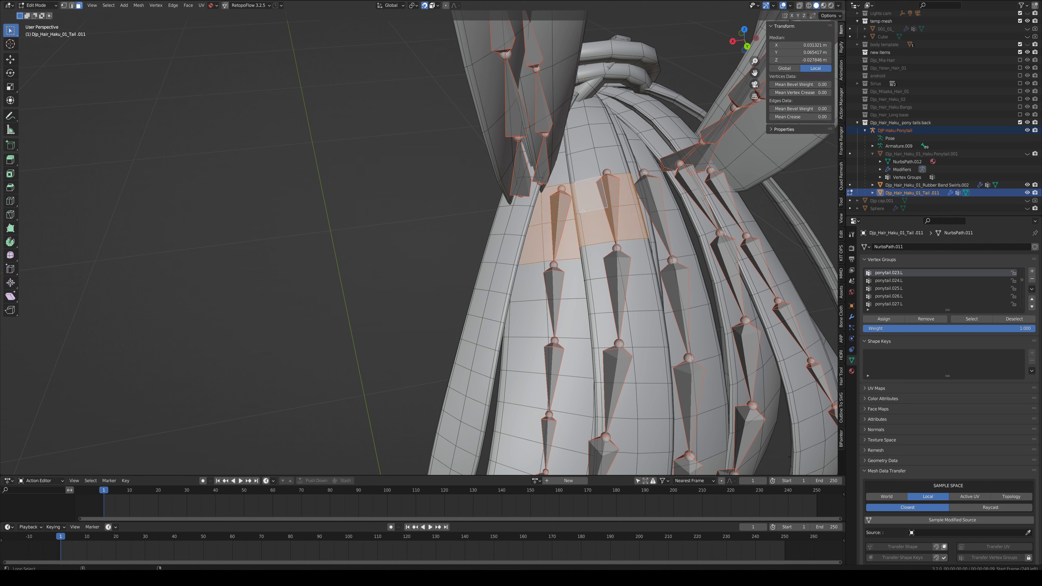
{"action": "left_click", "coordinate": [509, 218], "text": "alt+shift"}
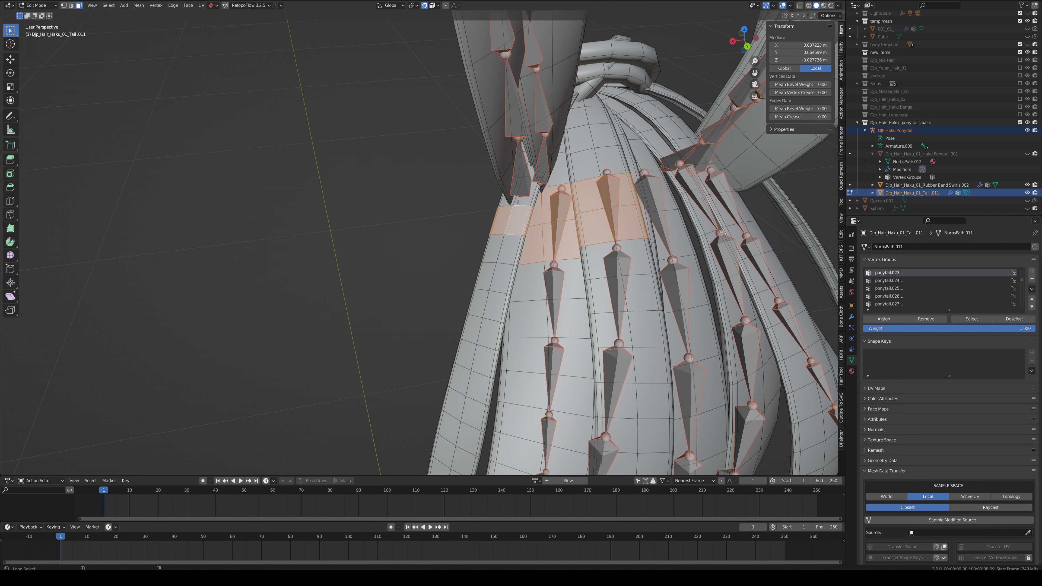
{"action": "left_click", "coordinate": [505, 243], "text": "alt+shift"}
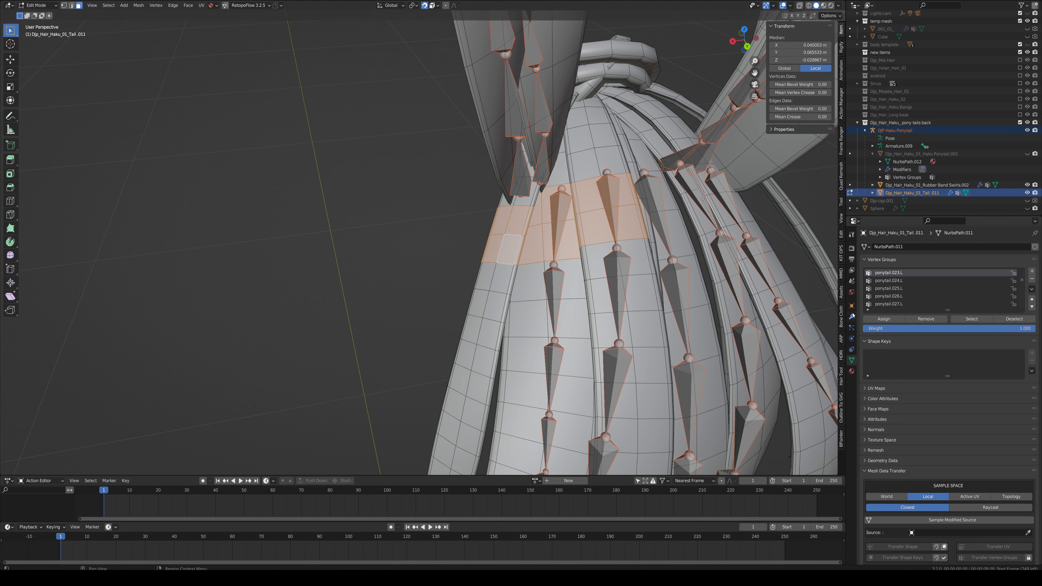
{"action": "left_click", "coordinate": [880, 319]}
Step: Smooth the ponytail.023.L weights four times in Weight Paint mode, and mirror them to ponytail.023.R
{"action": "key", "text": "ctrl+Tab"}
{"action": "key", "text": "q"}
{"action": "left_click", "coordinate": [624, 286]}
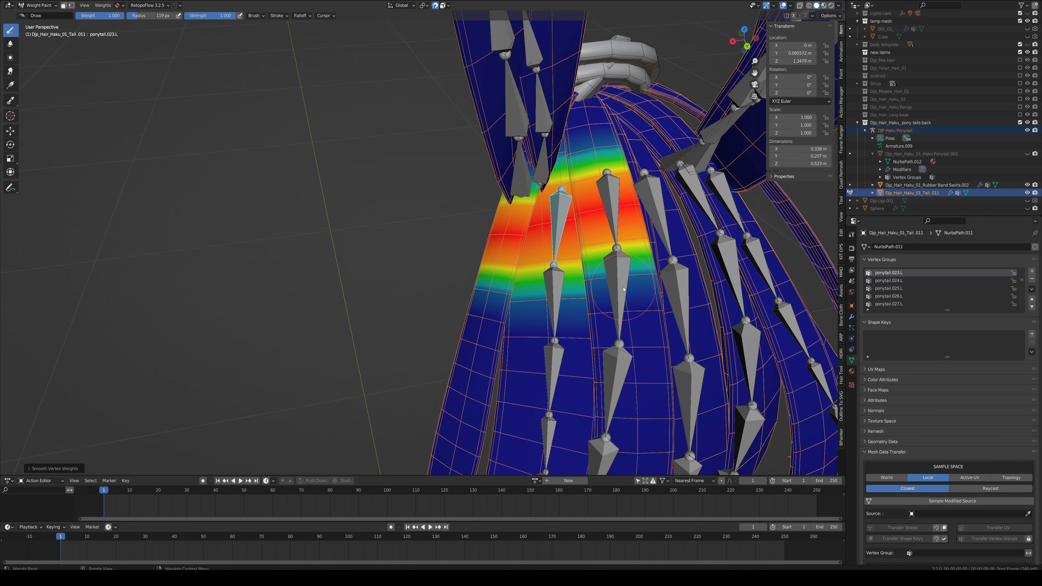
{"action": "key", "text": "q"}
{"action": "left_click", "coordinate": [623, 286]}
{"action": "key", "text": "q"}
{"action": "left_click", "coordinate": [623, 286]}
{"action": "key", "text": "q"}
{"action": "left_click", "coordinate": [623, 287]}
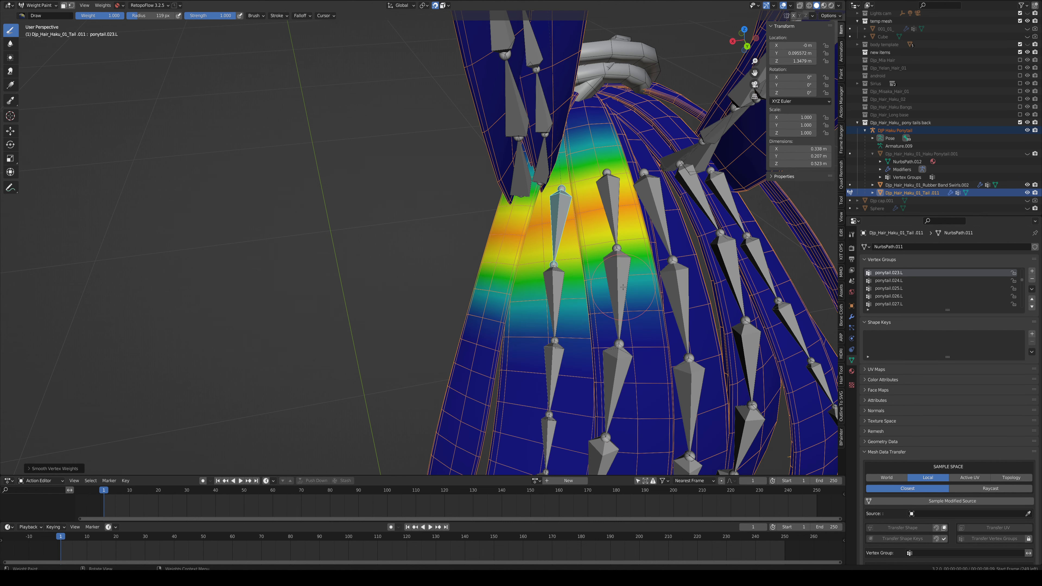
{"action": "key", "text": "q"}
{"action": "left_click", "coordinate": [612, 294]}
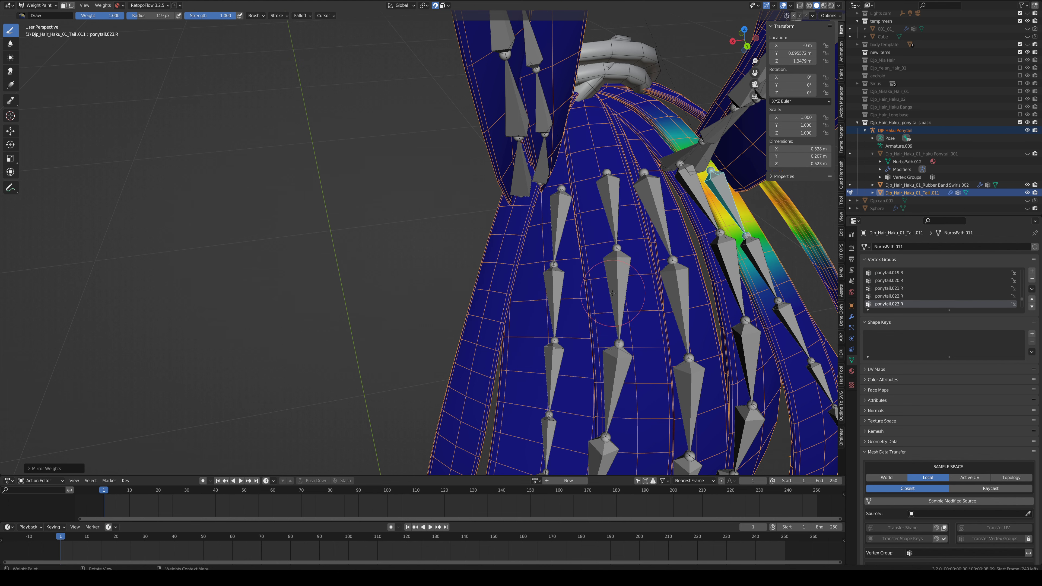
Step: Test-rotate the bone ponytail.023.L to check how its three strands deform, and cancel the rotation
{"action": "middle_click_drag", "start_coordinate": [613, 292], "coordinate": [603, 292]}
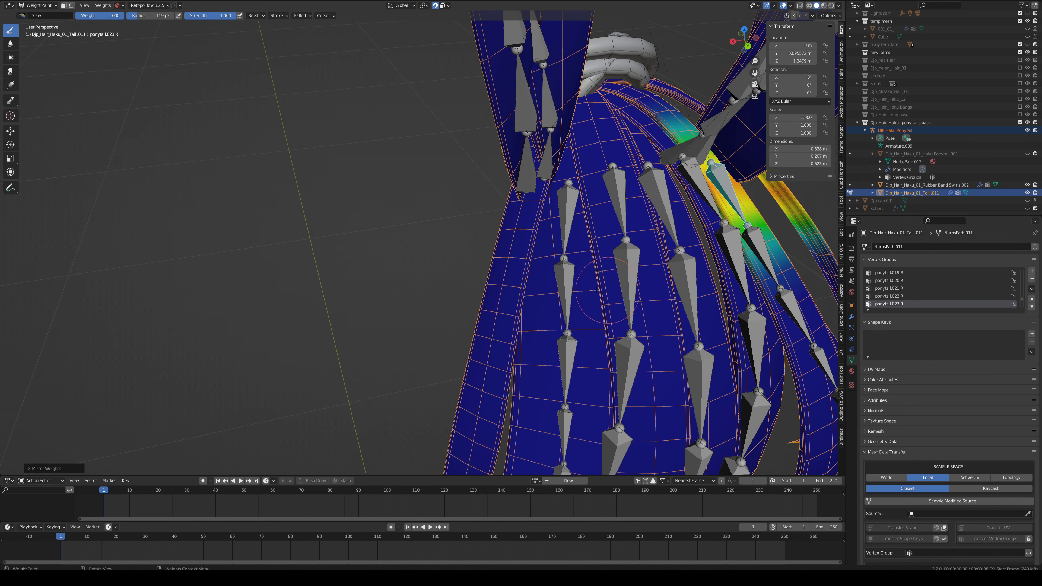
{"action": "left_click", "coordinate": [564, 282], "text": "ctrl"}
{"action": "scroll", "coordinate": [570, 291], "scroll_direction": "down", "scroll_amount": 3}
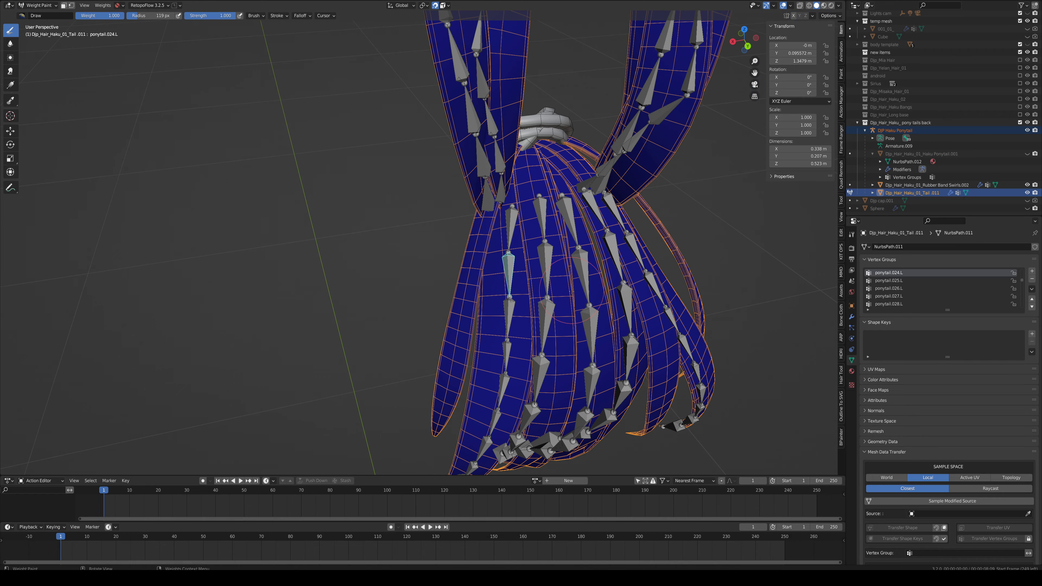
{"action": "mouse_move", "coordinate": [571, 292]}
{"action": "middle_mouse_down"}
{"action": "mouse_move", "coordinate": [554, 276]}
{"action": "mouse_move", "coordinate": [576, 214]}
{"action": "middle_mouse_up"}
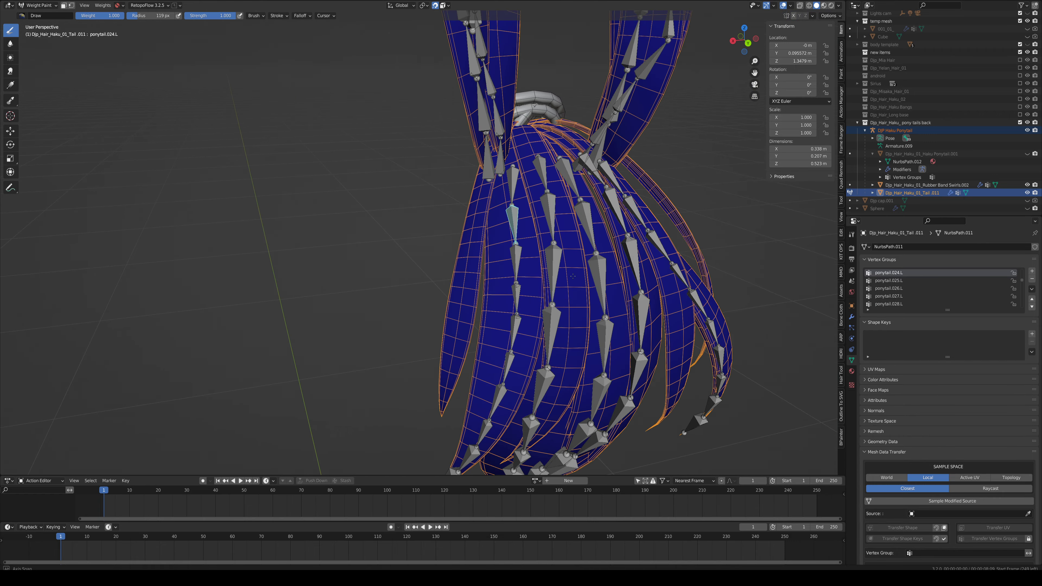
{"action": "left_click", "coordinate": [515, 184], "text": "ctrl"}
{"action": "key", "text": "r"}
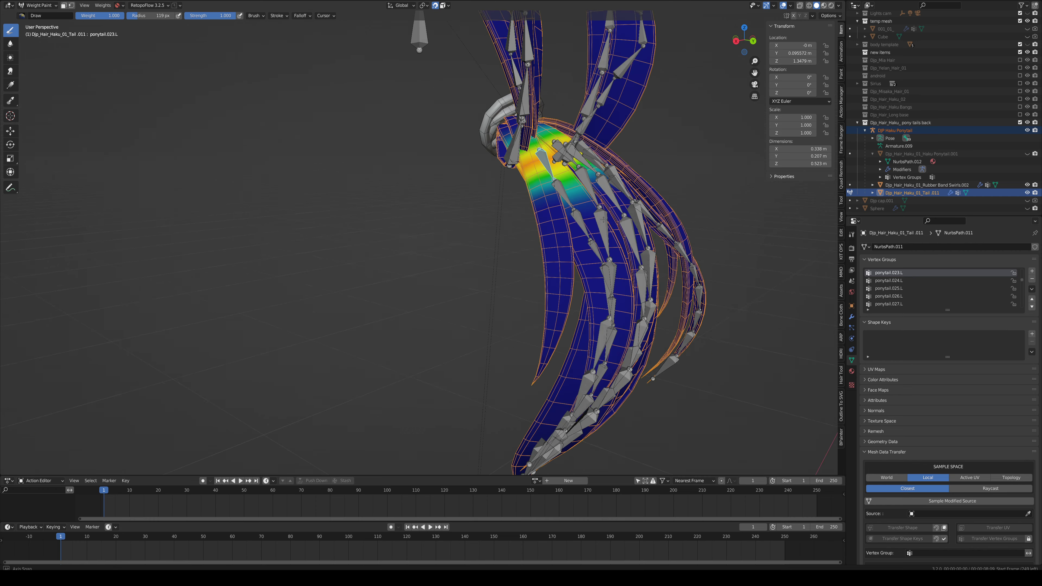
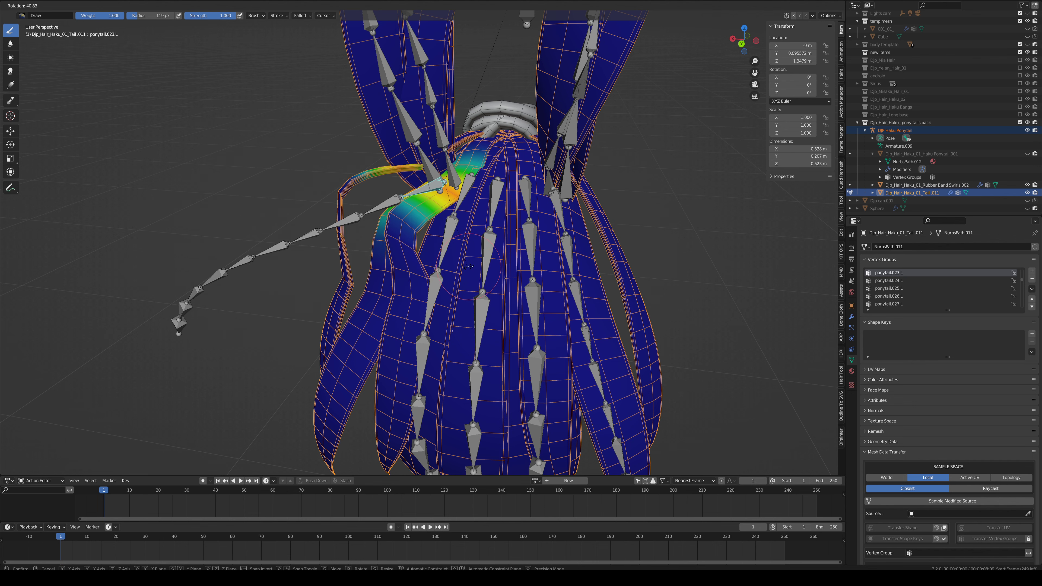
{"action": "right_click", "coordinate": [463, 273]}
{"action": "middle_click_drag", "start_coordinate": [470, 223], "coordinate": [518, 247]}
{"action": "scroll", "coordinate": [519, 247], "scroll_direction": "up", "scroll_amount": 2}
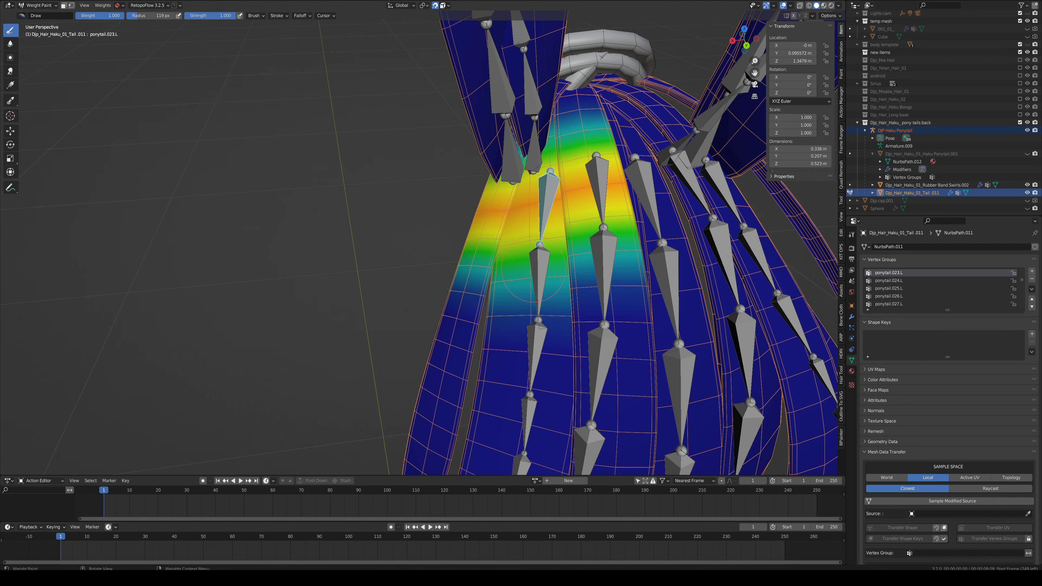
Step: With ponytail.024.L active, assign the three strands' face loops around that bone to its vertex group at weight 1.000, and return to Weight Paint mode
{"action": "left_click", "coordinate": [537, 269], "text": "ctrl"}
{"action": "key", "text": "Tab"}
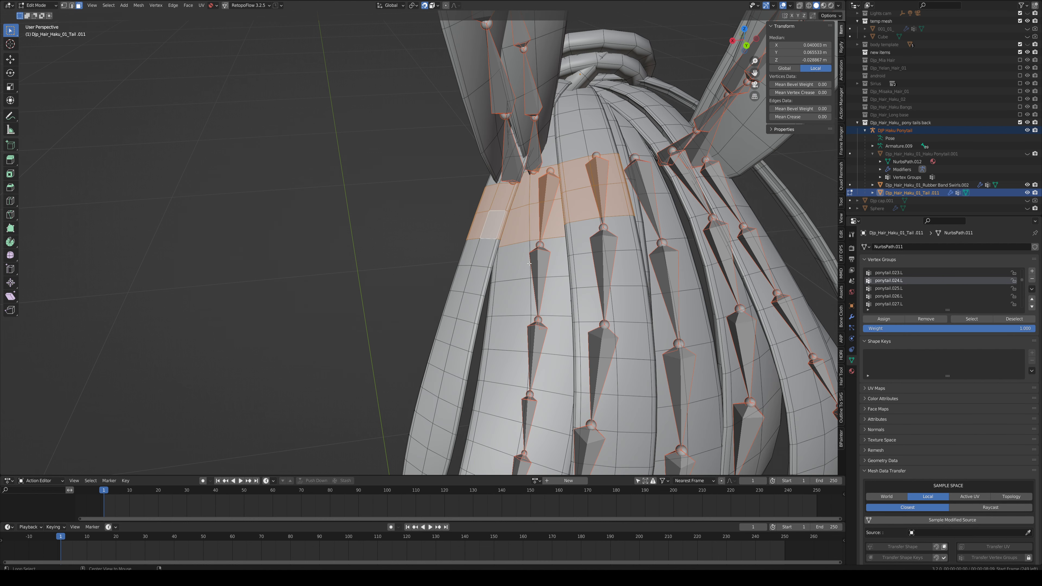
{"action": "left_click", "coordinate": [529, 263]}
{"action": "left_click", "coordinate": [474, 256]}
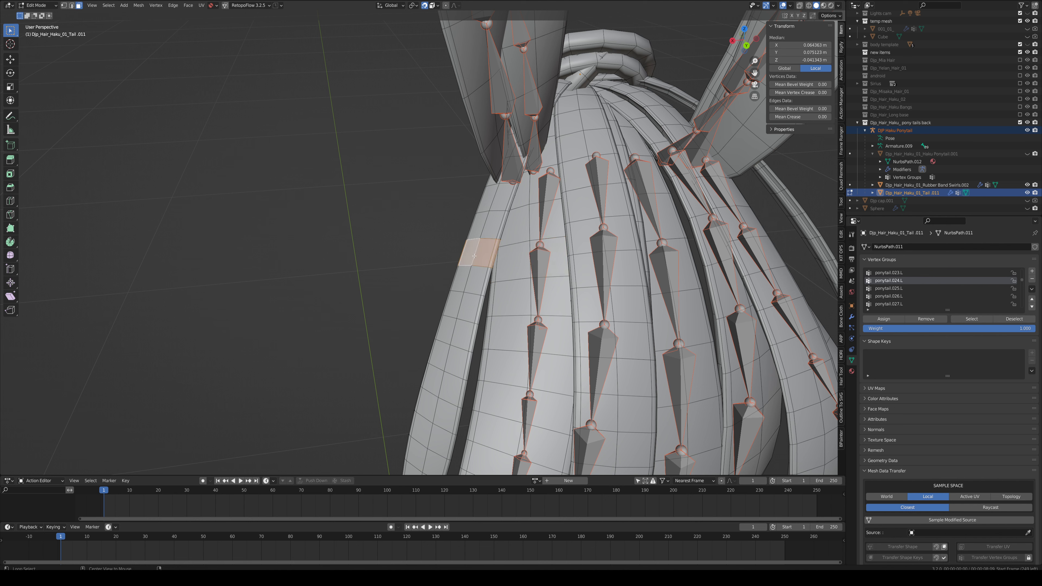
{"action": "left_click", "coordinate": [470, 275], "text": "alt+shift"}
{"action": "left_click", "coordinate": [524, 263], "text": "alt+shift"}
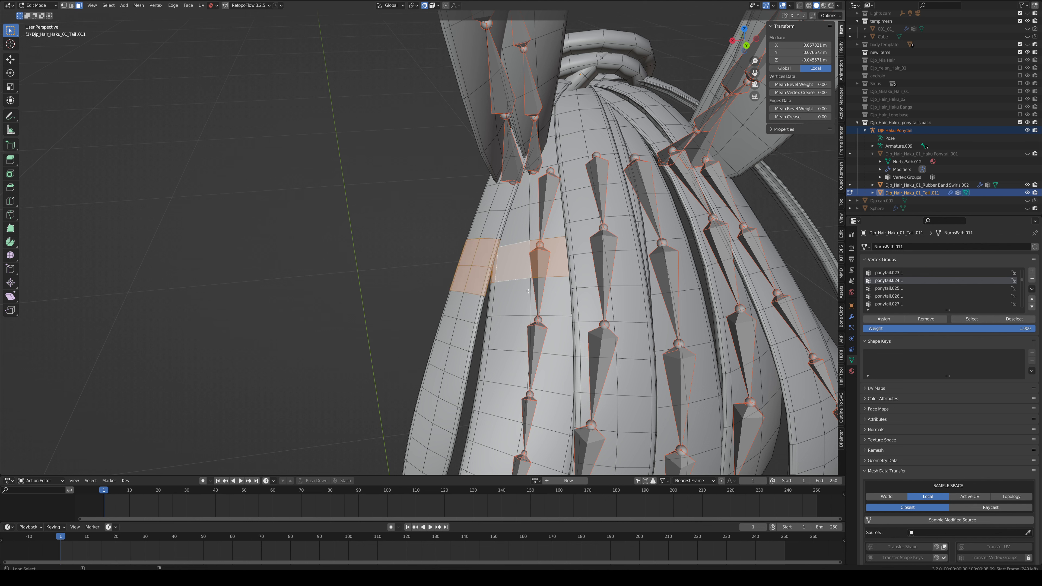
{"action": "left_click", "coordinate": [525, 294], "text": "alt+shift"}
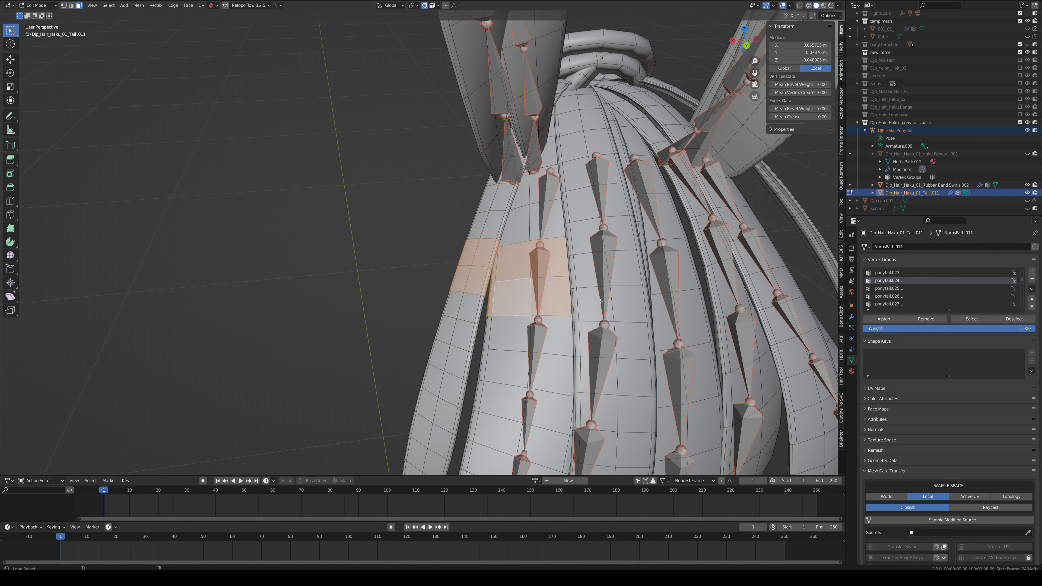
{"action": "left_click", "coordinate": [611, 298], "text": "alt+shift"}
{"action": "left_click", "coordinate": [605, 252], "text": "alt+shift"}
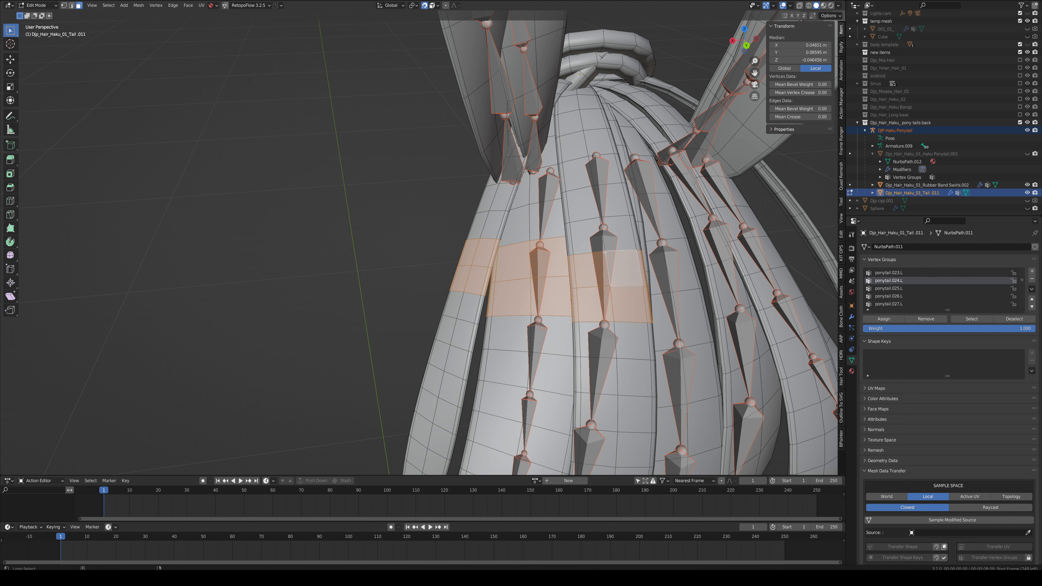
{"action": "left_click", "coordinate": [597, 247], "text": "alt+shift"}
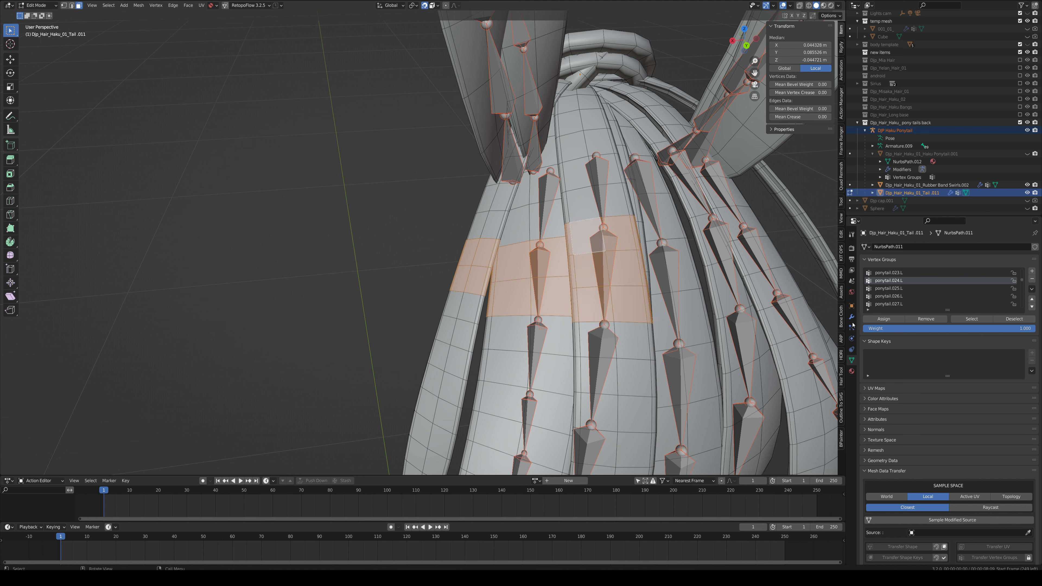
{"action": "left_click", "coordinate": [884, 319]}
{"action": "key", "text": "ctrl+Tab"}
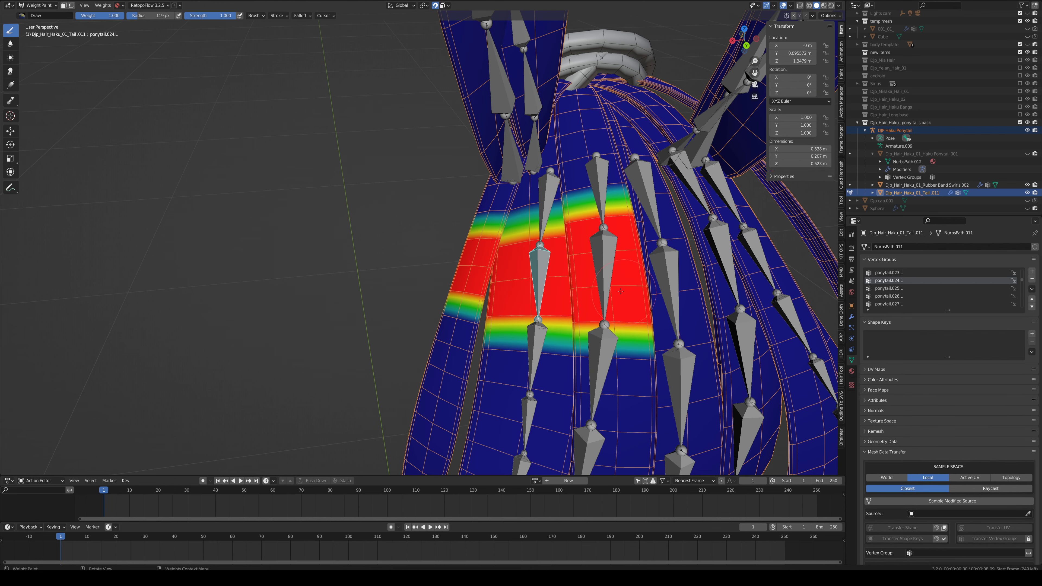
Step: Smooth the ponytail.024.L weights three times and mirror them to ponytail.024.R
{"action": "key", "text": "q"}
{"action": "left_click", "coordinate": [612, 283]}
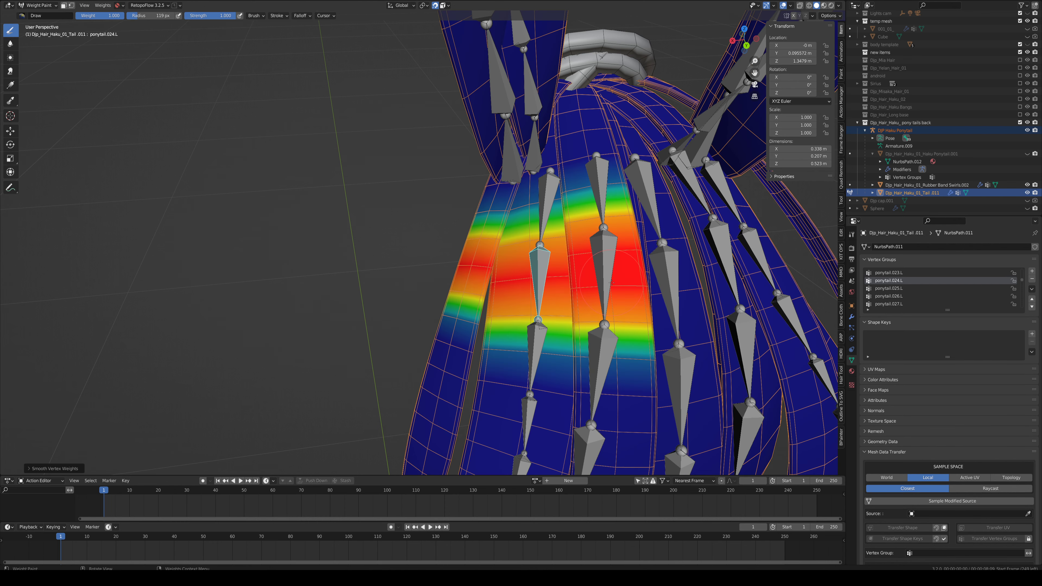
{"action": "key", "text": "q"}
{"action": "left_click", "coordinate": [611, 282]}
{"action": "key", "text": "q"}
{"action": "left_click", "coordinate": [611, 283]}
{"action": "key", "text": "q"}
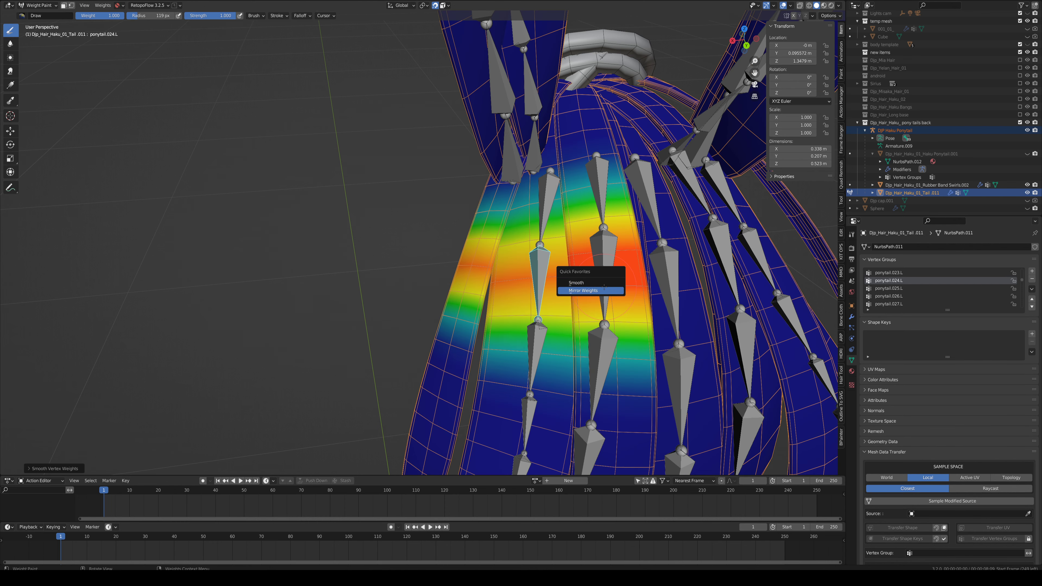
{"action": "left_click", "coordinate": [583, 290]}
Step: Make ponytail.025.L active, assign the three strands' face loops around that bone to its vertex group at weight 1.000, and return to Weight Paint mode
{"action": "left_click", "coordinate": [512, 336], "text": "ctrl"}
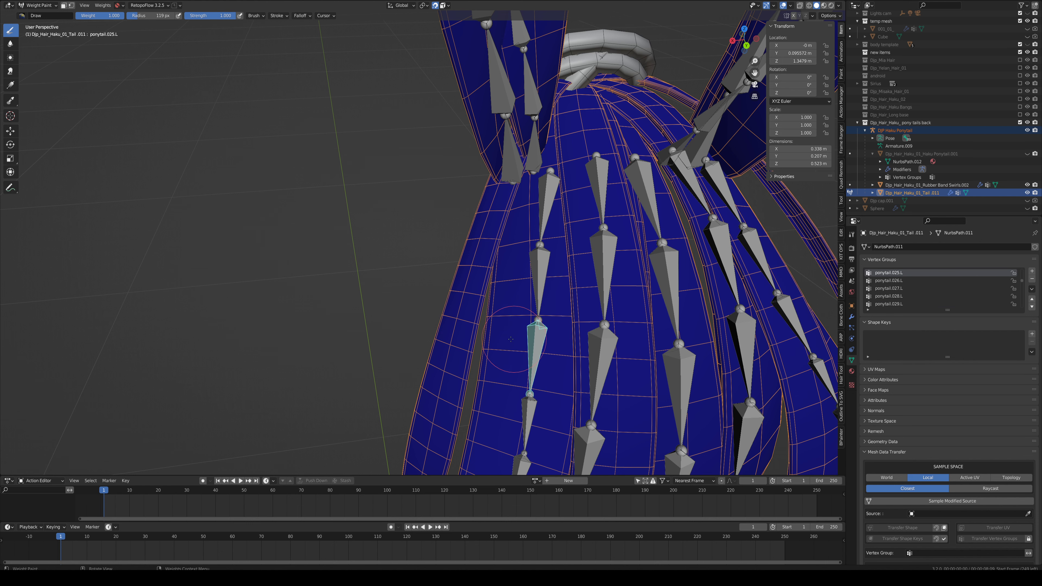
{"action": "key", "text": "Tab"}
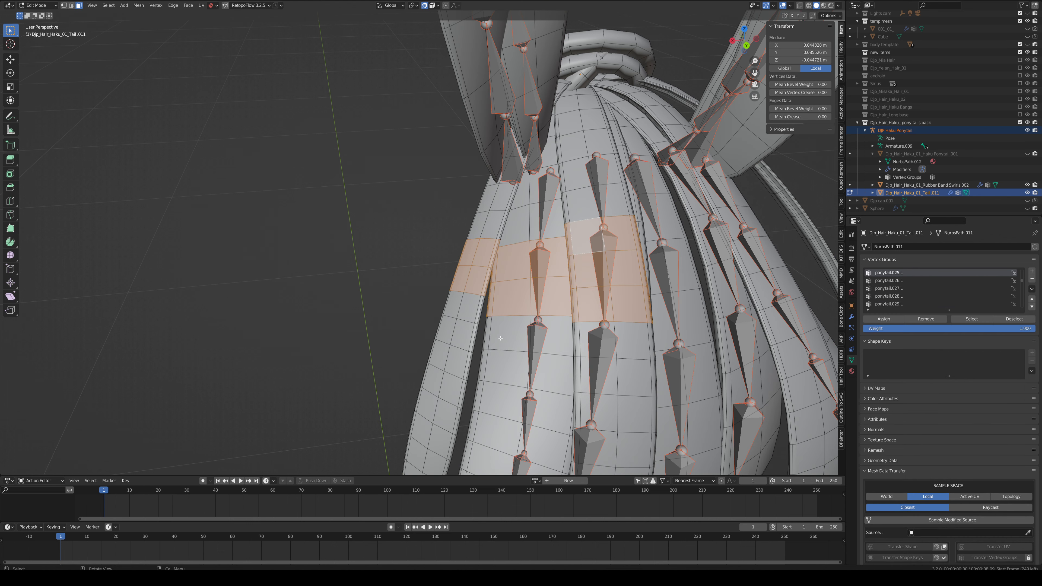
{"action": "left_click", "coordinate": [531, 365]}
{"action": "key", "text": "alt+a"}
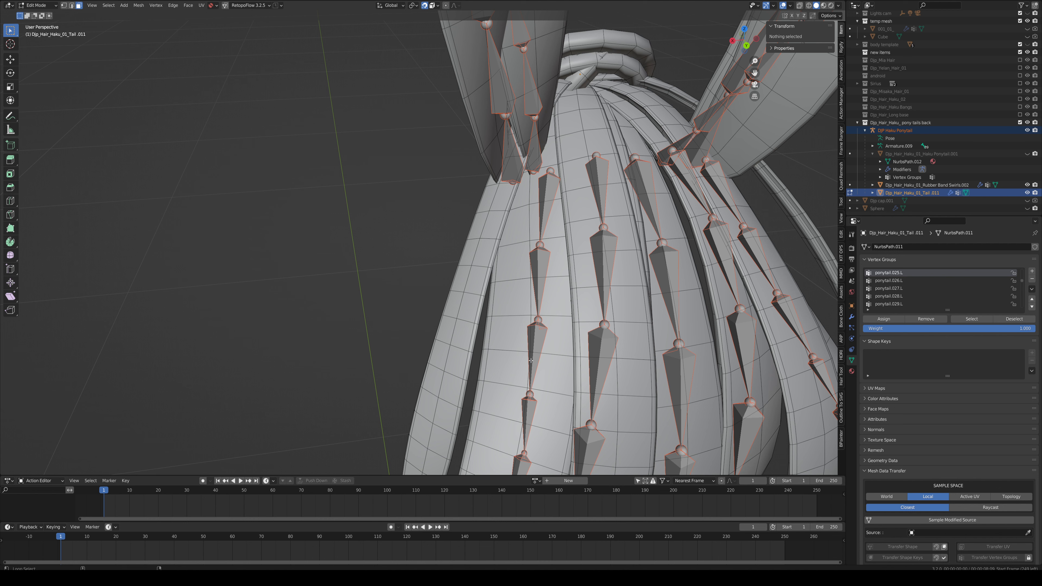
{"action": "left_click", "coordinate": [531, 360], "text": "alt"}
{"action": "left_click", "coordinate": [529, 335], "text": "alt+shift"}
{"action": "left_click", "coordinate": [613, 341], "text": "alt+shift"}
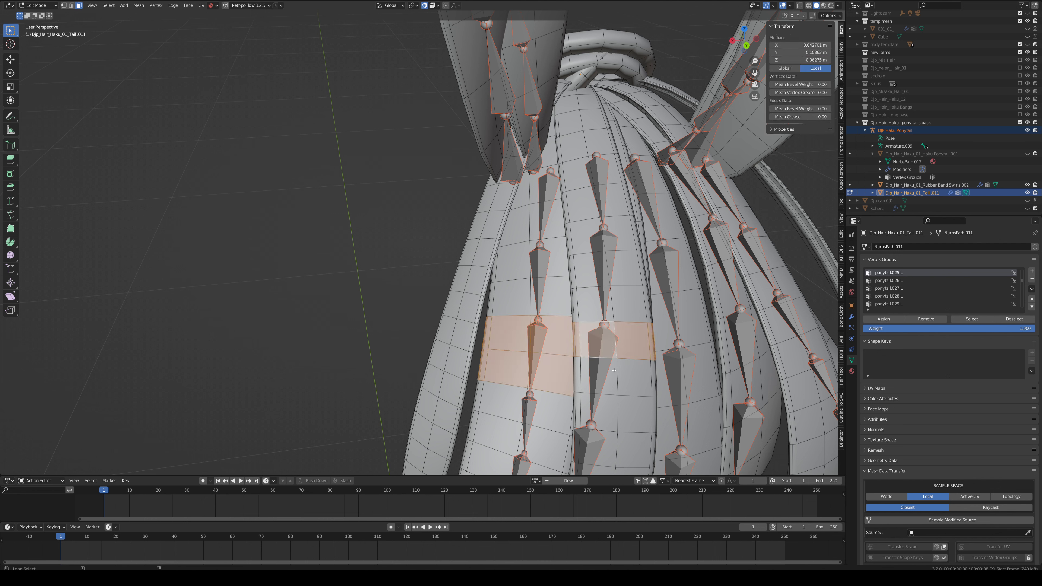
{"action": "left_click", "coordinate": [607, 380], "text": "alt+shift"}
{"action": "left_click", "coordinate": [445, 365], "text": "alt+shift"}
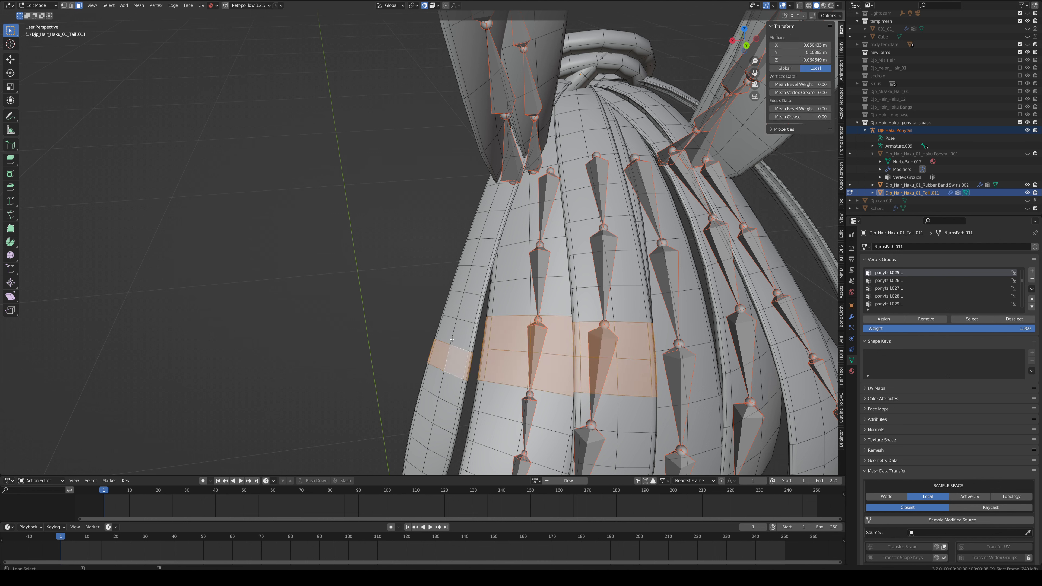
{"action": "left_click", "coordinate": [458, 311], "text": "alt+shift"}
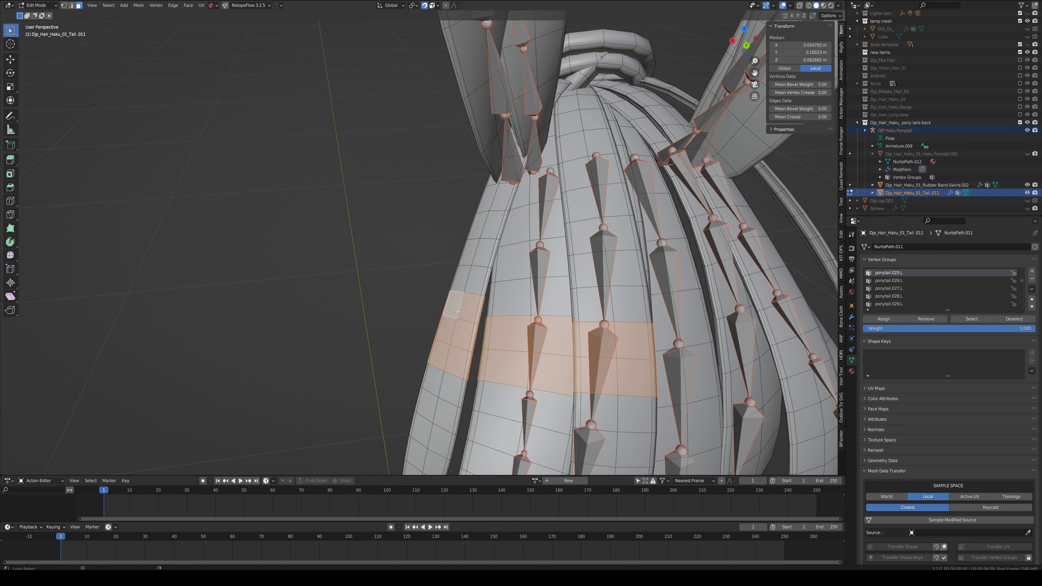
{"action": "left_click", "coordinate": [884, 319]}
{"action": "key", "text": "ctrl+Tab"}
Step: Smooth the ponytail.025.L weights three times and mirror them to ponytail.025.R
{"action": "key", "text": "q"}
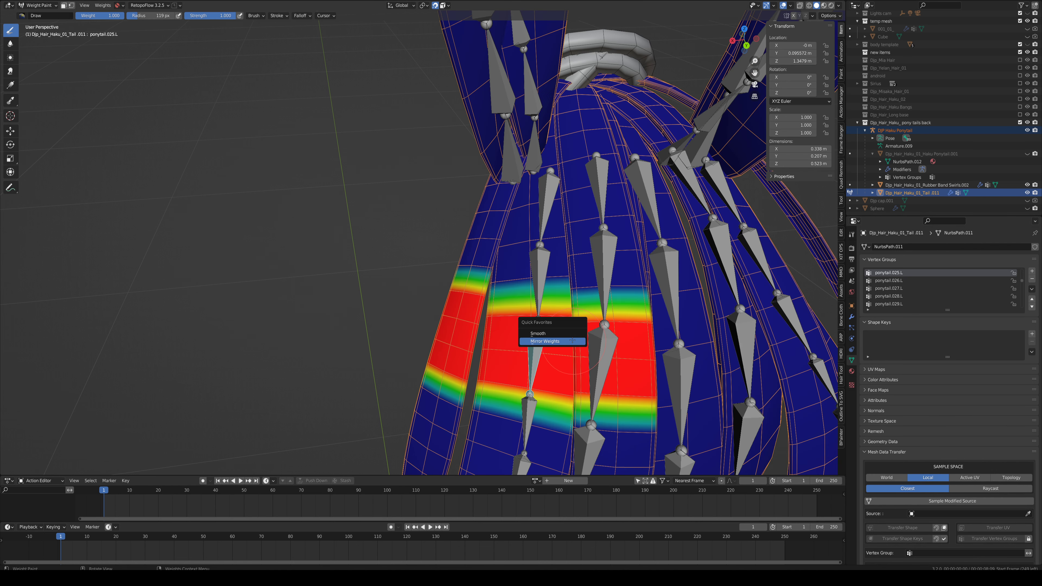
{"action": "left_click", "coordinate": [555, 333]}
{"action": "key", "text": "q"}
{"action": "left_click", "coordinate": [556, 333]}
{"action": "key", "text": "q"}
{"action": "left_click", "coordinate": [556, 333]}
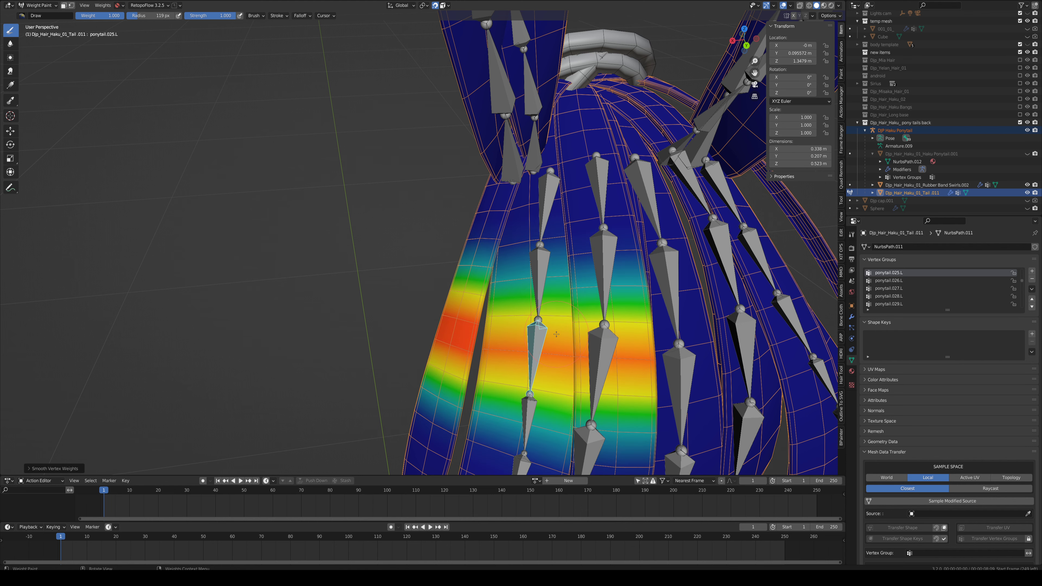
{"action": "key", "text": "q"}
{"action": "left_click", "coordinate": [527, 341]}
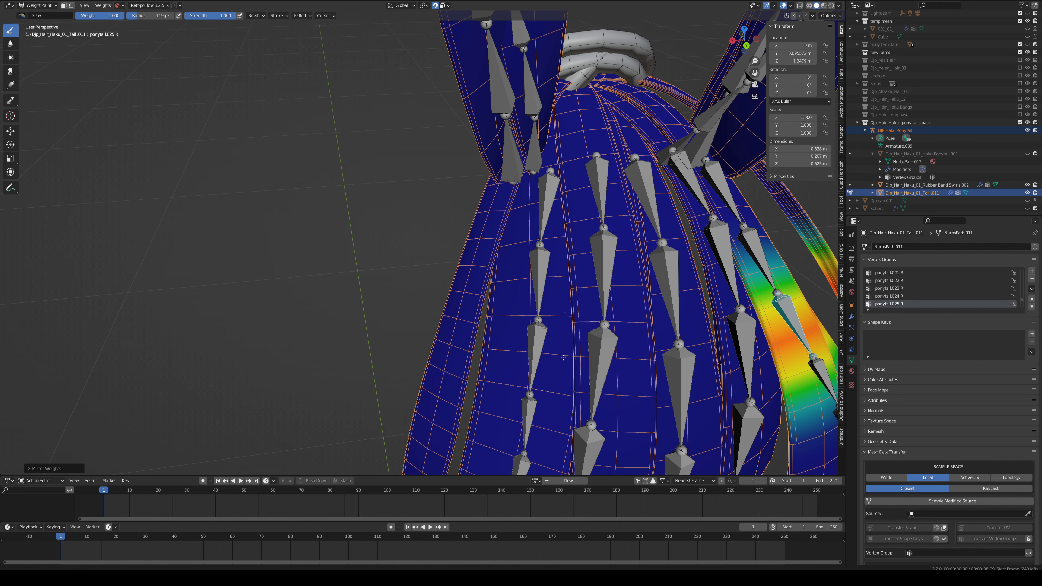
Step: Make ponytail.026.L active, assign the three strands' face loops around that bone to its vertex group at weight 1.000, and return to Weight Paint mode
{"action": "scroll", "coordinate": [569, 262], "scroll_direction": "up", "scroll_amount": 2}
{"action": "left_click", "coordinate": [537, 248], "text": "ctrl"}
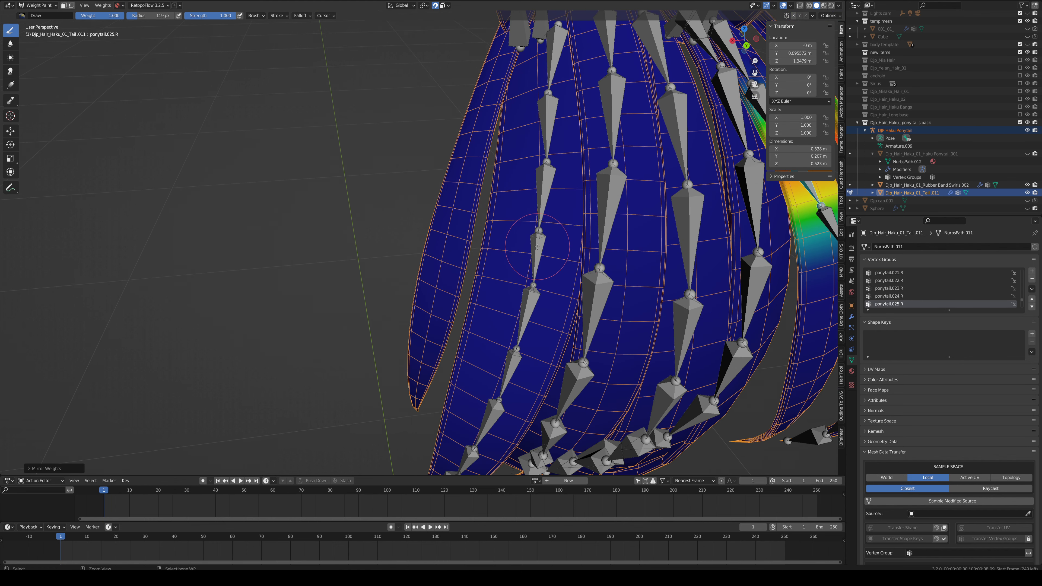
{"action": "key", "text": "Tab"}
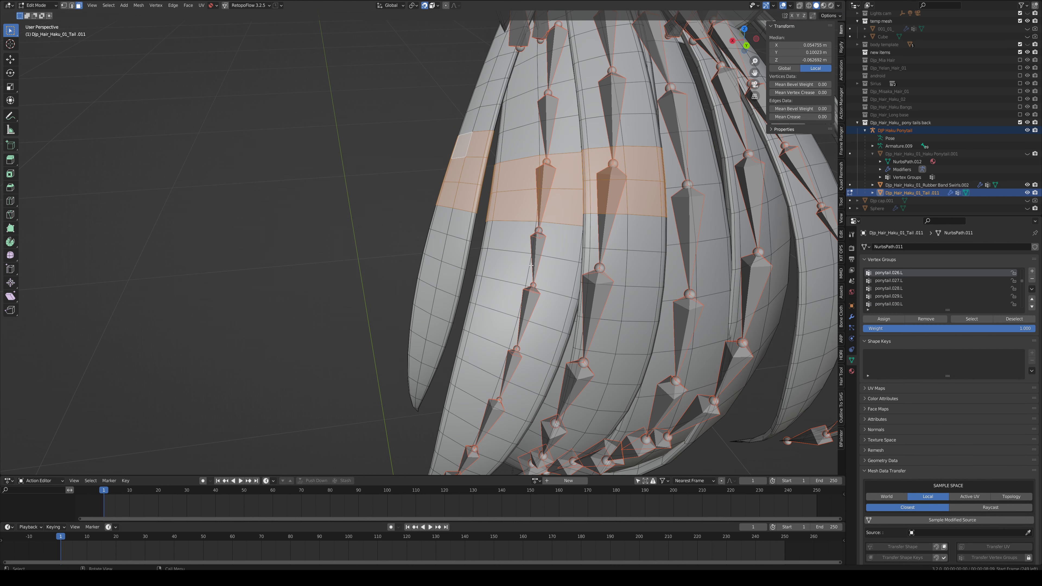
{"action": "left_click", "coordinate": [533, 247], "text": "alt"}
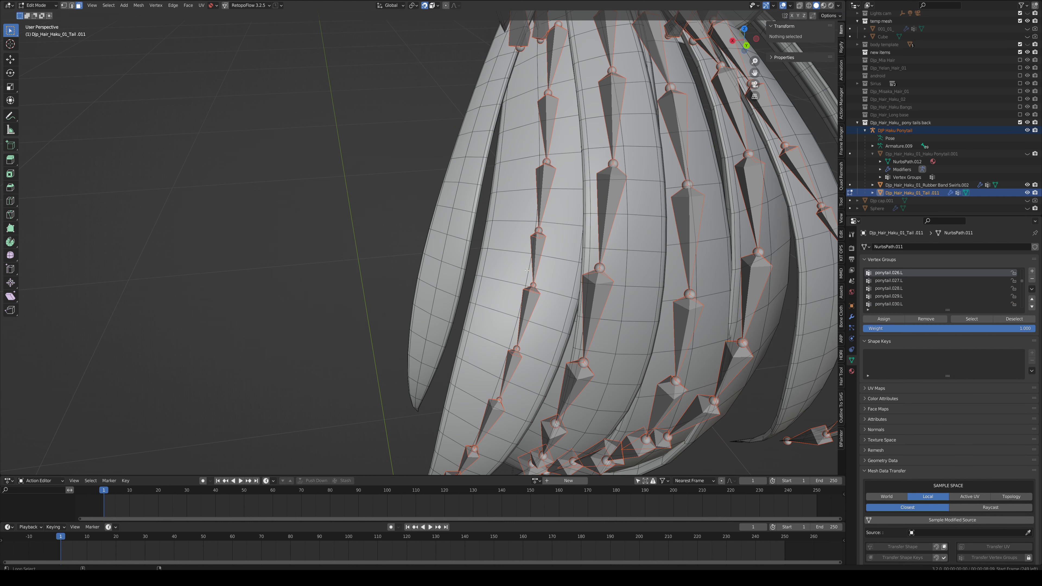
{"action": "left_click", "coordinate": [533, 243], "text": "alt+shift"}
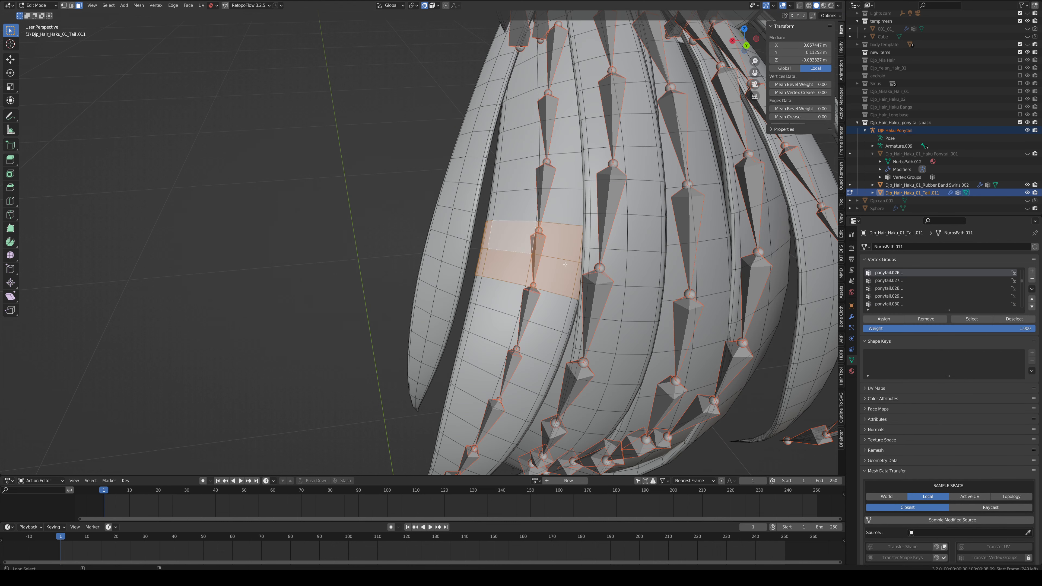
{"action": "left_click", "coordinate": [624, 278], "text": "alt+shift"}
{"action": "left_click", "coordinate": [631, 244], "text": "alt+shift"}
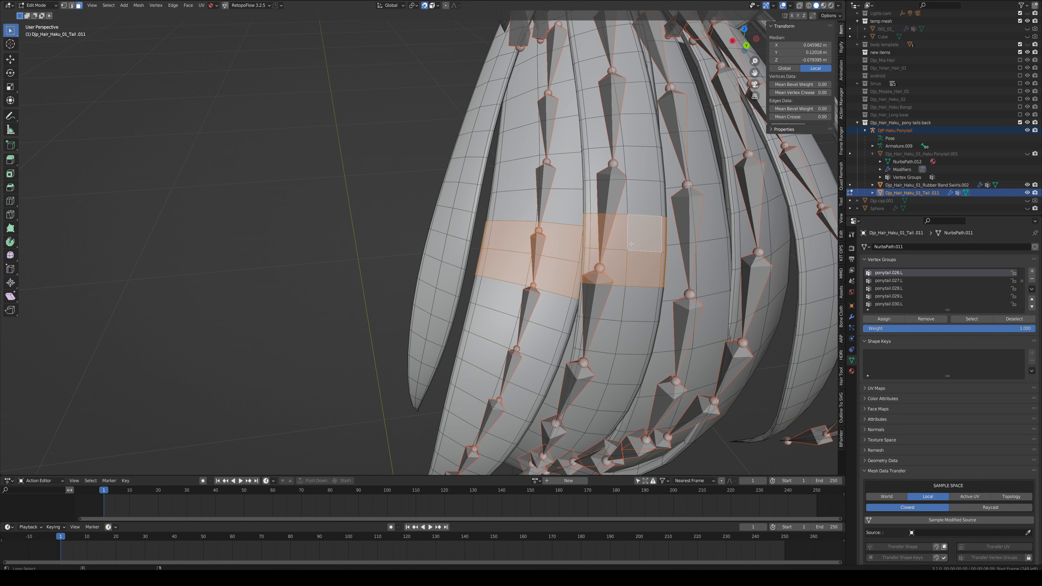
{"action": "left_click", "coordinate": [442, 247], "text": "alt+shift"}
{"action": "left_click", "coordinate": [449, 231], "text": "alt+shift"}
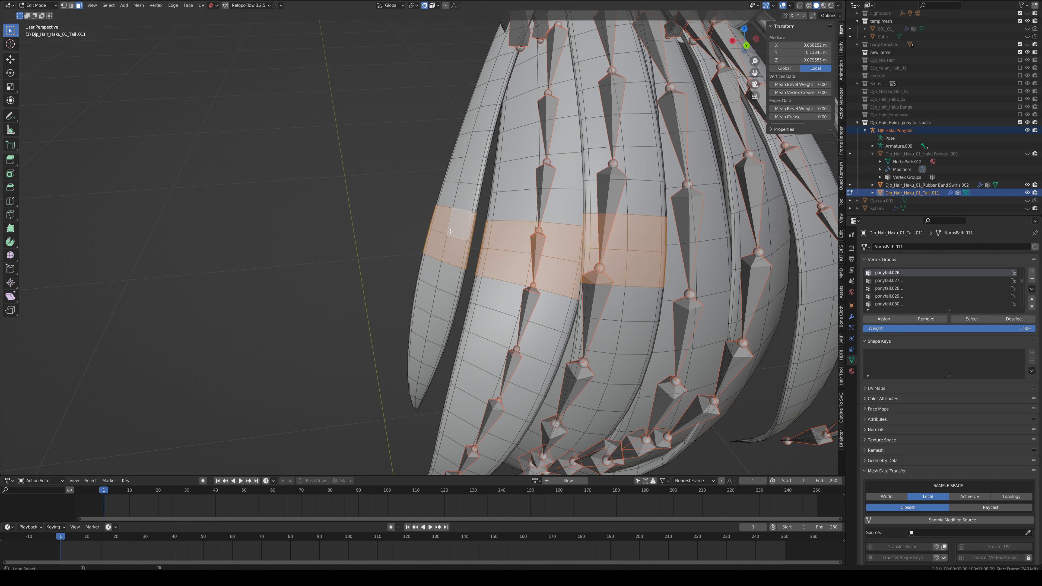
{"action": "left_click", "coordinate": [884, 319]}
{"action": "key", "text": "ctrl+Tab"}
Step: Smooth the ponytail.026.L weights four times and mirror them to the matching .R vertex group
{"action": "key", "text": "q"}
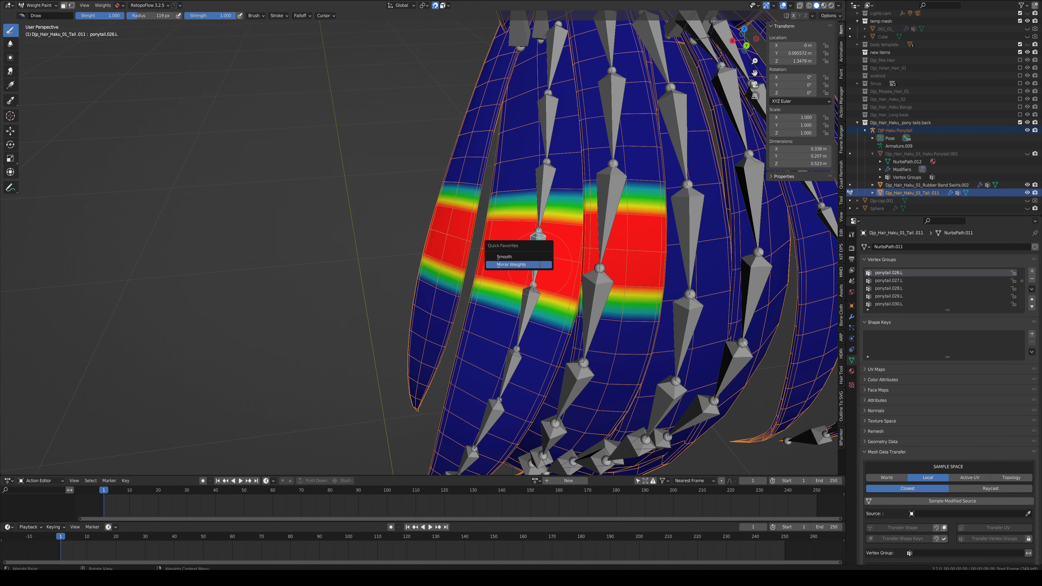
{"action": "left_click", "coordinate": [529, 257]}
{"action": "key", "text": "q"}
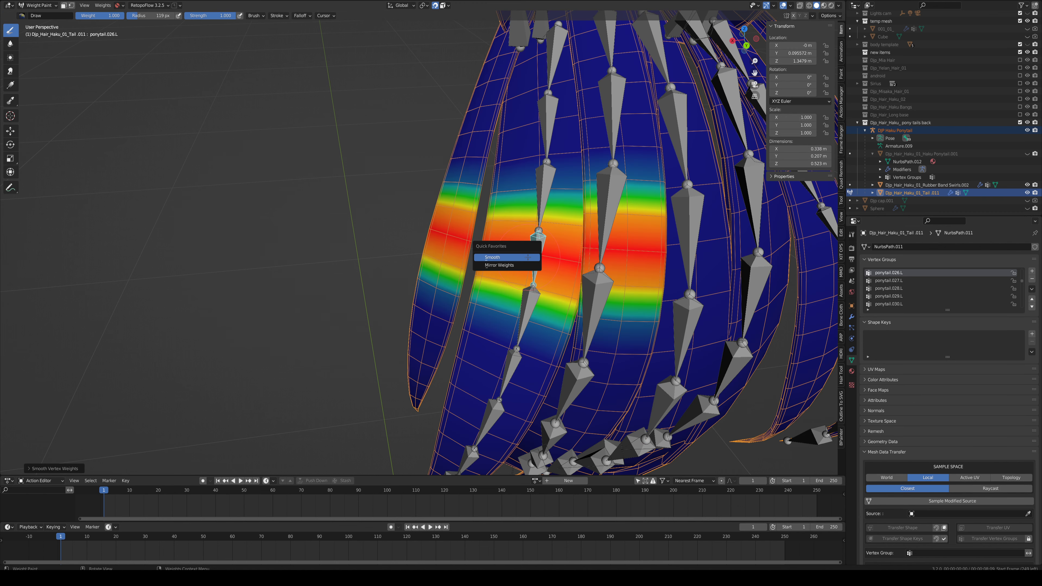
{"action": "left_click", "coordinate": [525, 257]}
{"action": "key", "text": "q"}
{"action": "left_click", "coordinate": [525, 257]}
{"action": "key", "text": "q"}
{"action": "left_click", "coordinate": [524, 257]}
{"action": "key", "text": "q"}
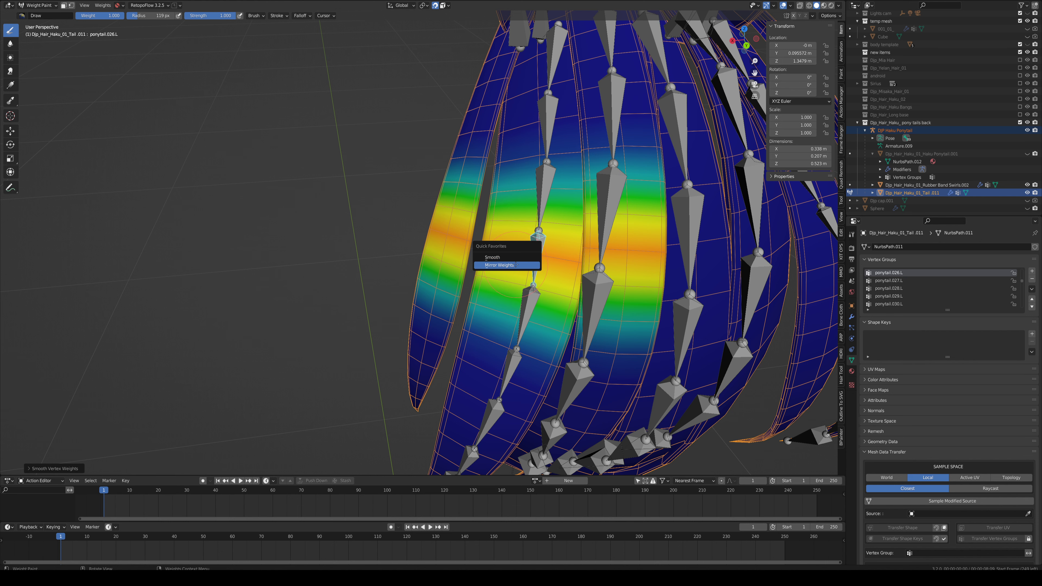
{"action": "left_click", "coordinate": [515, 264]}
Step: Make ponytail.027.L active, assign the three strands' face loops around that bone to its vertex group at weight 1.000, and return to Weight Paint mode
{"action": "left_click", "coordinate": [530, 307], "text": "ctrl"}
{"action": "key", "text": "Tab"}
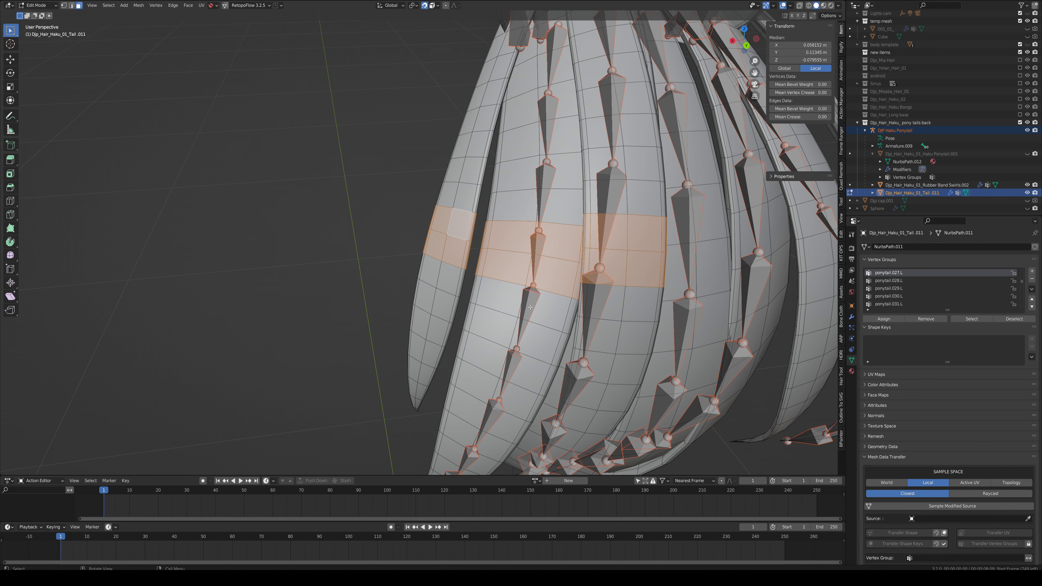
{"action": "key", "text": "alt+a"}
{"action": "left_click", "coordinate": [519, 308], "text": "alt"}
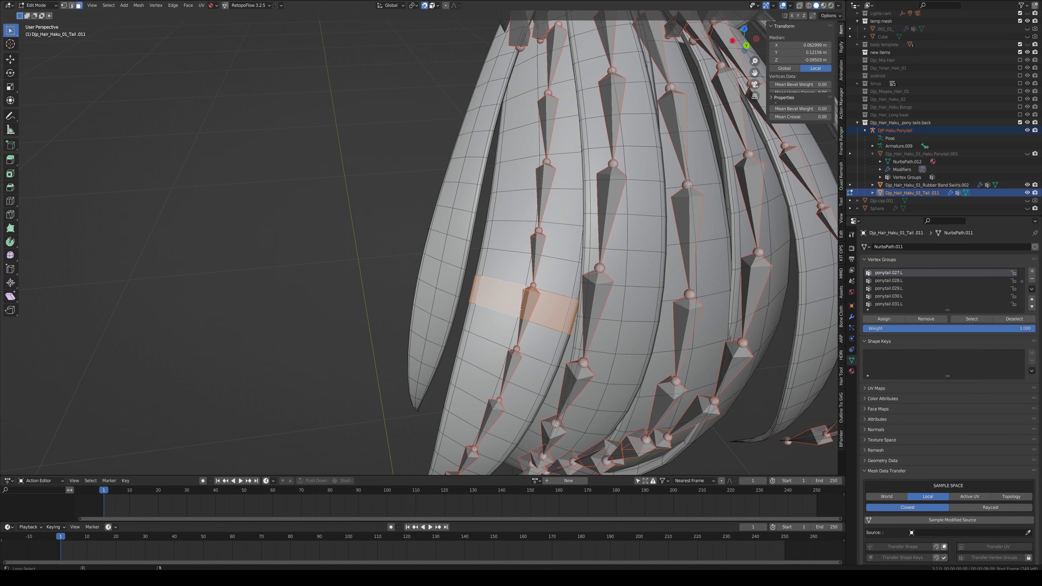
{"action": "left_click", "coordinate": [512, 329], "text": "alt+shift"}
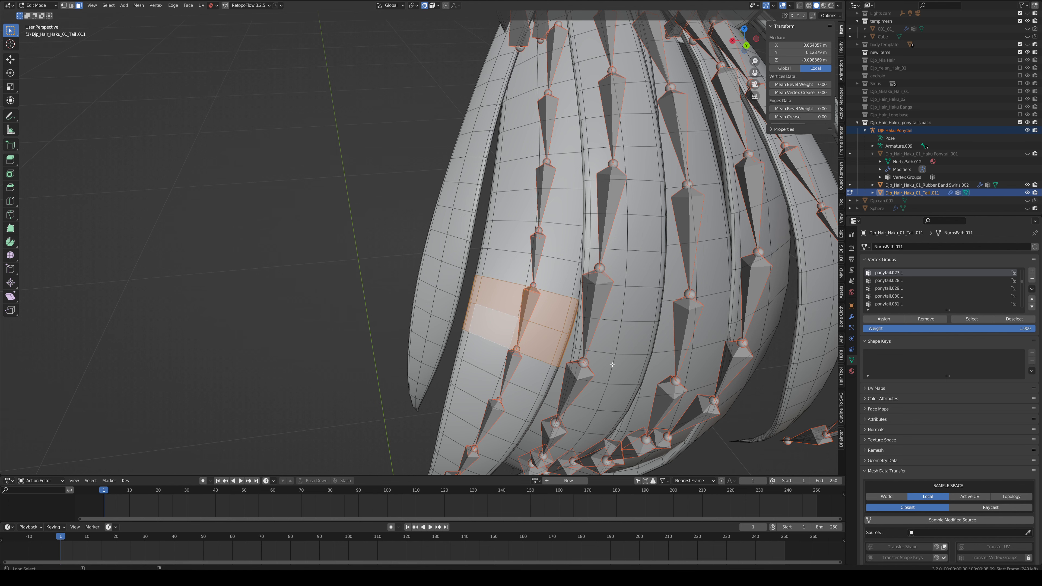
{"action": "middle_click_drag", "start_coordinate": [612, 357], "coordinate": [623, 270], "text": "shift"}
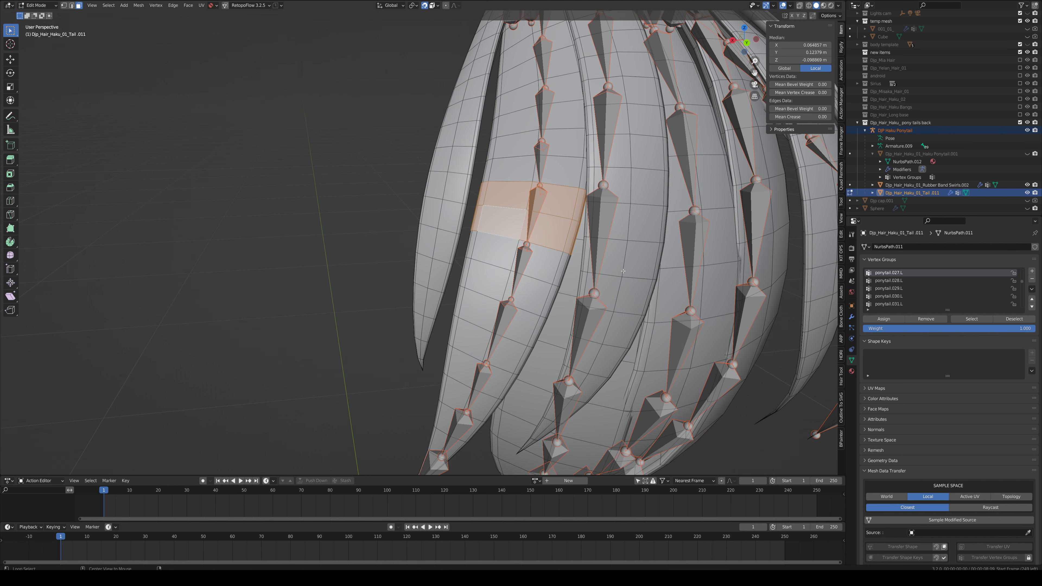
{"action": "left_click", "coordinate": [622, 257], "text": "alt+shift"}
{"action": "left_click", "coordinate": [627, 229], "text": "alt+shift"}
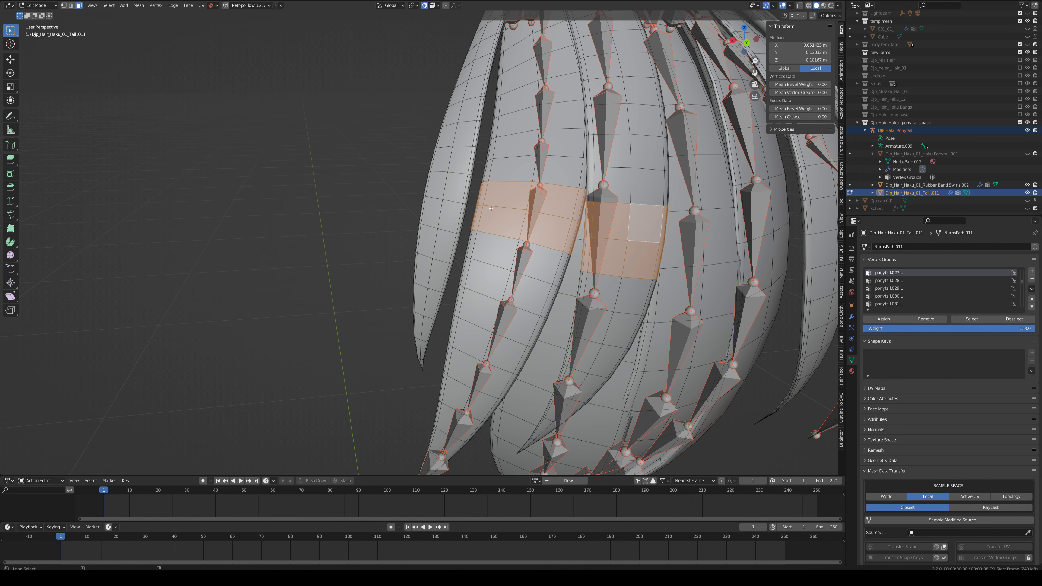
{"action": "left_click", "coordinate": [446, 215], "text": "alt+shift"}
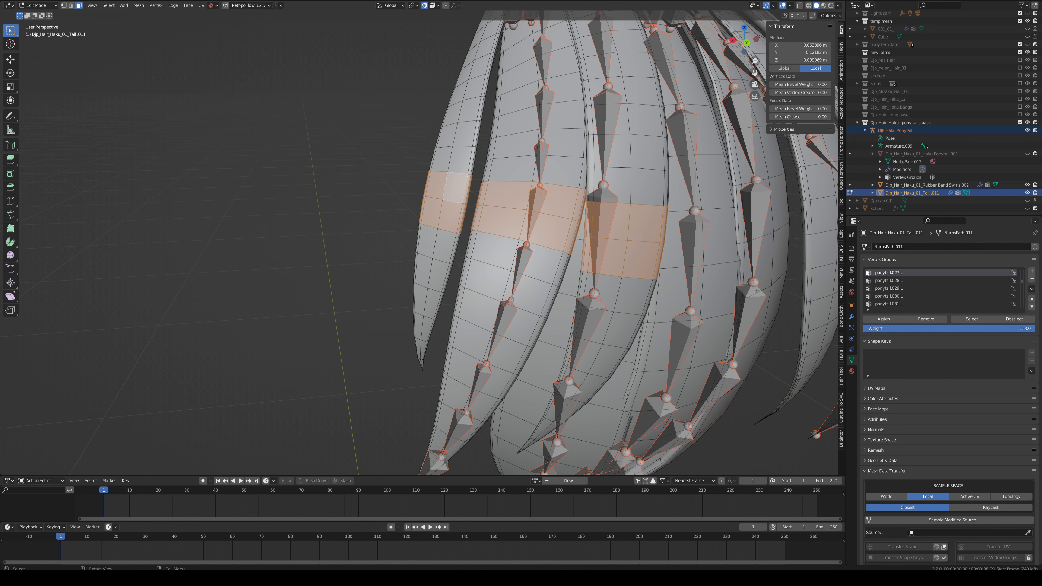
{"action": "left_click", "coordinate": [883, 320]}
{"action": "key", "text": "Tab"}
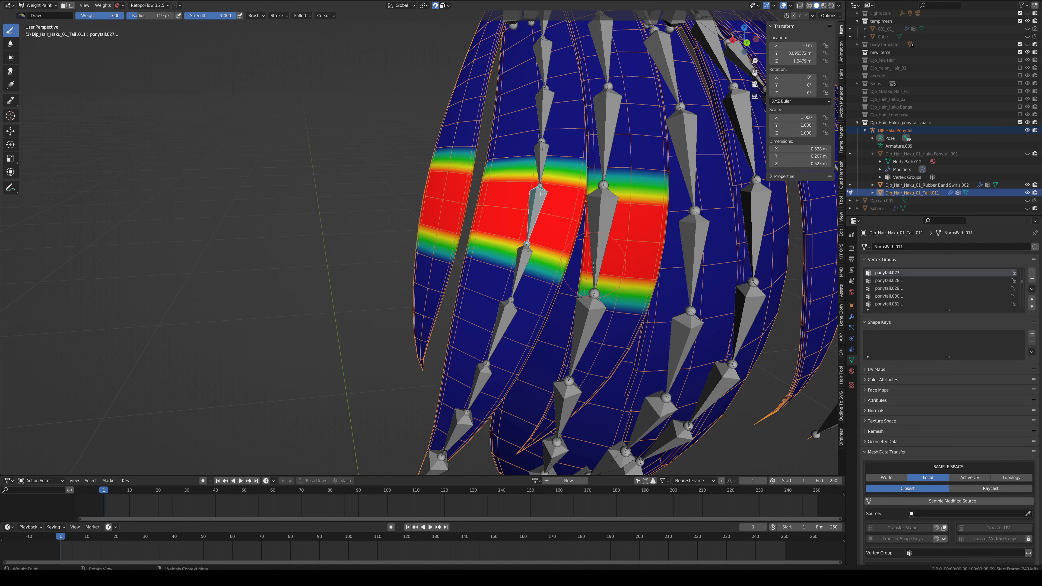
Step: Smooth the ponytail.027.L weights four times and mirror them to the matching .R vertex group
{"action": "key", "text": "q"}
{"action": "left_click", "coordinate": [584, 257]}
{"action": "key", "text": "q"}
{"action": "left_click", "coordinate": [585, 258]}
{"action": "key", "text": "q"}
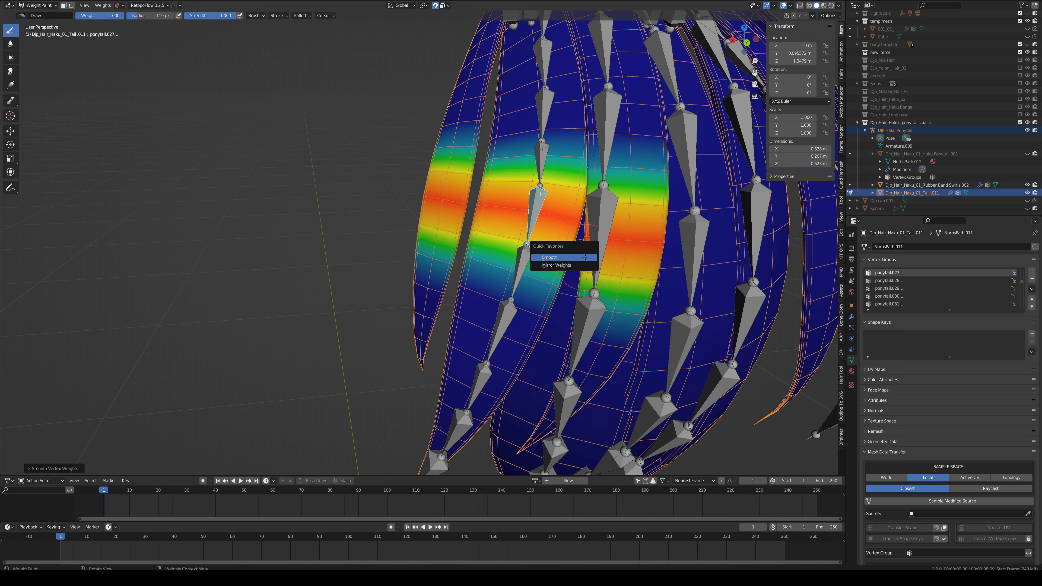
{"action": "left_click", "coordinate": [584, 257]}
{"action": "key", "text": "q"}
{"action": "left_click", "coordinate": [585, 257]}
{"action": "key", "text": "q"}
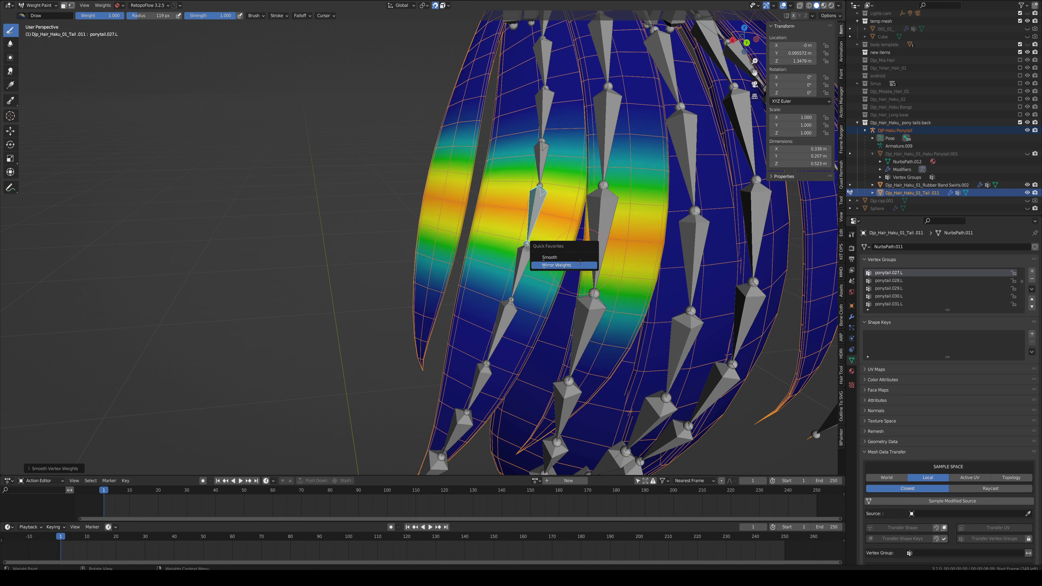
{"action": "left_click", "coordinate": [556, 265]}
Step: Make ponytail.028.L active, assign the three strands' face loops around that bone to its vertex group at weight 1.000, and return to Weight Paint mode
{"action": "left_click", "coordinate": [520, 270], "text": "ctrl"}
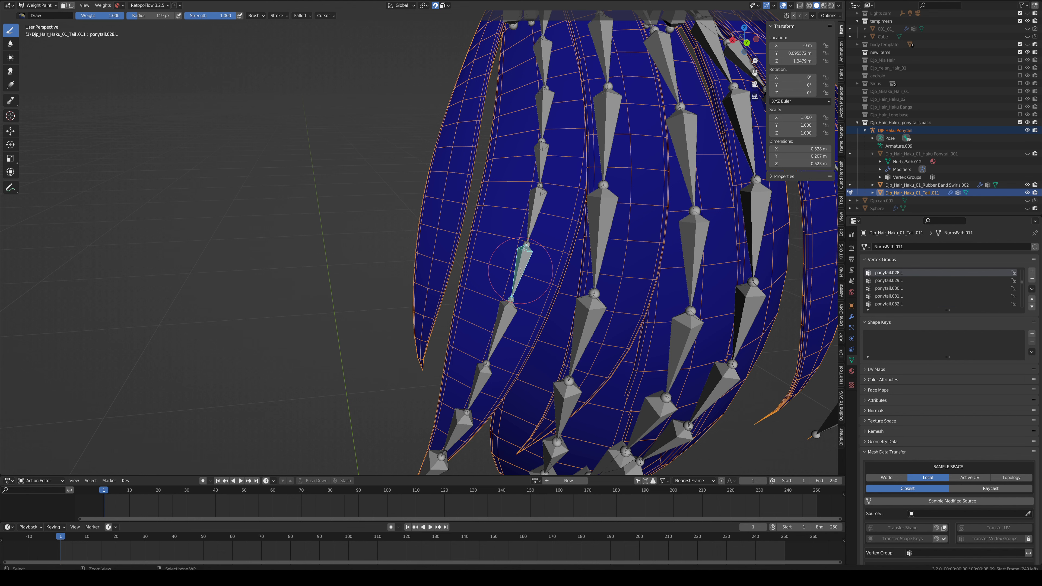
{"action": "key", "text": "Tab"}
{"action": "key", "text": "alt+a"}
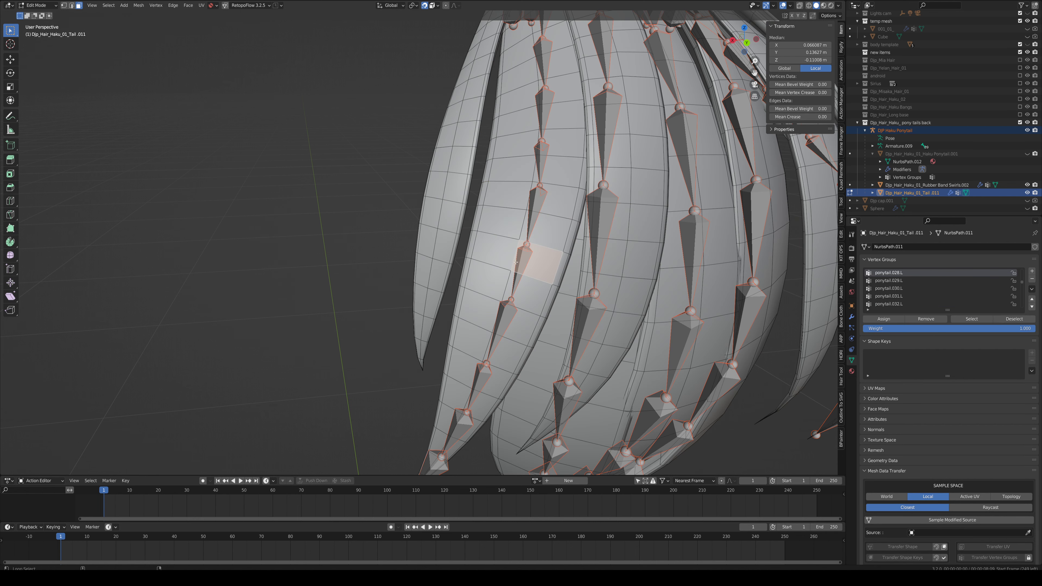
{"action": "left_click", "coordinate": [515, 262], "text": "alt"}
{"action": "left_click", "coordinate": [513, 288], "text": "alt+shift"}
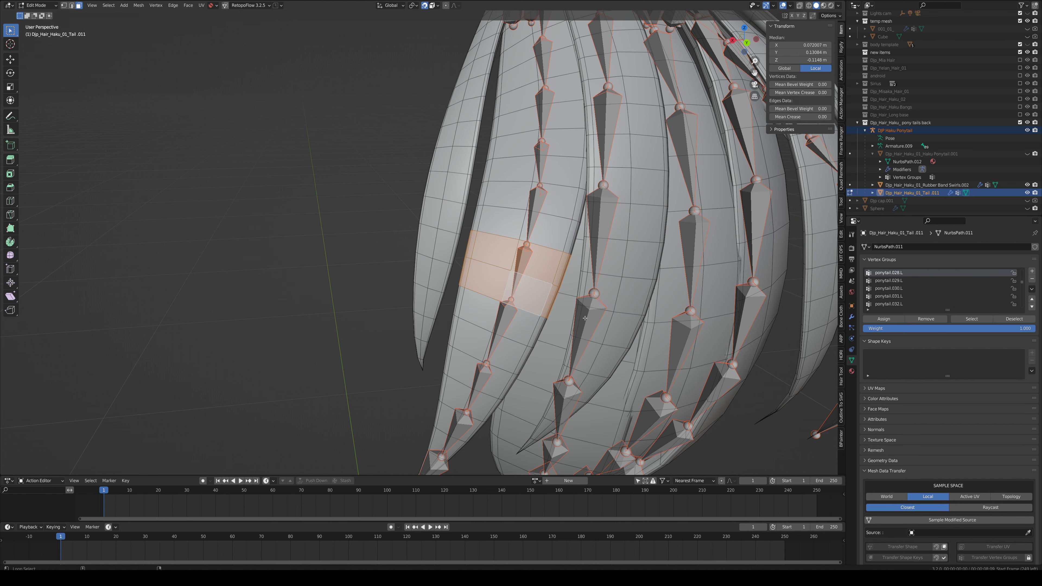
{"action": "left_click", "coordinate": [609, 323], "text": "alt+shift"}
{"action": "left_click", "coordinate": [607, 301], "text": "alt+shift"}
{"action": "left_click", "coordinate": [441, 245], "text": "alt+shift"}
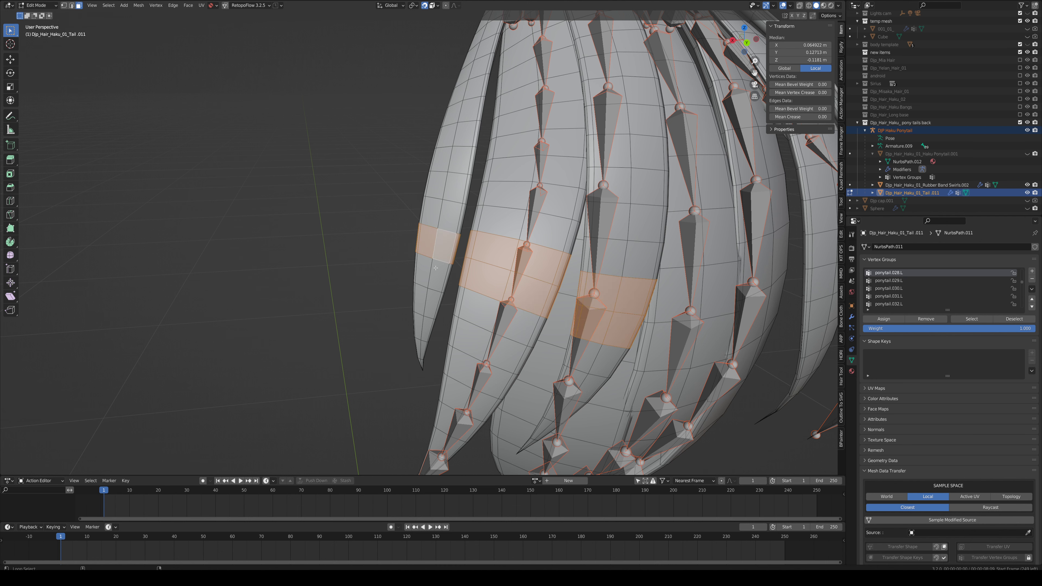
{"action": "left_click", "coordinate": [443, 274], "text": "alt+shift"}
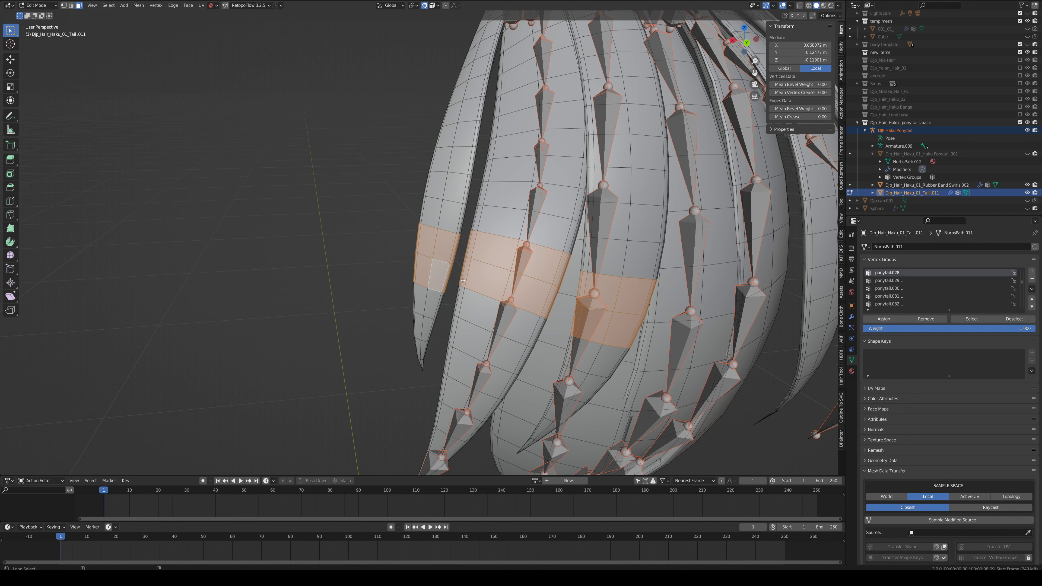
{"action": "left_click", "coordinate": [861, 320]}
{"action": "key", "text": "ctrl+Tab"}
Step: Smooth the ponytail.028.L weights four times and mirror them to the matching .R vertex group
{"action": "key", "text": "q"}
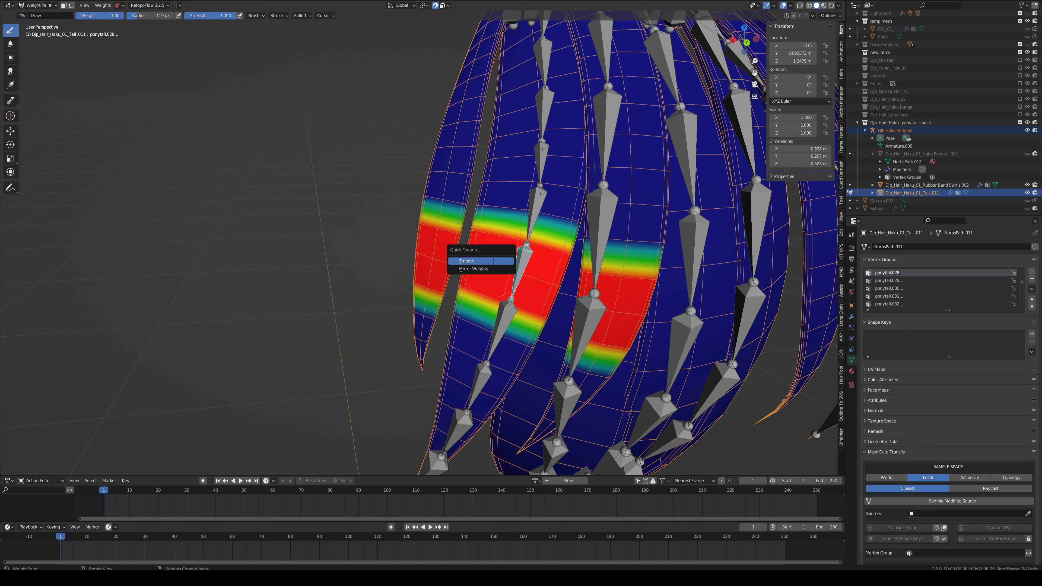
{"action": "left_click", "coordinate": [493, 262]}
{"action": "key", "text": "q"}
{"action": "left_click", "coordinate": [493, 262]}
{"action": "key", "text": "q"}
{"action": "left_click", "coordinate": [493, 262]}
{"action": "key", "text": "q"}
{"action": "left_click", "coordinate": [492, 262]}
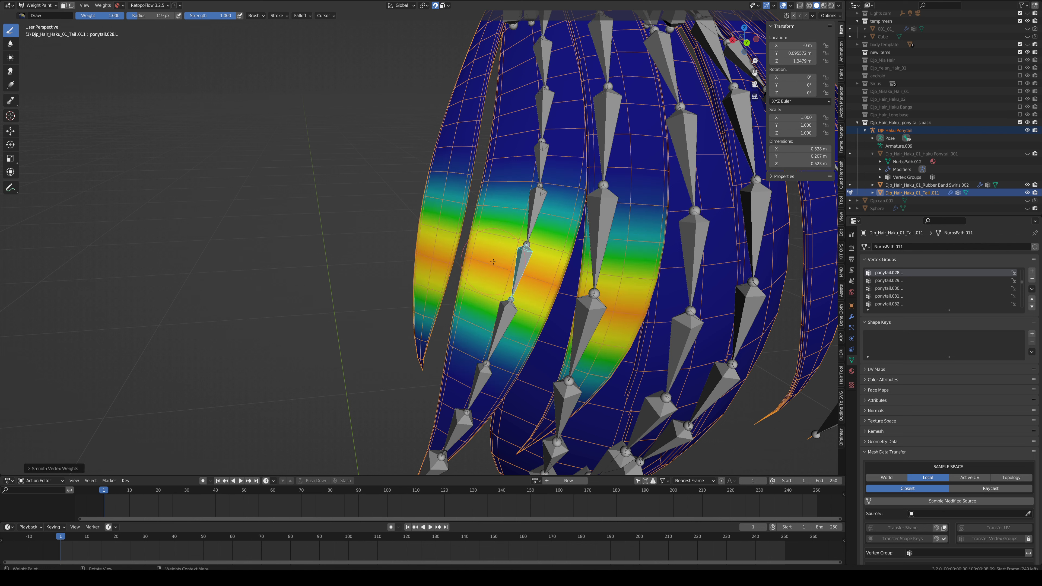
{"action": "key", "text": "q"}
{"action": "left_click", "coordinate": [482, 273]}
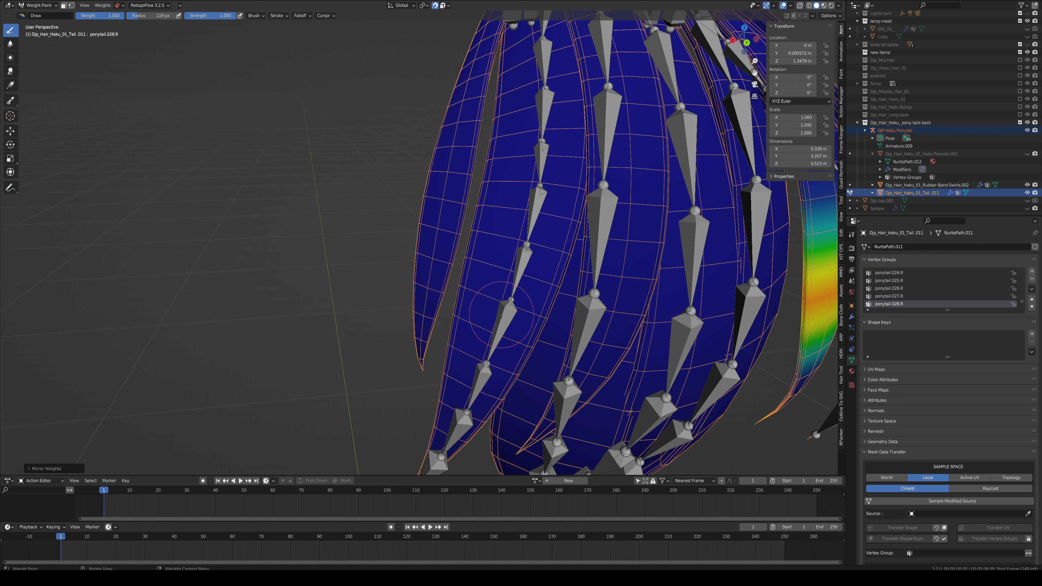
Step: Make ponytail.029.L active, assign the three strands' face loops around that bone to its vertex group at weight 1.000, and return to Weight Paint mode
{"action": "left_click", "coordinate": [504, 324], "text": "ctrl"}
{"action": "key", "text": "Tab"}
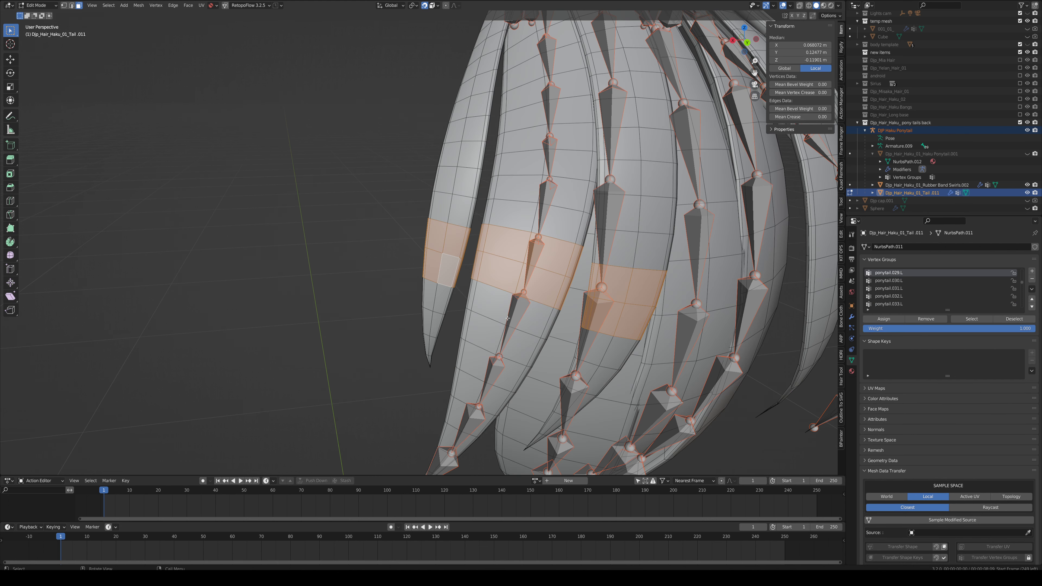
{"action": "left_click", "coordinate": [509, 317]}
{"action": "key", "text": "alt+a"}
{"action": "left_click", "coordinate": [508, 317], "text": "alt"}
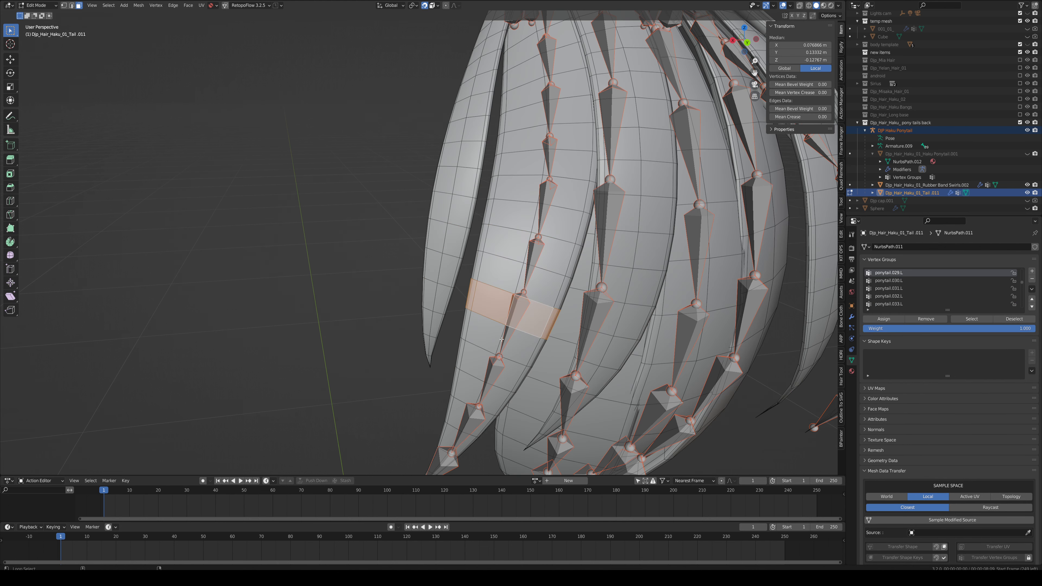
{"action": "left_click", "coordinate": [502, 340], "text": "alt+shift"}
{"action": "left_click", "coordinate": [601, 355], "text": "alt+shift"}
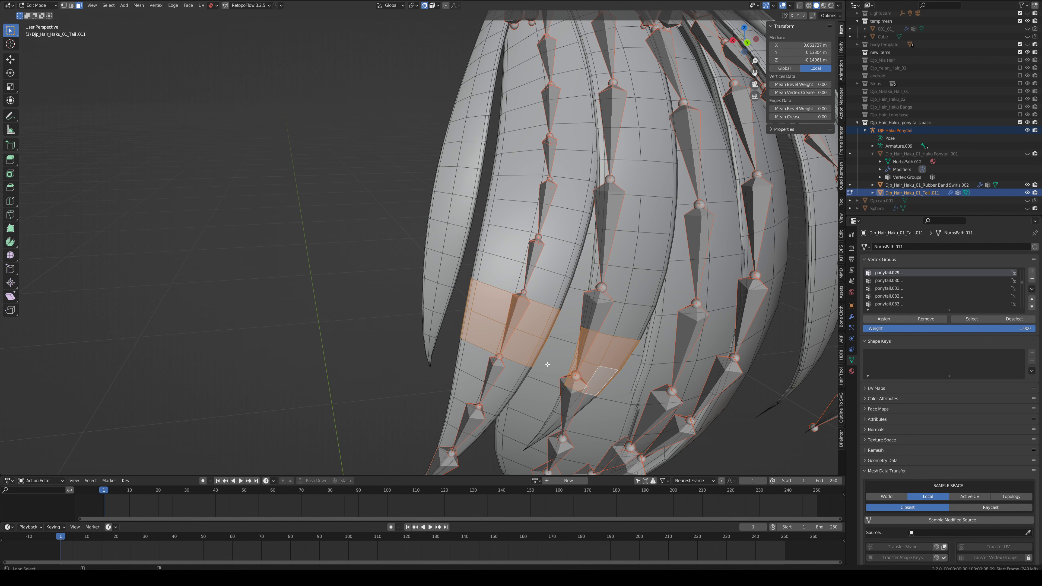
{"action": "left_click", "coordinate": [439, 297], "text": "alt+shift"}
{"action": "left_click", "coordinate": [448, 299], "text": "alt+shift"}
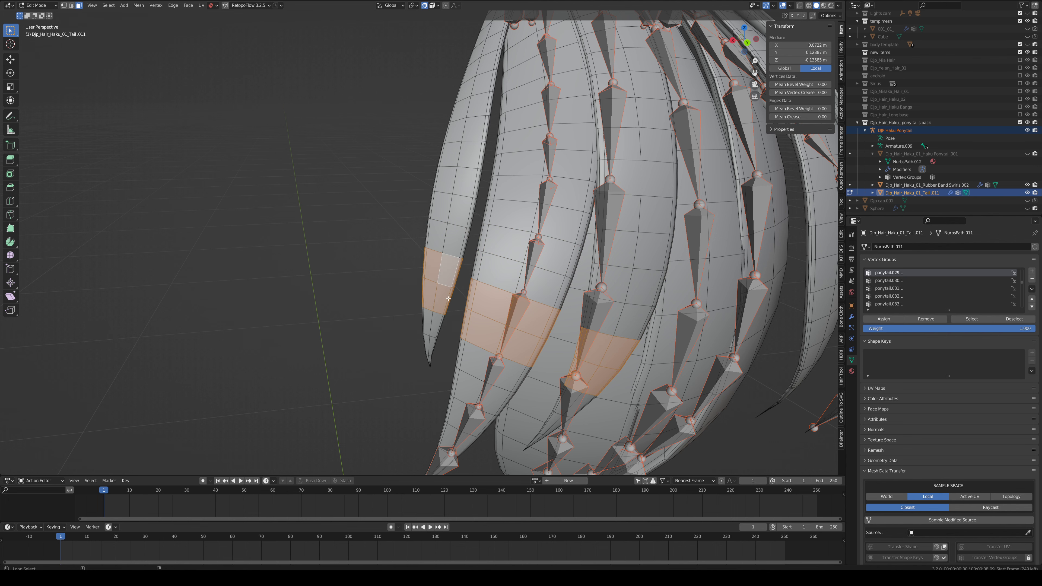
{"action": "middle_click_drag", "start_coordinate": [552, 343], "coordinate": [552, 328]}
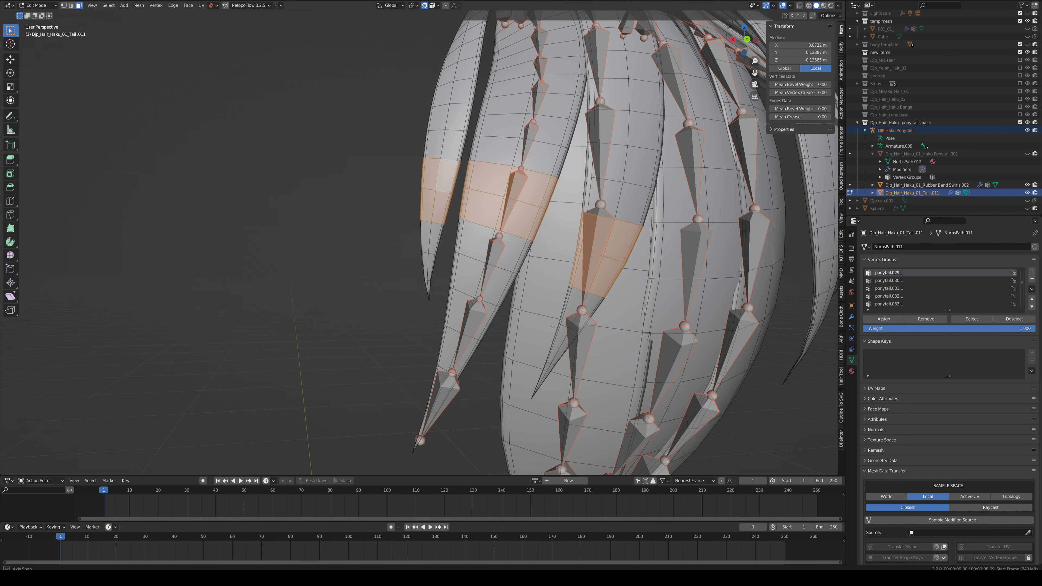
{"action": "left_click", "coordinate": [883, 319]}
{"action": "key", "text": "ctrl+Tab"}
Step: Smooth the ponytail.029.L weights four times and mirror them to the matching .R vertex group
{"action": "key", "text": "q"}
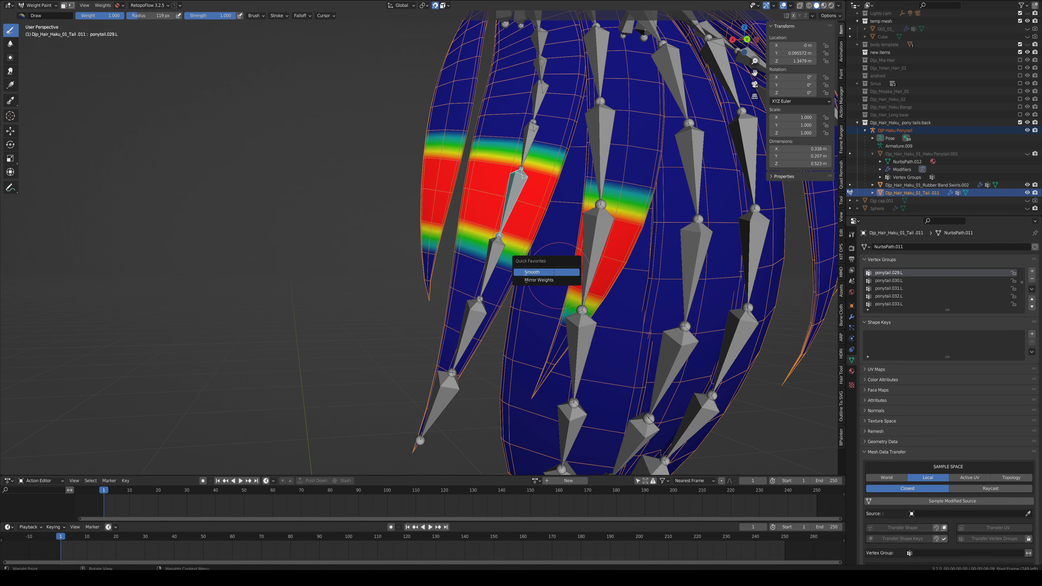
{"action": "left_click", "coordinate": [554, 273]}
{"action": "key", "text": "q"}
{"action": "left_click", "coordinate": [553, 273]}
{"action": "key", "text": "q"}
{"action": "left_click", "coordinate": [553, 274]}
{"action": "key", "text": "q"}
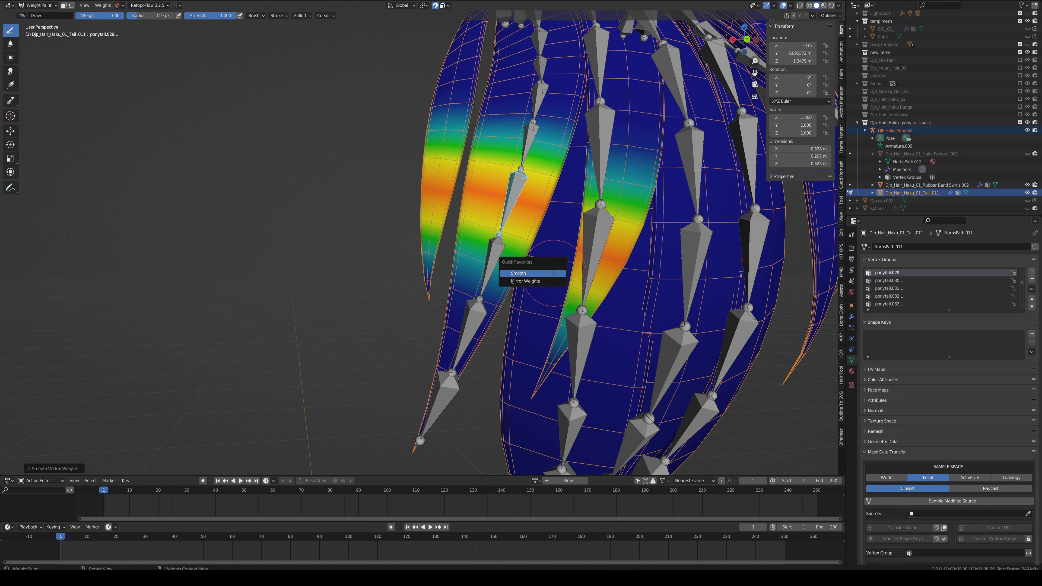
{"action": "left_click", "coordinate": [552, 274]}
{"action": "key", "text": "q"}
{"action": "left_click", "coordinate": [542, 282]}
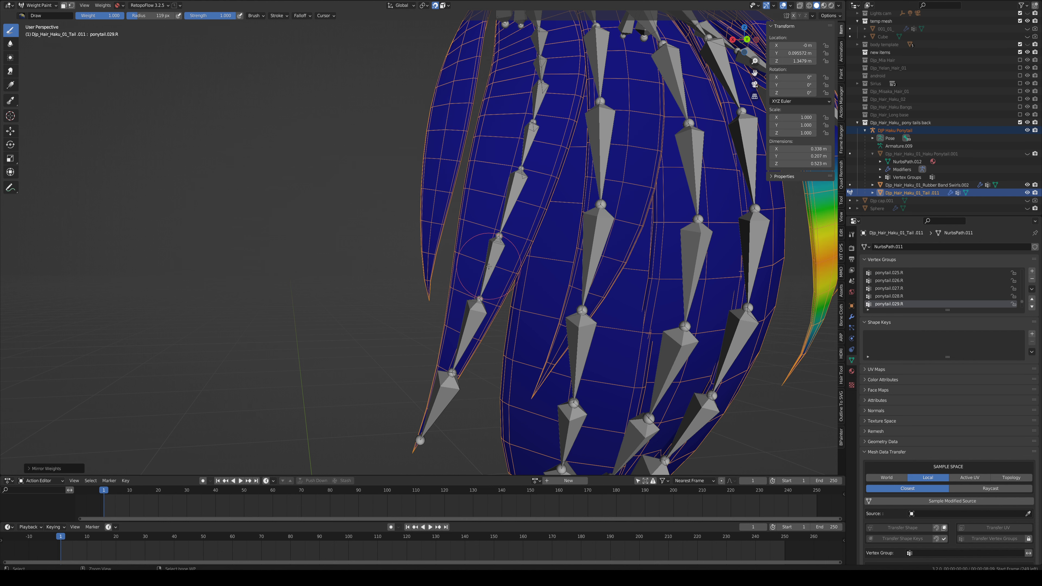
Step: Make ponytail.030.L active, assign its strand's face loops and the two neighbouring strands' lower loops at weight 1.000, and return to Weight Paint mode
{"action": "left_click", "coordinate": [488, 263], "text": "ctrl"}
{"action": "key", "text": "Tab"}
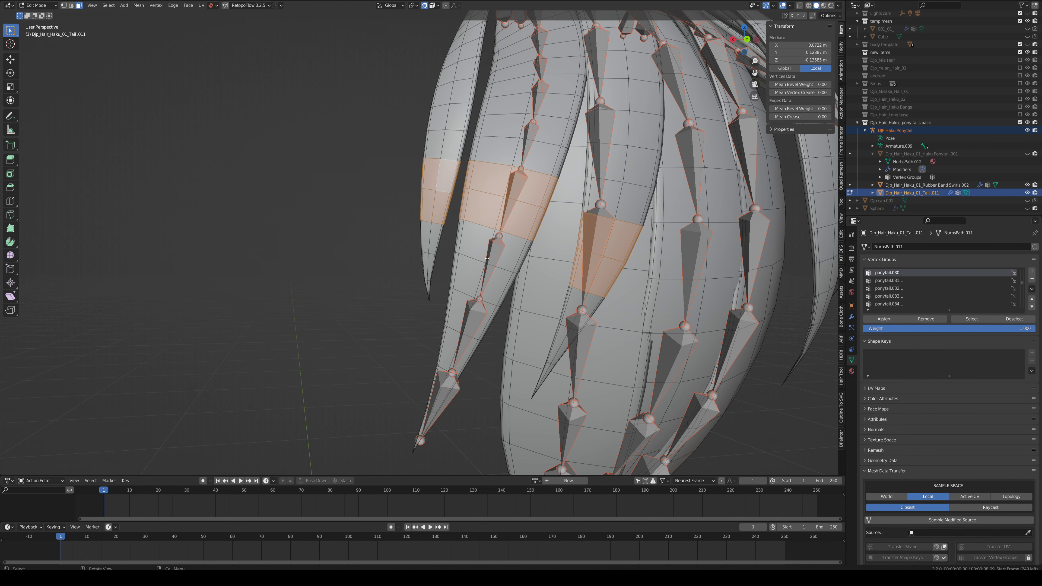
{"action": "left_click", "coordinate": [487, 258]}
{"action": "key", "text": "alt+a"}
{"action": "left_click", "coordinate": [486, 257], "text": "alt"}
{"action": "left_click", "coordinate": [477, 277], "text": "alt+shift"}
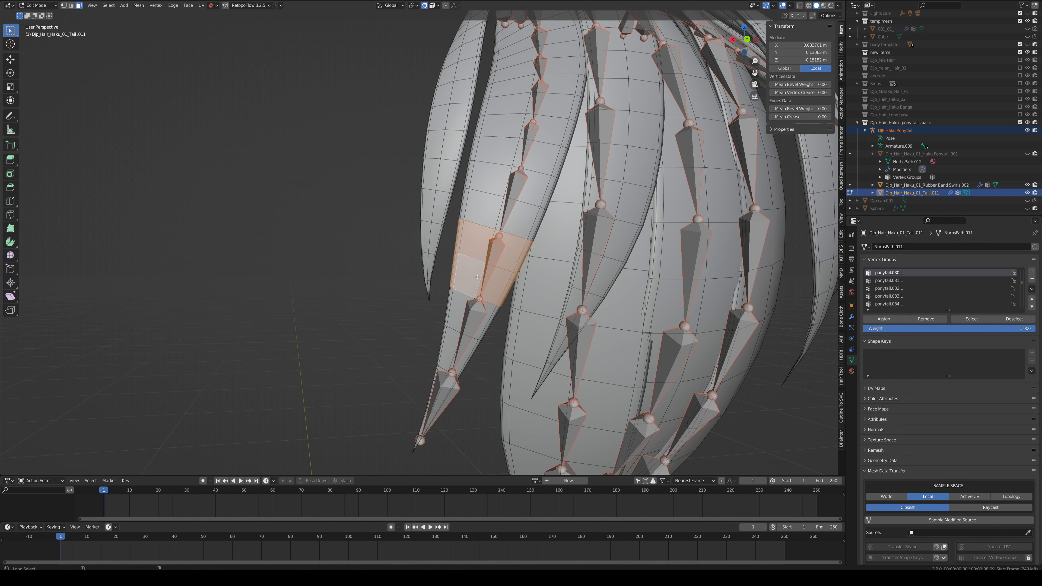
{"action": "left_click", "coordinate": [575, 308], "text": "alt+shift"}
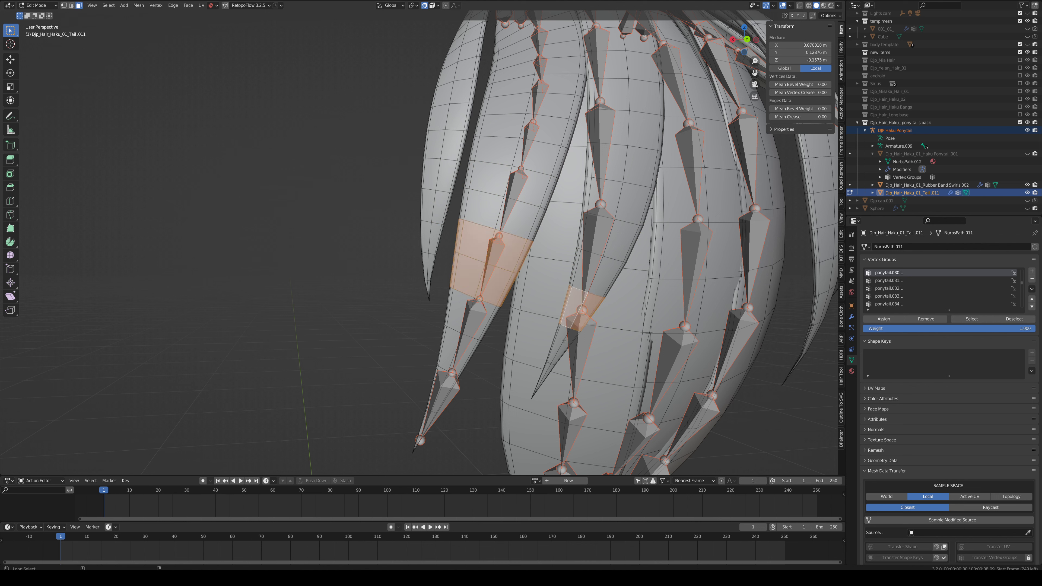
{"action": "left_click", "coordinate": [428, 250], "text": "alt+shift"}
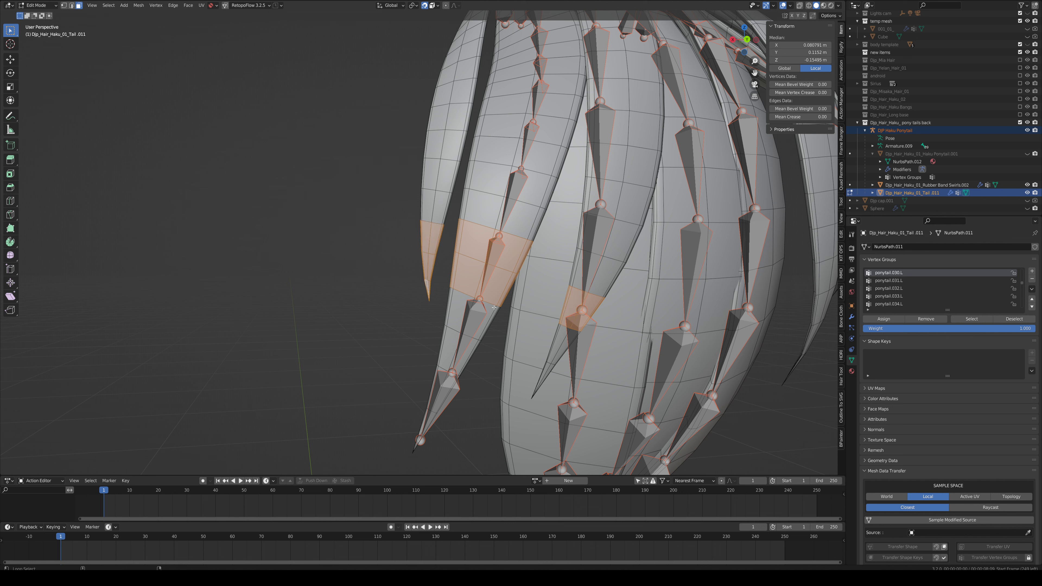
{"action": "left_click", "coordinate": [599, 281], "text": "alt+shift"}
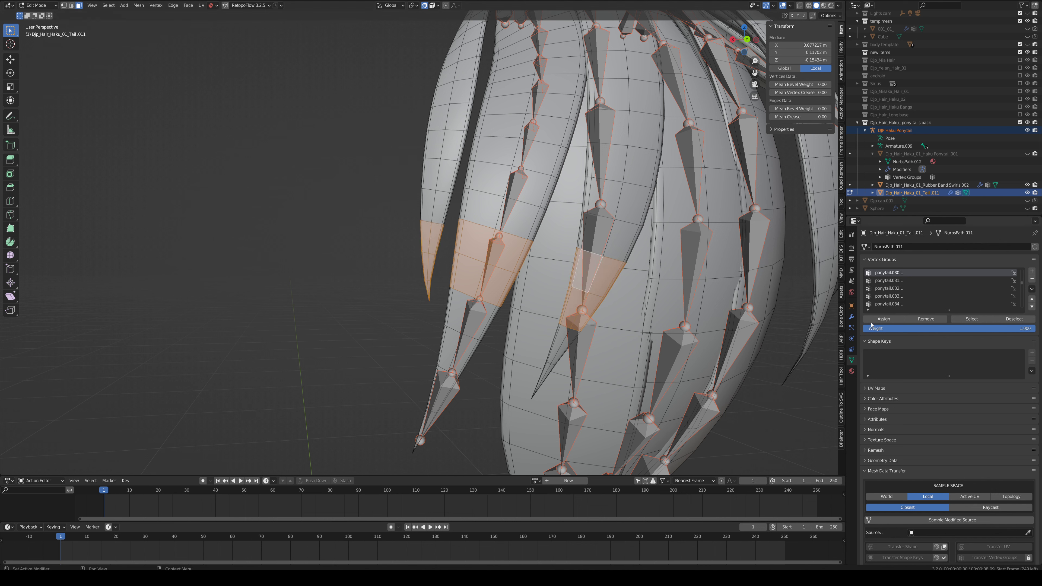
{"action": "left_click", "coordinate": [883, 320]}
{"action": "key", "text": "ctrl+Tab"}
Step: Smooth the ponytail.030.L weights four times and mirror them to the matching .R vertex group
{"action": "key", "text": "q"}
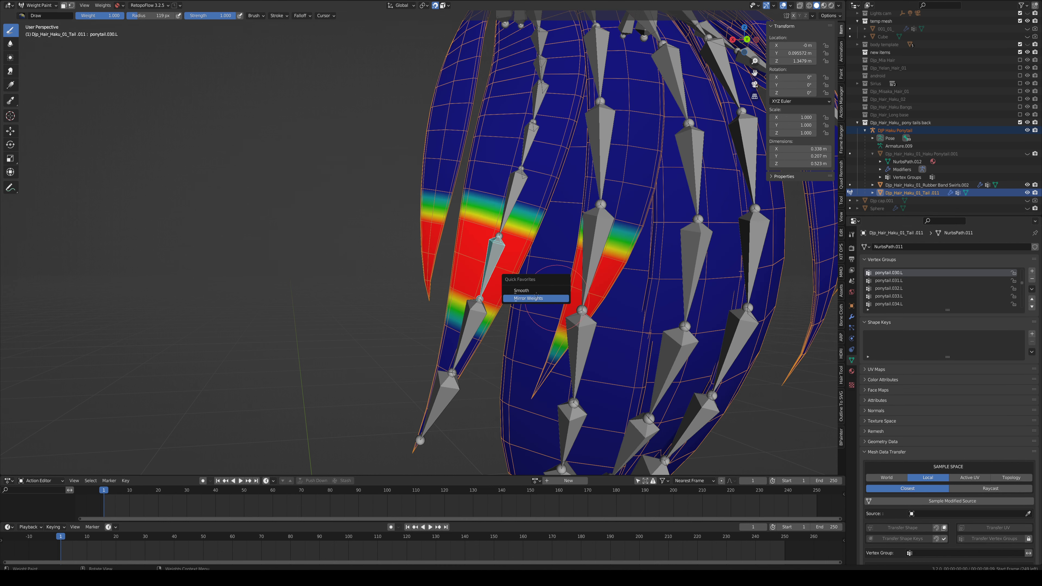
{"action": "left_click", "coordinate": [556, 290]}
{"action": "key", "text": "q"}
{"action": "left_click", "coordinate": [530, 290]}
{"action": "key", "text": "q"}
{"action": "left_click", "coordinate": [530, 289]}
{"action": "key", "text": "q"}
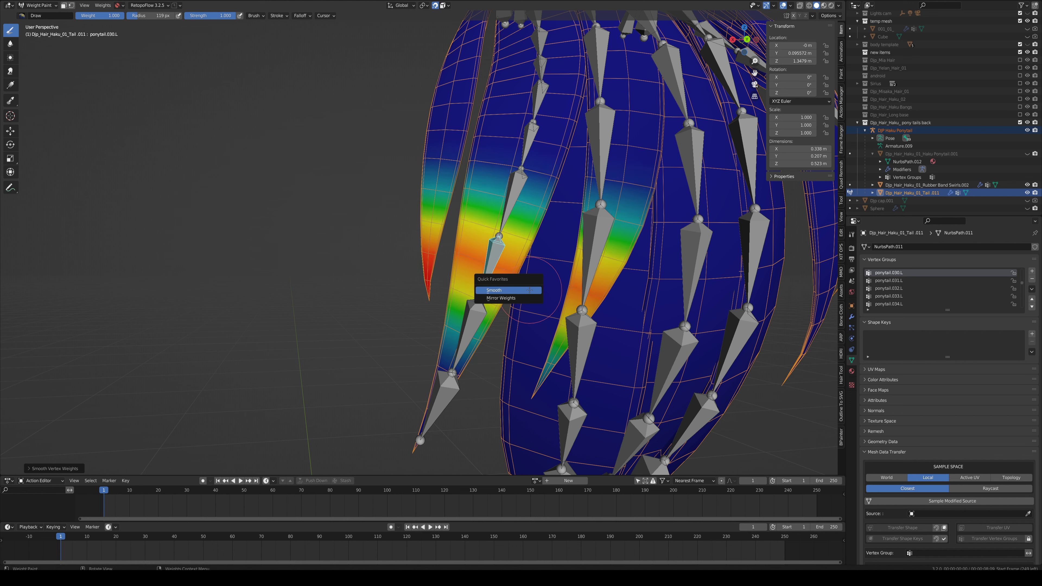
{"action": "left_click", "coordinate": [529, 290]}
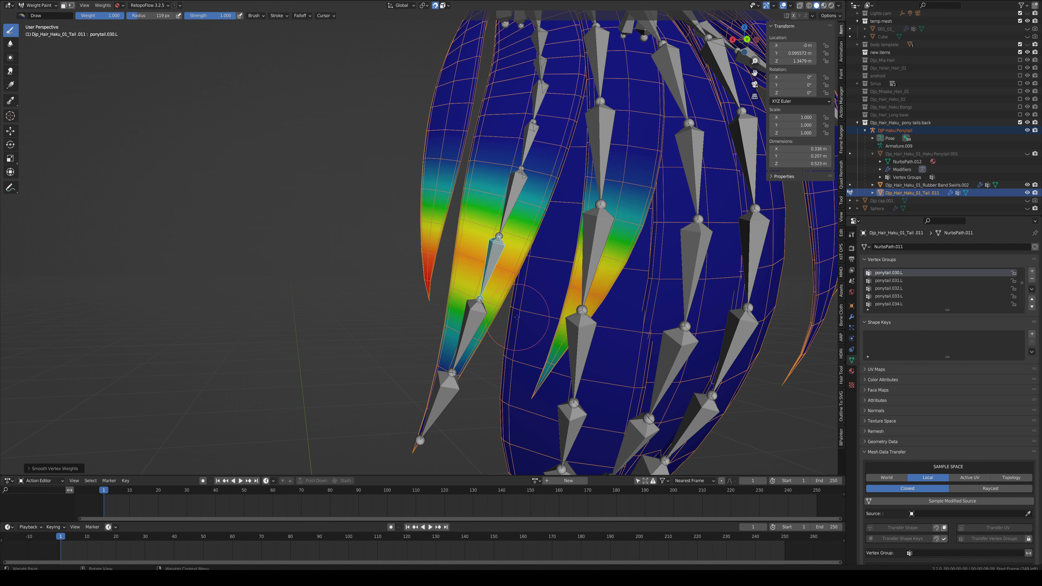
{"action": "key", "text": "q"}
{"action": "left_click", "coordinate": [500, 323]}
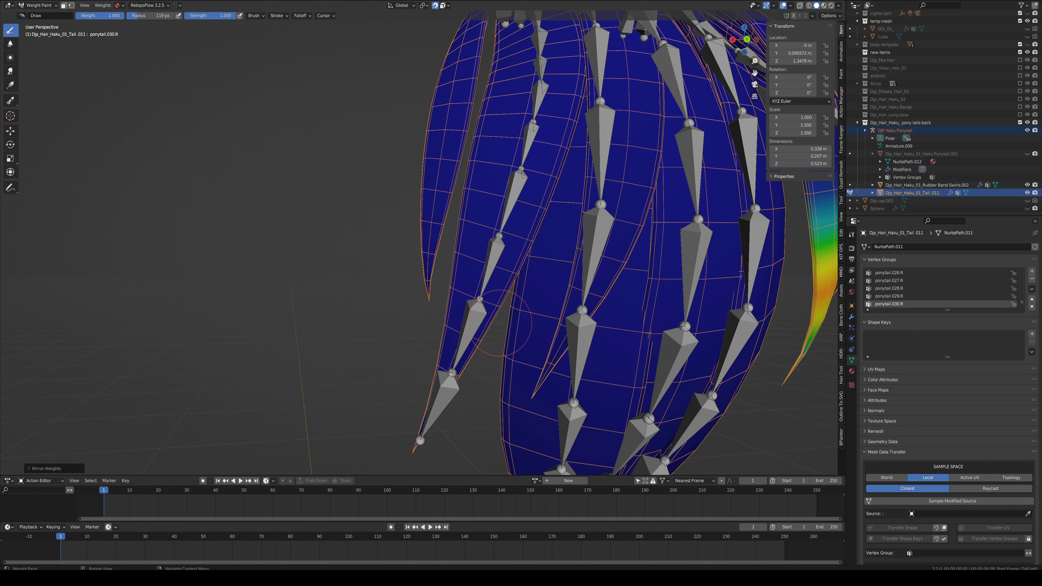
Step: Make ponytail.031.L active, assign the strand's face loops around that bone to its vertex group at weight 1.000, and return to Weight Paint mode
{"action": "left_click", "coordinate": [466, 333], "text": "ctrl"}
{"action": "key", "text": "Tab"}
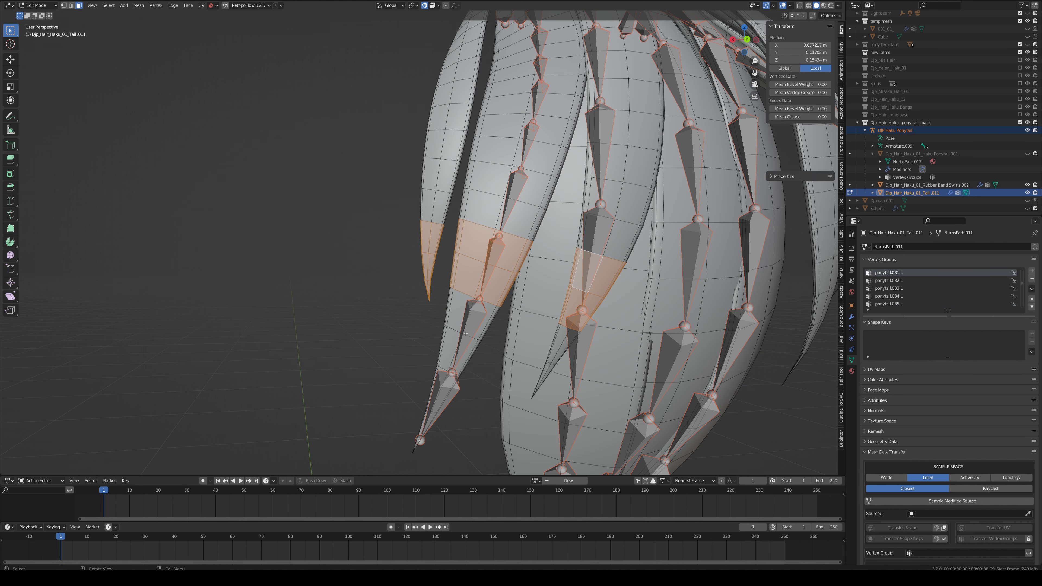
{"action": "left_click", "coordinate": [476, 329]}
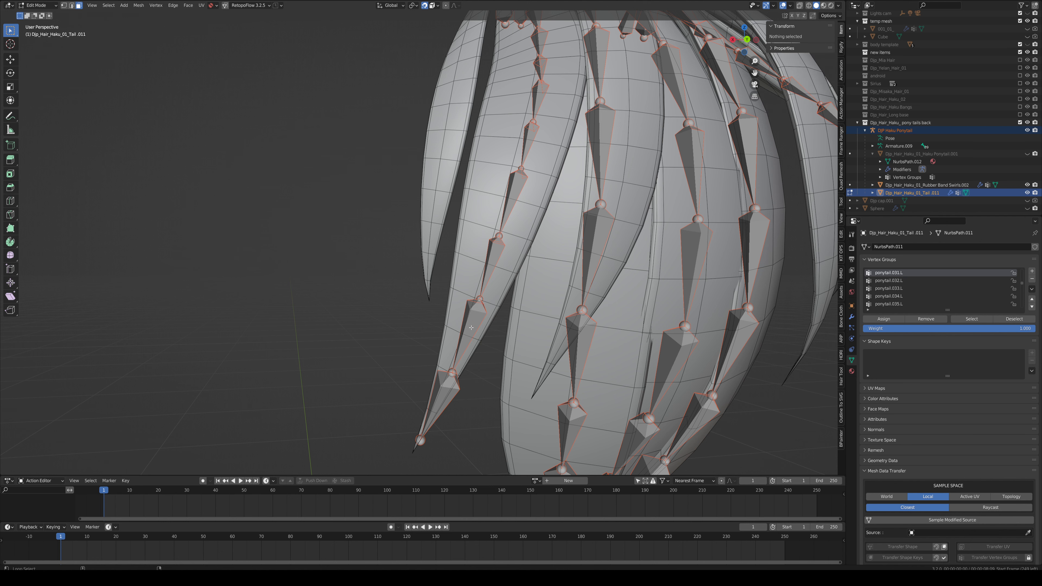
{"action": "left_click", "coordinate": [471, 326]}
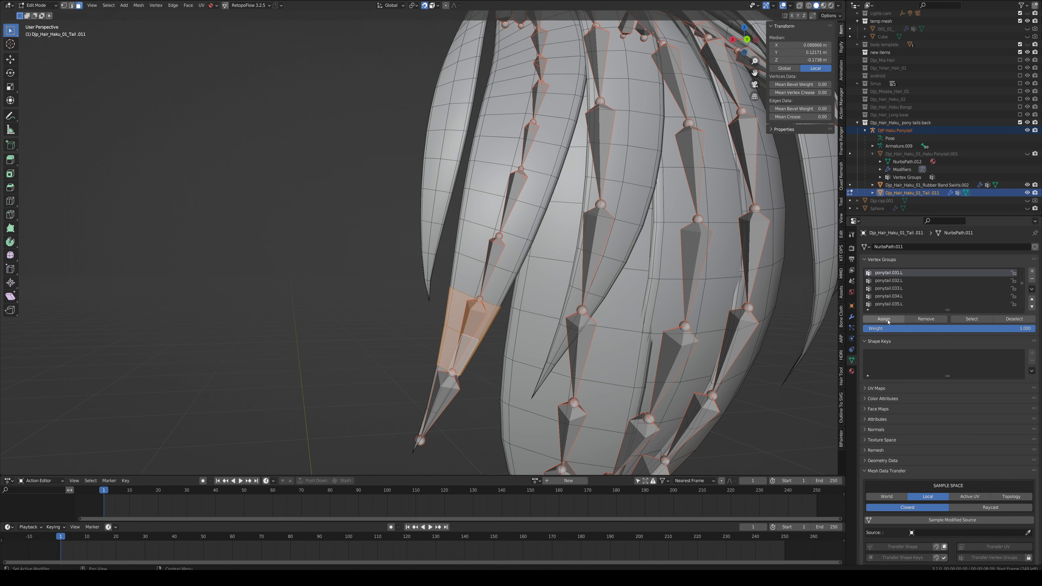
{"action": "key", "text": "ctrl+Tab"}
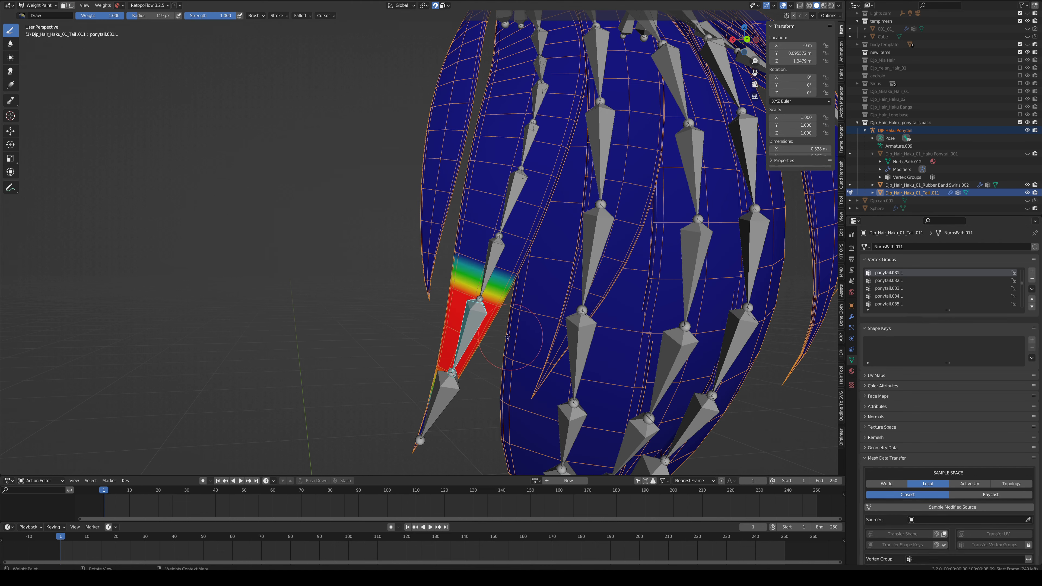
Step: Smooth the ponytail.031.L weights three times and mirror them to the matching .R vertex group
{"action": "key", "text": "q"}
{"action": "left_click", "coordinate": [478, 322]}
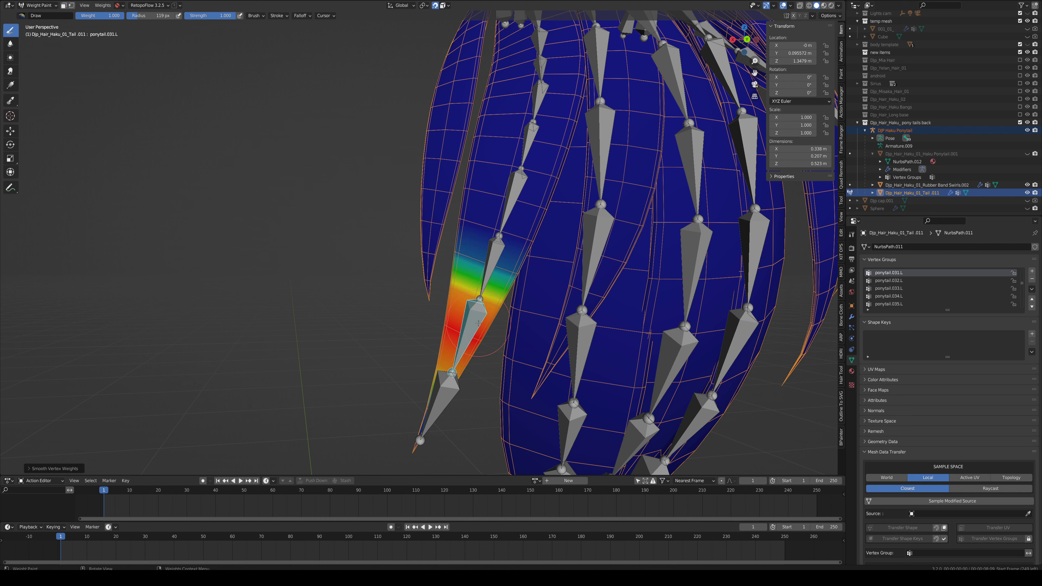
{"action": "key", "text": "q"}
{"action": "left_click", "coordinate": [478, 322]}
{"action": "key", "text": "q"}
{"action": "left_click", "coordinate": [478, 323]}
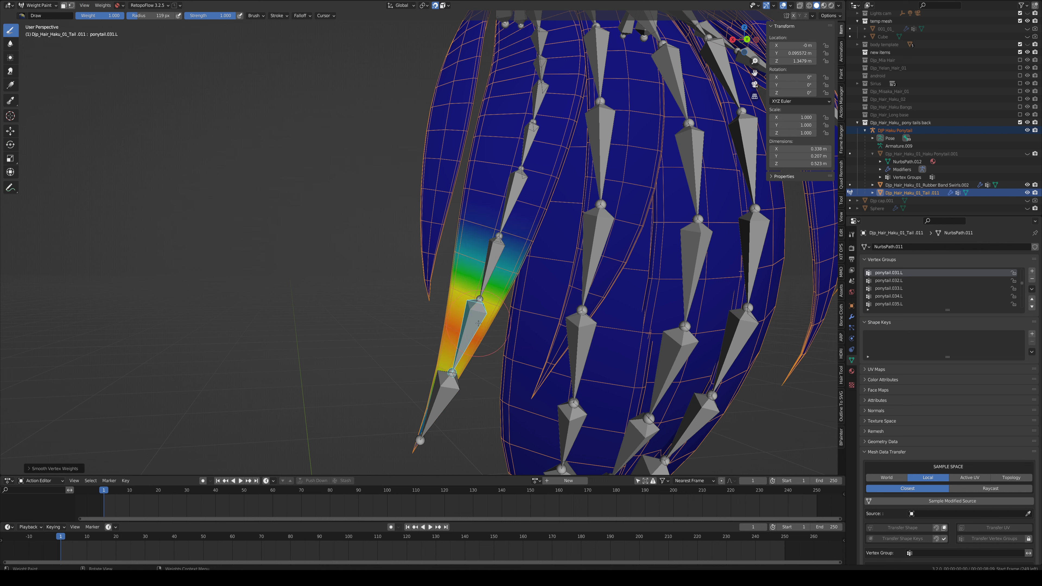
{"action": "key", "text": "q"}
{"action": "left_click", "coordinate": [468, 331]}
Step: Make ponytail.032.L active, assign the strand's tip faces to its vertex group at weight 1.000, and return to Weight Paint mode
{"action": "left_click", "coordinate": [452, 383], "text": "ctrl"}
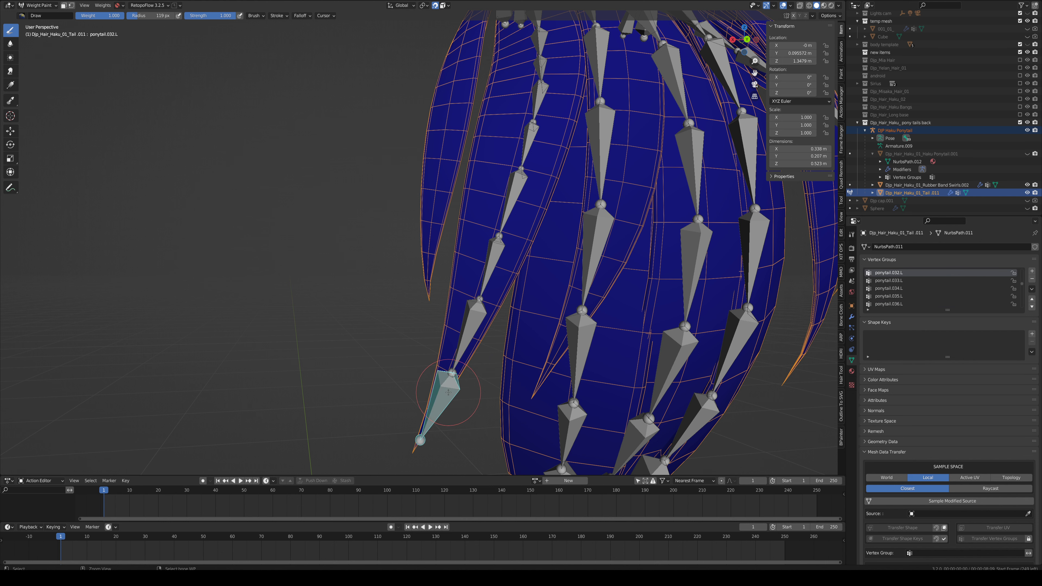
{"action": "key", "text": "ctrl+Tab"}
{"action": "left_click", "coordinate": [443, 392]}
{"action": "key", "text": "alt+a"}
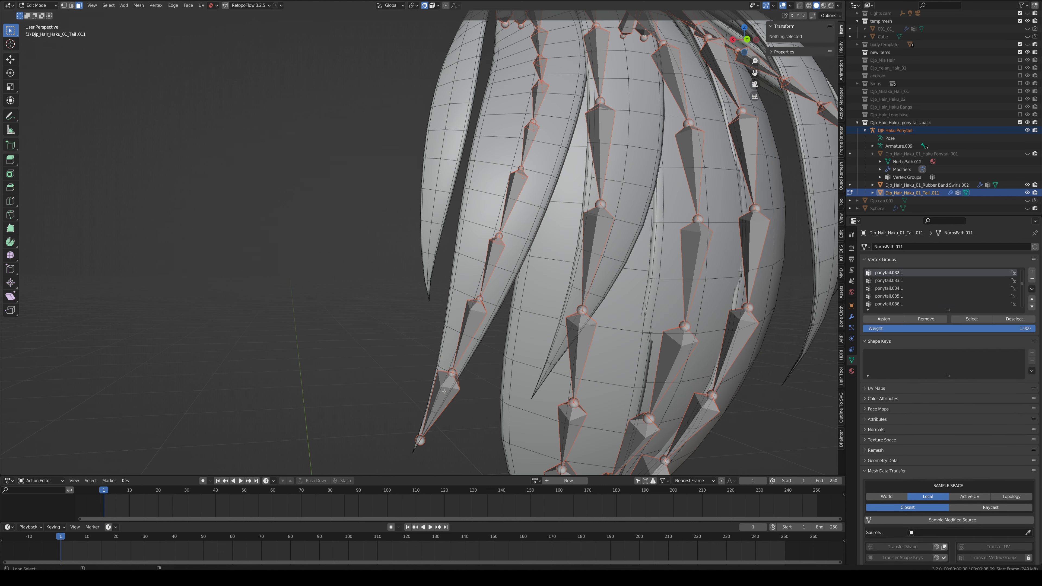
{"action": "left_click", "coordinate": [439, 392], "text": "alt"}
{"action": "left_click", "coordinate": [424, 421], "text": "alt+shift"}
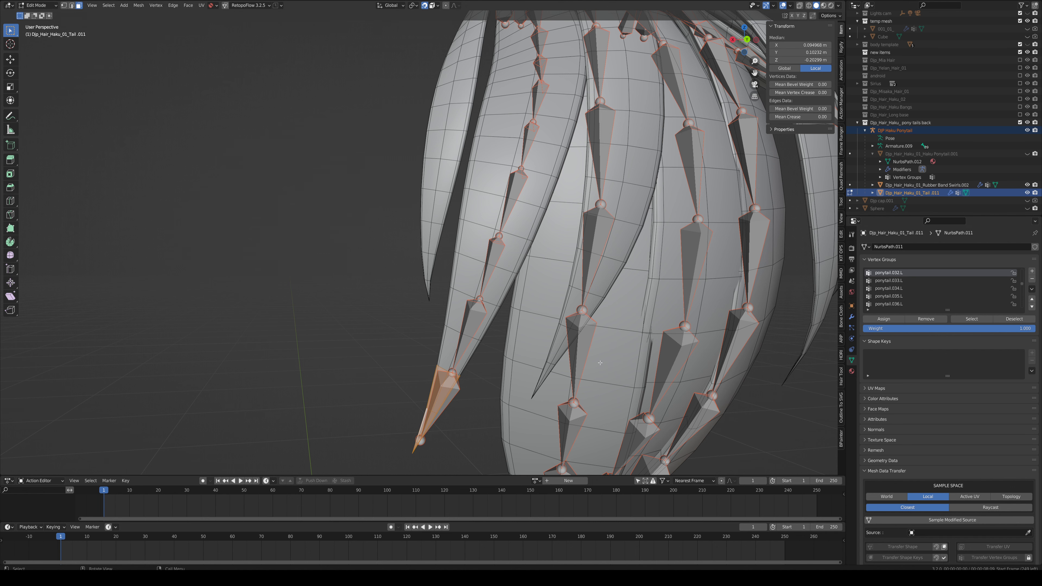
{"action": "key", "text": "ctrl+Tab"}
Step: Smooth the ponytail.032.L weights four times
{"action": "key", "text": "q"}
{"action": "left_click", "coordinate": [550, 350]}
{"action": "key", "text": "q"}
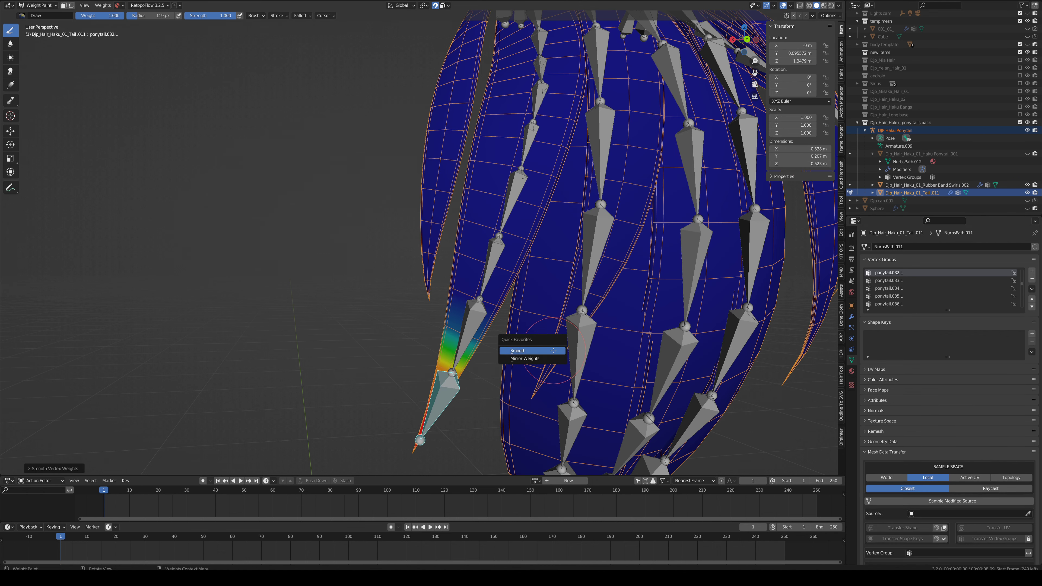
{"action": "left_click", "coordinate": [552, 350]}
{"action": "key", "text": "q"}
{"action": "left_click", "coordinate": [553, 351]}
{"action": "key", "text": "q"}
{"action": "left_click", "coordinate": [553, 351]}
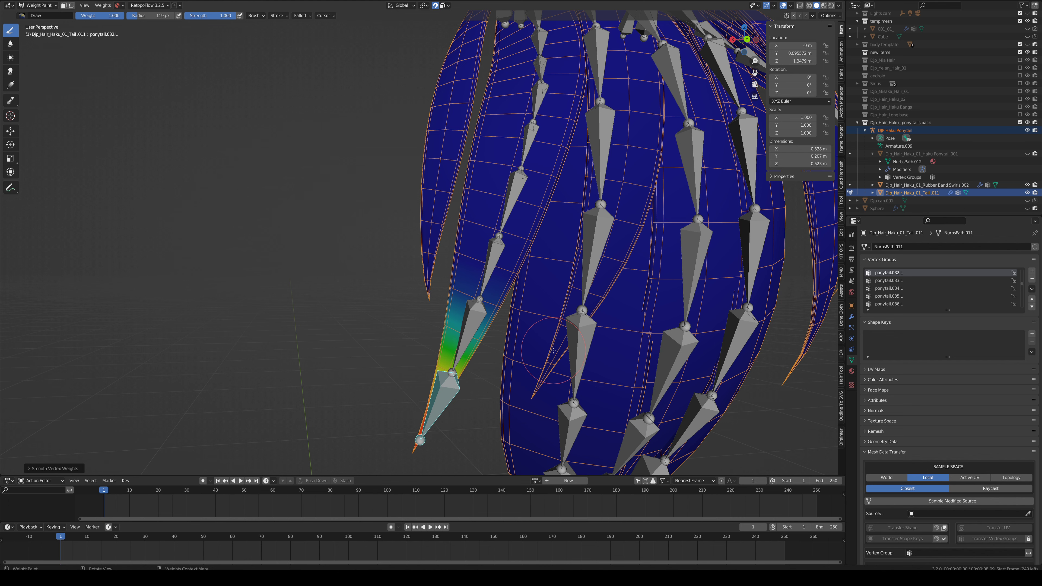
Step: Make ponytail.030.L active, test its deformation with a cancelled rotation, and smooth its weights once more
{"action": "scroll", "coordinate": [552, 351], "scroll_direction": "down", "scroll_amount": 2}
{"action": "left_click", "coordinate": [473, 261], "text": "ctrl"}
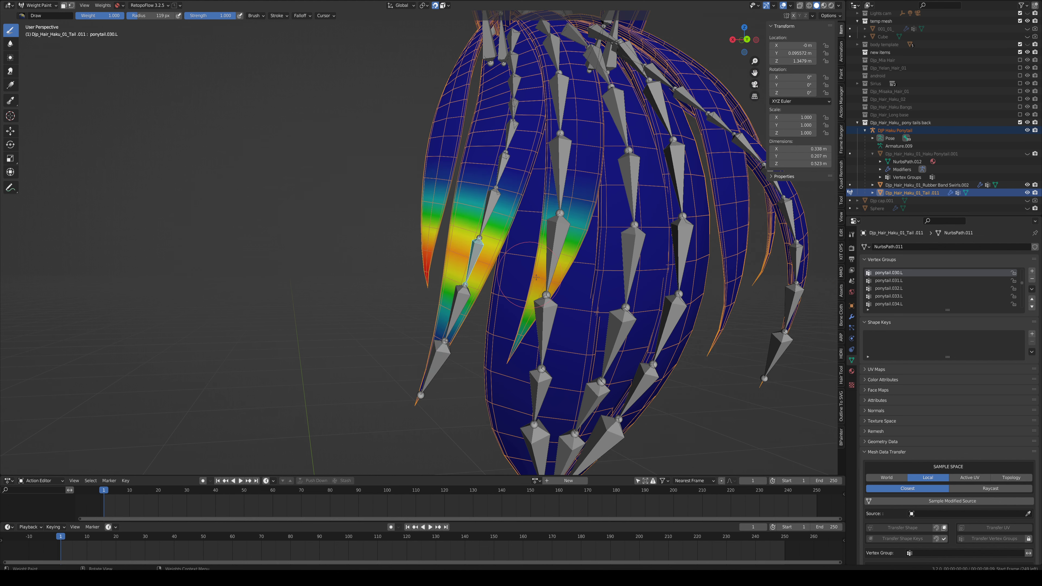
{"action": "key", "text": "r"}
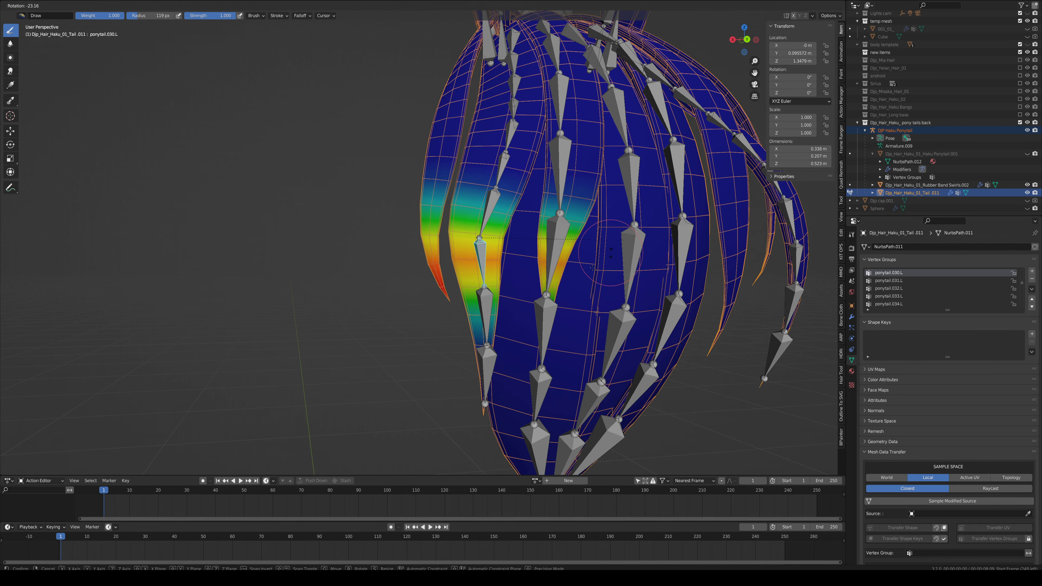
{"action": "left_click", "coordinate": [542, 305]}
{"action": "key", "text": "q"}
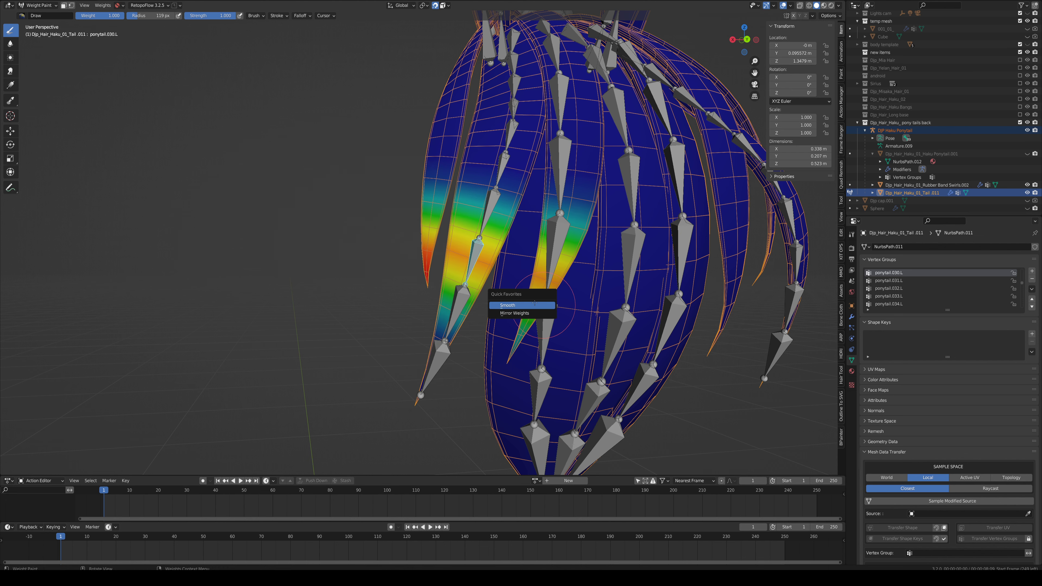
{"action": "left_click", "coordinate": [535, 304]}
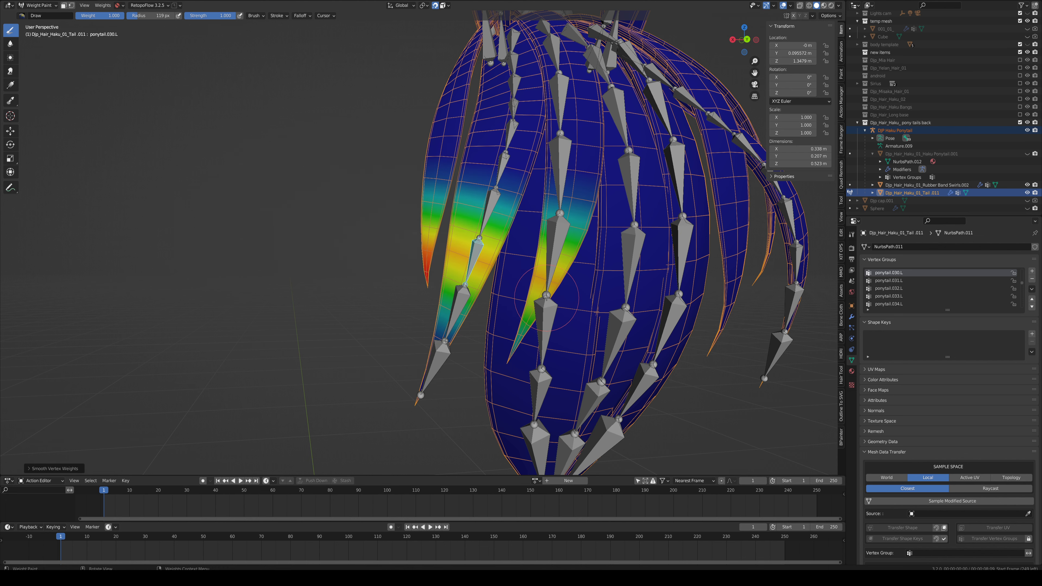
Step: Assign the short inner strand's tip faces to the ponytail.030.L vertex group at weight 1.000 and return to Weight Paint mode
{"action": "middle_click_drag", "start_coordinate": [559, 291], "coordinate": [508, 325]}
{"action": "key", "text": "Tab"}
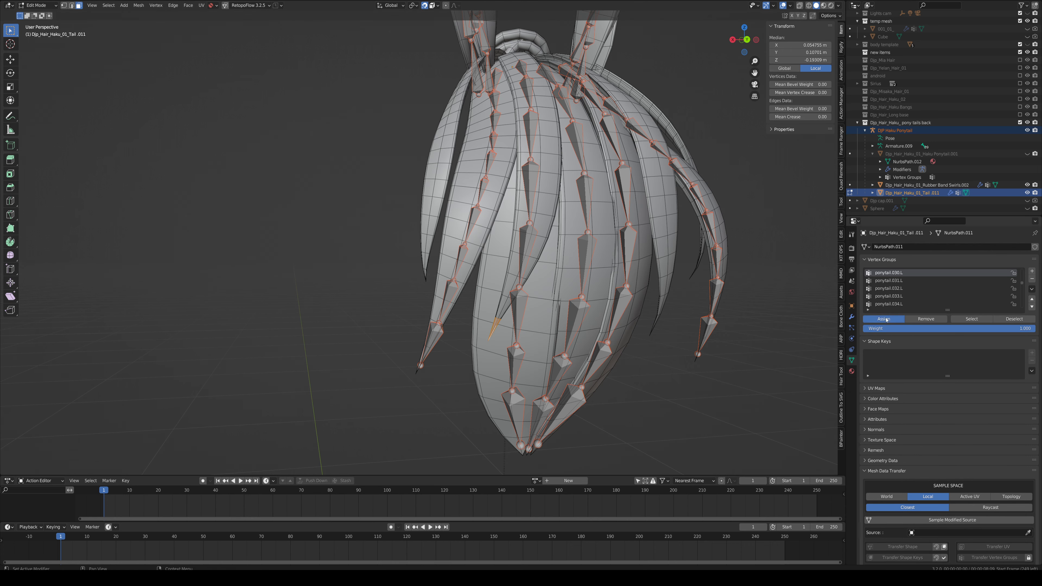
{"action": "key", "text": "Tab"}
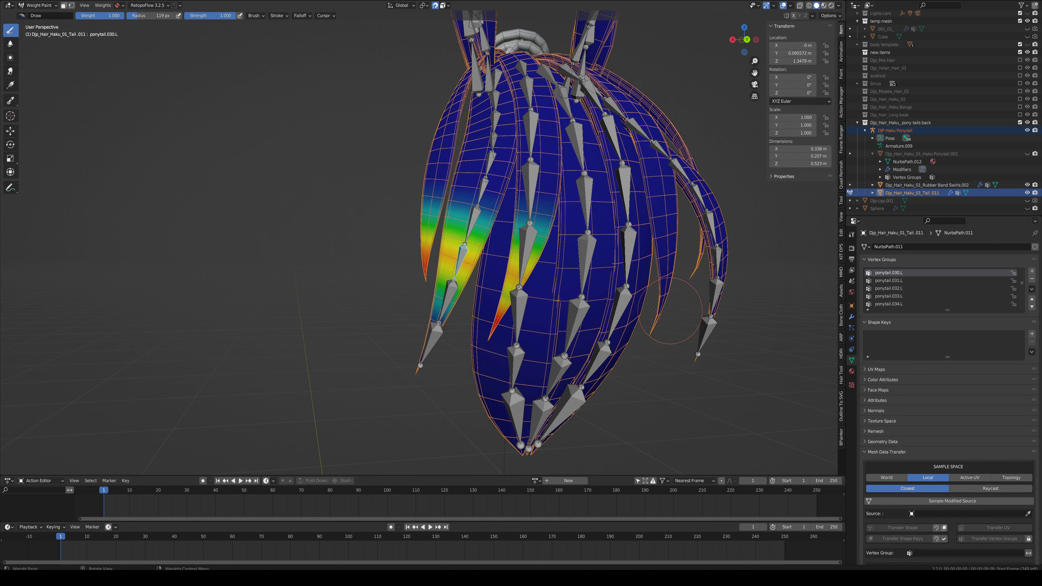
Step: Smooth the ponytail.030.L weights once and mirror them to the ponytail.030.R vertex group
{"action": "key", "text": "q"}
{"action": "left_click", "coordinate": [503, 297]}
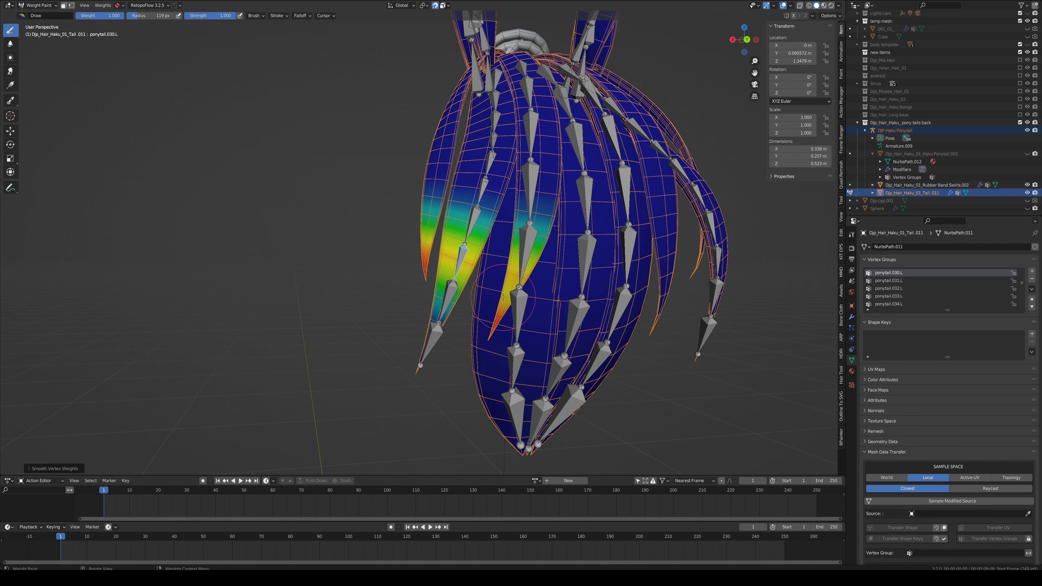
{"action": "key", "text": "q"}
{"action": "left_click", "coordinate": [501, 298]}
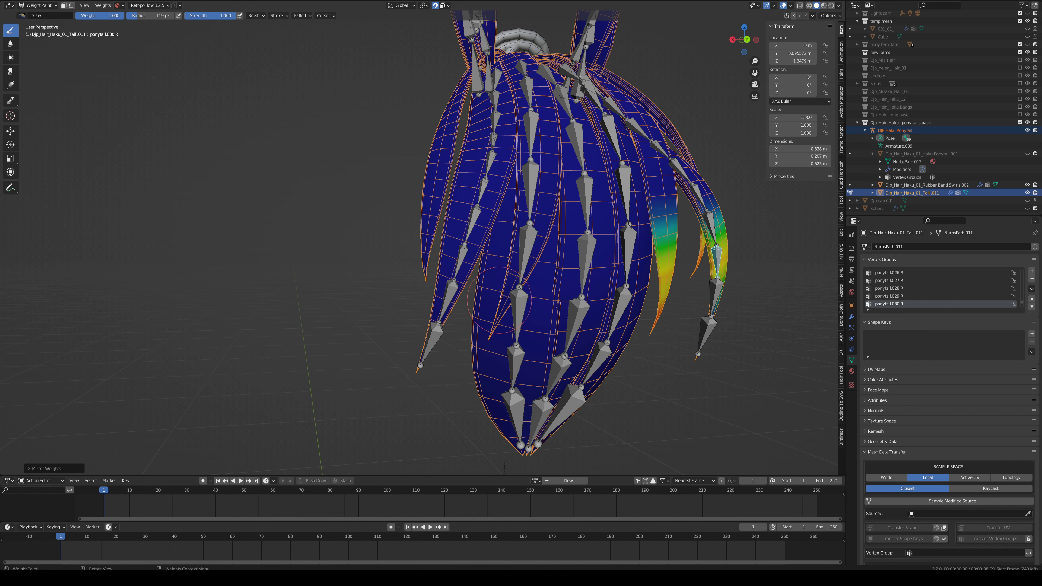
Step: Mirror the ponytail.032.L and ponytail.031.L weights to their matching .R vertex groups
{"action": "left_click", "coordinate": [432, 335], "text": "ctrl"}
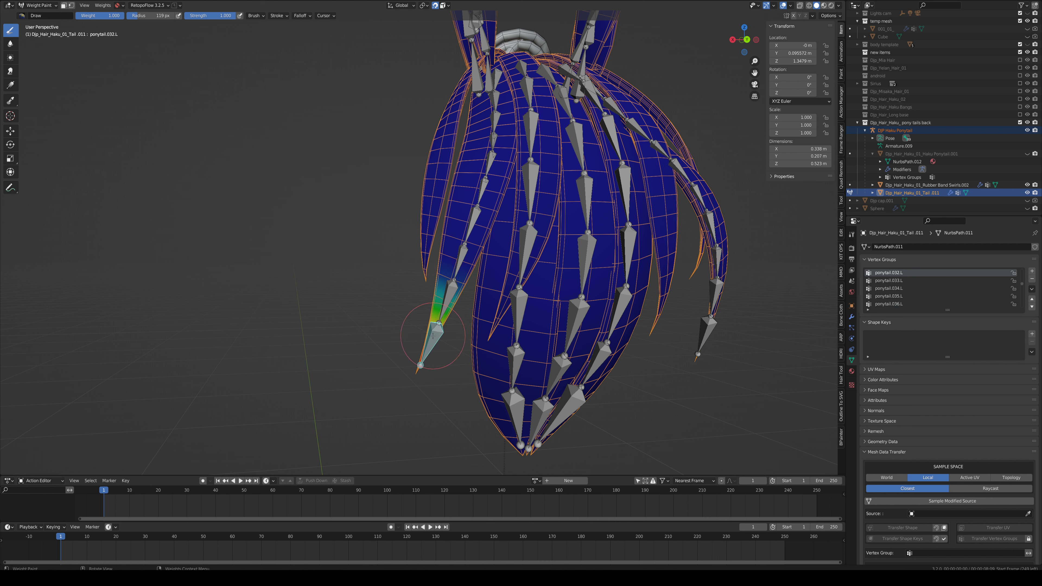
{"action": "key", "text": "q"}
{"action": "left_click", "coordinate": [446, 332]}
{"action": "left_click", "coordinate": [450, 304], "text": "ctrl"}
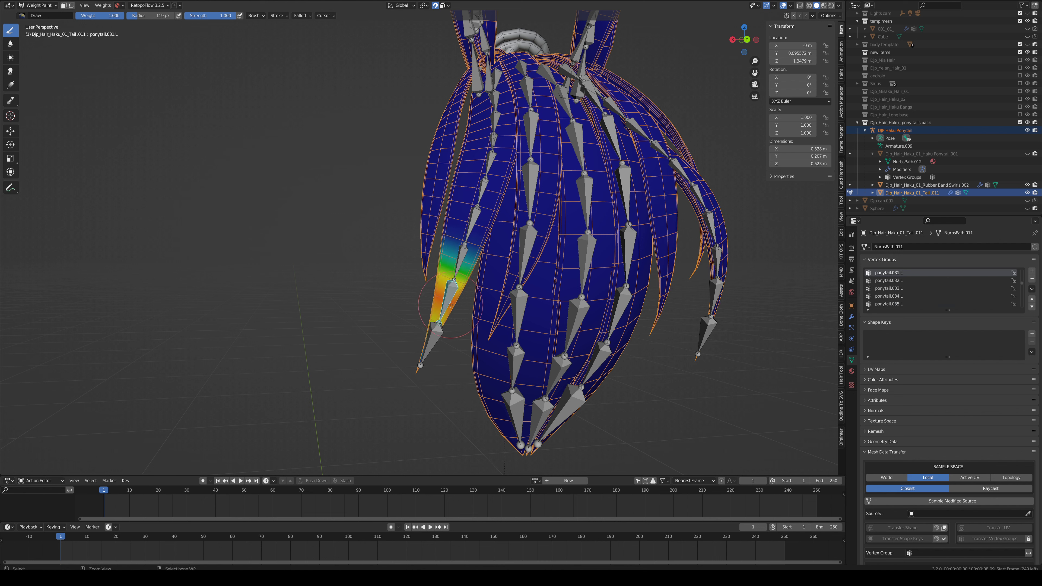
{"action": "key", "text": "q"}
{"action": "left_click", "coordinate": [460, 306]}
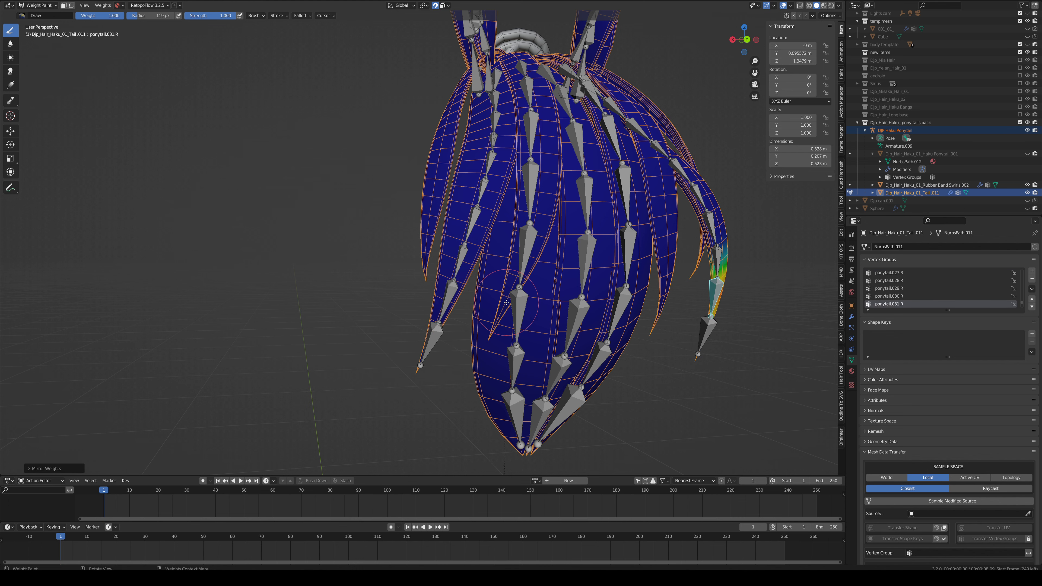
Step: Make the ponytail.023.L bone active and rotate it about 177° to swing its strands upward
{"action": "middle_click_drag", "start_coordinate": [499, 308], "coordinate": [468, 229]}
{"action": "left_click", "coordinate": [450, 226], "text": "ctrl"}
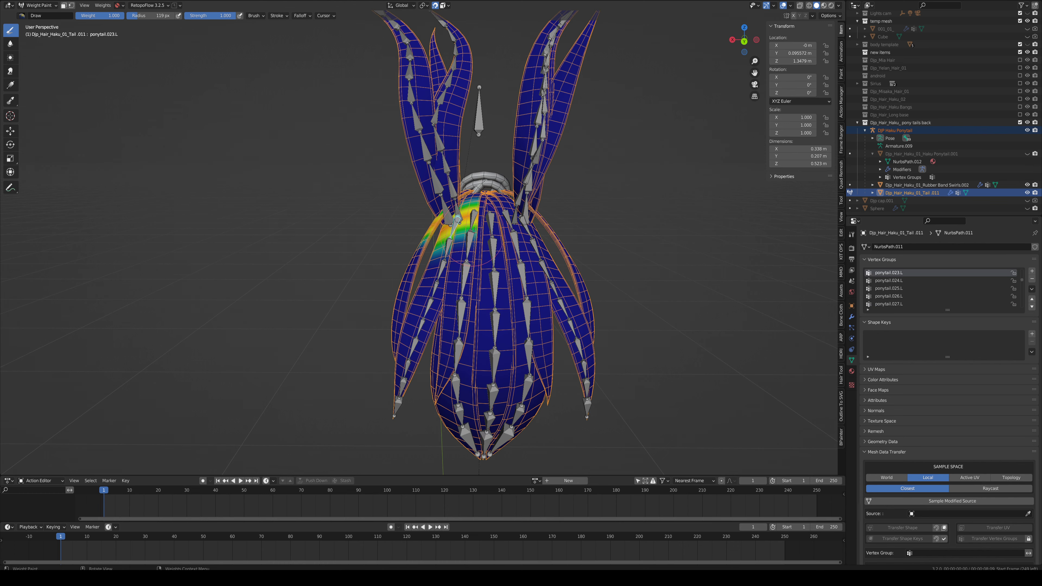
{"action": "key", "text": "r"}
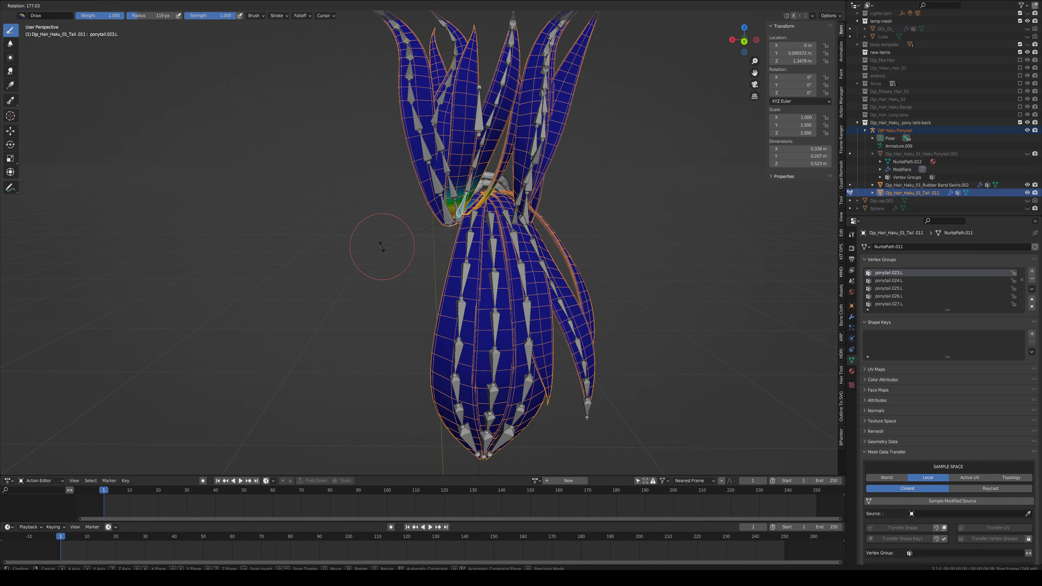
{"action": "left_click", "coordinate": [381, 246]}
Step: Rotate the ponytail.023.R bone to swing its strands upward, clear of the lower ponytail, and save the file
{"action": "left_click", "coordinate": [529, 218], "text": "ctrl"}
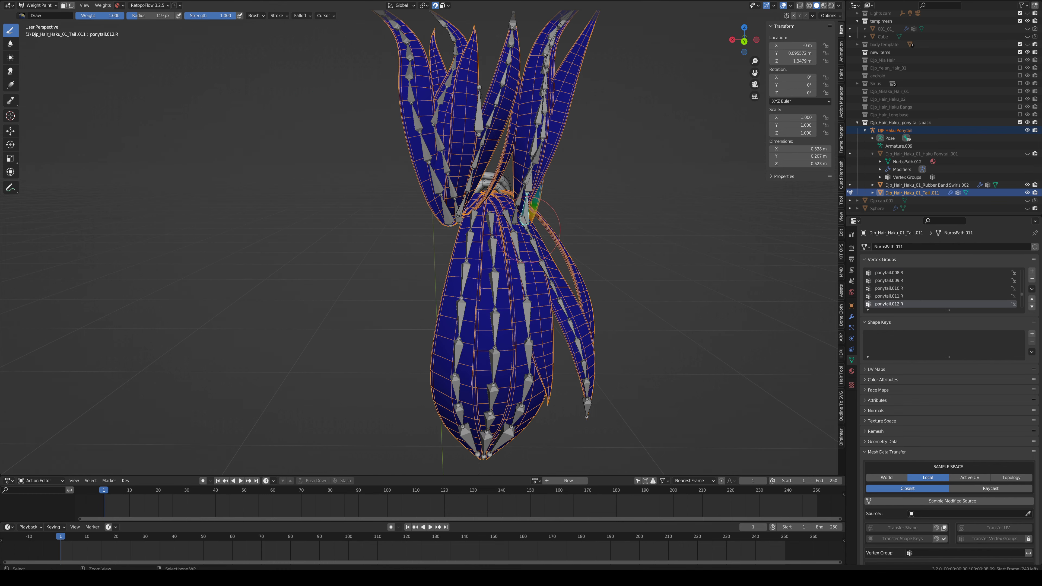
{"action": "left_click", "coordinate": [529, 217], "text": "ctrl"}
{"action": "key", "text": "r"}
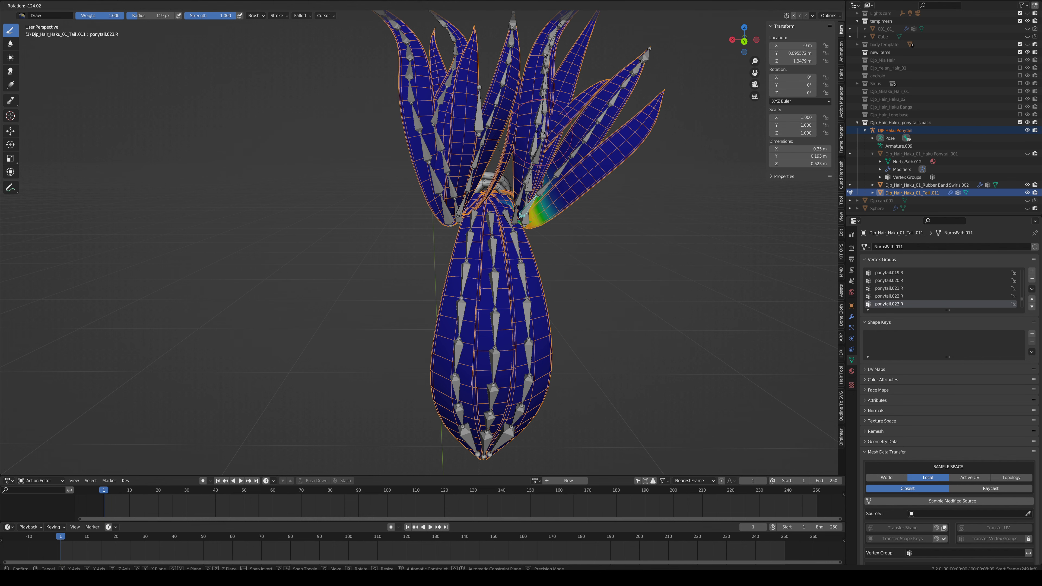
{"action": "left_click", "coordinate": [484, 138]}
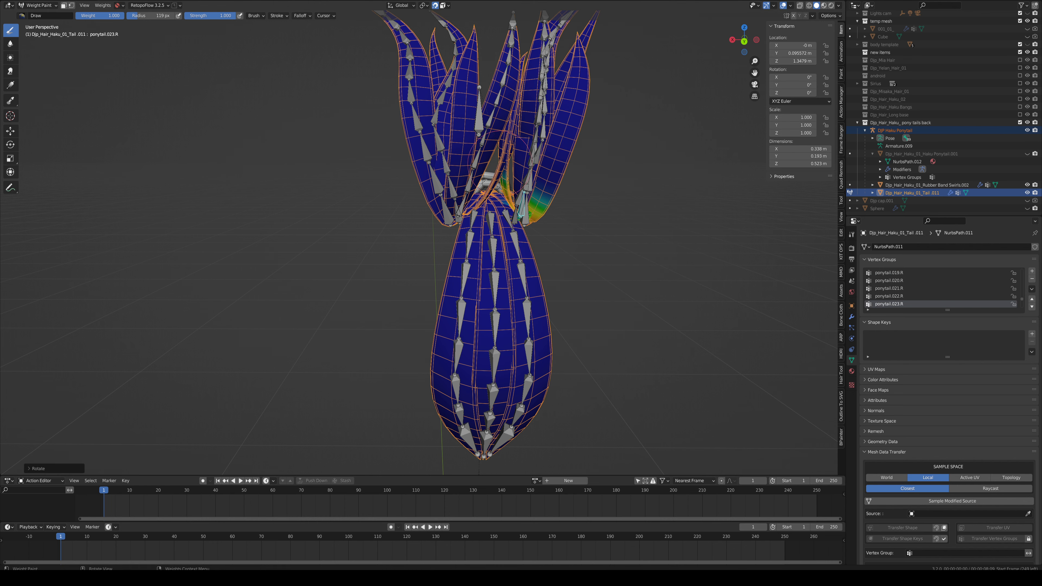
{"action": "middle_click_drag", "start_coordinate": [484, 137], "coordinate": [523, 287]}
{"action": "scroll", "coordinate": [521, 285], "scroll_direction": "up", "scroll_amount": 2}
{"action": "scroll", "coordinate": [525, 287], "scroll_direction": "up", "scroll_amount": 4}
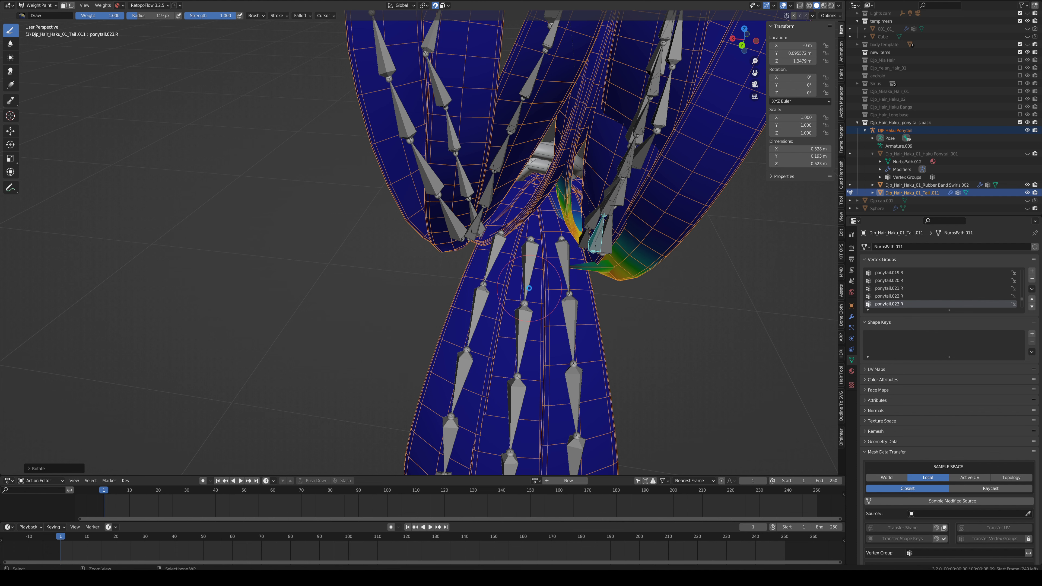
{"action": "key", "text": "ctrl+s"}
Step: Make ponytail.033.L active and assign the two face loops around that bone to its vertex group at weight 1.000
{"action": "left_click", "coordinate": [496, 252], "text": "ctrl"}
{"action": "key", "text": "Tab"}
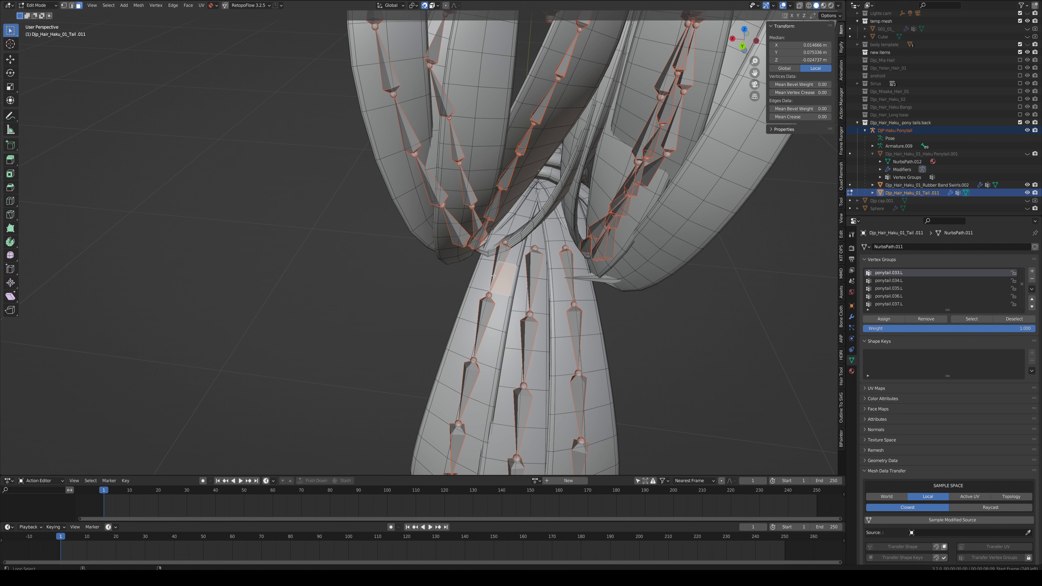
{"action": "left_click", "coordinate": [494, 274], "text": "alt"}
{"action": "left_click", "coordinate": [504, 254], "text": "alt"}
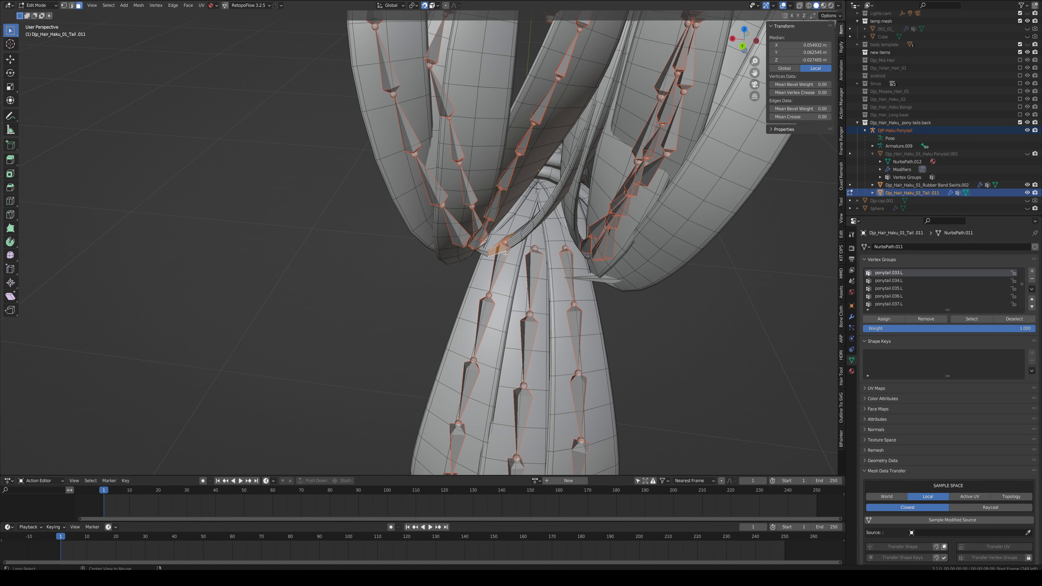
{"action": "left_click", "coordinate": [503, 258], "text": "alt"}
{"action": "left_click", "coordinate": [500, 275], "text": "alt+shift"}
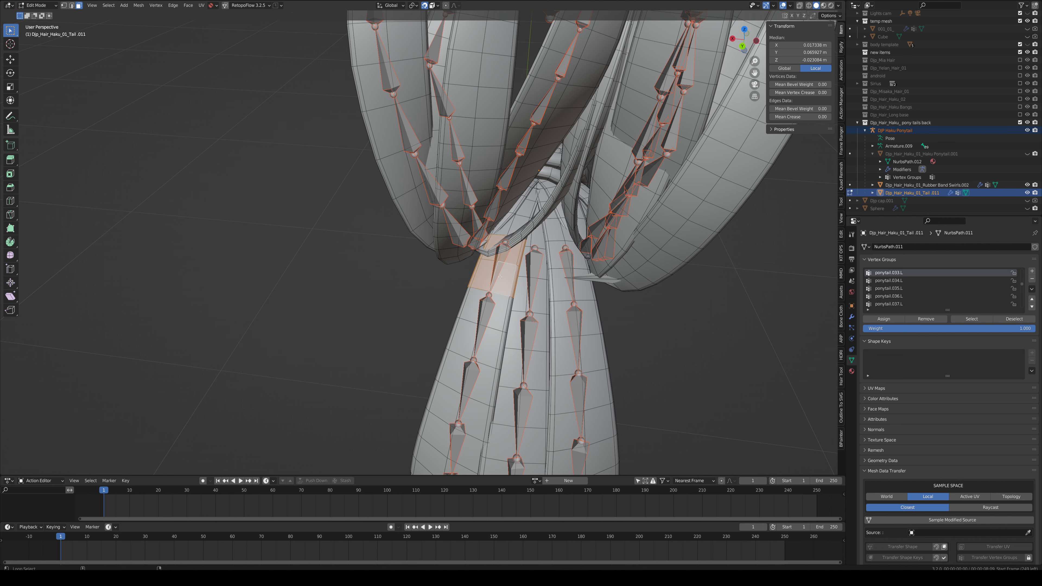
{"action": "key", "text": "Tab"}
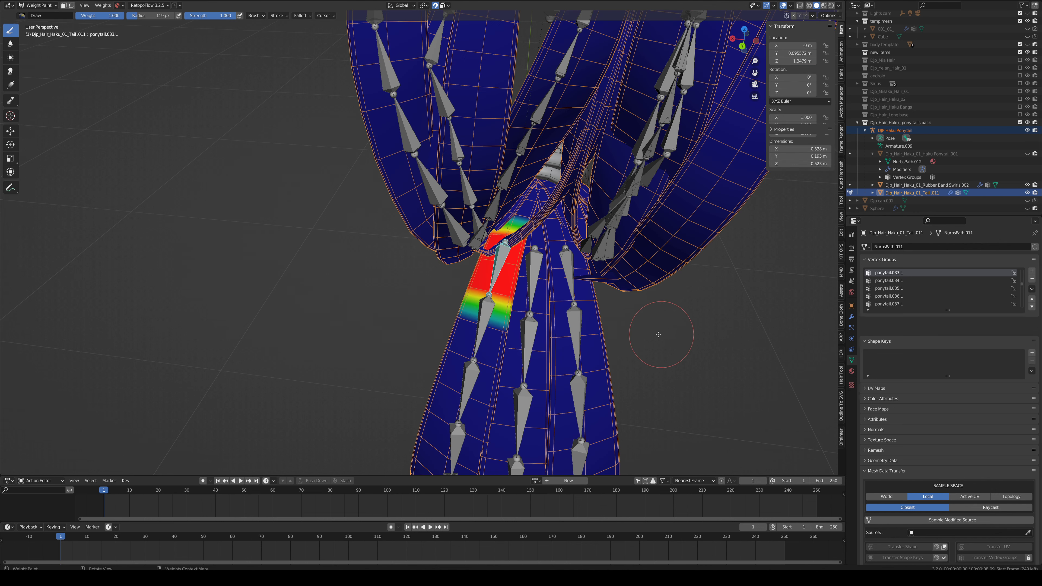
Step: Smooth the ponytail.033.L weights three times and mirror them to ponytail.033.R
{"action": "key", "text": "q"}
{"action": "left_click", "coordinate": [572, 315]}
{"action": "key", "text": "q"}
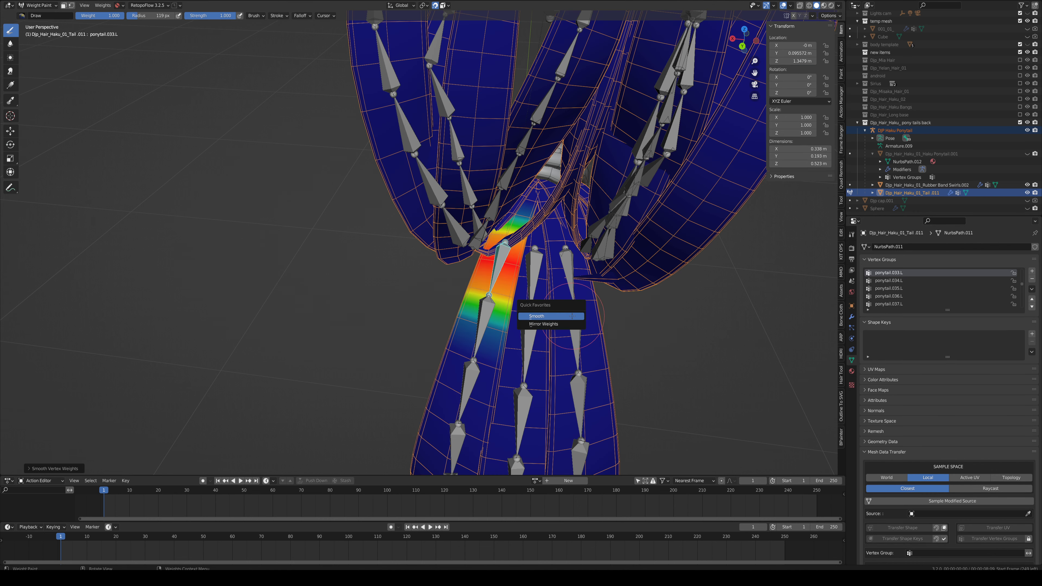
{"action": "left_click", "coordinate": [571, 315]}
{"action": "key", "text": "q"}
{"action": "left_click", "coordinate": [572, 315]}
{"action": "key", "text": "q"}
{"action": "left_click", "coordinate": [563, 324]}
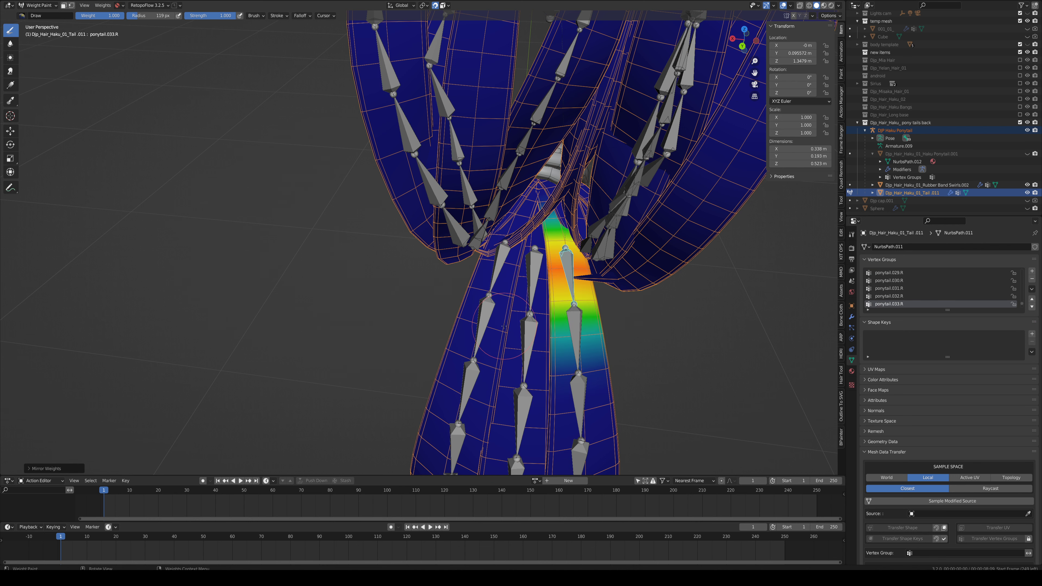
Step: Assign the two face loops around the ponytail.034.L bone to its vertex group at weight 1.000 and mirror the weights to ponytail.034.R
{"action": "key", "text": "Tab"}
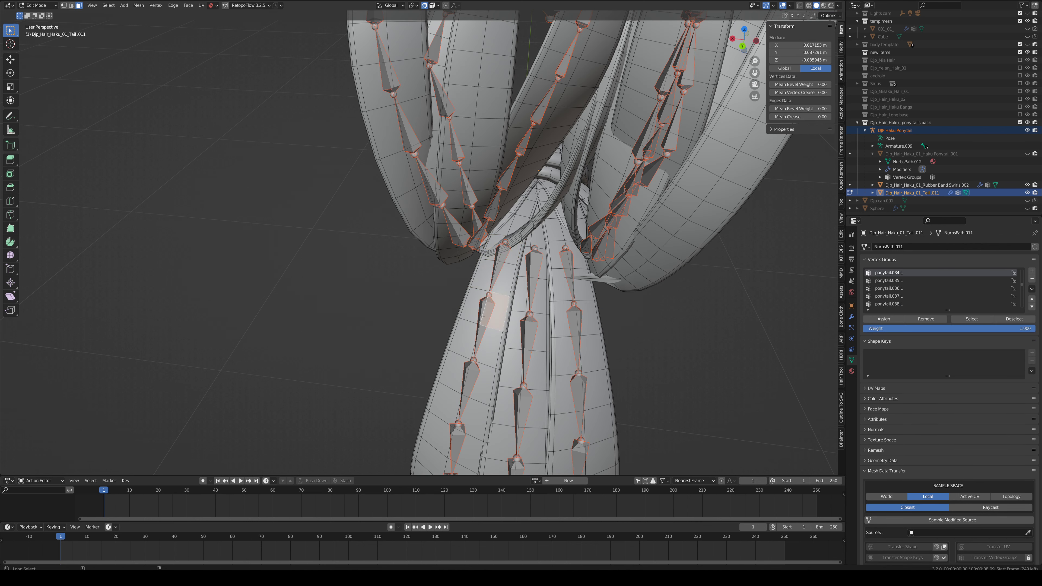
{"action": "key", "text": "alt+a"}
{"action": "left_click", "coordinate": [482, 316], "text": "alt"}
{"action": "left_click", "coordinate": [480, 341], "text": "alt+shift"}
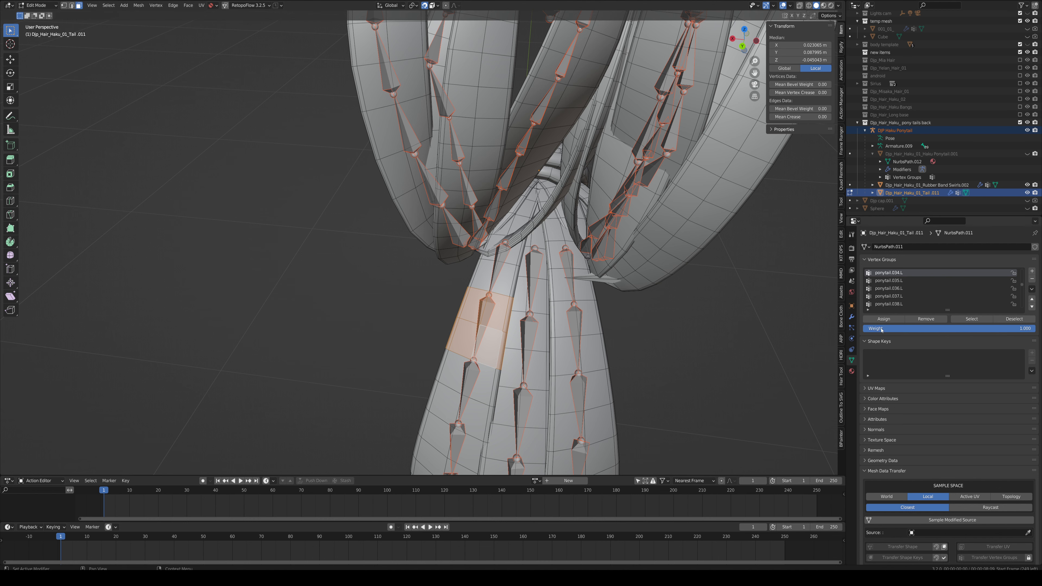
{"action": "key", "text": "Tab"}
{"action": "key", "text": "q"}
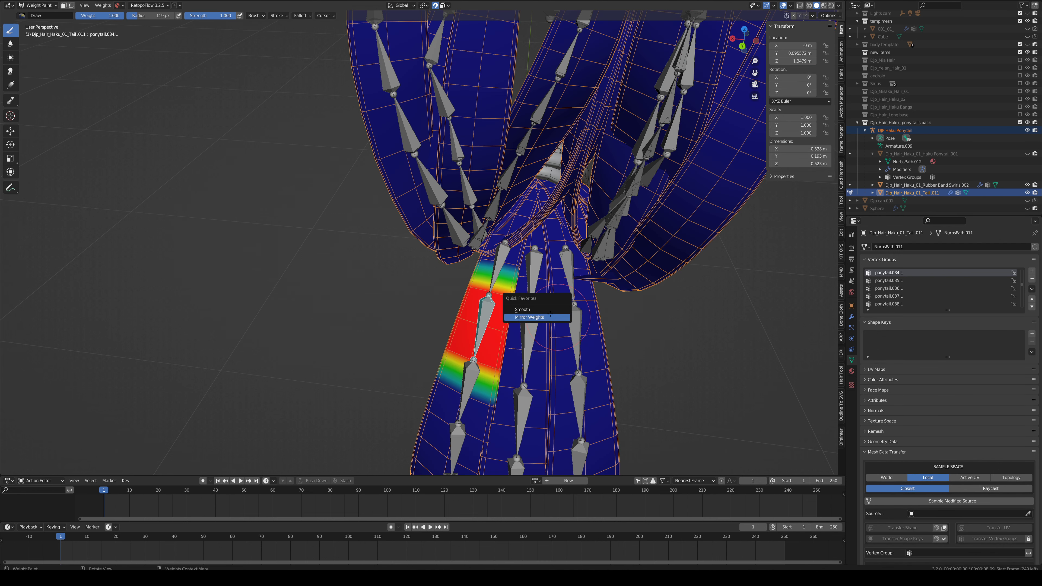
{"action": "left_click", "coordinate": [550, 314]}
Step: Smooth the ponytail.034.R weights three times and mirror them back to ponytail.034.L
{"action": "key", "text": "q"}
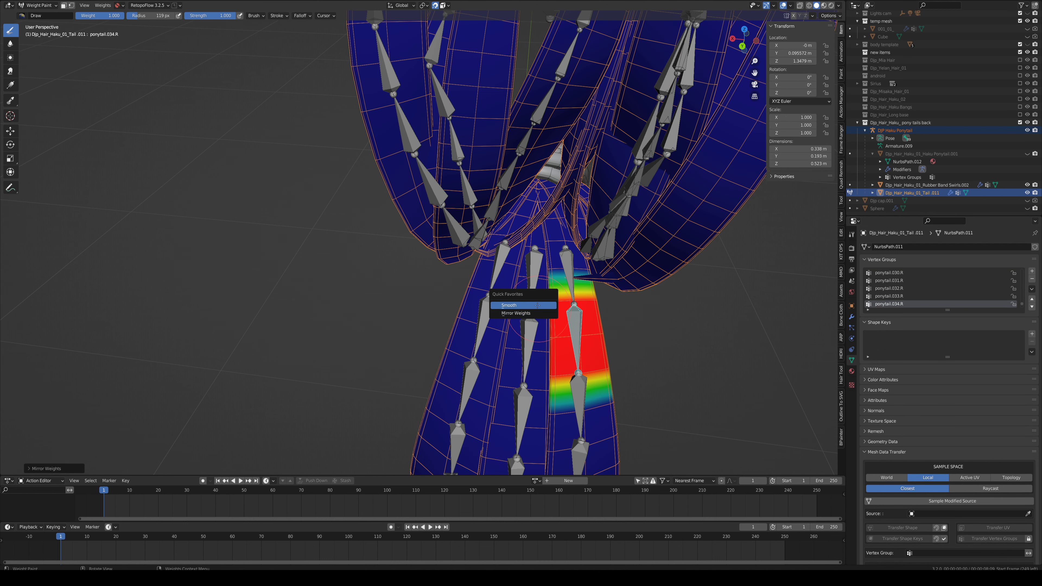
{"action": "left_click", "coordinate": [541, 306]}
{"action": "key", "text": "q"}
{"action": "left_click", "coordinate": [537, 305]}
{"action": "key", "text": "q"}
{"action": "left_click", "coordinate": [537, 305]}
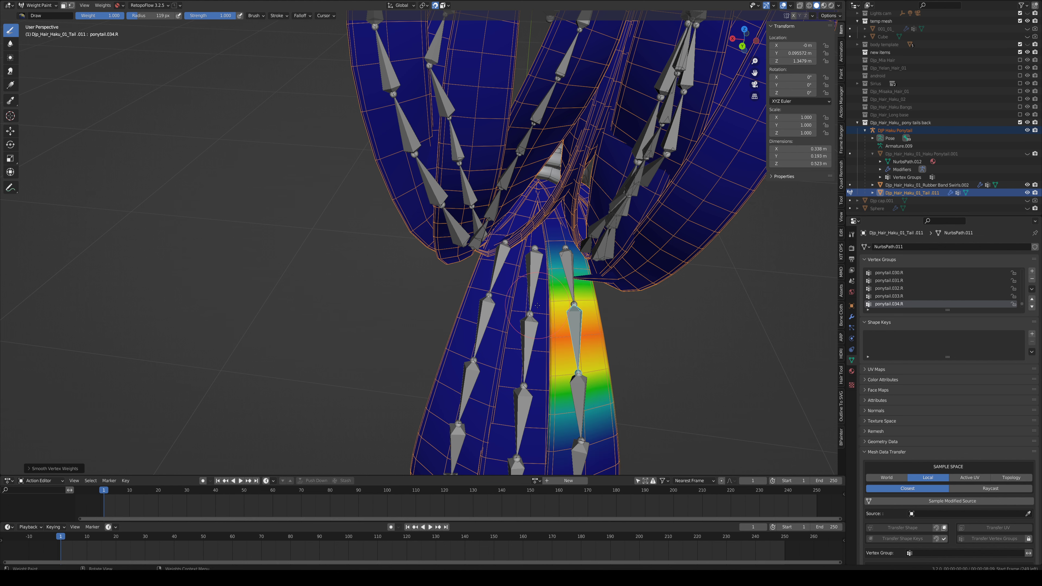
{"action": "key", "text": "q"}
{"action": "left_click", "coordinate": [528, 314]}
Step: Make ponytail.035.L active and assign the two face loops around that bone to its vertex group at weight 1.000
{"action": "middle_click_drag", "start_coordinate": [511, 387], "coordinate": [555, 284], "text": "shift"}
{"action": "left_click", "coordinate": [514, 274], "text": "ctrl"}
{"action": "key", "text": "Tab"}
{"action": "left_click", "coordinate": [511, 275]}
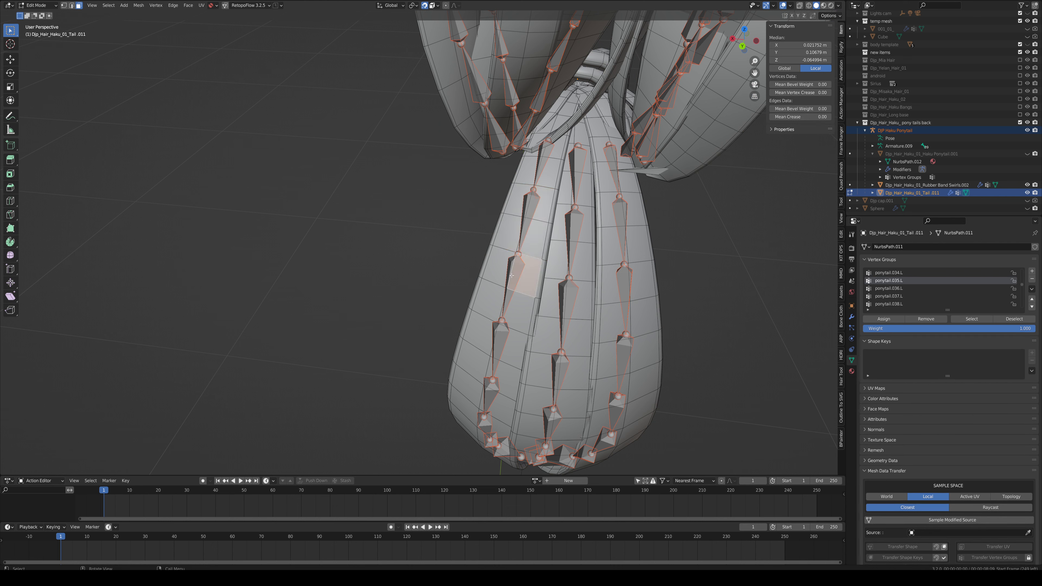
{"action": "key", "text": "alt+a"}
{"action": "left_click", "coordinate": [511, 276], "text": "alt"}
{"action": "left_click", "coordinate": [506, 305], "text": "alt+shift"}
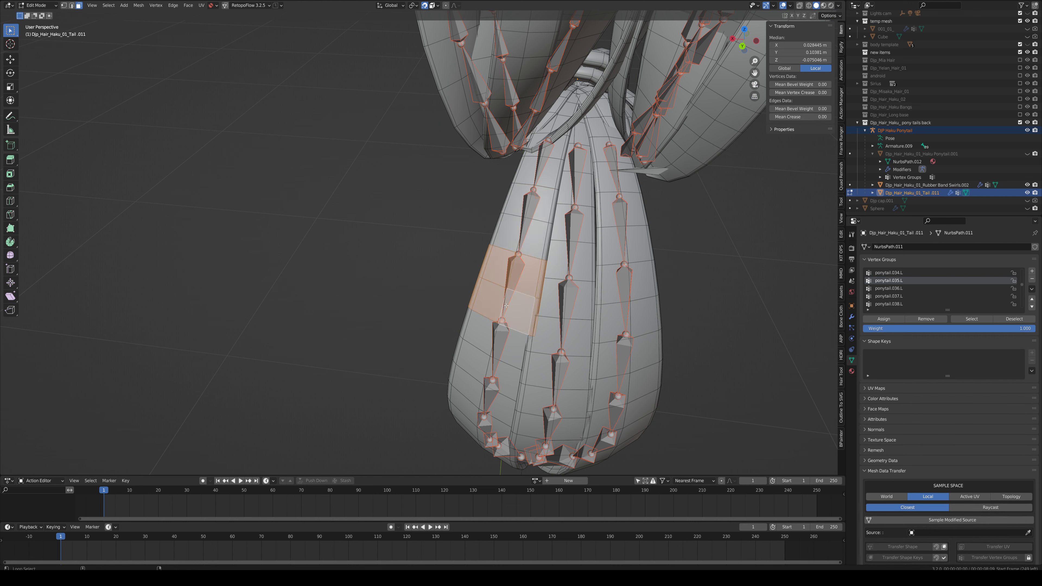
{"action": "left_click", "coordinate": [883, 319]}
{"action": "key", "text": "Tab"}
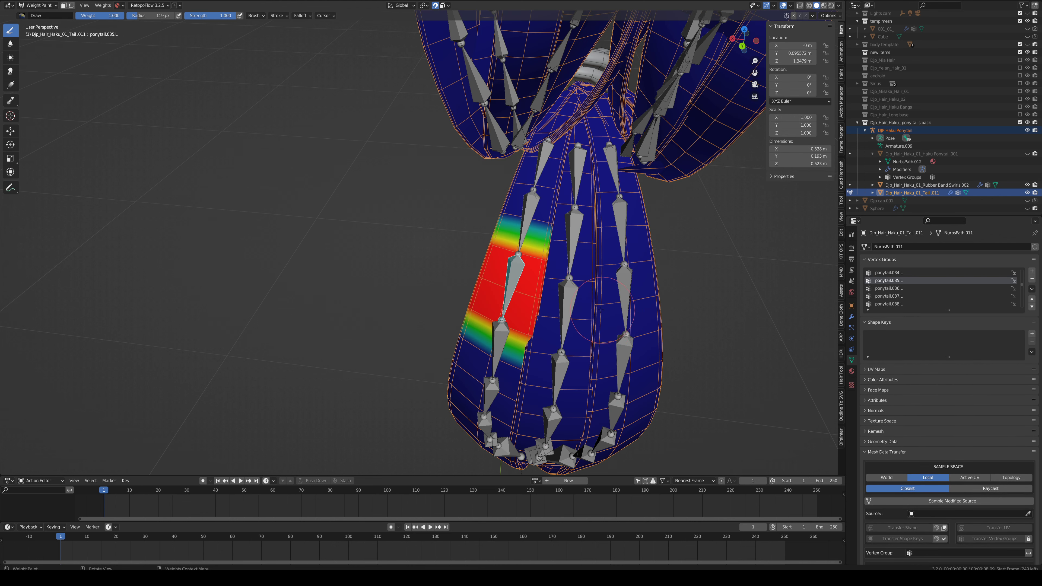
Step: Smooth the ponytail.035.L weights repeatedly
{"action": "key", "text": "q"}
{"action": "left_click", "coordinate": [583, 302]}
{"action": "key", "text": "q"}
{"action": "left_click", "coordinate": [583, 303]}
{"action": "key", "text": "q"}
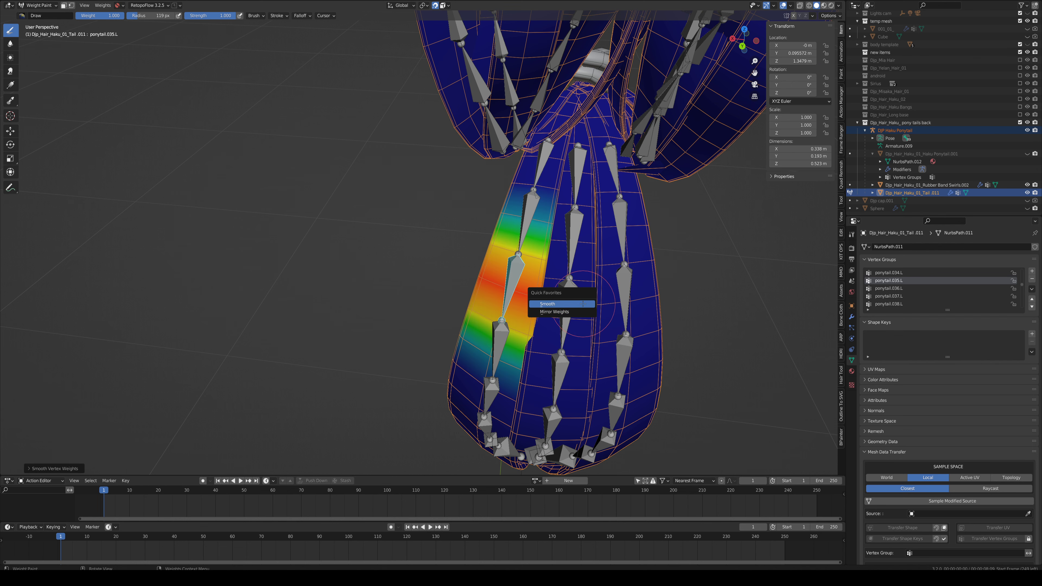
Step: Smooth the ponytail.035.L vertex weights once more and mirror them to the opposite side
{"action": "left_click", "coordinate": [582, 303]}
{"action": "key", "text": "q"}
{"action": "left_click", "coordinate": [550, 311]}
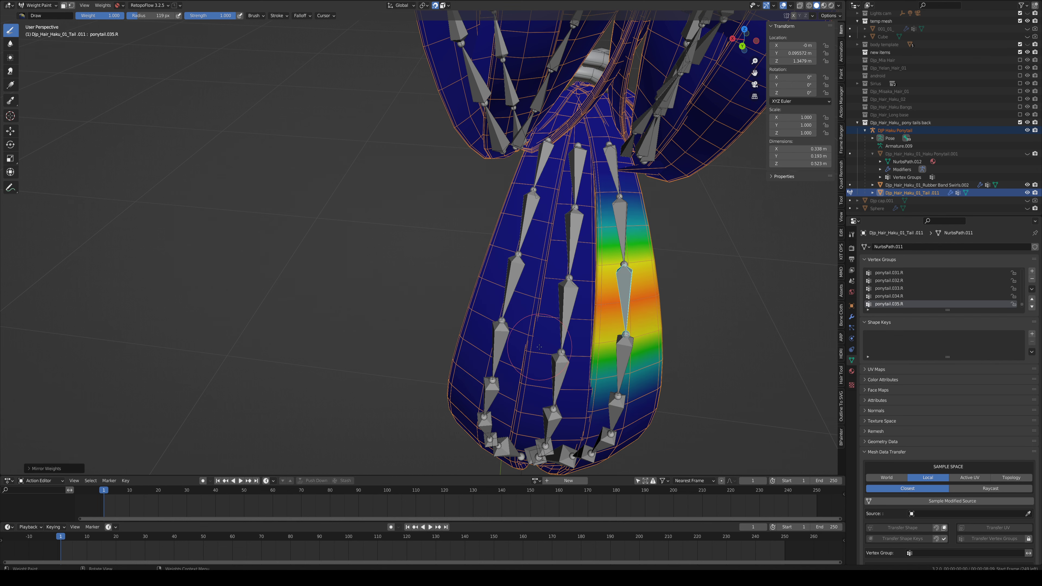
Step: Assign the tail faces around the ponytail.036.L bone to its vertex group at weight 1.000
{"action": "middle_click_drag", "start_coordinate": [518, 300], "coordinate": [518, 287]}
{"action": "scroll", "coordinate": [519, 296], "scroll_direction": "up", "scroll_amount": 2}
{"action": "left_click", "coordinate": [519, 296], "text": "ctrl"}
{"action": "key", "text": "Tab"}
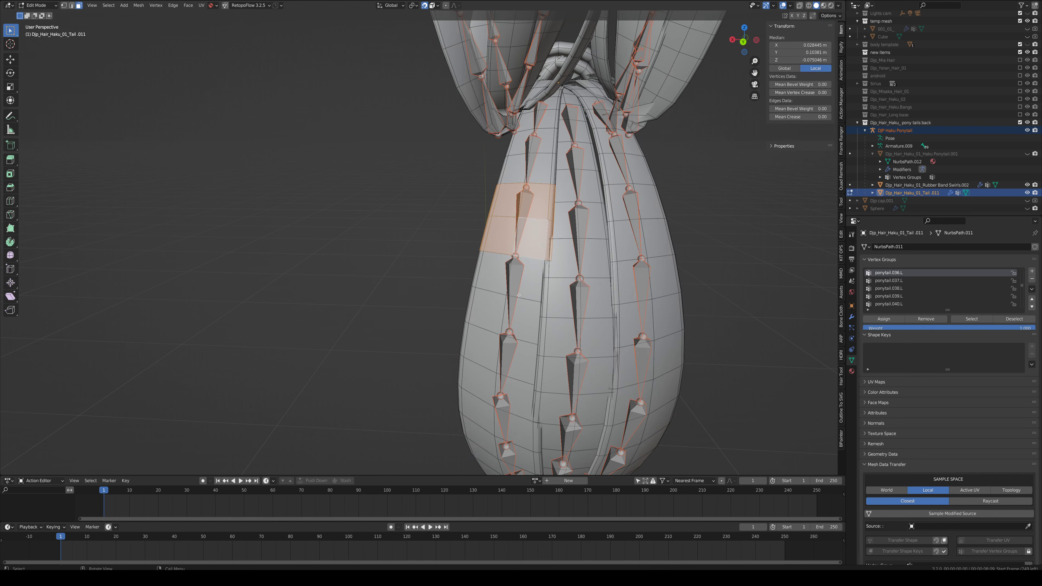
{"action": "left_click", "coordinate": [513, 287]}
{"action": "left_click", "coordinate": [486, 311], "text": "ctrl+shift"}
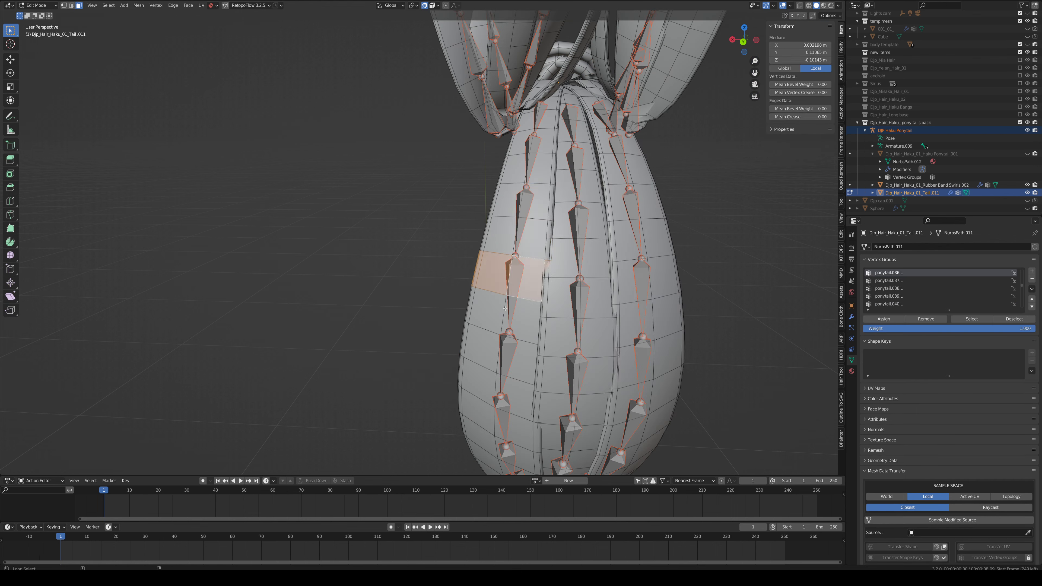
{"action": "key", "text": "Tab"}
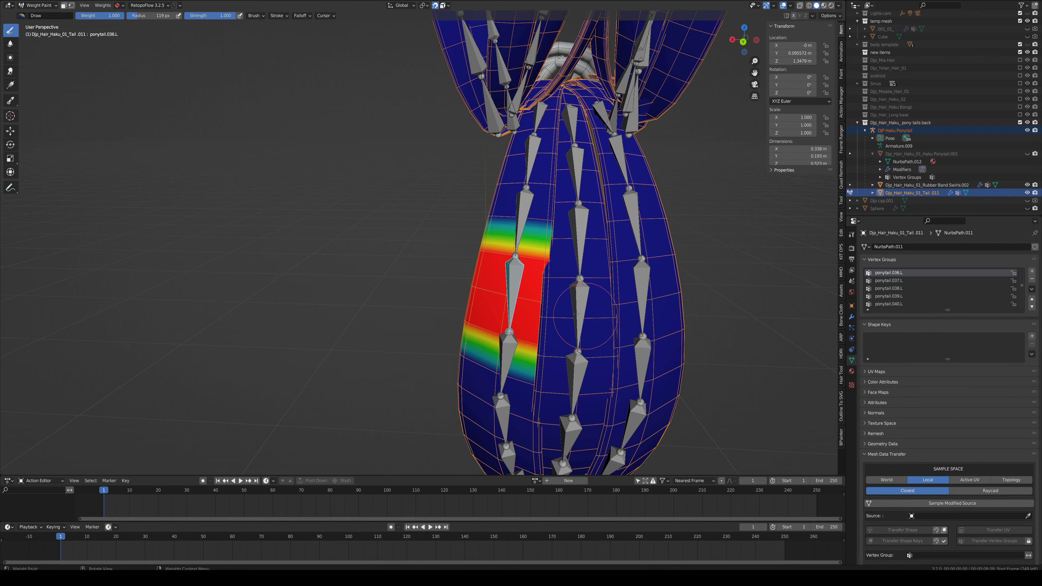
Step: Smooth the ponytail.036.L vertex weights twice and mirror them to ponytail.036.R
{"action": "key", "text": "q"}
{"action": "left_click", "coordinate": [549, 304]}
{"action": "key", "text": "q"}
{"action": "left_click", "coordinate": [549, 303]}
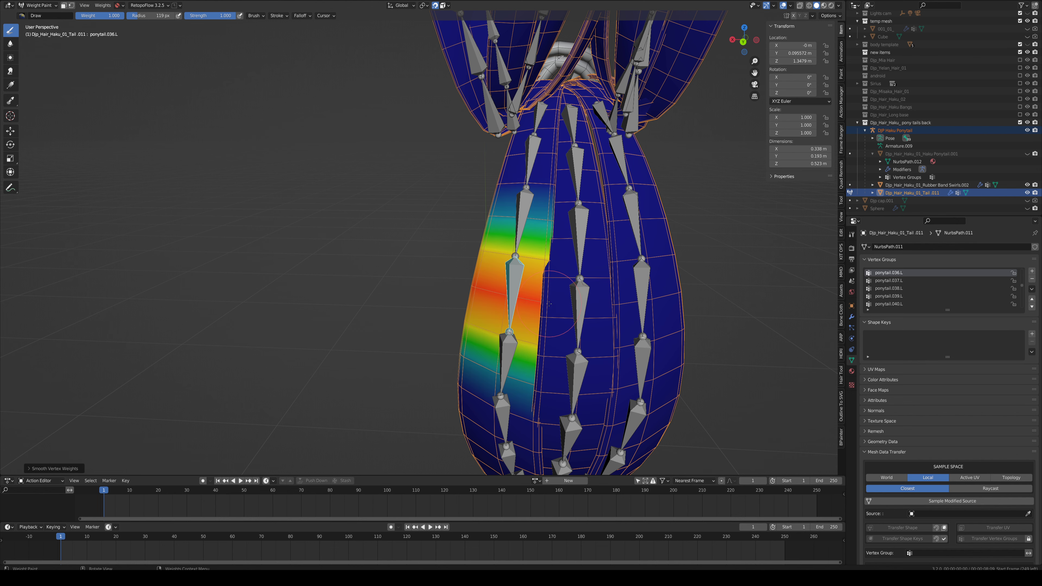
{"action": "key", "text": "q"}
{"action": "left_click", "coordinate": [542, 311]}
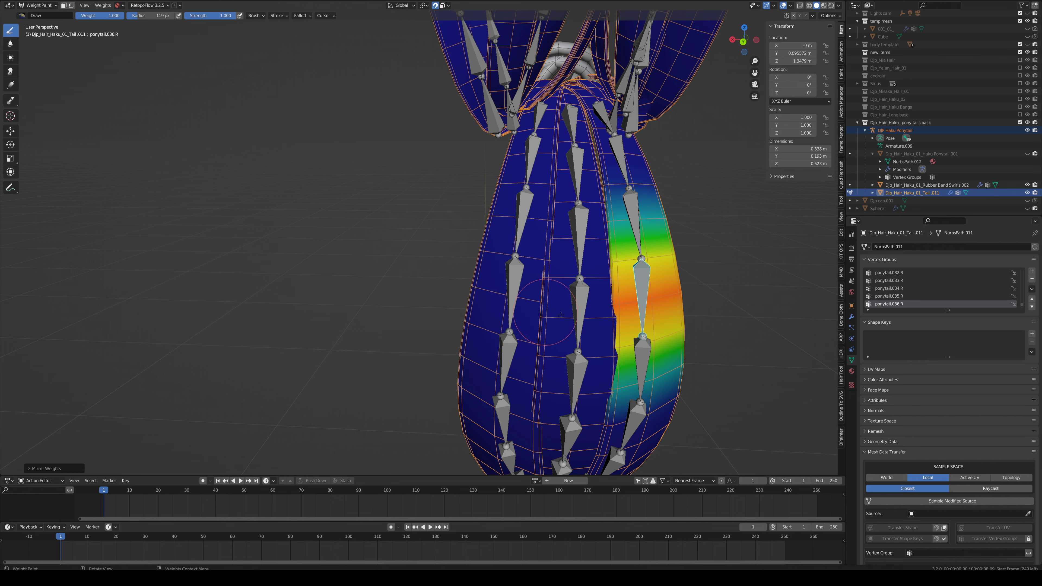
Step: Assign the two face rows around the ponytail.037.L bone to its vertex group at weight 1.000
{"action": "scroll", "coordinate": [497, 272], "scroll_direction": "down", "scroll_amount": 5, "text": "shift"}
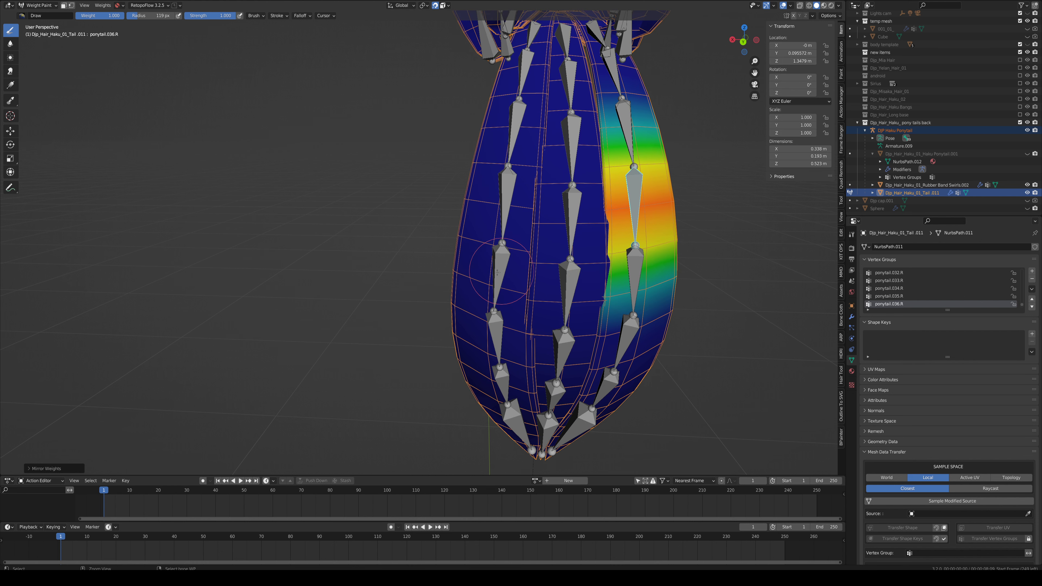
{"action": "key", "text": "Tab"}
{"action": "left_click", "coordinate": [496, 269]}
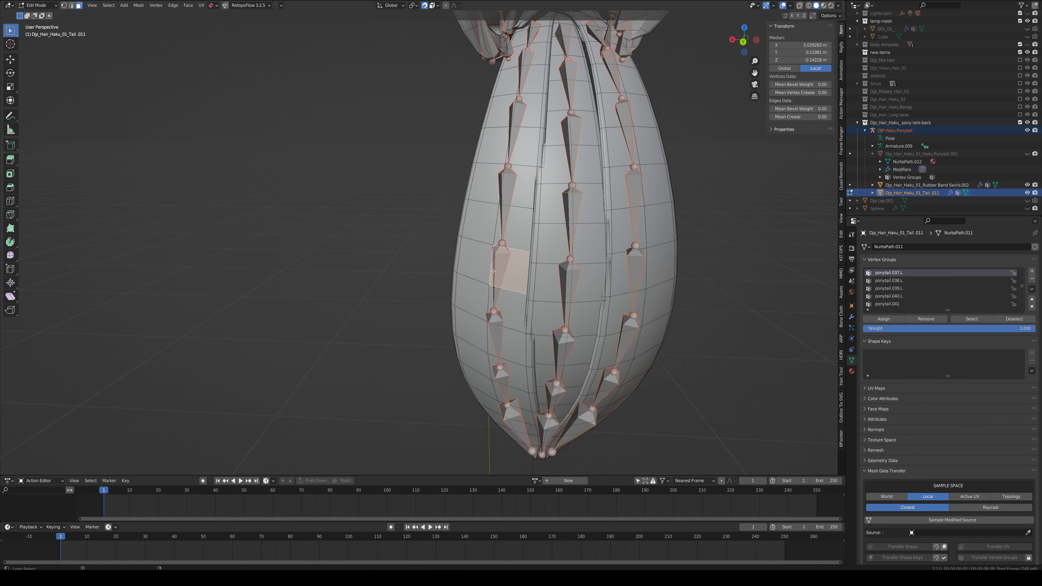
{"action": "left_click", "coordinate": [473, 271], "text": "shift"}
{"action": "left_click", "coordinate": [499, 305], "text": "shift"}
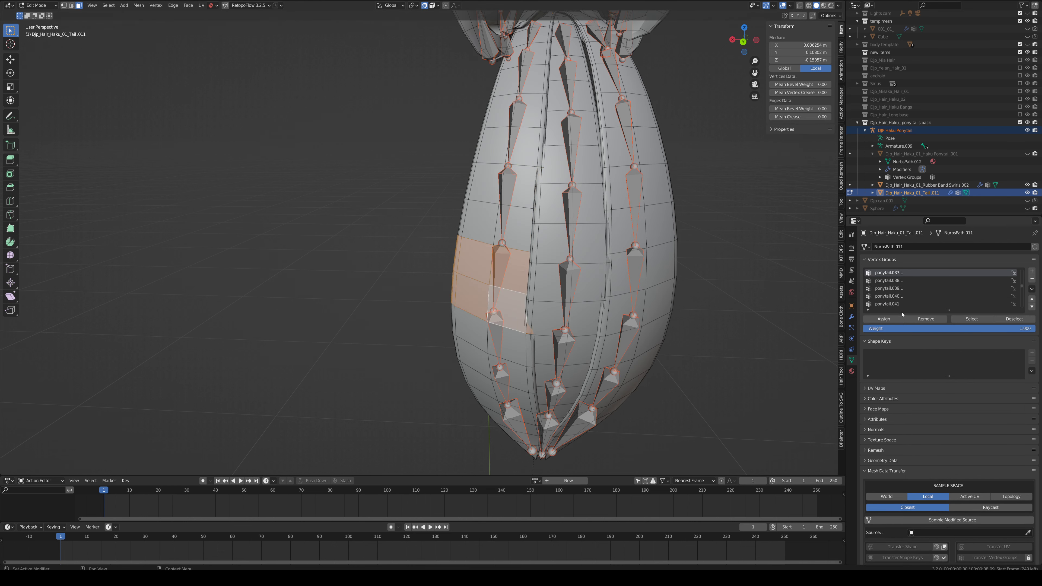
{"action": "key", "text": "Tab"}
Step: Smooth the ponytail.037.L vertex weights three times and mirror them to ponytail.037.R
{"action": "key", "text": "q"}
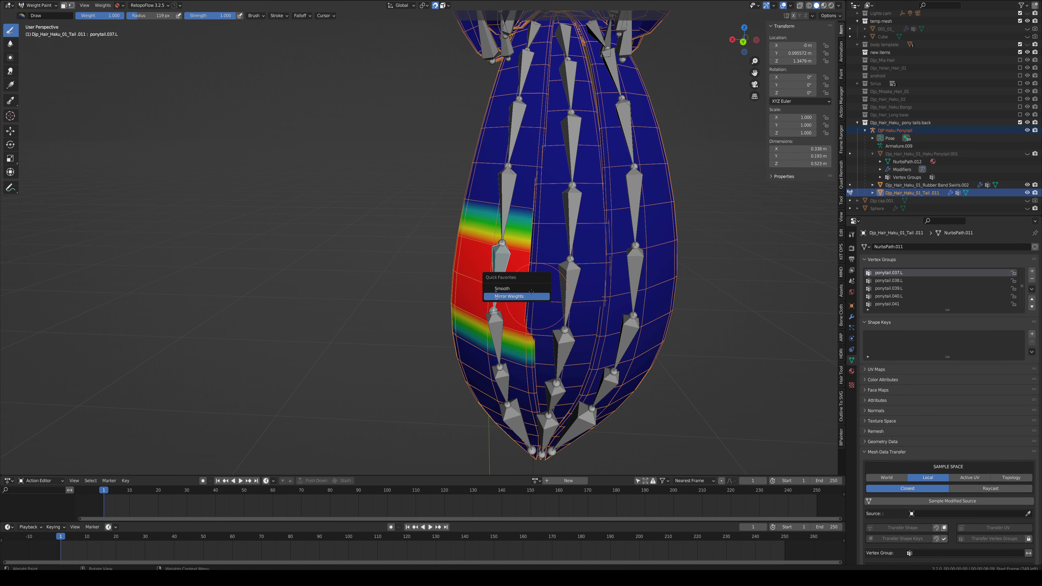
{"action": "left_click", "coordinate": [523, 288]}
{"action": "key", "text": "q"}
{"action": "left_click", "coordinate": [524, 288]}
{"action": "key", "text": "q"}
{"action": "left_click", "coordinate": [524, 288]}
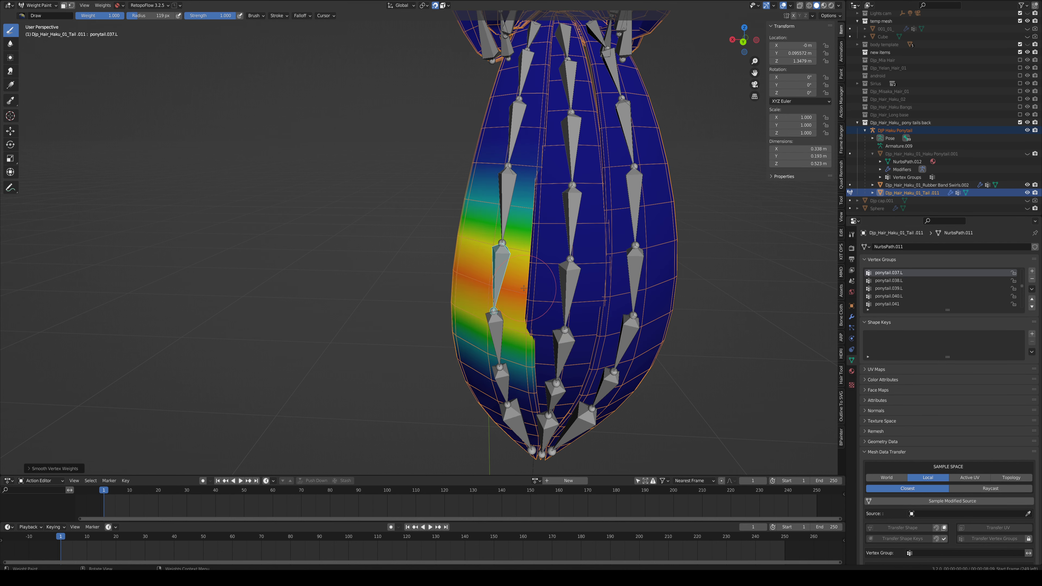
{"action": "key", "text": "q"}
{"action": "left_click", "coordinate": [524, 296]}
Step: Reselect the ponytail.037.L bone, smooth its weights once more and mirror them again to the opposite side
{"action": "middle_click_drag", "start_coordinate": [524, 314], "coordinate": [493, 243]}
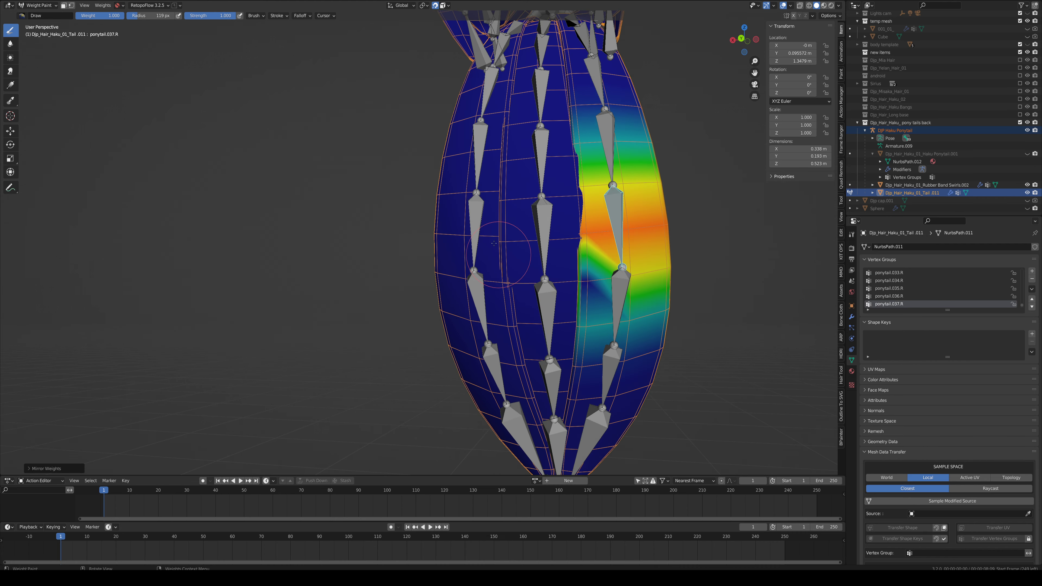
{"action": "left_click", "coordinate": [479, 230], "text": "ctrl"}
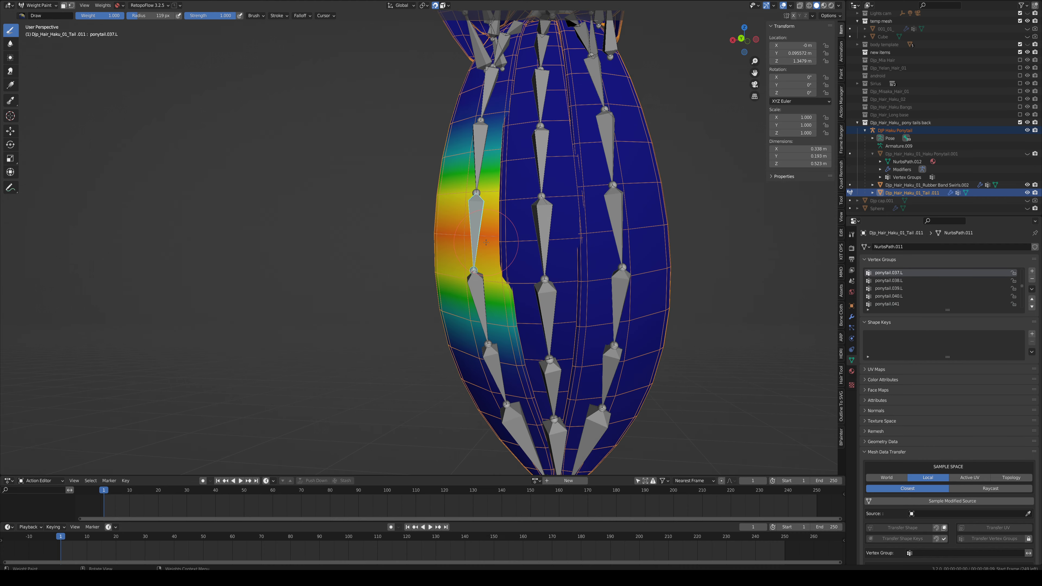
{"action": "key", "text": "q"}
{"action": "left_click", "coordinate": [474, 234]}
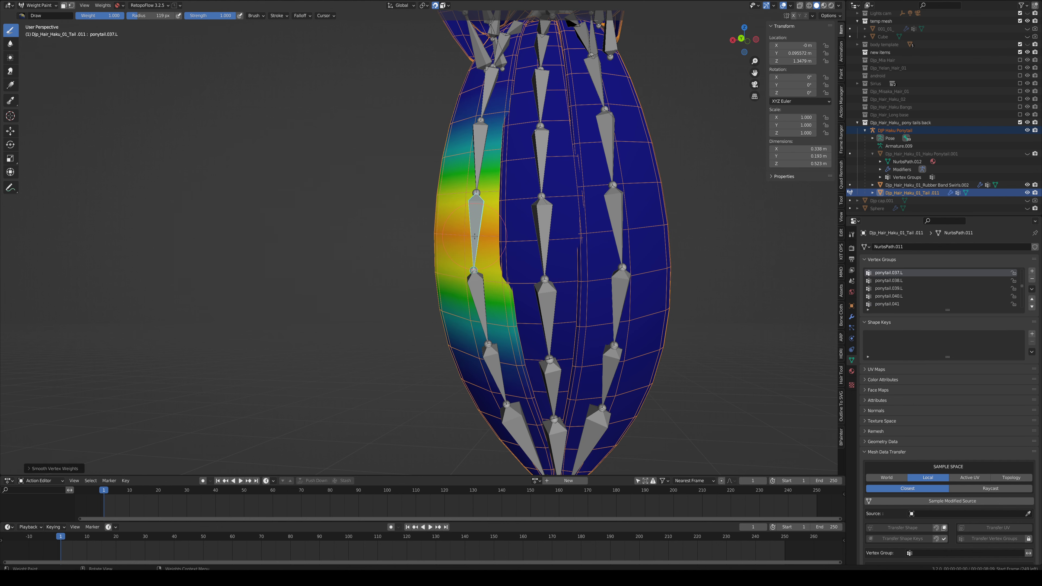
{"action": "key", "text": "q"}
{"action": "left_click", "coordinate": [467, 242]}
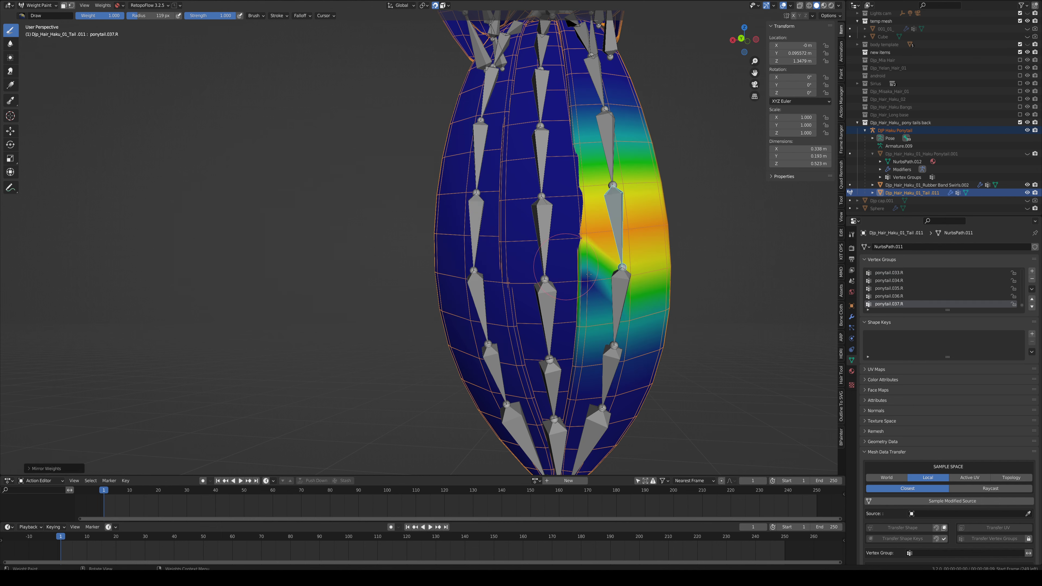
Step: Test-rotate the ponytail.037.L and ponytail.037.R bones to examine the mesh deformation, cancelling each rotation
{"action": "mouse_move", "coordinate": [484, 250]}
{"action": "middle_mouse_down"}
{"action": "mouse_move", "coordinate": [600, 294]}
{"action": "mouse_move", "coordinate": [642, 284]}
{"action": "mouse_move", "coordinate": [558, 283]}
{"action": "middle_mouse_up"}
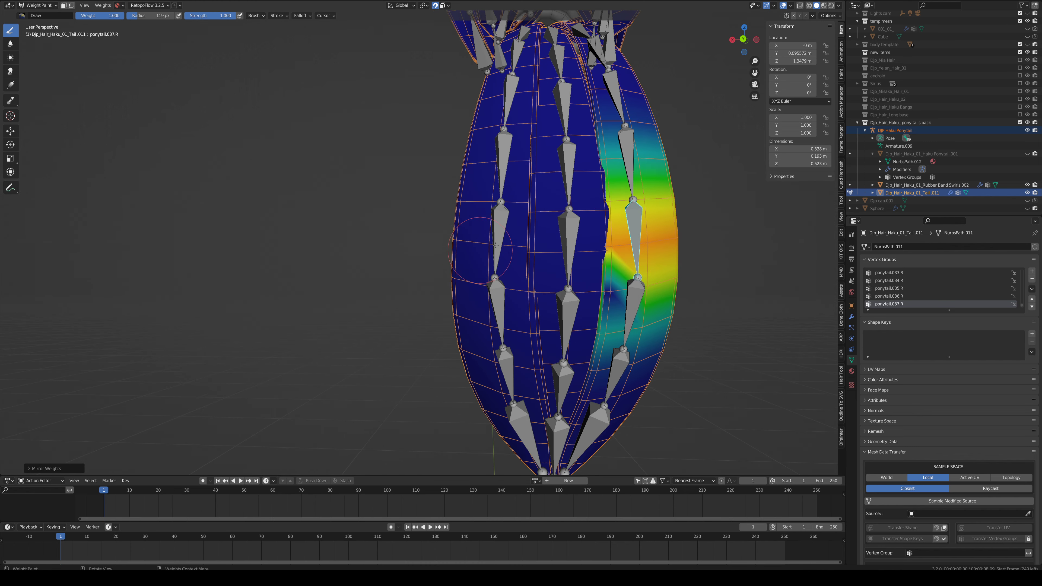
{"action": "left_click", "coordinate": [499, 240], "text": "ctrl"}
{"action": "key", "text": "r"}
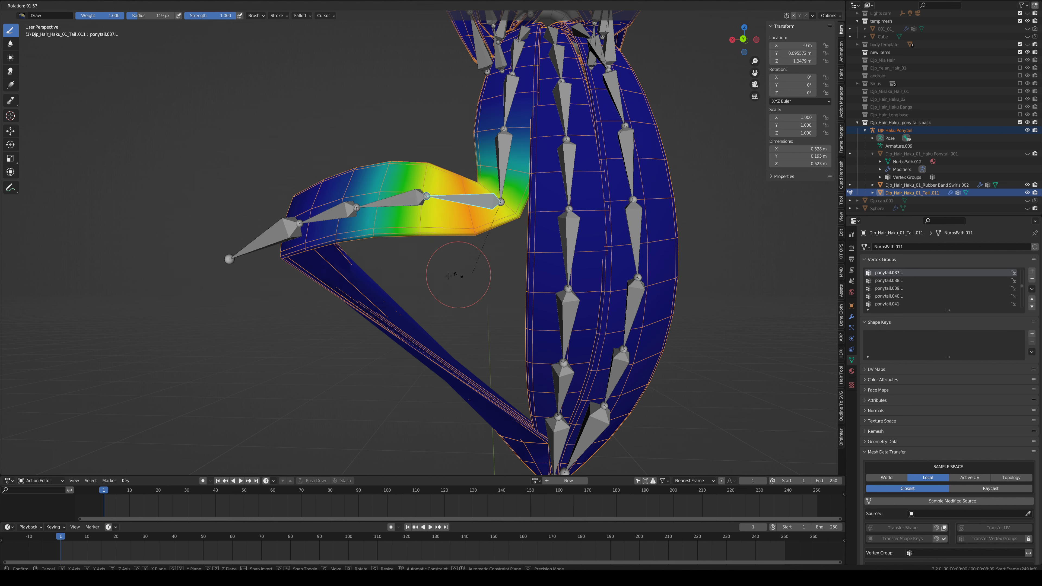
{"action": "right_click", "coordinate": [604, 250]}
{"action": "left_click", "coordinate": [635, 235], "text": "ctrl"}
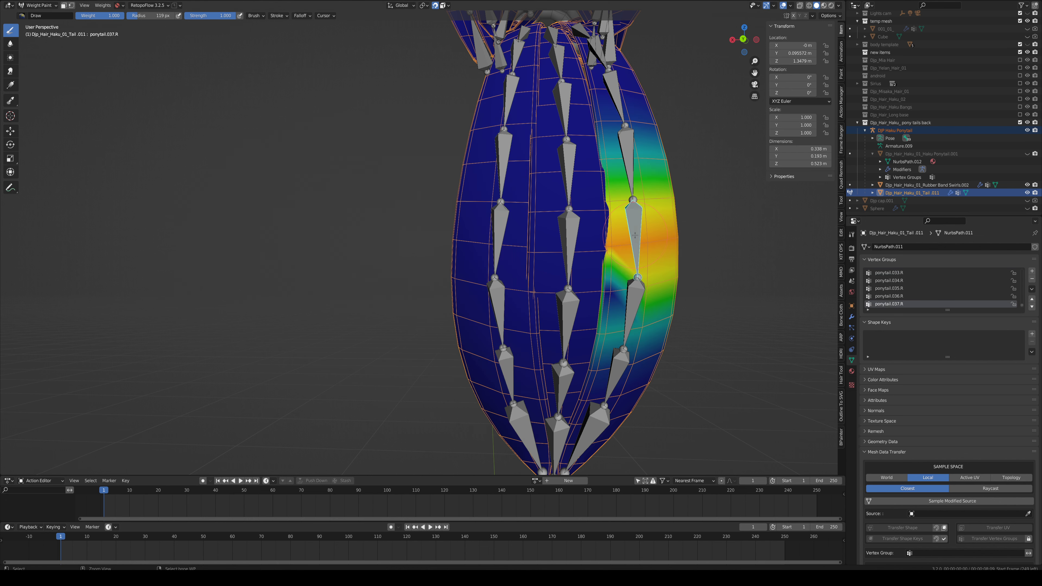
{"action": "key", "text": "r"}
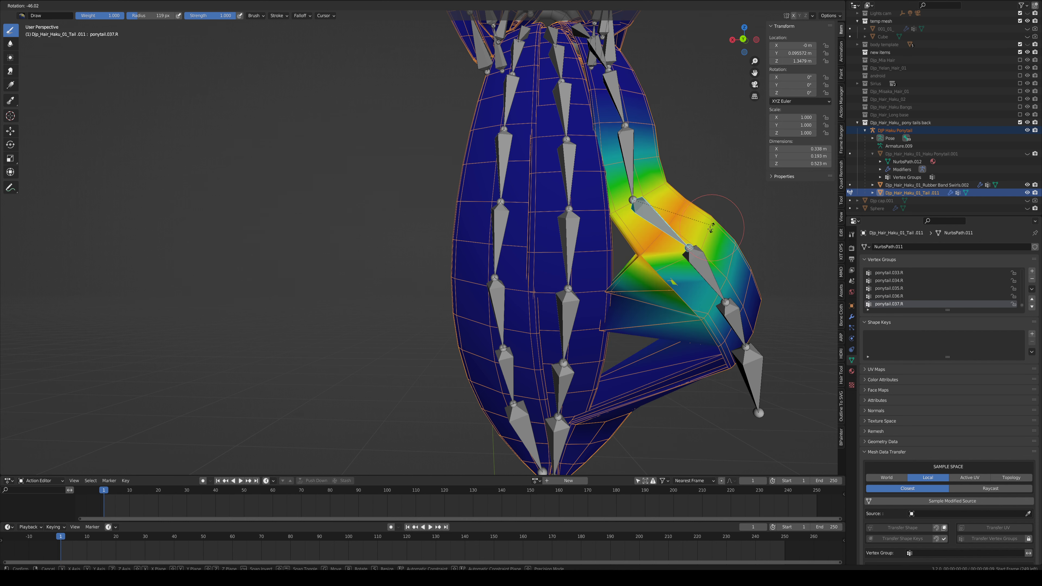
{"action": "right_click", "coordinate": [697, 237]}
Step: Smooth the ponytail.037.R weights, mirror them back to ponytail.037.L and compare the weights of both bones
{"action": "right_click", "coordinate": [653, 242]}
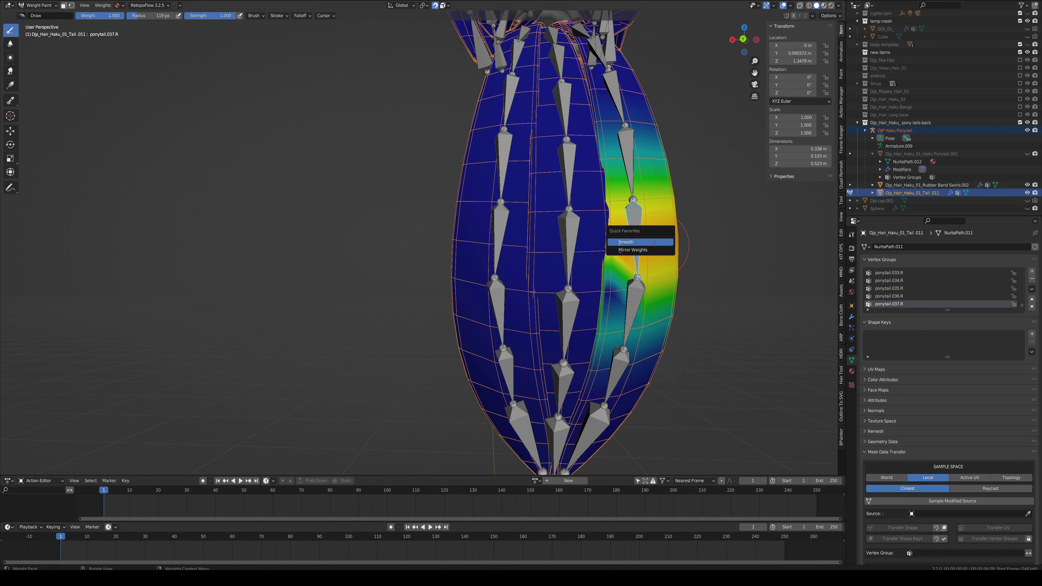
{"action": "left_click", "coordinate": [655, 243]}
{"action": "right_click", "coordinate": [654, 244]}
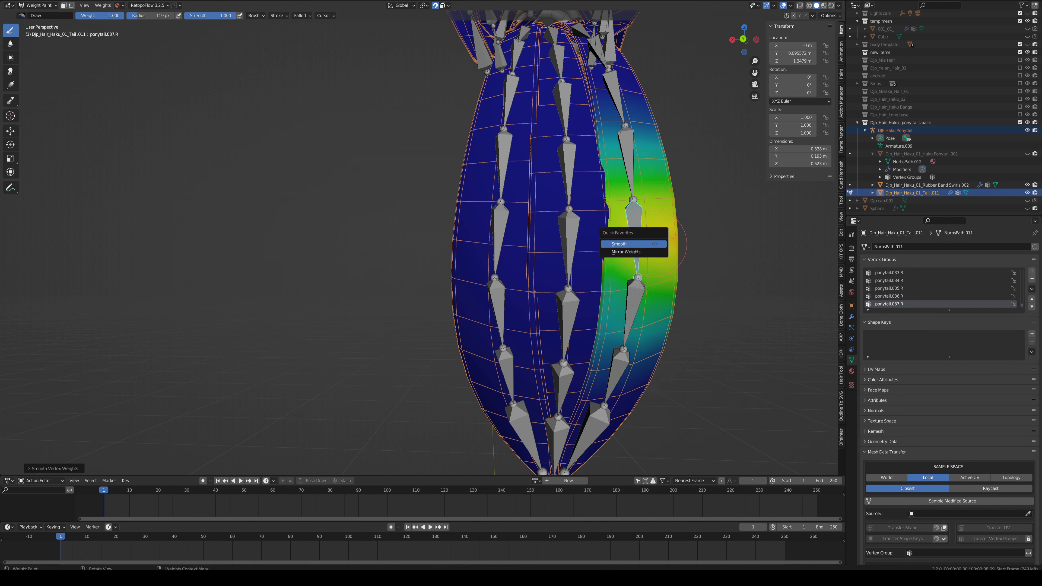
{"action": "left_click", "coordinate": [648, 249]}
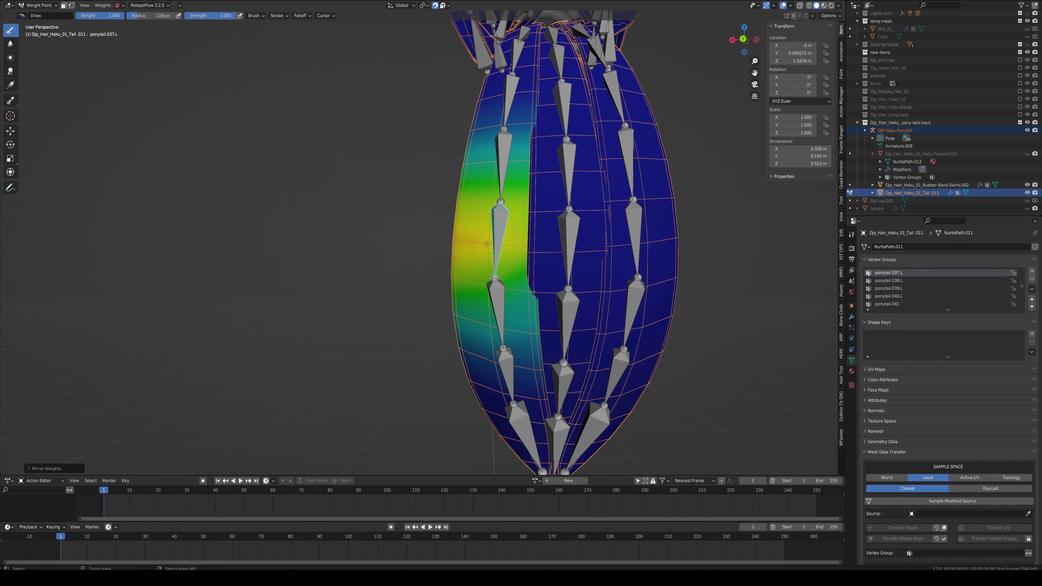
{"action": "left_click", "coordinate": [638, 235], "text": "ctrl"}
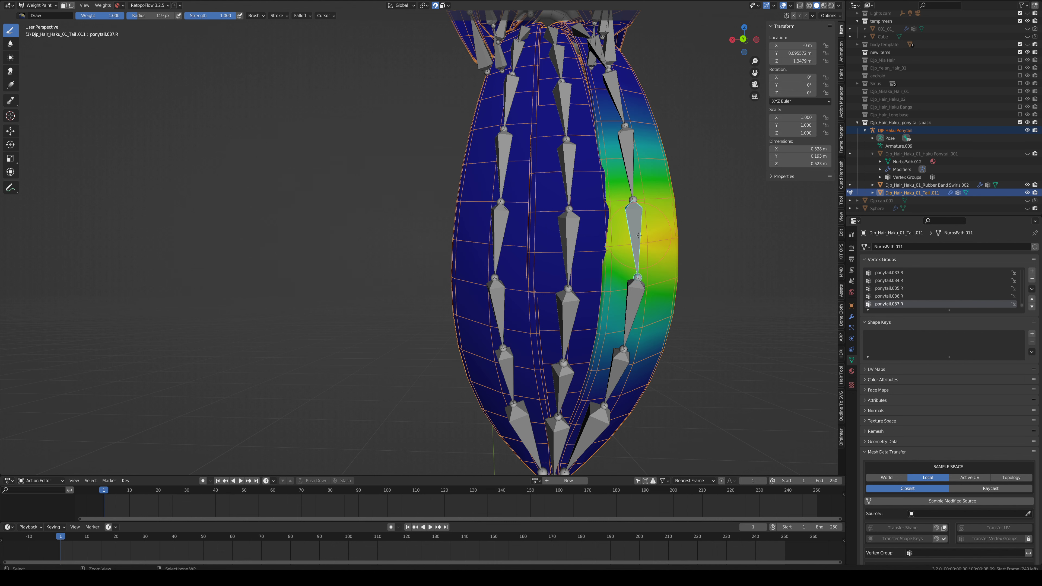
{"action": "left_click", "coordinate": [501, 237], "text": "ctrl"}
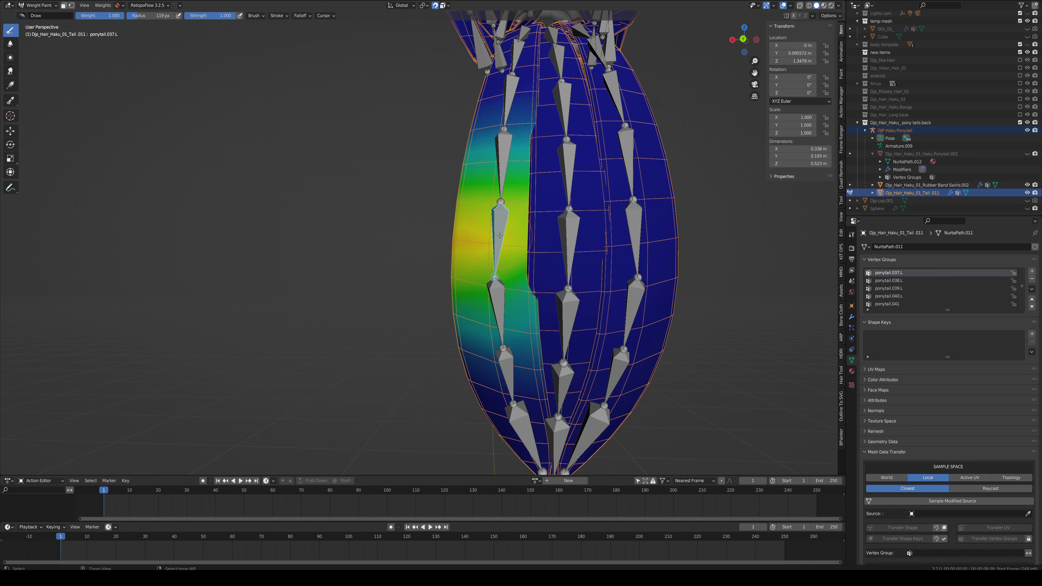
{"action": "left_click", "coordinate": [637, 242], "text": "ctrl"}
Step: Assign the two face rows around the ponytail.038.L bone to its vertex group at weight 1.000
{"action": "left_click", "coordinate": [500, 307], "text": "ctrl"}
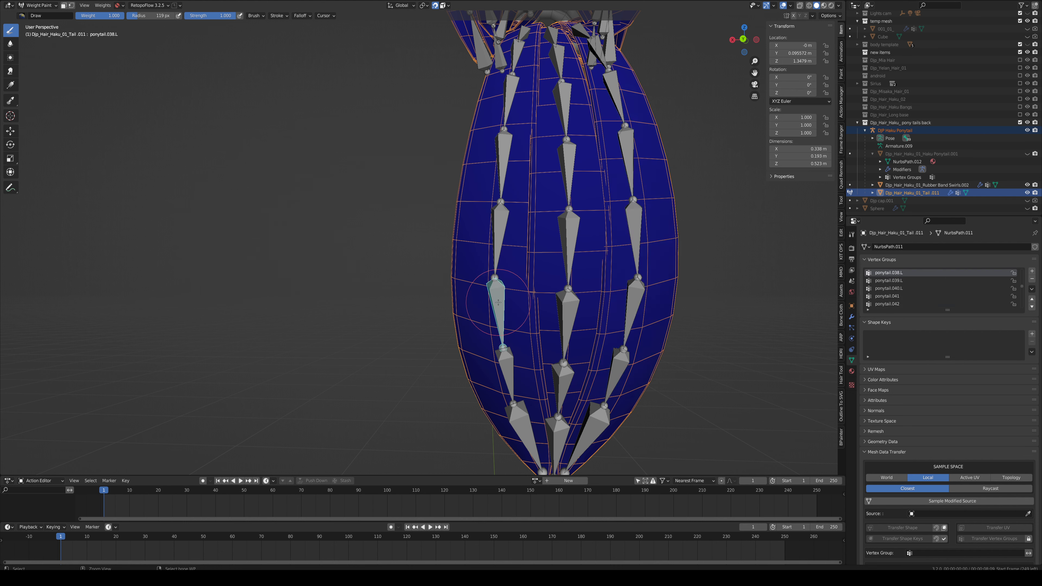
{"action": "key", "text": "Tab"}
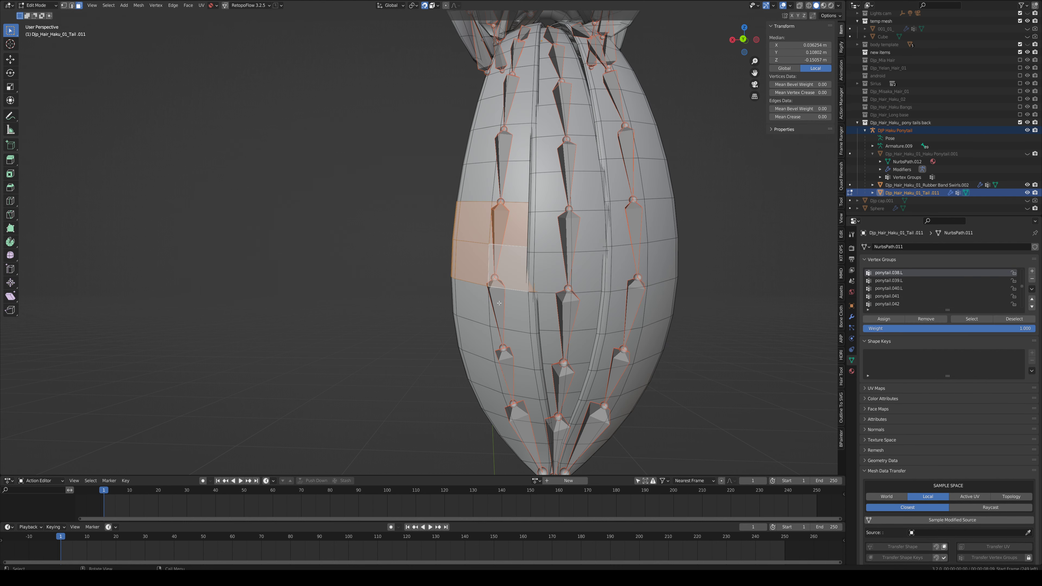
{"action": "left_click", "coordinate": [492, 303]}
{"action": "key", "text": "alt+a"}
{"action": "left_click", "coordinate": [489, 305], "text": "alt"}
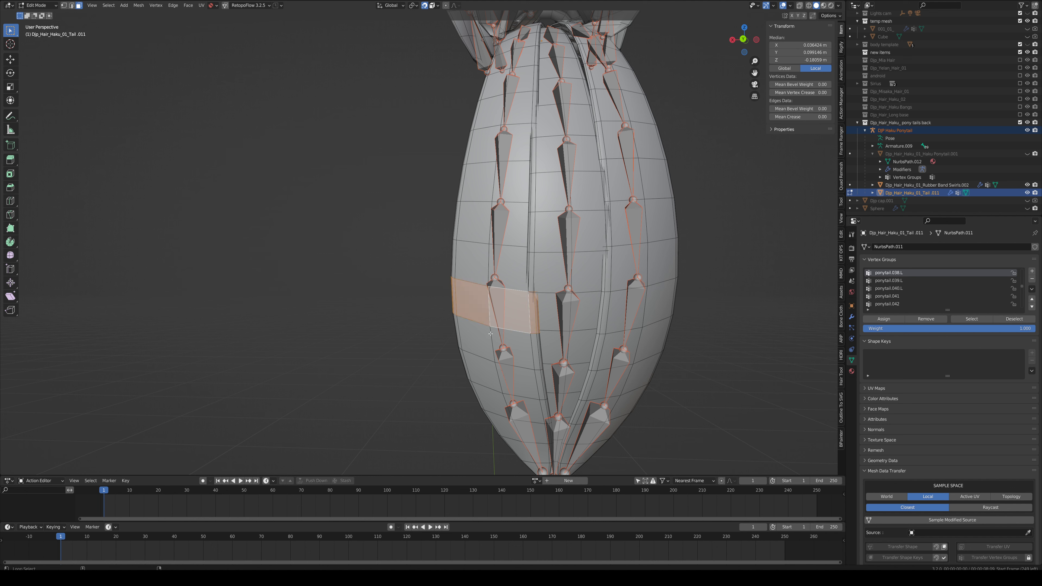
{"action": "left_click", "coordinate": [490, 345], "text": "alt+shift"}
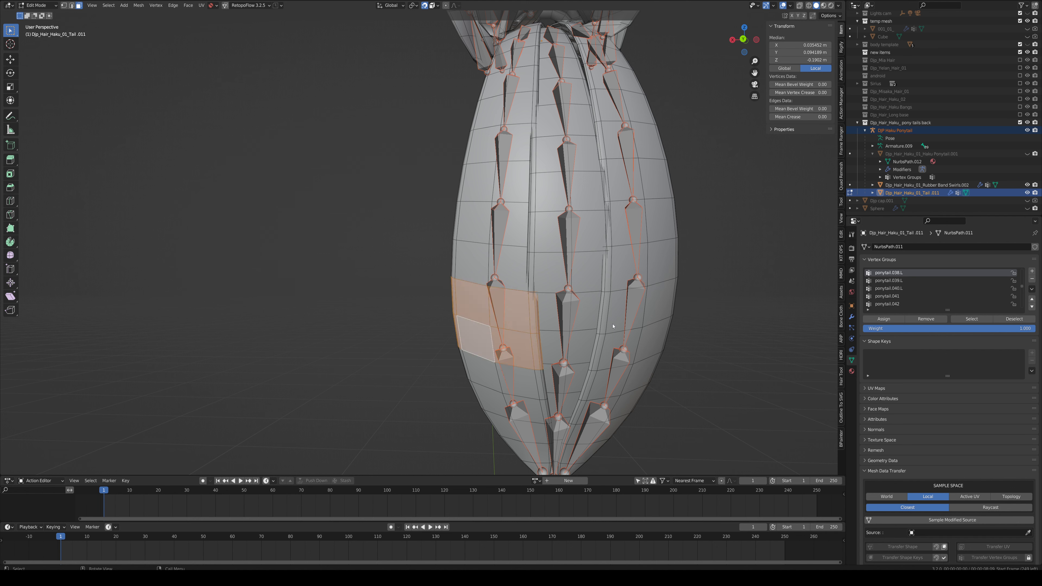
{"action": "key", "text": "Tab"}
Step: Smooth the ponytail.038.L vertex weights five times and mirror them to ponytail.038.R
{"action": "key", "text": "q"}
{"action": "left_click", "coordinate": [594, 315]}
{"action": "key", "text": "q"}
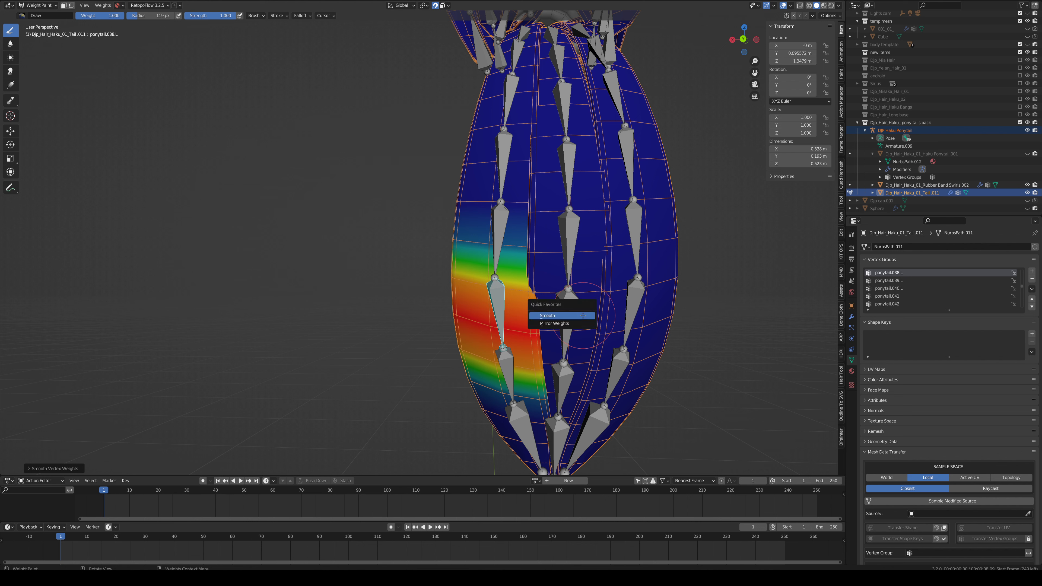
{"action": "left_click", "coordinate": [582, 315]}
{"action": "key", "text": "q"}
{"action": "left_click", "coordinate": [582, 316]}
{"action": "key", "text": "q"}
{"action": "left_click", "coordinate": [582, 315]}
{"action": "key", "text": "q"}
{"action": "left_click", "coordinate": [583, 315]}
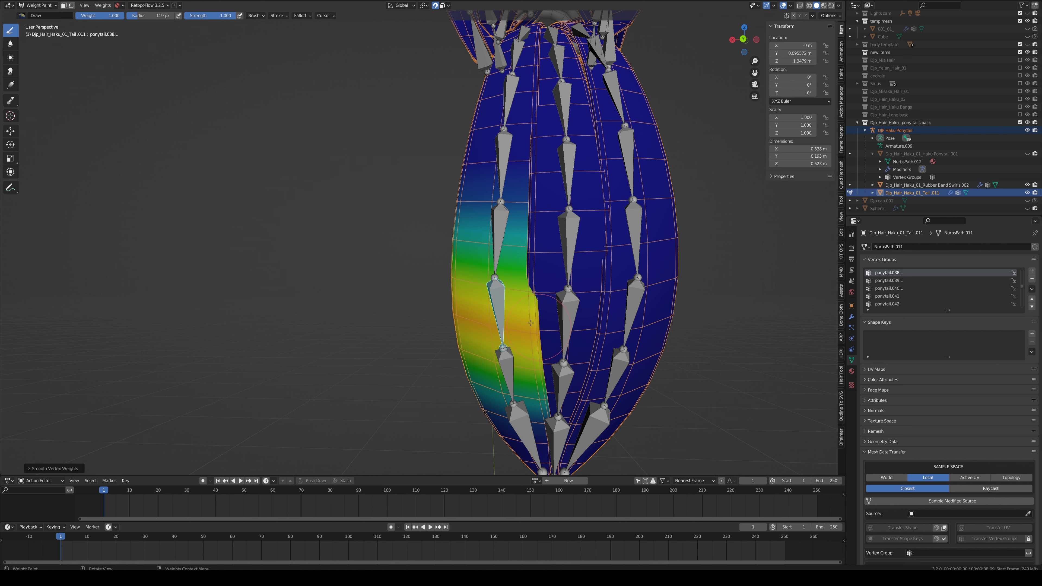
{"action": "key", "text": "q"}
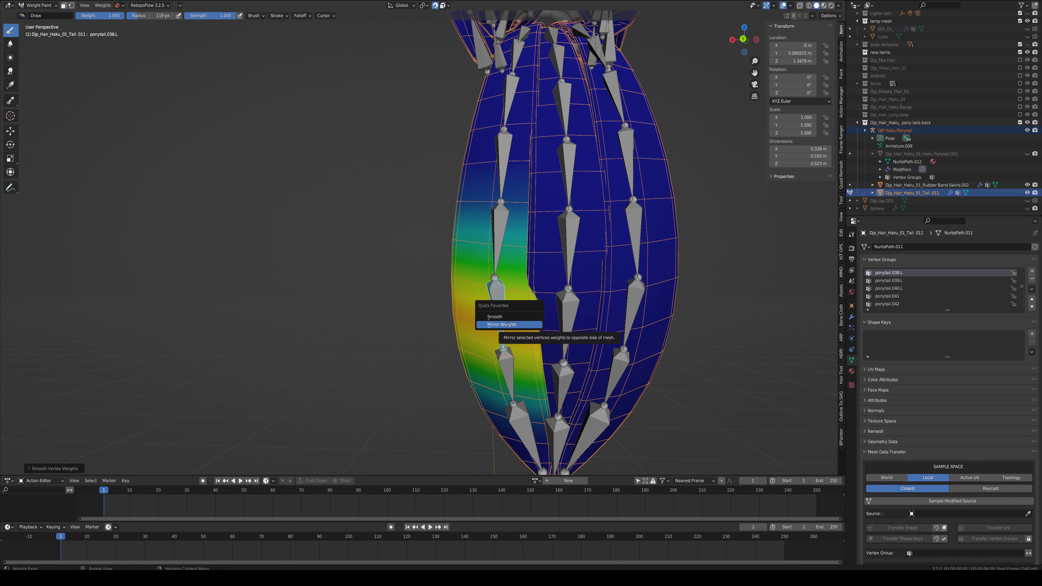
{"action": "left_click", "coordinate": [508, 324]}
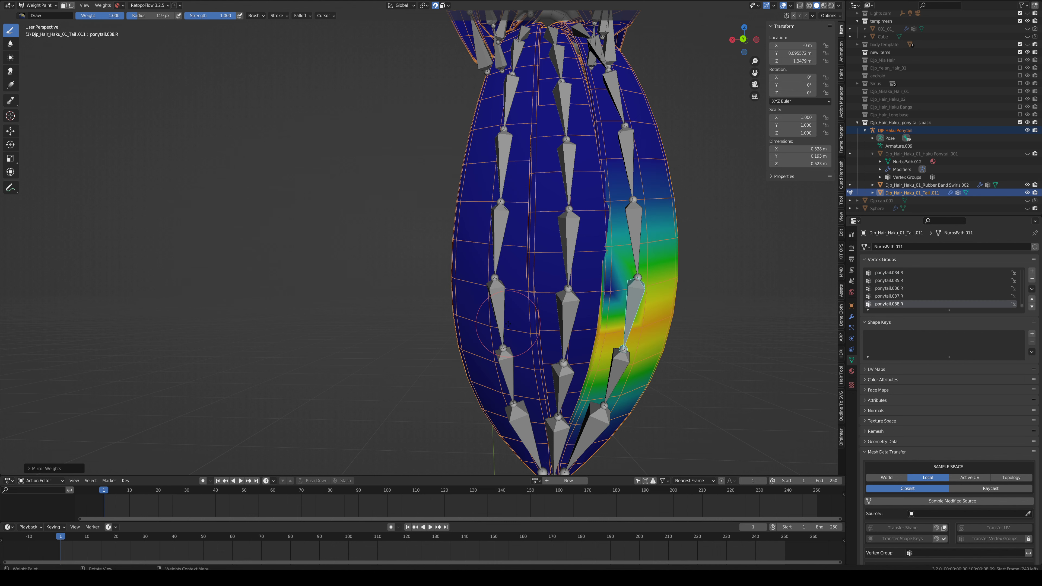
Step: Smooth the ponytail.038.R vertex weights and mirror them back to ponytail.038.L
{"action": "key", "text": "q"}
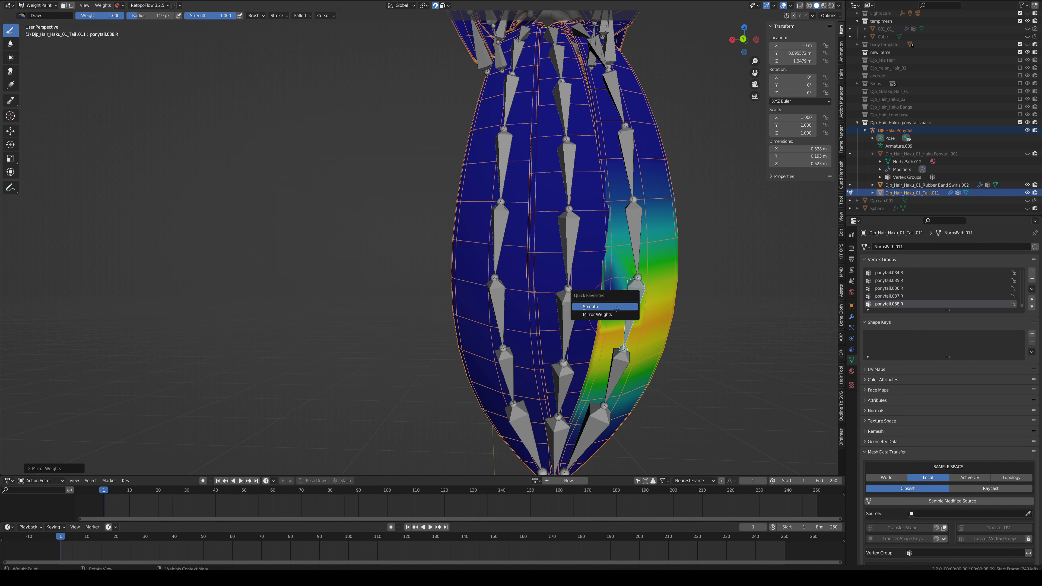
{"action": "left_click", "coordinate": [612, 300]}
{"action": "key", "text": "q"}
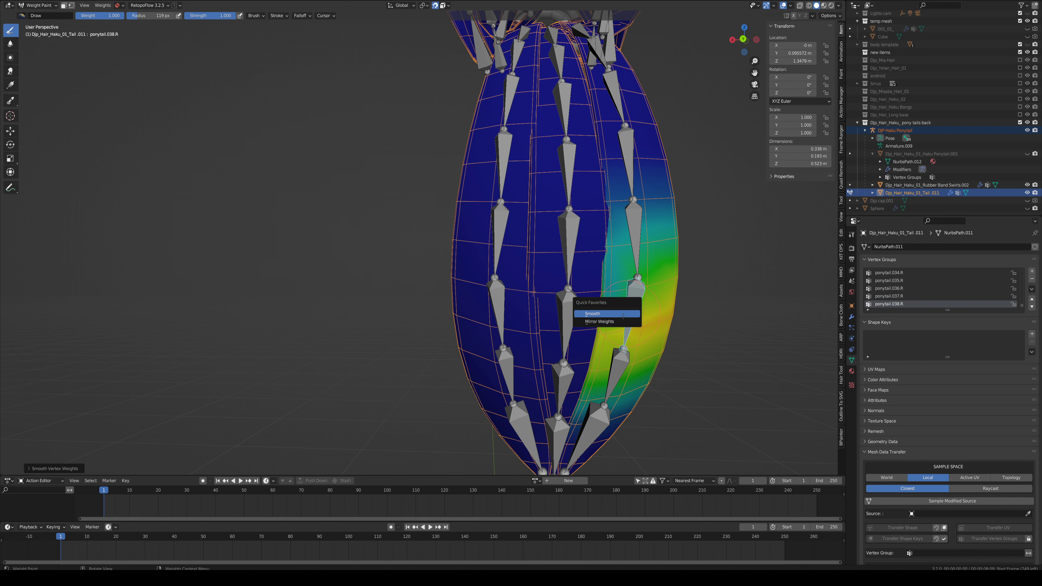
{"action": "left_click", "coordinate": [611, 316]}
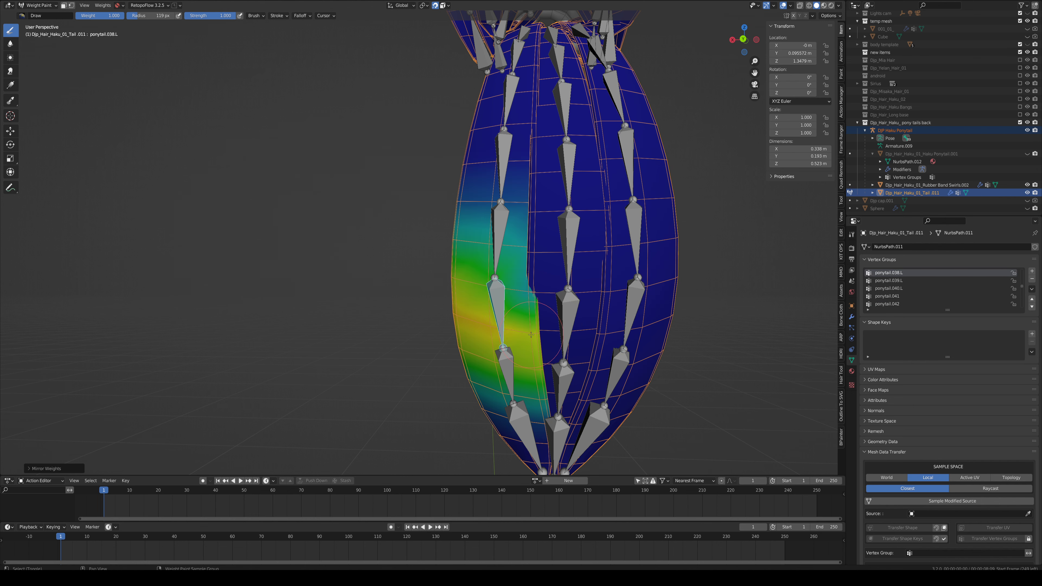
Step: Test-rotate the ponytail.038.L bone to check how the hair mesh deforms, then cancel the rotation
{"action": "scroll", "coordinate": [530, 335], "scroll_direction": "down", "scroll_amount": 2}
{"action": "key", "text": "r"}
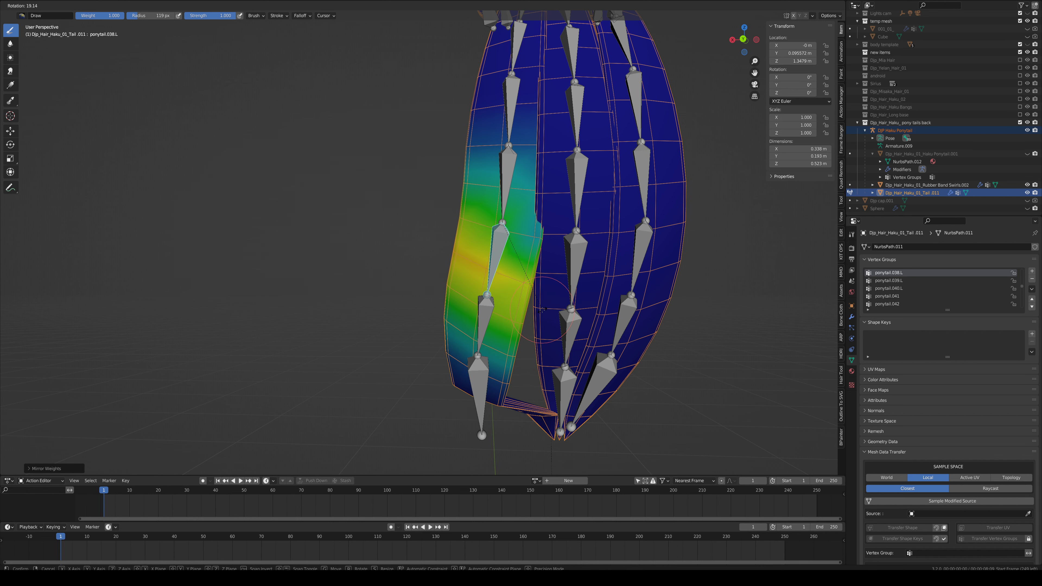
{"action": "right_click", "coordinate": [542, 311]}
Step: Assign the two face rows around the ponytail.039.L bone to its vertex group at weight 1.000
{"action": "middle_click_drag", "start_coordinate": [551, 327], "coordinate": [545, 253], "text": "shift"}
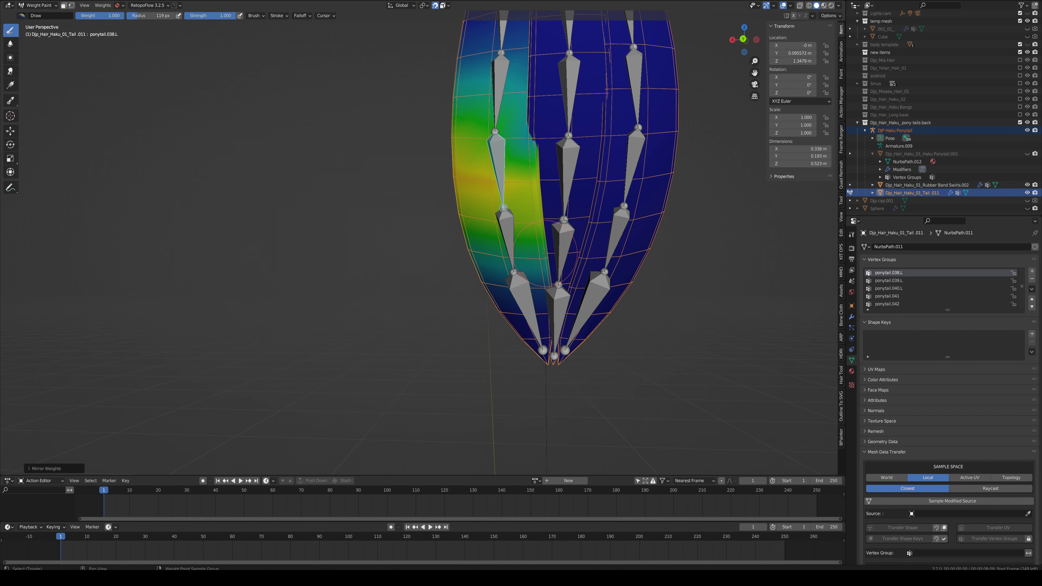
{"action": "left_click", "coordinate": [508, 233], "text": "ctrl"}
{"action": "key", "text": "Tab"}
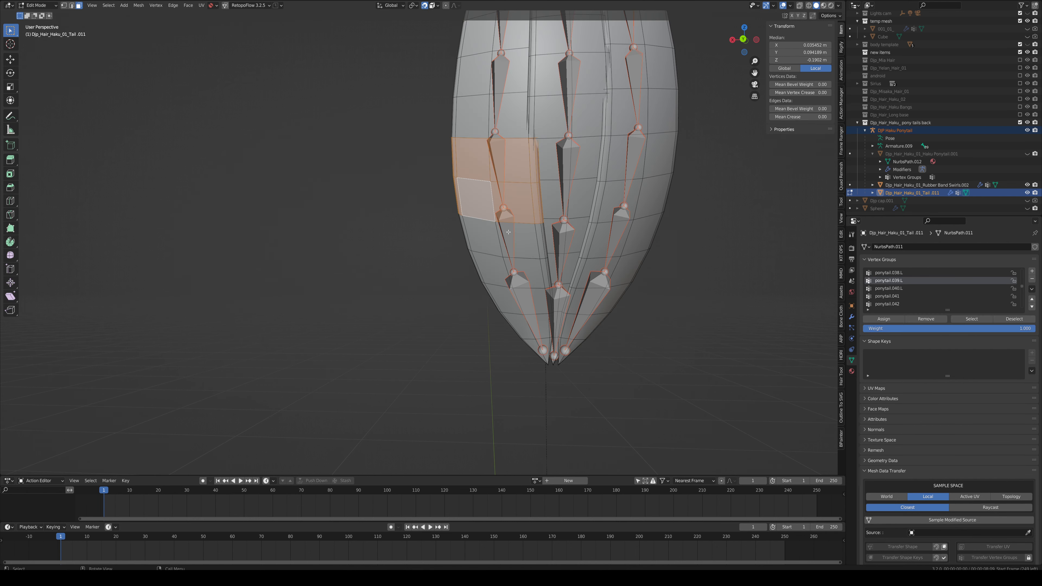
{"action": "left_click", "coordinate": [497, 235]}
{"action": "left_click", "coordinate": [498, 254], "text": "alt"}
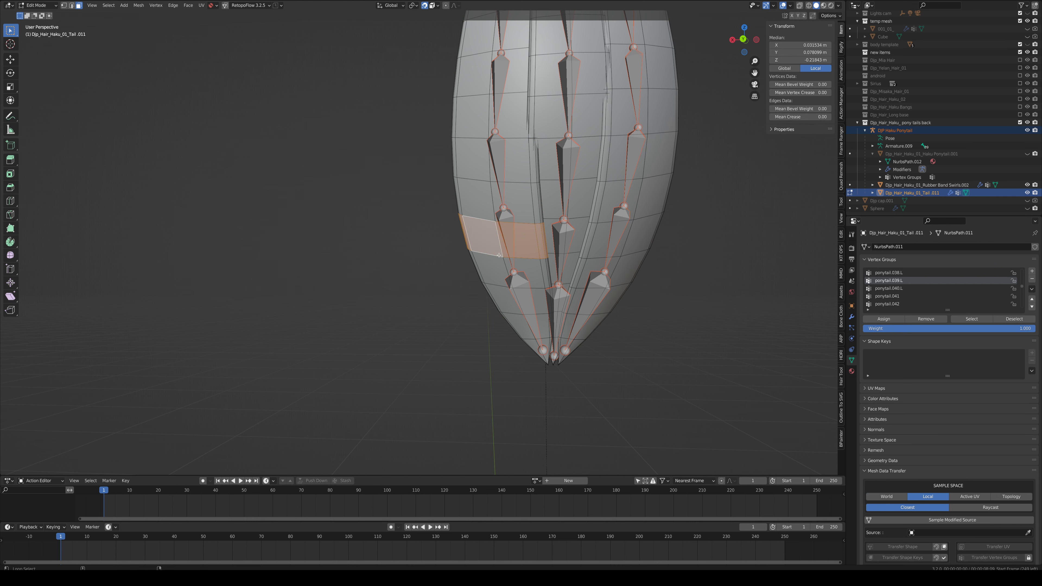
{"action": "key", "text": "Tab"}
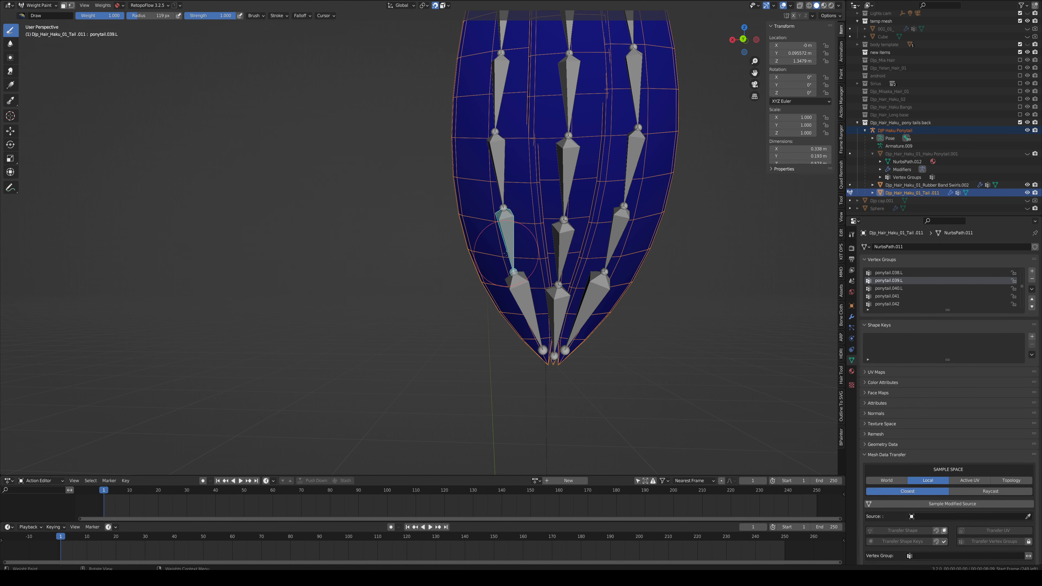
{"action": "key", "text": "Tab"}
{"action": "middle_click_drag", "start_coordinate": [500, 232], "coordinate": [499, 241]}
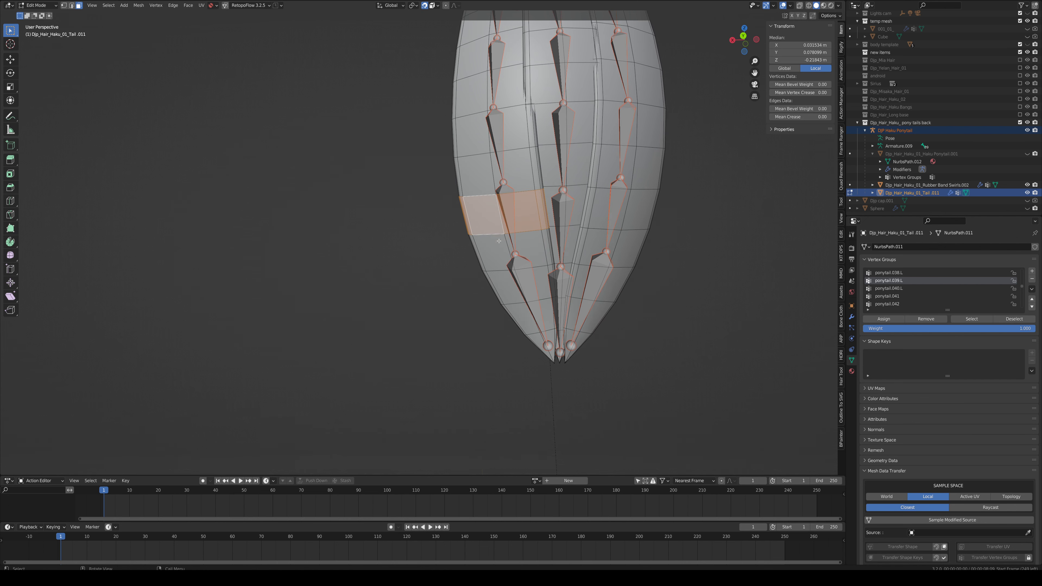
{"action": "left_click", "coordinate": [504, 243], "text": "alt+shift"}
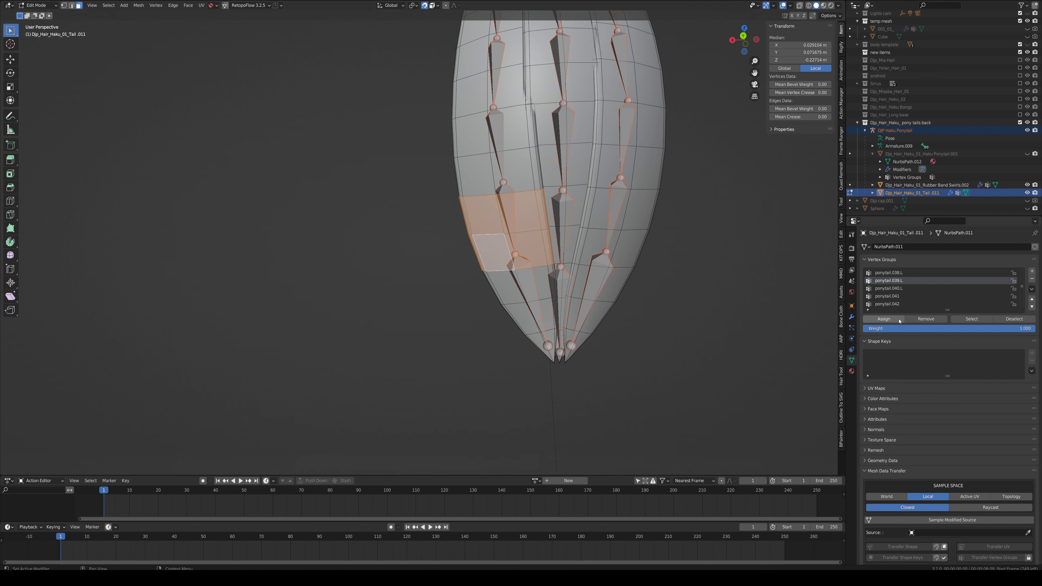
{"action": "left_click", "coordinate": [890, 320]}
Step: Smooth the ponytail.039.L vertex weights three times and mirror them to ponytail.039.R
{"action": "key", "text": "ctrl+Tab"}
{"action": "key", "text": "q"}
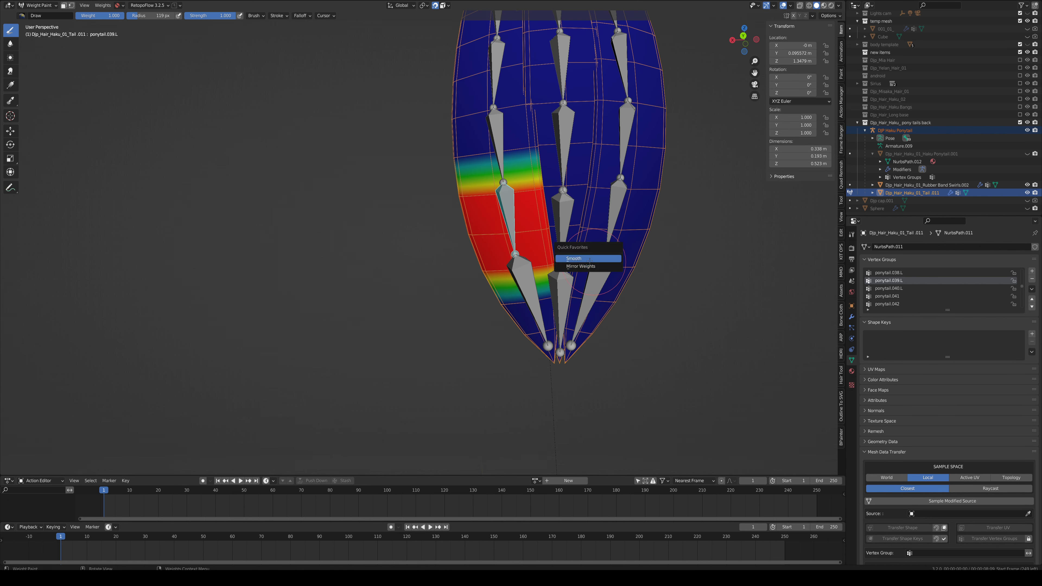
{"action": "left_click", "coordinate": [589, 259]}
{"action": "key", "text": "q"}
{"action": "left_click", "coordinate": [589, 259]}
{"action": "key", "text": "q"}
{"action": "left_click", "coordinate": [589, 260]}
{"action": "key", "text": "q"}
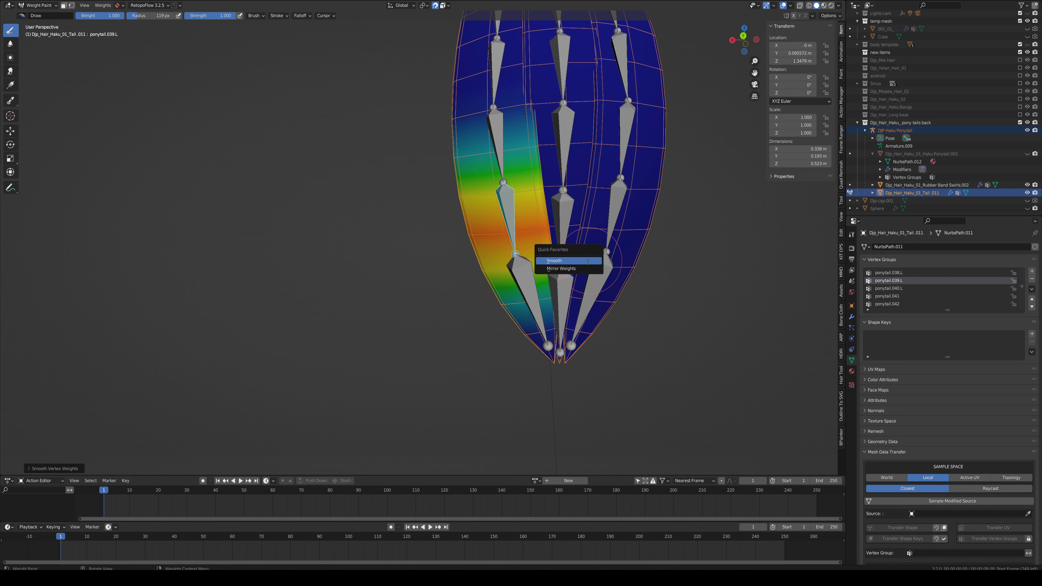
{"action": "left_click", "coordinate": [581, 268]}
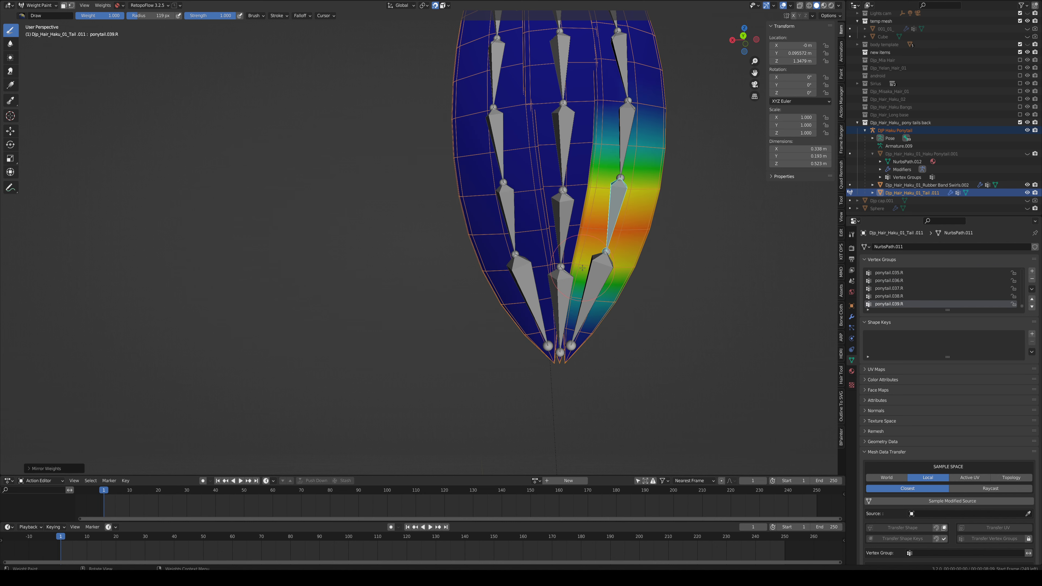
{"action": "key", "text": "r"}
{"action": "key", "text": "Escape"}
Step: Assign all the faces around the ponytail.040.L tip bone to its vertex group at weight 1.000
{"action": "left_click", "coordinate": [506, 218], "text": "ctrl"}
{"action": "left_click", "coordinate": [516, 272], "text": "ctrl"}
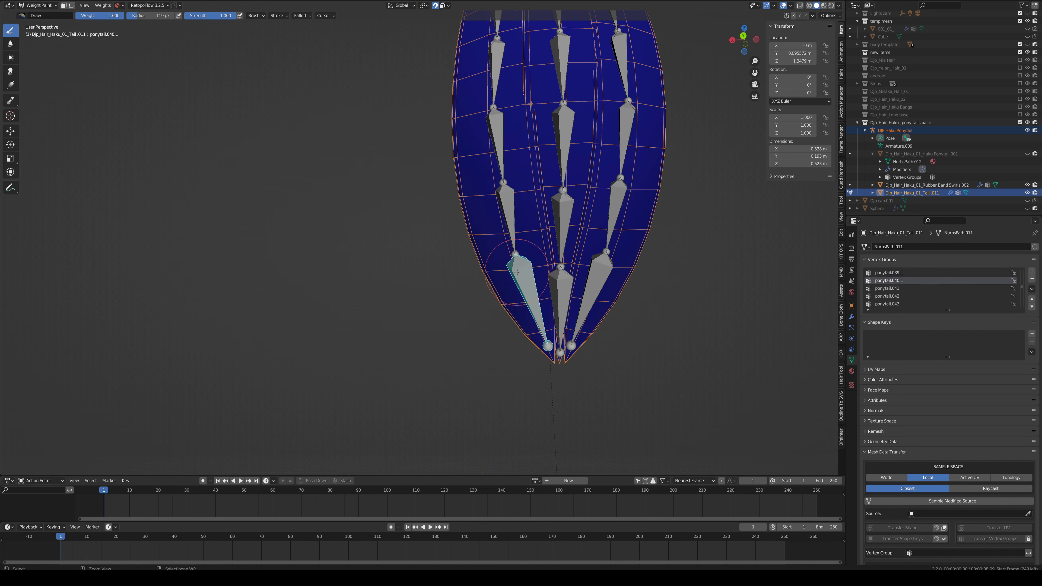
{"action": "key", "text": "Tab"}
{"action": "left_click", "coordinate": [533, 306]}
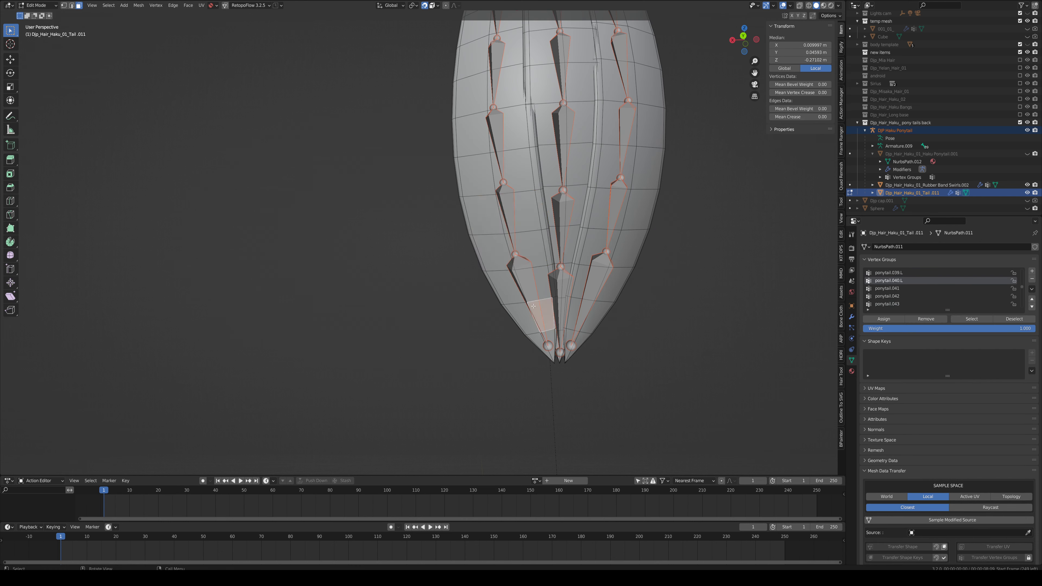
{"action": "key", "text": "alt+a"}
{"action": "left_click", "coordinate": [536, 318], "text": "alt"}
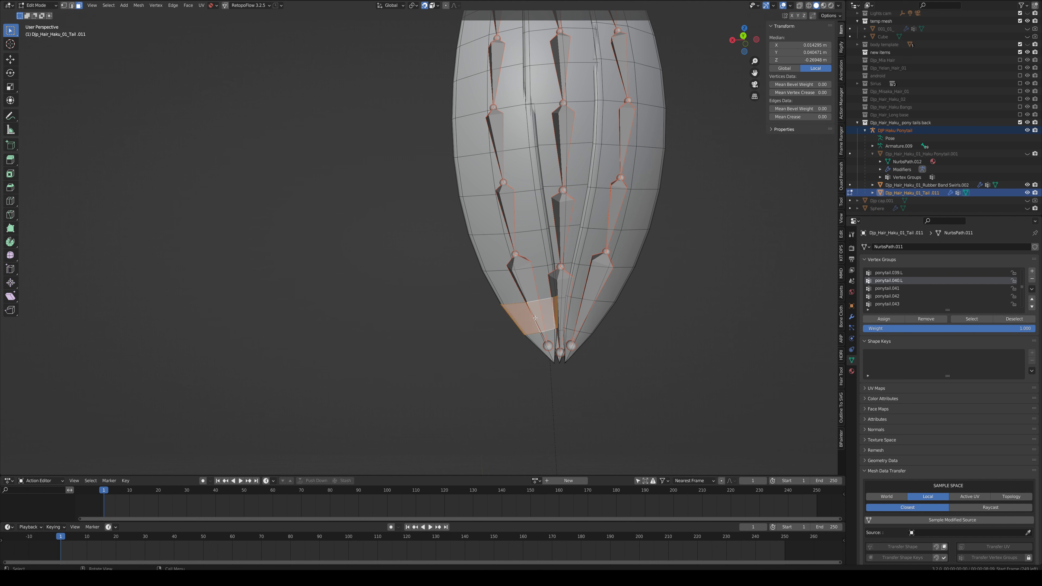
{"action": "key", "text": "ctrl+KP_Add"}
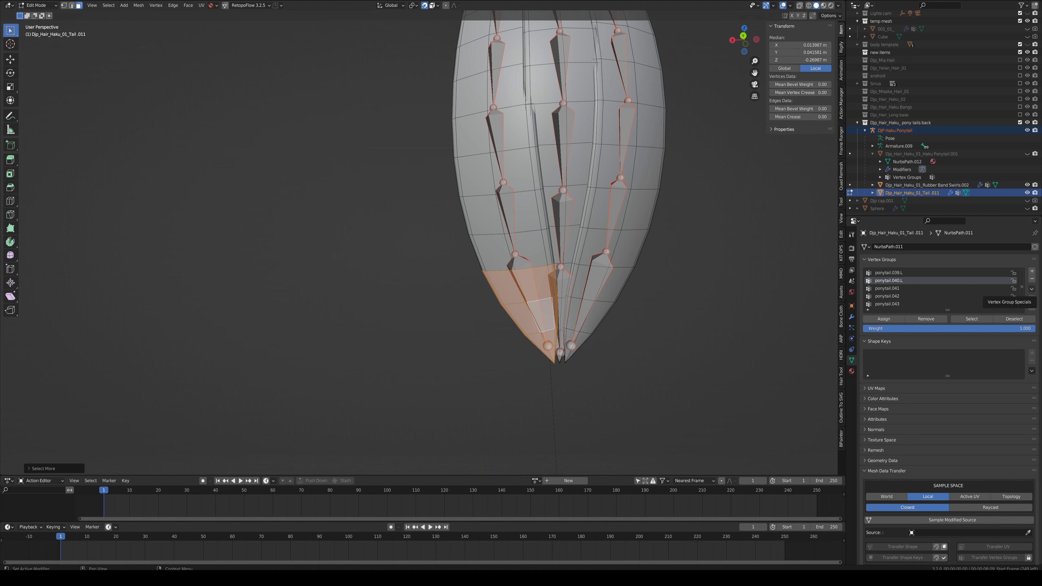
{"action": "middle_click_drag", "start_coordinate": [520, 296], "coordinate": [525, 298]}
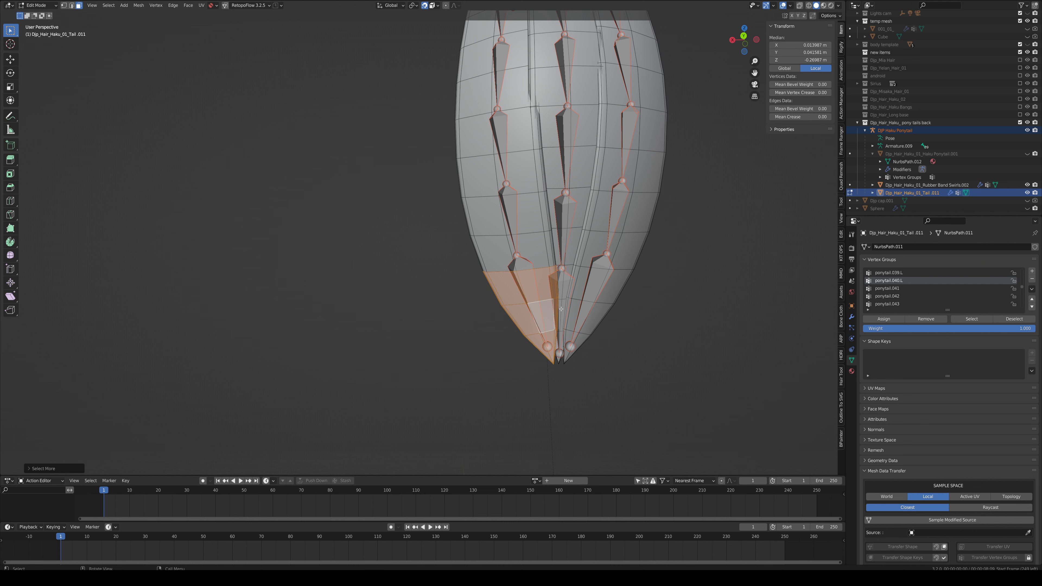
{"action": "left_click", "coordinate": [884, 319]}
Step: Smooth the ponytail.040.L vertex weights three times, mirror them to ponytail.040.R and test the mirrored bone's rotation
{"action": "key", "text": "ctrl+Tab"}
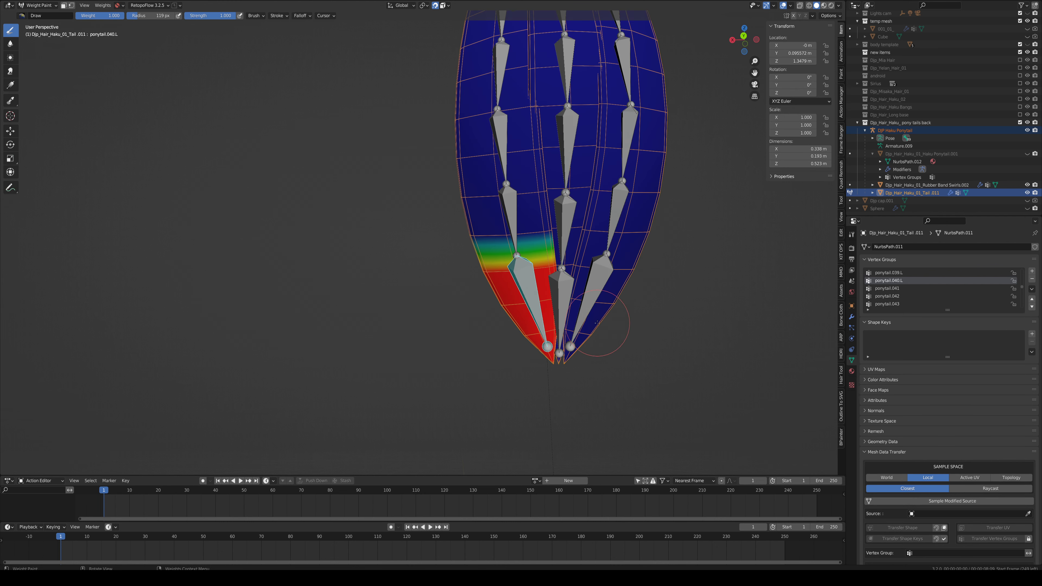
{"action": "key", "text": "q"}
{"action": "left_click", "coordinate": [582, 317]}
{"action": "key", "text": "q"}
{"action": "left_click", "coordinate": [583, 316]}
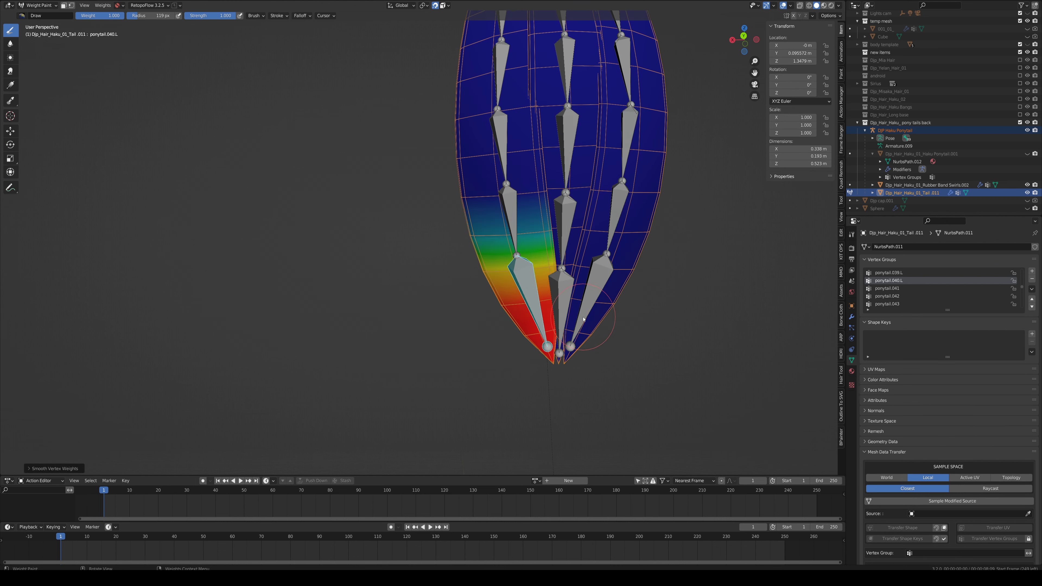
{"action": "key", "text": "q"}
{"action": "left_click", "coordinate": [583, 316]}
{"action": "key", "text": "q"}
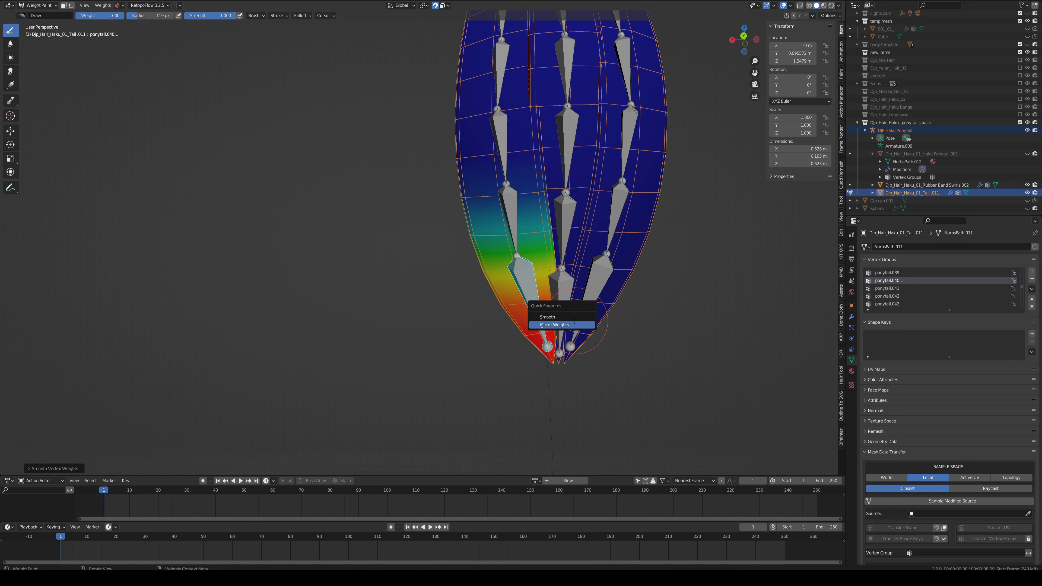
{"action": "left_click", "coordinate": [574, 324]}
{"action": "key", "text": "r"}
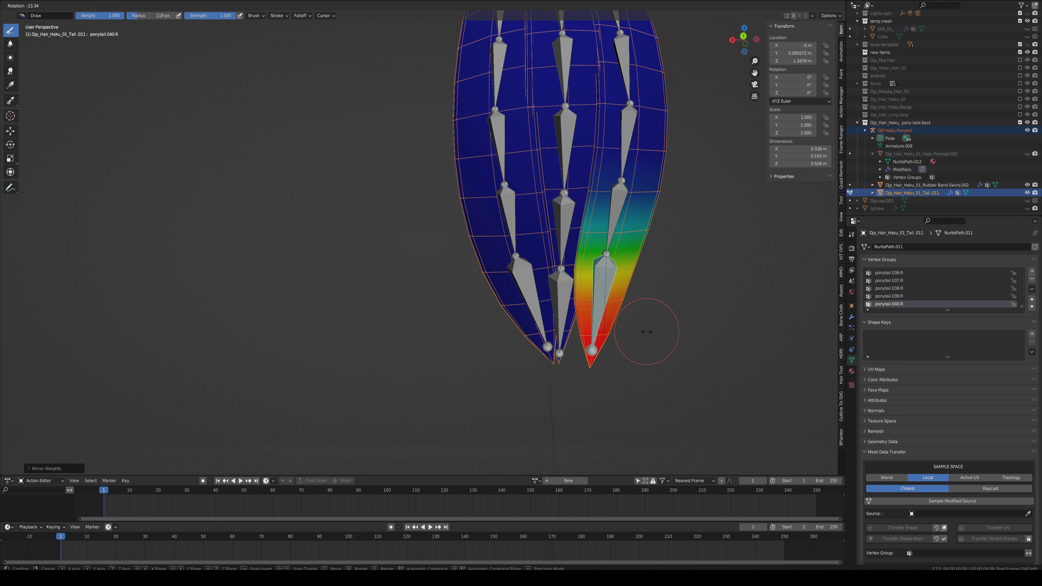
{"action": "right_click", "coordinate": [710, 295]}
Step: Rotate the ponytail.033.L and ponytail.033.R bones to swing both side strands away from the central strand
{"action": "middle_click_drag", "start_coordinate": [710, 295], "coordinate": [494, 180]}
{"action": "left_click", "coordinate": [477, 175], "text": "ctrl"}
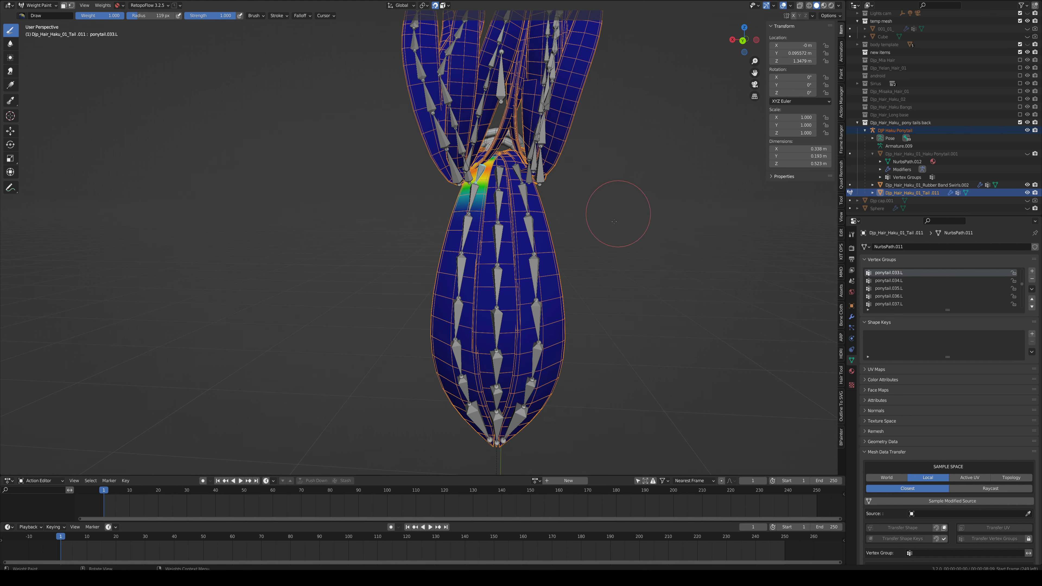
{"action": "key", "text": "r"}
{"action": "right_click", "coordinate": [429, 275]}
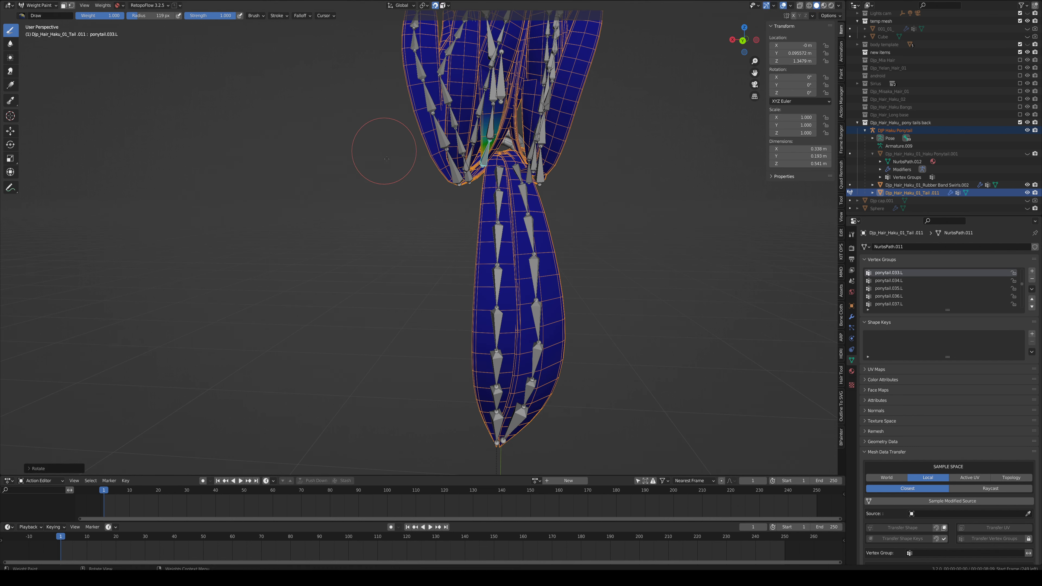
{"action": "left_click", "coordinate": [518, 176], "text": "ctrl"}
{"action": "key", "text": "r"}
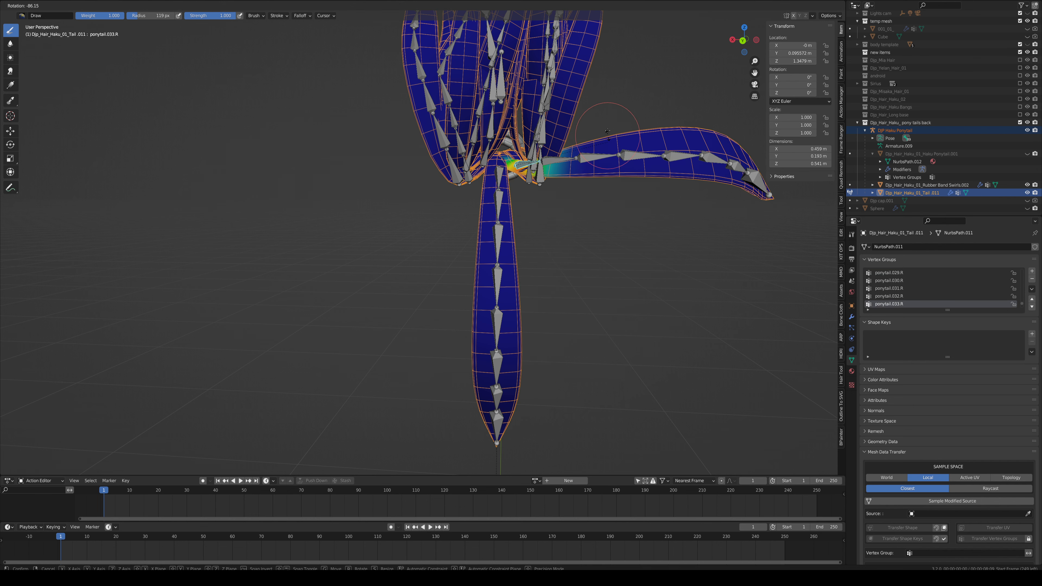
{"action": "key", "text": "Return"}
Step: Assign the faces around the ponytail.041 bone at the top of the central strand to its vertex group at weight 1.000
{"action": "middle_click_drag", "start_coordinate": [501, 141], "coordinate": [513, 169]}
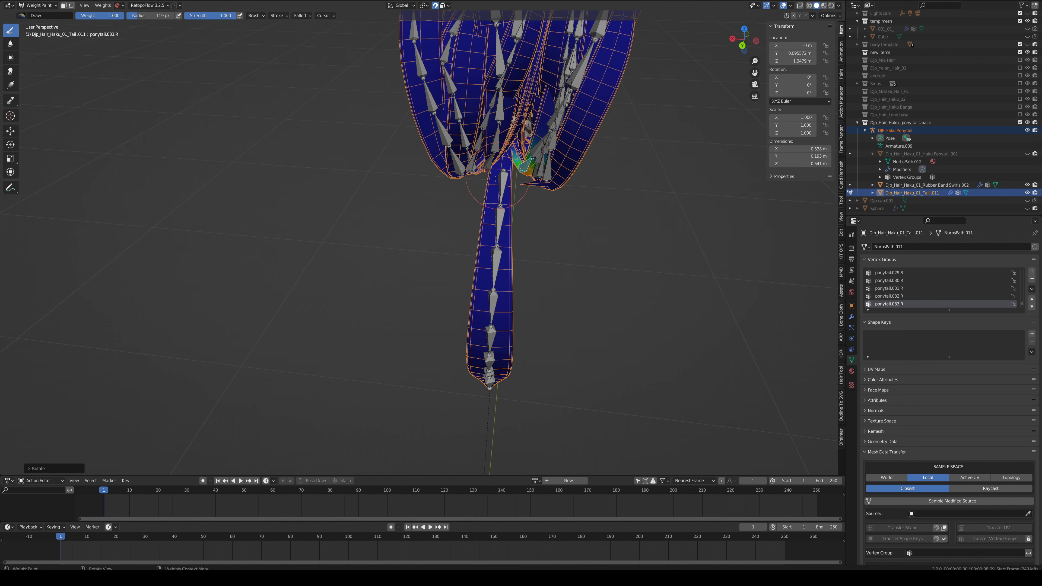
{"action": "scroll", "coordinate": [513, 170], "scroll_direction": "up", "scroll_amount": 2}
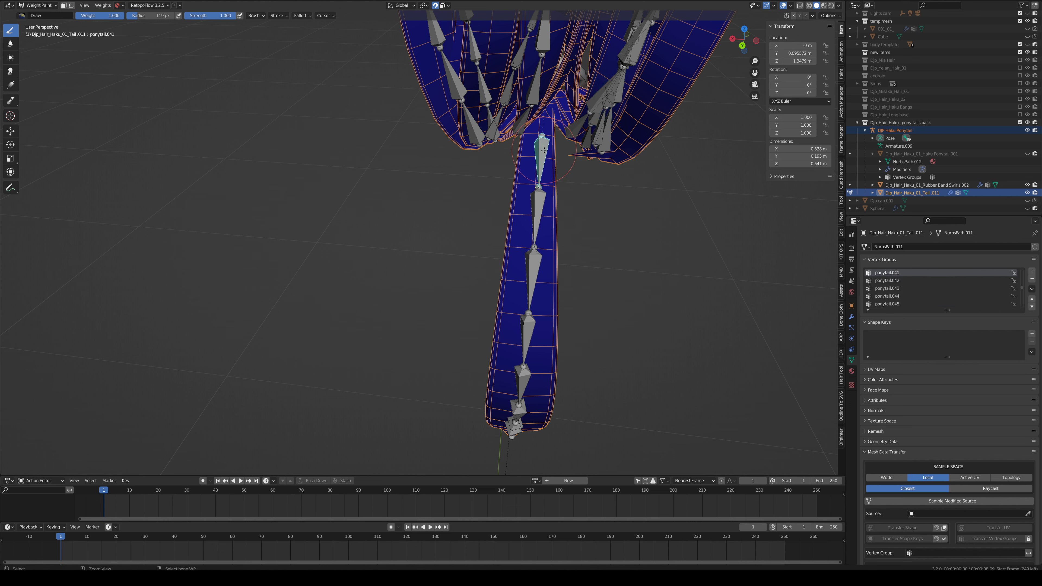
{"action": "key", "text": "Tab"}
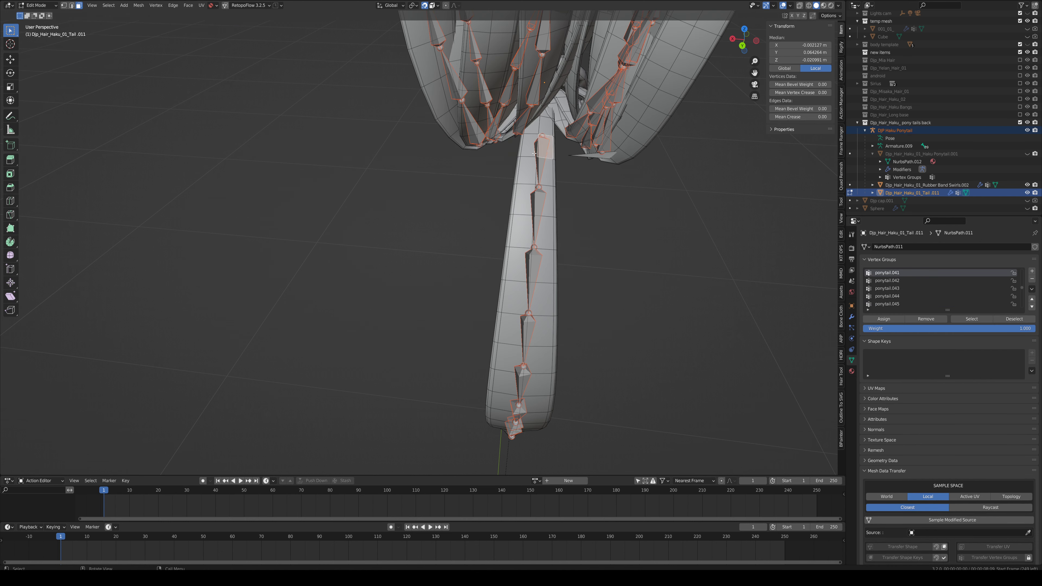
{"action": "left_click", "coordinate": [534, 151], "text": "alt"}
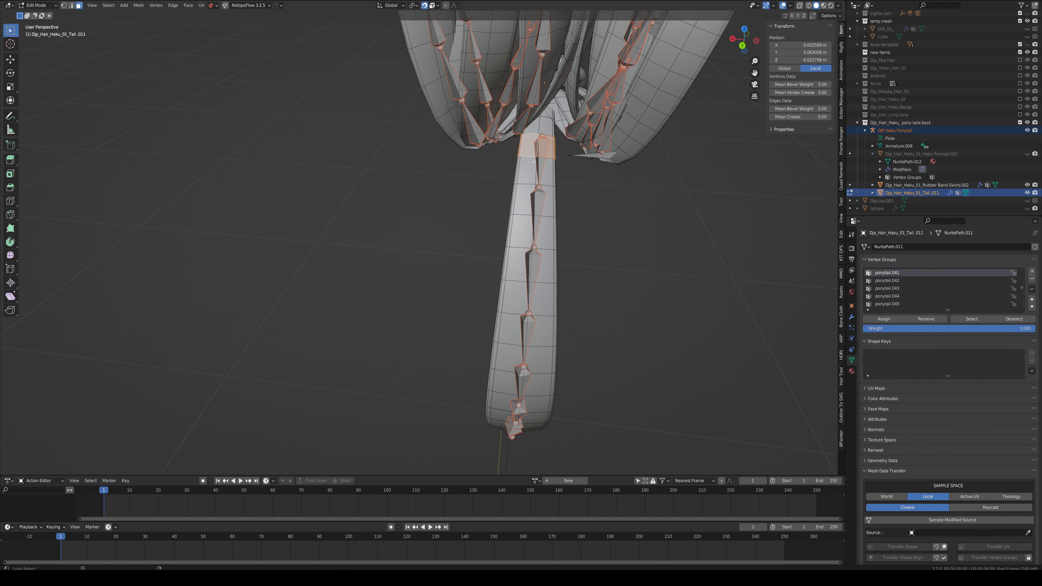
{"action": "left_click", "coordinate": [884, 318]}
Step: Smooth the ponytail.041 vertex weights four times
{"action": "key", "text": "Tab"}
{"action": "key", "text": "q"}
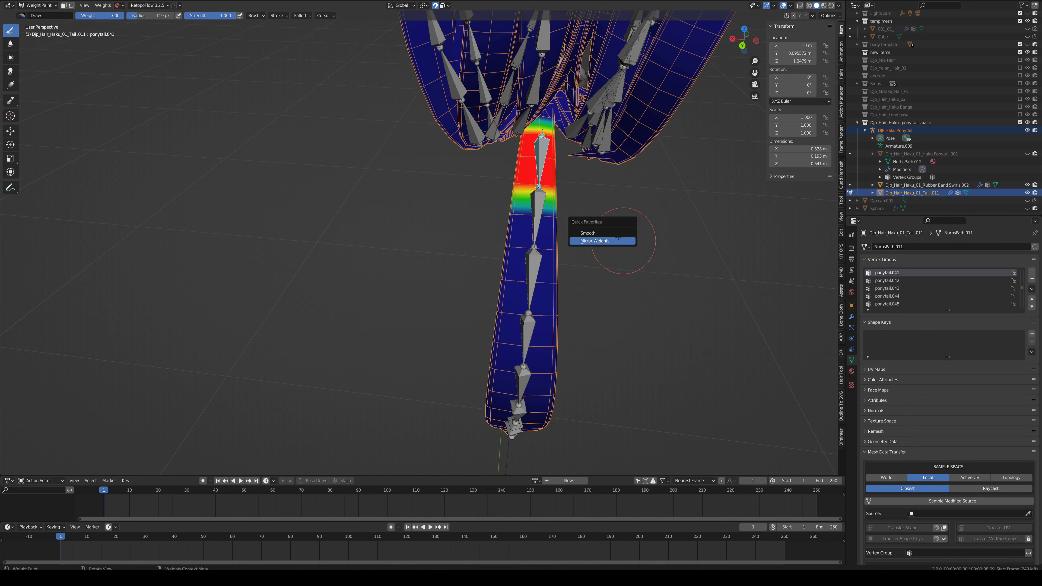
{"action": "left_click", "coordinate": [615, 233]}
{"action": "key", "text": "q"}
{"action": "left_click", "coordinate": [611, 233]}
{"action": "key", "text": "q"}
{"action": "left_click", "coordinate": [611, 232]}
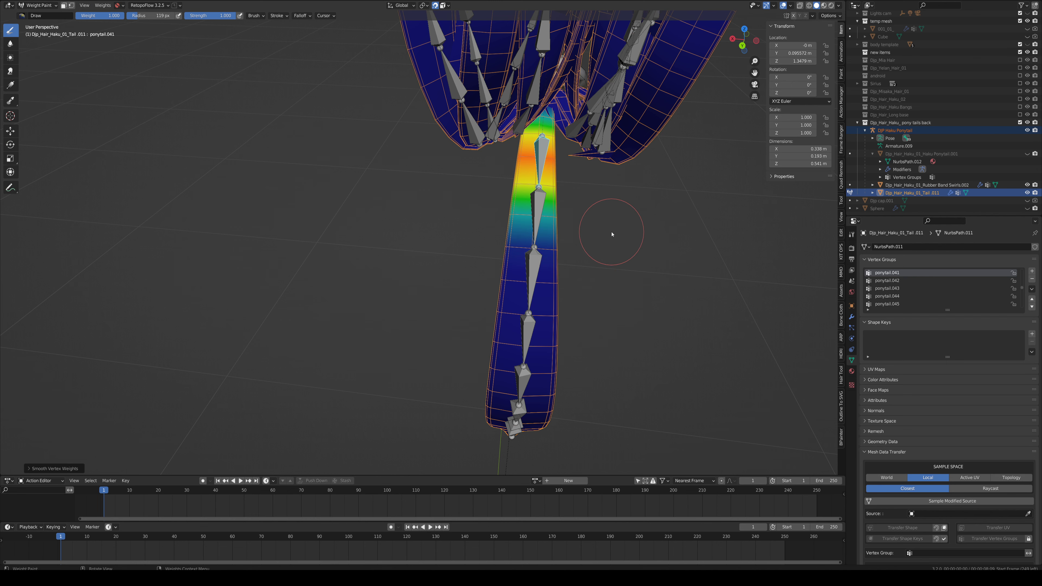
{"action": "key", "text": "q"}
{"action": "left_click", "coordinate": [611, 232]}
Step: Try mirroring the ponytail.041 weights, inspect the neighbouring strands and undo the mirroring
{"action": "key", "text": "q"}
{"action": "left_click", "coordinate": [604, 240]}
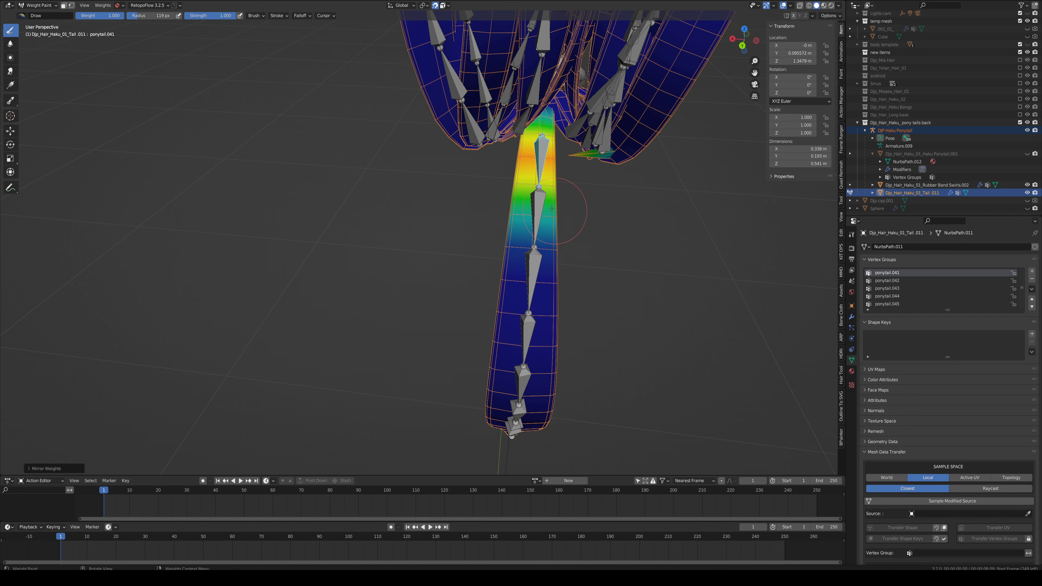
{"action": "scroll", "coordinate": [561, 207], "scroll_direction": "up", "scroll_amount": 5}
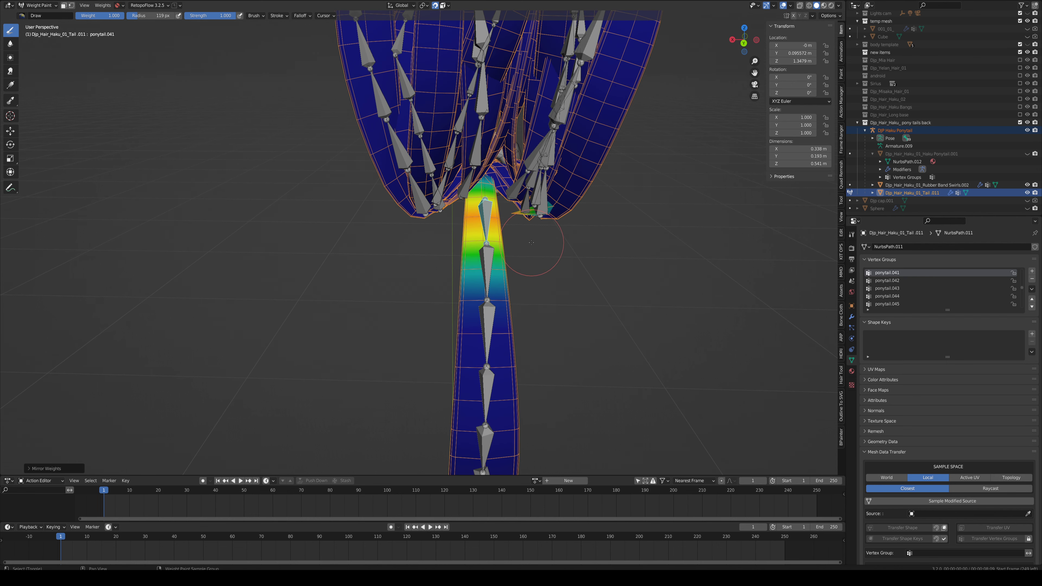
{"action": "middle_click_drag", "start_coordinate": [556, 212], "coordinate": [517, 218]}
{"action": "middle_click_drag", "start_coordinate": [581, 176], "coordinate": [559, 247]}
{"action": "key", "text": "ctrl+z"}
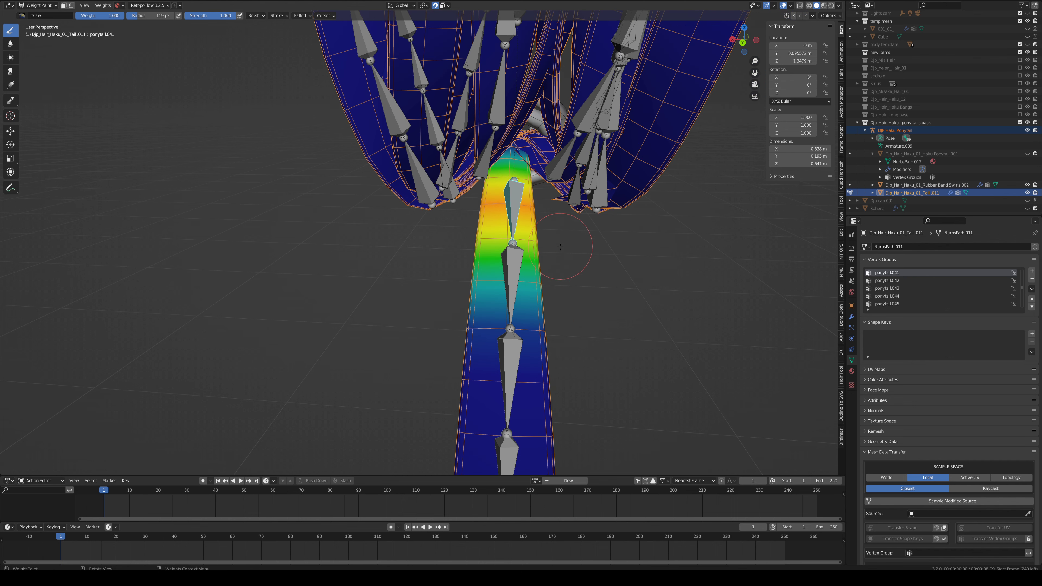
Step: Test-rotate the ponytail.041 bone to check how the central strand deforms
{"action": "middle_click_drag", "start_coordinate": [617, 187], "coordinate": [622, 176]}
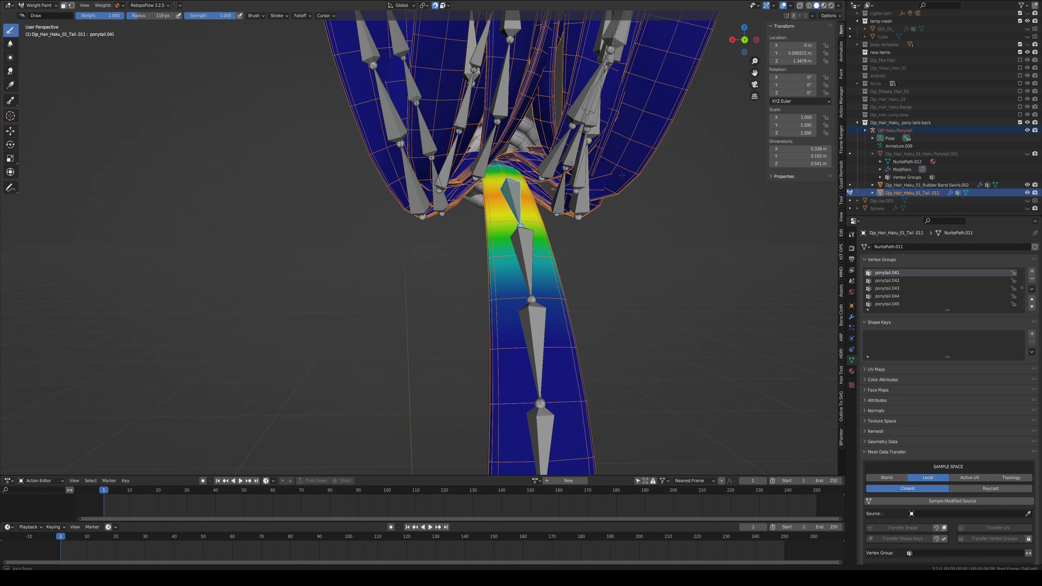
{"action": "key", "text": "r"}
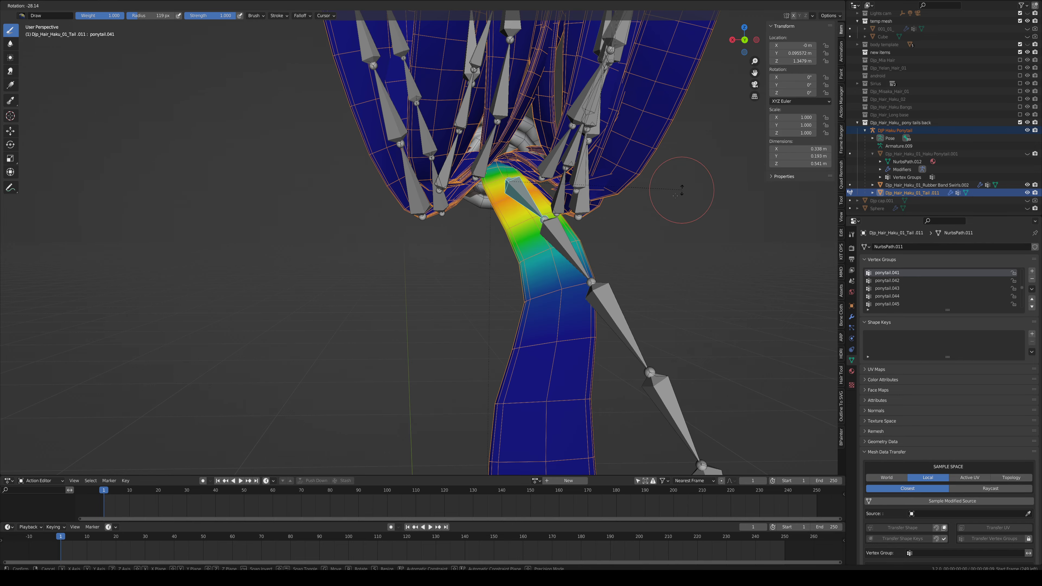
{"action": "left_click", "coordinate": [566, 268]}
Step: Select the ponytail.023.R bone and smooth its vertex weights
{"action": "mouse_move", "coordinate": [565, 268]}
{"action": "middle_mouse_down"}
{"action": "mouse_move", "coordinate": [521, 258]}
{"action": "mouse_move", "coordinate": [624, 200]}
{"action": "mouse_move", "coordinate": [562, 184]}
{"action": "mouse_move", "coordinate": [529, 197]}
{"action": "mouse_move", "coordinate": [457, 187]}
{"action": "mouse_move", "coordinate": [593, 187]}
{"action": "middle_mouse_up"}
{"action": "left_click", "coordinate": [570, 194], "text": "ctrl"}
{"action": "left_click", "coordinate": [578, 179], "text": "ctrl"}
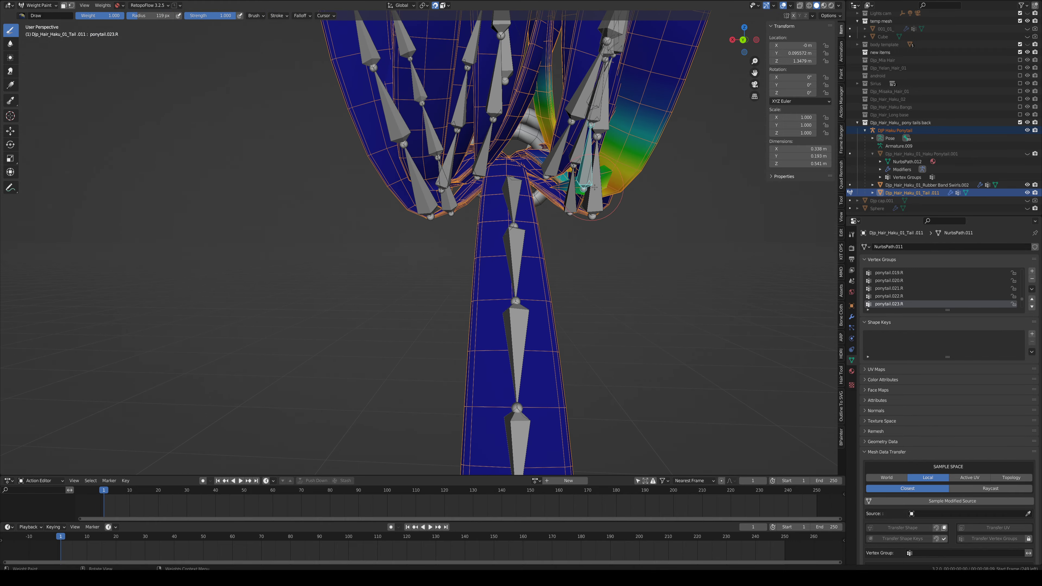
{"action": "left_click", "coordinate": [611, 177]}
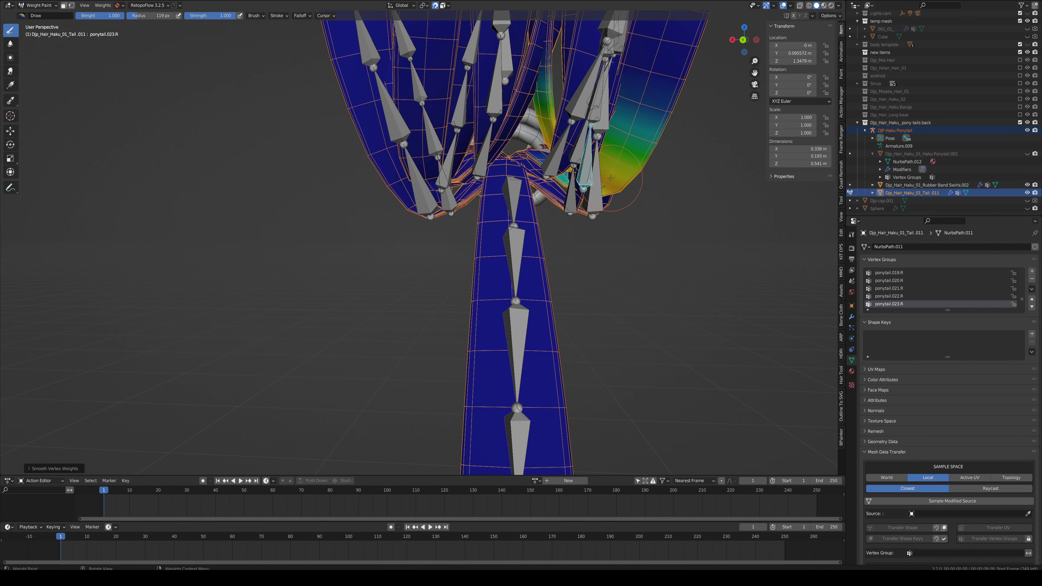
Step: Test-rotate the ponytail.023.R and ponytail.012.R bones to check how the side strand deforms, cancelling each rotation
{"action": "middle_click_drag", "start_coordinate": [610, 179], "coordinate": [623, 181]}
{"action": "key", "text": "r"}
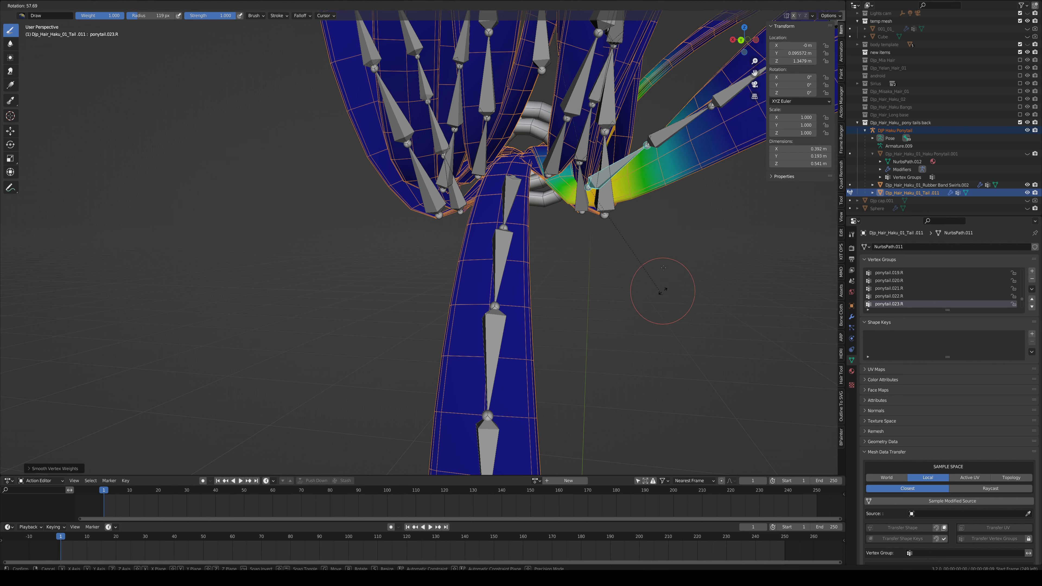
{"action": "left_click", "coordinate": [604, 204]}
{"action": "left_click", "coordinate": [605, 181], "text": "ctrl"}
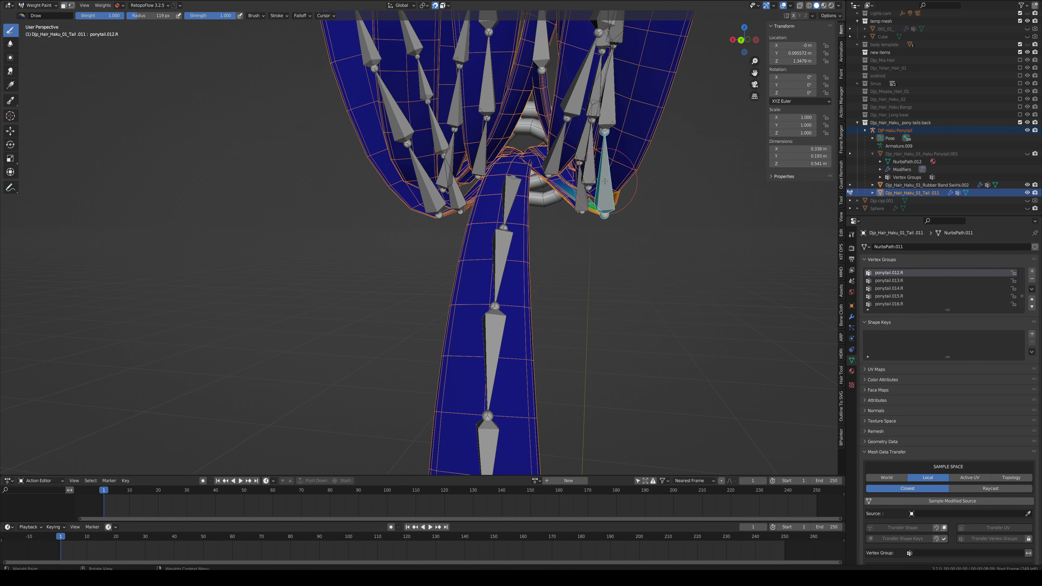
{"action": "key", "text": "r"}
{"action": "right_click", "coordinate": [606, 184]}
Step: Select the ponytail.042 bone and assign the two face loops around it to its vertex group at weight 1.000
{"action": "middle_click_drag", "start_coordinate": [577, 204], "coordinate": [513, 234]}
{"action": "left_click", "coordinate": [505, 239], "text": "ctrl"}
{"action": "left_click", "coordinate": [506, 238], "text": "ctrl"}
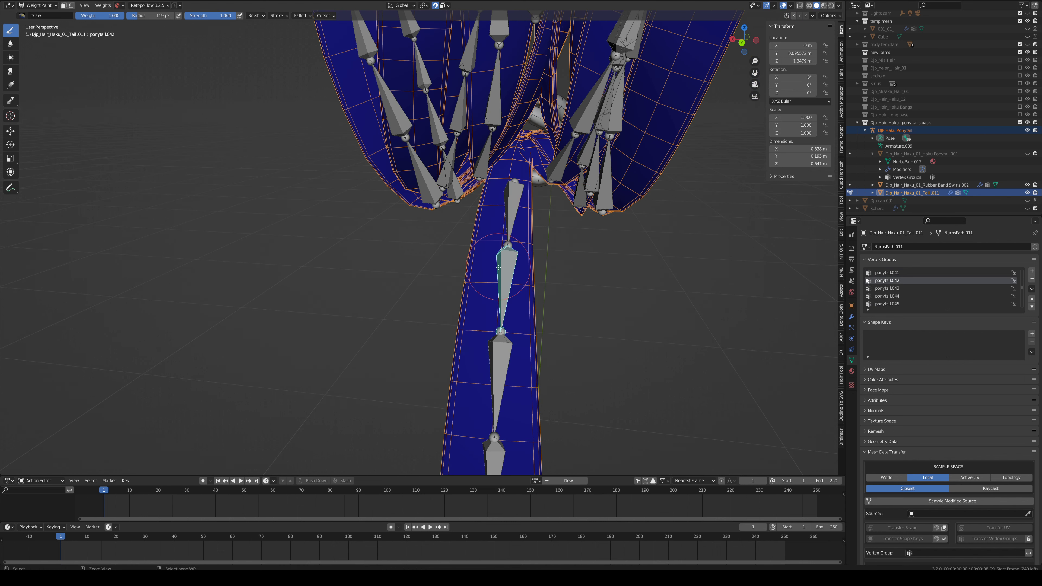
{"action": "left_click", "coordinate": [509, 212], "text": "ctrl"}
{"action": "left_click", "coordinate": [507, 254], "text": "ctrl"}
{"action": "key", "text": "Tab"}
{"action": "left_click", "coordinate": [504, 270]}
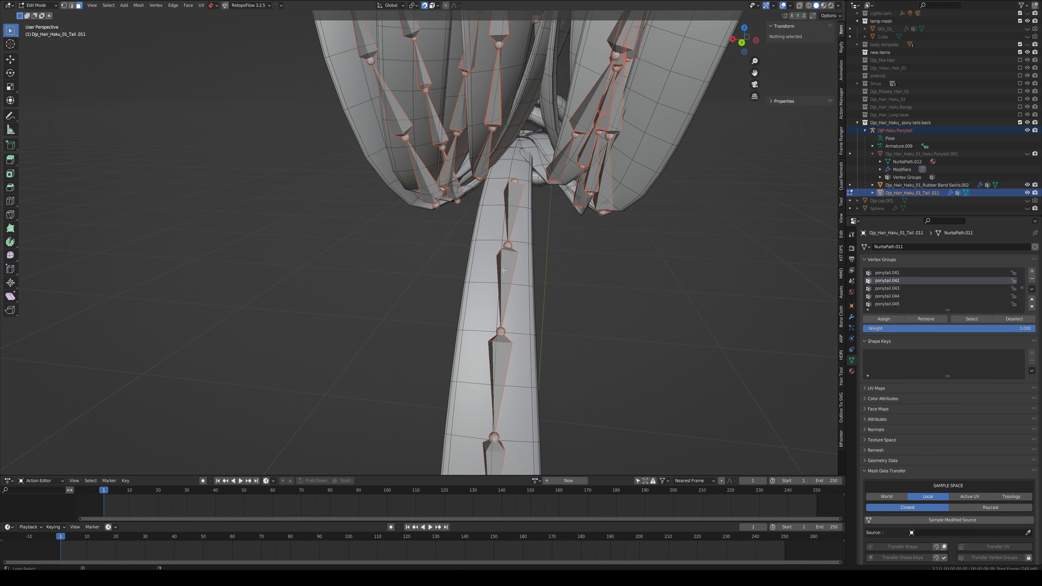
{"action": "left_click", "coordinate": [504, 271], "text": "alt"}
{"action": "left_click", "coordinate": [504, 302], "text": "alt+shift"}
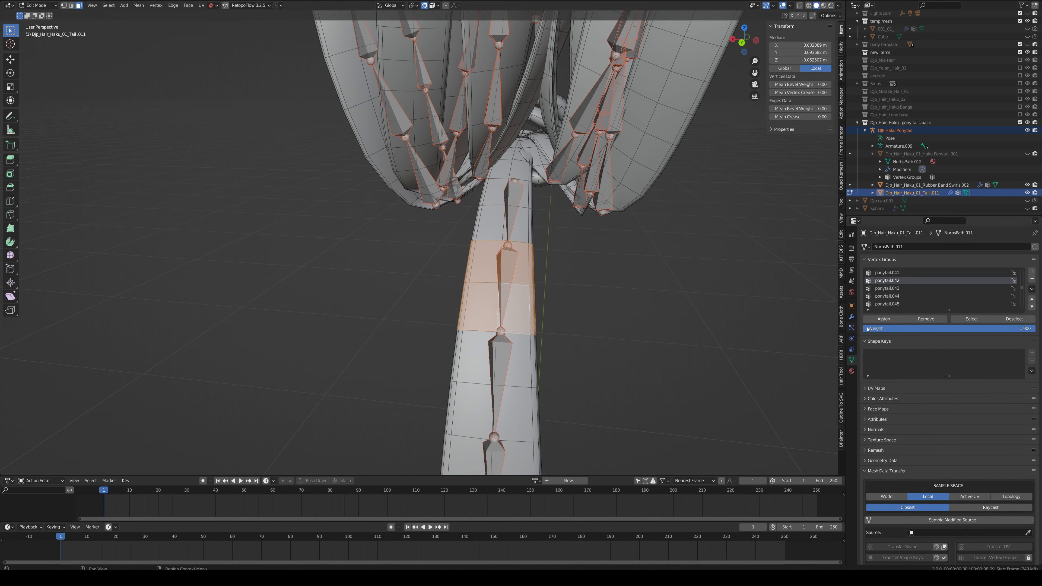
{"action": "left_click", "coordinate": [883, 320]}
{"action": "key", "text": "Tab"}
Step: Smooth the ponytail.042 vertex weights three times
{"action": "key", "text": "q"}
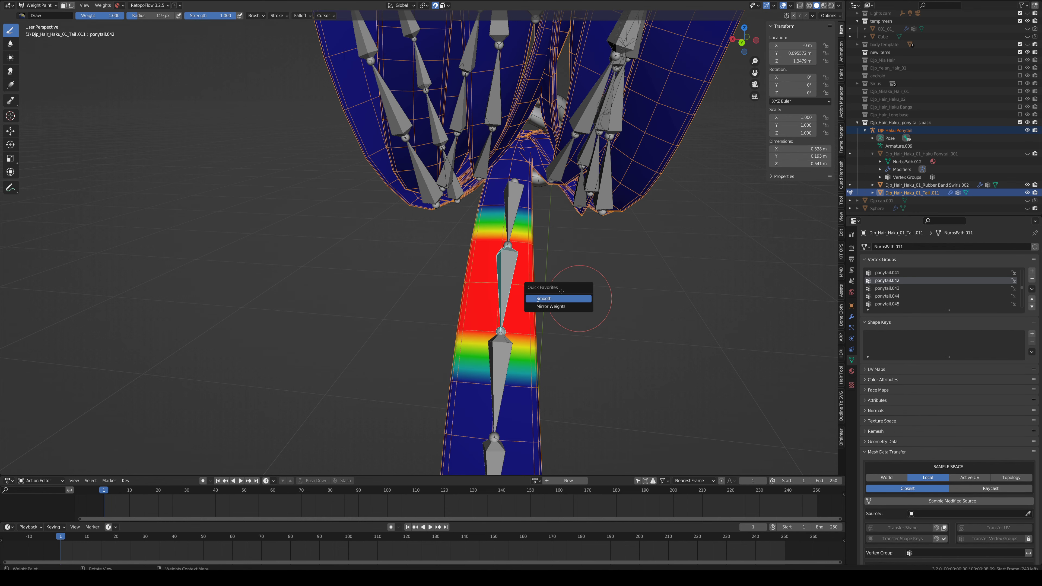
{"action": "left_click", "coordinate": [550, 298]}
{"action": "key", "text": "q"}
{"action": "left_click", "coordinate": [533, 298]}
{"action": "key", "text": "q"}
{"action": "left_click", "coordinate": [535, 298]}
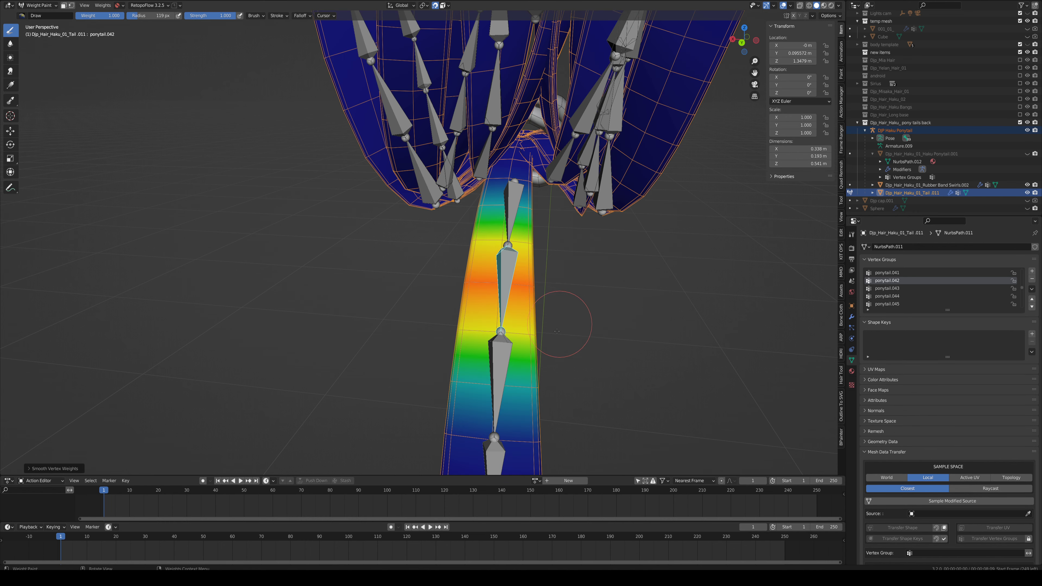
Step: Select the ponytail.043 bone and assign the two face loops around it to its vertex group at weight 1.000
{"action": "middle_click_drag", "start_coordinate": [557, 330], "coordinate": [577, 245], "text": "shift"}
{"action": "left_click", "coordinate": [527, 278], "text": "ctrl"}
{"action": "key", "text": "Tab"}
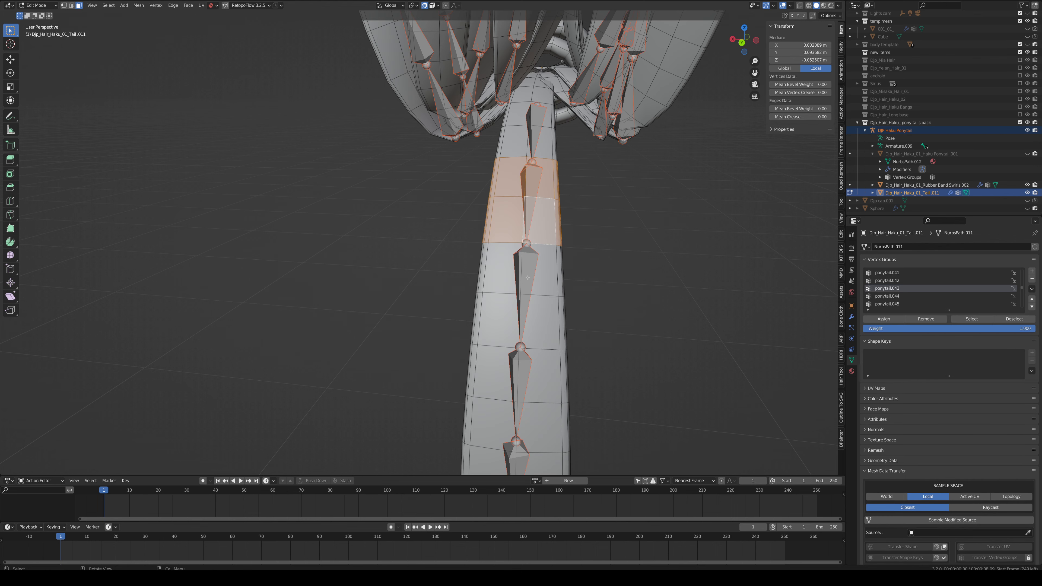
{"action": "left_click", "coordinate": [528, 279]}
{"action": "left_click", "coordinate": [522, 282], "text": "alt"}
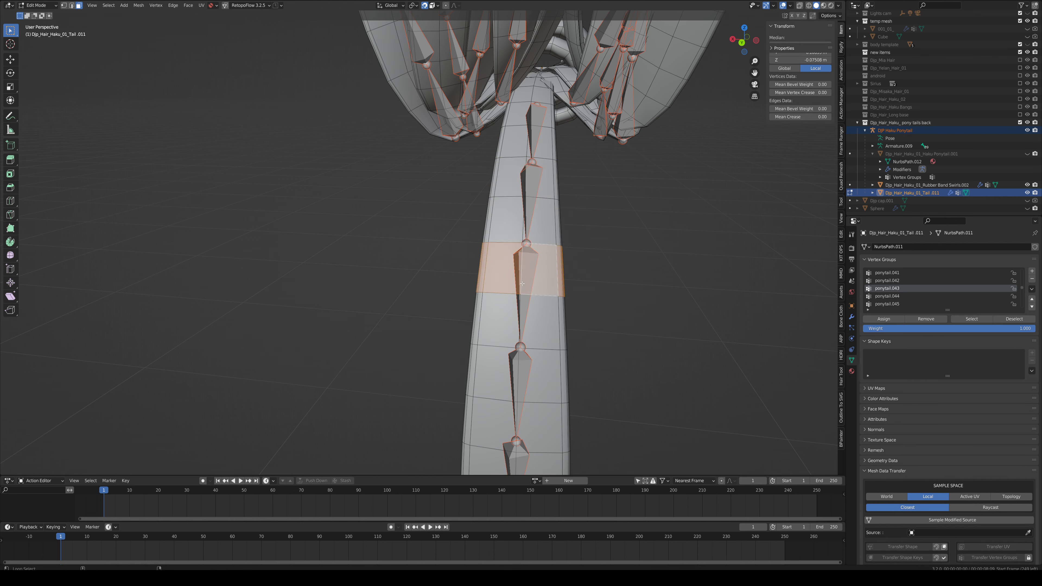
{"action": "left_click", "coordinate": [522, 319], "text": "alt+shift"}
{"action": "left_click", "coordinate": [884, 320]}
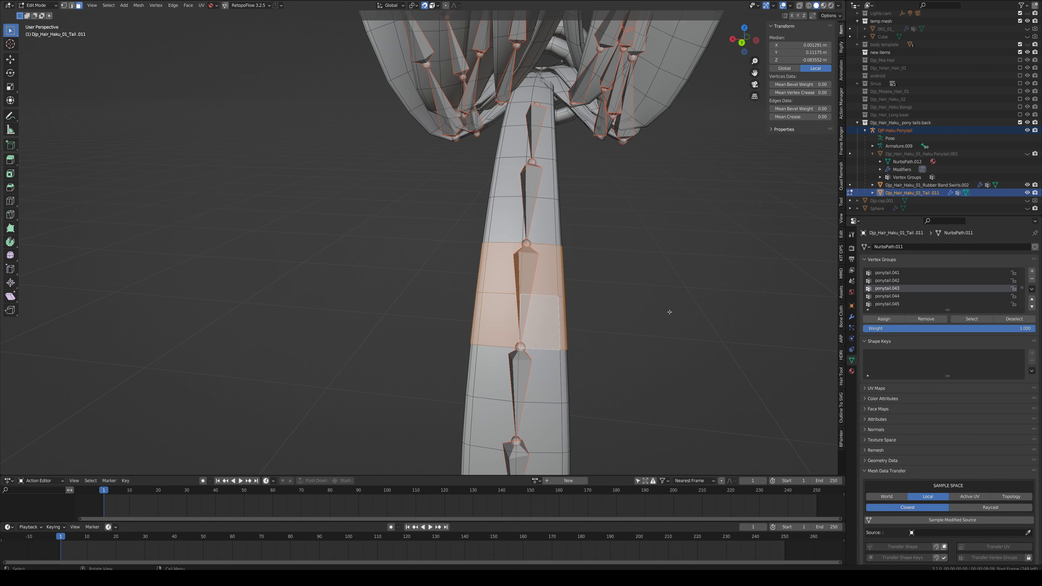
{"action": "key", "text": "Tab"}
Step: Smooth the ponytail.043 vertex weights three times
{"action": "key", "text": "q"}
{"action": "left_click", "coordinate": [564, 293]}
{"action": "key", "text": "q"}
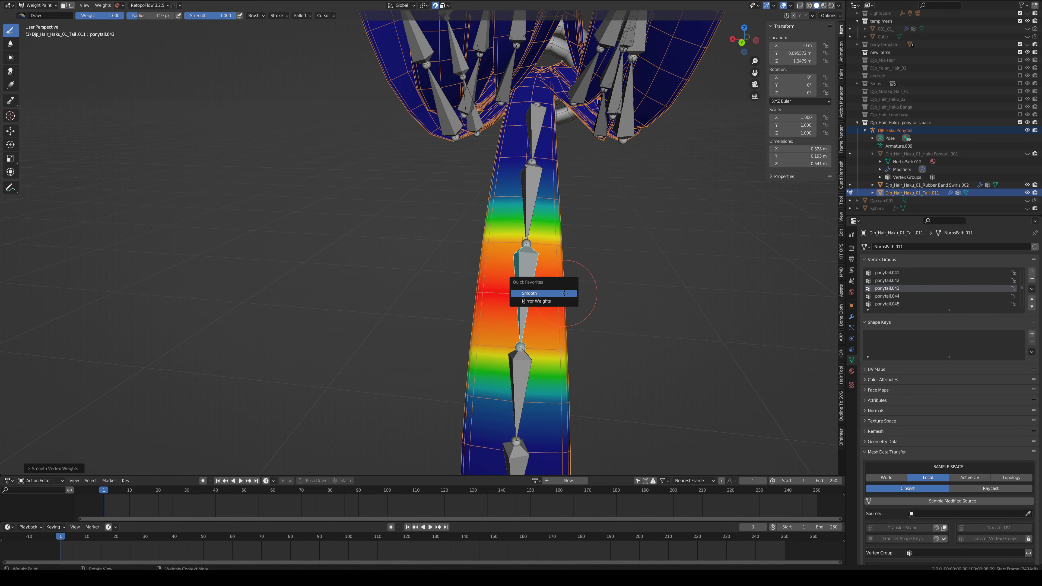
{"action": "left_click", "coordinate": [564, 294]}
{"action": "key", "text": "q"}
{"action": "left_click", "coordinate": [564, 293]}
Step: Select the ponytail.044 bone and assign the two face loops around it to its vertex group at weight 1.000
{"action": "middle_click_drag", "start_coordinate": [577, 333], "coordinate": [583, 177], "text": "shift"}
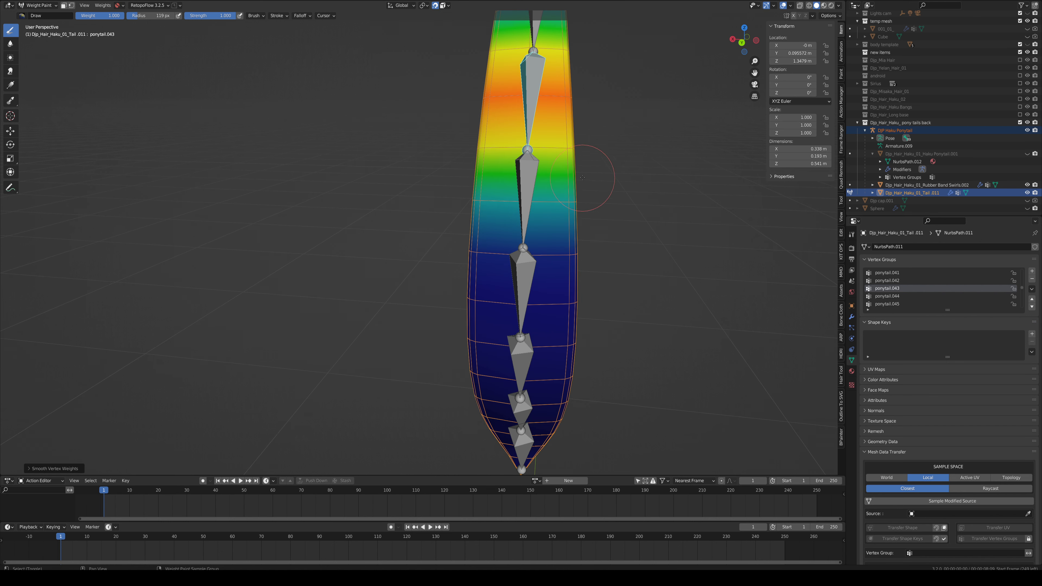
{"action": "left_click", "coordinate": [520, 204], "text": "ctrl"}
{"action": "key", "text": "Tab"}
{"action": "left_click", "coordinate": [530, 189]}
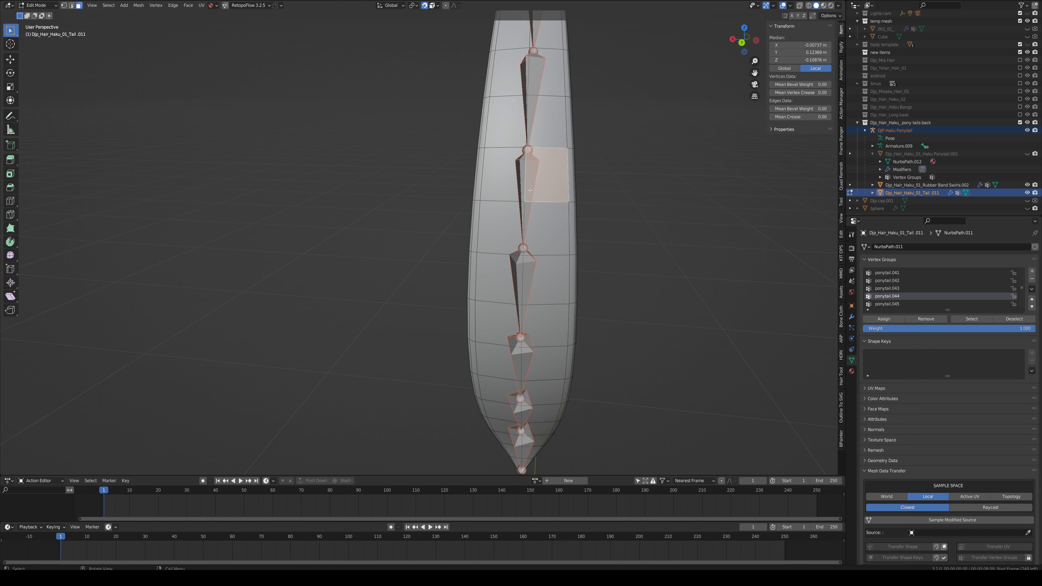
{"action": "left_click", "coordinate": [527, 189], "text": "alt"}
{"action": "left_click", "coordinate": [523, 225], "text": "alt+shift"}
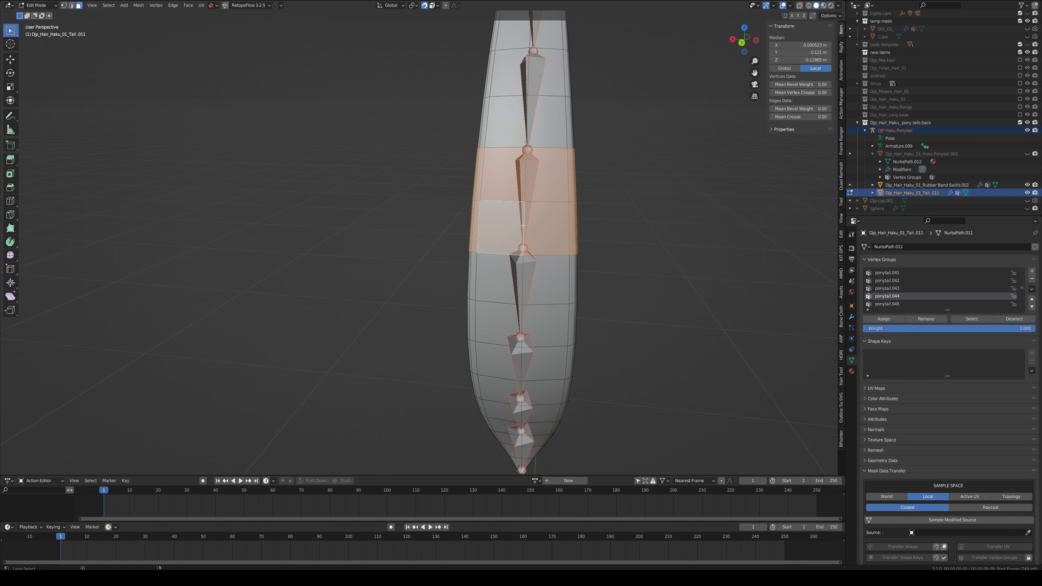
{"action": "left_click", "coordinate": [884, 319]}
{"action": "key", "text": "Tab"}
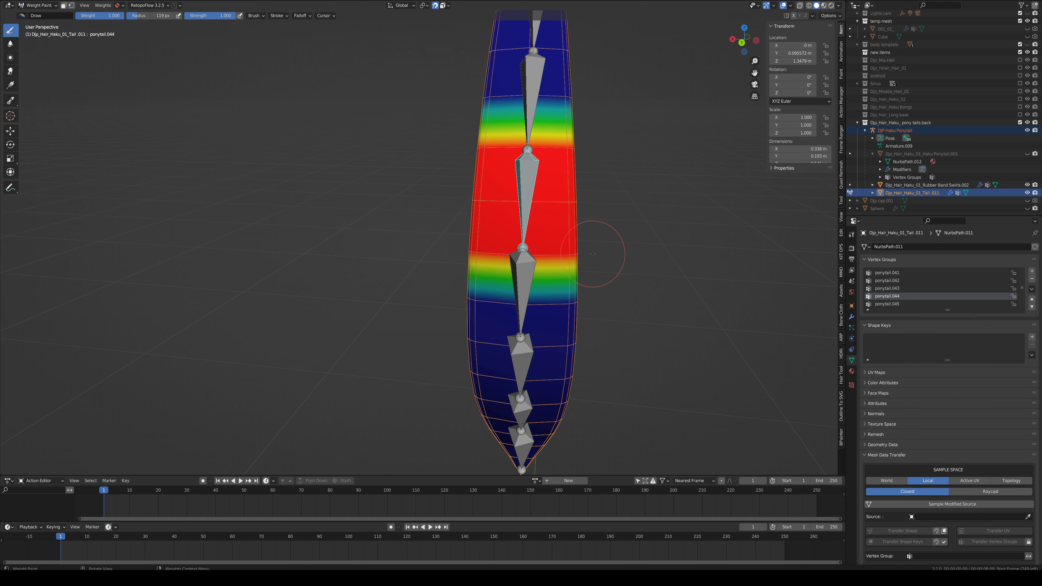
Step: Smooth the ponytail.044 vertex weights twice
{"action": "key", "text": "q"}
{"action": "left_click", "coordinate": [577, 250]}
{"action": "key", "text": "q"}
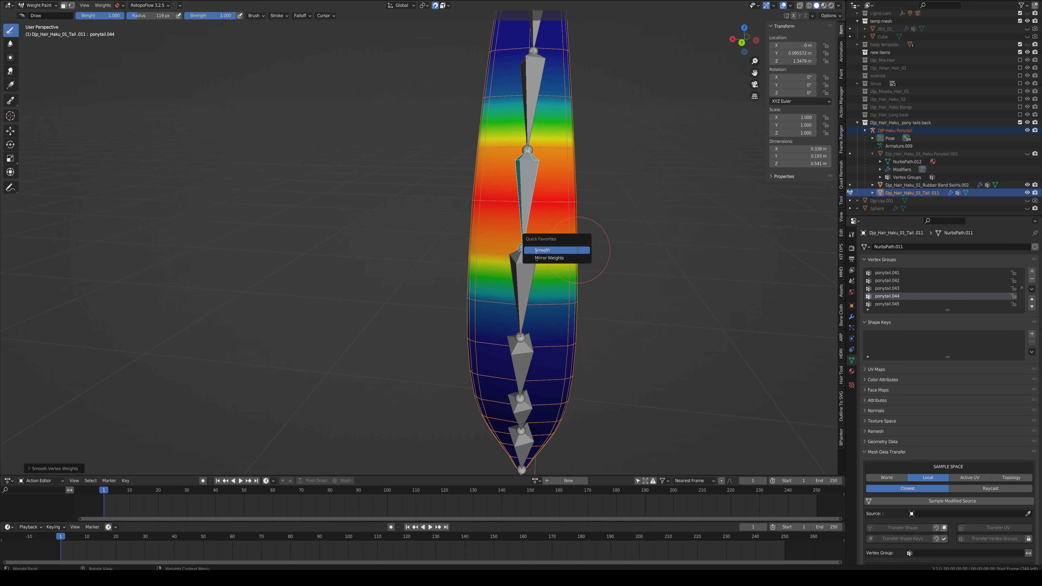
{"action": "left_click", "coordinate": [578, 249]}
{"action": "middle_click_drag", "start_coordinate": [571, 274], "coordinate": [568, 248]}
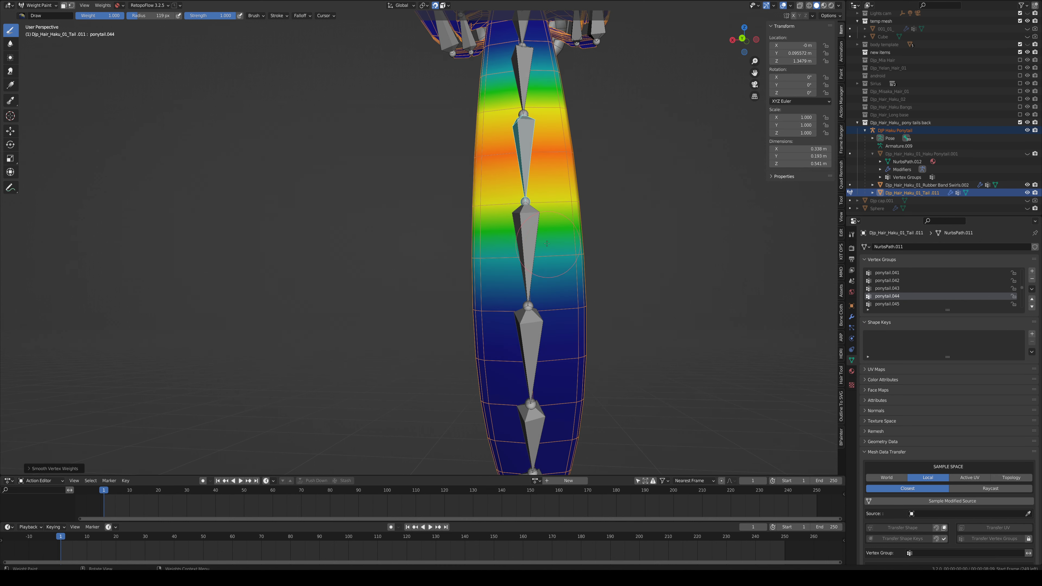
{"action": "key", "text": "Tab"}
{"action": "left_click", "coordinate": [530, 245]}
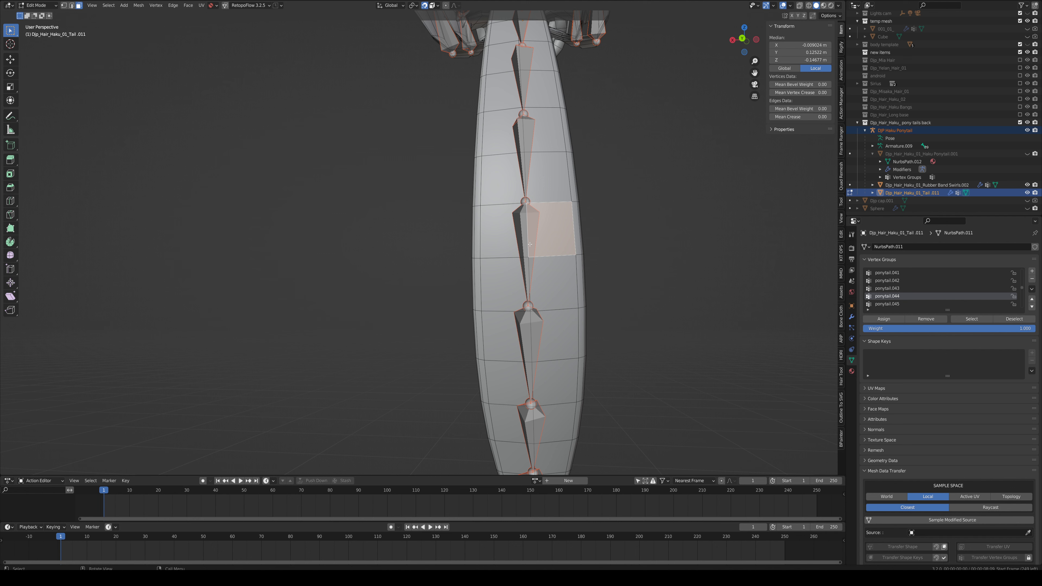
{"action": "key", "text": "Tab"}
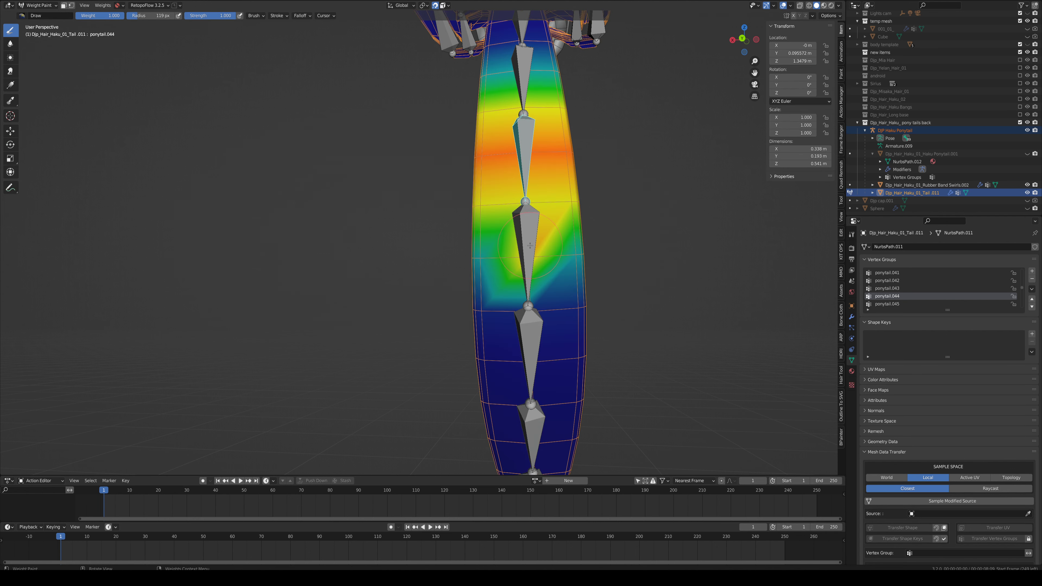
{"action": "key", "text": "ctrl+z"}
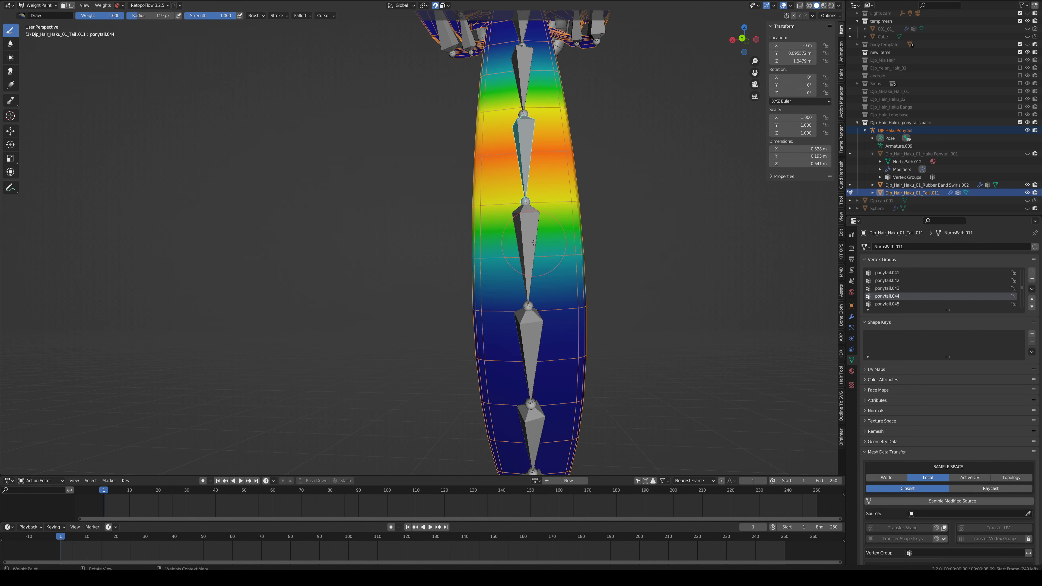
Step: Select the ponytail.045 bone and assign the two face loops around it to its vertex group at weight 1.000
{"action": "left_click", "coordinate": [533, 243], "text": "ctrl"}
{"action": "key", "text": "Tab"}
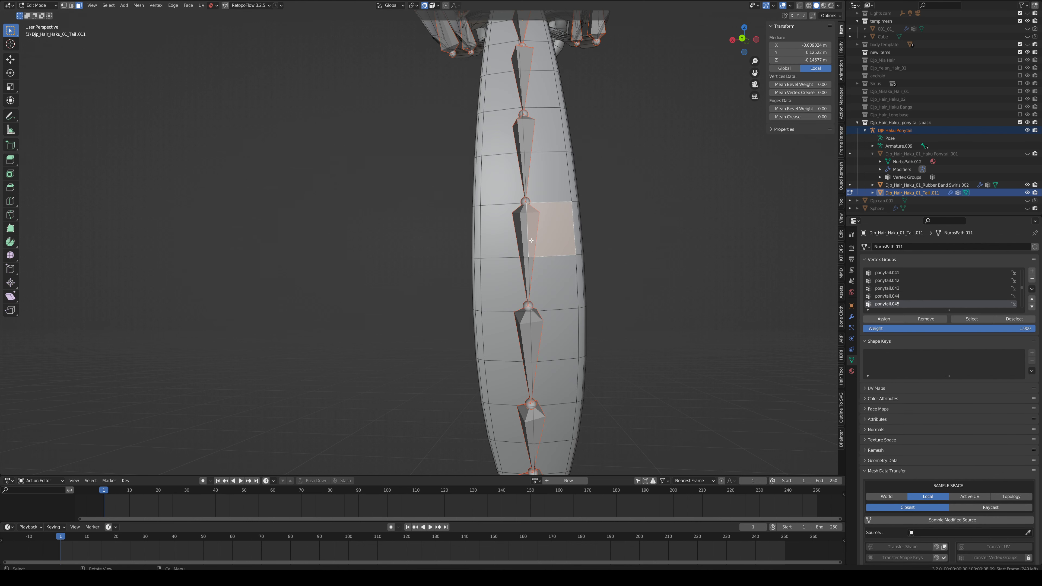
{"action": "left_click", "coordinate": [529, 240], "text": "alt"}
{"action": "left_click", "coordinate": [532, 271], "text": "alt+shift"}
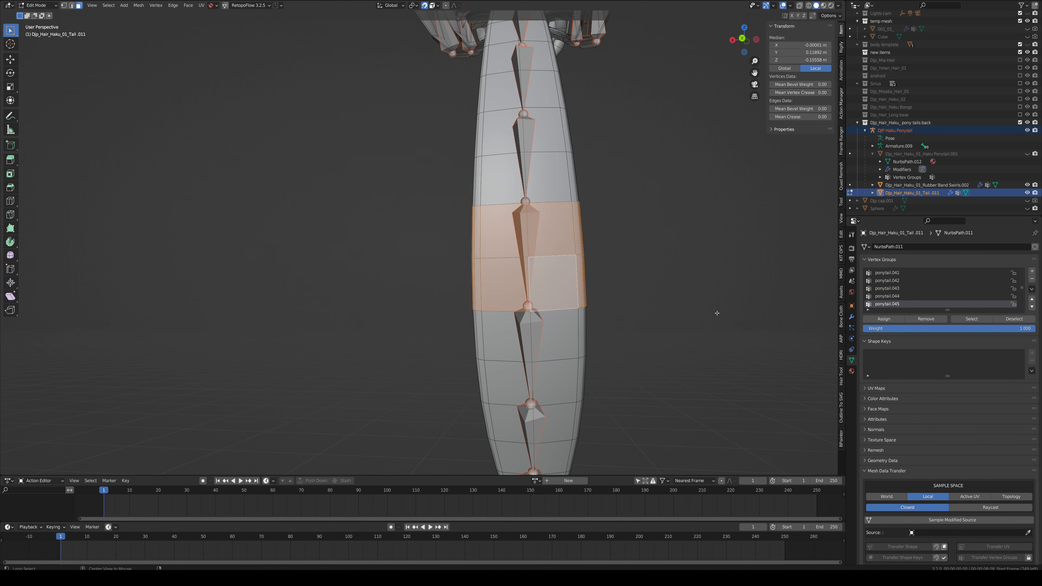
{"action": "left_click", "coordinate": [886, 319]}
{"action": "key", "text": "Tab"}
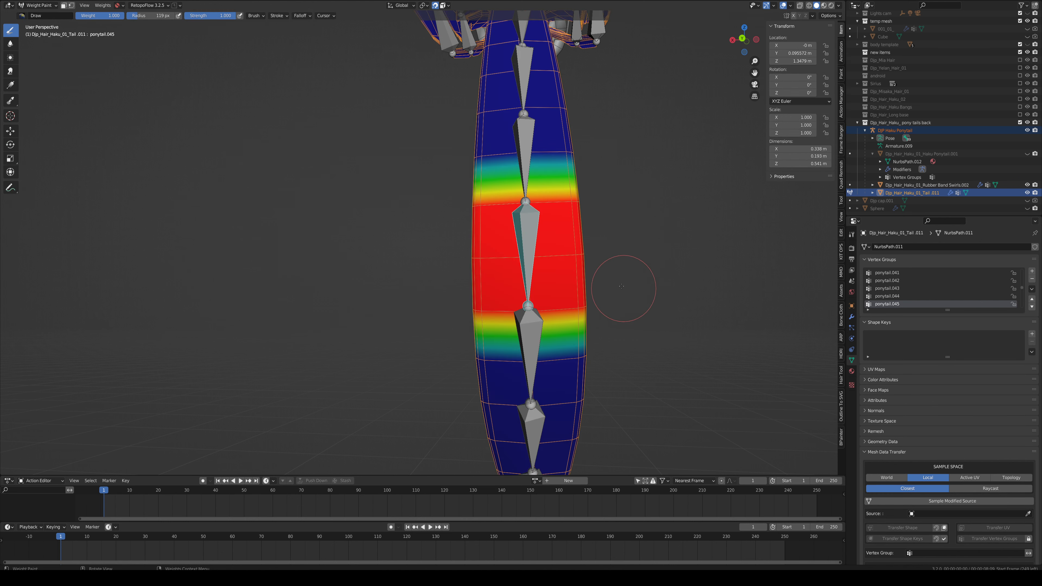
Step: Smooth the ponytail.045 vertex weights three times
{"action": "key", "text": "q"}
{"action": "left_click", "coordinate": [613, 282]}
{"action": "key", "text": "q"}
{"action": "left_click", "coordinate": [614, 282]}
{"action": "key", "text": "q"}
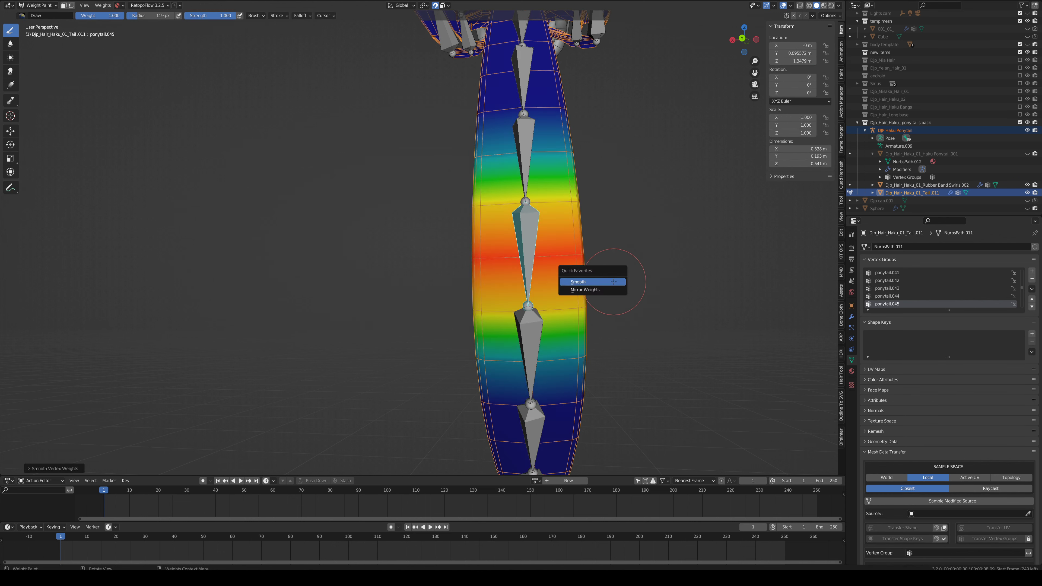
{"action": "left_click", "coordinate": [614, 282]}
Step: Select the ponytail.046 bone and assign the two face loops around it to its vertex group at weight 1.000
{"action": "middle_click_drag", "start_coordinate": [571, 292], "coordinate": [534, 207], "text": "shift"}
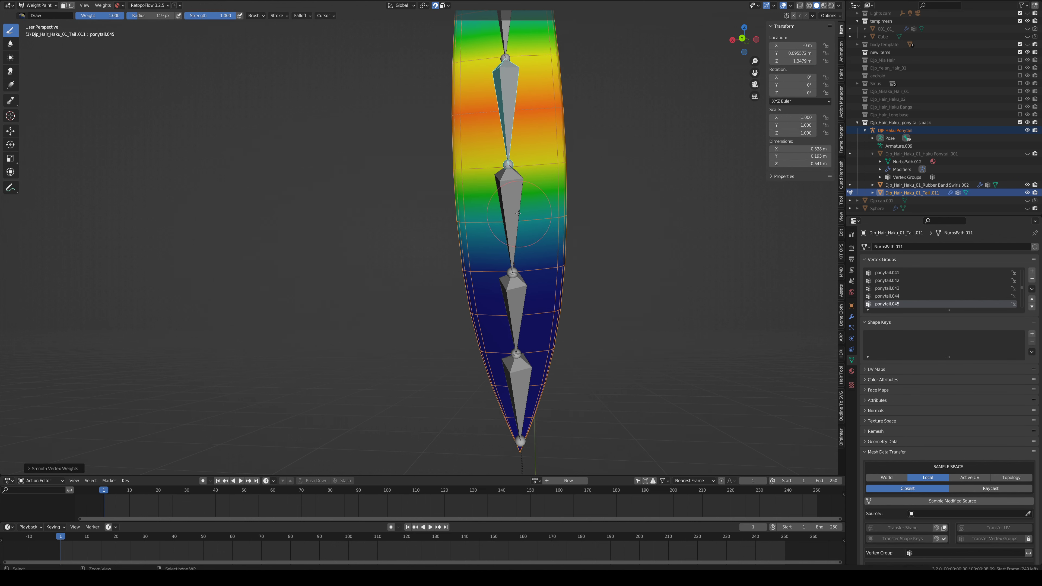
{"action": "key", "text": "ctrl+g"}
{"action": "key", "text": "Tab"}
{"action": "left_click", "coordinate": [514, 205]}
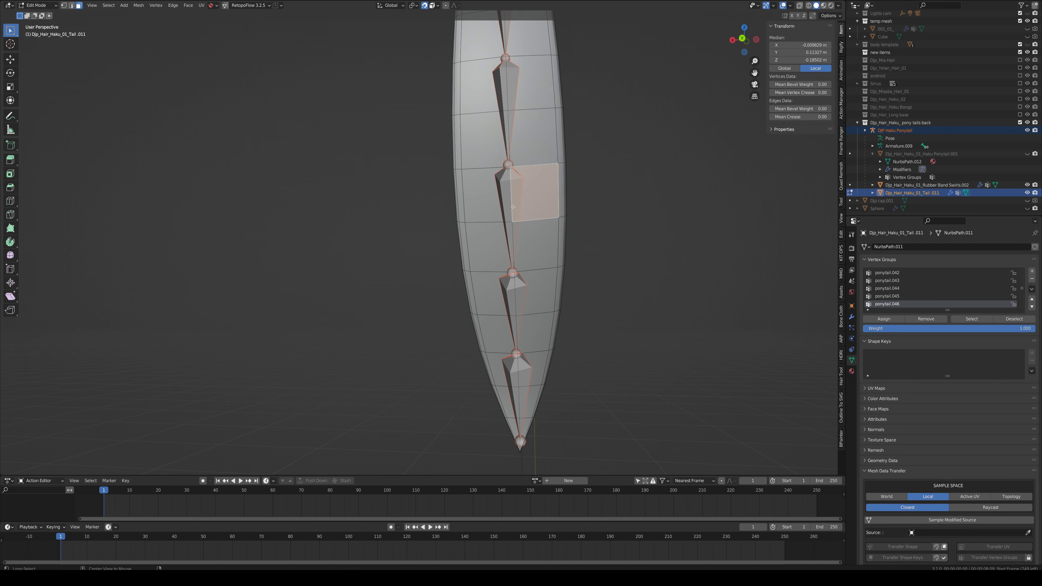
{"action": "left_click", "coordinate": [512, 206], "text": "alt"}
{"action": "left_click", "coordinate": [514, 237], "text": "alt+shift"}
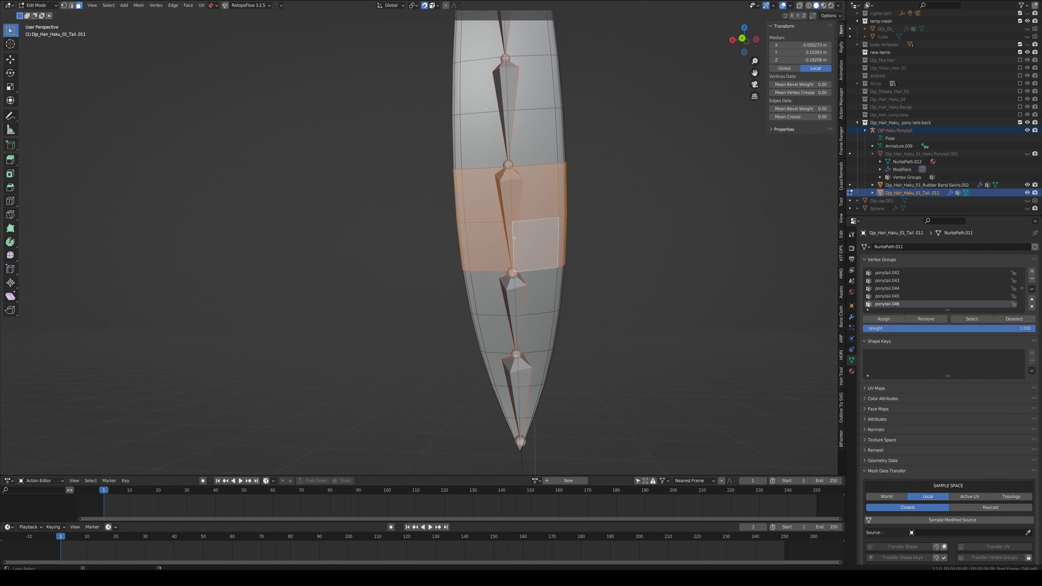
{"action": "left_click", "coordinate": [883, 319]}
{"action": "key", "text": "Tab"}
Step: Smooth the ponytail.046 vertex weights three times
{"action": "key", "text": "q"}
{"action": "left_click", "coordinate": [567, 249]}
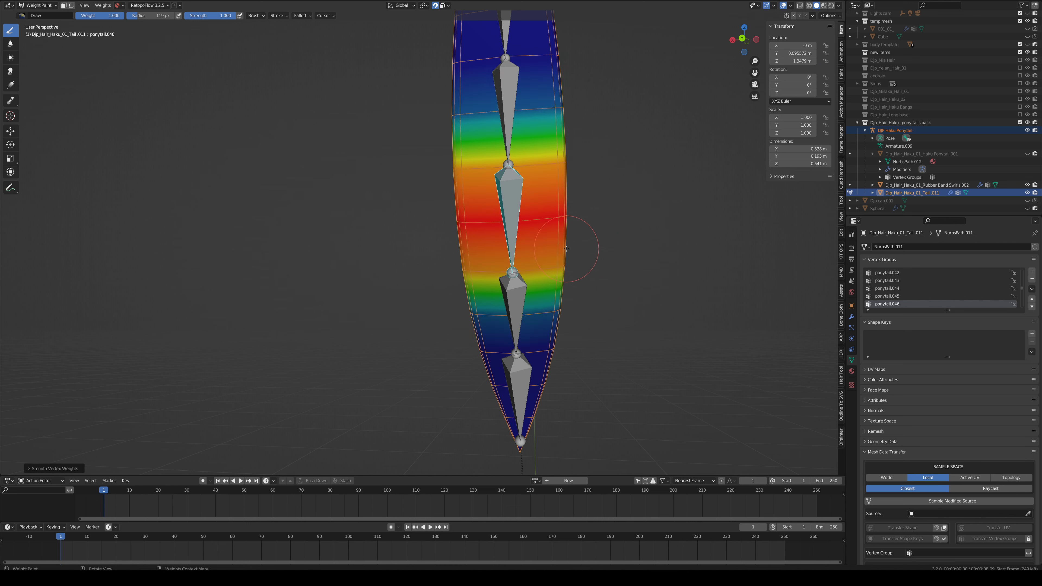
{"action": "key", "text": "q"}
{"action": "left_click", "coordinate": [567, 249]}
{"action": "key", "text": "q"}
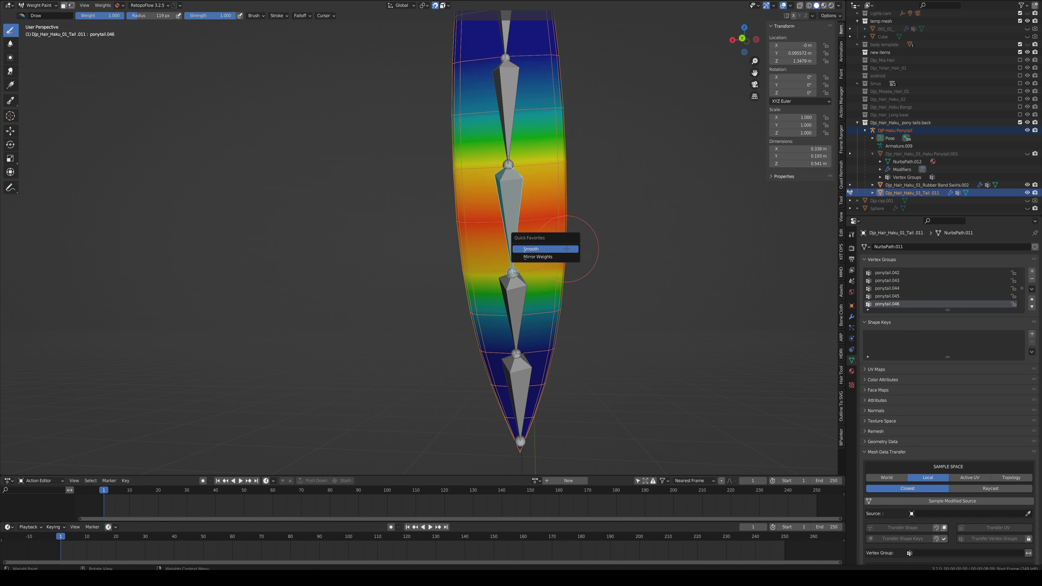
{"action": "left_click", "coordinate": [567, 249]}
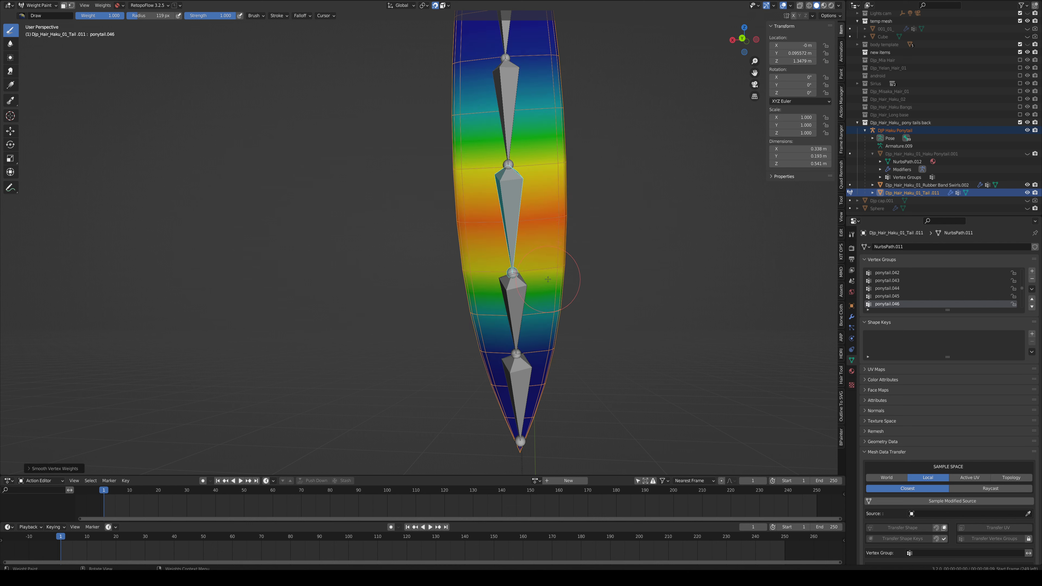
{"action": "key", "text": "Tab"}
{"action": "key", "text": "Tab"}
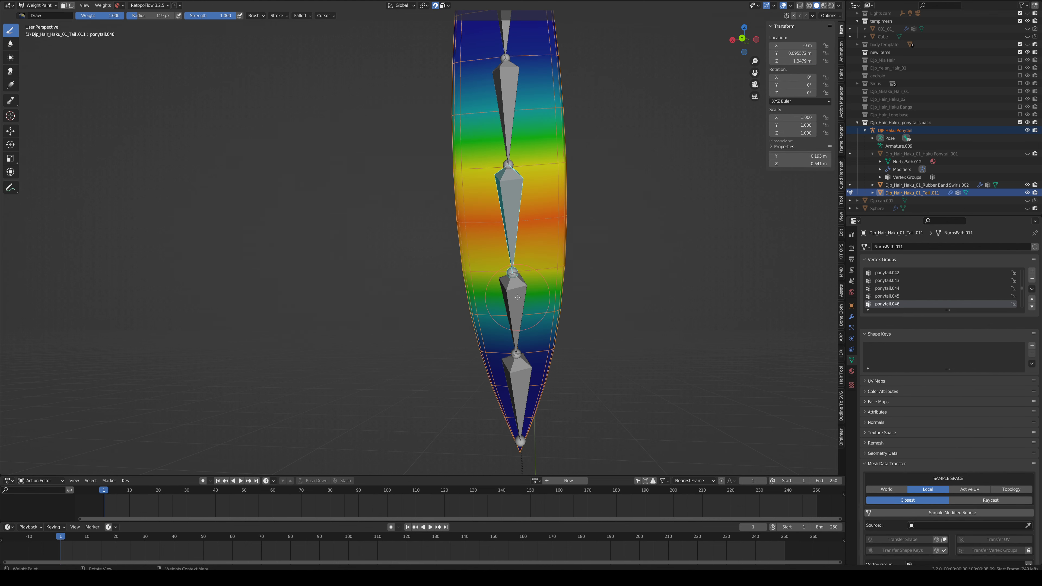
{"action": "middle_click_drag", "start_coordinate": [517, 298], "coordinate": [515, 286]}
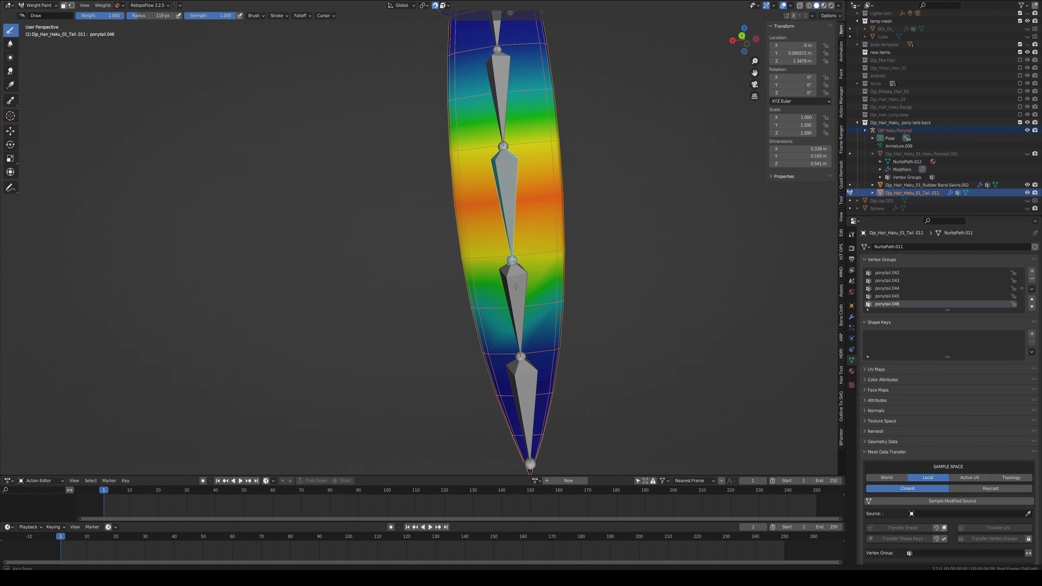
{"action": "key", "text": "ctrl+z"}
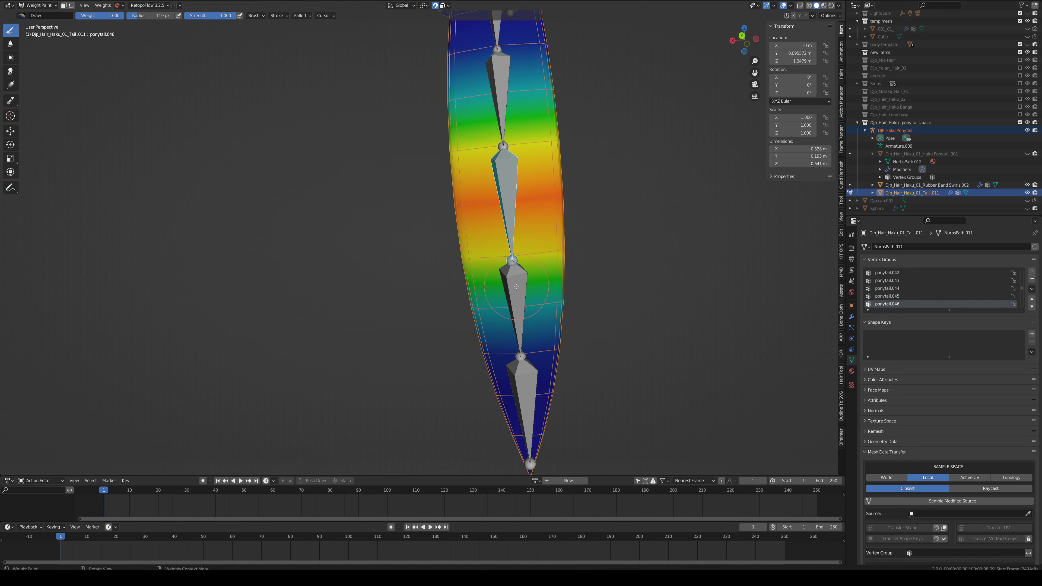
Step: Select the ponytail.047 bone and assign the two face loops around it to its vertex group at weight 1.000
{"action": "left_click", "coordinate": [516, 287], "text": "ctrl"}
{"action": "middle_click_drag", "start_coordinate": [531, 289], "coordinate": [531, 275]}
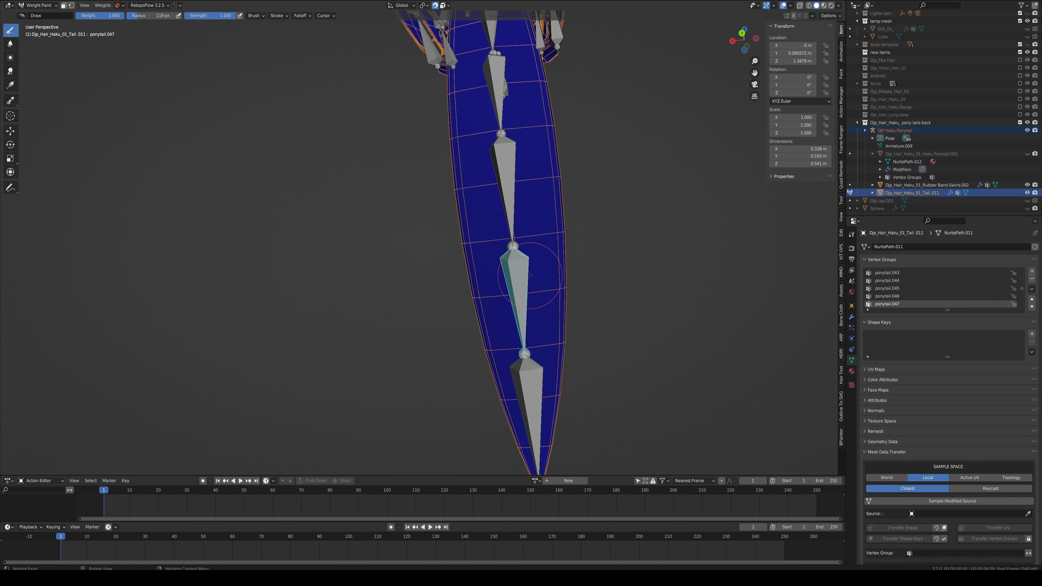
{"action": "key", "text": "Tab"}
{"action": "left_click", "coordinate": [522, 281]}
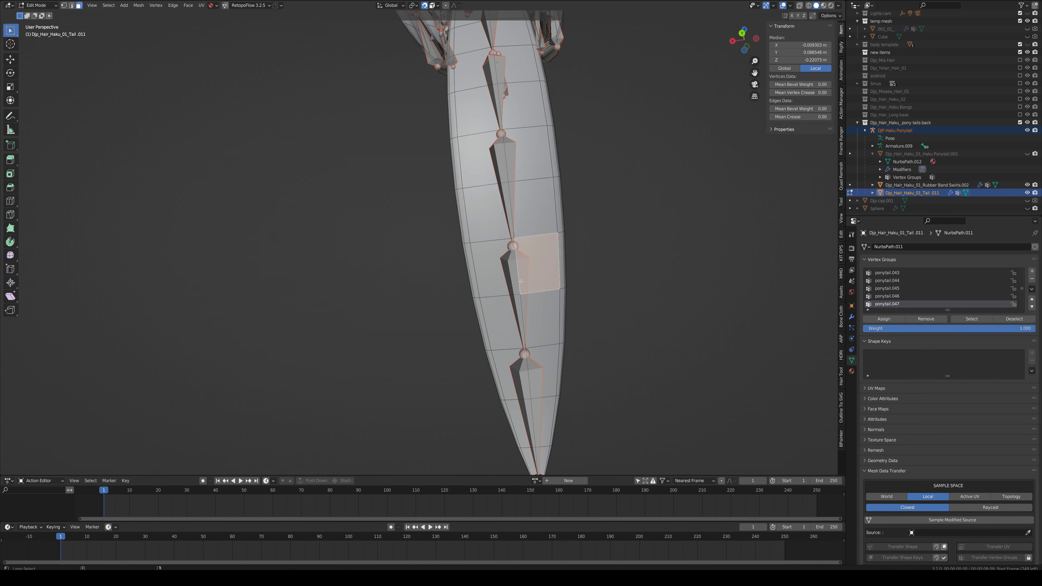
{"action": "left_click", "coordinate": [521, 284], "text": "alt"}
{"action": "left_click", "coordinate": [524, 307], "text": "alt+shift"}
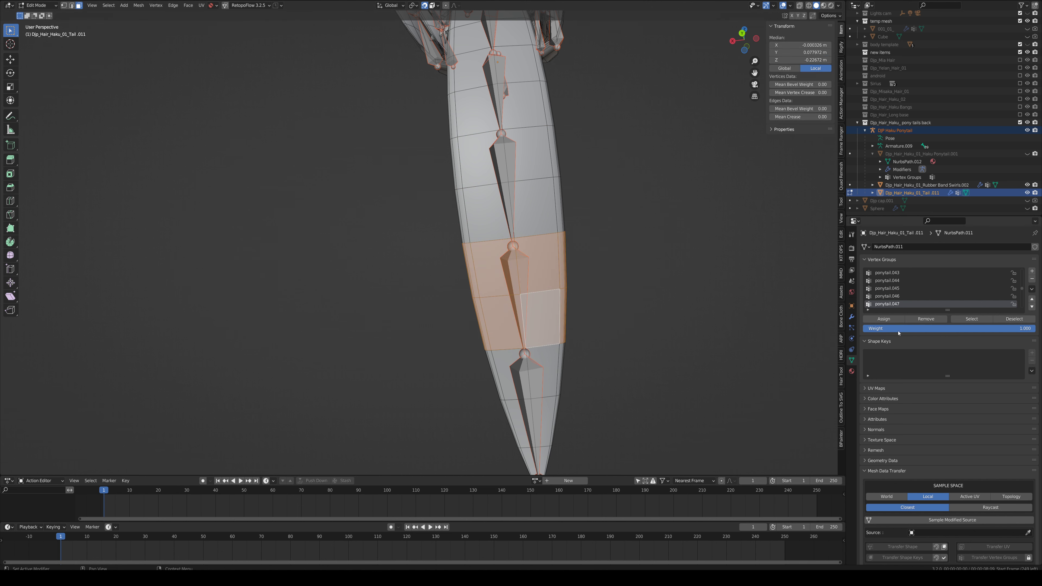
{"action": "left_click", "coordinate": [883, 320]}
{"action": "key", "text": "ctrl+Tab"}
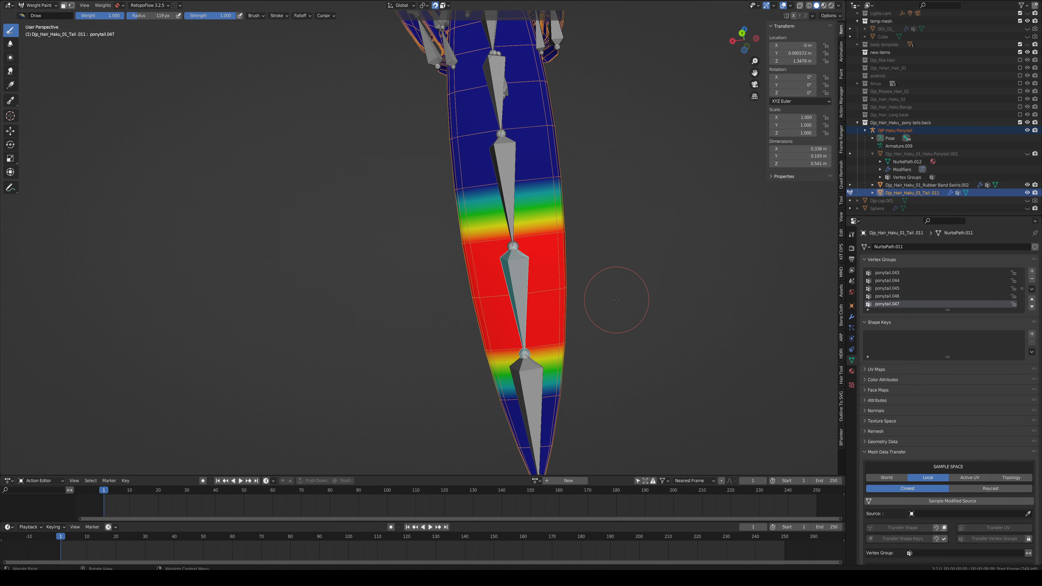
Step: Smooth the ponytail.047 vertex weights four times
{"action": "key", "text": "q"}
{"action": "left_click", "coordinate": [605, 300]}
{"action": "key", "text": "q"}
{"action": "left_click", "coordinate": [603, 301]}
{"action": "key", "text": "q"}
{"action": "left_click", "coordinate": [602, 301]}
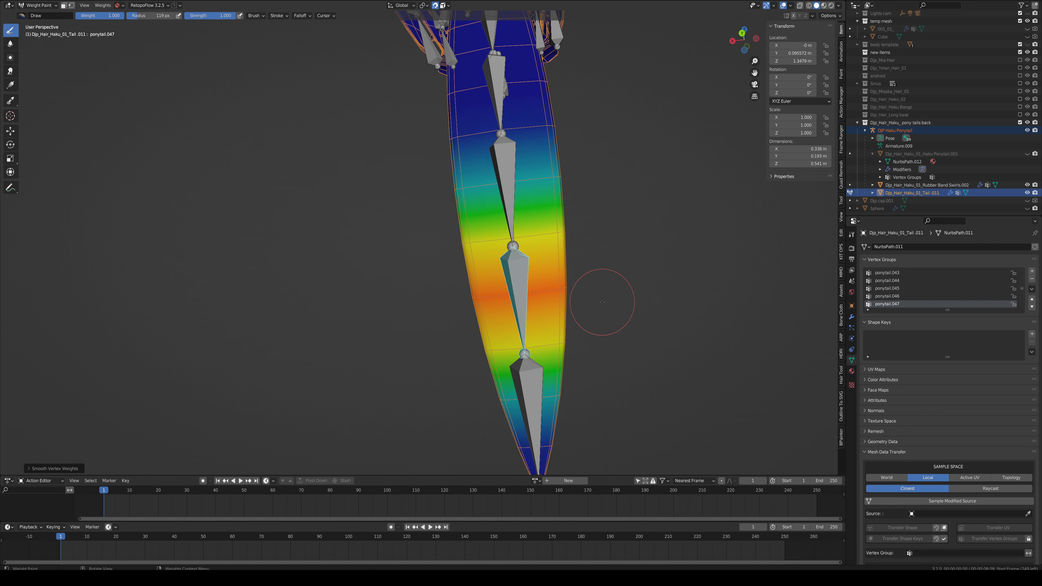
{"action": "key", "text": "q"}
{"action": "left_click", "coordinate": [602, 302]}
Step: Select the ponytail.048 bone and assign all faces around it down to the strand's tip to its vertex group at weight 1.000
{"action": "scroll", "coordinate": [566, 264], "scroll_direction": "down", "scroll_amount": 5, "text": "shift"}
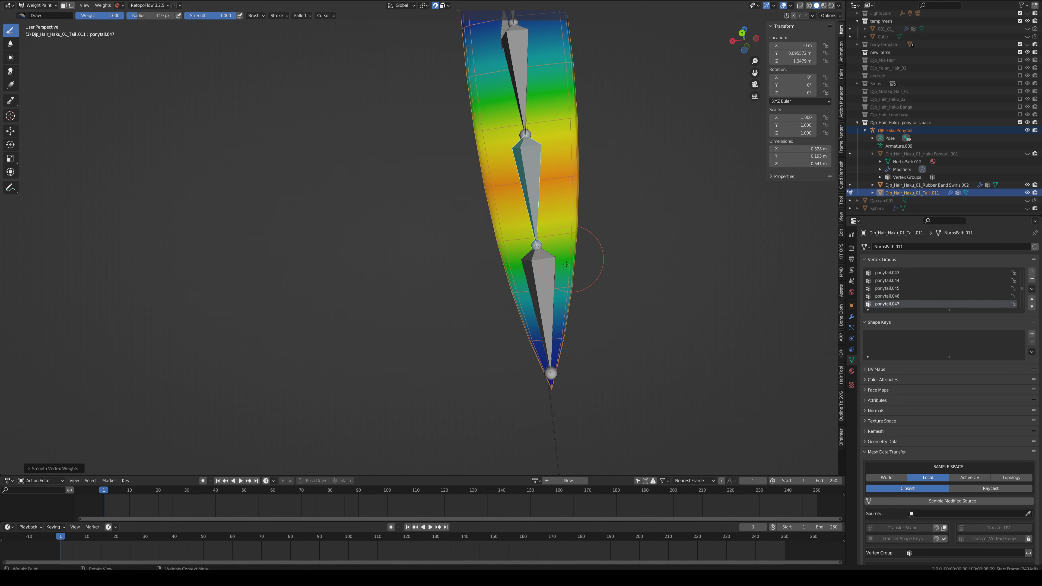
{"action": "left_click", "coordinate": [544, 286], "text": "ctrl"}
{"action": "key", "text": "ctrl+Tab"}
{"action": "left_click", "coordinate": [547, 277]}
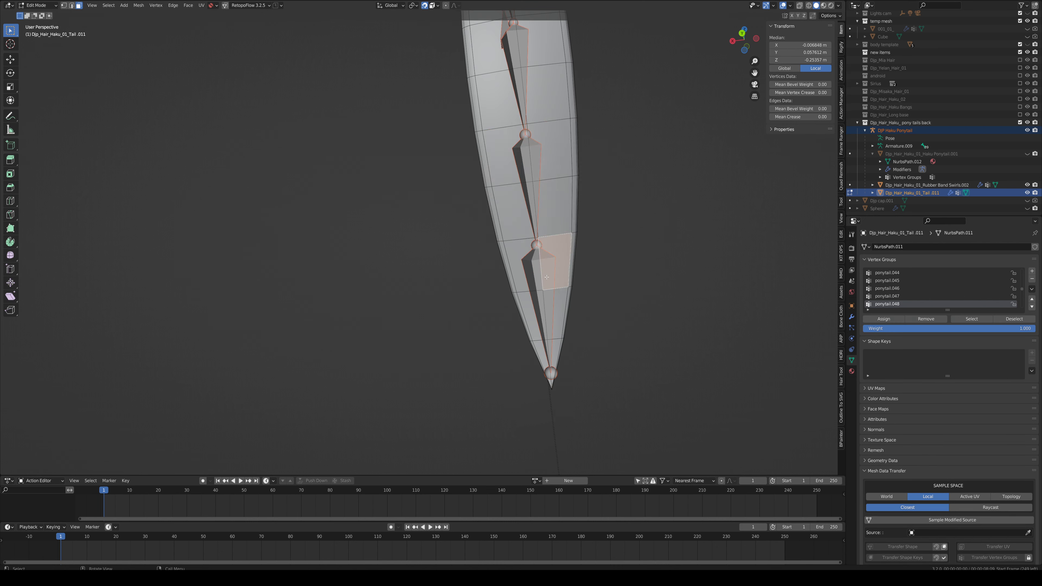
{"action": "left_click", "coordinate": [551, 321]}
{"action": "left_click", "coordinate": [546, 321], "text": "alt"}
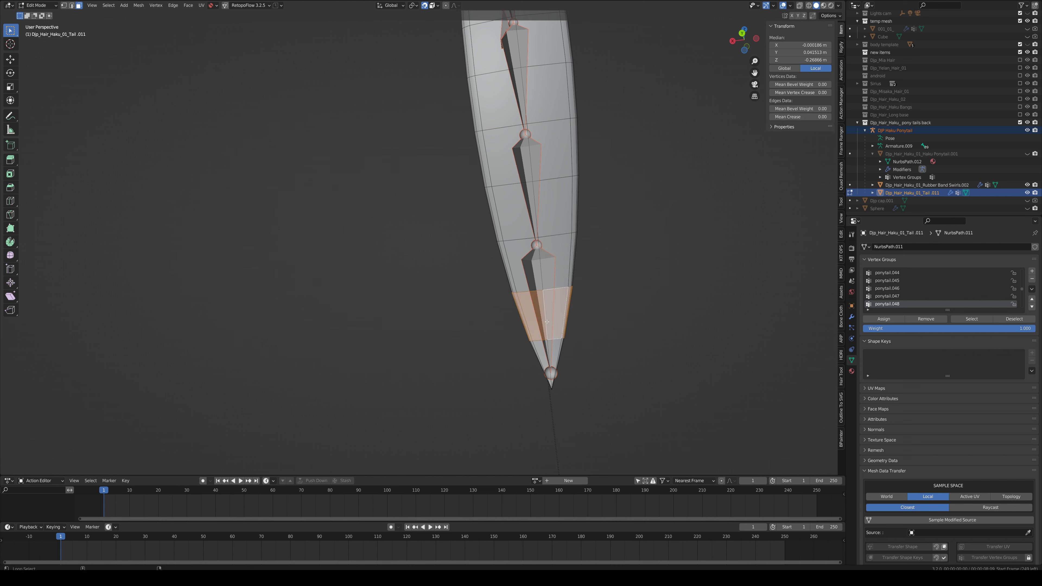
{"action": "key", "text": "ctrl+KP_Add"}
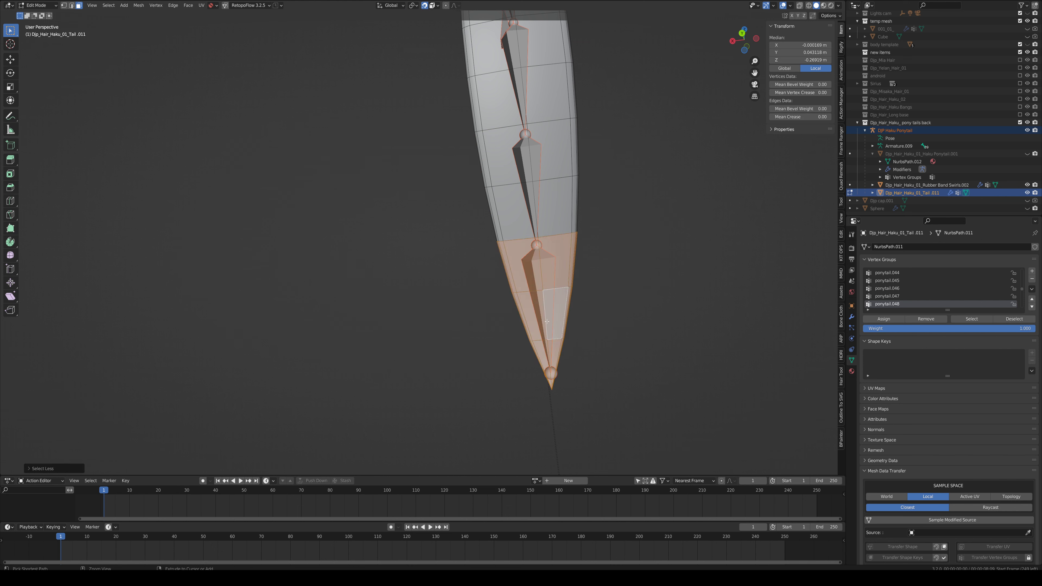
{"action": "left_click", "coordinate": [884, 319]}
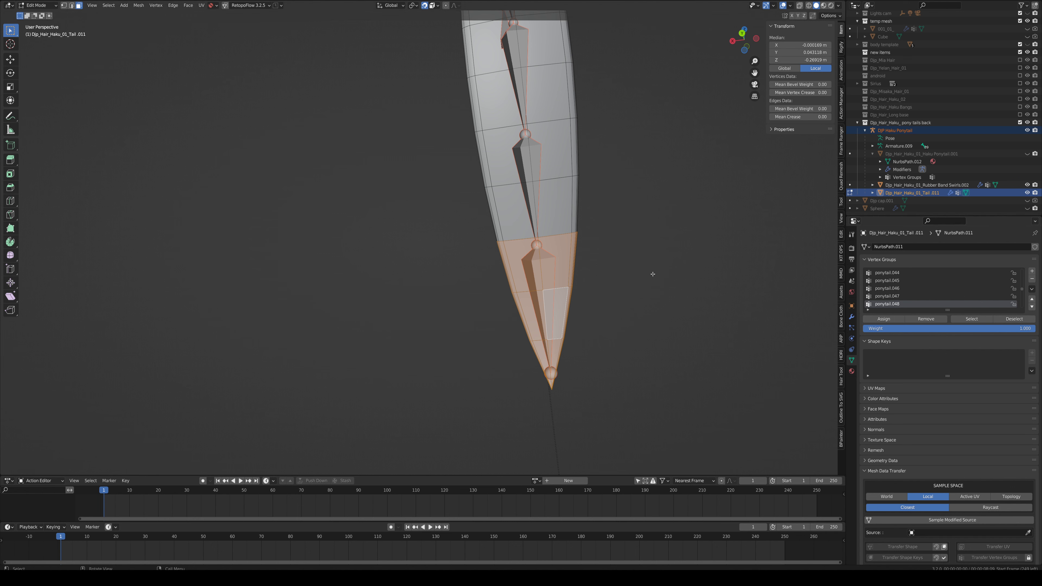
{"action": "key", "text": "Tab"}
Step: Smooth the ponytail.048 vertex weights seven times
{"action": "right_click", "coordinate": [578, 236]}
{"action": "left_click", "coordinate": [579, 236]}
{"action": "key", "text": "q"}
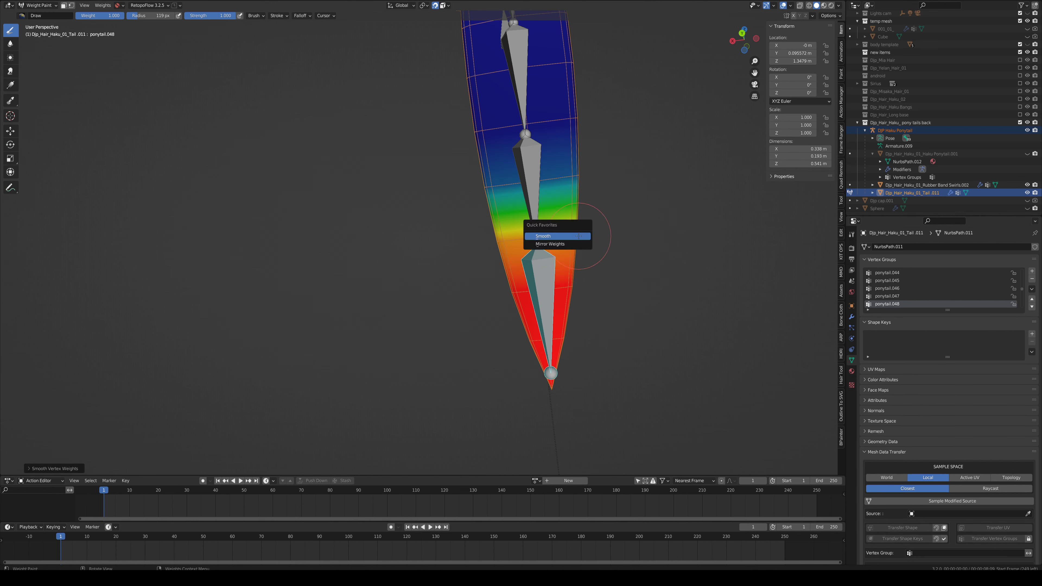
{"action": "left_click", "coordinate": [578, 236]}
{"action": "key", "text": "q"}
{"action": "left_click", "coordinate": [579, 236]}
{"action": "key", "text": "q"}
{"action": "left_click", "coordinate": [579, 236]}
{"action": "key", "text": "q"}
{"action": "left_click", "coordinate": [578, 236]}
{"action": "key", "text": "q"}
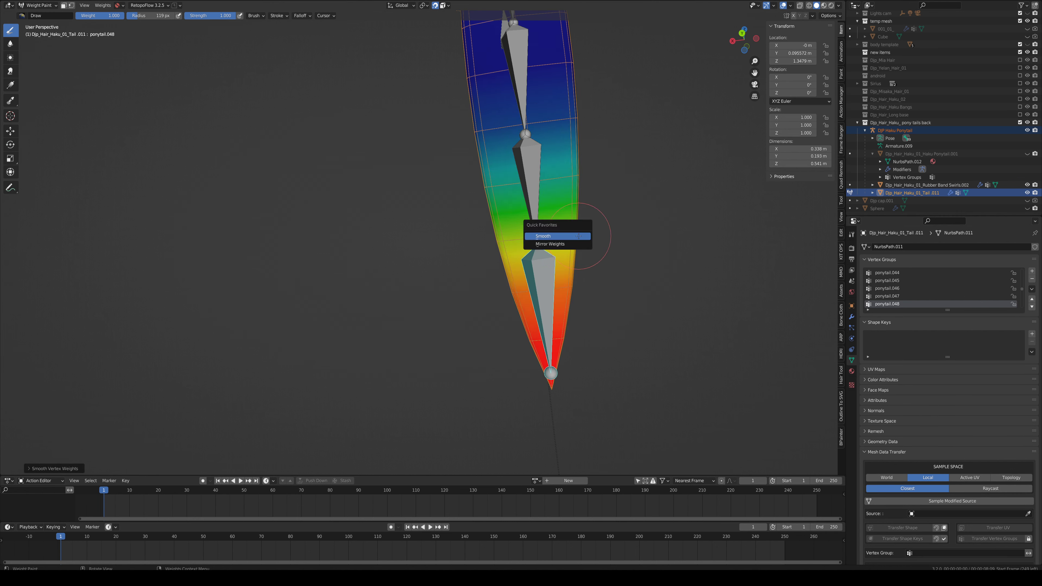
{"action": "left_click", "coordinate": [578, 236]}
{"action": "key", "text": "q"}
{"action": "left_click", "coordinate": [578, 236]}
Step: Rotate the ponytail.048 bone slightly outward to test how the strand's tip deforms
{"action": "middle_click_drag", "start_coordinate": [579, 236], "coordinate": [595, 164]}
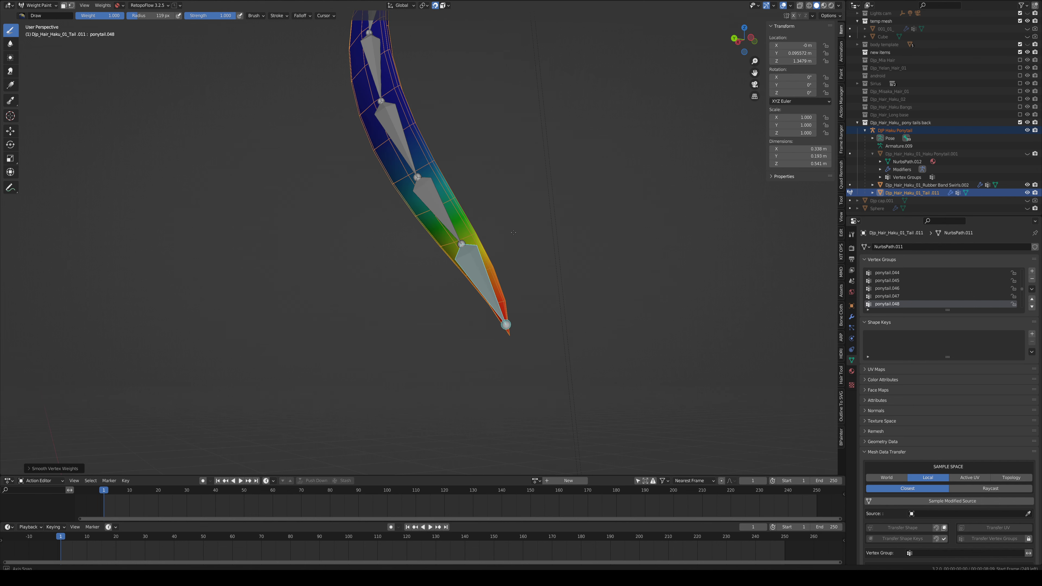
{"action": "key", "text": "r"}
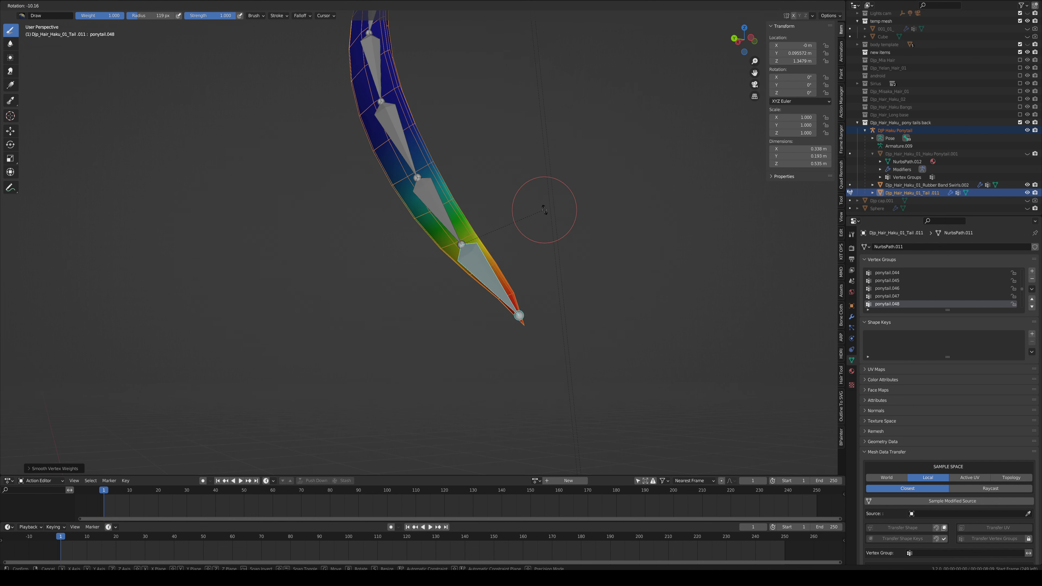
{"action": "left_click", "coordinate": [549, 186]}
{"action": "middle_click_drag", "start_coordinate": [549, 187], "coordinate": [521, 154]}
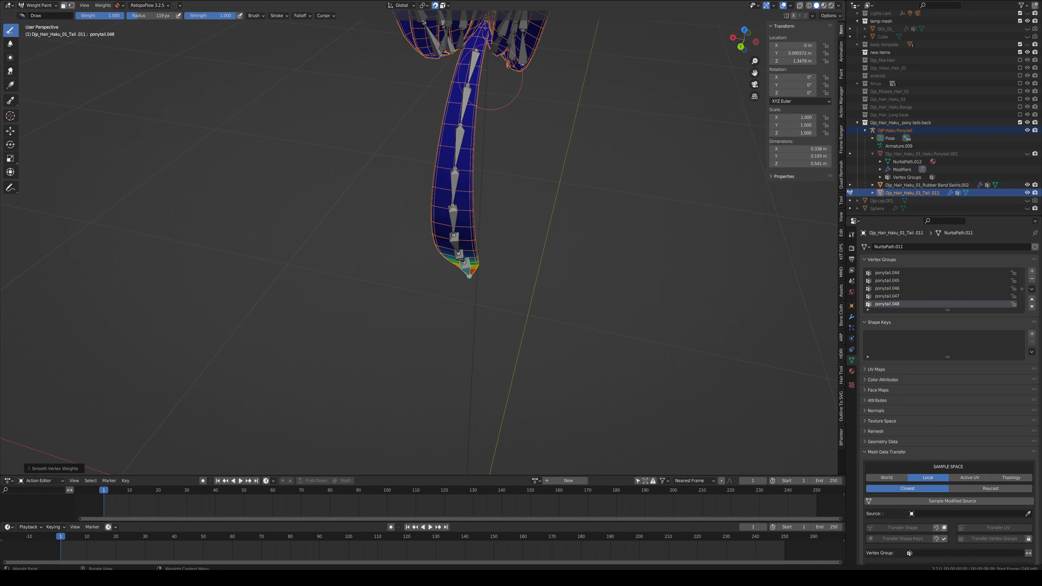
Step: Test-rotate the ponytail.041 bone from two viewing angles to check the central strand's deformation, cancelling each rotation
{"action": "left_click", "coordinate": [468, 66], "text": "ctrl"}
{"action": "key", "text": "r"}
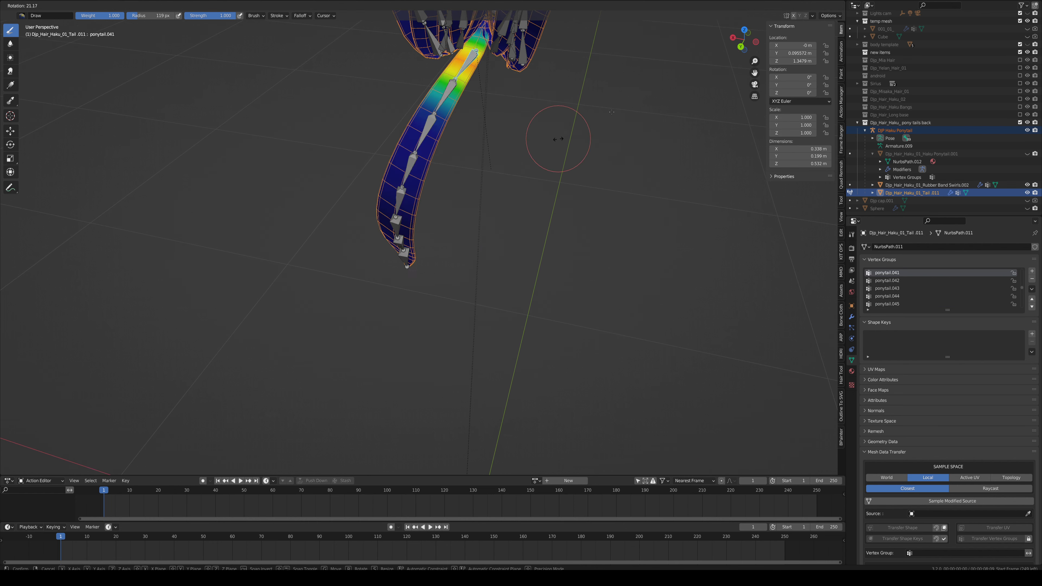
{"action": "right_click", "coordinate": [528, 165]}
{"action": "scroll", "coordinate": [528, 165], "scroll_direction": "down", "scroll_amount": 1}
{"action": "middle_click_drag", "start_coordinate": [528, 165], "coordinate": [523, 144]}
{"action": "key", "text": "r"}
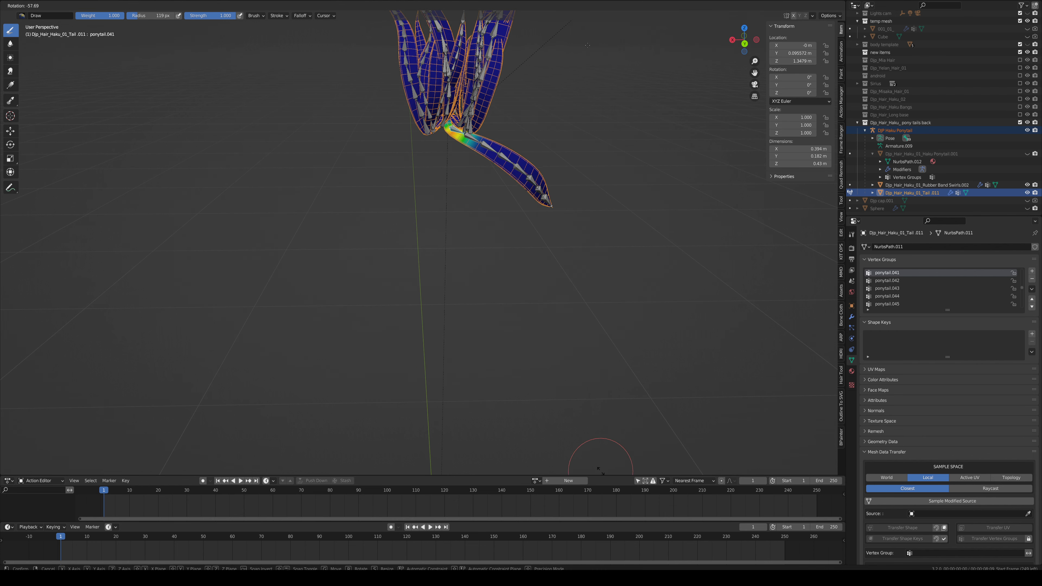
{"action": "right_click", "coordinate": [600, 465]}
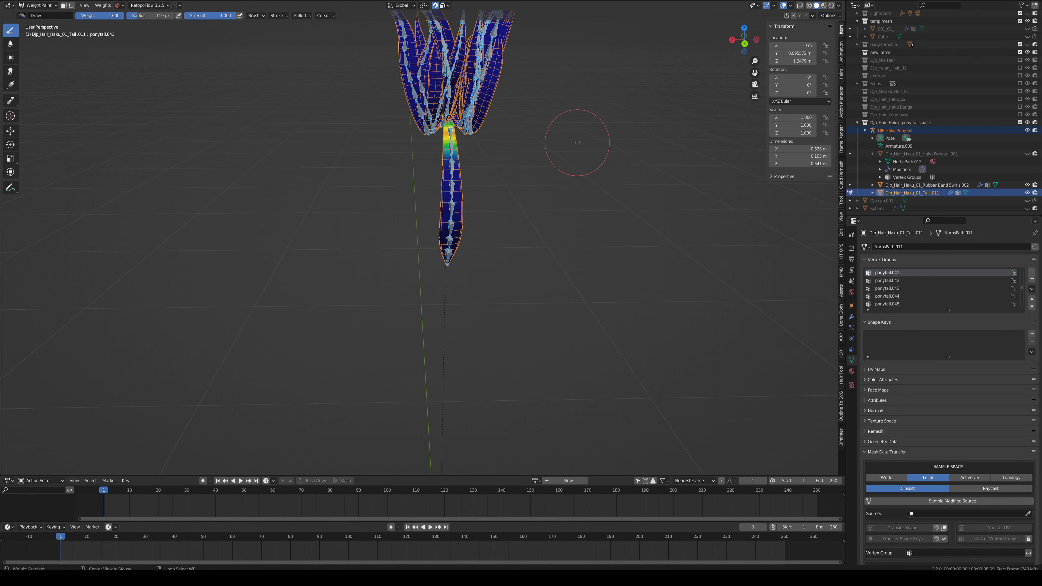
Step: Clear the rotation of all ponytail bones to restore the rest pose, and save the file
{"action": "key", "text": "alt+r"}
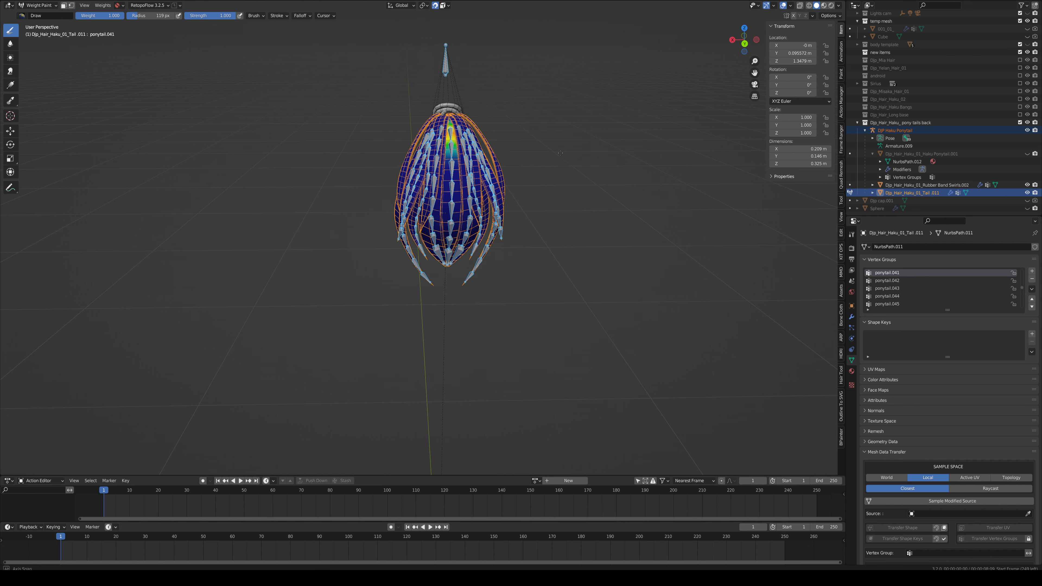
{"action": "mouse_move", "coordinate": [570, 142]}
{"action": "middle_mouse_down"}
{"action": "mouse_move", "coordinate": [498, 144]}
{"action": "mouse_move", "coordinate": [517, 146]}
{"action": "mouse_move", "coordinate": [480, 130]}
{"action": "middle_mouse_up"}
{"action": "middle_click_drag", "start_coordinate": [498, 204], "coordinate": [509, 224]}
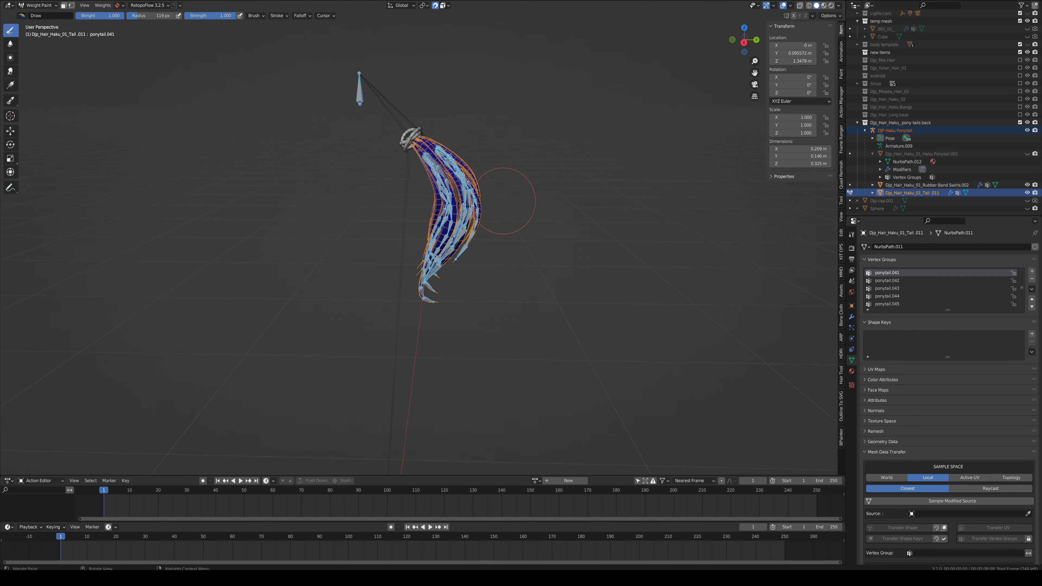
{"action": "scroll", "coordinate": [452, 227], "scroll_direction": "up", "scroll_amount": 2}
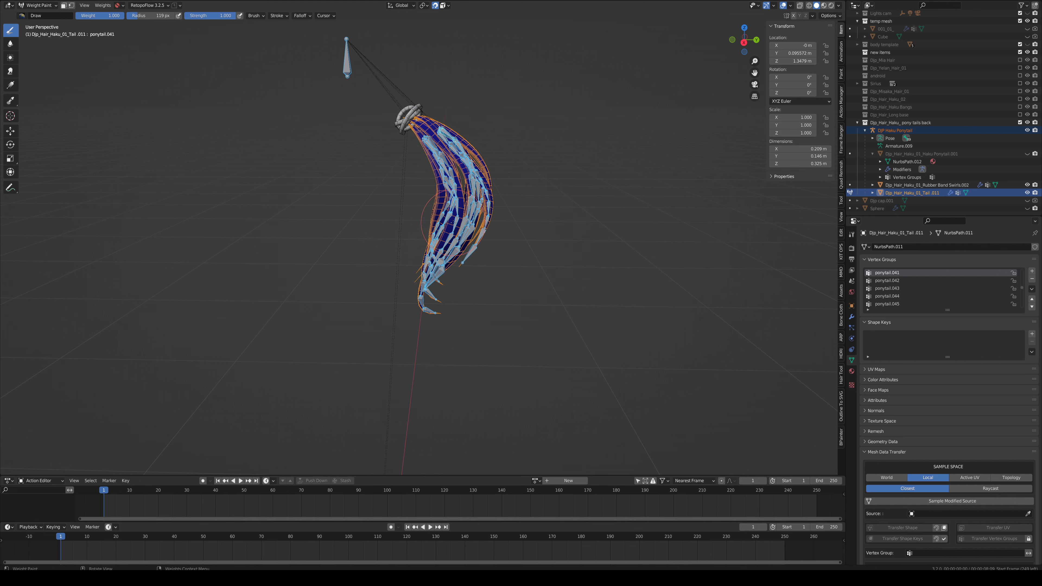
{"action": "middle_click_drag", "start_coordinate": [503, 226], "coordinate": [508, 224]}
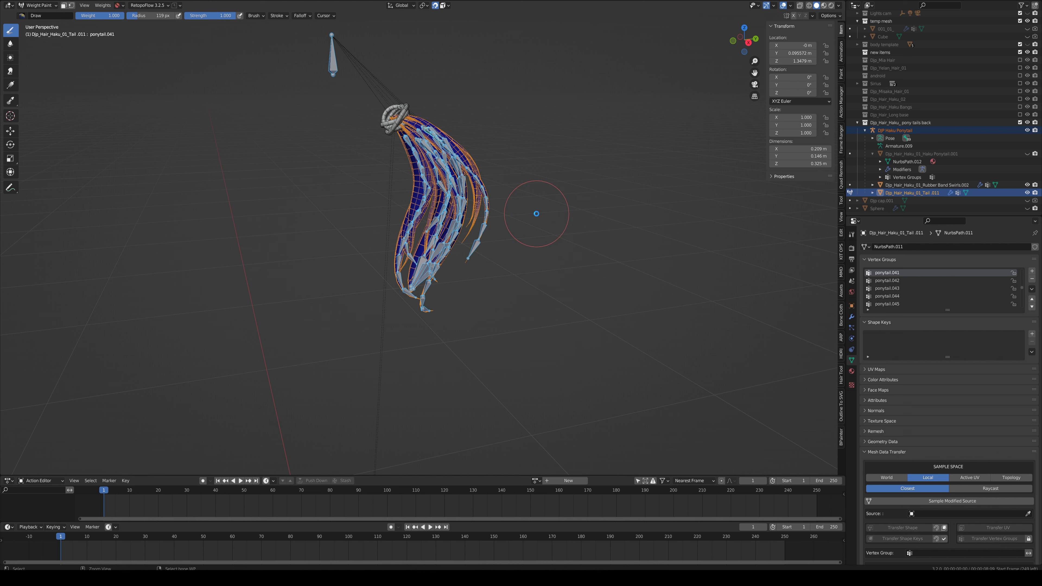
{"action": "key", "text": "ctrl+s"}
{"action": "middle_click_drag", "start_coordinate": [546, 207], "coordinate": [570, 205]}
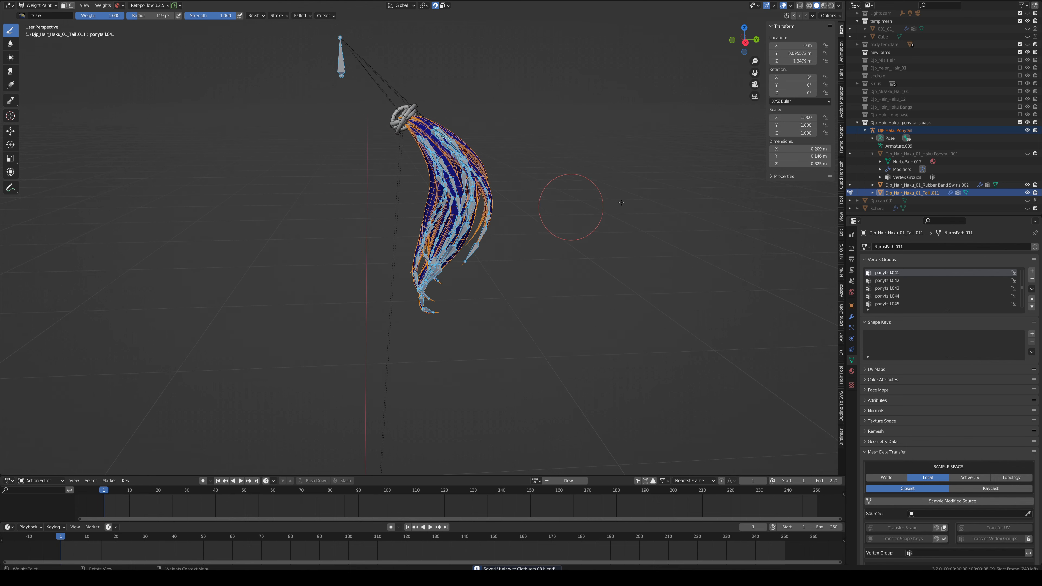
Step: Unhide the Djp_Hair_Haku_01_Haku Ponytail.001 mesh, switch to Object Mode and deselect everything
{"action": "left_click", "coordinate": [1026, 154]}
{"action": "mouse_move", "coordinate": [532, 177]}
{"action": "middle_mouse_down"}
{"action": "mouse_move", "coordinate": [505, 181]}
{"action": "mouse_move", "coordinate": [534, 186]}
{"action": "middle_mouse_up"}
{"action": "key", "text": "ctrl+Tab"}
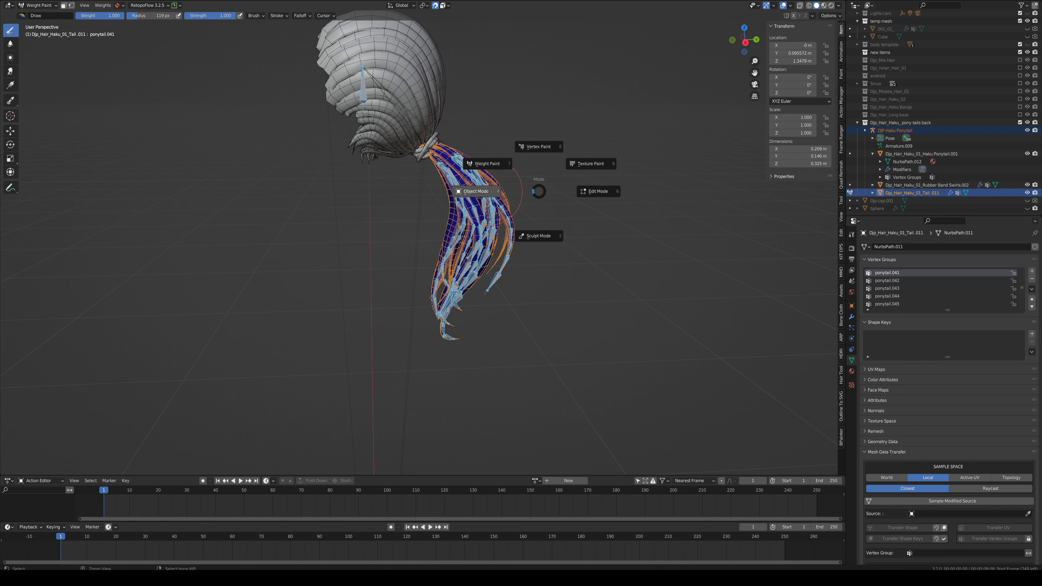
{"action": "left_click", "coordinate": [489, 191]}
{"action": "middle_click_drag", "start_coordinate": [516, 193], "coordinate": [533, 169]}
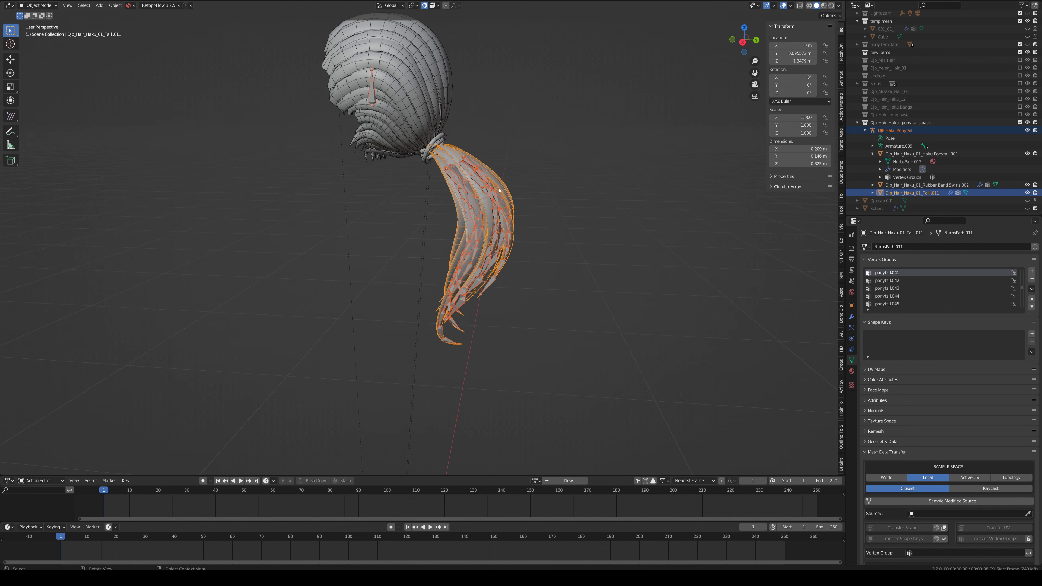
{"action": "left_click", "coordinate": [536, 166]}
Step: Put the DJP Haku Ponytail armature into Pose Mode and test-move its CRT Parent Haku ponytail bone, cancelling the move
{"action": "middle_click_drag", "start_coordinate": [400, 149], "coordinate": [402, 128]}
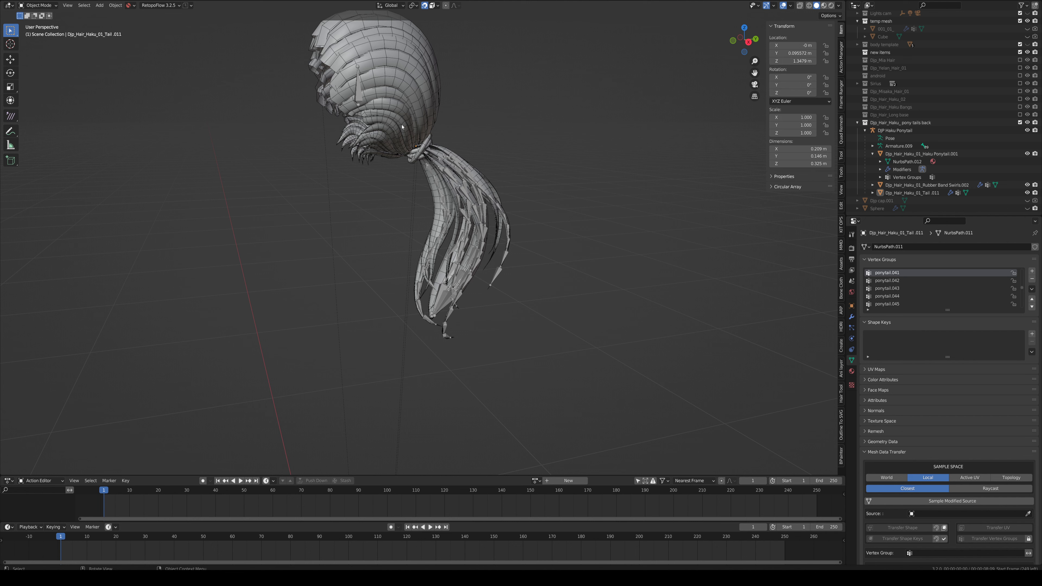
{"action": "left_click", "coordinate": [359, 99]}
{"action": "key", "text": "ctrl+Tab"}
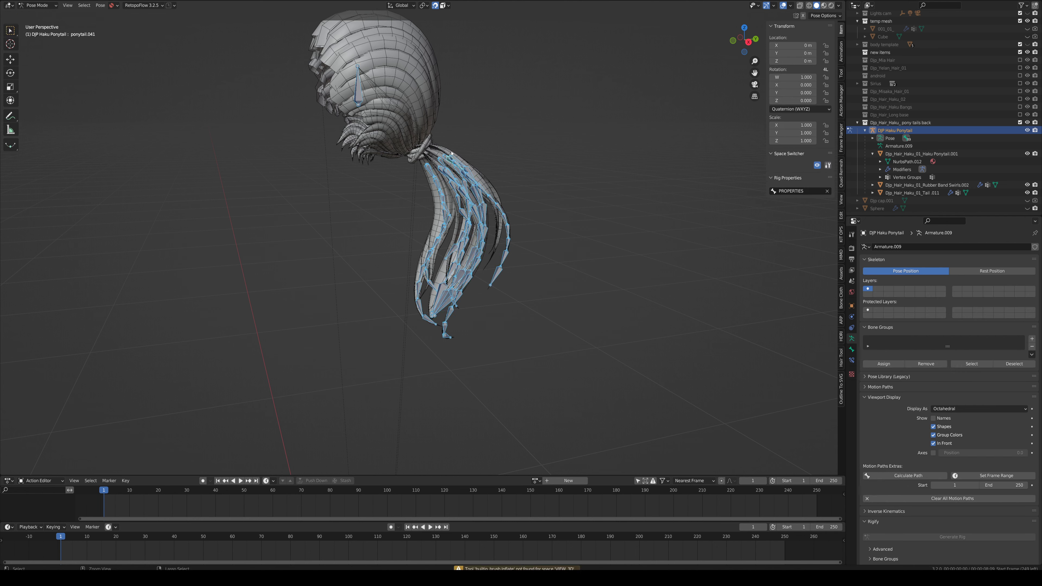
{"action": "left_click", "coordinate": [362, 99]}
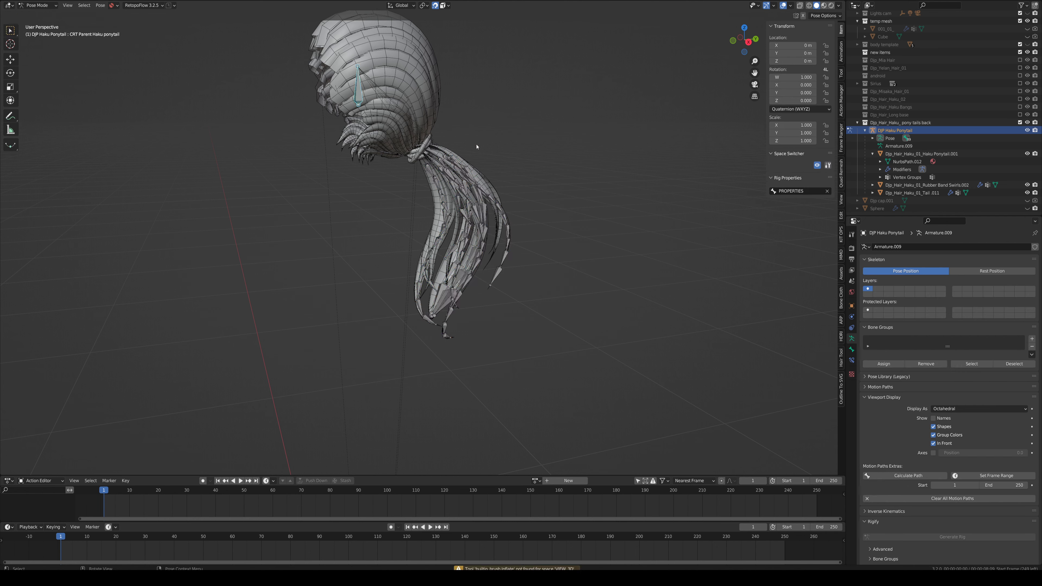
{"action": "key", "text": "g"}
{"action": "right_click", "coordinate": [538, 198]}
Step: Test-move the top bones of three left-side (.L) ponytail strands, starting with ponytail.033.L, and cancel each move
{"action": "middle_click_drag", "start_coordinate": [537, 197], "coordinate": [440, 208]}
{"action": "left_click", "coordinate": [447, 179]}
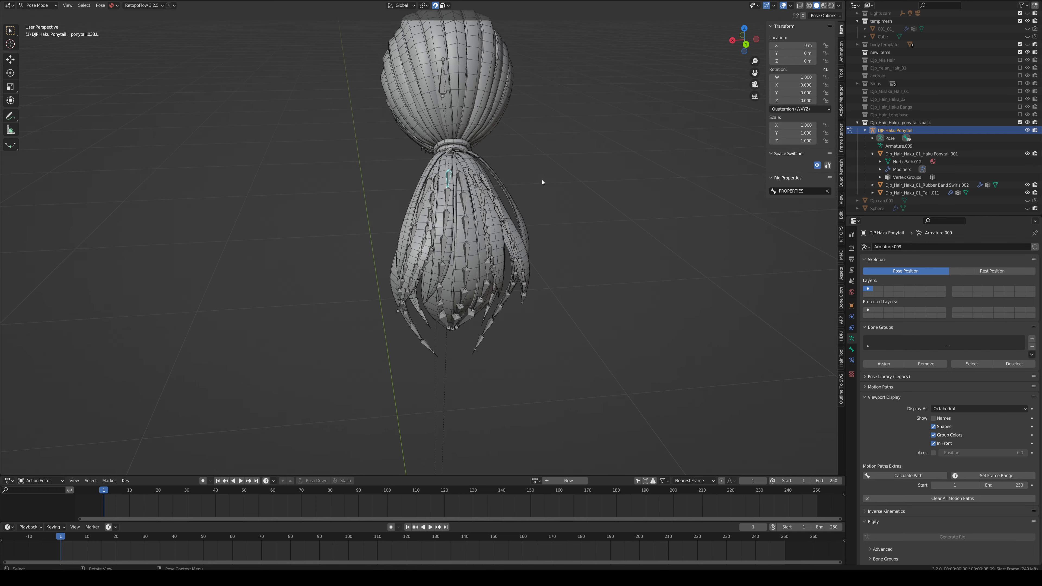
{"action": "key", "text": "g"}
{"action": "right_click", "coordinate": [549, 201]}
{"action": "key", "text": "g"}
{"action": "right_click", "coordinate": [532, 186]}
{"action": "left_click", "coordinate": [436, 183]}
{"action": "key", "text": "g"}
{"action": "right_click", "coordinate": [471, 219]}
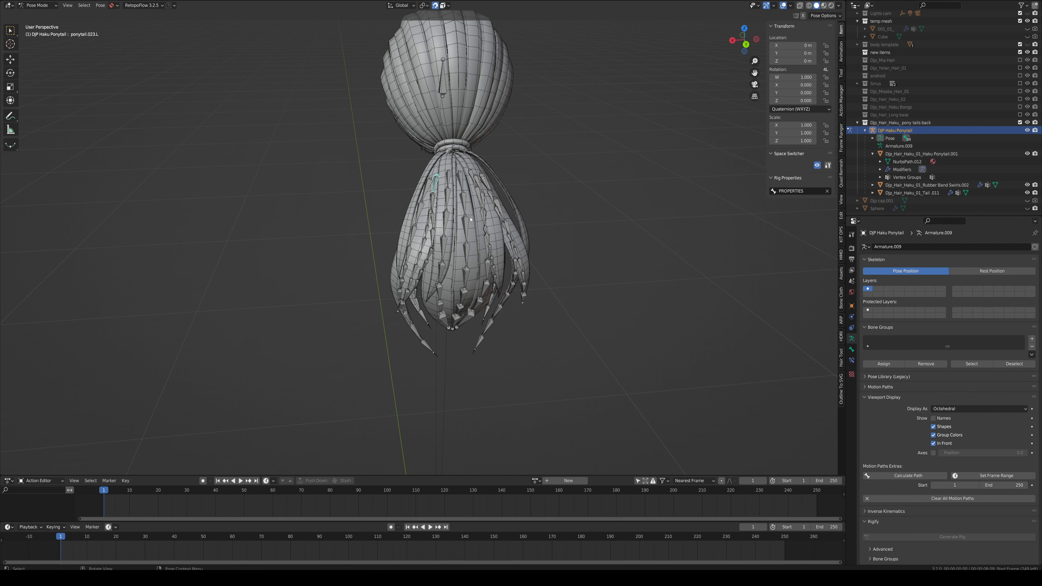
{"action": "left_click", "coordinate": [430, 189]}
{"action": "key", "text": "g"}
{"action": "right_click", "coordinate": [451, 218]}
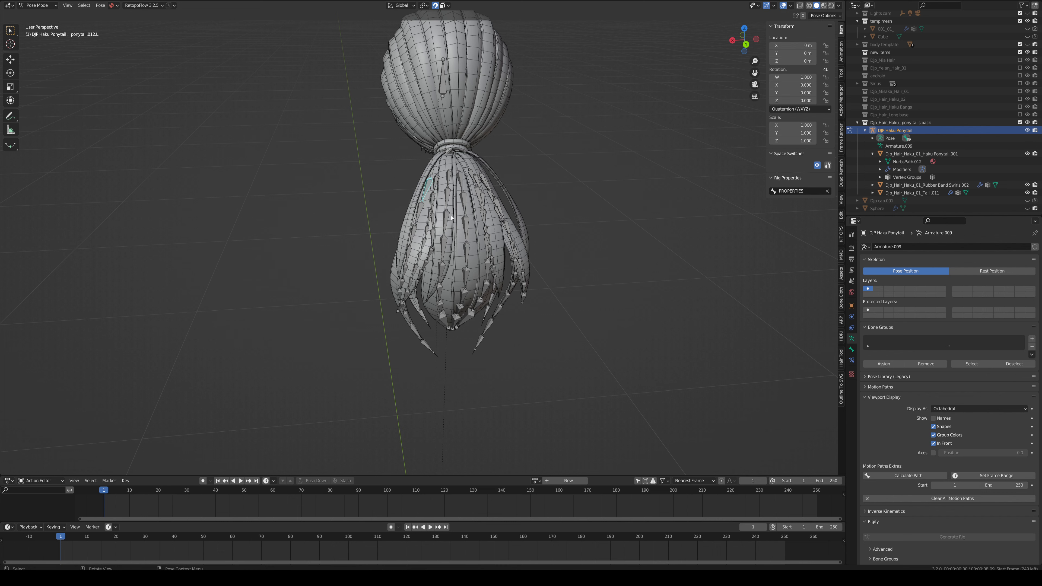
Step: Test-rotate the ponytail.023.L bone and three upper right-side (.R) ponytail bones to check the strands' deformation, cancelling each rotation
{"action": "left_click", "coordinate": [434, 184]}
{"action": "key", "text": "r"}
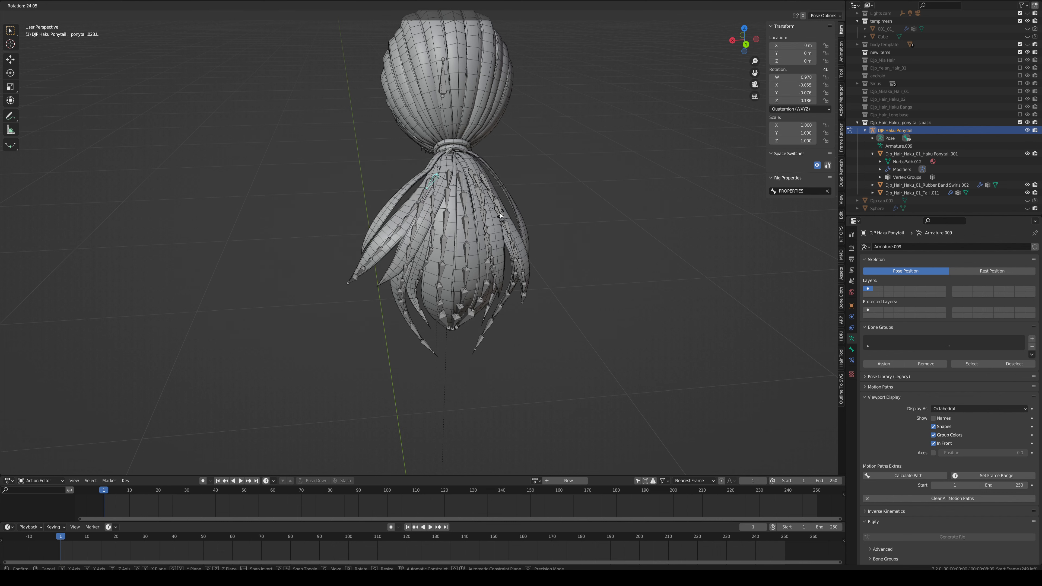
{"action": "right_click", "coordinate": [500, 215]}
{"action": "left_click", "coordinate": [493, 196]}
{"action": "key", "text": "r"}
{"action": "right_click", "coordinate": [496, 201]}
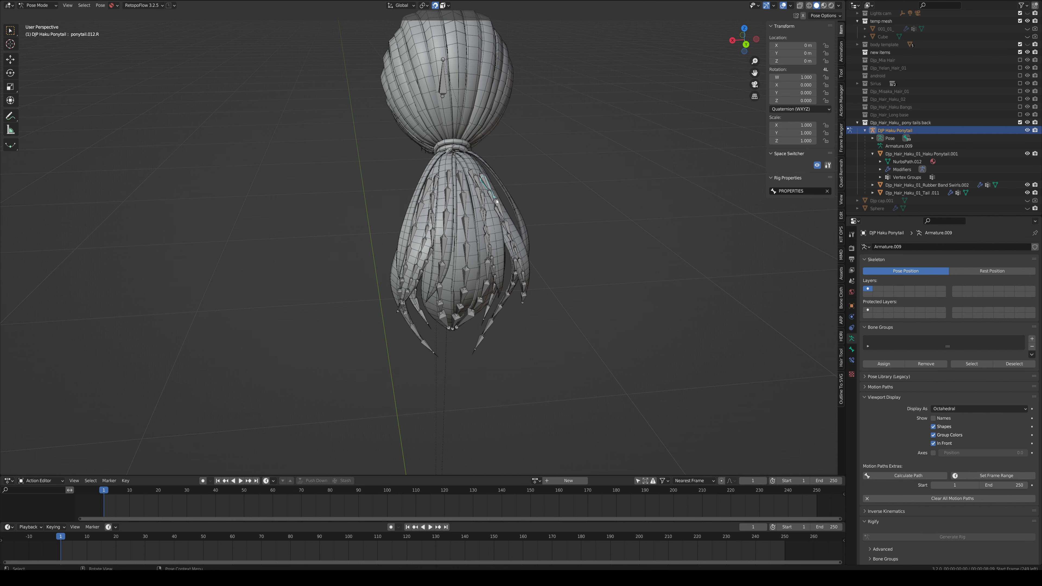
{"action": "left_click", "coordinate": [481, 197]}
{"action": "key", "text": "r"}
{"action": "right_click", "coordinate": [513, 206]}
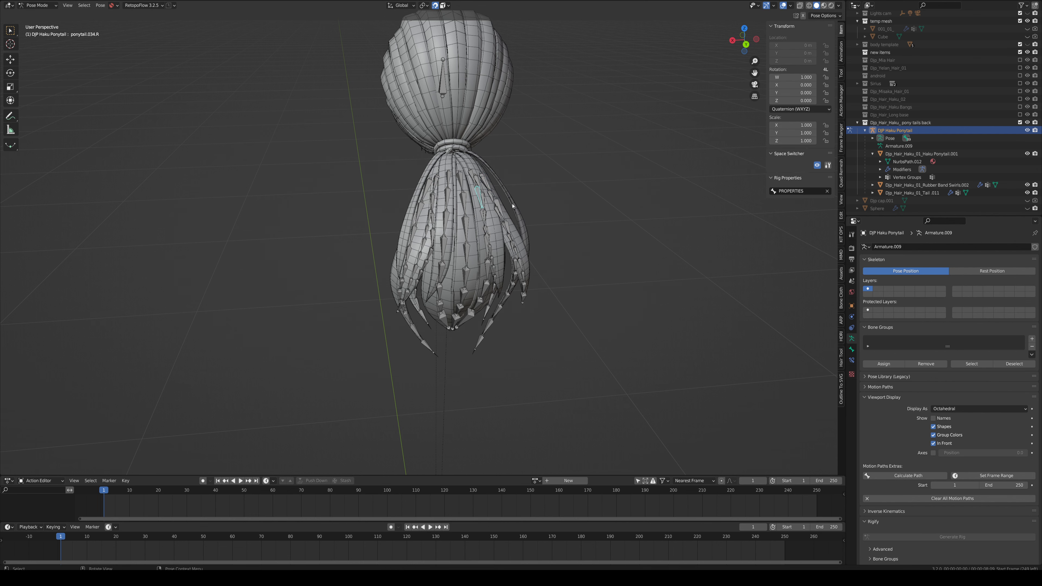
{"action": "left_click", "coordinate": [485, 202]}
{"action": "key", "text": "r"}
{"action": "right_click", "coordinate": [509, 193]}
{"action": "mouse_move", "coordinate": [508, 197]}
{"action": "middle_mouse_down"}
{"action": "mouse_move", "coordinate": [593, 199]}
{"action": "mouse_move", "coordinate": [521, 201]}
{"action": "middle_mouse_up"}
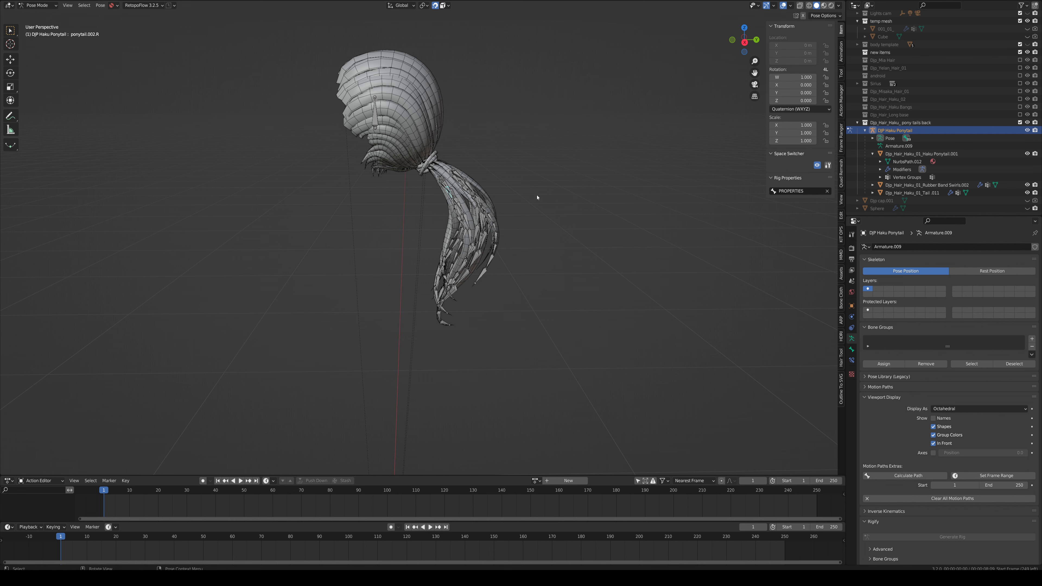
Step: Test-move the ponytail.002.R bone twice to check the strand's deformation, undoing each move
{"action": "middle_click_drag", "start_coordinate": [552, 339], "coordinate": [575, 308]}
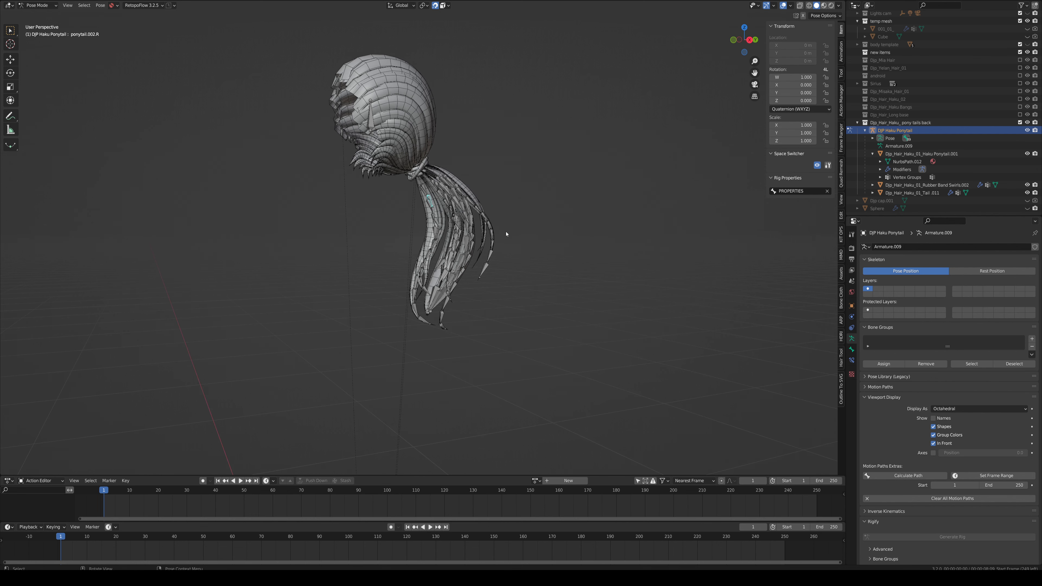
{"action": "mouse_move", "coordinate": [506, 233]}
{"action": "middle_mouse_down"}
{"action": "mouse_move", "coordinate": [583, 237]}
{"action": "mouse_move", "coordinate": [488, 242]}
{"action": "middle_mouse_up"}
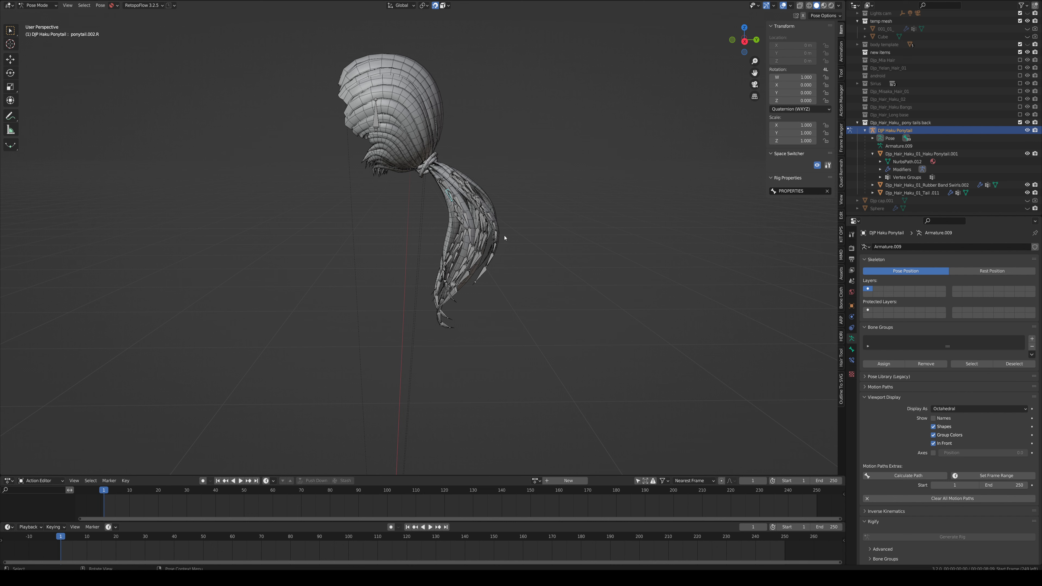
{"action": "middle_click_drag", "start_coordinate": [487, 249], "coordinate": [602, 298]}
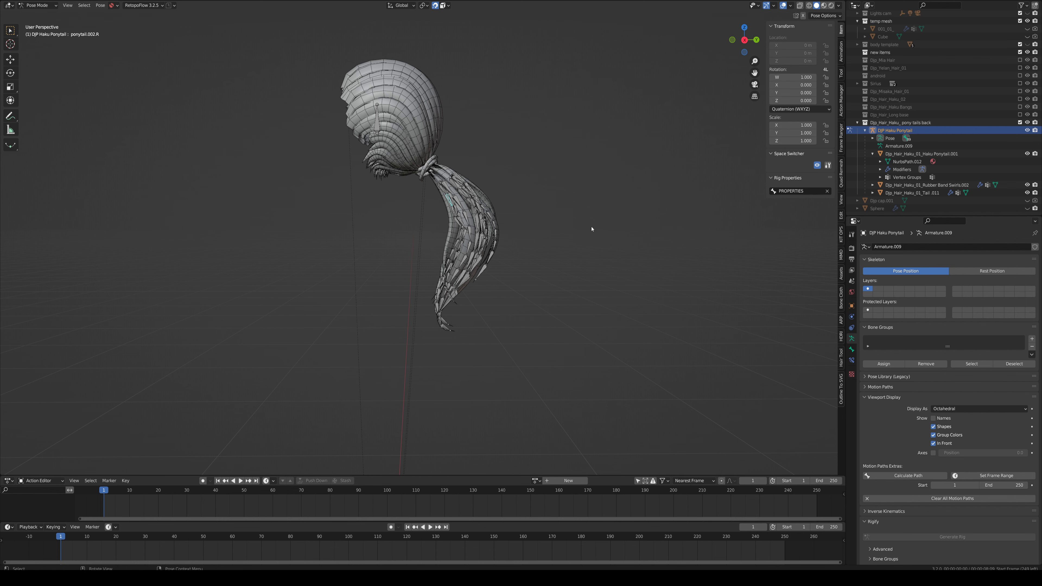
{"action": "middle_click_drag", "start_coordinate": [512, 255], "coordinate": [530, 289]}
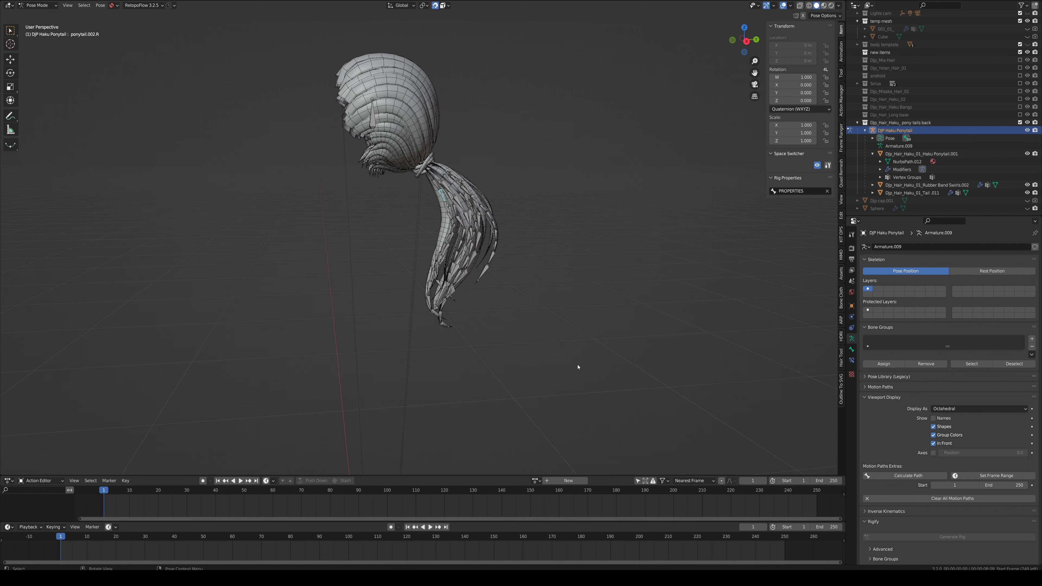
{"action": "key", "text": "g"}
{"action": "left_click", "coordinate": [539, 284]}
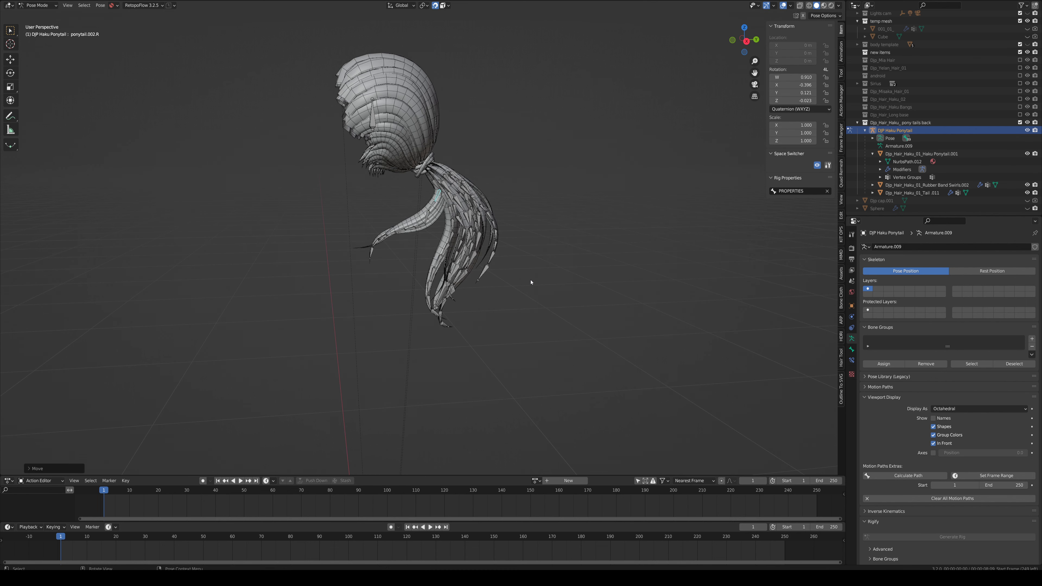
{"action": "key", "text": "ctrl+z"}
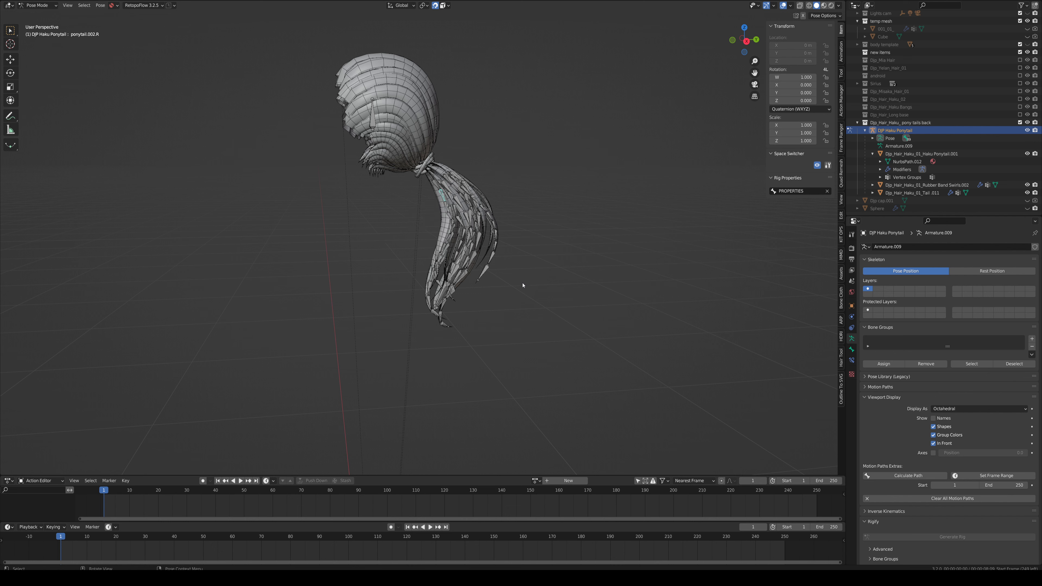
{"action": "key", "text": "g"}
{"action": "left_click", "coordinate": [464, 220]}
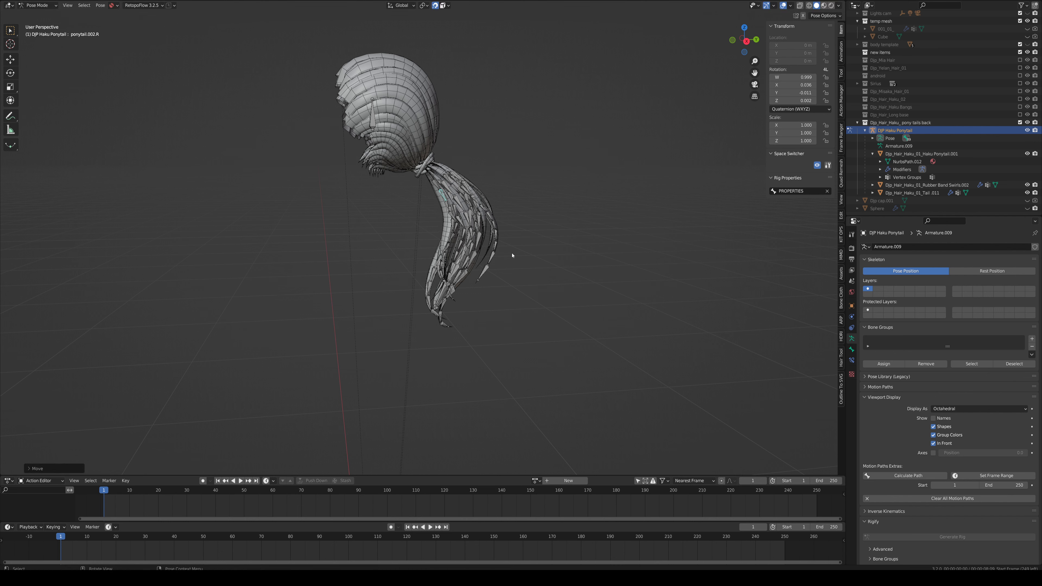
{"action": "key", "text": "ctrl+z"}
Step: Return to Object Mode, put the DJP Haku Ponytail armature into Edit Mode and select all the ponytail strand bones
{"action": "left_click", "coordinate": [609, 349]}
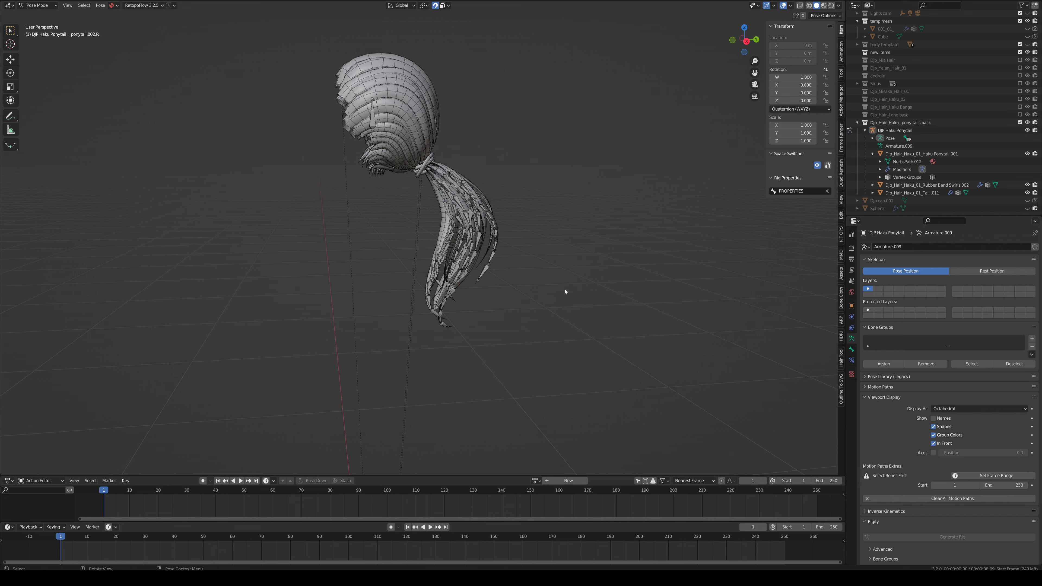
{"action": "key", "text": "ctrl+Tab"}
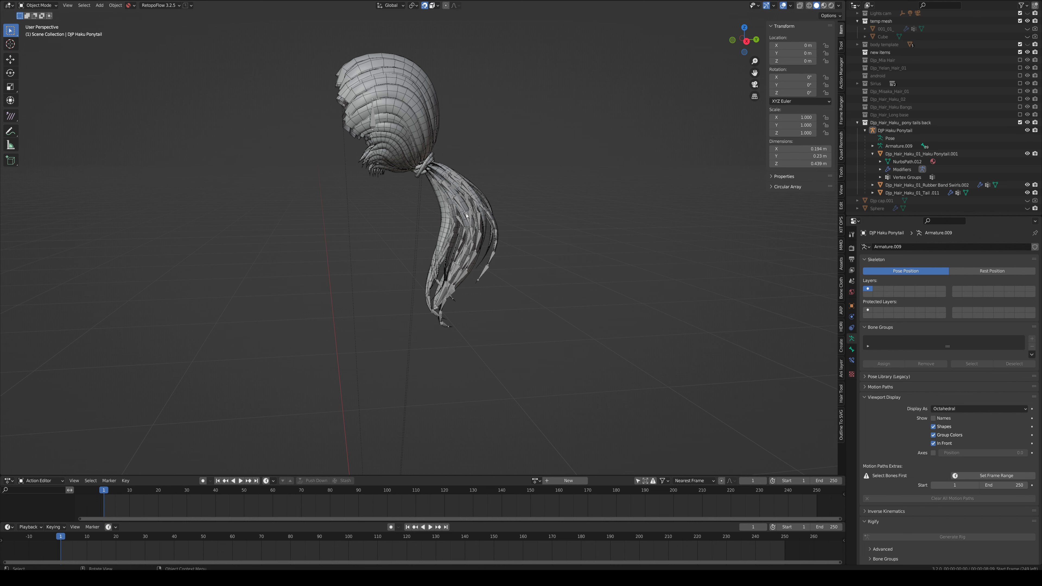
{"action": "left_click", "coordinate": [444, 187]}
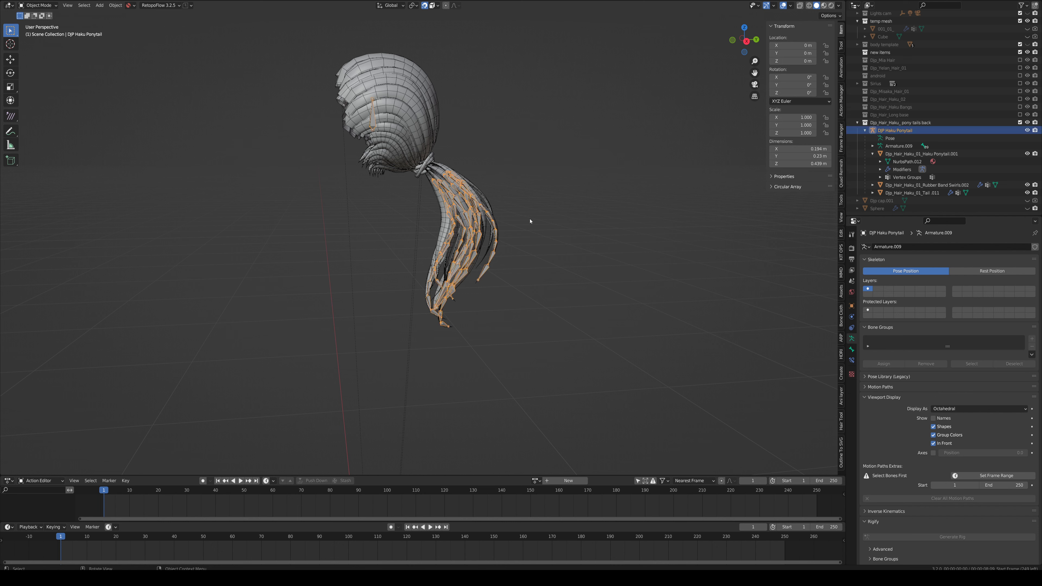
{"action": "key", "text": "Tab"}
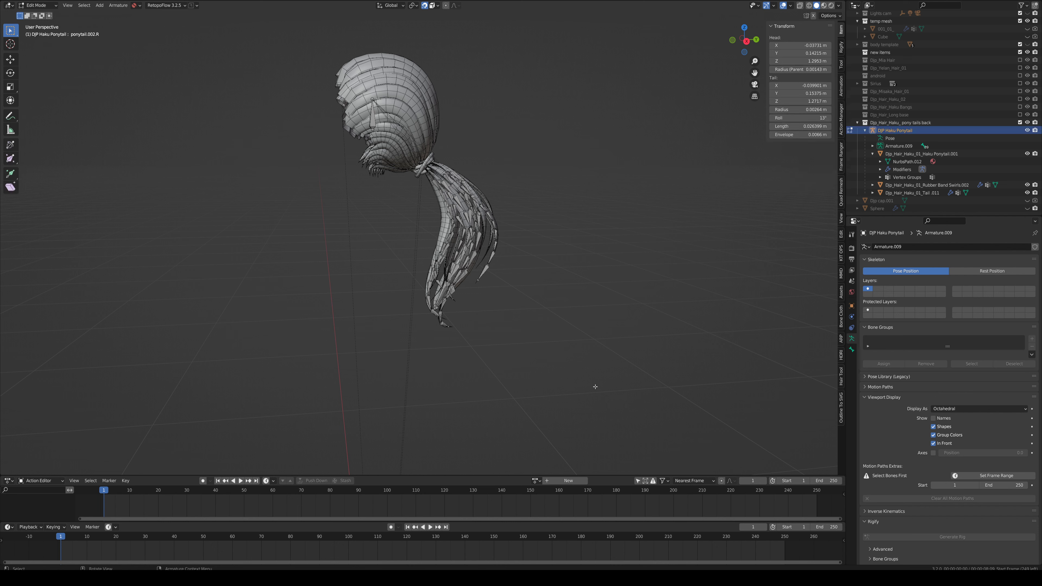
{"action": "left_click_drag", "start_coordinate": [595, 387], "coordinate": [414, 132]}
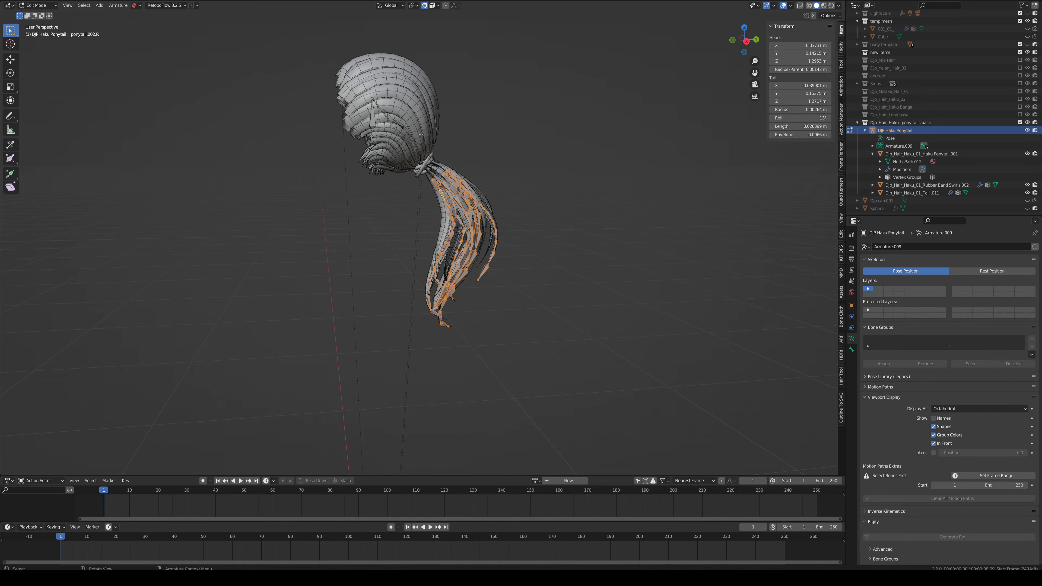
{"action": "middle_click_drag", "start_coordinate": [565, 235], "coordinate": [473, 239]}
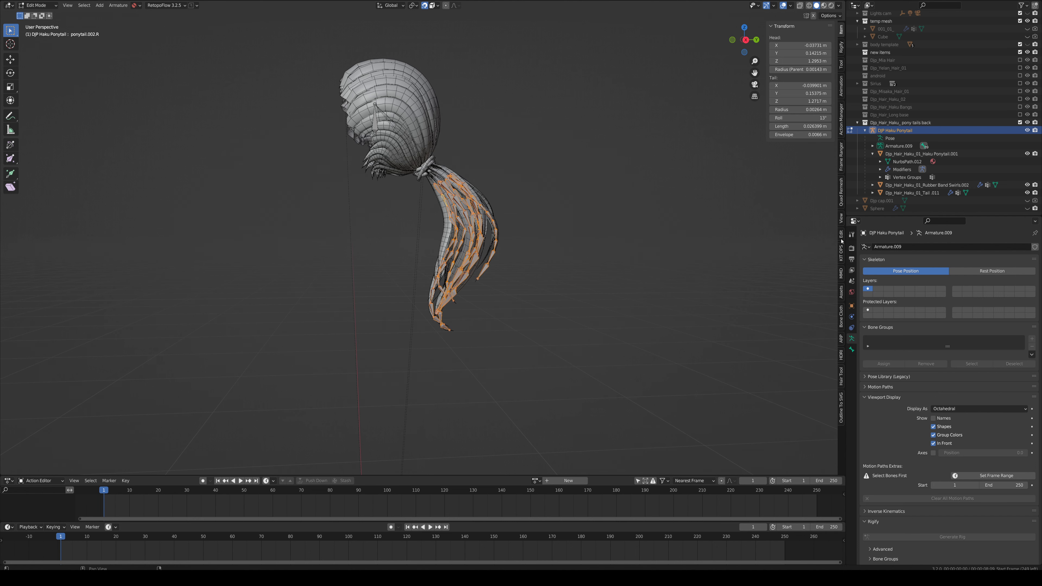
Step: Initialise Gravity Collider collision boxes for the selected ponytail bones
{"action": "left_click", "coordinate": [841, 322]}
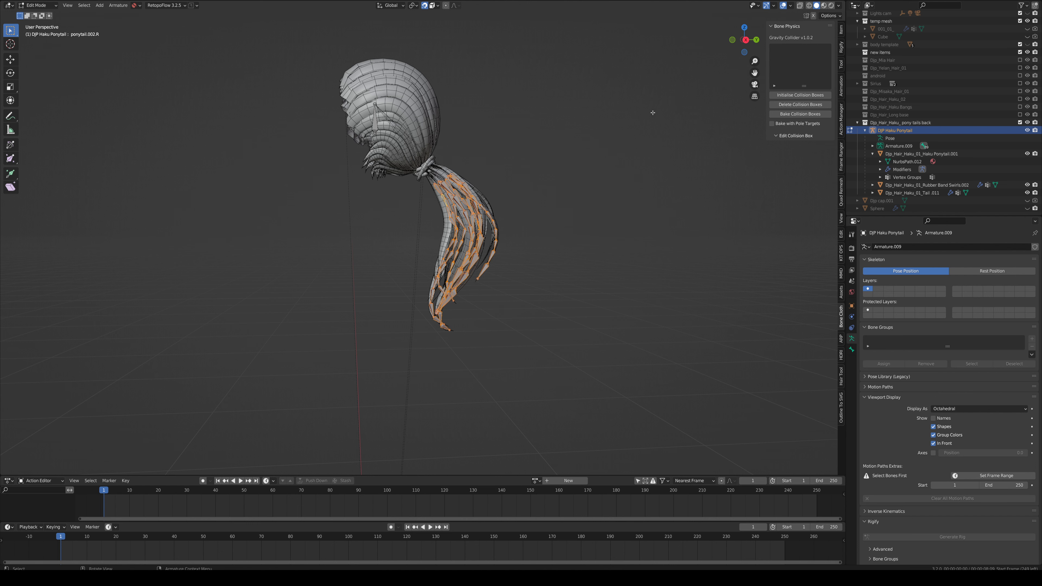
{"action": "middle_click_drag", "start_coordinate": [515, 168], "coordinate": [514, 177]}
{"action": "scroll", "coordinate": [590, 162], "scroll_direction": "up", "scroll_amount": 1}
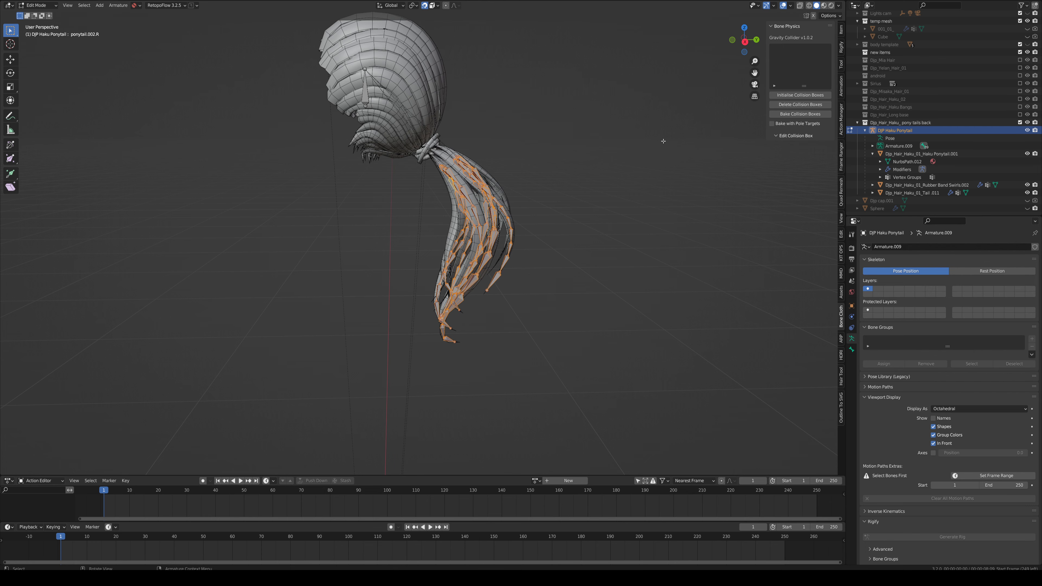
{"action": "middle_click_drag", "start_coordinate": [663, 141], "coordinate": [508, 165]}
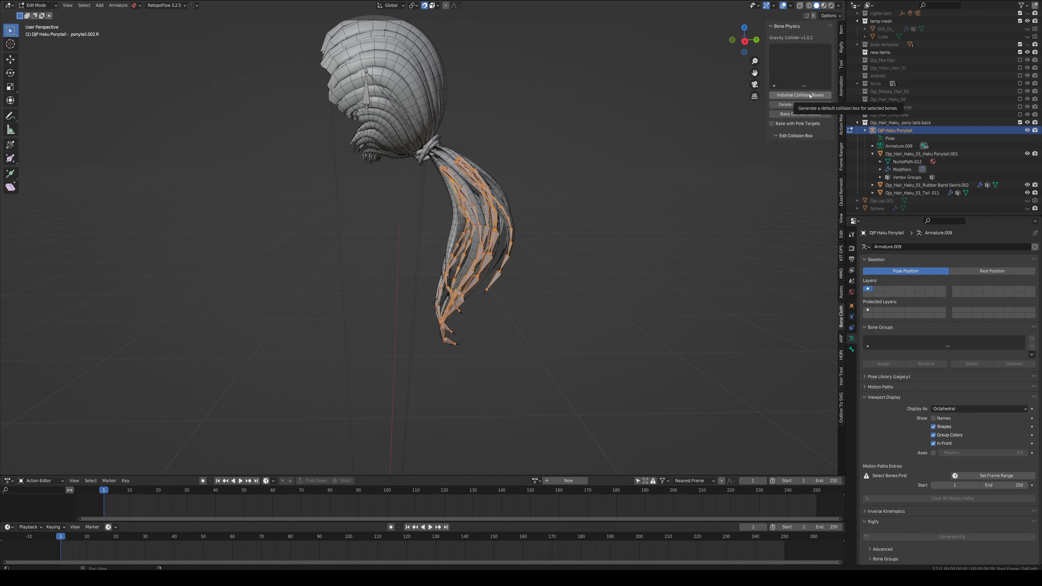
{"action": "left_click", "coordinate": [800, 95]}
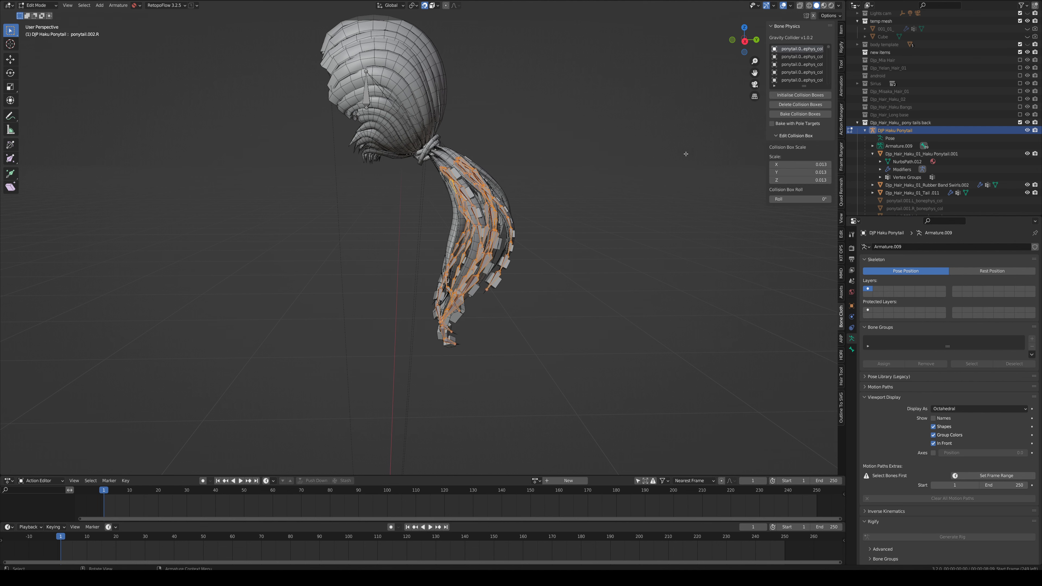
Step: Examine the size and placement of the collision boxes along the ponytail strands from the side and back
{"action": "middle_click_drag", "start_coordinate": [684, 156], "coordinate": [501, 302]}
{"action": "scroll", "coordinate": [422, 157], "scroll_direction": "up", "scroll_amount": 3}
{"action": "middle_click_drag", "start_coordinate": [463, 337], "coordinate": [549, 246]}
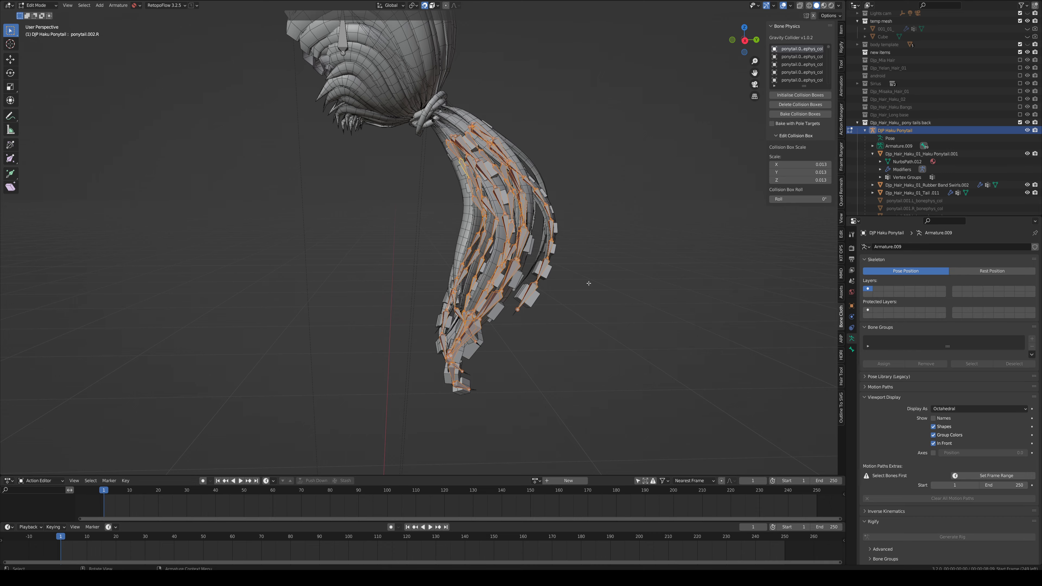
{"action": "middle_click_drag", "start_coordinate": [603, 210], "coordinate": [463, 147]}
{"action": "scroll", "coordinate": [448, 173], "scroll_direction": "up", "scroll_amount": 2}
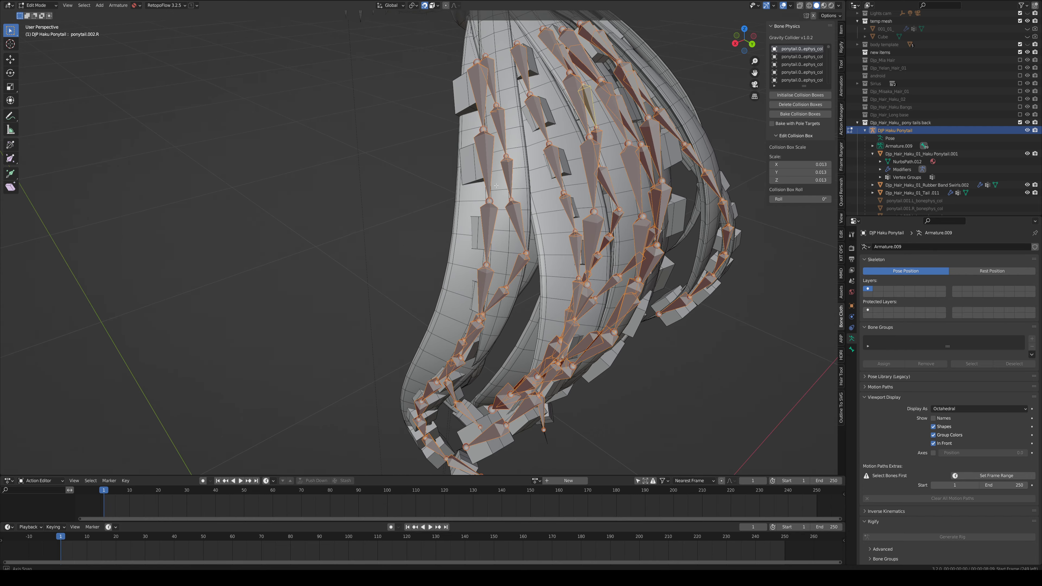
{"action": "middle_click_drag", "start_coordinate": [487, 188], "coordinate": [605, 183]}
{"action": "scroll", "coordinate": [522, 185], "scroll_direction": "down", "scroll_amount": 3}
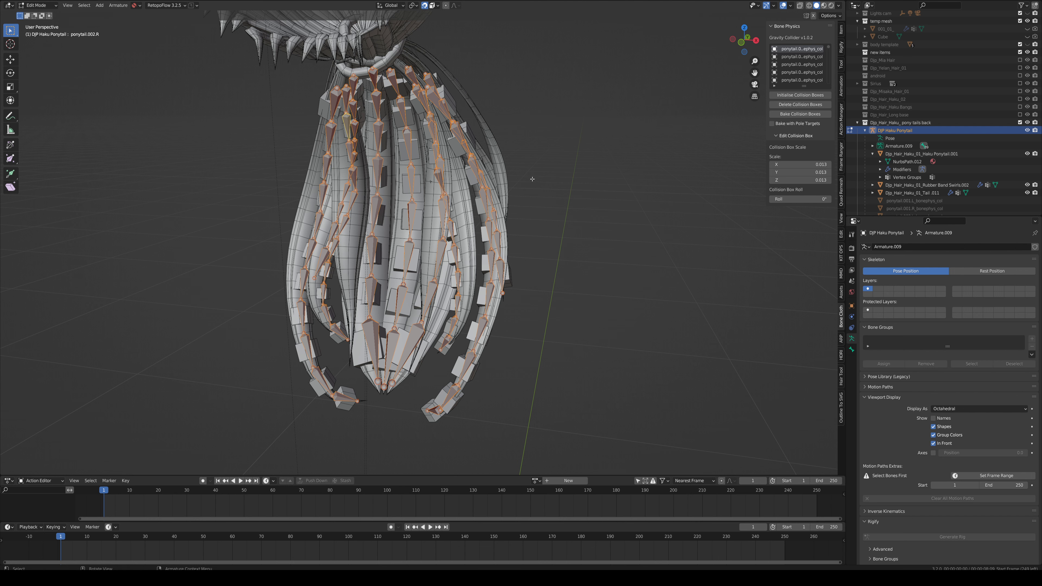
{"action": "middle_click_drag", "start_coordinate": [640, 195], "coordinate": [664, 180]}
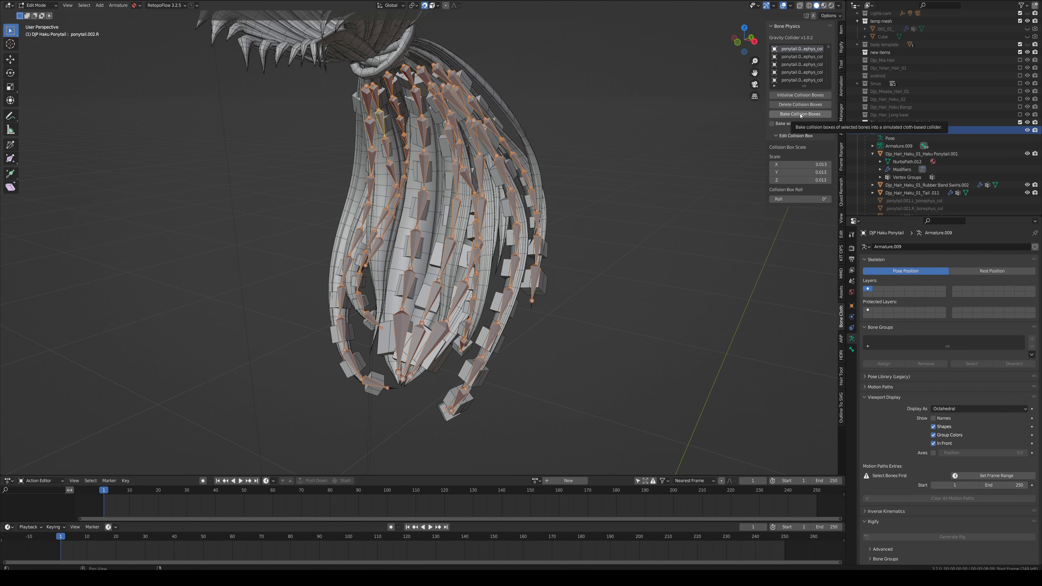
Step: Bake the collision boxes into a simulated cloth collider, play back the simulation and return to frame 1
{"action": "left_click", "coordinate": [801, 115]}
{"action": "middle_click_drag", "start_coordinate": [666, 168], "coordinate": [574, 148]}
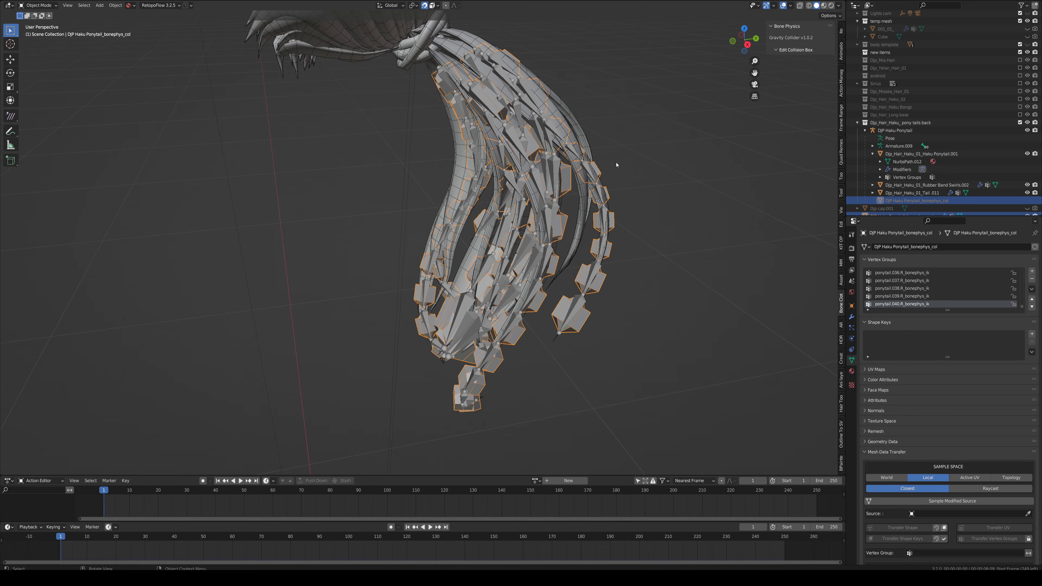
{"action": "key", "text": "space"}
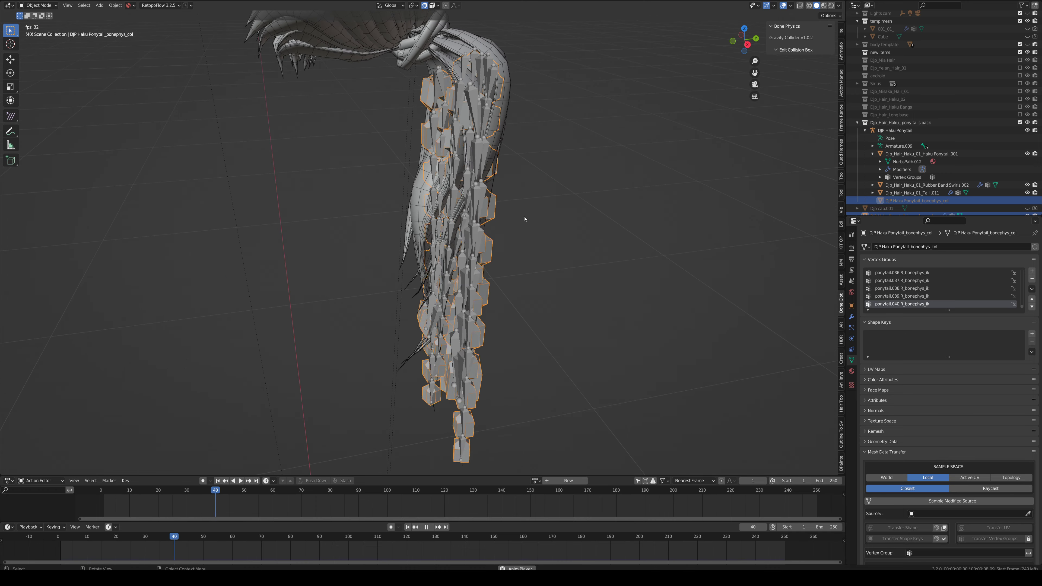
{"action": "key", "text": "space"}
{"action": "middle_click_drag", "start_coordinate": [477, 313], "coordinate": [558, 318]}
{"action": "left_click", "coordinate": [407, 527]}
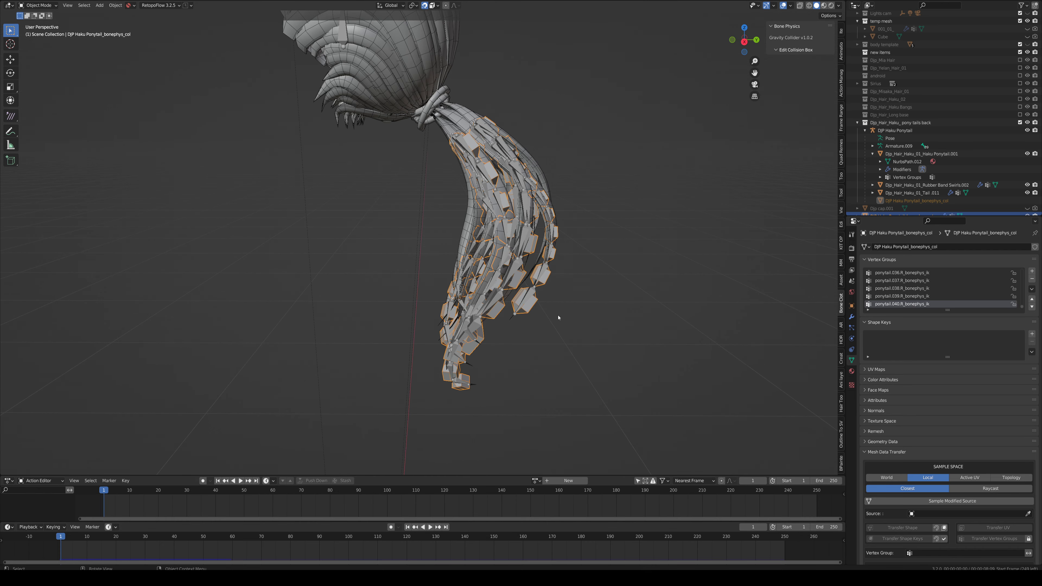
Step: Move the DJP Haku Ponytail_bonephys_col mesh into the Djp_Hair_Haku_ pony tails back collection, under the armature
{"action": "scroll", "coordinate": [877, 181], "scroll_direction": "down", "scroll_amount": 2}
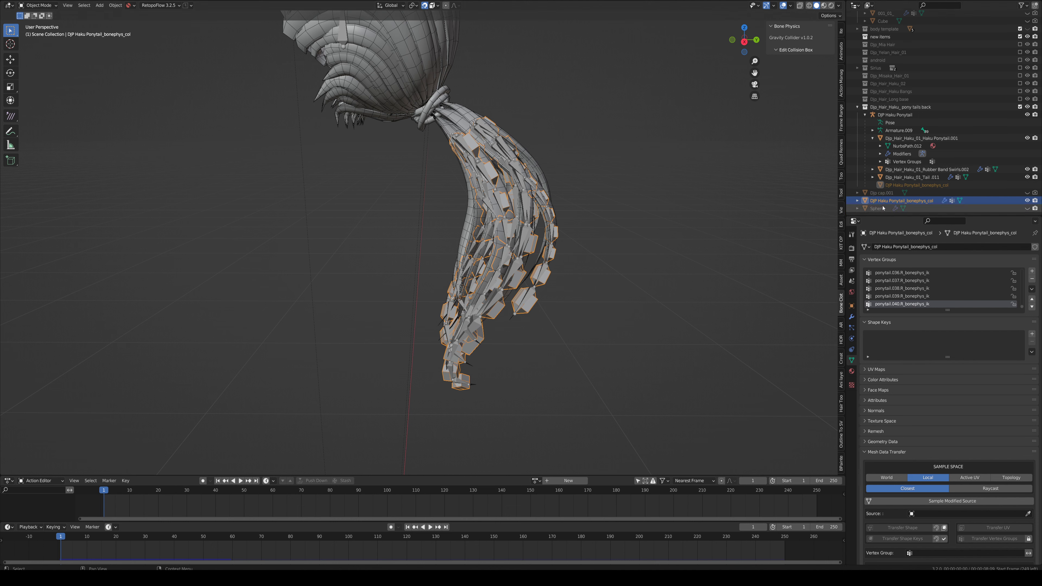
{"action": "left_click_drag", "start_coordinate": [886, 199], "coordinate": [907, 179]}
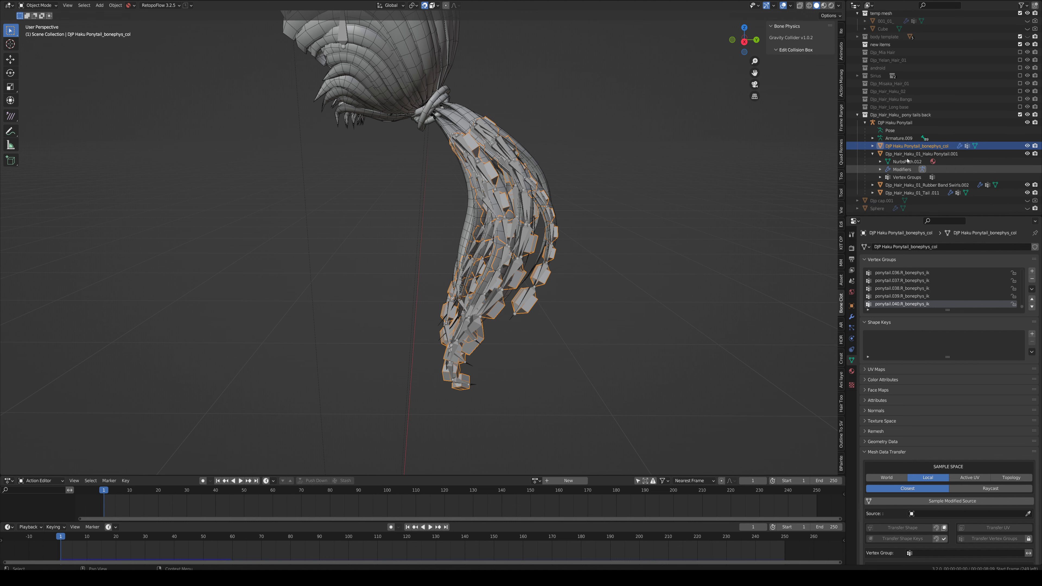
{"action": "middle_click_drag", "start_coordinate": [458, 198], "coordinate": [494, 146]}
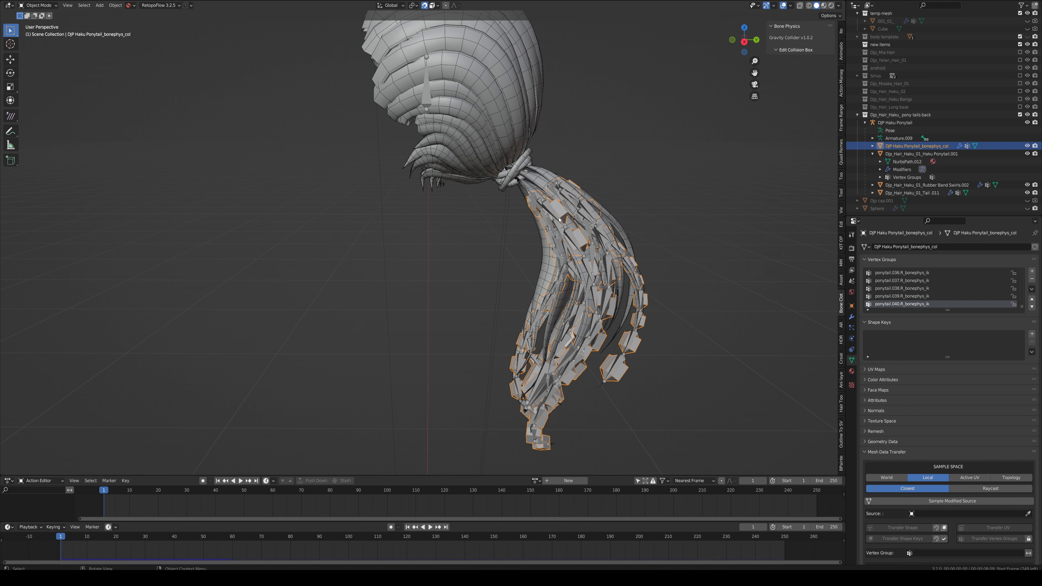
Step: Test the simulation in Pose Mode by moving the CRT Parent Haku ponytail bone during playback, then restore the bone and return to frame 1
{"action": "middle_click_drag", "start_coordinate": [550, 222], "coordinate": [470, 169]}
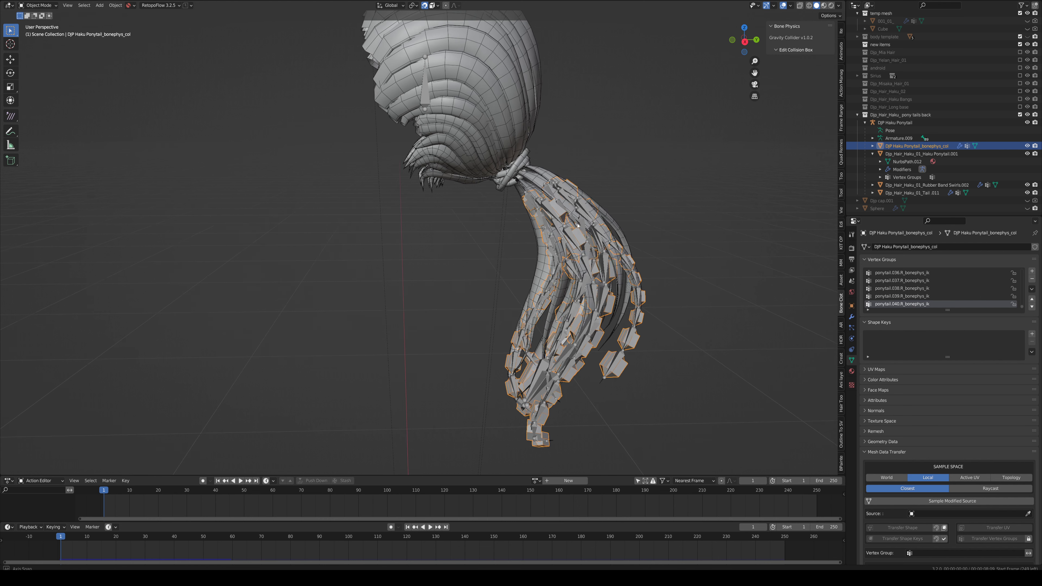
{"action": "left_click", "coordinate": [422, 95]}
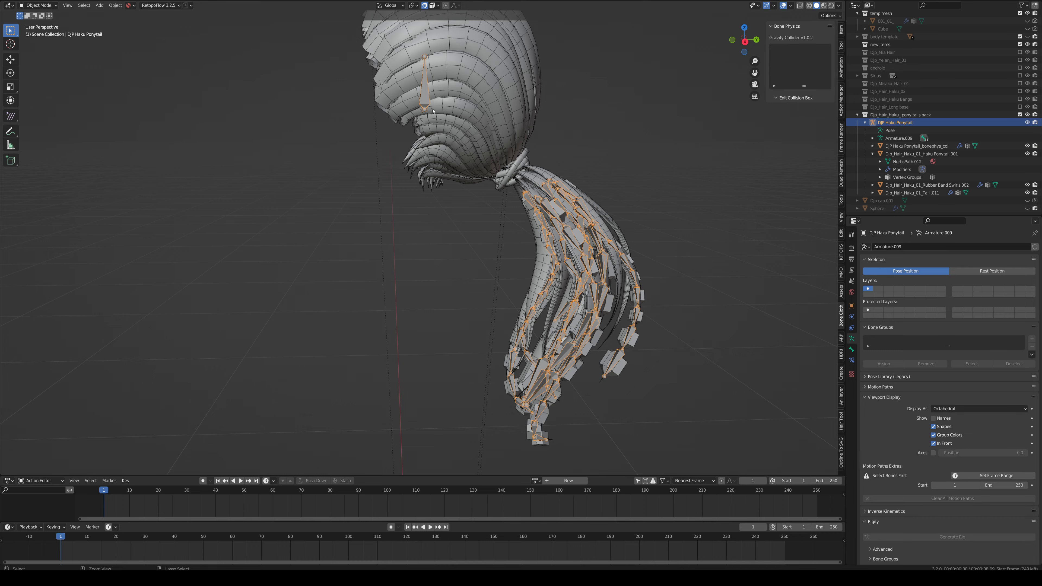
{"action": "key", "text": "ctrl+Tab"}
{"action": "key", "text": "a"}
{"action": "key", "text": "space"}
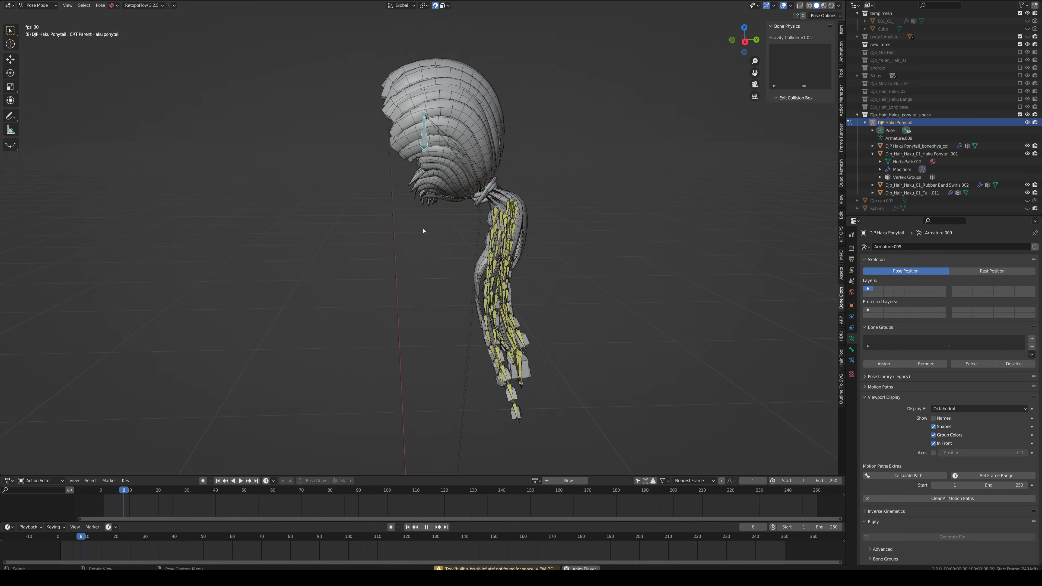
{"action": "key", "text": "g"}
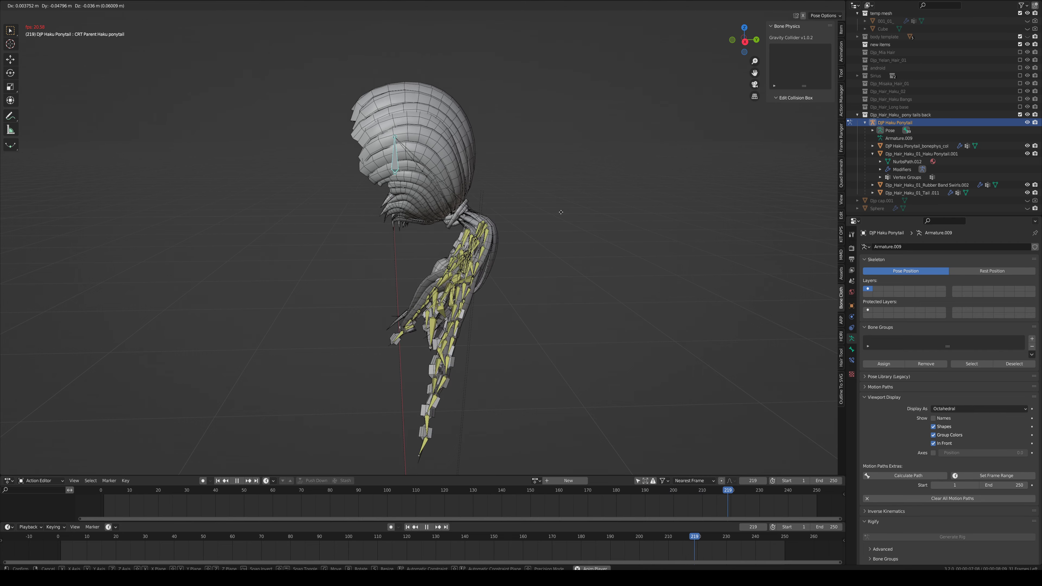
{"action": "left_click", "coordinate": [561, 212]}
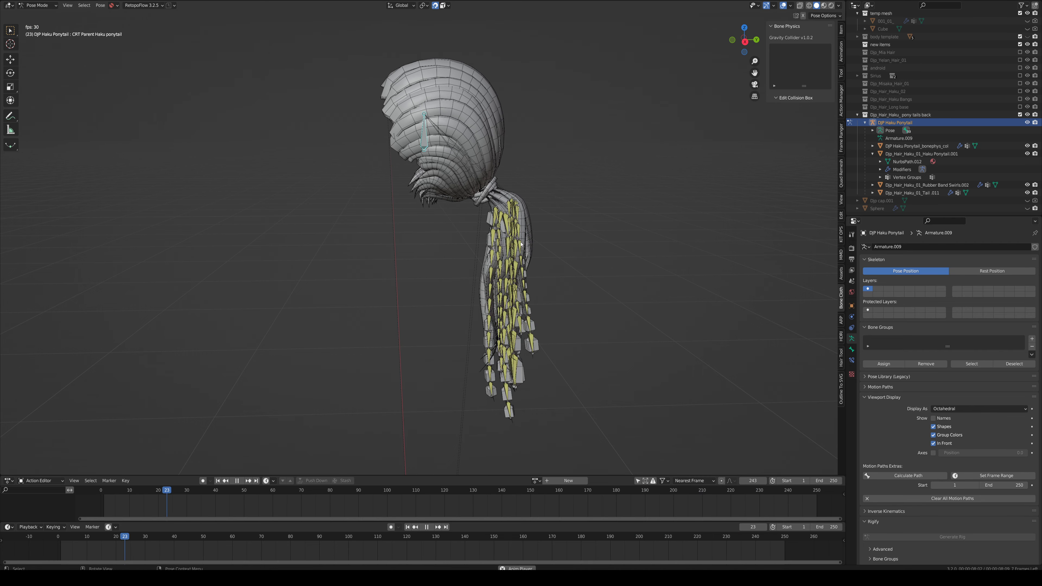
{"action": "key", "text": "space"}
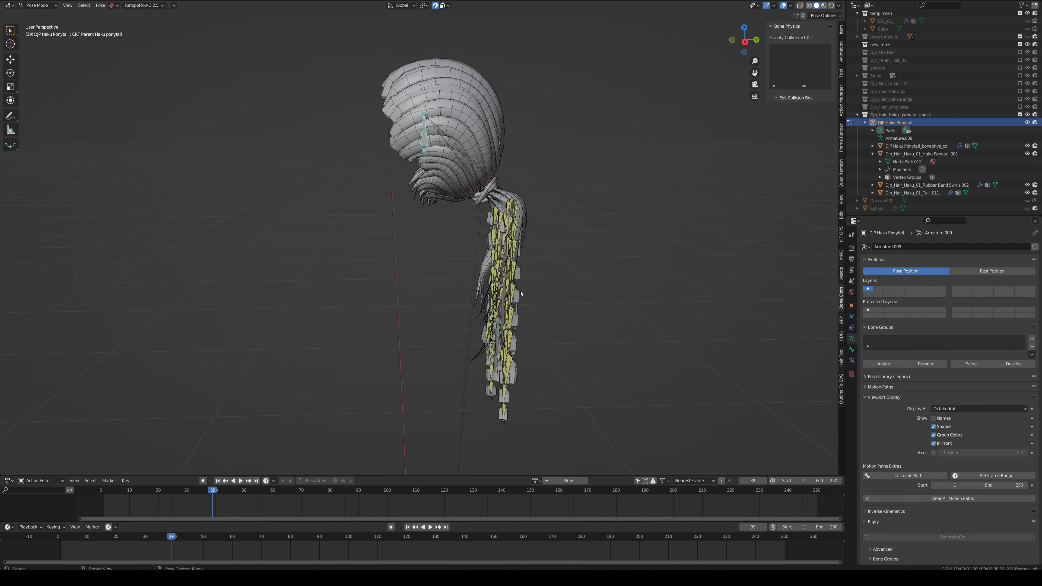
{"action": "left_click", "coordinate": [407, 527]}
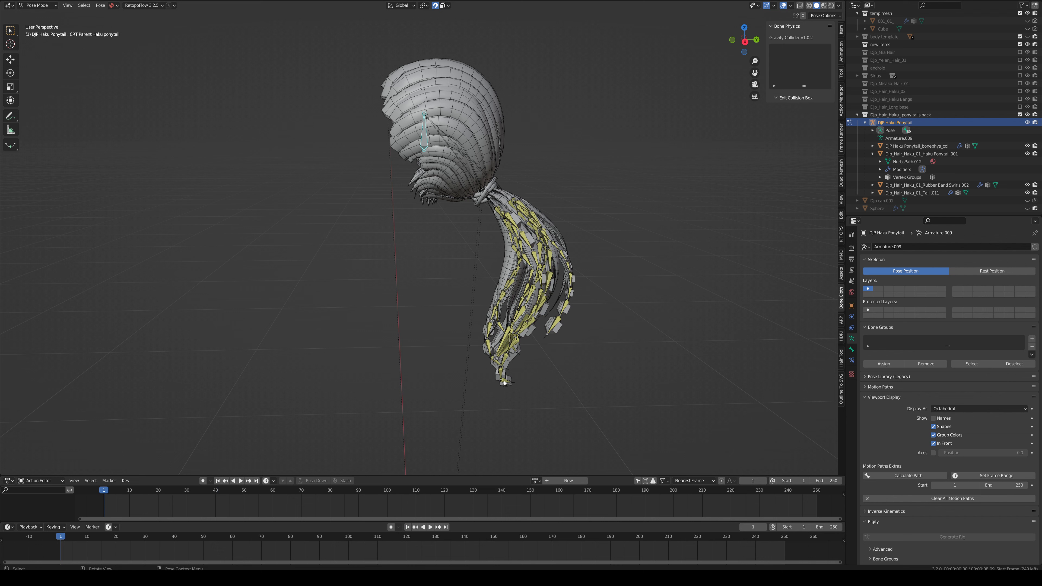
Step: Return to Object Mode and select the DJP Haku Ponytail_bonephys_col collider mesh
{"action": "left_click", "coordinate": [518, 224]}
{"action": "key", "text": "ctrl+Tab"}
{"action": "left_click", "coordinate": [520, 225]}
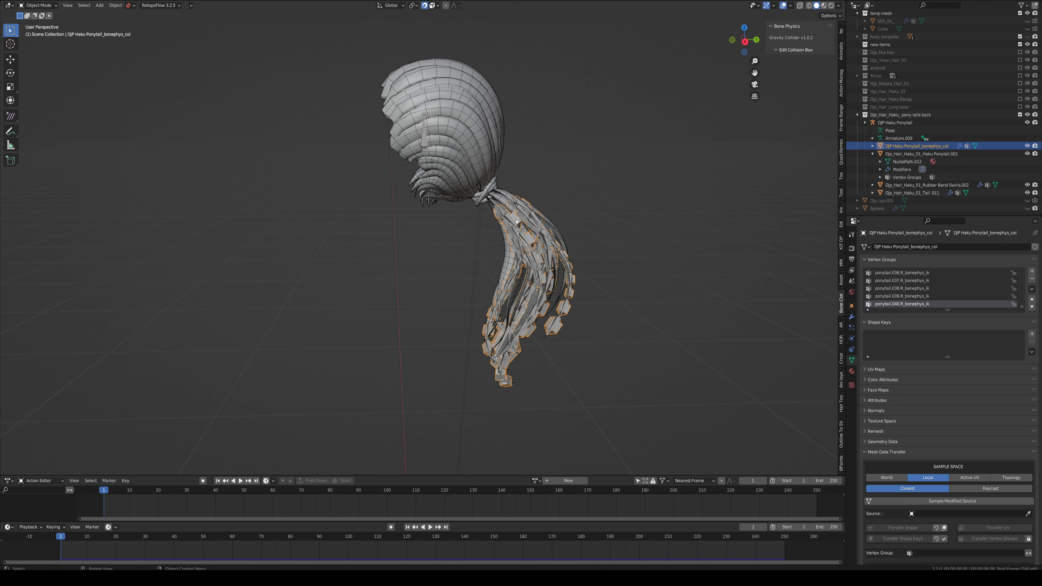
Step: Parent the DJP Haku Ponytail_bonephys_col collider mesh to the armature's CRT Parent Haku ponytail bone using the Bone option
{"action": "key", "text": "g"}
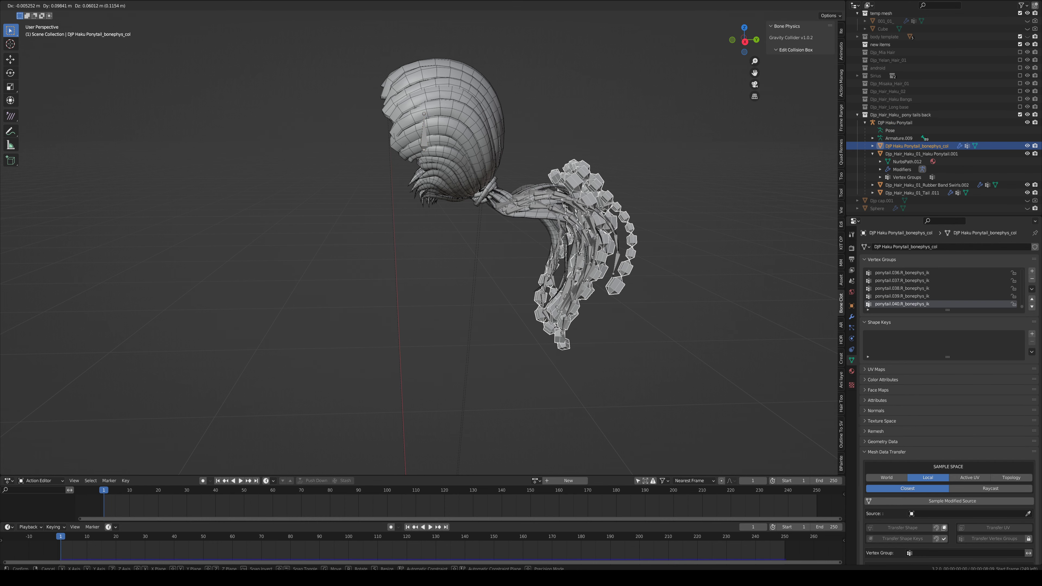
{"action": "key", "text": "Escape"}
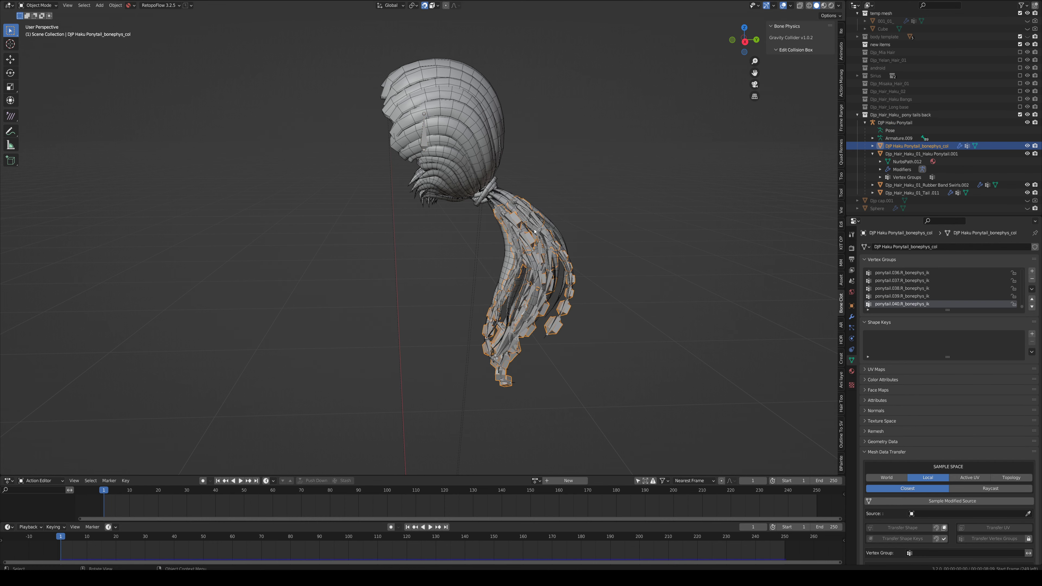
{"action": "middle_click_drag", "start_coordinate": [475, 204], "coordinate": [550, 213]}
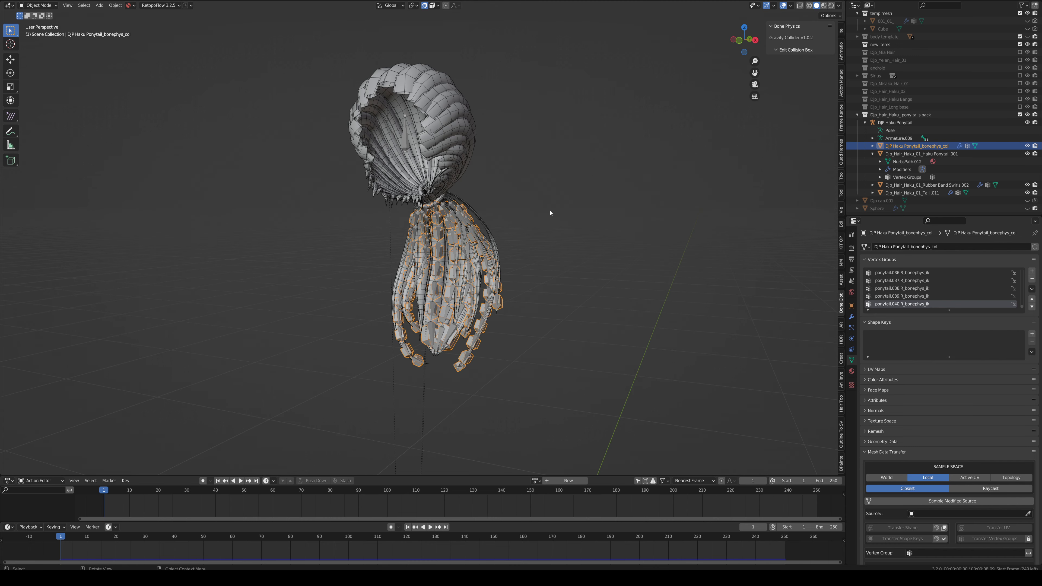
{"action": "left_click", "coordinate": [405, 143], "text": "shift"}
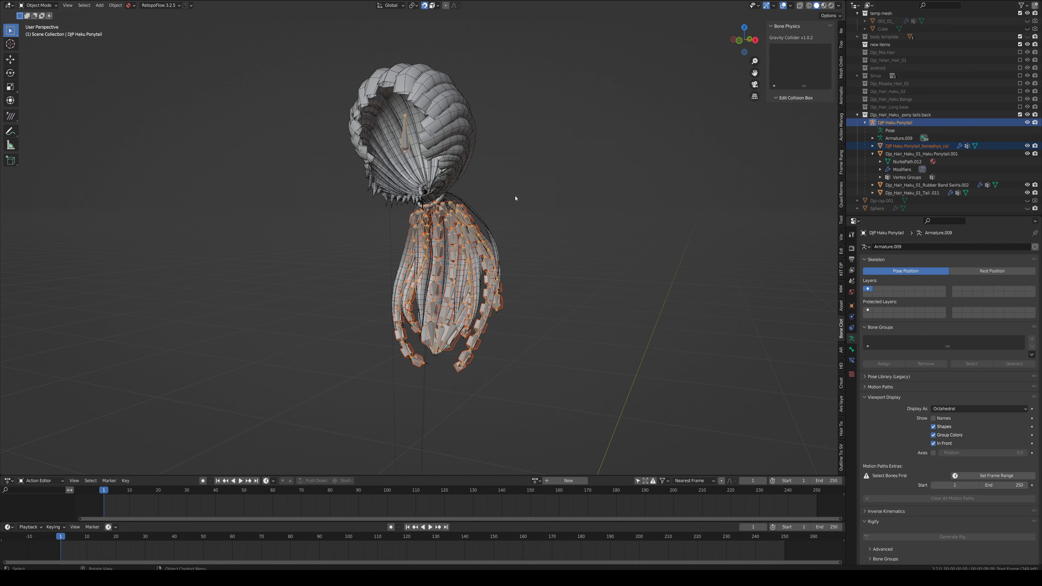
{"action": "key", "text": "ctrl+Tab"}
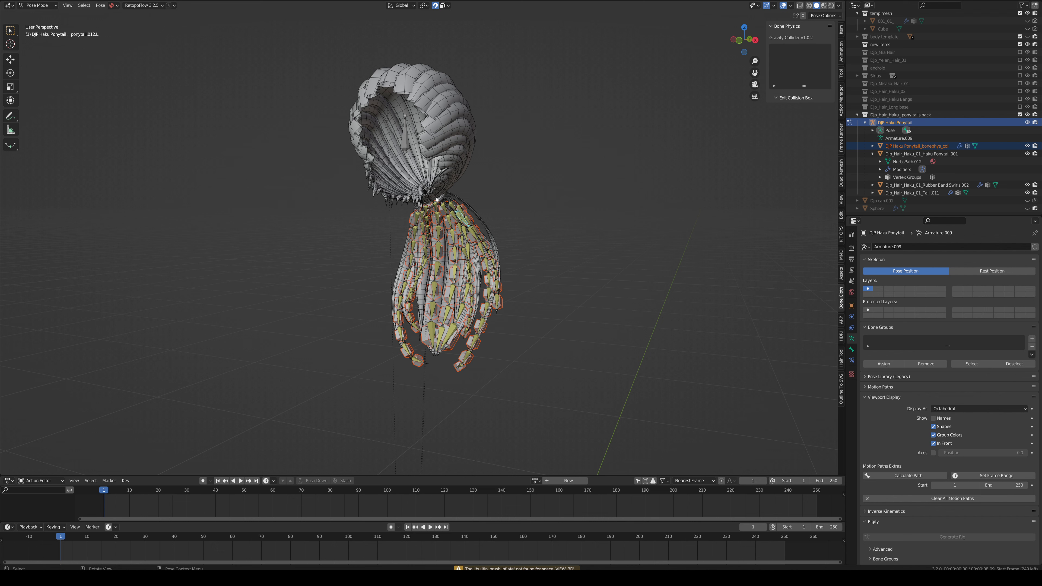
{"action": "left_click", "coordinate": [405, 142]}
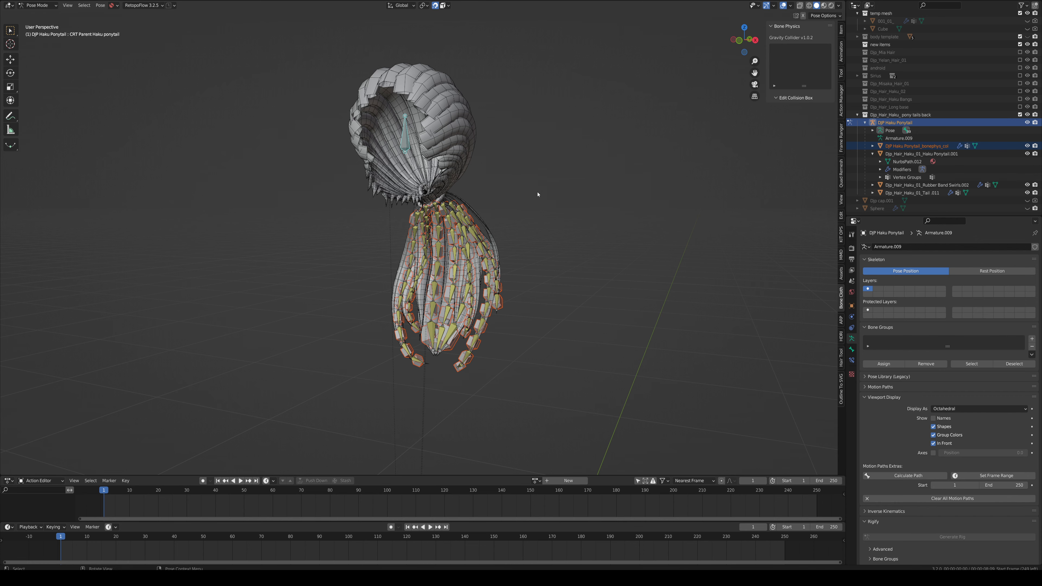
{"action": "middle_click_drag", "start_coordinate": [518, 218], "coordinate": [409, 202]}
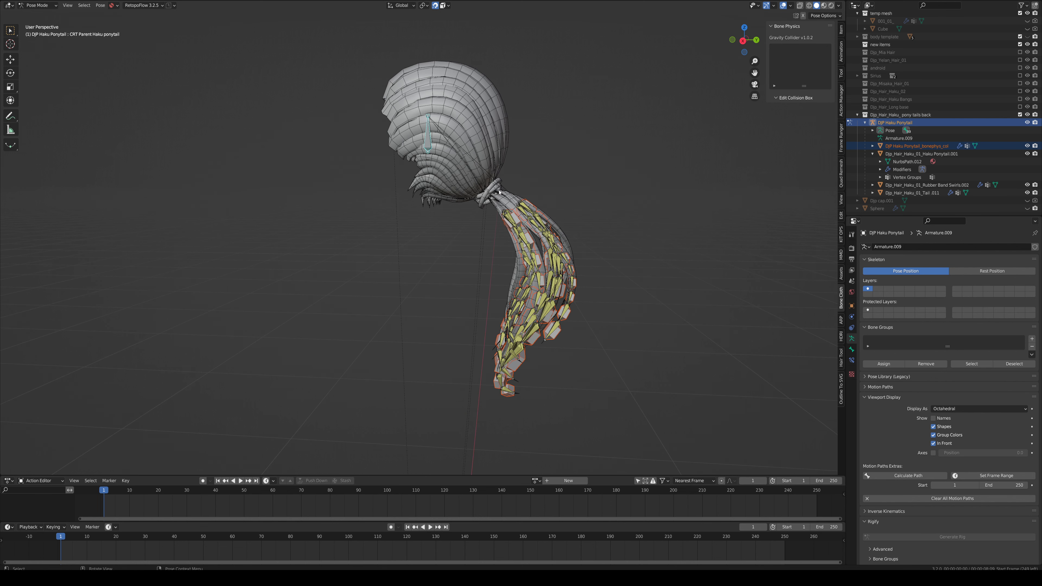
{"action": "middle_click_drag", "start_coordinate": [527, 244], "coordinate": [491, 189]}
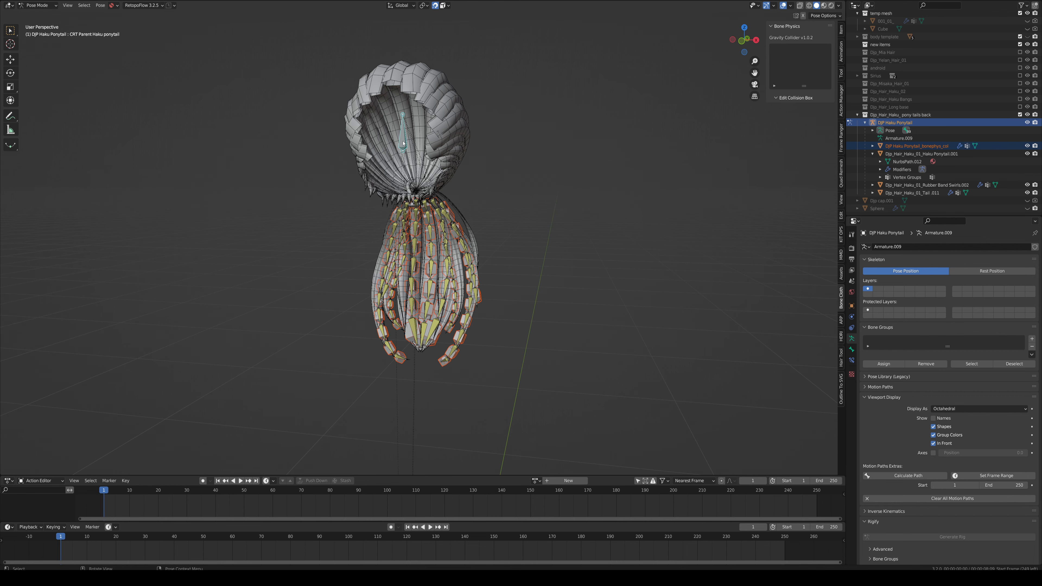
{"action": "key", "text": "ctrl+p"}
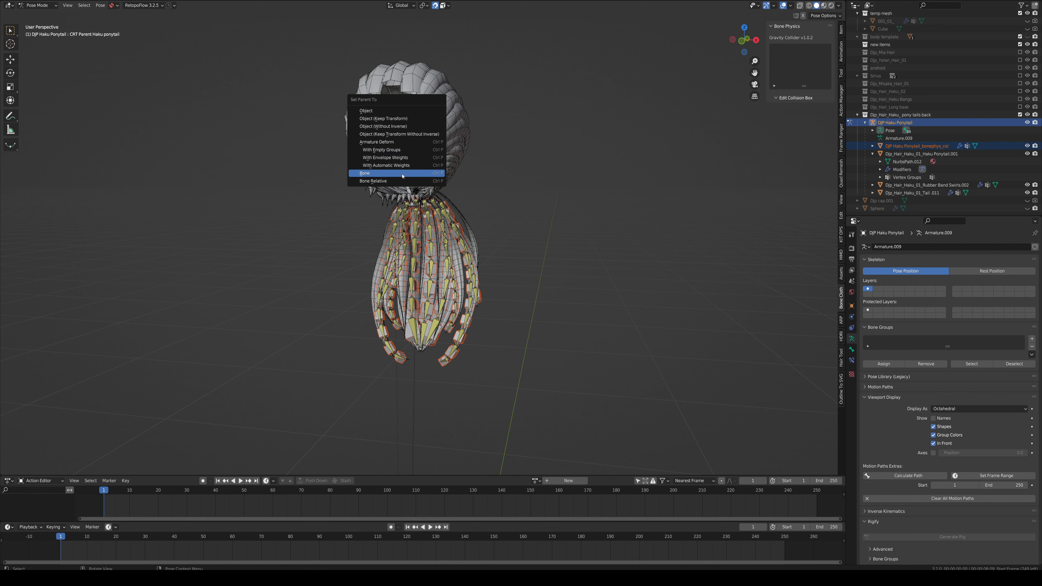
{"action": "left_click", "coordinate": [383, 174]}
Step: Test the bone-parented collider by moving the CRT Parent Haku ponytail bone before and during playback, cancelling each move, and return to frame 1
{"action": "middle_click_drag", "start_coordinate": [383, 175], "coordinate": [502, 218]}
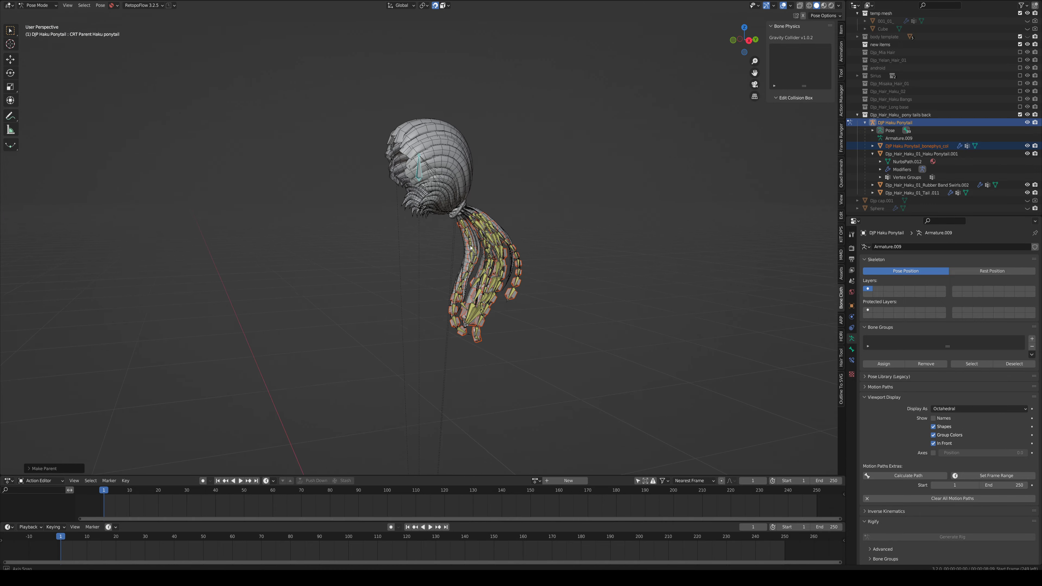
{"action": "middle_click_drag", "start_coordinate": [481, 233], "coordinate": [467, 134]}
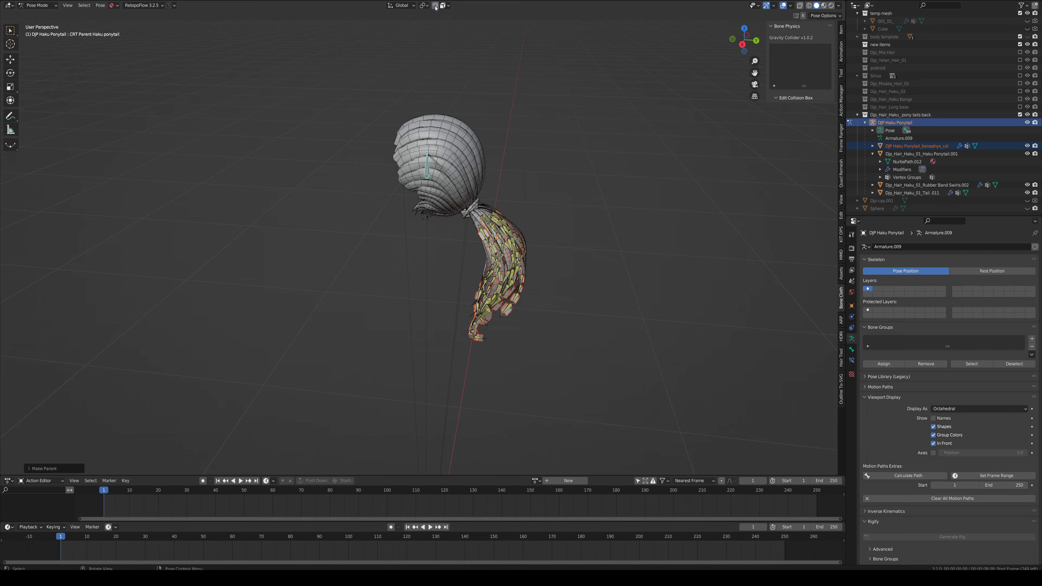
{"action": "key", "text": "g"}
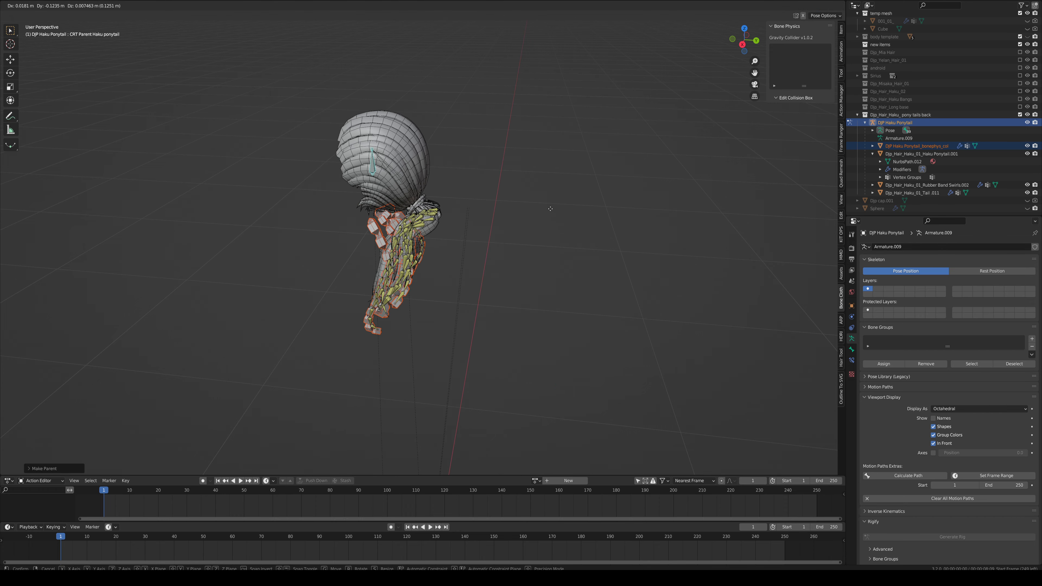
{"action": "right_click", "coordinate": [509, 227]}
{"action": "key", "text": "space"}
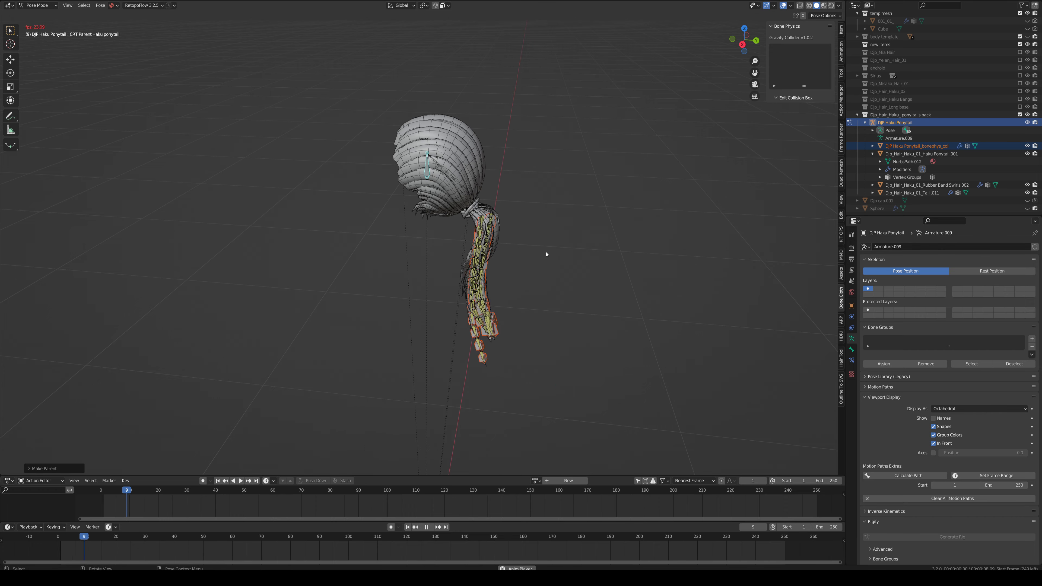
{"action": "key", "text": "g"}
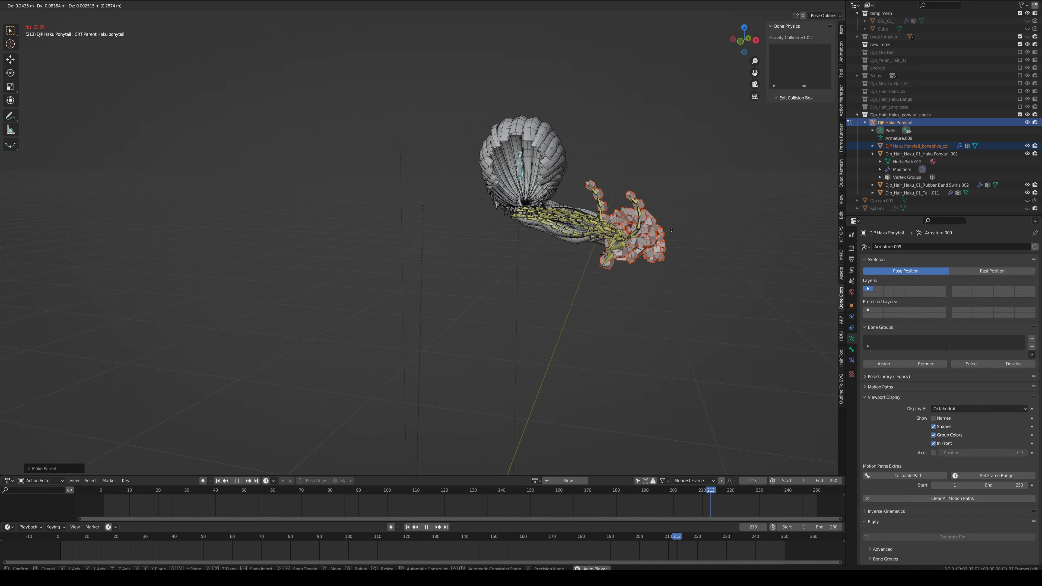
{"action": "right_click", "coordinate": [654, 236]}
{"action": "key", "text": "space"}
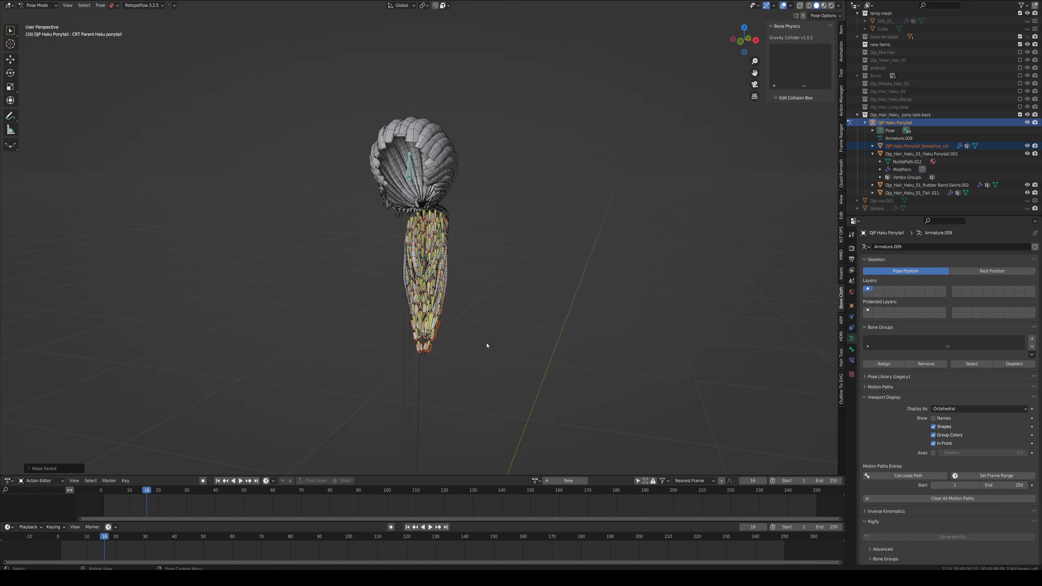
{"action": "left_click", "coordinate": [407, 527]}
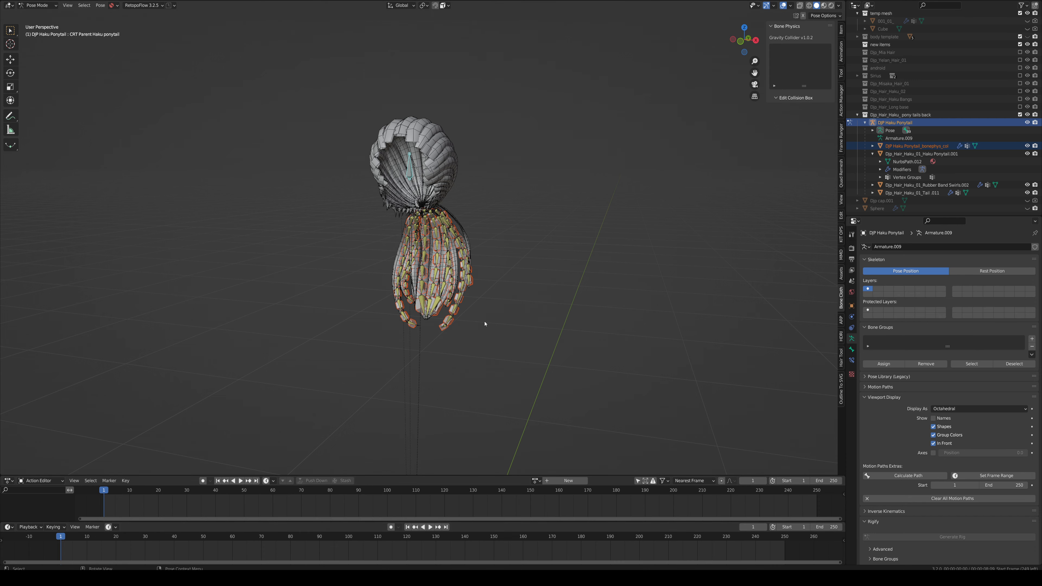
Step: Return to Object Mode and select only the bonephys_col collider mesh around the ponytail strands
{"action": "middle_click_drag", "start_coordinate": [486, 321], "coordinate": [419, 322]}
{"action": "scroll", "coordinate": [419, 322], "scroll_direction": "up", "scroll_amount": 3}
{"action": "mouse_move", "coordinate": [598, 361]}
{"action": "middle_mouse_down"}
{"action": "mouse_move", "coordinate": [568, 349]}
{"action": "mouse_move", "coordinate": [600, 360]}
{"action": "middle_mouse_up"}
{"action": "left_click", "coordinate": [600, 352]}
{"action": "key", "text": "ctrl+Tab"}
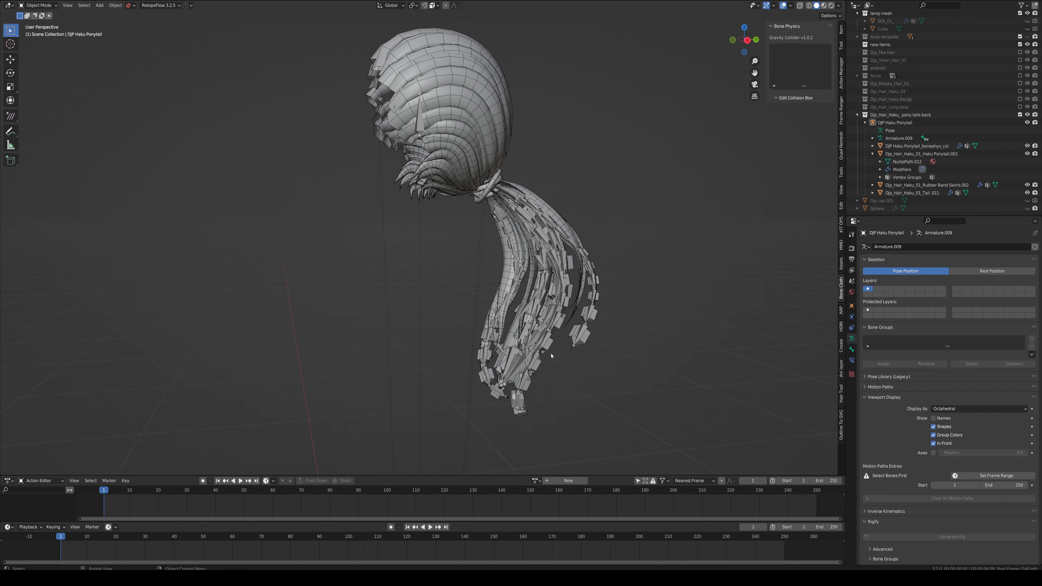
{"action": "left_click", "coordinate": [586, 340]}
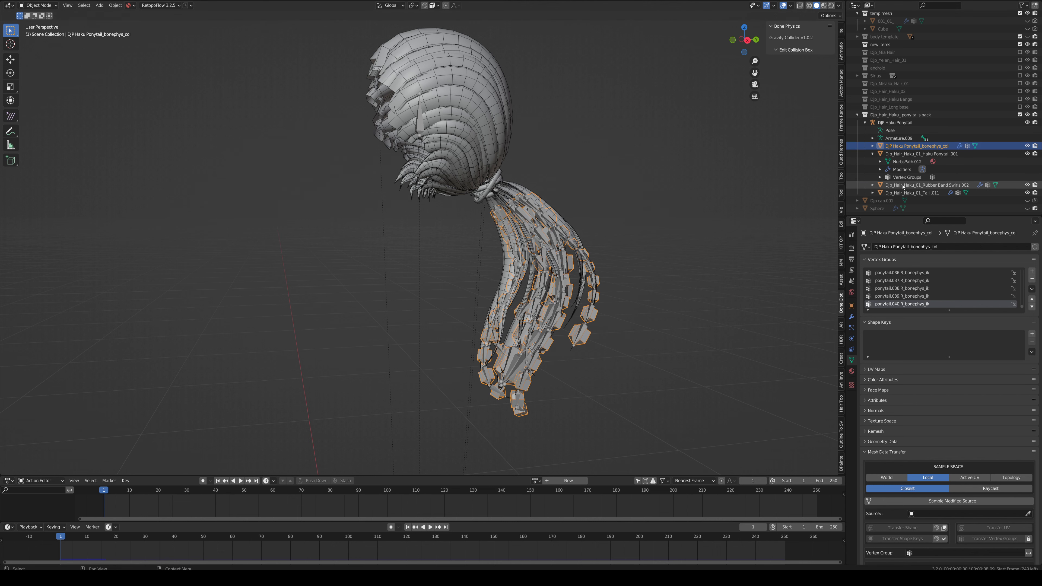
Step: Purge the unused data-blocks from the file, repeating the purge to clear any leftovers
{"action": "middle_click_drag", "start_coordinate": [640, 259], "coordinate": [472, 247]}
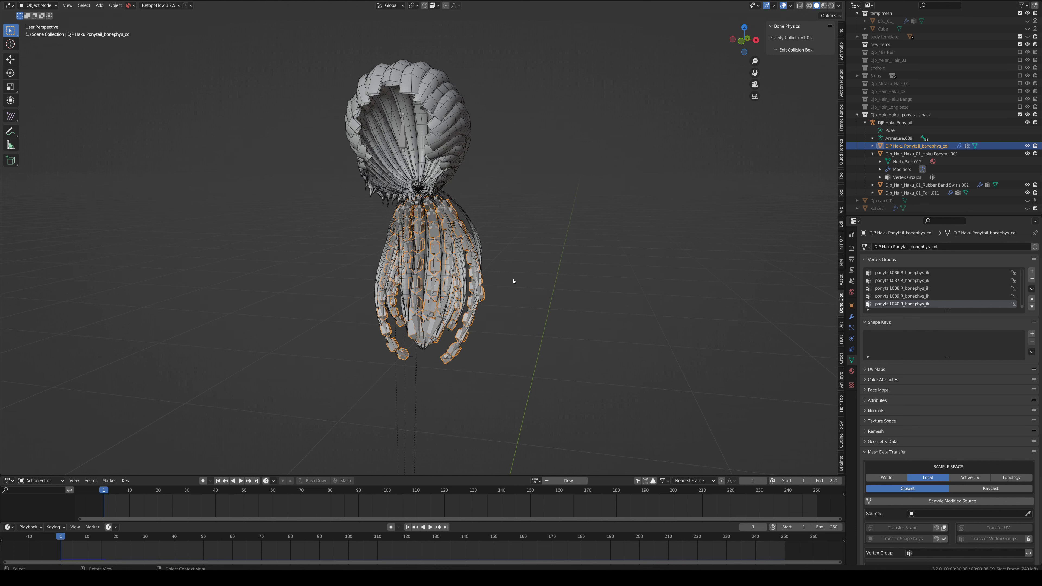
{"action": "key", "text": "q"}
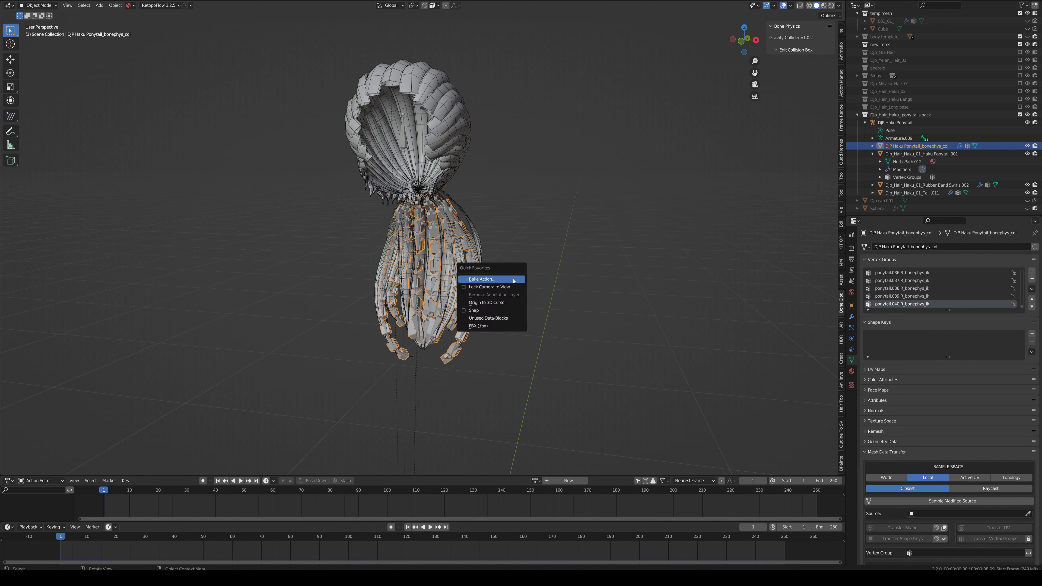
{"action": "left_click", "coordinate": [496, 319]}
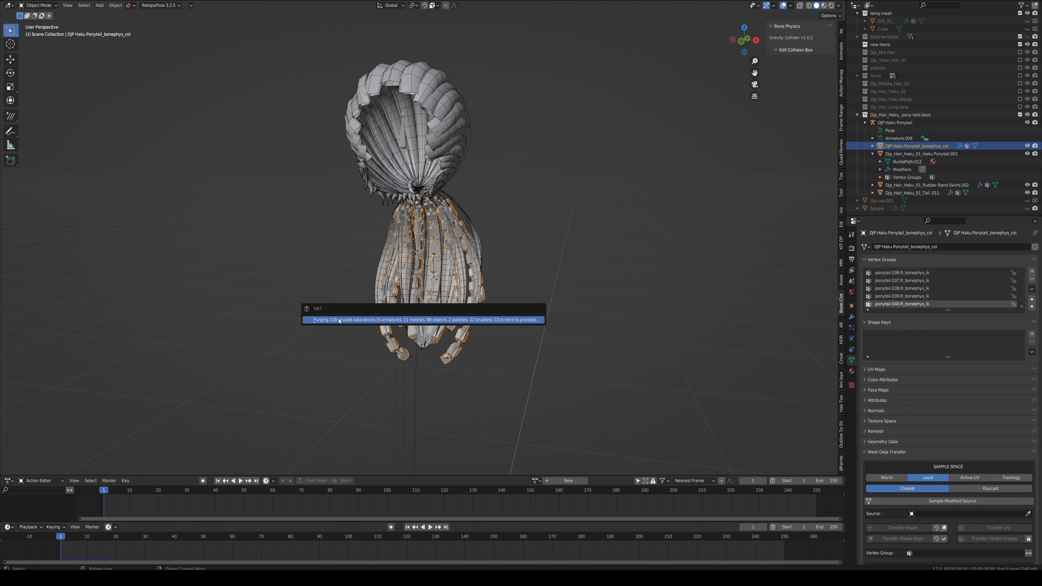
{"action": "left_click", "coordinate": [354, 319]}
{"action": "key", "text": "q"}
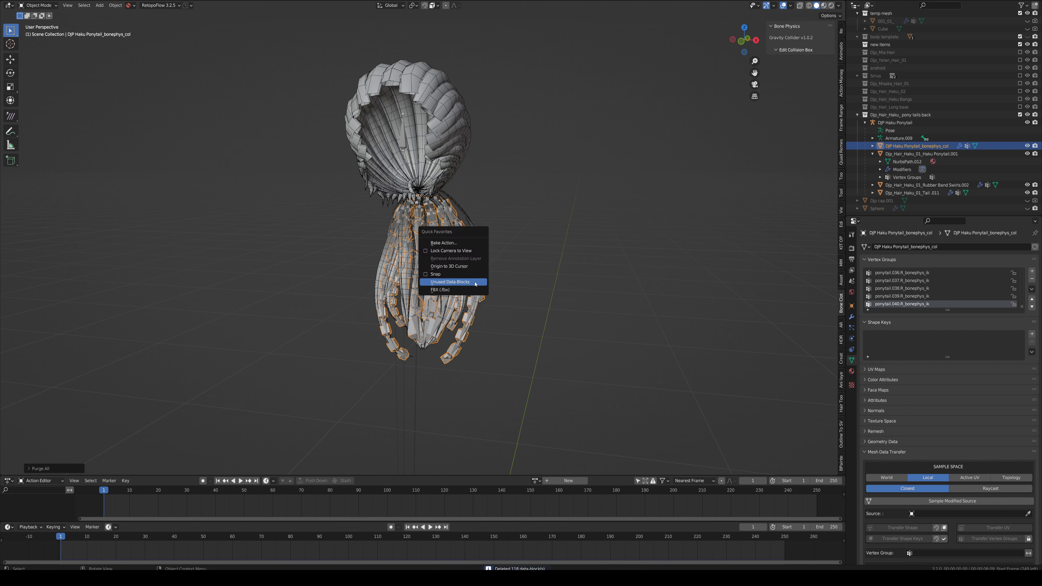
{"action": "left_click", "coordinate": [475, 282]}
{"action": "left_click", "coordinate": [475, 283]}
{"action": "key", "text": "q"}
{"action": "left_click", "coordinate": [475, 282]}
{"action": "left_click", "coordinate": [475, 283]}
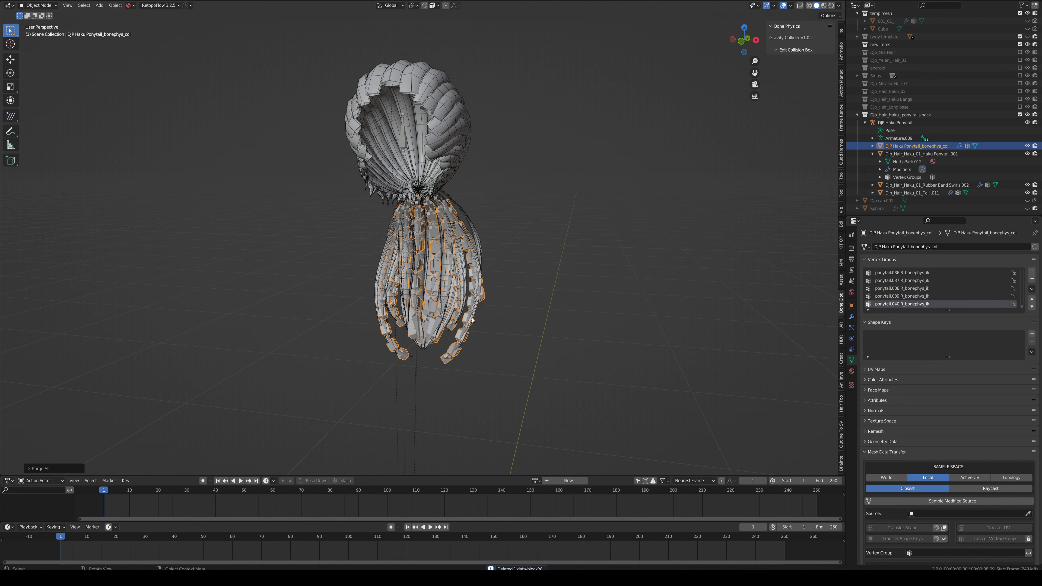
Step: Select the Djp_Hair_Haku_01_Haku Ponytail.001 hair mesh, switch back to the bonephys_col collider mesh, and test-move it before cancelling
{"action": "middle_click_drag", "start_coordinate": [473, 320], "coordinate": [480, 225]}
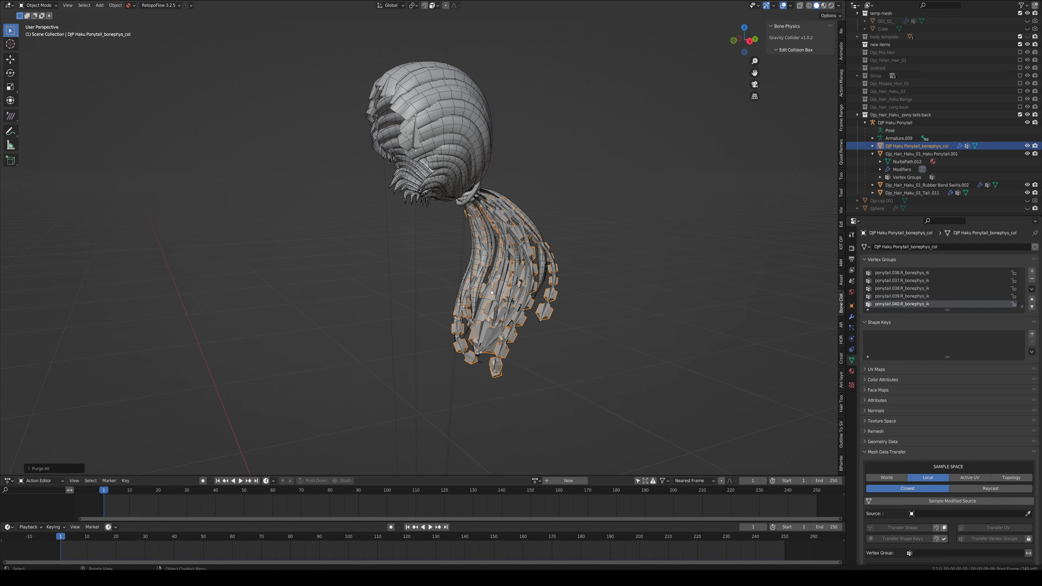
{"action": "middle_click_drag", "start_coordinate": [511, 288], "coordinate": [534, 286]}
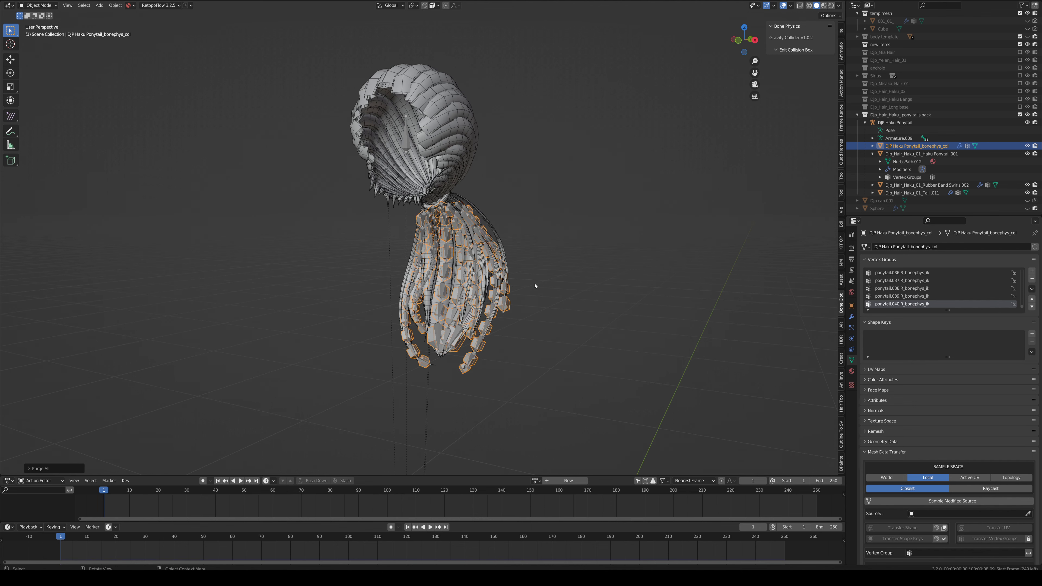
{"action": "left_click", "coordinate": [913, 155]}
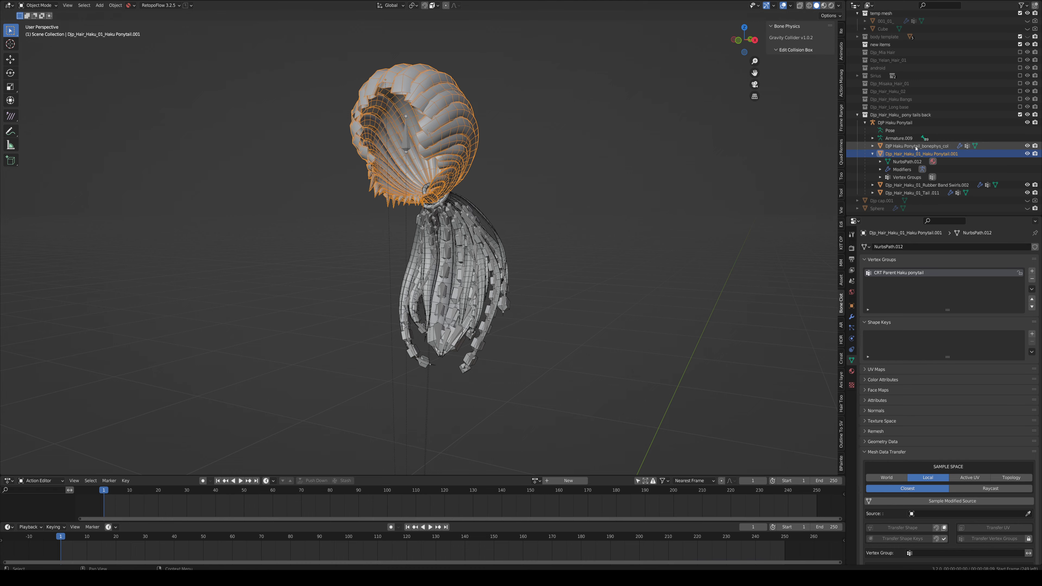
{"action": "left_click", "coordinate": [915, 146]}
{"action": "key", "text": "g"}
{"action": "right_click", "coordinate": [584, 255]}
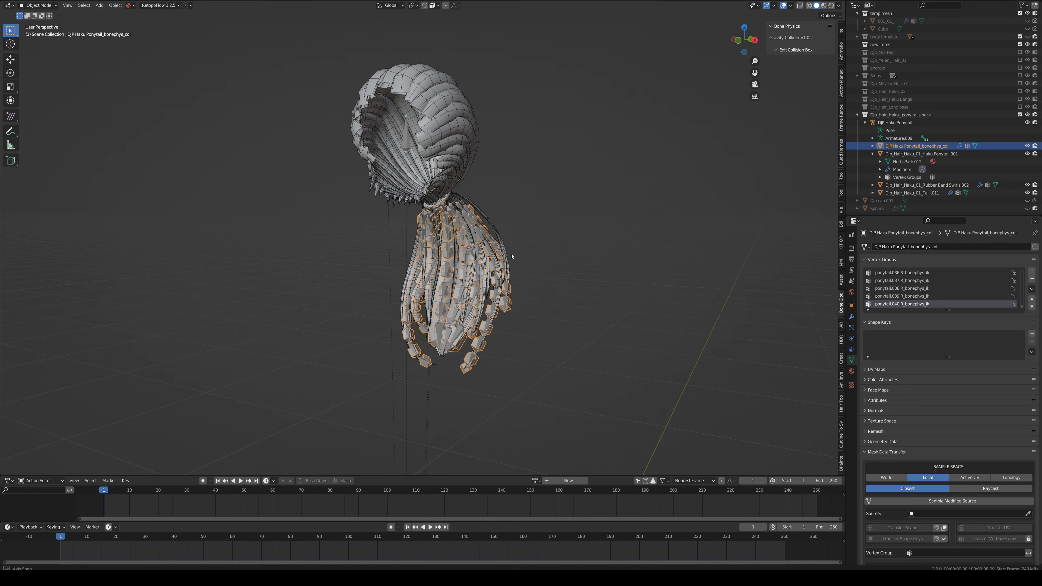
Step: Play back the cloth simulation twice in Object Mode to check how the strands fall, then return to frame 1
{"action": "middle_click_drag", "start_coordinate": [509, 249], "coordinate": [459, 230]}
{"action": "key", "text": "space"}
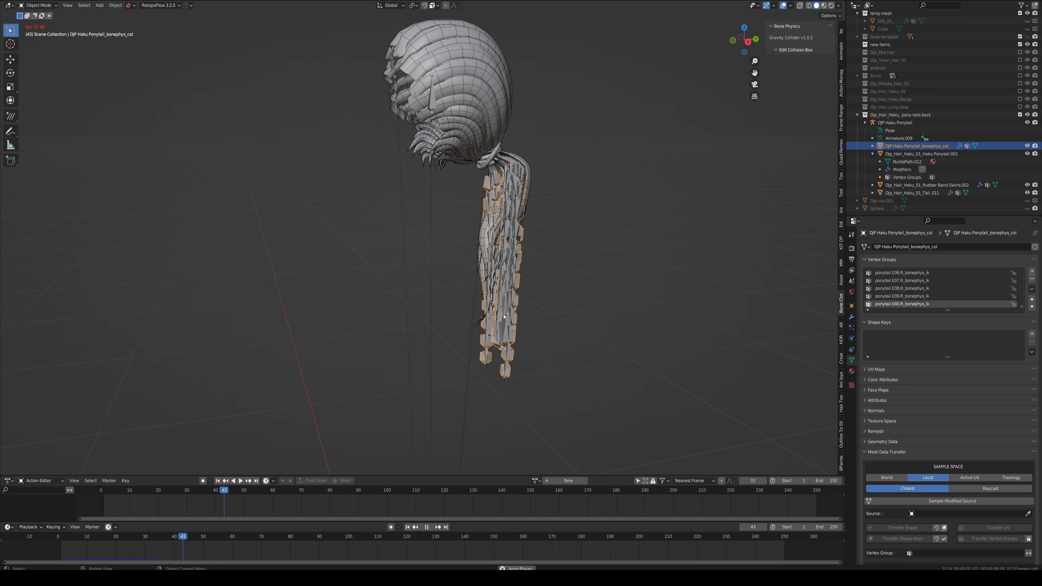
{"action": "key", "text": "Escape"}
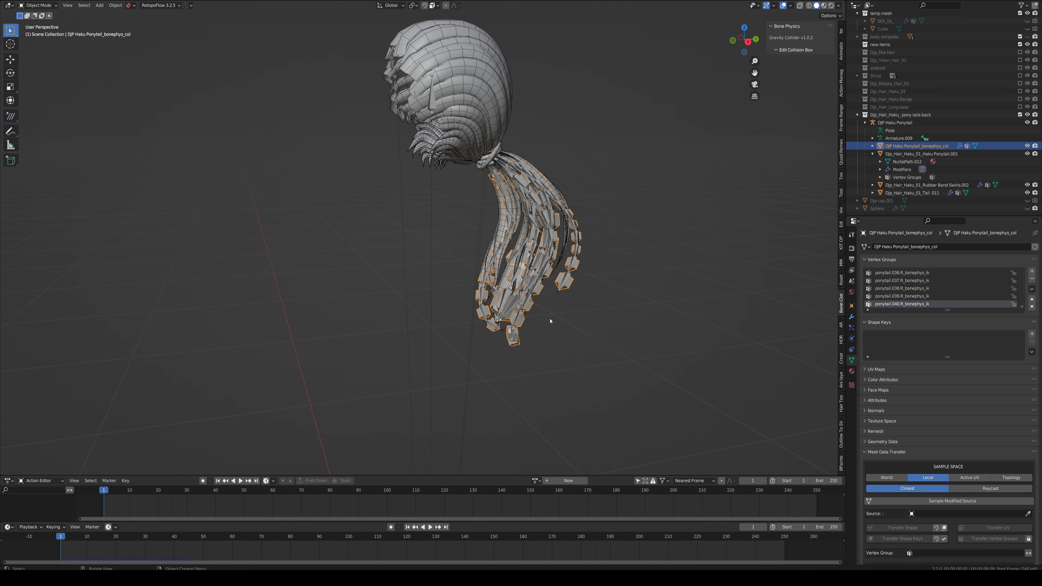
{"action": "middle_click_drag", "start_coordinate": [550, 321], "coordinate": [531, 285]}
{"action": "key", "text": "space"}
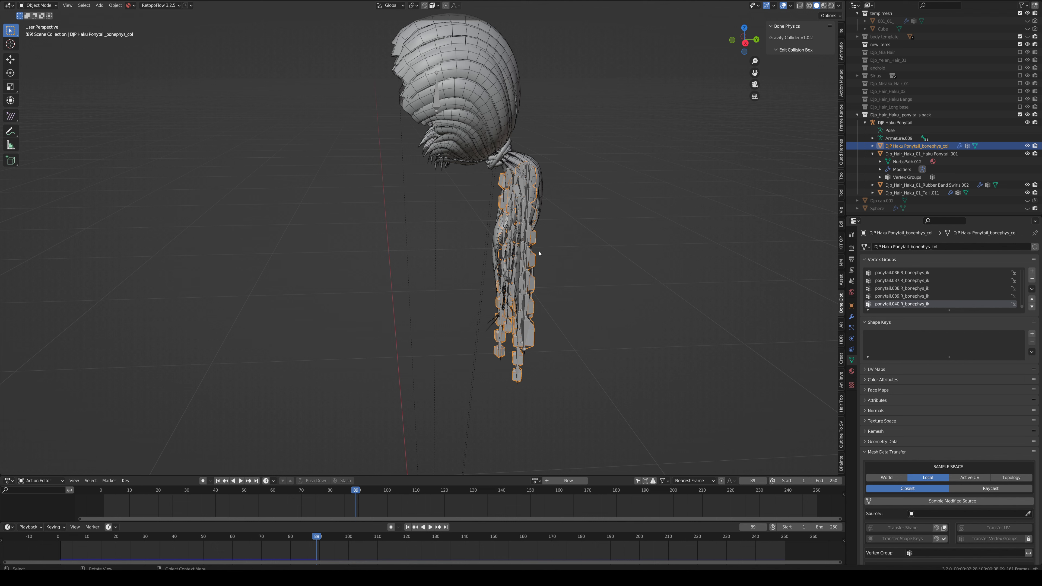
{"action": "left_click", "coordinate": [407, 527]}
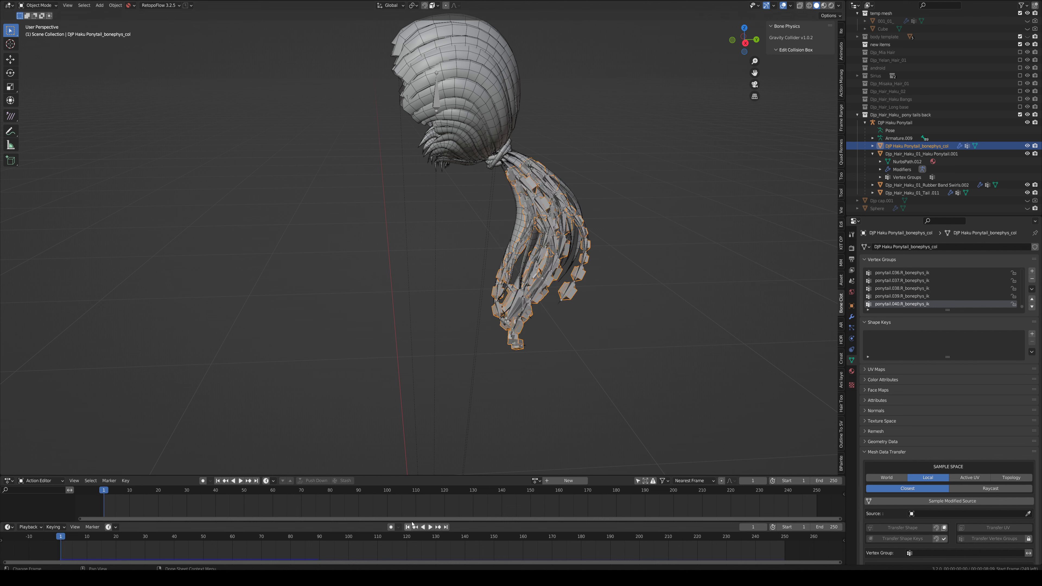
Step: Add a Vertex Weight Mix modifier to the bonephys_col collider mesh and enter Edit Mode on it
{"action": "left_click", "coordinate": [851, 318]}
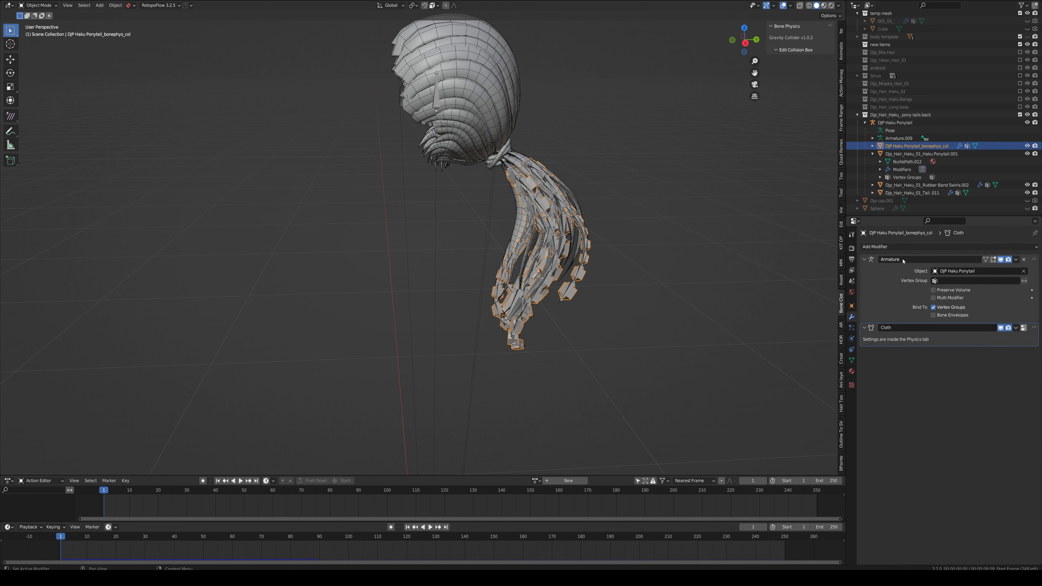
{"action": "left_click", "coordinate": [898, 247]}
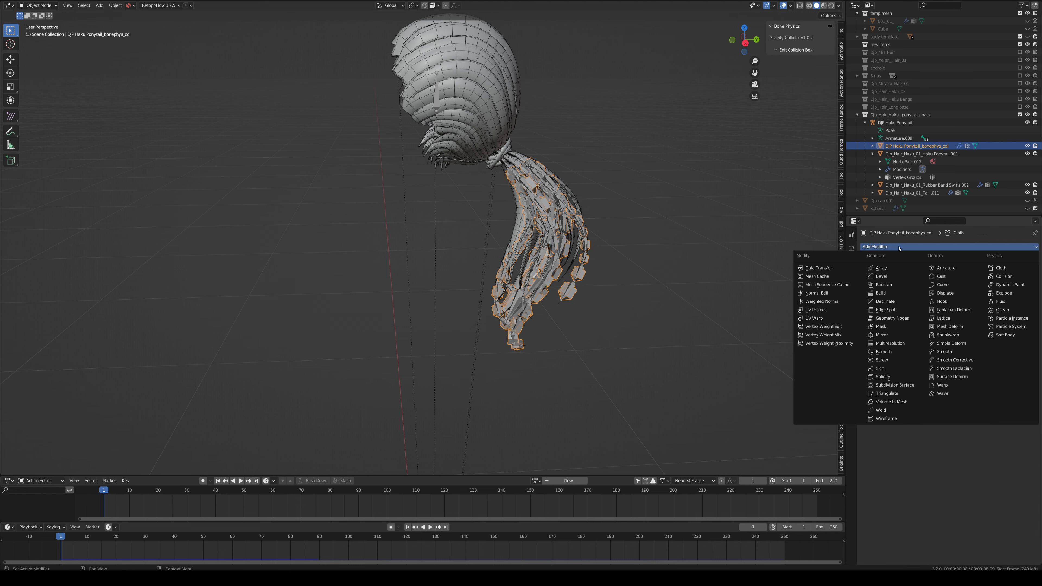
{"action": "left_click", "coordinate": [822, 334]}
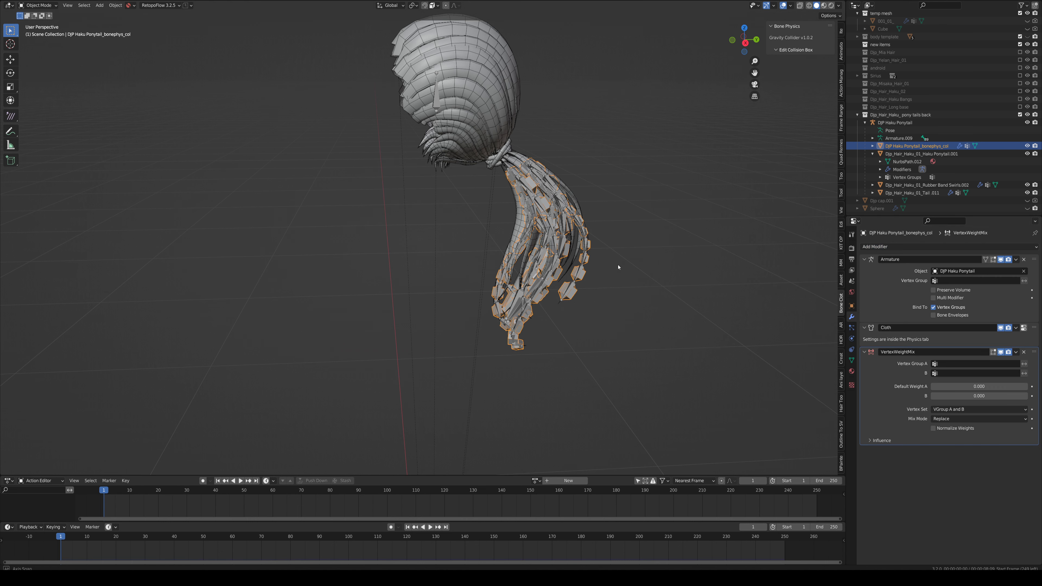
{"action": "left_click", "coordinate": [582, 277]}
{"action": "left_click", "coordinate": [583, 278]}
{"action": "key", "text": "Tab"}
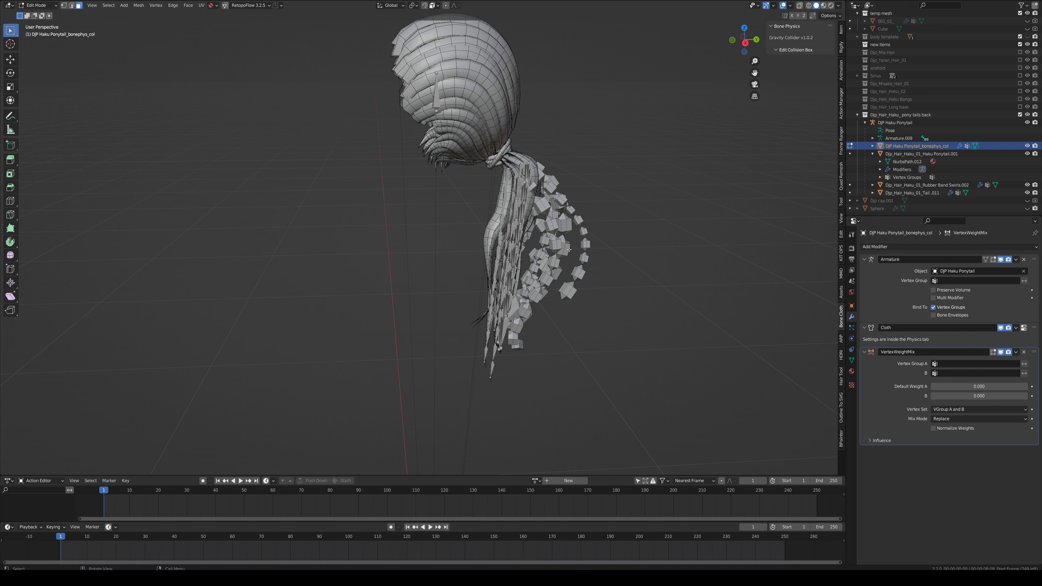
Step: Select all of the collider mesh's geometry and add a new vertex group named Pin All
{"action": "key", "text": "a"}
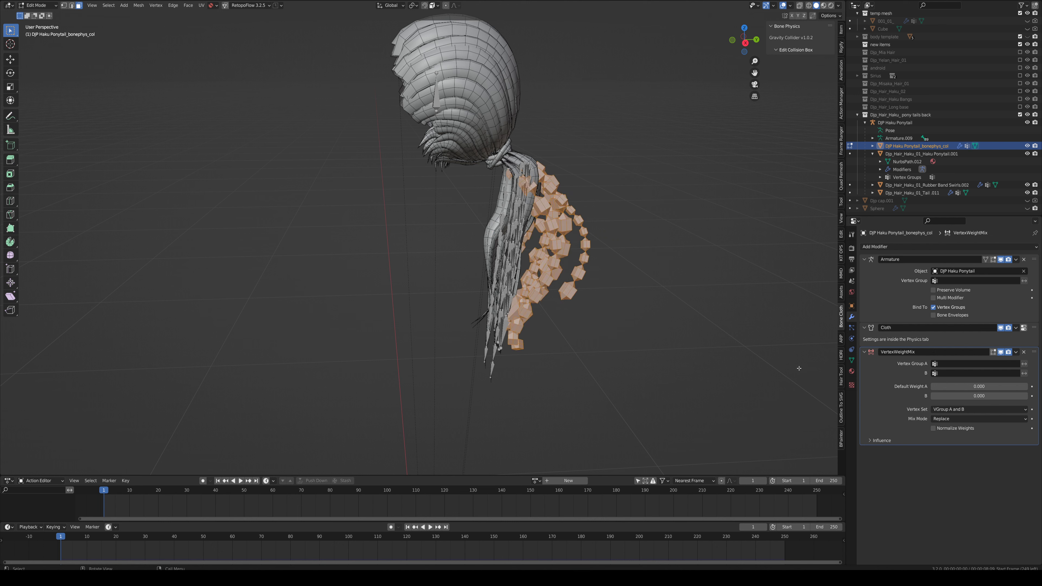
{"action": "left_click", "coordinate": [851, 360]}
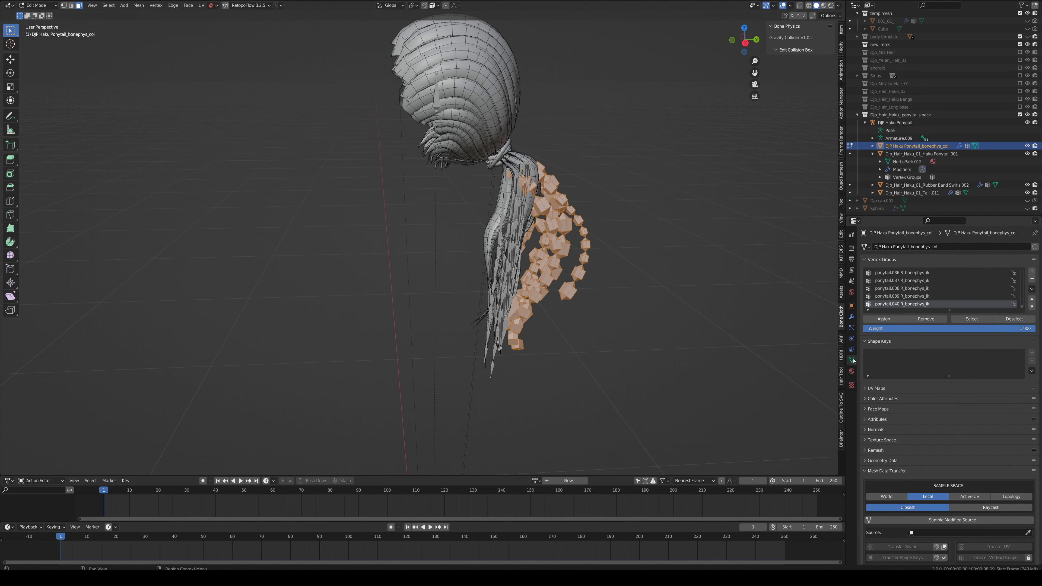
{"action": "left_click", "coordinate": [1031, 270]}
{"action": "double_click", "coordinate": [901, 304]}
{"action": "type", "text": "p"}
{"action": "type", "text": "P"}
{"action": "type", "text": "Al"}
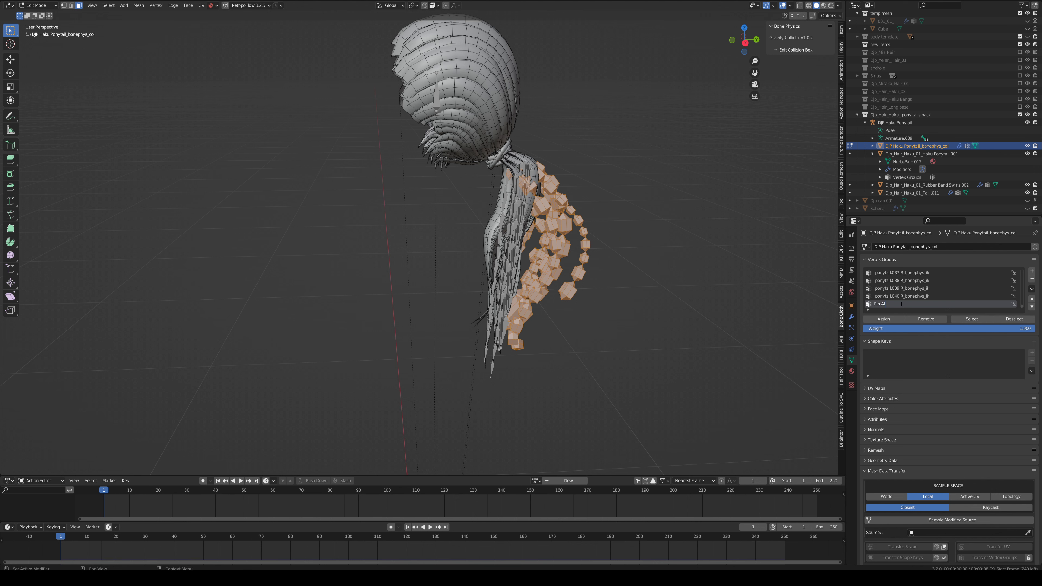
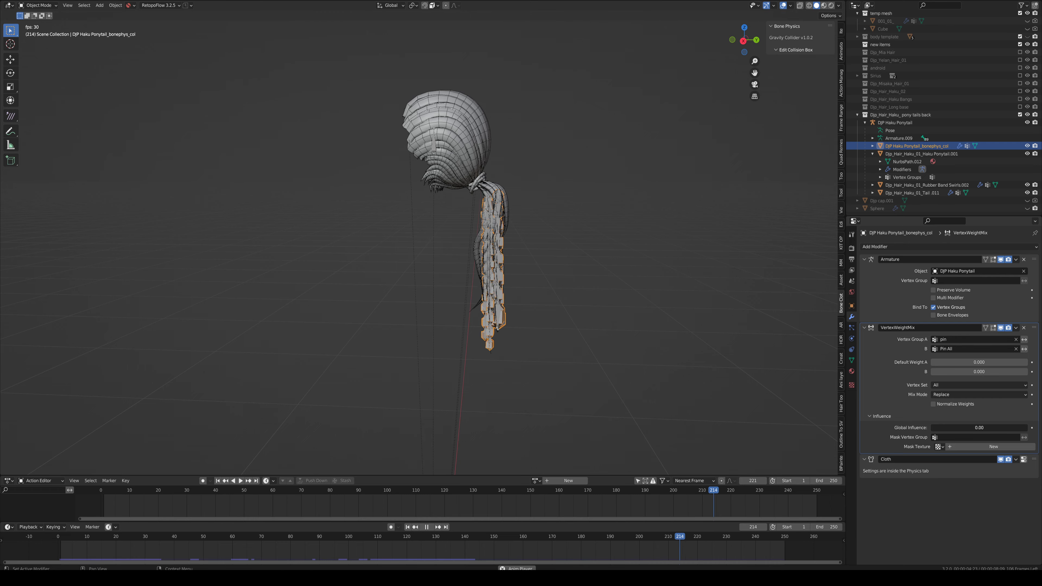
Step: Raise the Global Influence of the collider mesh's Vertex Weight Mix modifier while the cloth simulation plays
{"action": "middle_click_drag", "start_coordinate": [588, 307], "coordinate": [592, 276]}
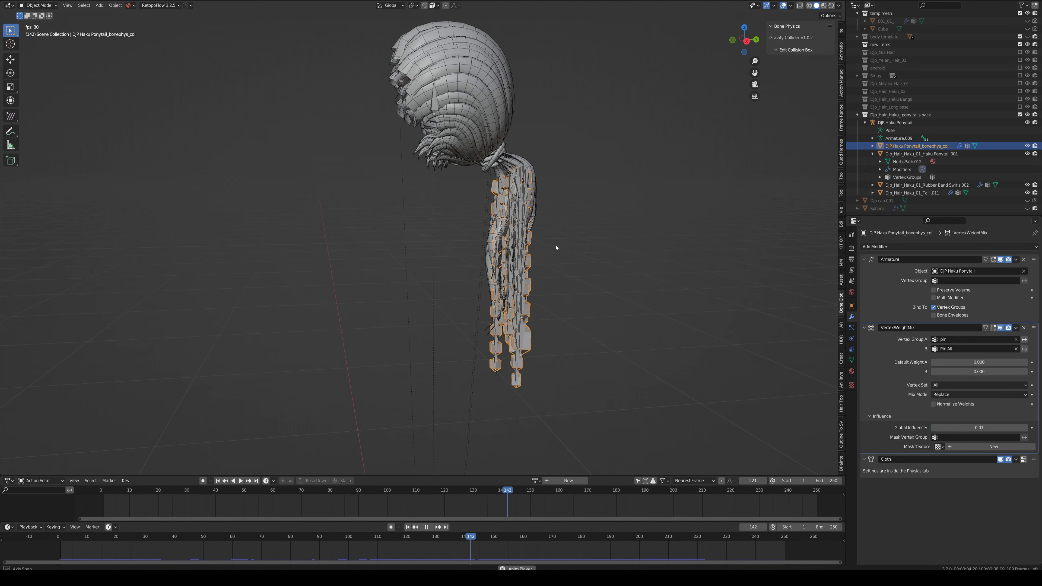
{"action": "middle_click_drag", "start_coordinate": [553, 244], "coordinate": [727, 355]}
{"action": "left_click_drag", "start_coordinate": [935, 430], "coordinate": [946, 430]}
{"action": "middle_click_drag", "start_coordinate": [776, 372], "coordinate": [435, 109]}
Step: Put the DJP Haku Ponytail armature in Pose Mode and test-move the CRT Parent Haku ponytail bone from side and back during playback
{"action": "left_click", "coordinate": [434, 109]}
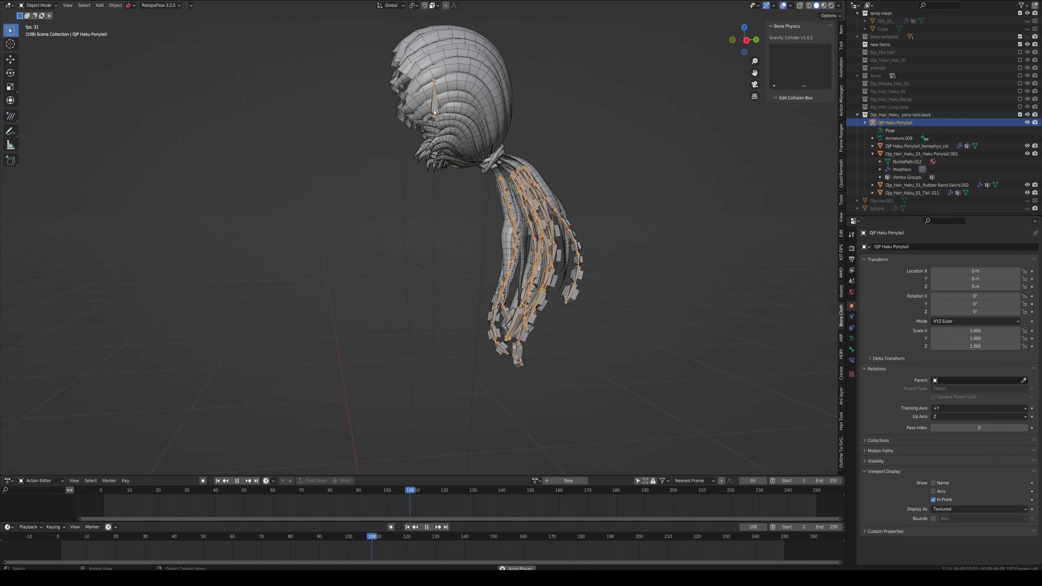
{"action": "key", "text": "ctrl+Tab"}
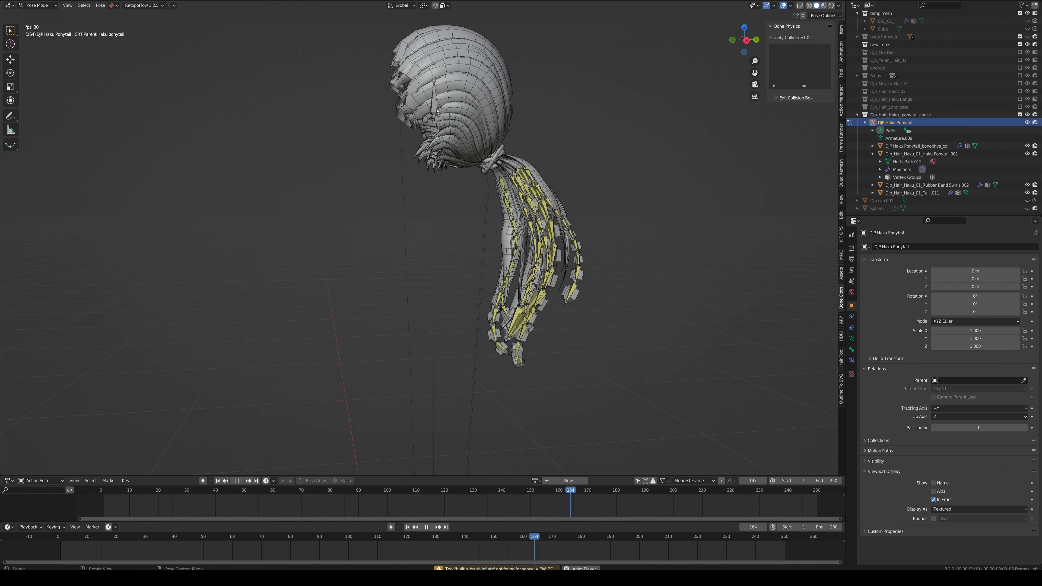
{"action": "left_click", "coordinate": [434, 111]}
{"action": "key", "text": "g"}
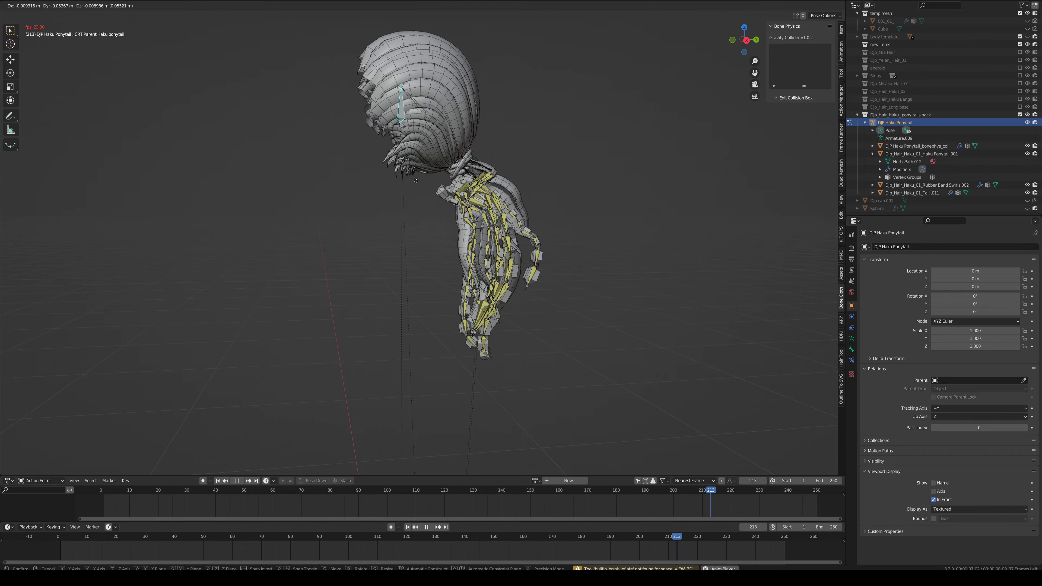
{"action": "left_click", "coordinate": [395, 189]}
{"action": "middle_click_drag", "start_coordinate": [395, 188], "coordinate": [401, 281]}
{"action": "key", "text": "g"}
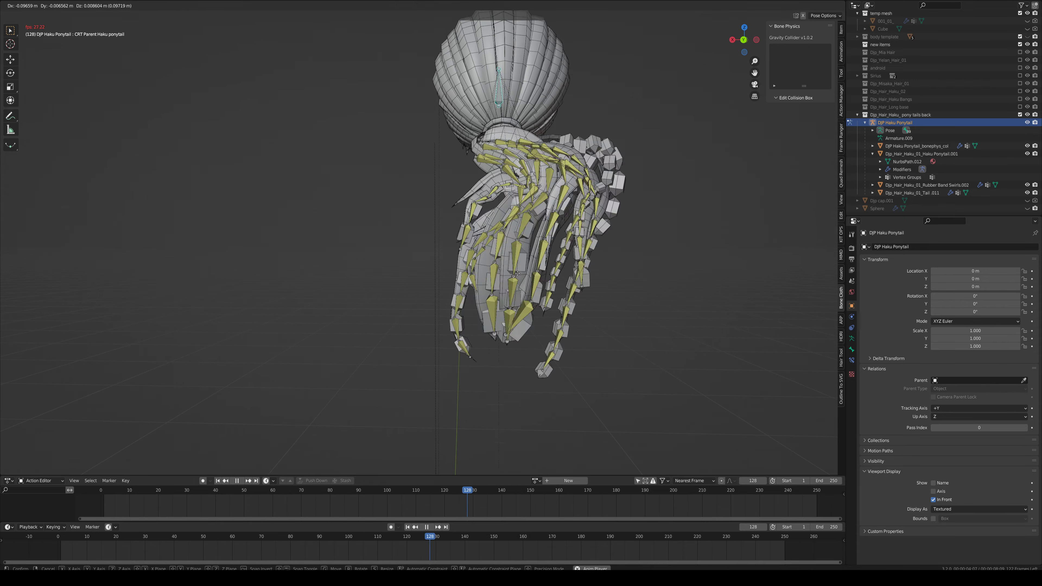
{"action": "left_click", "coordinate": [473, 274]}
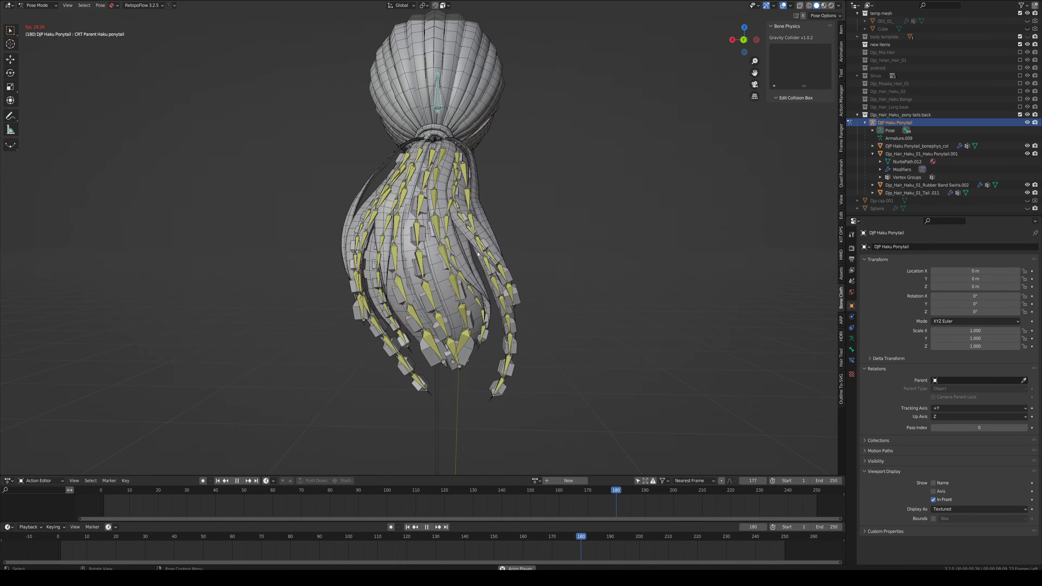
Step: Test-move the head control bone once more, stop the playback and return to frame 1
{"action": "middle_click_drag", "start_coordinate": [473, 274], "coordinate": [528, 246]}
{"action": "key", "text": "g"}
{"action": "left_click", "coordinate": [530, 243]}
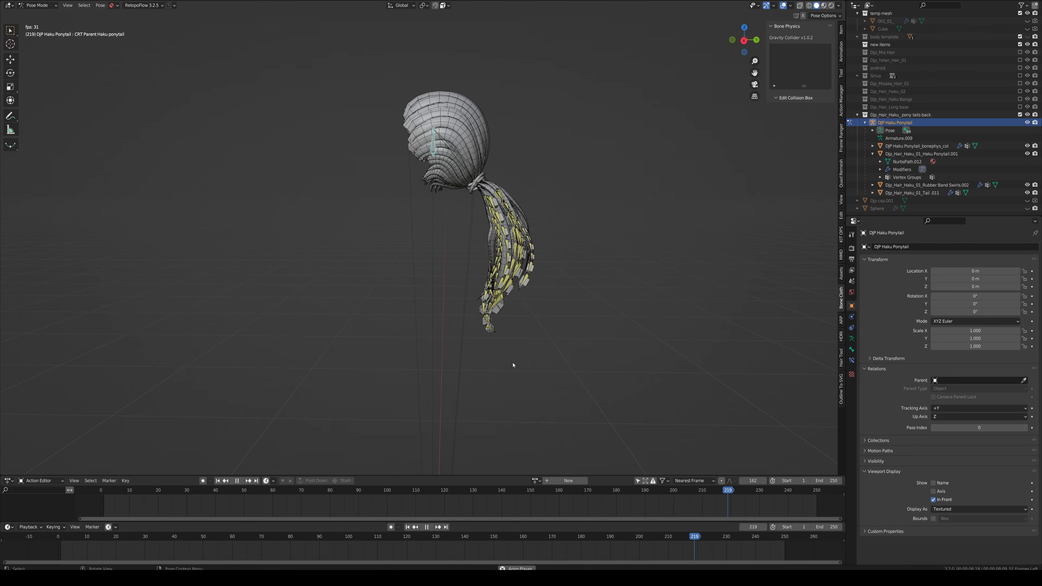
{"action": "key", "text": "space"}
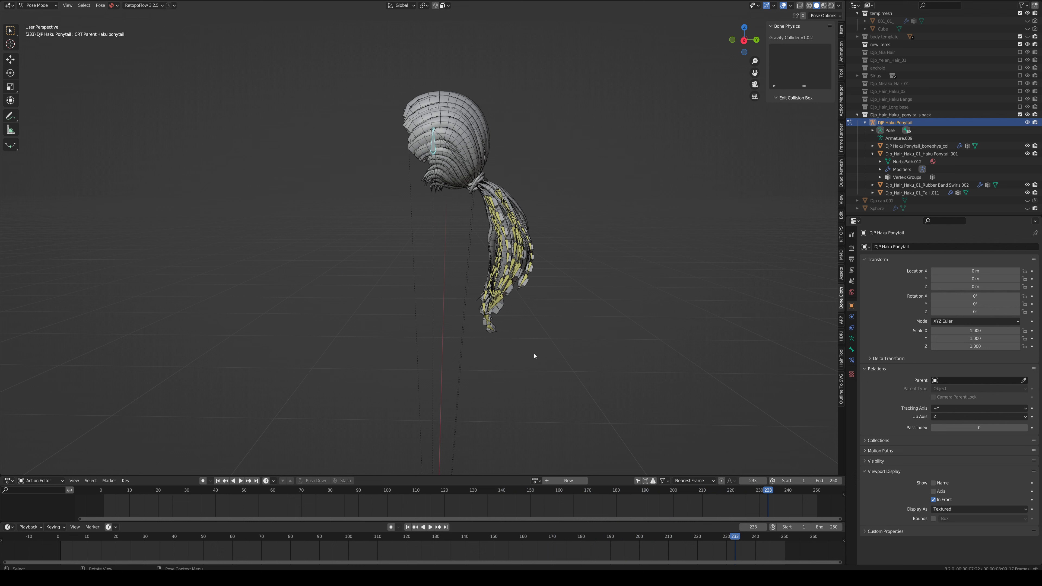
{"action": "left_click", "coordinate": [411, 527]}
{"action": "middle_click_drag", "start_coordinate": [490, 273], "coordinate": [547, 292]}
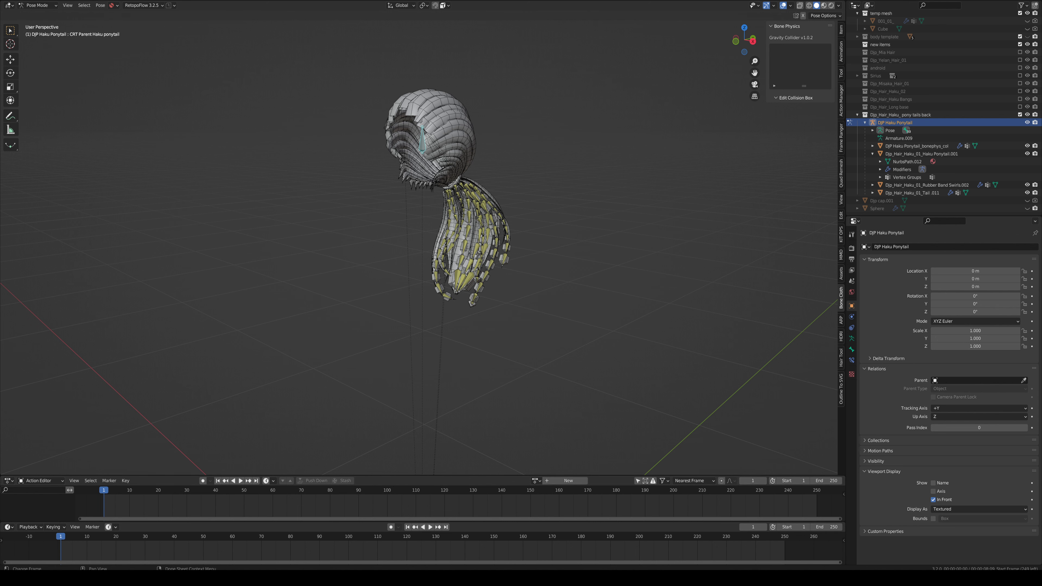
{"action": "mouse_move", "coordinate": [509, 349]}
{"action": "middle_mouse_down"}
{"action": "mouse_move", "coordinate": [517, 344]}
{"action": "mouse_move", "coordinate": [505, 341]}
{"action": "middle_mouse_up"}
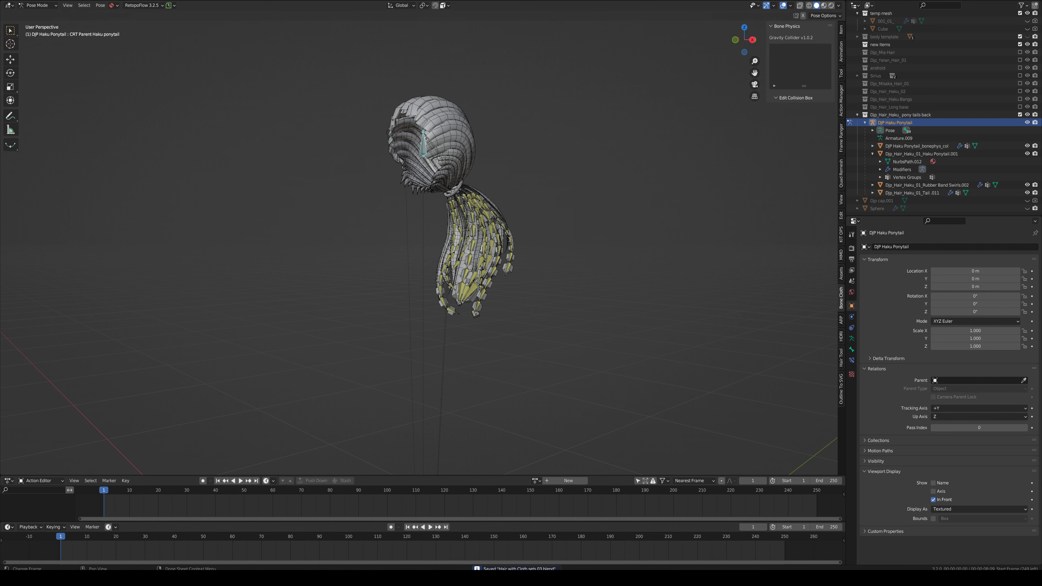
Step: Launch a second Blender instance
{"action": "mouse_move", "coordinate": [514, 578]}
{"action": "right_click", "coordinate": [515, 579]}
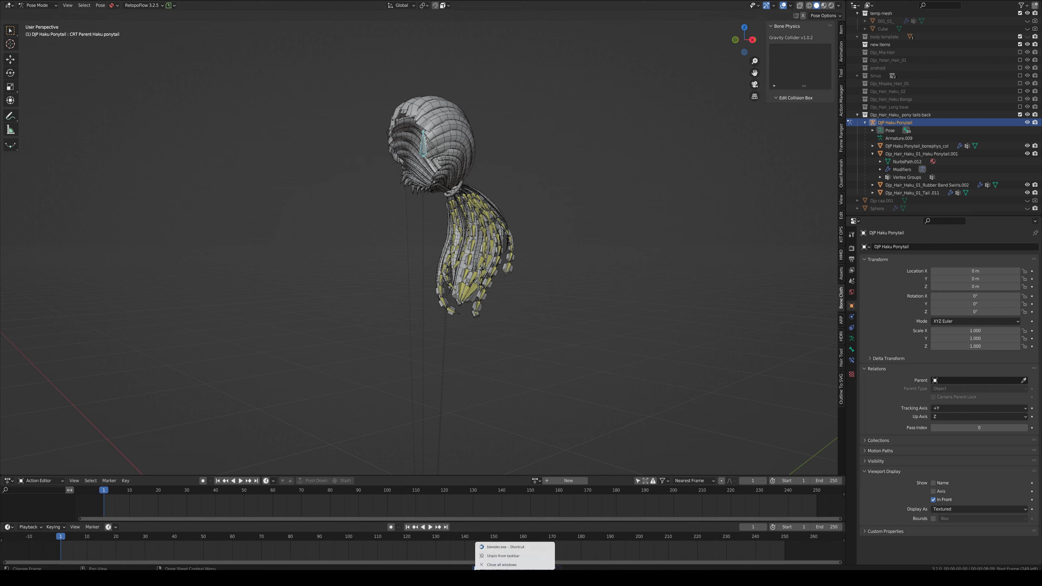
{"action": "left_click", "coordinate": [520, 546]}
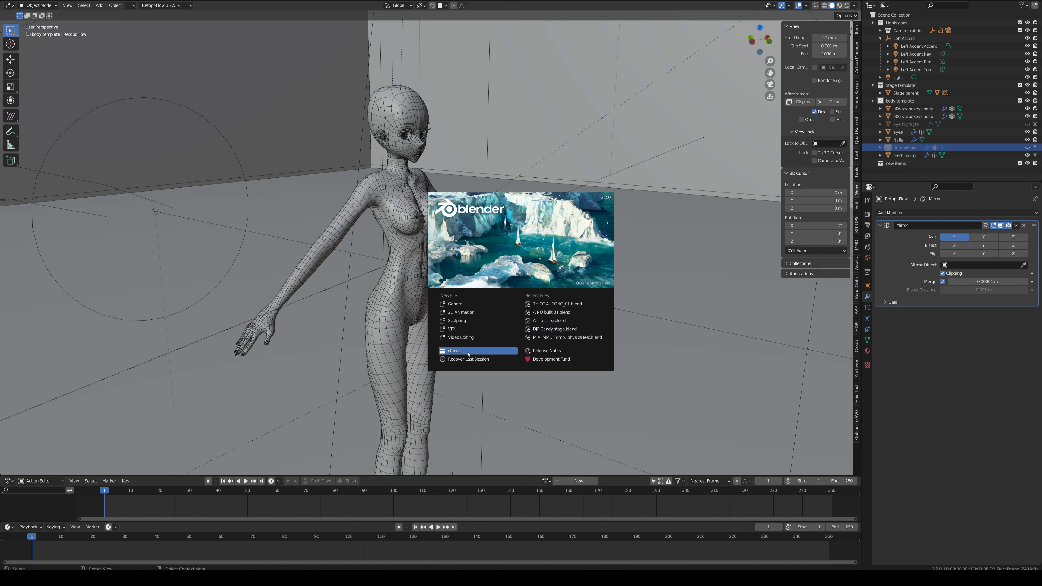
Step: Open Hair with Cloth sets 03.blend from the 3.0 ASSETS\Hair models folder, listing the files by date modified
{"action": "left_click", "coordinate": [468, 351]}
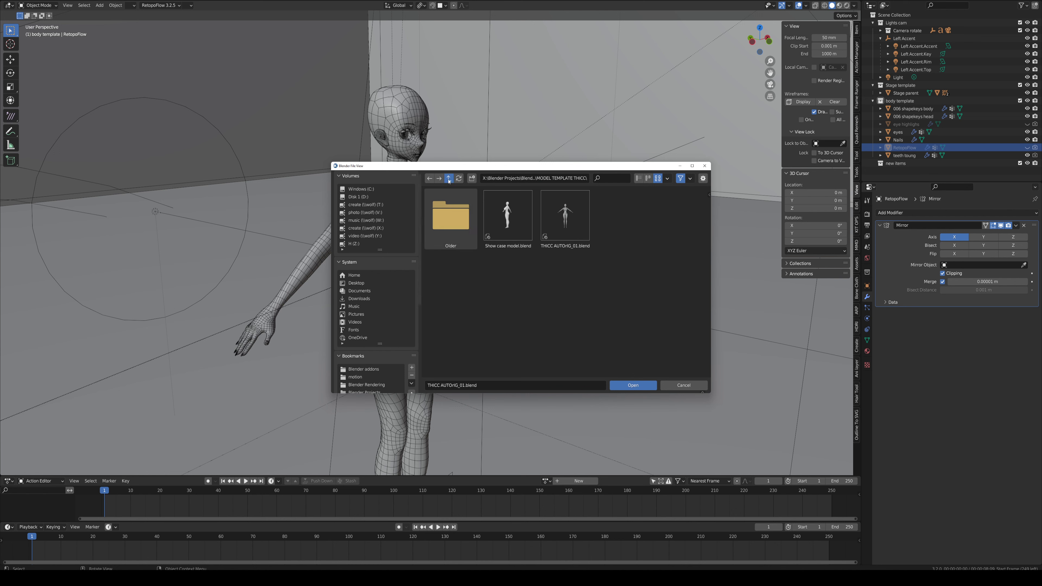
{"action": "left_click", "coordinate": [449, 182]}
{"action": "left_click", "coordinate": [638, 179]}
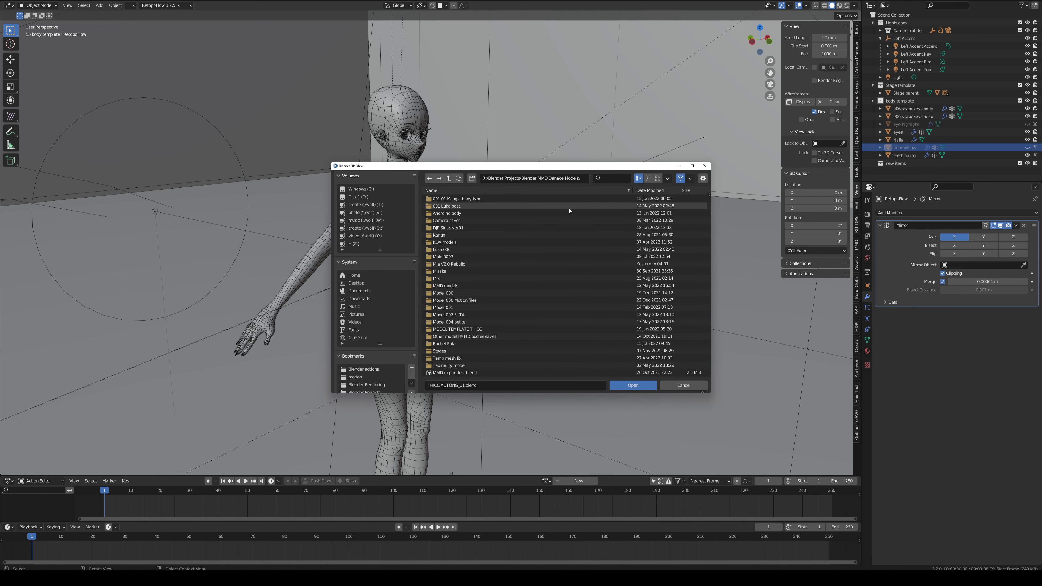
{"action": "left_click", "coordinate": [449, 179]}
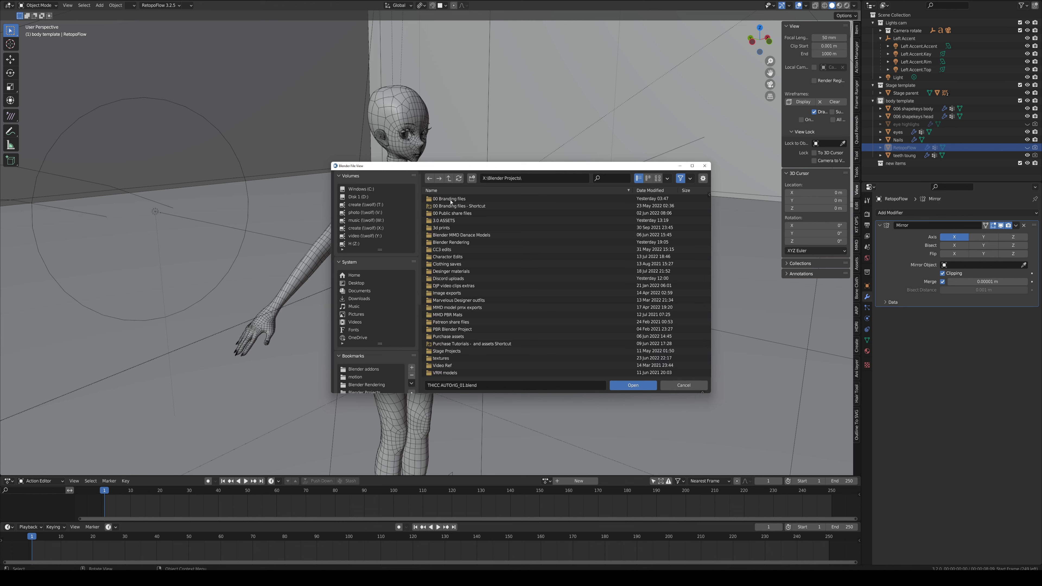
{"action": "double_click", "coordinate": [457, 213]}
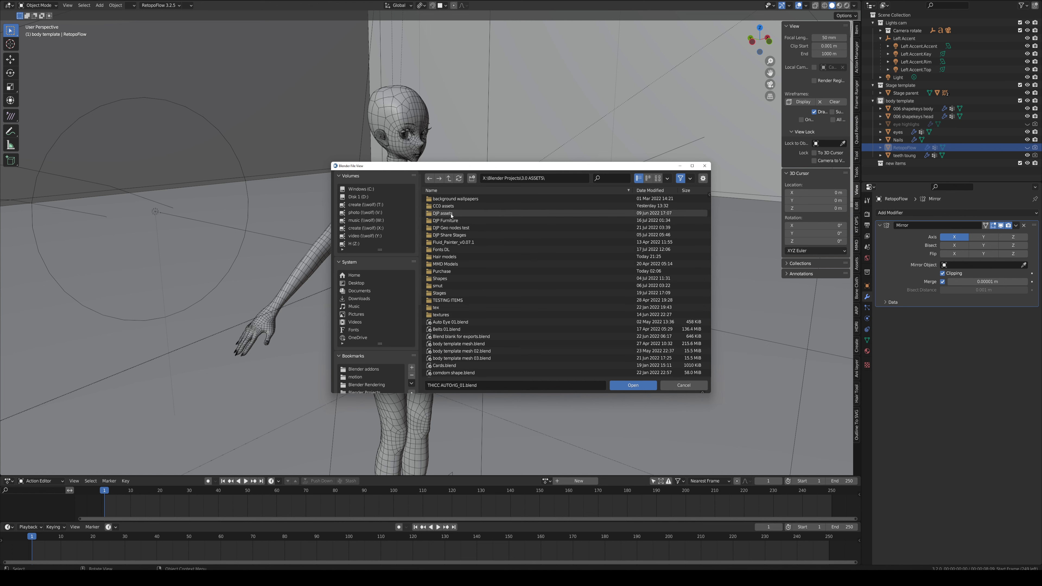
{"action": "double_click", "coordinate": [444, 257]}
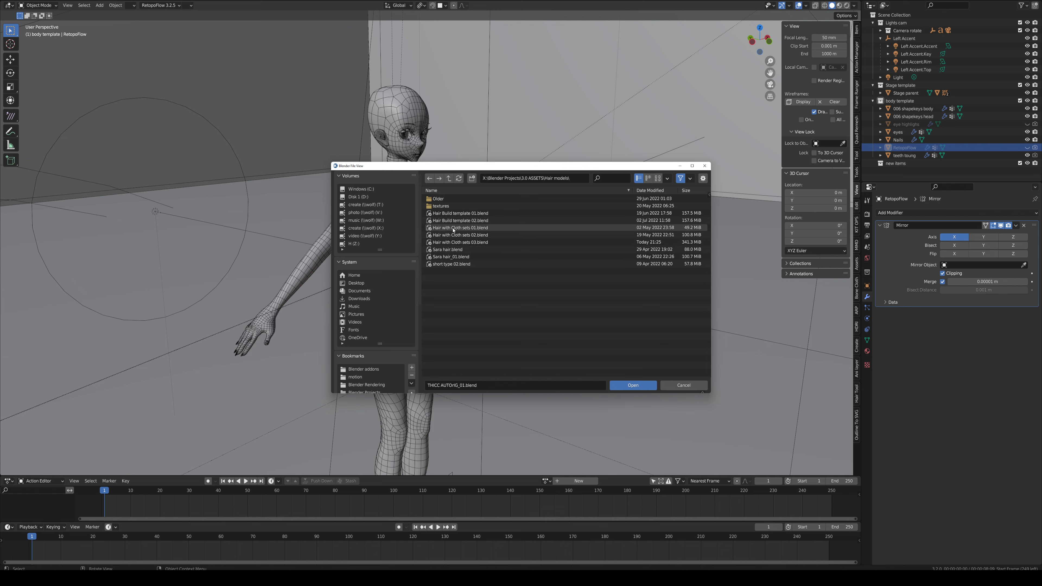
{"action": "left_click", "coordinate": [651, 190]}
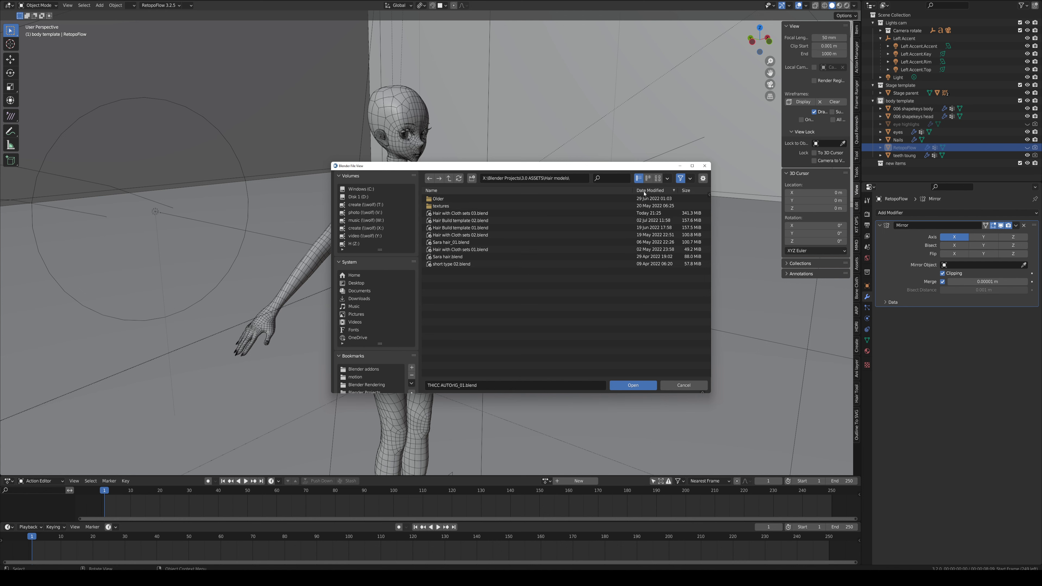
{"action": "double_click", "coordinate": [452, 212]}
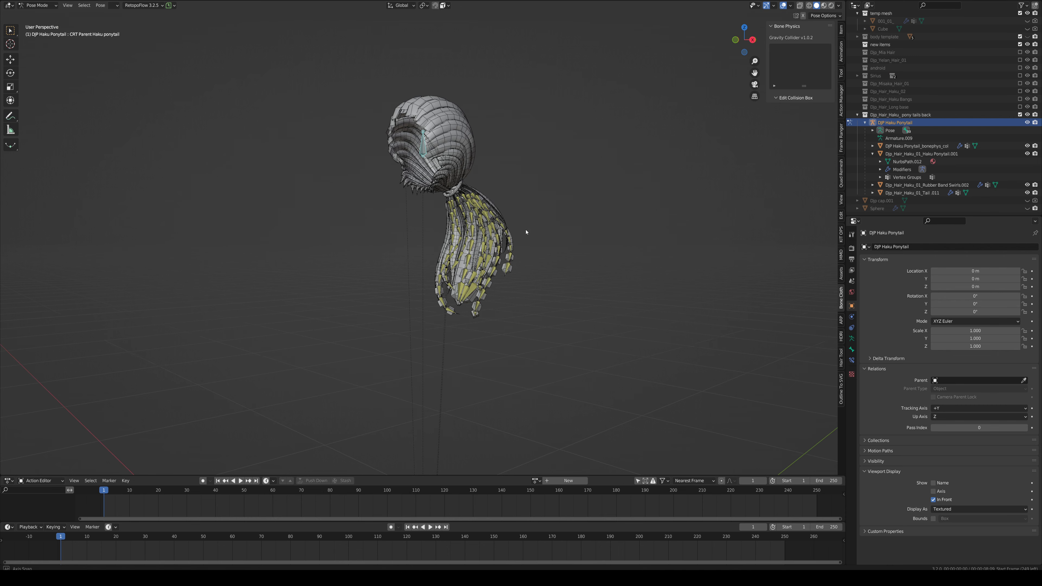
Step: Test-move the CRT Parent Haku ponytail bone at frame 1 to check how the collider boxes follow, without keeping the move
{"action": "mouse_move", "coordinate": [523, 232]}
{"action": "middle_mouse_down"}
{"action": "mouse_move", "coordinate": [536, 239]}
{"action": "mouse_move", "coordinate": [517, 232]}
{"action": "middle_mouse_up"}
{"action": "left_click", "coordinate": [509, 205]}
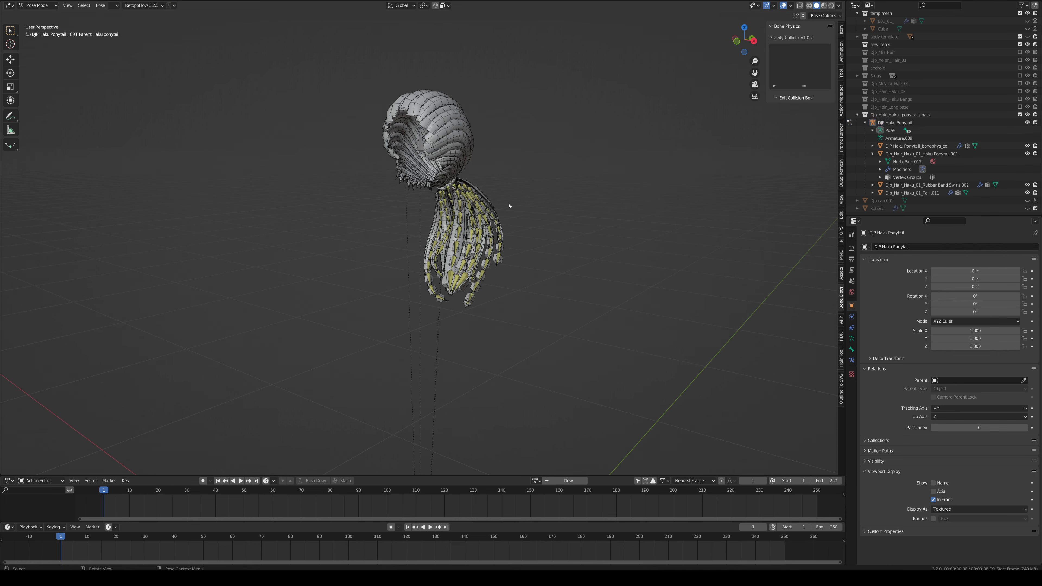
{"action": "left_click", "coordinate": [418, 150]}
{"action": "key", "text": "g"}
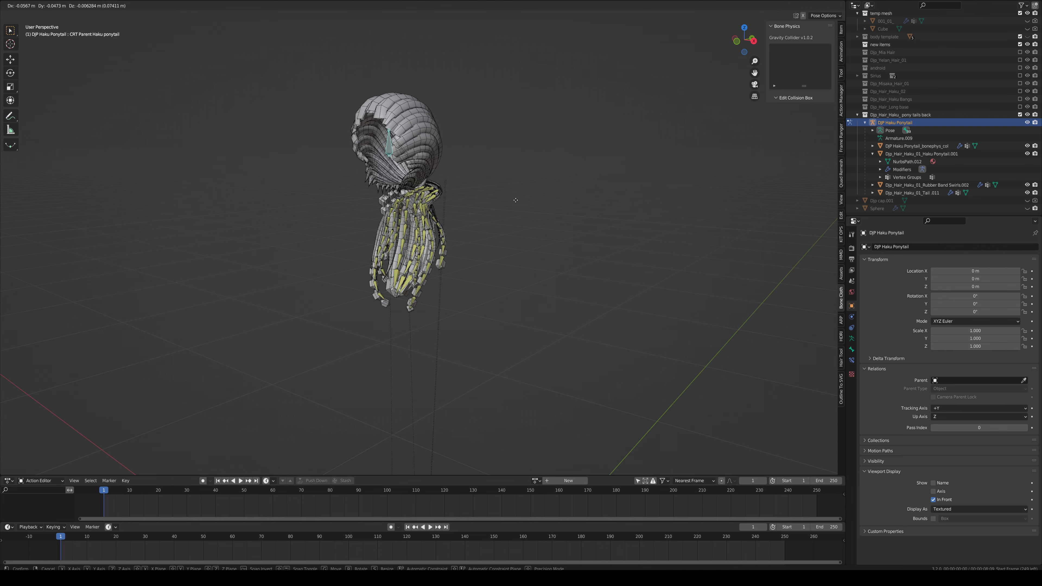
{"action": "left_click", "coordinate": [537, 203]}
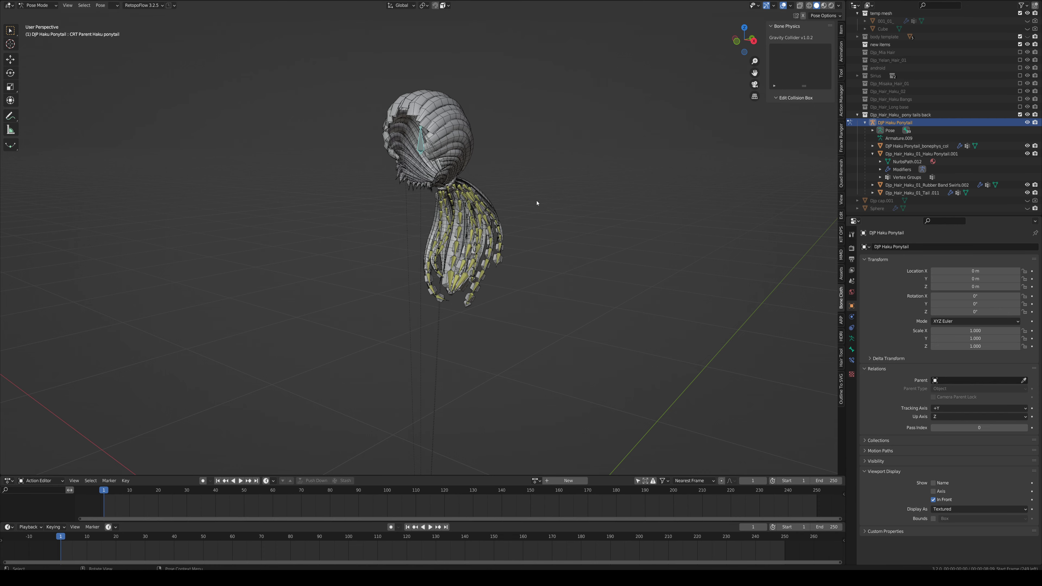
Step: Switch to Object Mode, select the bonephys_col collider mesh and clear its bone parent
{"action": "middle_click_drag", "start_coordinate": [537, 202], "coordinate": [480, 218]}
{"action": "scroll", "coordinate": [531, 195], "scroll_direction": "up", "scroll_amount": 1}
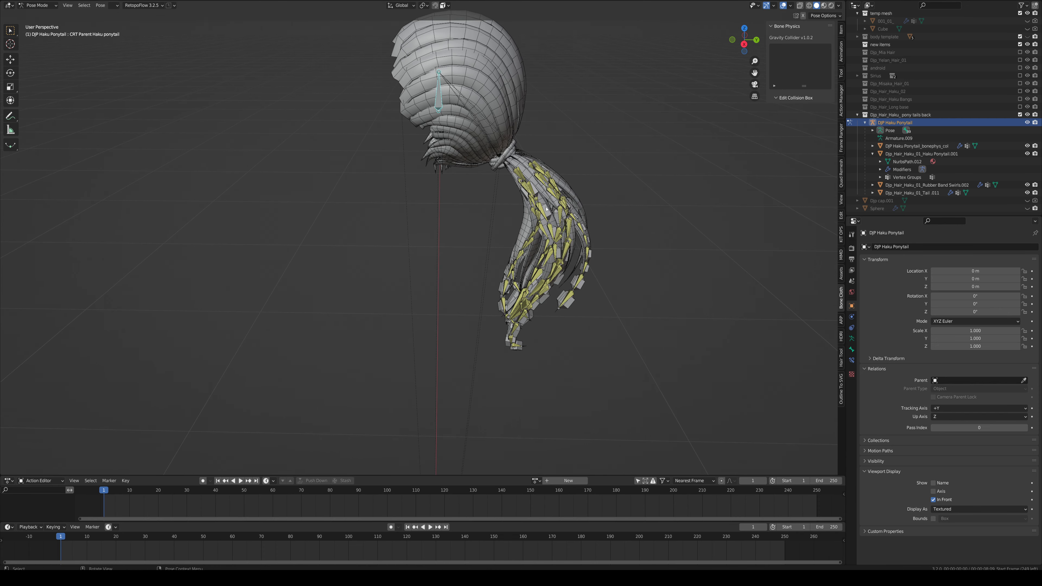
{"action": "left_click", "coordinate": [549, 215]}
{"action": "left_click", "coordinate": [547, 210]}
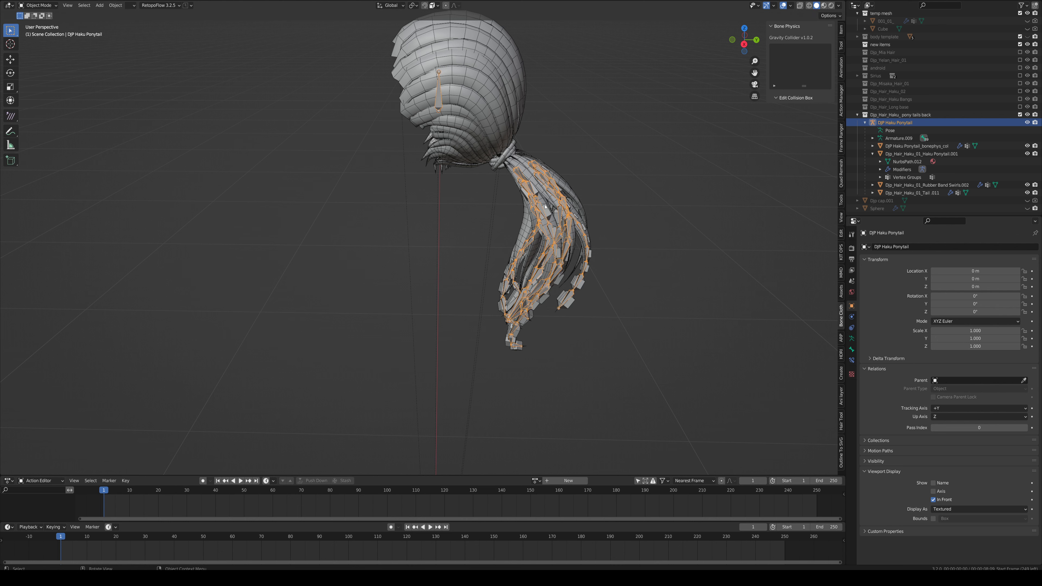
{"action": "middle_click_drag", "start_coordinate": [585, 233], "coordinate": [624, 236]}
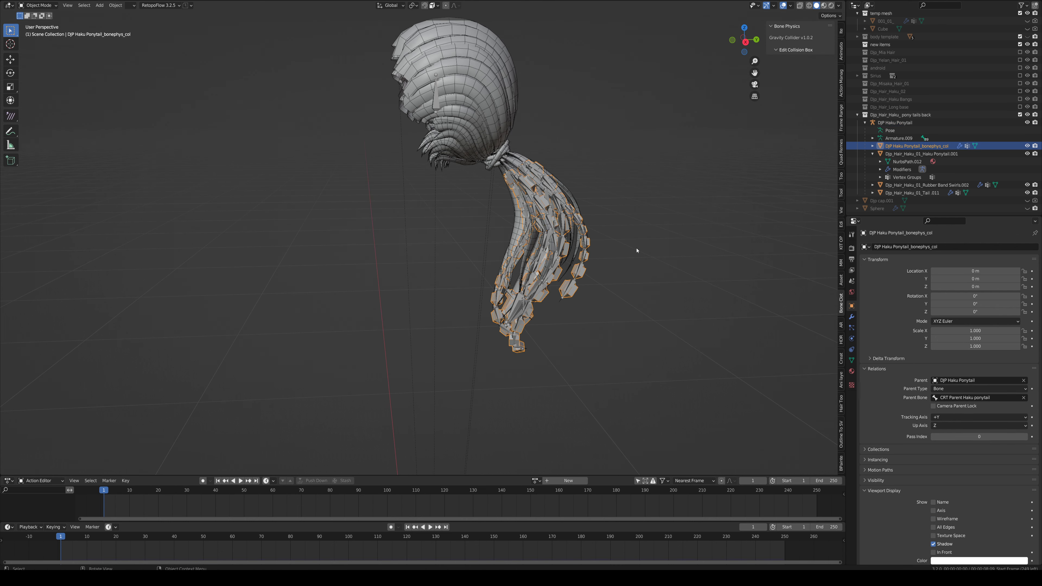
{"action": "key", "text": "alt+p"}
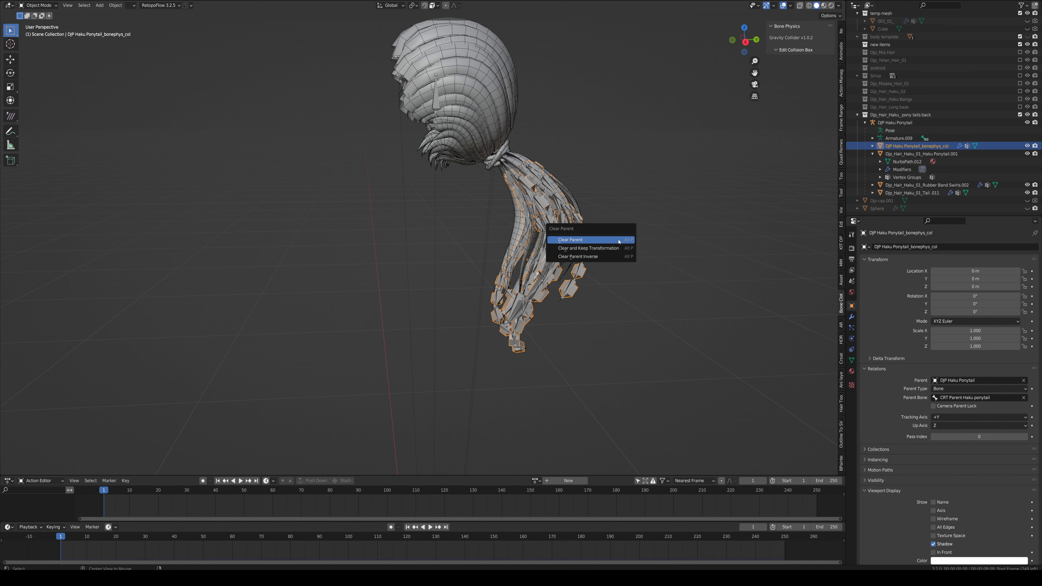
{"action": "left_click", "coordinate": [615, 240]}
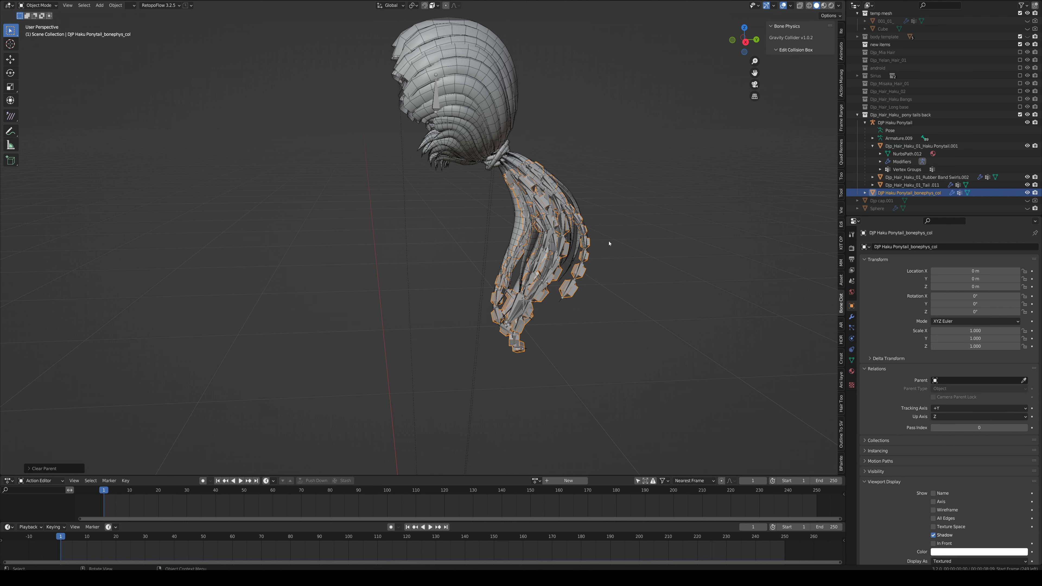
Step: Test-move the armature's CRT Parent Haku ponytail bone in Pose Mode with the collider unparented, and cancel the move
{"action": "middle_click_drag", "start_coordinate": [609, 247], "coordinate": [601, 247]}
{"action": "left_click", "coordinate": [439, 93]}
{"action": "key", "text": "ctrl+Tab"}
{"action": "key", "text": "g"}
{"action": "right_click", "coordinate": [493, 193]}
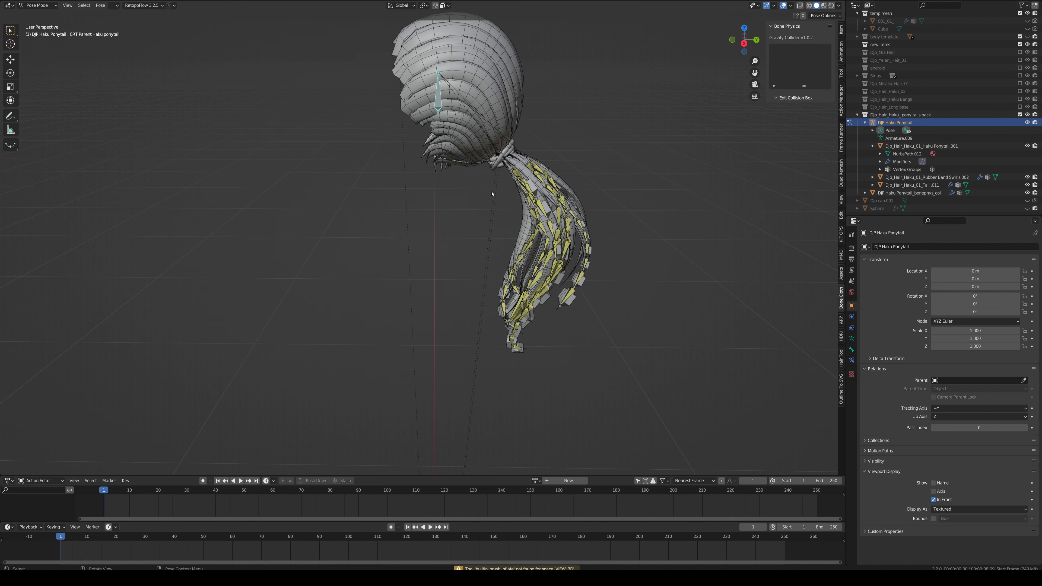
Step: Try to parent the bonephys_col collider to the armature's CRT Parent Haku ponytail bone in Pose Mode
{"action": "left_click", "coordinate": [534, 188]}
{"action": "key", "text": "ctrl+Tab"}
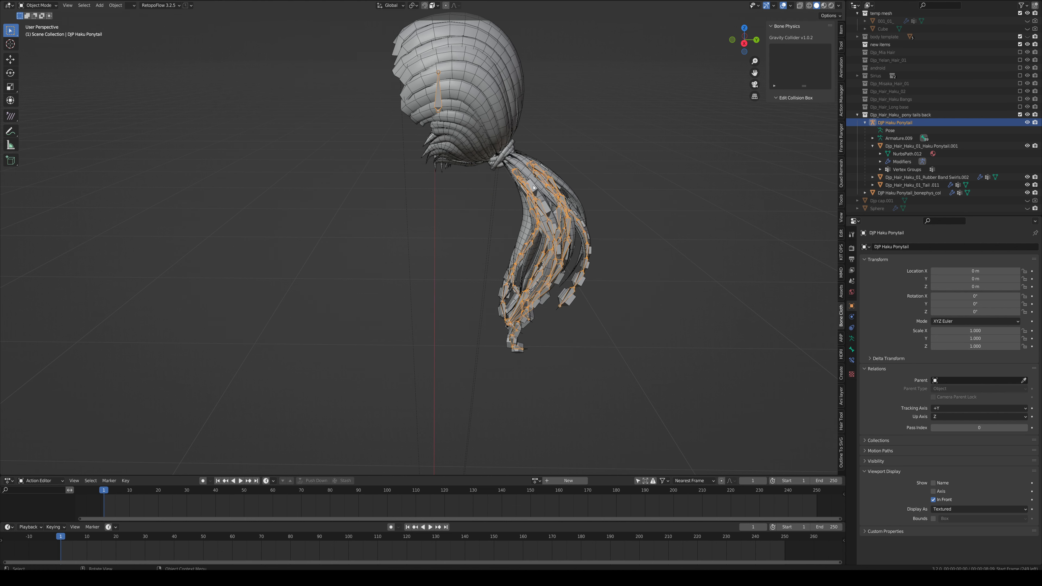
{"action": "left_click", "coordinate": [555, 204]}
{"action": "middle_click_drag", "start_coordinate": [504, 178], "coordinate": [409, 105]}
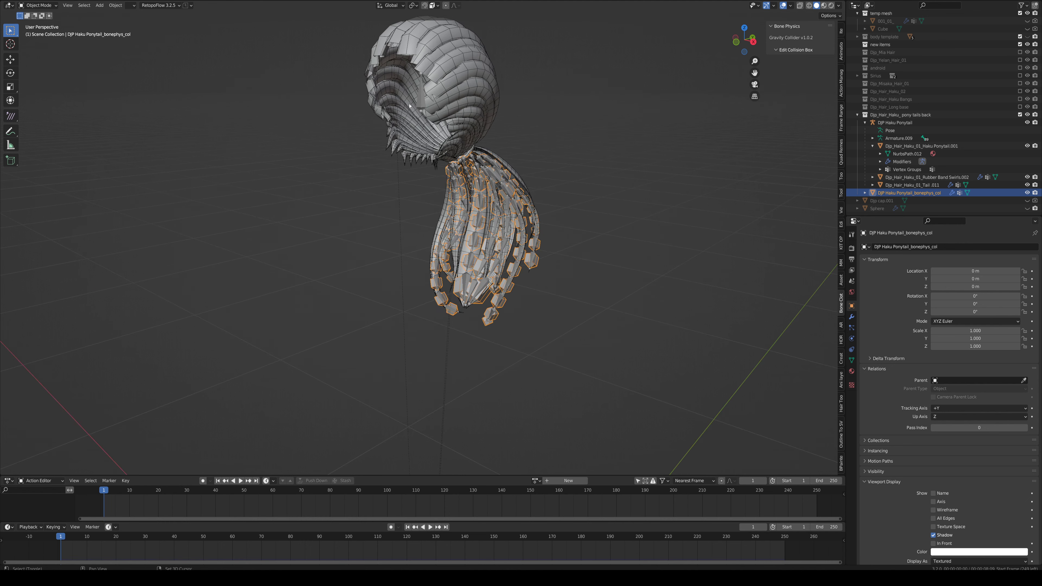
{"action": "left_click", "coordinate": [422, 102], "text": "shift"}
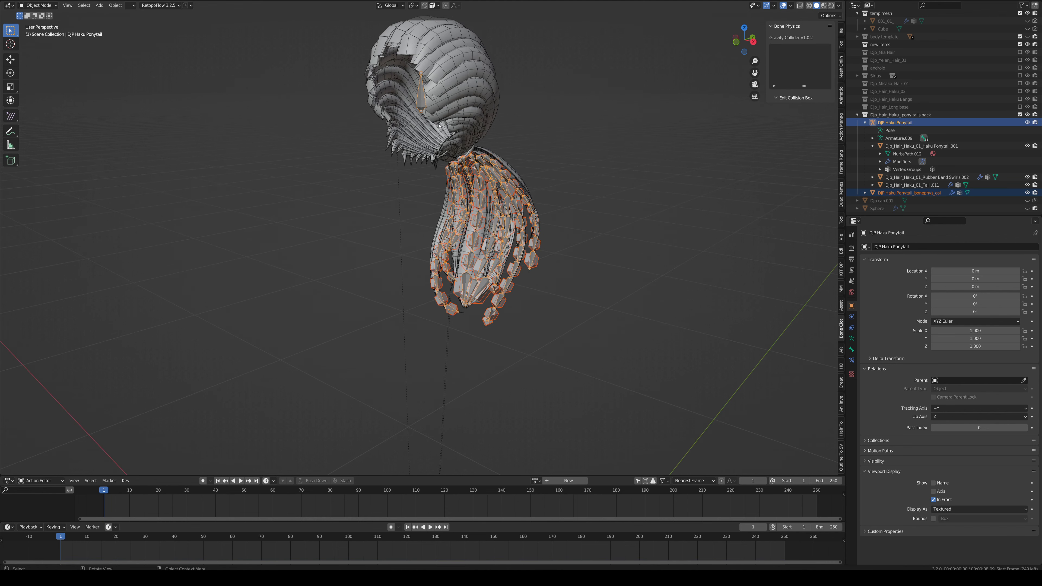
{"action": "key", "text": "ctrl+Tab"}
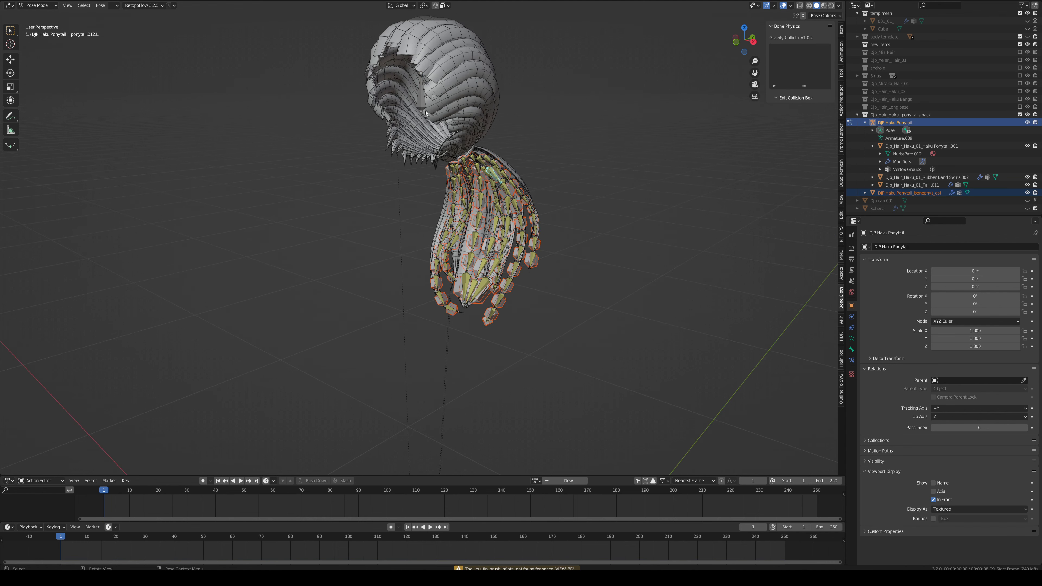
{"action": "left_click", "coordinate": [548, 144]}
{"action": "middle_click_drag", "start_coordinate": [549, 145], "coordinate": [430, 107]}
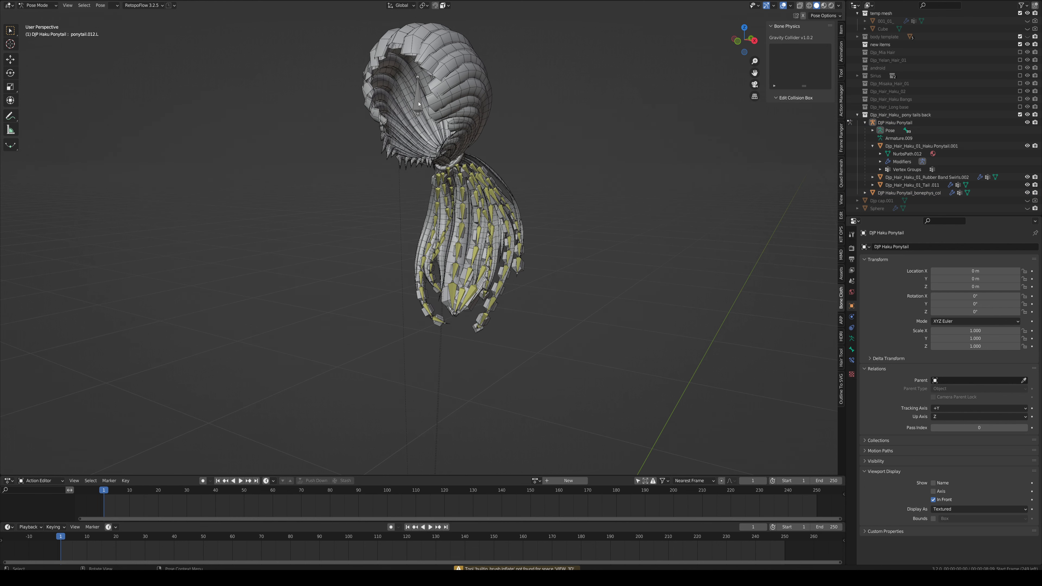
{"action": "left_click", "coordinate": [418, 104]}
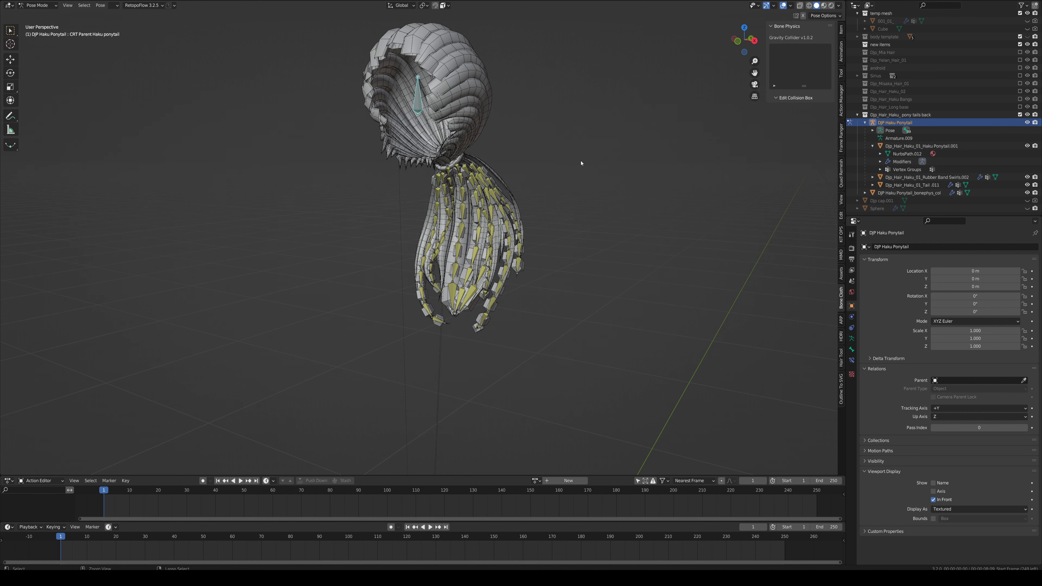
{"action": "key", "text": "ctrl+p"}
{"action": "left_click", "coordinate": [527, 216]}
Step: Play the simulation and test-move the CRT Parent Haku ponytail bone to check whether the collider boxes follow
{"action": "key", "text": "space"}
{"action": "middle_click_drag", "start_coordinate": [566, 274], "coordinate": [585, 274]}
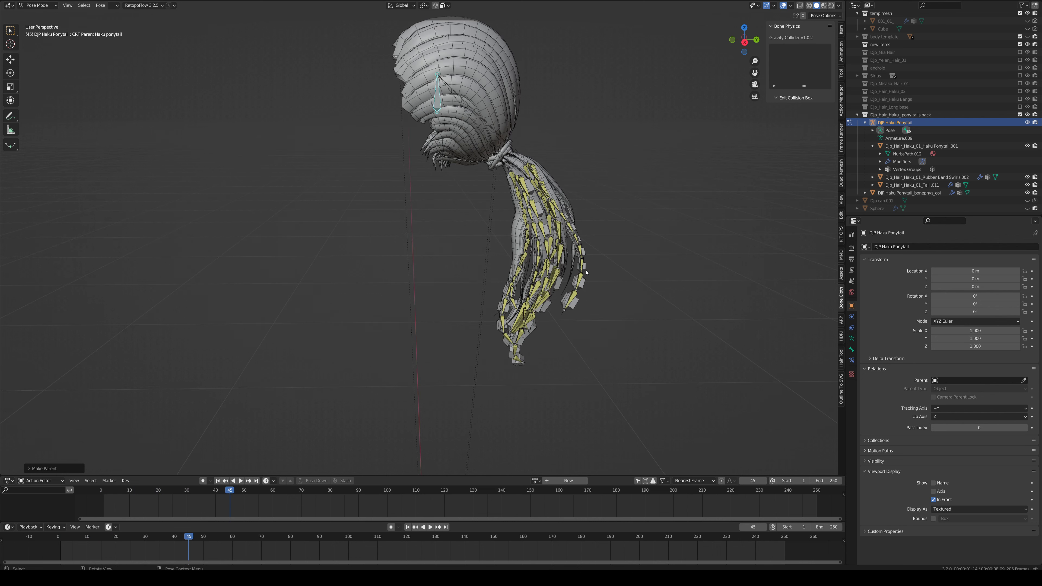
{"action": "key", "text": "g"}
{"action": "left_click", "coordinate": [607, 265]}
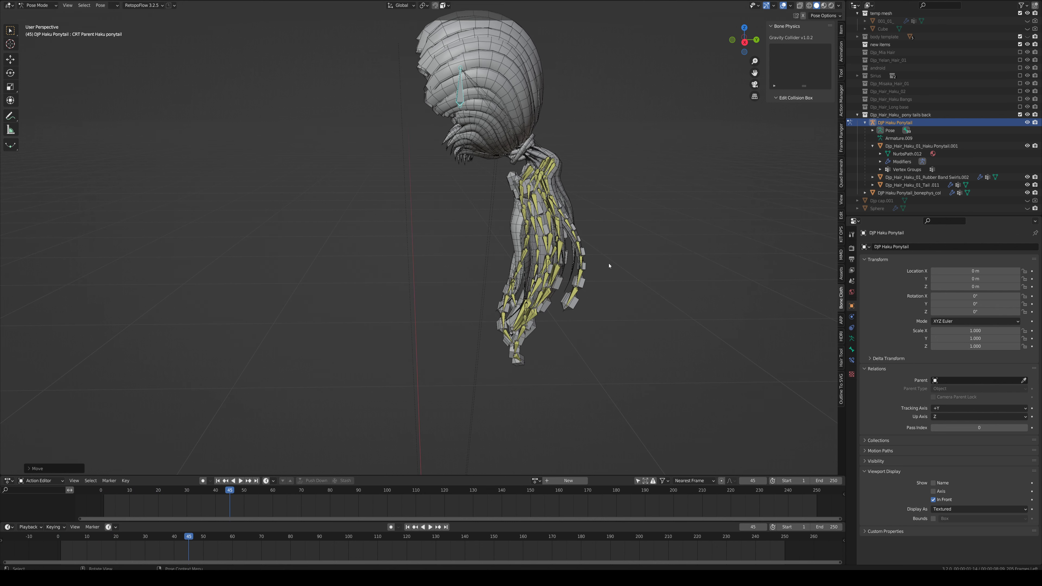
{"action": "right_click", "coordinate": [518, 262]}
{"action": "key", "text": "space"}
{"action": "key", "text": "g"}
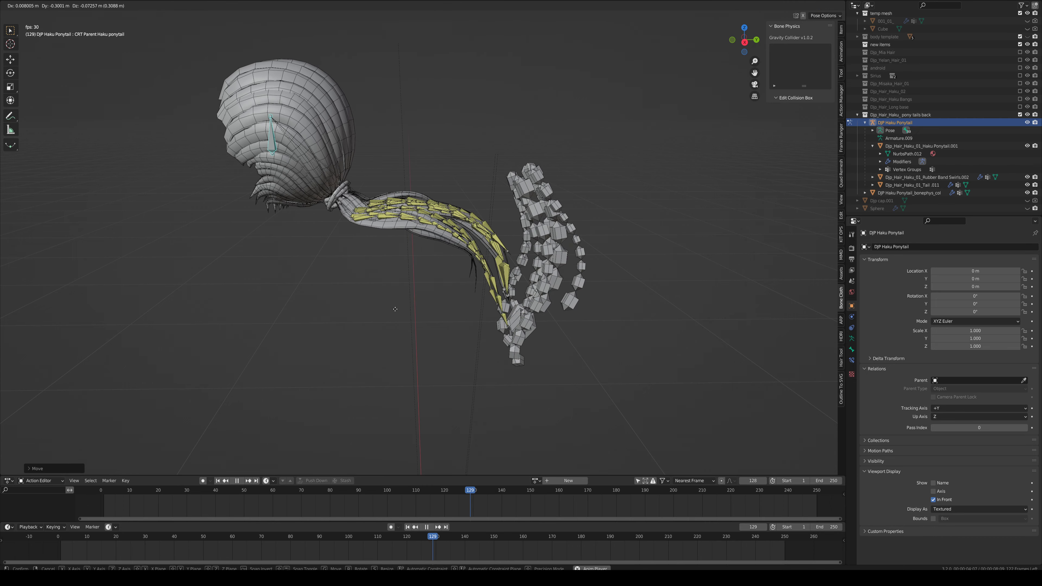
{"action": "right_click", "coordinate": [460, 310]}
{"action": "key", "text": "space"}
Step: Clear the location of all the ponytail armature's pose bones and return to Object Mode
{"action": "middle_click_drag", "start_coordinate": [461, 310], "coordinate": [566, 292]}
{"action": "key", "text": "ctrl+Tab"}
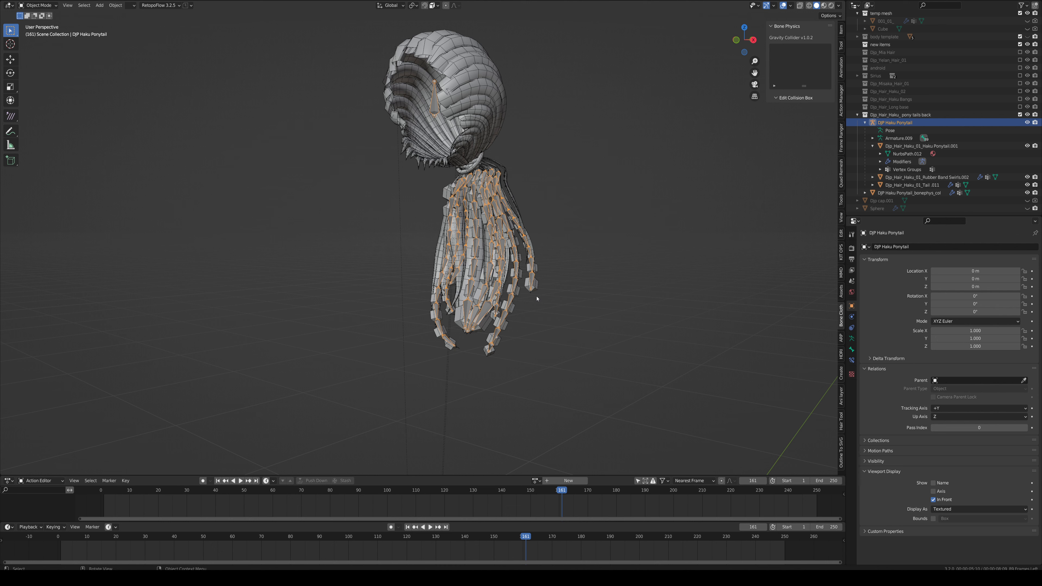
{"action": "key", "text": "space"}
{"action": "key", "text": "space"}
{"action": "key", "text": "ctrl+Tab"}
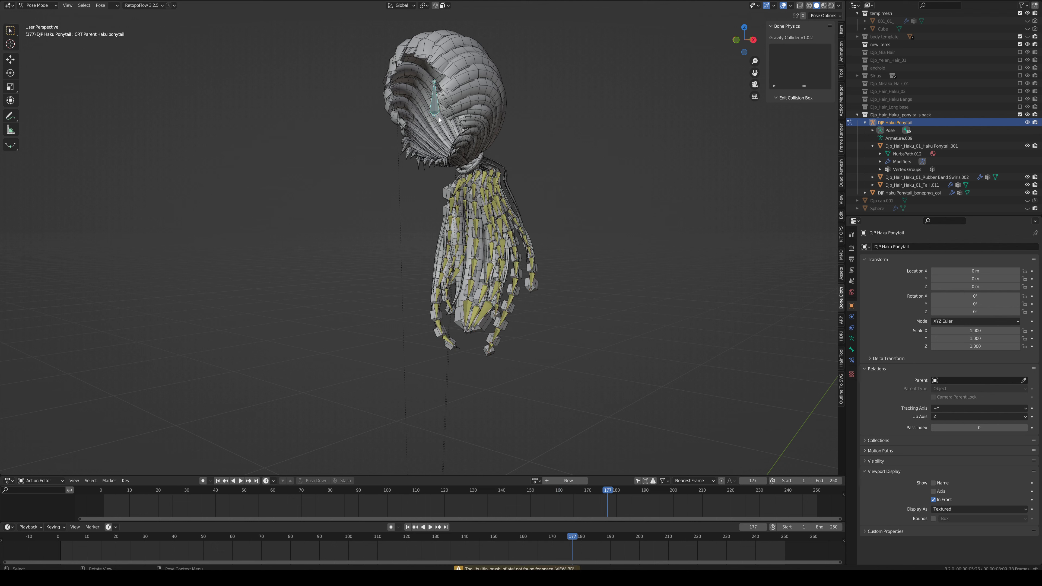
{"action": "key", "text": "a"}
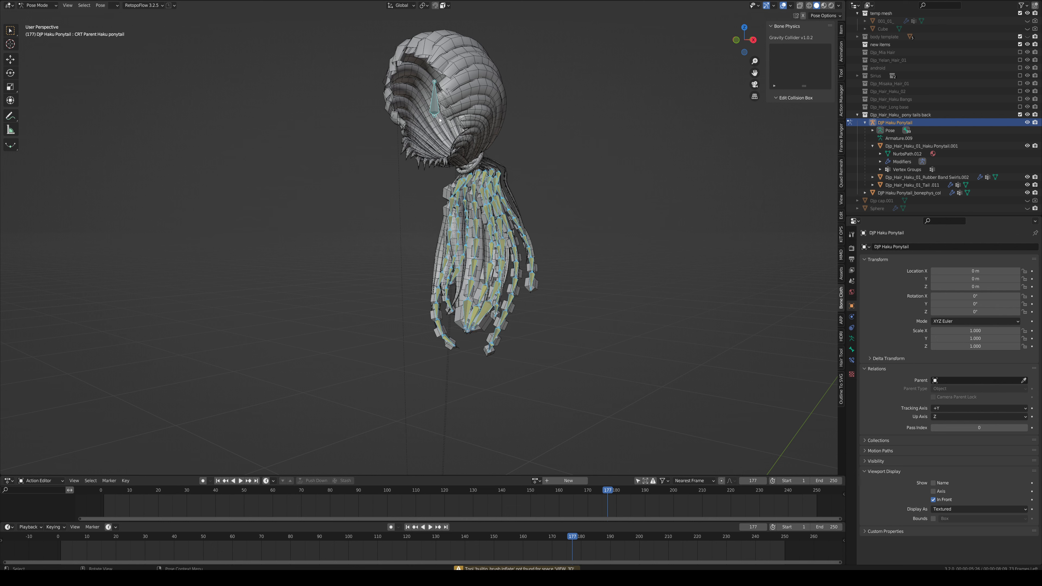
{"action": "key", "text": "alt+g"}
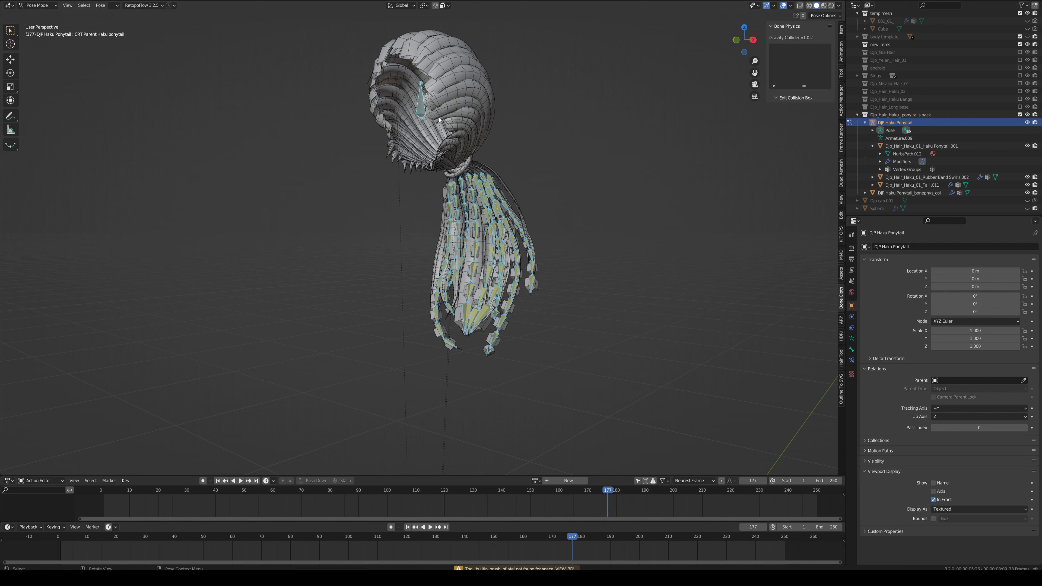
{"action": "key", "text": "ctrl+Tab"}
Step: Move the bonephys_col collider slightly, about 0.004 m down, and replay the cloth simulation from frame 1
{"action": "middle_click_drag", "start_coordinate": [498, 171], "coordinate": [479, 196]}
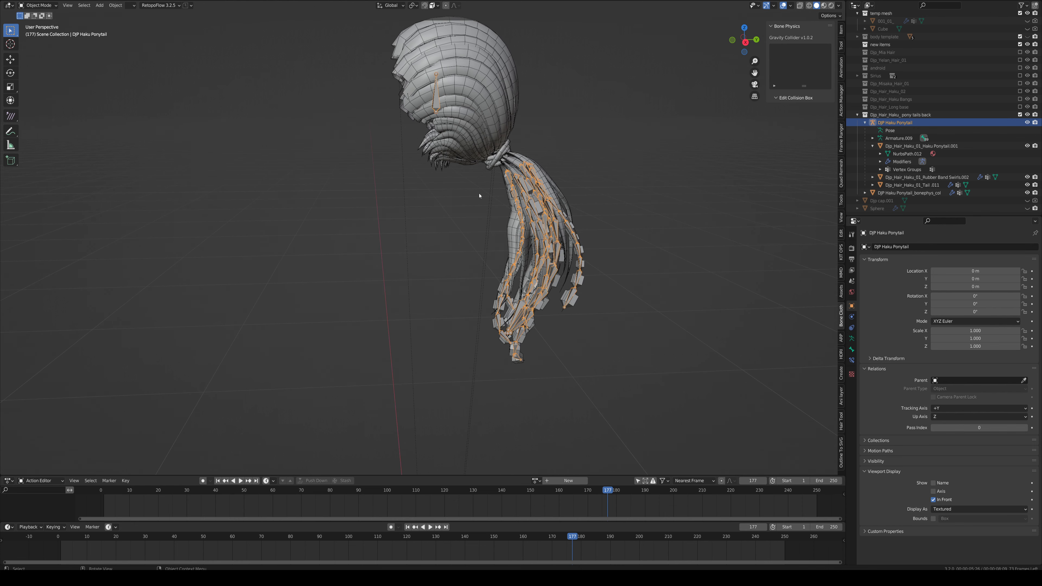
{"action": "left_click", "coordinate": [542, 214]}
{"action": "key", "text": "g"}
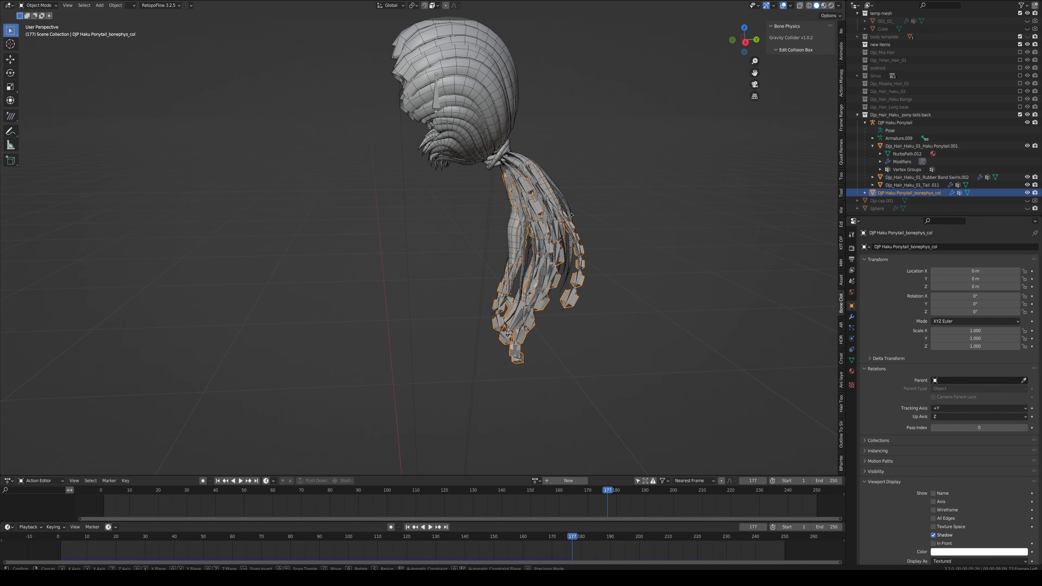
{"action": "left_click", "coordinate": [570, 221]}
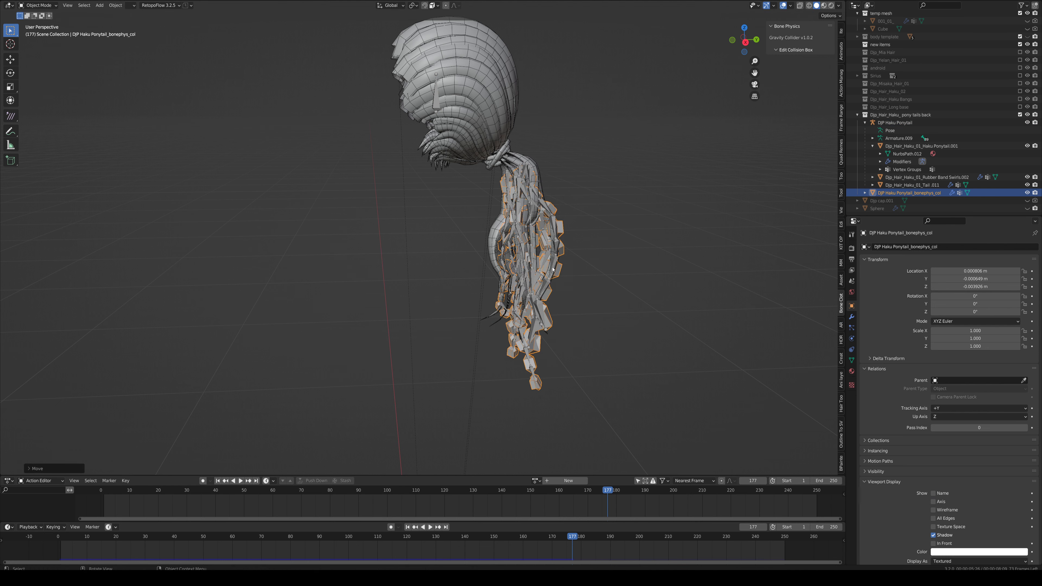
{"action": "left_click", "coordinate": [408, 527]}
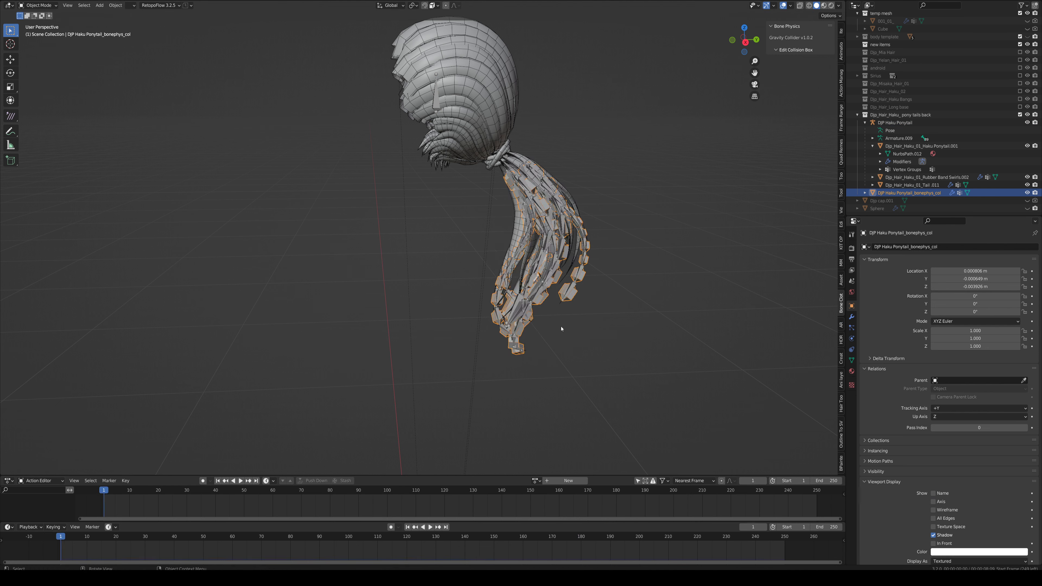
{"action": "key", "text": "space"}
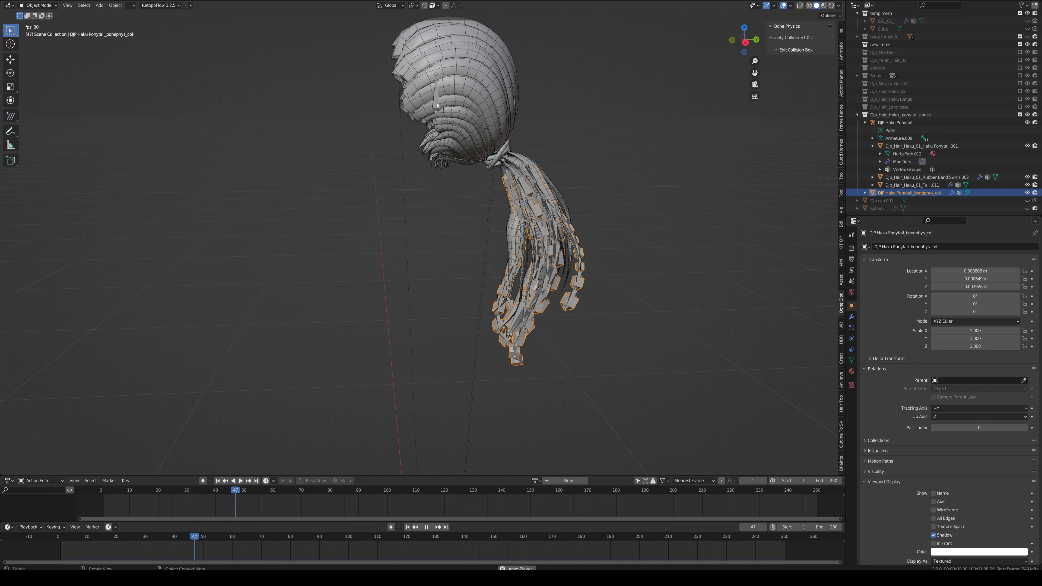
Step: Move the CRT Parent Haku ponytail bone down in Pose Mode, test its motion during playback, and return to frame 1
{"action": "left_click", "coordinate": [437, 123]}
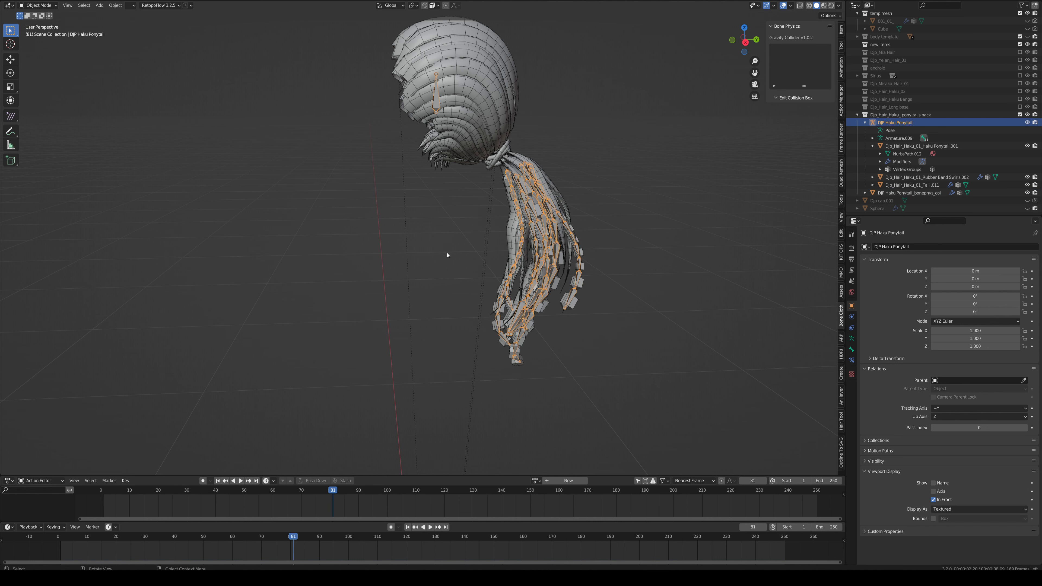
{"action": "key", "text": "ctrl+Tab"}
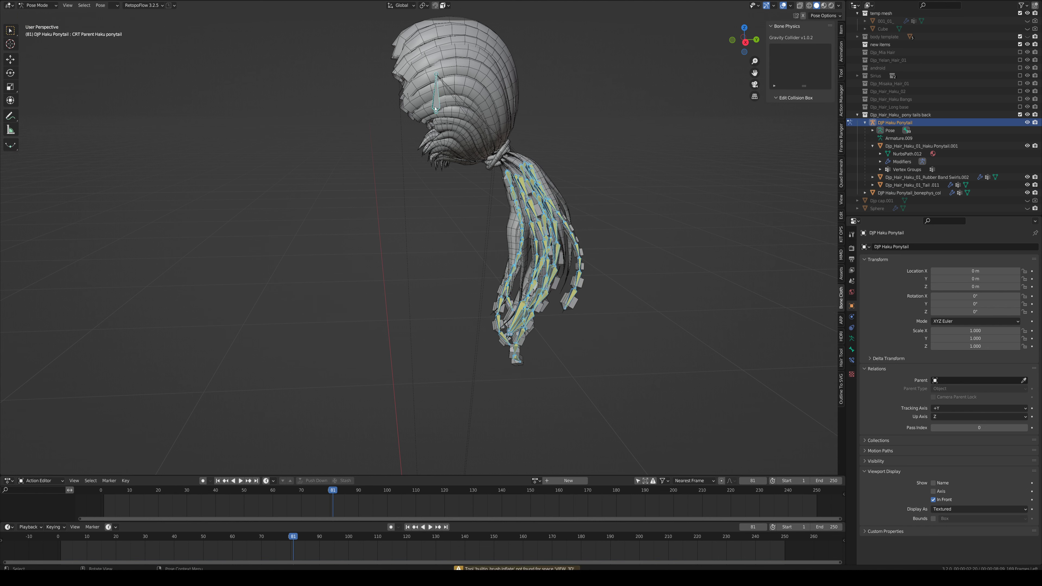
{"action": "left_click_drag", "start_coordinate": [435, 109], "coordinate": [421, 136]}
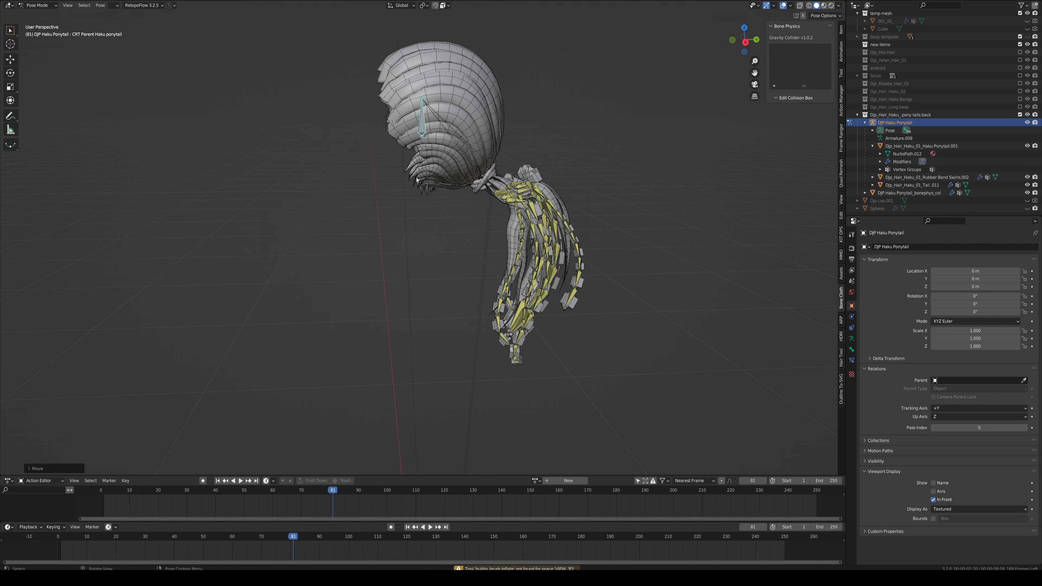
{"action": "key", "text": "space"}
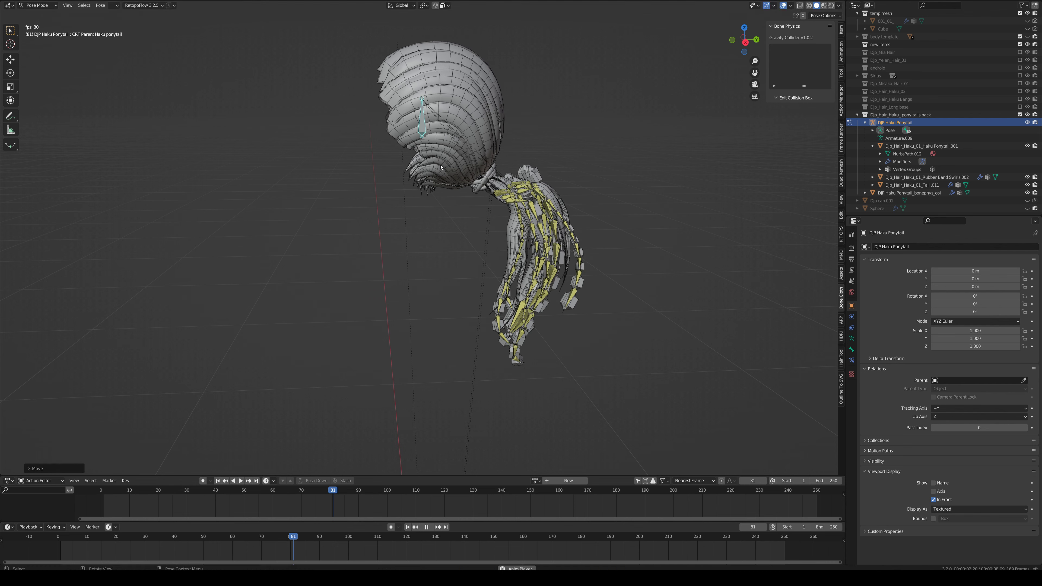
{"action": "key", "text": "g"}
{"action": "key", "text": "Escape"}
{"action": "key", "text": "space"}
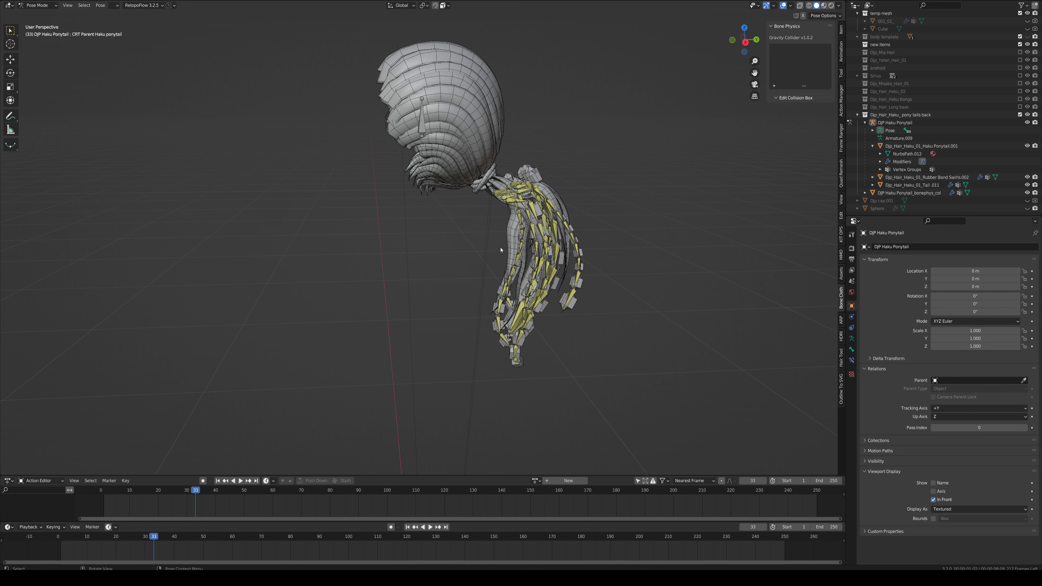
{"action": "left_click", "coordinate": [410, 526]}
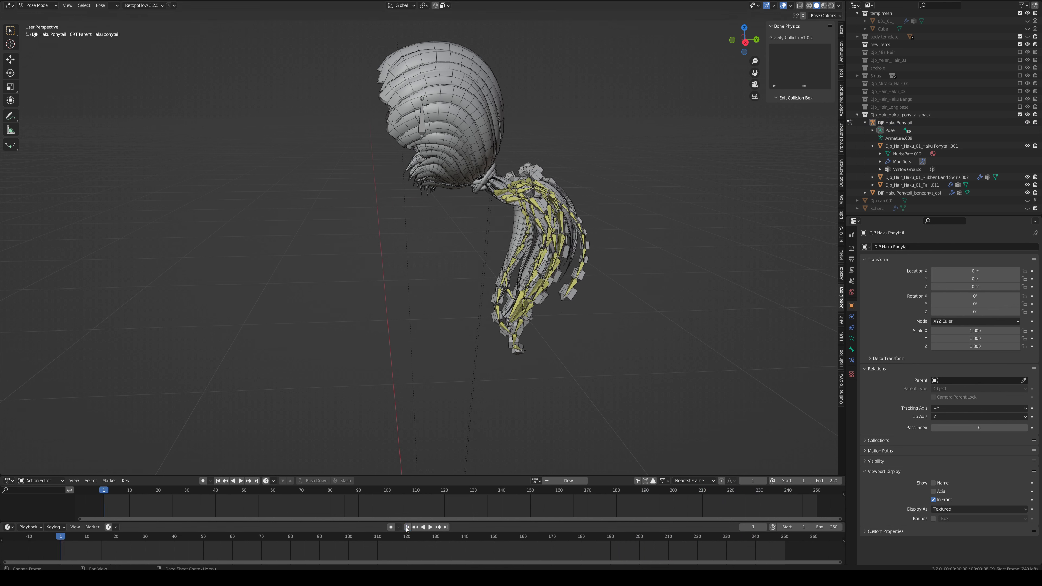
Step: Test-move the bonephys_col collider in Object Mode at frame 1, and cancel the move
{"action": "key", "text": "ctrl+Tab"}
{"action": "middle_click_drag", "start_coordinate": [495, 286], "coordinate": [525, 272]}
{"action": "left_click", "coordinate": [556, 242]}
{"action": "key", "text": "g"}
{"action": "right_click", "coordinate": [570, 232]}
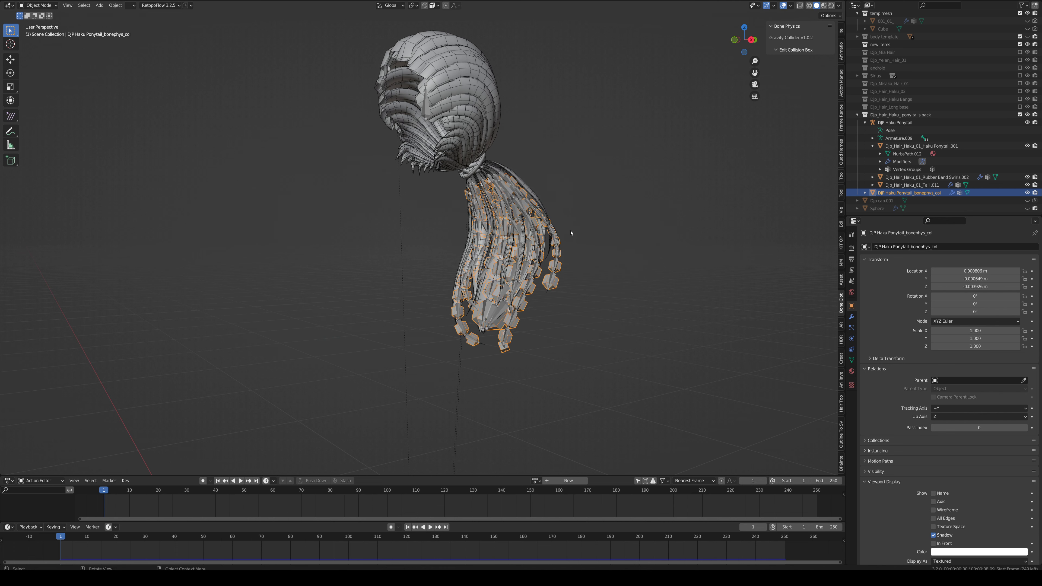
Step: Try again to parent the bonephys_col collider to the CRT Parent Haku ponytail bone, using the Bone parent type
{"action": "middle_click_drag", "start_coordinate": [436, 171], "coordinate": [404, 128]}
{"action": "left_click", "coordinate": [418, 111], "text": "shift"}
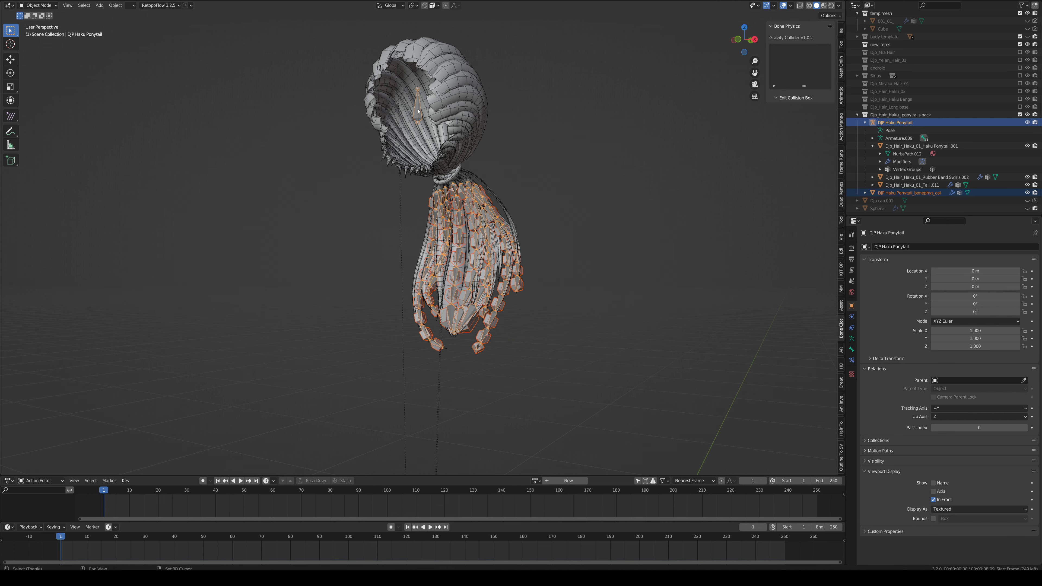
{"action": "key", "text": "ctrl+Tab"}
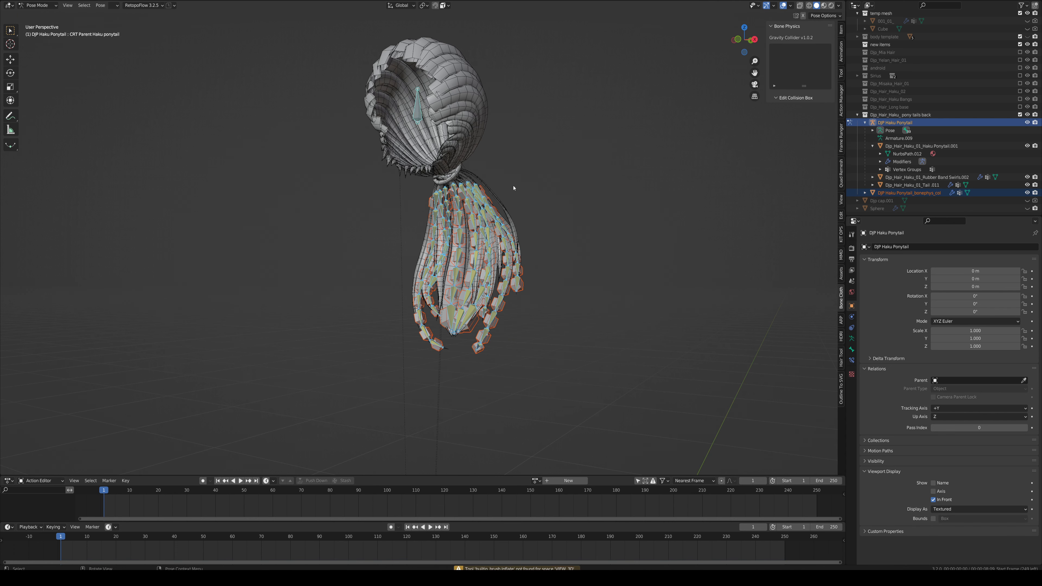
{"action": "left_click", "coordinate": [421, 117]}
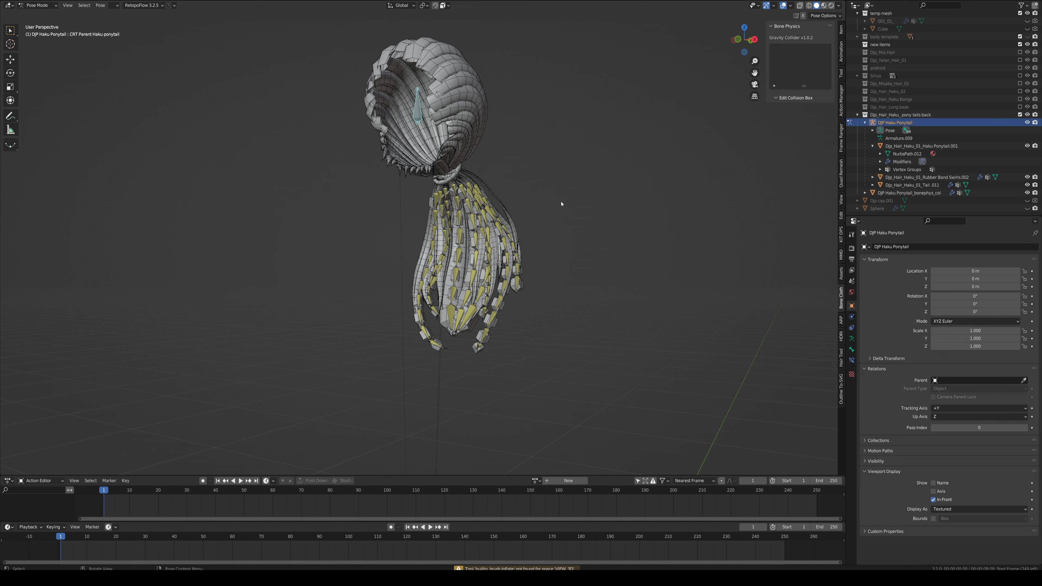
{"action": "key", "text": "ctrl+p"}
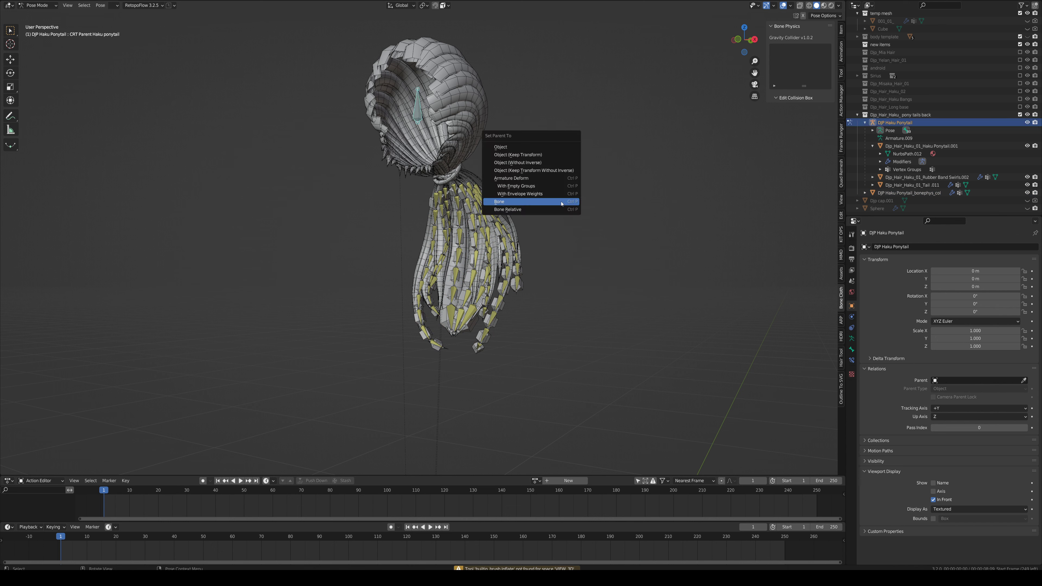
{"action": "left_click", "coordinate": [561, 202]}
Step: Play the simulation in Object Mode and test-move the whole ponytail armature, without keeping the move
{"action": "middle_click_drag", "start_coordinate": [572, 213], "coordinate": [576, 239]}
{"action": "key", "text": "ctrl+Tab"}
{"action": "key", "text": "space"}
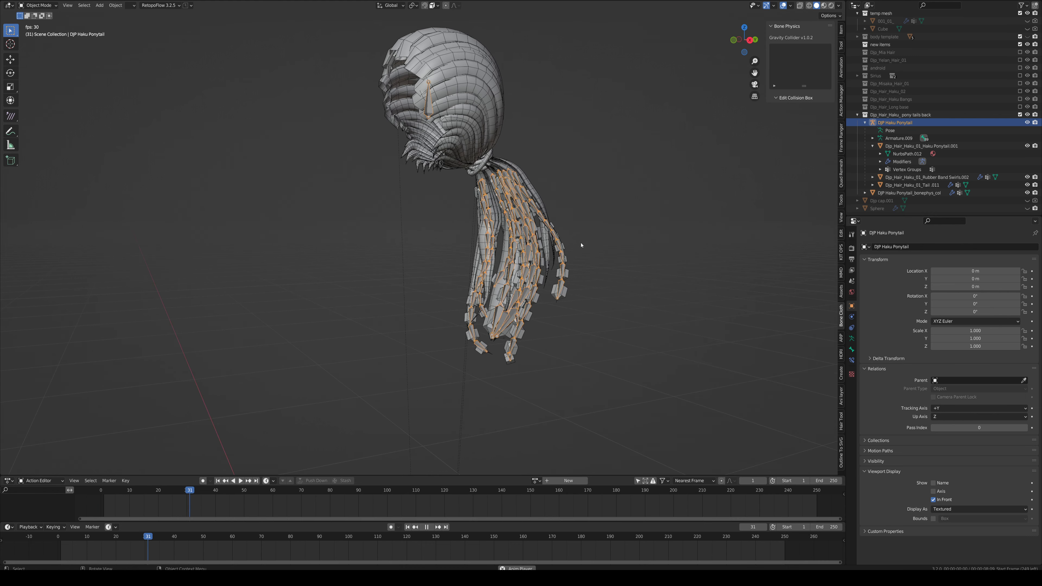
{"action": "key", "text": "g"}
{"action": "key", "text": "Escape"}
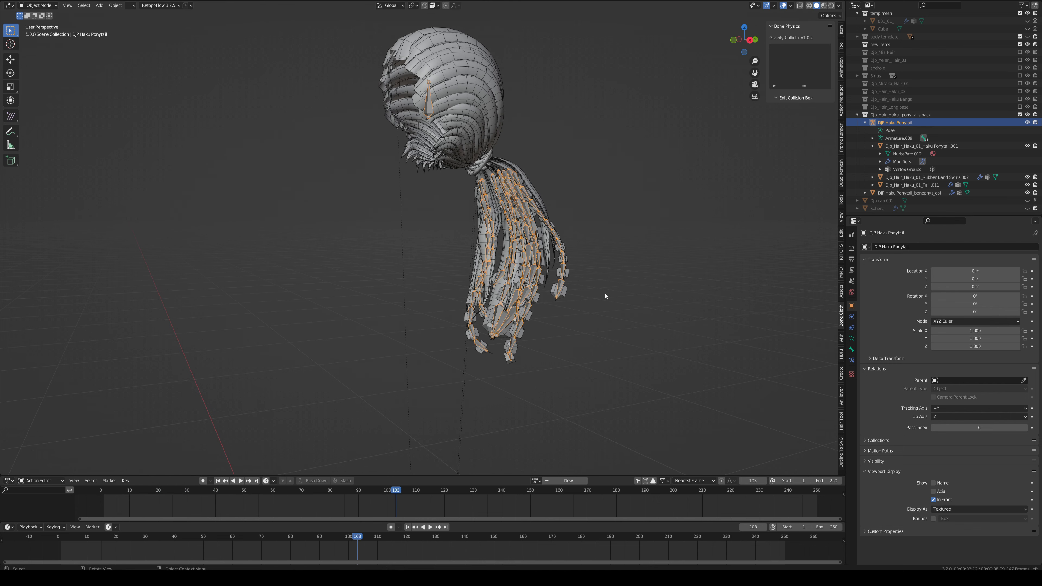
Step: Try parenting the DJP Haku Ponytail armature to the DJP Haku Ponytail_bonephys_col object
{"action": "left_click", "coordinate": [987, 380]}
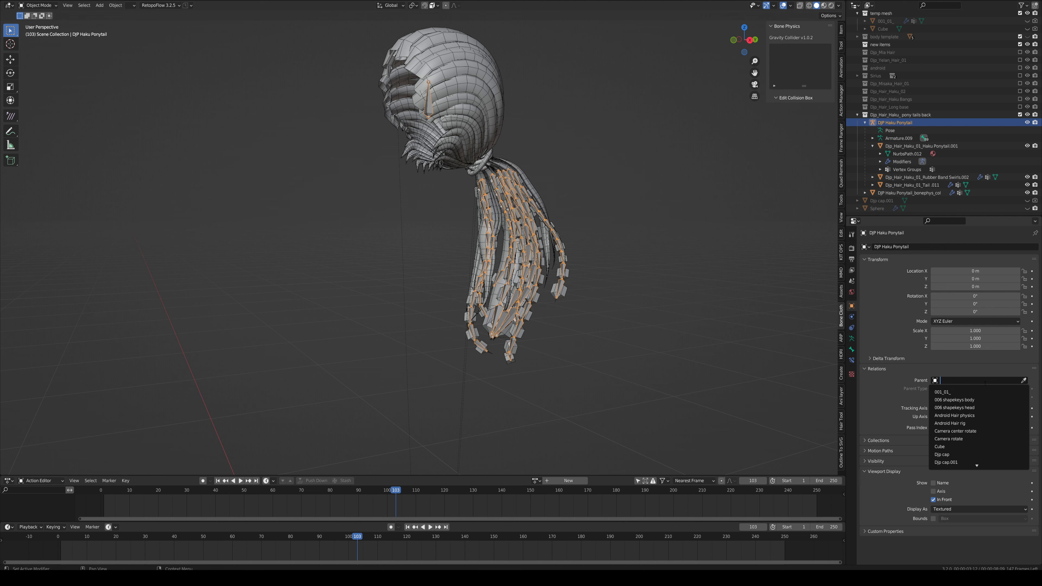
{"action": "left_click", "coordinate": [898, 382]}
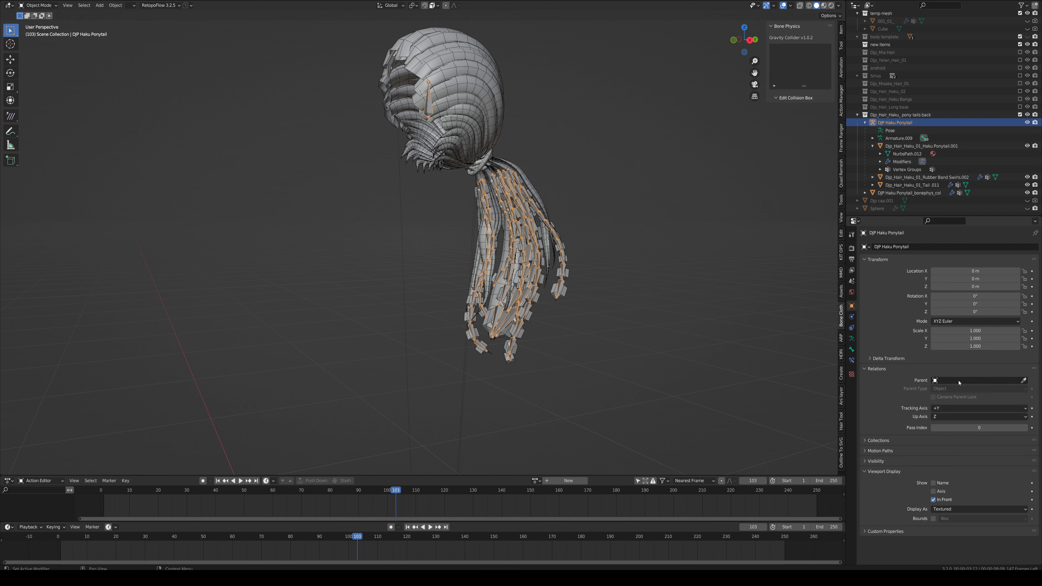
{"action": "left_click", "coordinate": [1009, 381]}
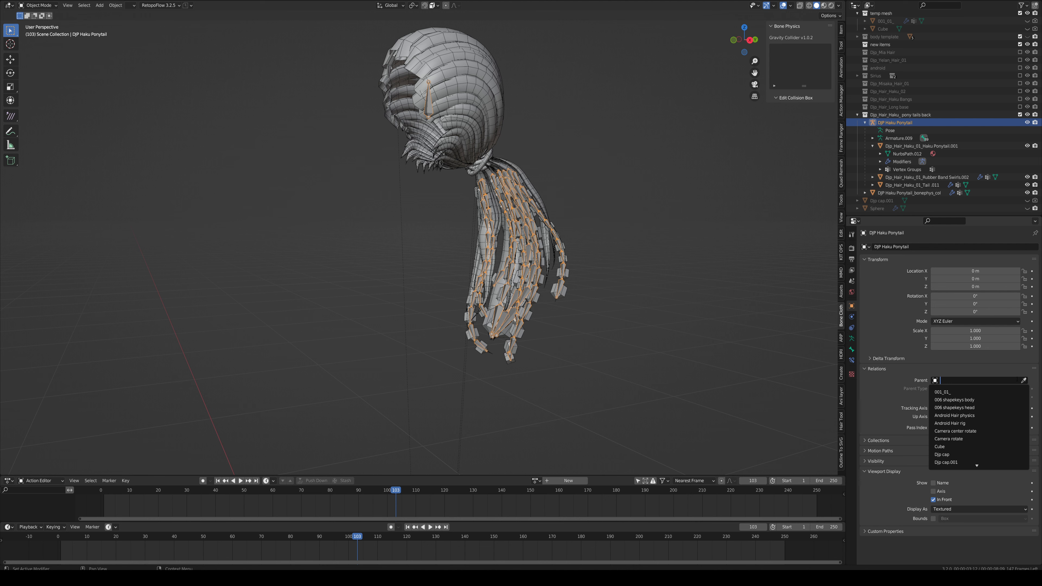
{"action": "type", "text": "djp"}
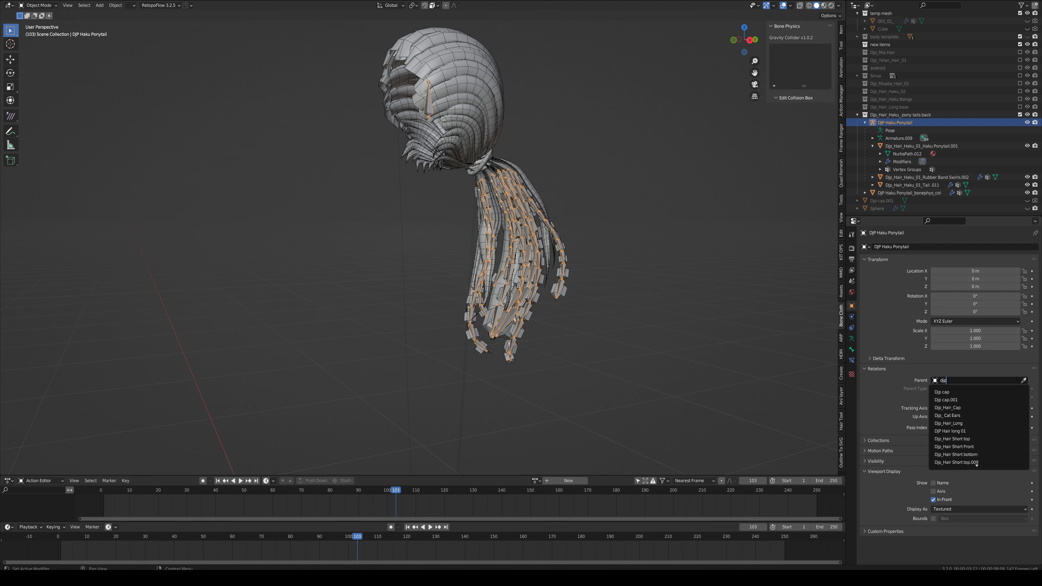
{"action": "type", "text": " ha"}
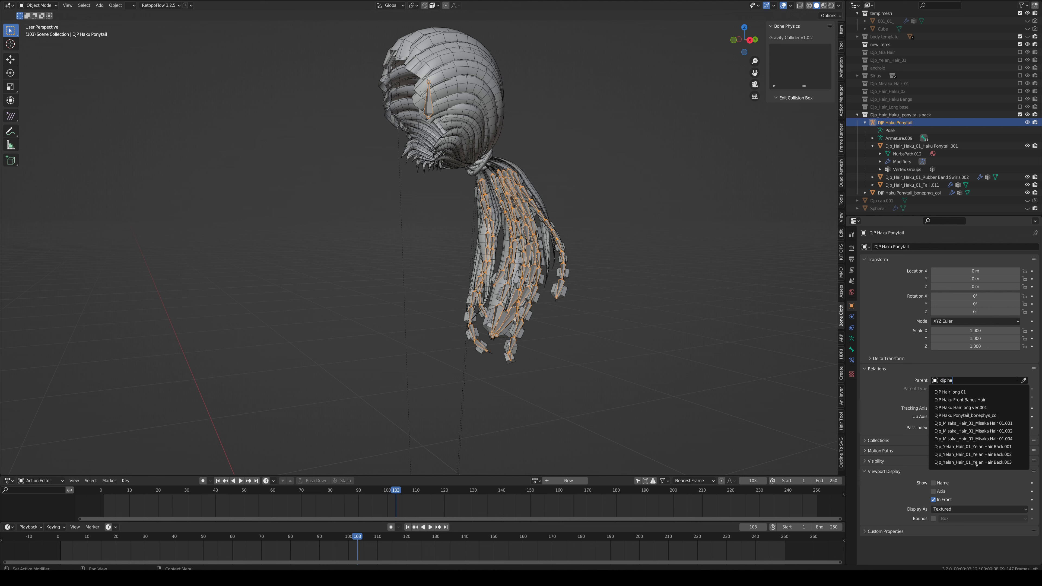
{"action": "type", "text": "ku"}
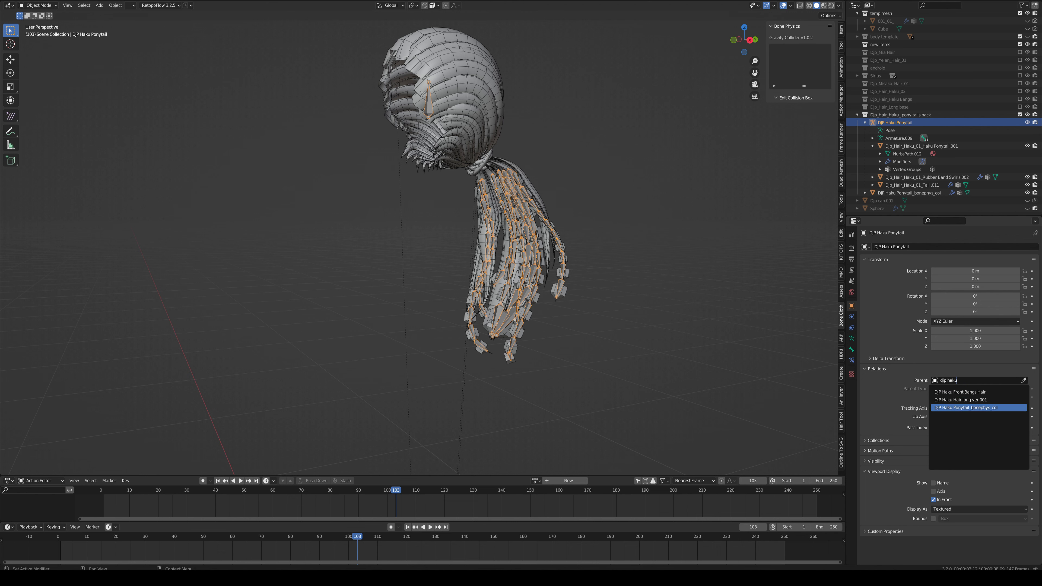
{"action": "left_click", "coordinate": [982, 407]}
Step: Play the simulation and test-move the parented armature, cancelling the move and stopping playback
{"action": "middle_click_drag", "start_coordinate": [630, 324], "coordinate": [616, 321]}
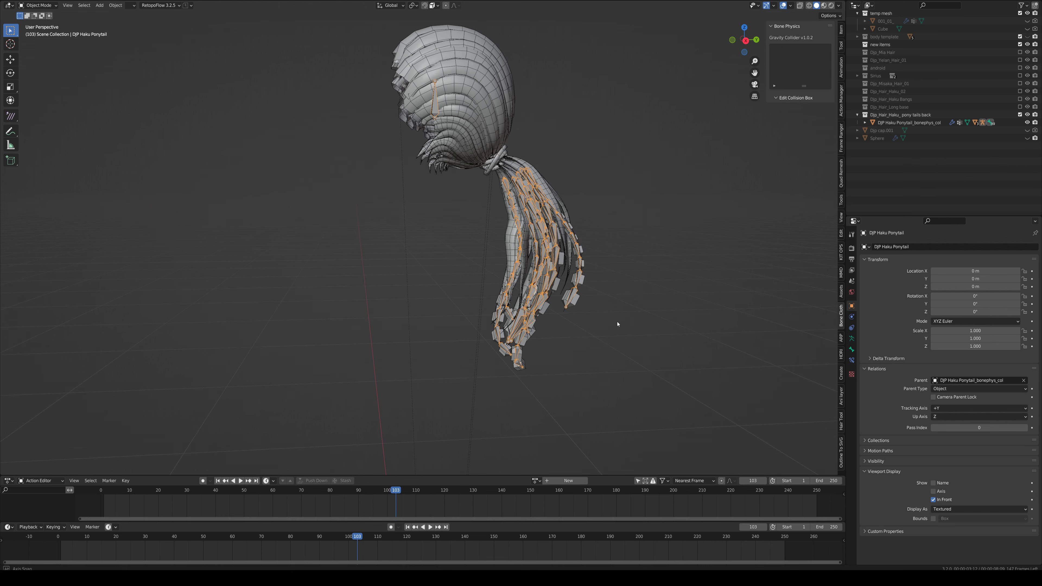
{"action": "key", "text": "space"}
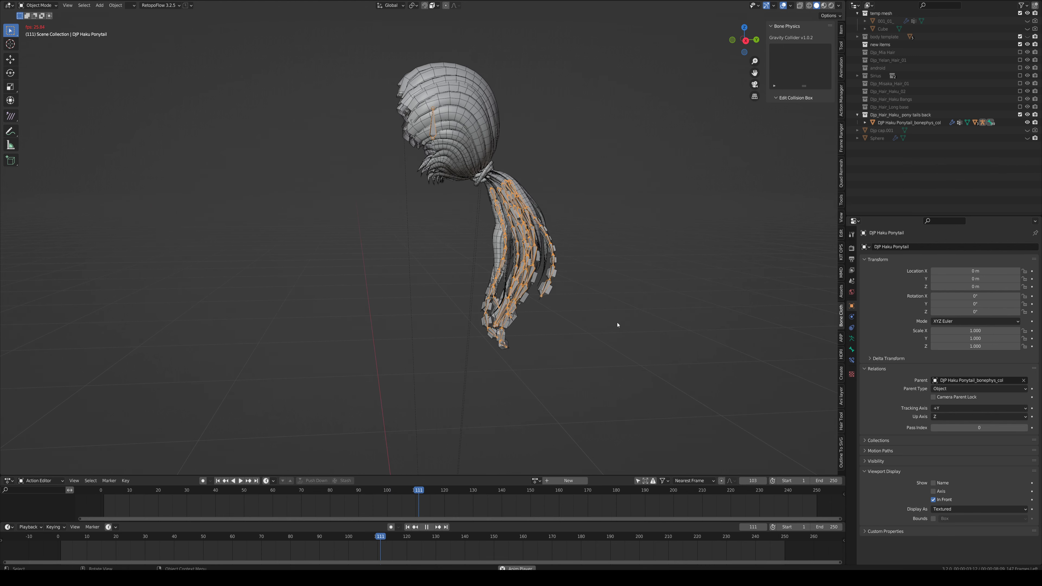
{"action": "key", "text": "g"}
{"action": "key", "text": "Escape"}
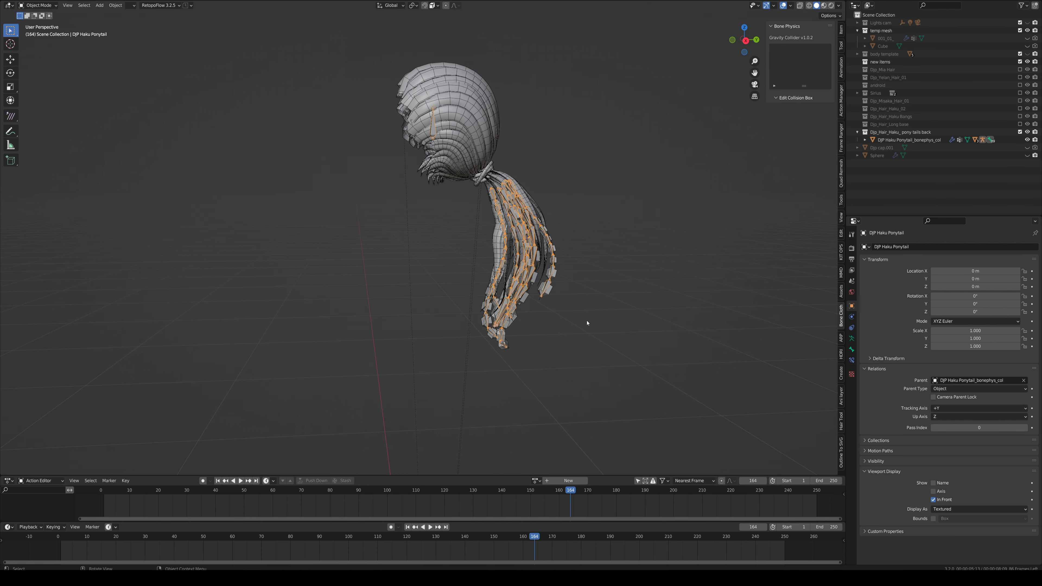
Step: Clear the DJP Haku Ponytail armature's parent and return to Object Mode
{"action": "key", "text": "ctrl+Tab"}
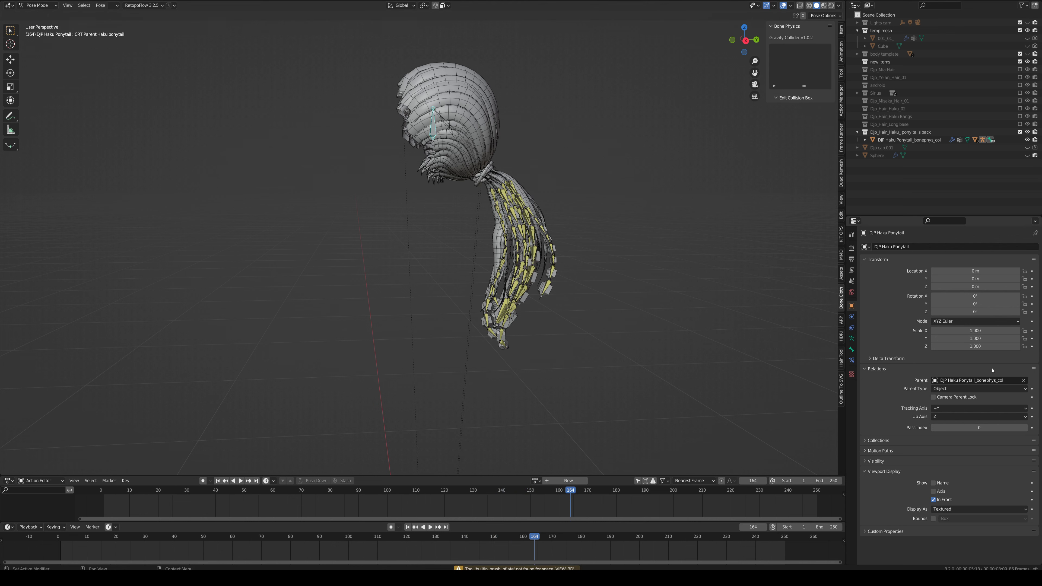
{"action": "left_click", "coordinate": [1024, 381]}
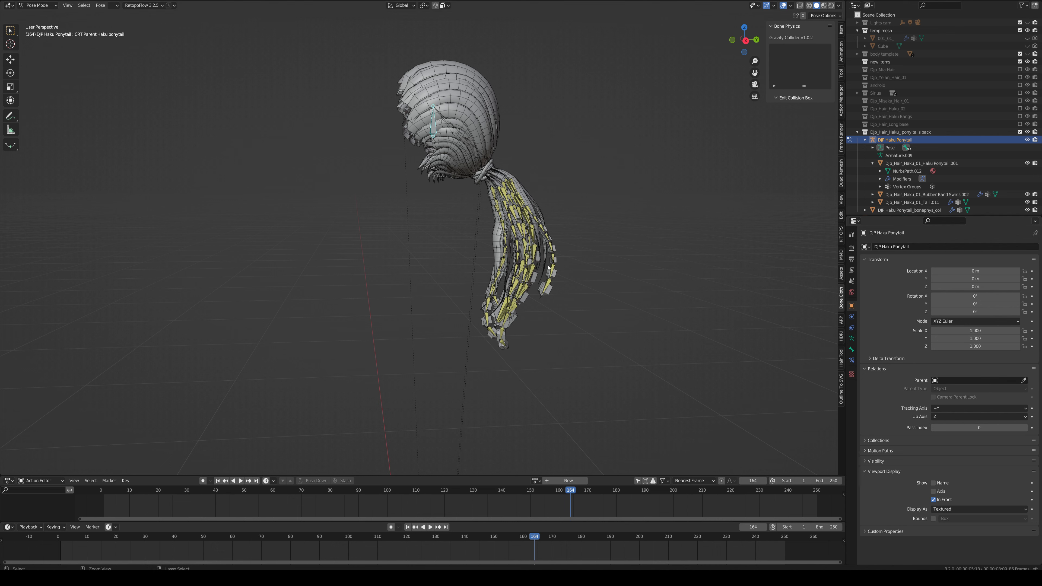
{"action": "key", "text": "ctrl+Tab"}
Step: Return to frame 1 and set the bonephys_col collider's parent to the DJP Haku Ponytail armature
{"action": "left_click", "coordinate": [553, 292]}
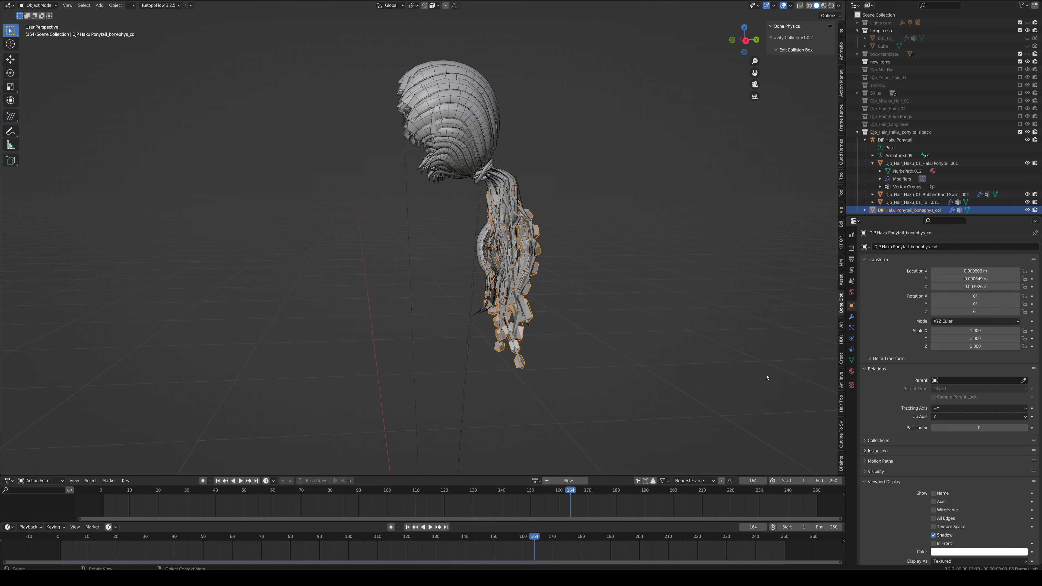
{"action": "left_click", "coordinate": [407, 527]}
{"action": "left_click", "coordinate": [971, 380]}
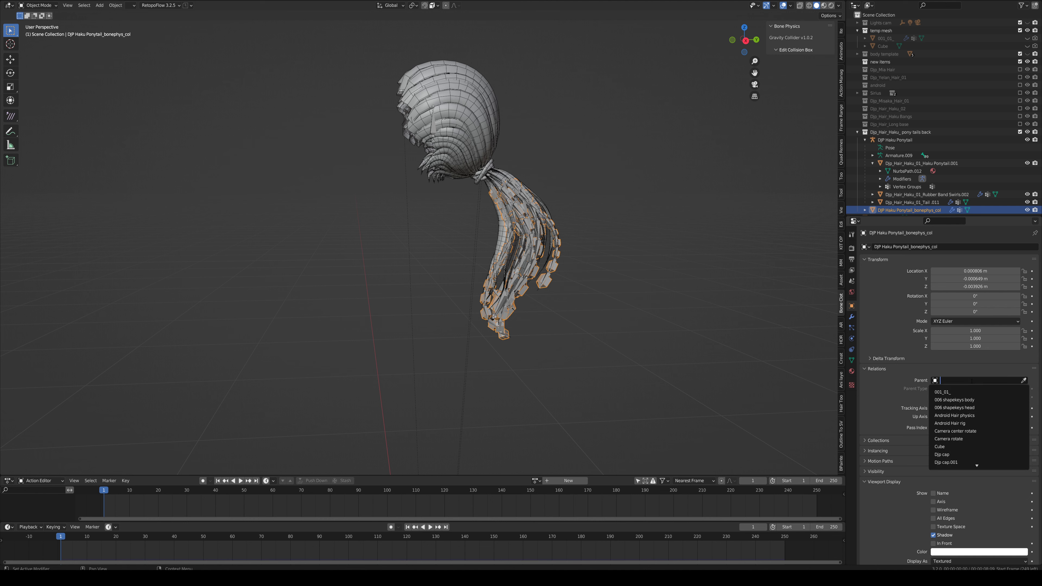
{"action": "type", "text": "pony"}
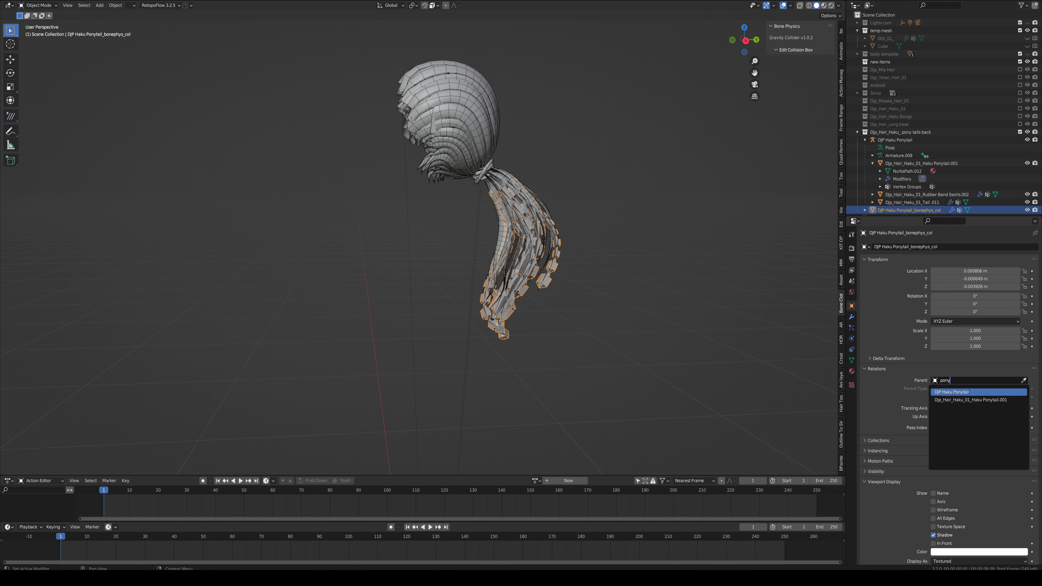
{"action": "left_click", "coordinate": [969, 392]}
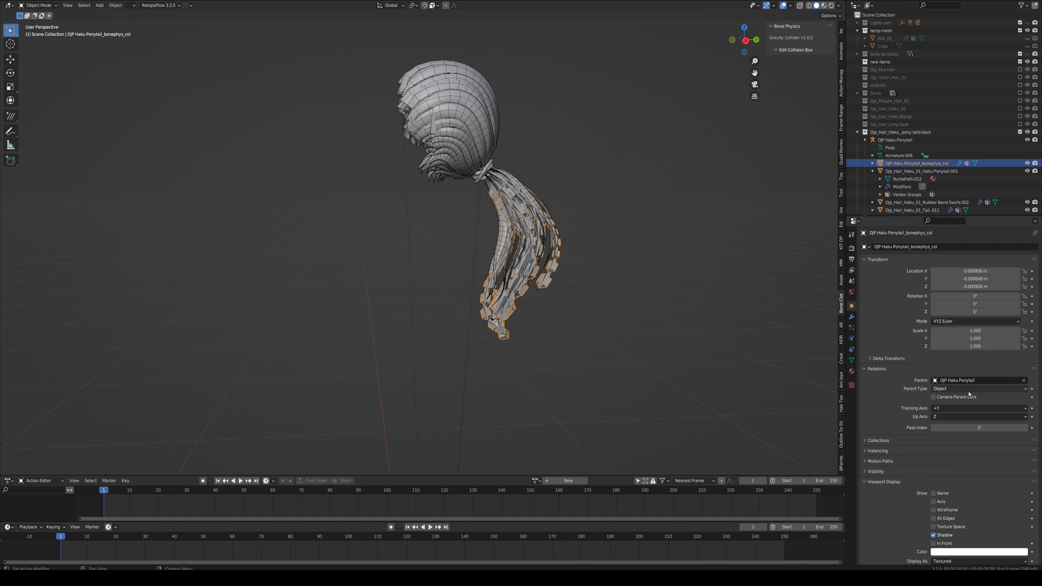
Step: Test-move the ponytail armature during playback to check the strands' swing, without keeping the move, and stop the playback
{"action": "middle_click_drag", "start_coordinate": [630, 314], "coordinate": [623, 311]}
{"action": "middle_click_drag", "start_coordinate": [474, 226], "coordinate": [428, 142]}
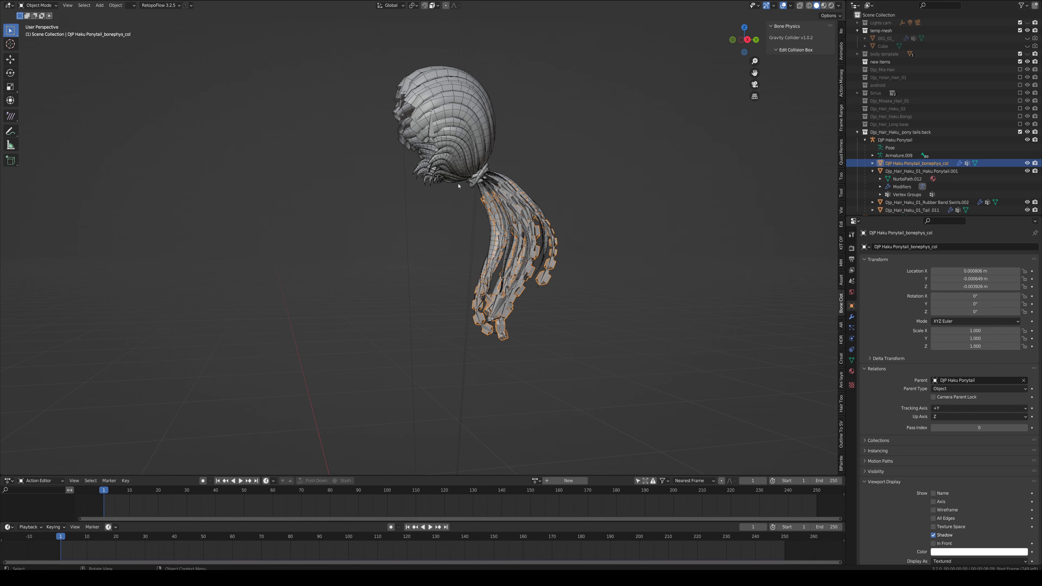
{"action": "left_click", "coordinate": [431, 141]}
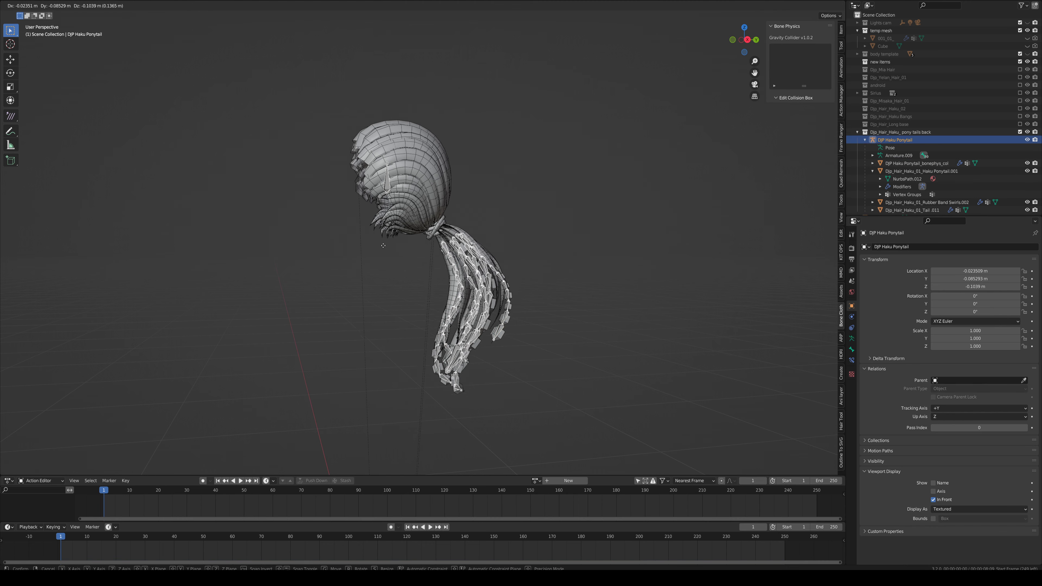
{"action": "key", "text": "space"}
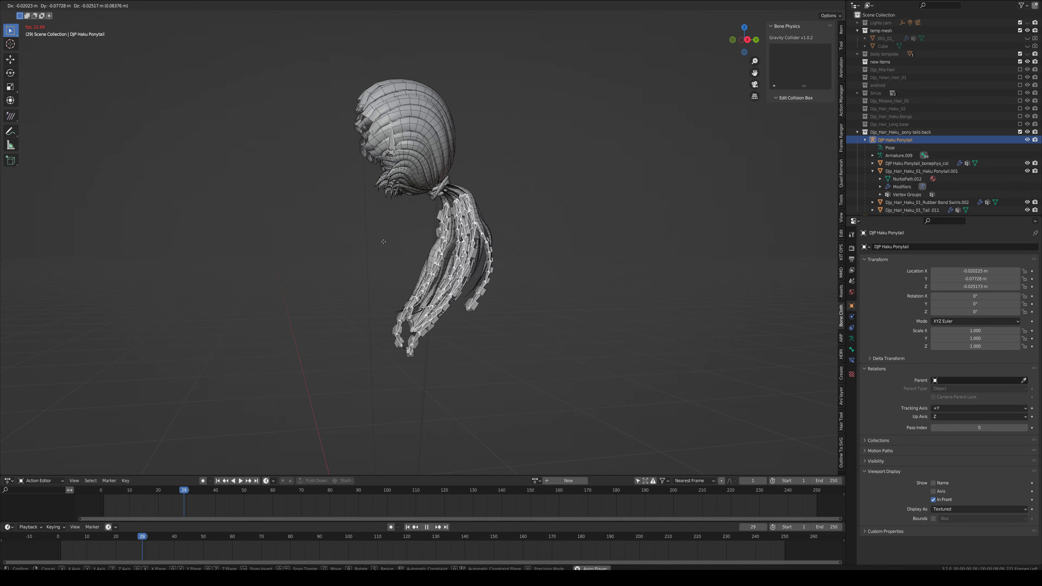
{"action": "key", "text": "g"}
{"action": "key", "text": "Escape"}
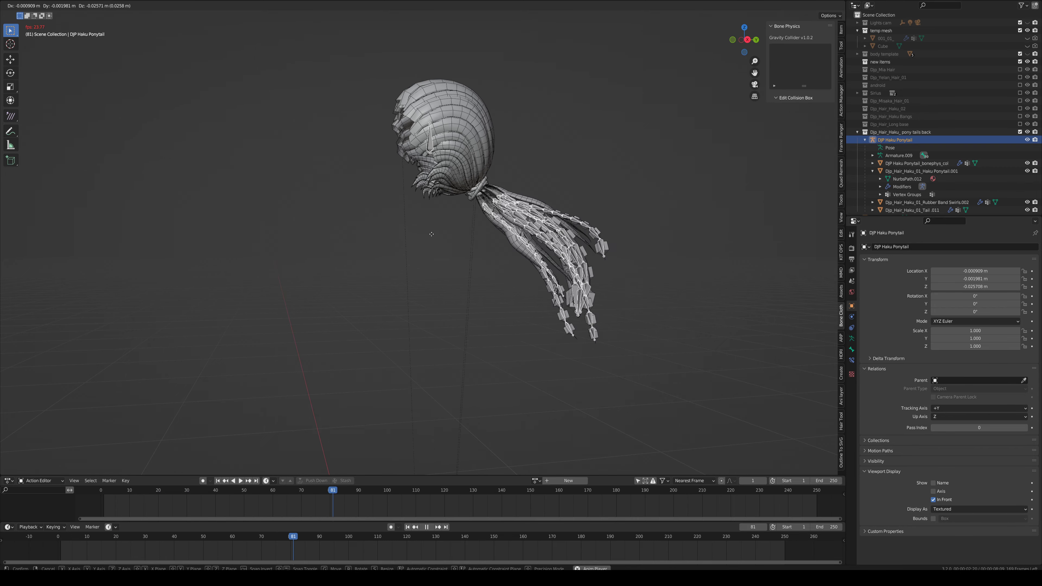
{"action": "middle_click_drag", "start_coordinate": [465, 240], "coordinate": [505, 249]}
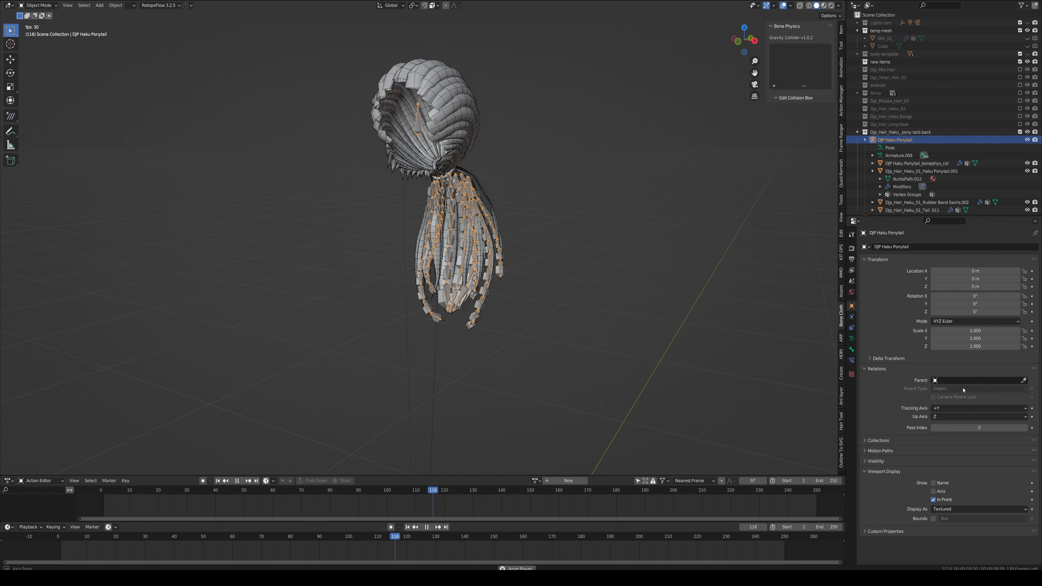
{"action": "middle_click_drag", "start_coordinate": [93, 387], "coordinate": [576, 293]}
{"action": "key", "text": "space"}
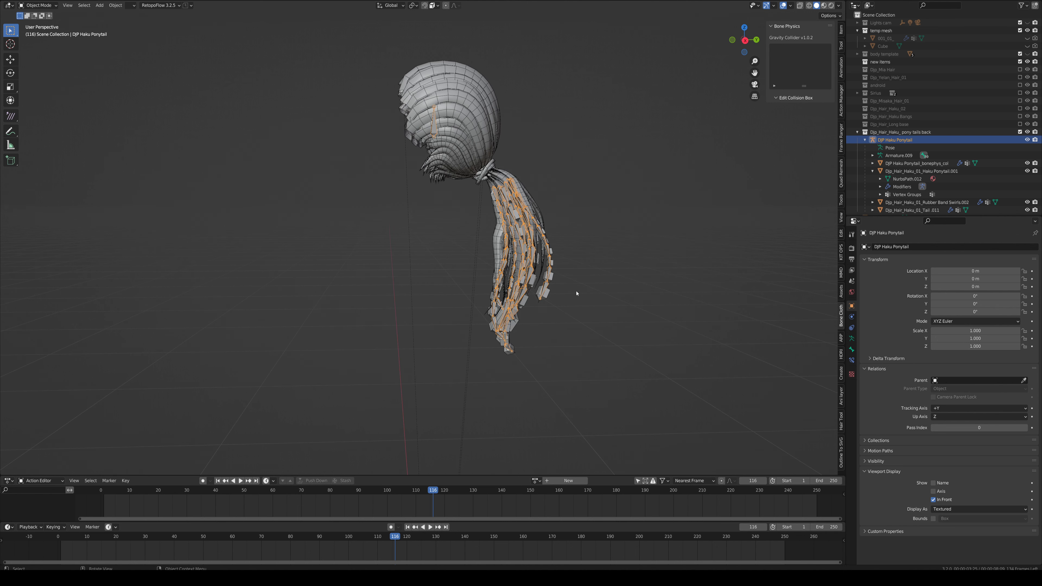
Step: Set the bonephys_col collider's parent type to Bone with CRT Parent Haku ponytail as the parent bone
{"action": "left_click", "coordinate": [547, 297]}
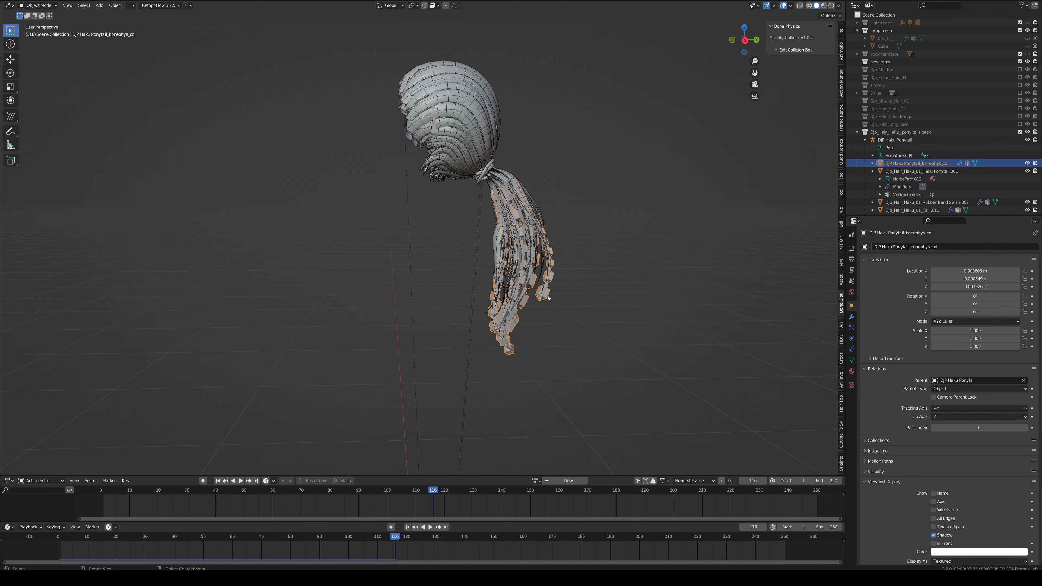
{"action": "left_click", "coordinate": [954, 390]}
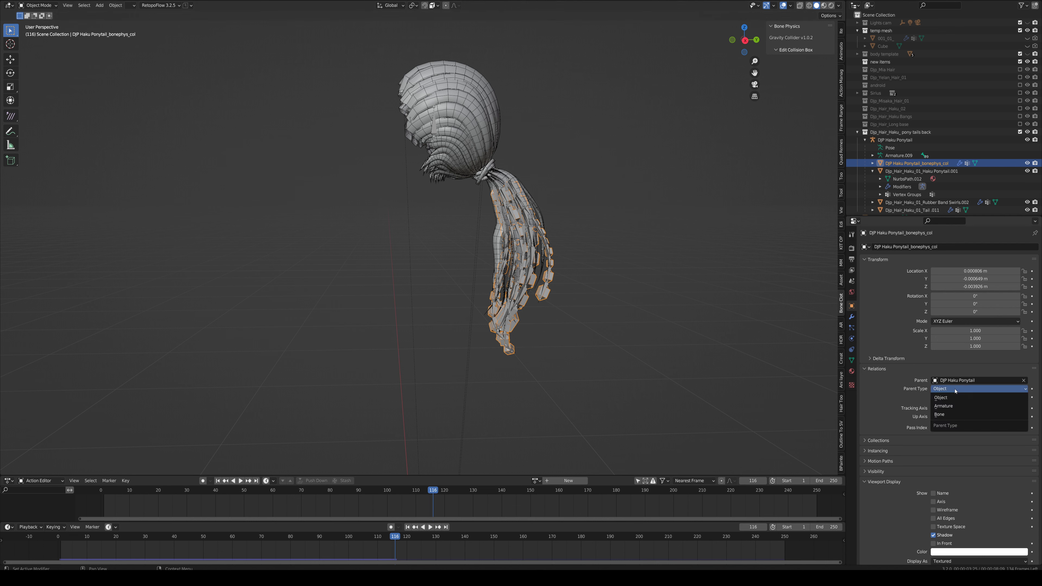
{"action": "left_click", "coordinate": [947, 414]}
{"action": "left_click", "coordinate": [952, 398]}
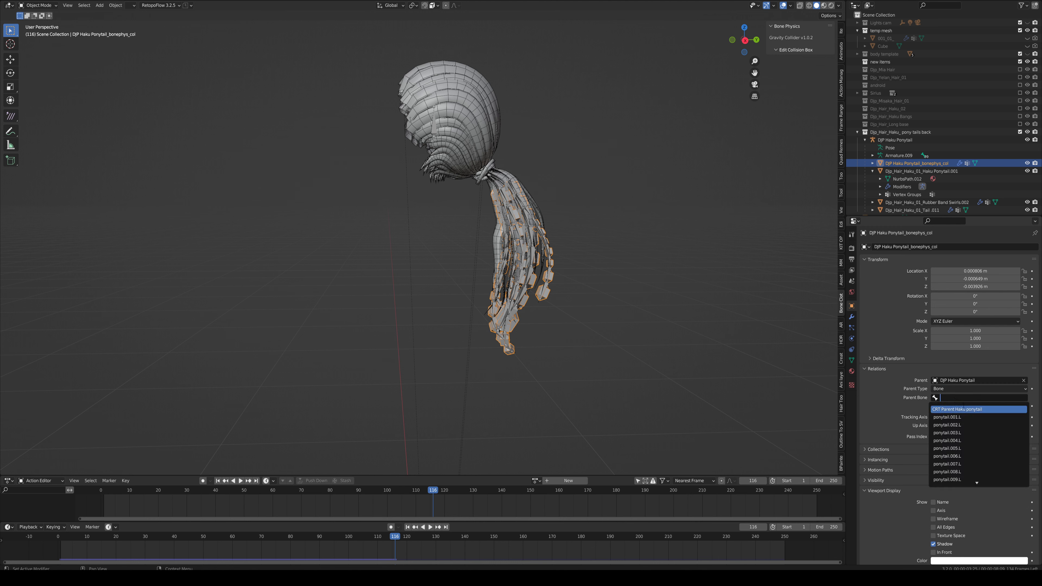
{"action": "left_click", "coordinate": [960, 409]}
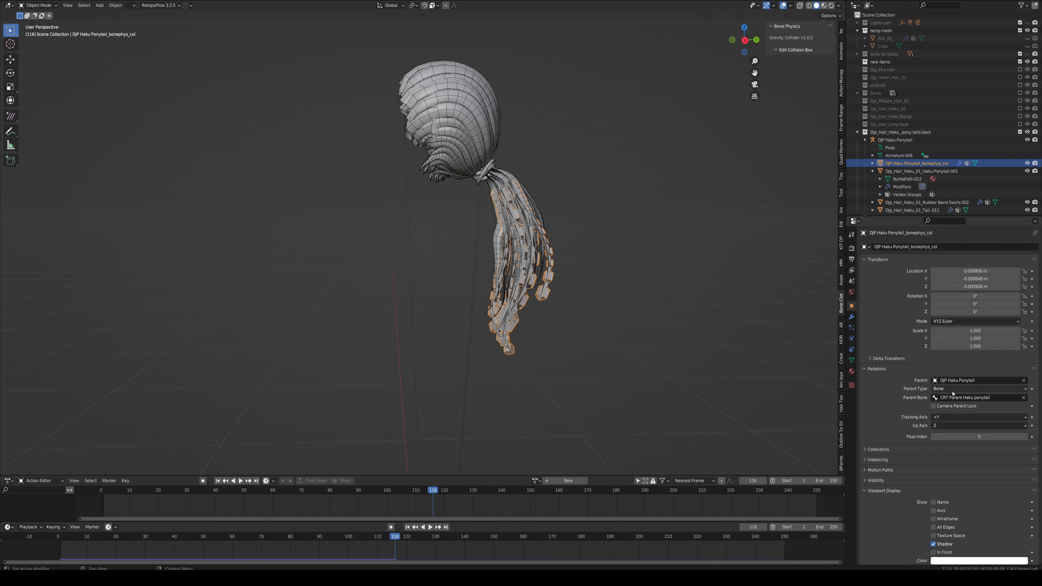
Step: Replay the simulation from frame 1 several times to examine the bone-parented collider and strands, ending at frame 1
{"action": "key", "text": "space"}
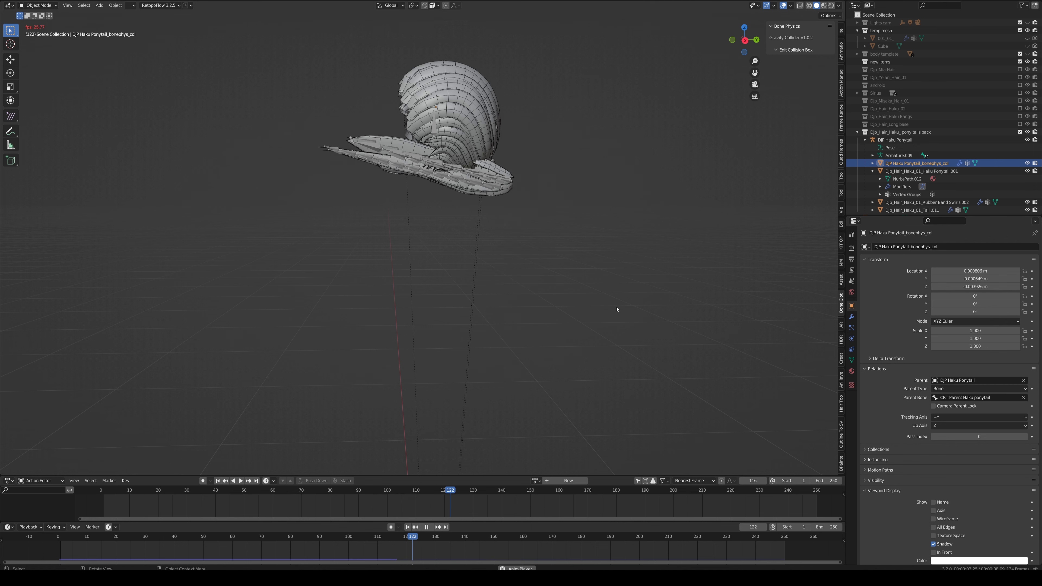
{"action": "middle_click_drag", "start_coordinate": [578, 309], "coordinate": [429, 482]}
{"action": "left_click", "coordinate": [407, 527]}
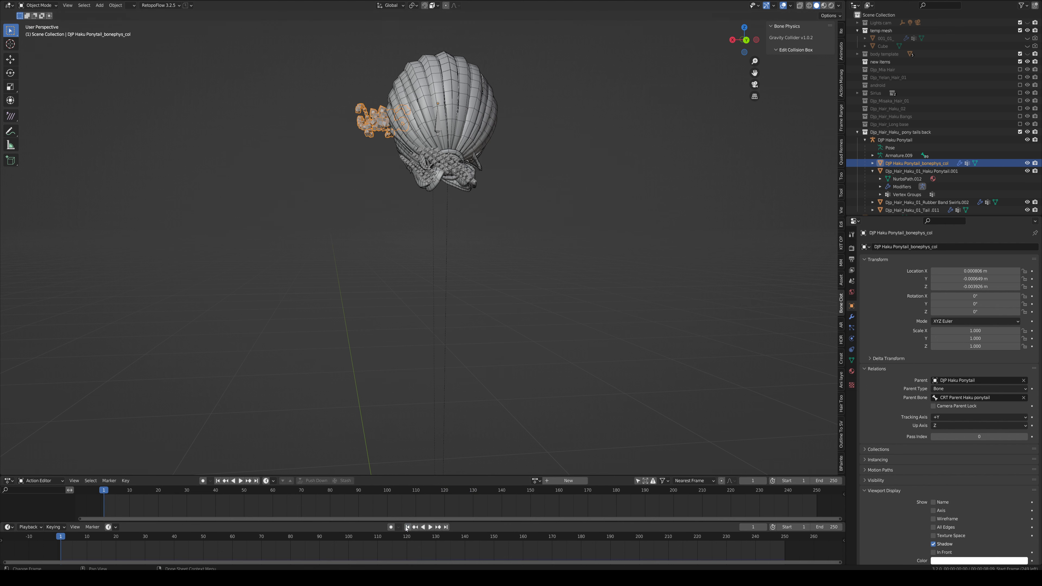
{"action": "key", "text": "space"}
{"action": "middle_click_drag", "start_coordinate": [459, 421], "coordinate": [483, 421]}
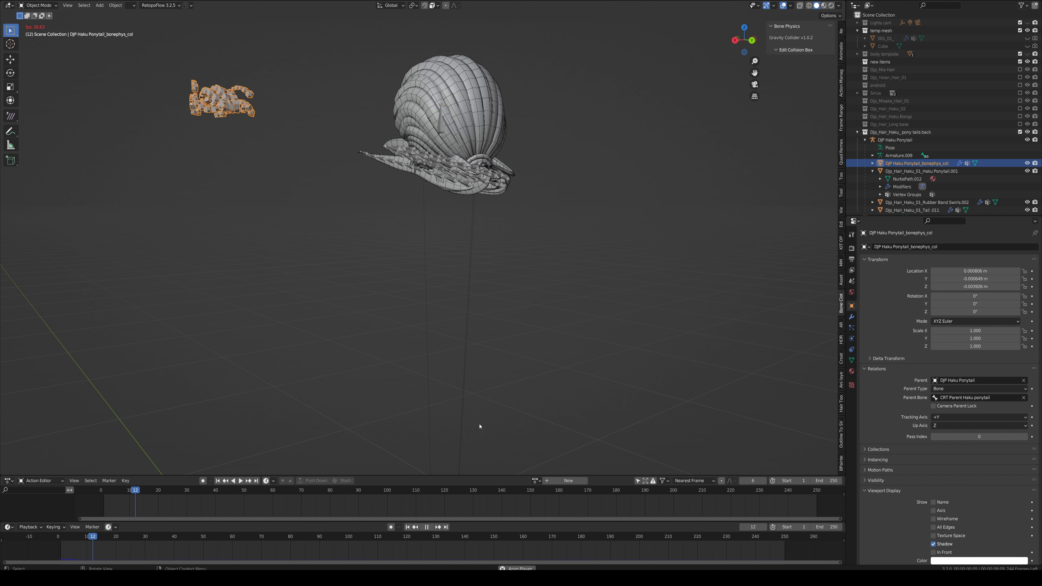
{"action": "key", "text": "space"}
{"action": "left_click", "coordinate": [407, 527]}
{"action": "key", "text": "space"}
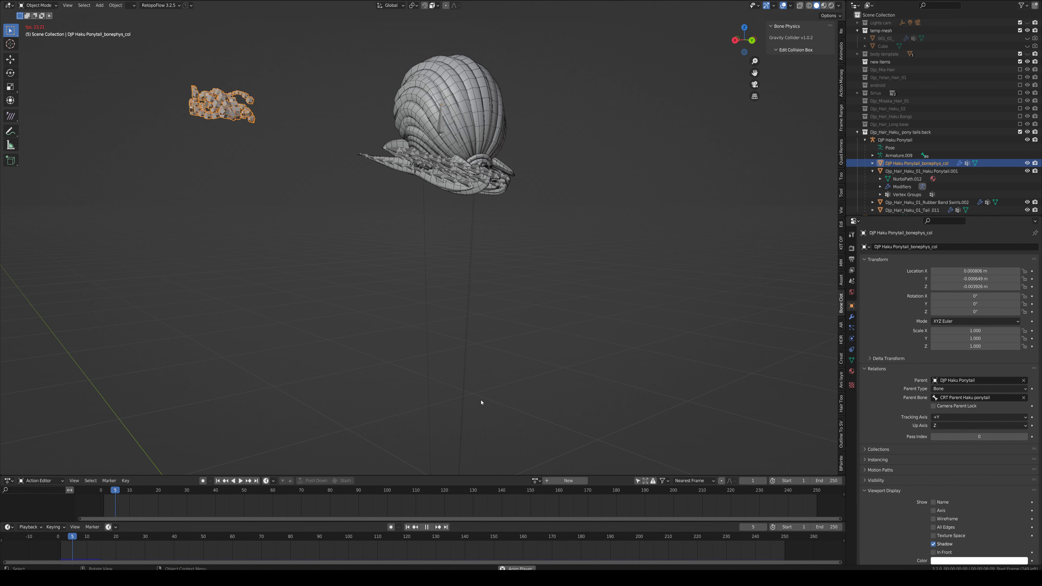
{"action": "key", "text": "space"}
{"action": "left_click", "coordinate": [407, 527]}
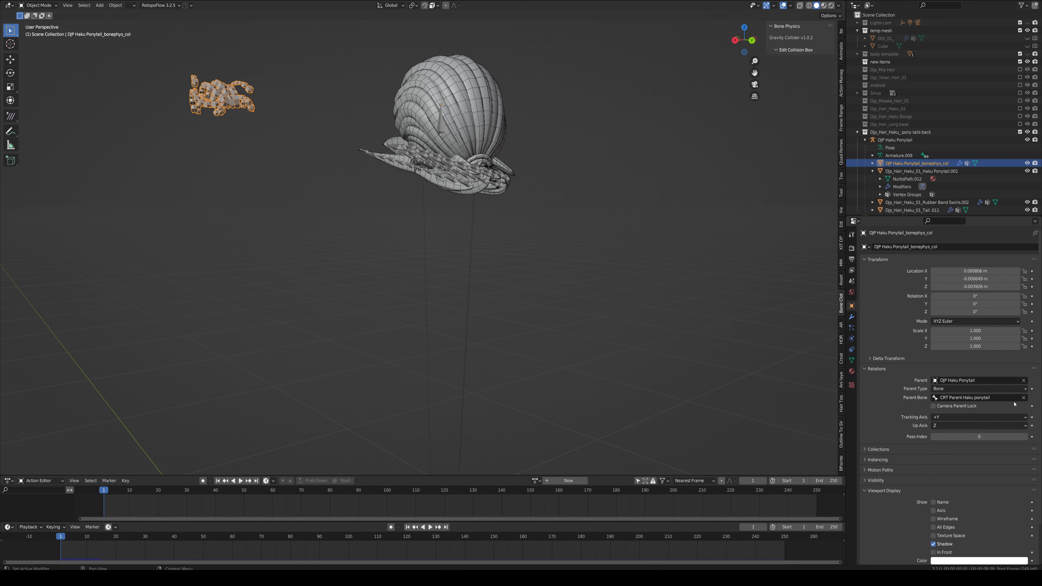
Step: Clear the collider's parent bone, test-move the armature during playback without keeping the move, and reselect the collider
{"action": "left_click", "coordinate": [1024, 398]}
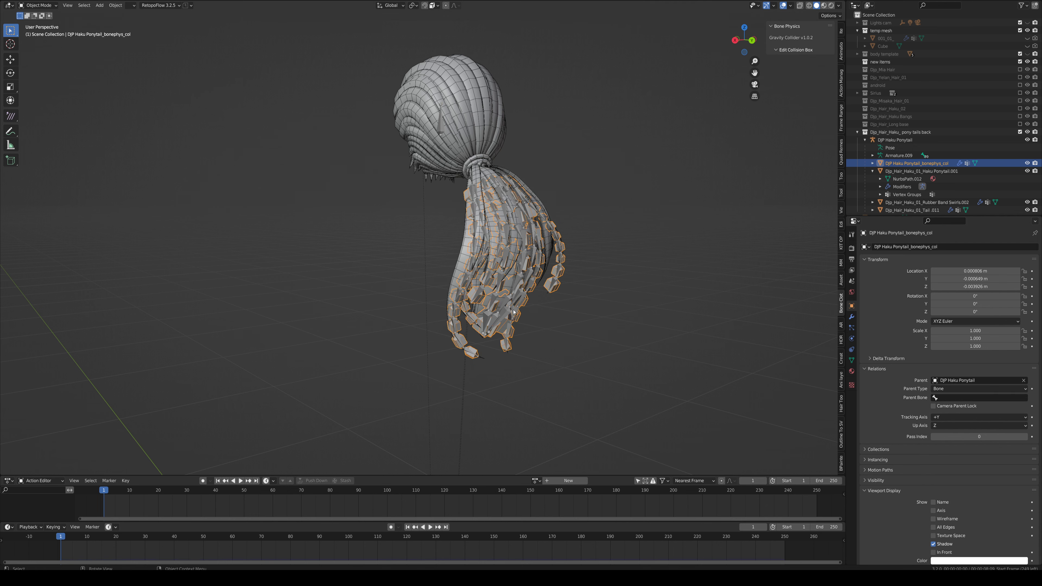
{"action": "key", "text": "space"}
{"action": "middle_click_drag", "start_coordinate": [529, 316], "coordinate": [548, 319]}
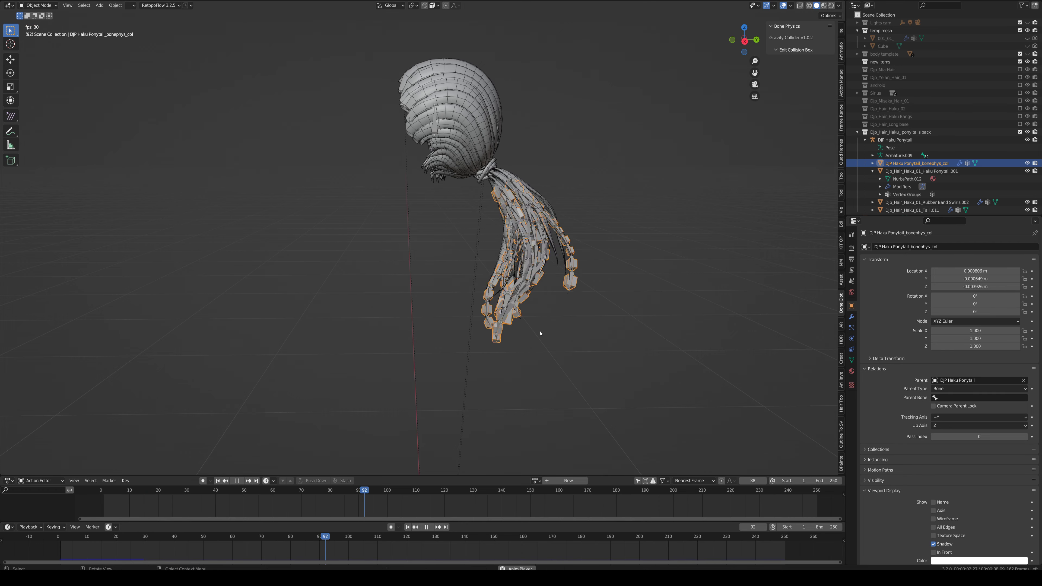
{"action": "left_click", "coordinate": [431, 131]}
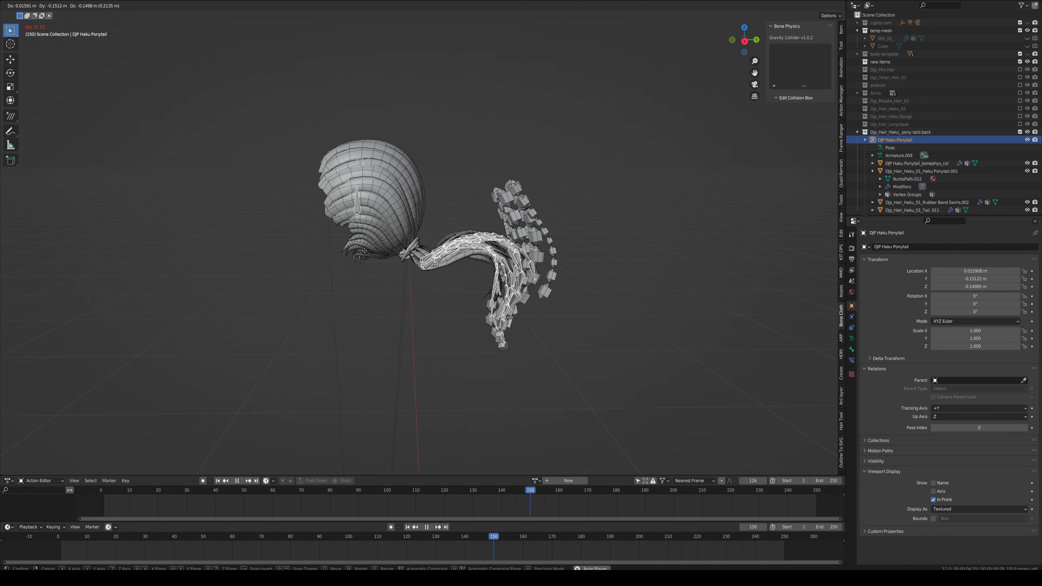
{"action": "key", "text": "space"}
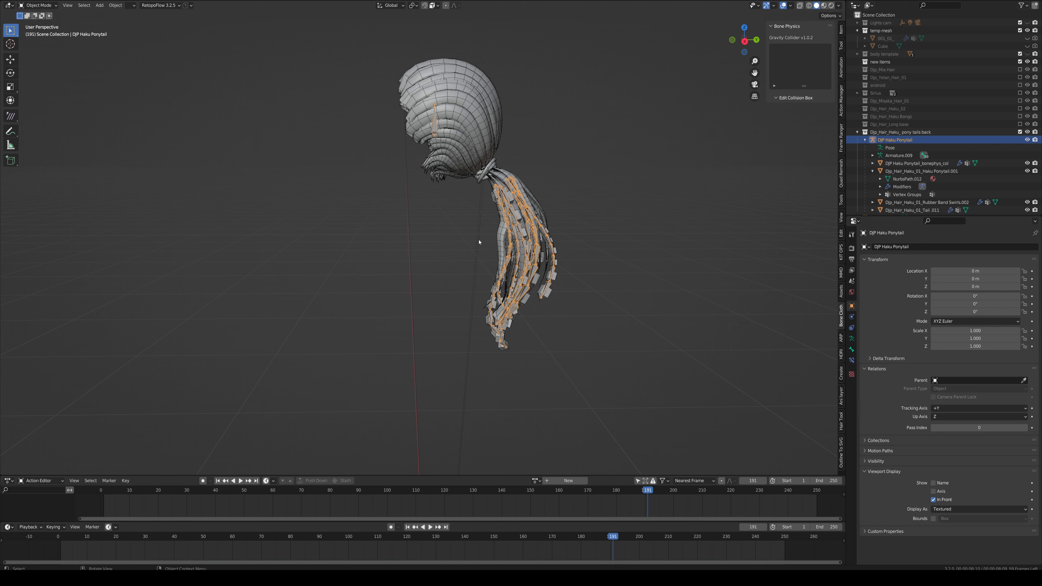
{"action": "left_click", "coordinate": [556, 279]}
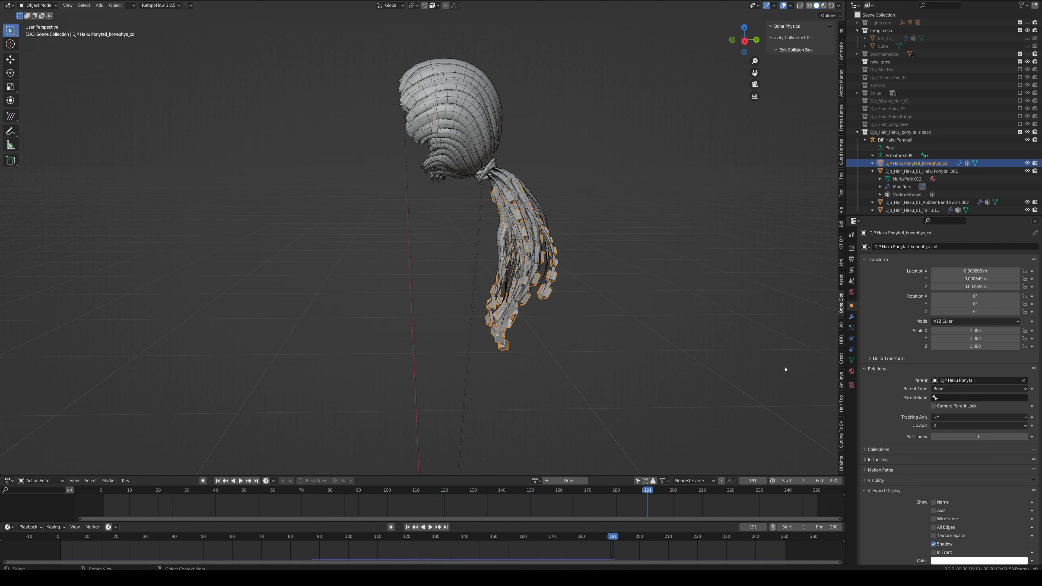
Step: Set the bonephys_col collider's parent type to Object and test-move the ponytail armature during playback without keeping the move, returning to frame 1
{"action": "left_click", "coordinate": [1024, 388]}
{"action": "left_click", "coordinate": [984, 396]}
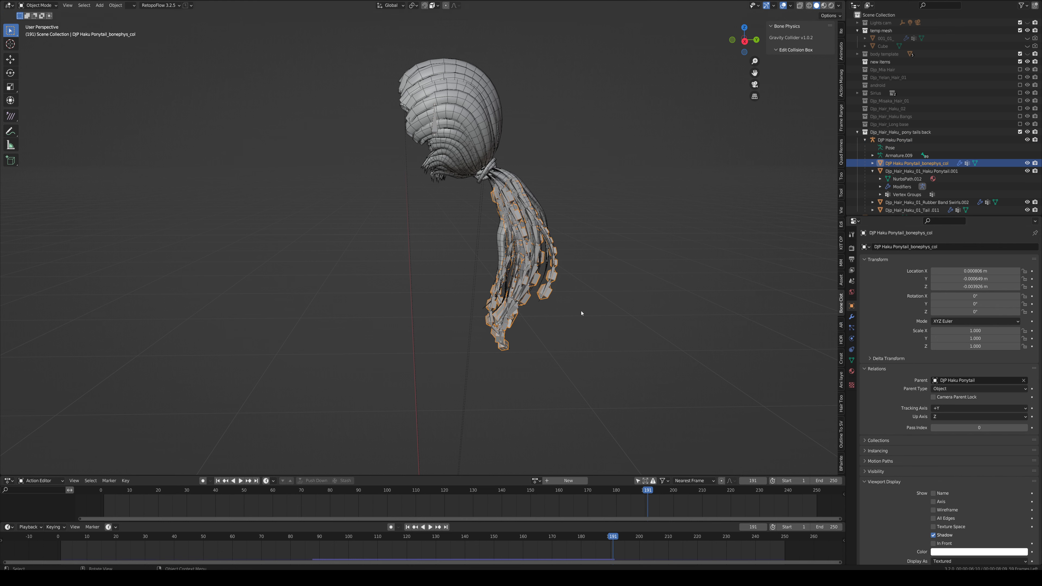
{"action": "left_click", "coordinate": [438, 132]}
{"action": "key", "text": "space"}
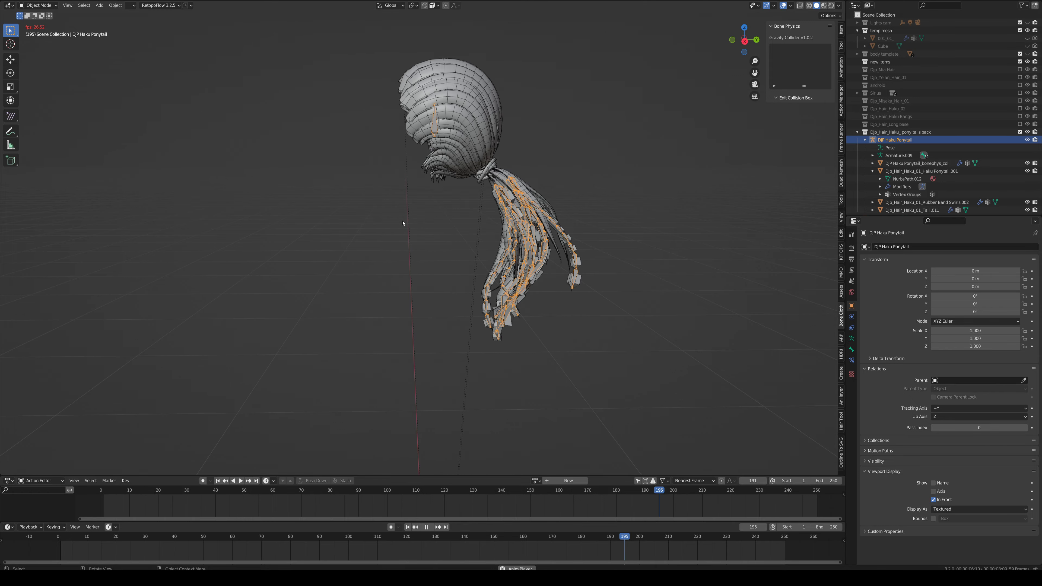
{"action": "key", "text": "g"}
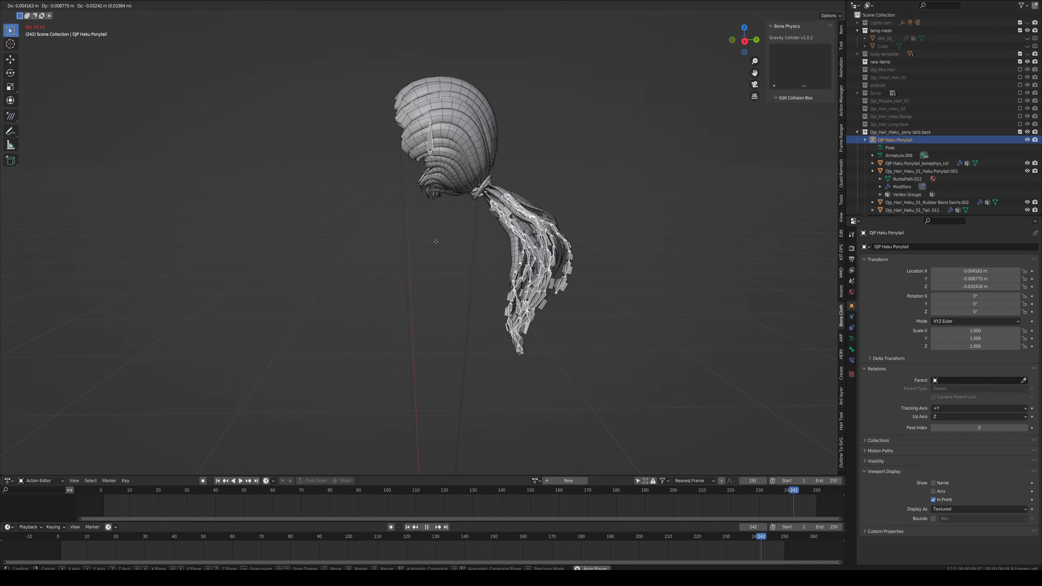
{"action": "key", "text": "Escape"}
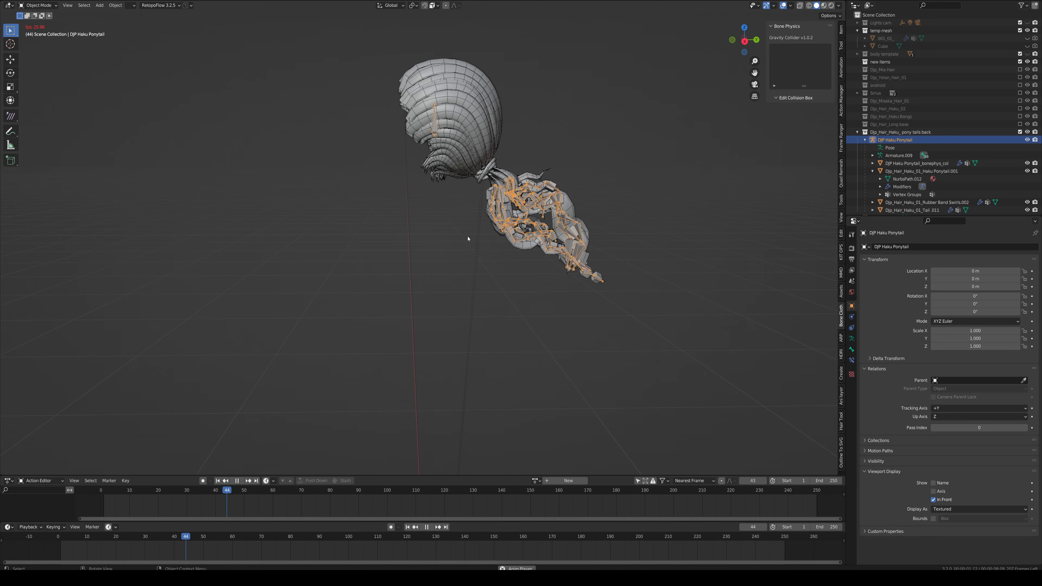
{"action": "key", "text": "space"}
{"action": "middle_click_drag", "start_coordinate": [481, 261], "coordinate": [504, 287]}
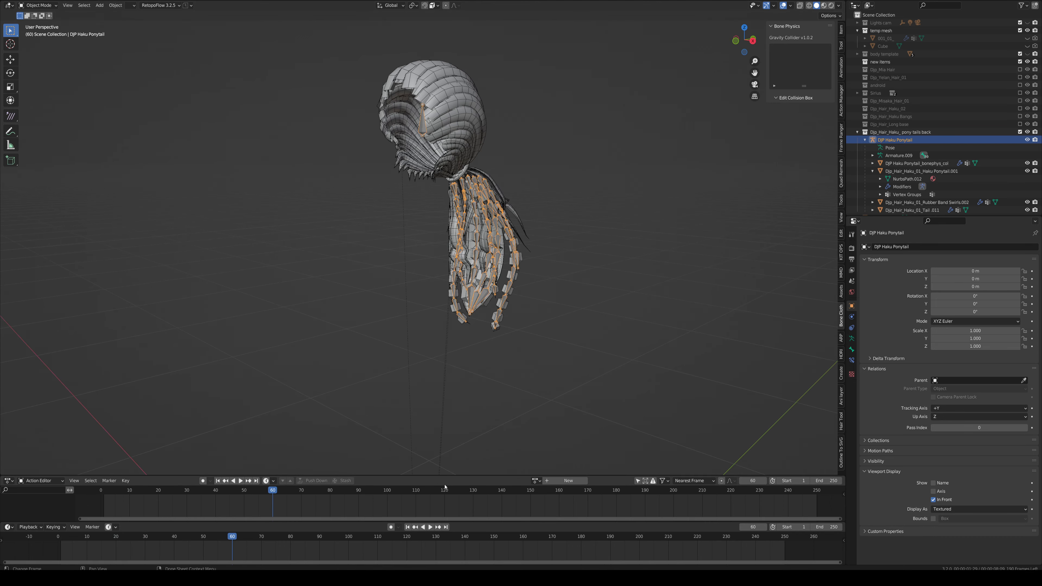
{"action": "left_click", "coordinate": [407, 527]}
{"action": "middle_click_drag", "start_coordinate": [481, 362], "coordinate": [512, 335]}
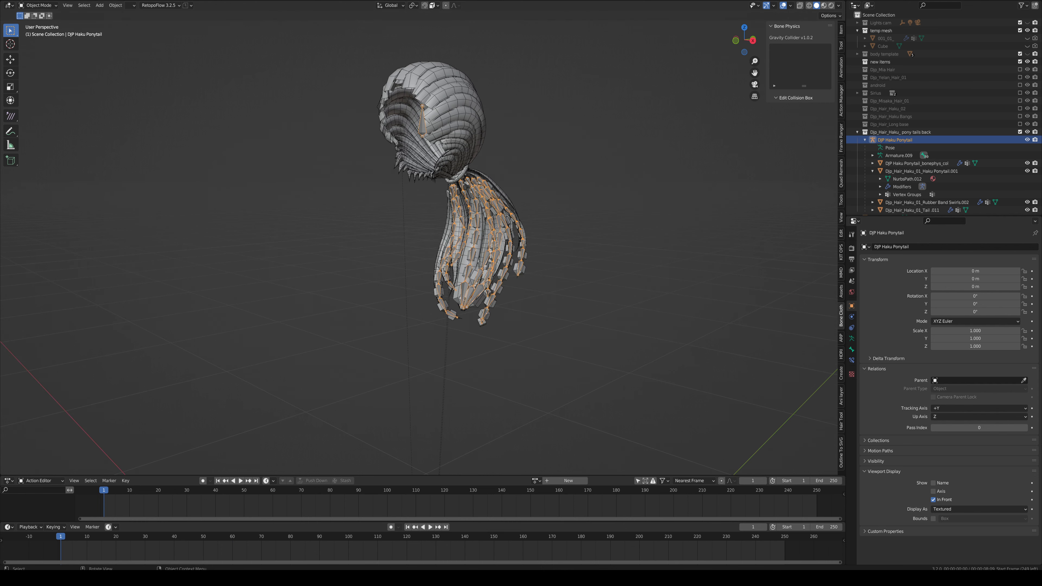
Step: Search the add-on preferences for bone and examine the details of the Gravity Collider Bone Physics add-on
{"action": "key", "text": "F4"}
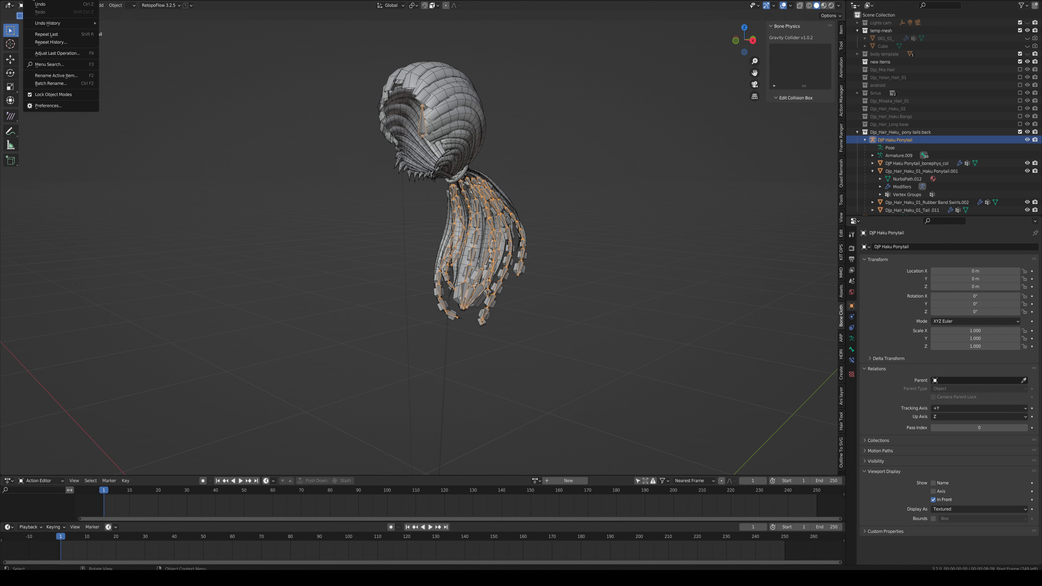
{"action": "left_click", "coordinate": [65, 107]}
{"action": "left_click_drag", "start_coordinate": [126, 2], "coordinate": [475, 160]}
{"action": "left_click", "coordinate": [560, 181]}
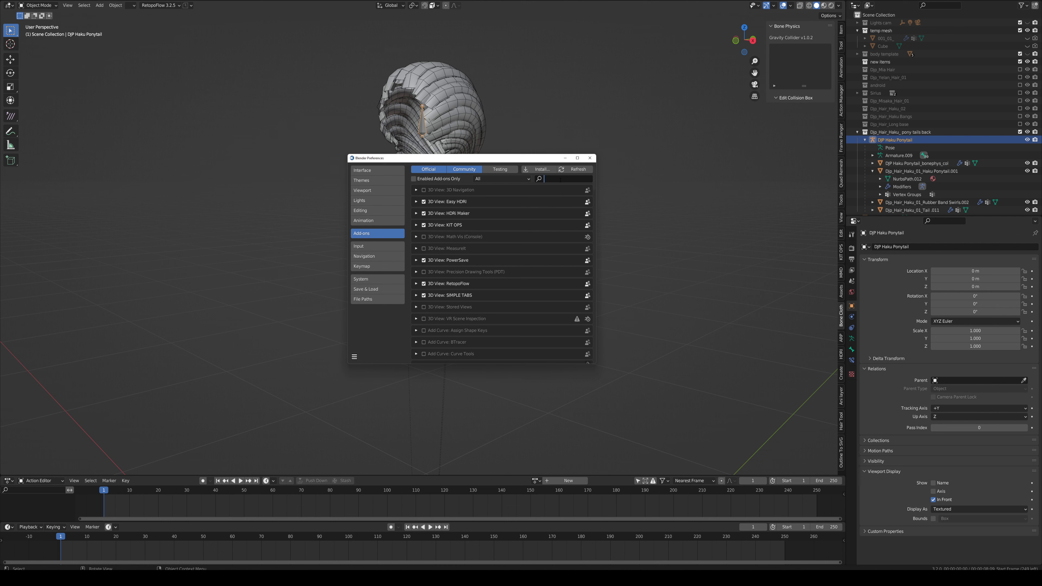
{"action": "type", "text": "clo"}
{"action": "key", "text": "BackSpace"}
{"action": "key", "text": "BackSpace"}
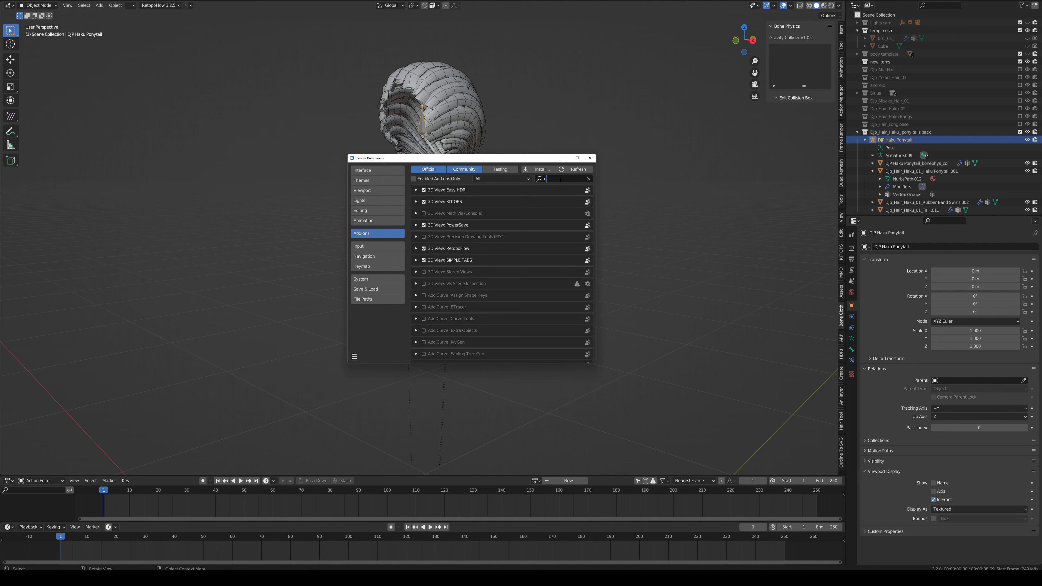
{"action": "key", "text": "BackSpace"}
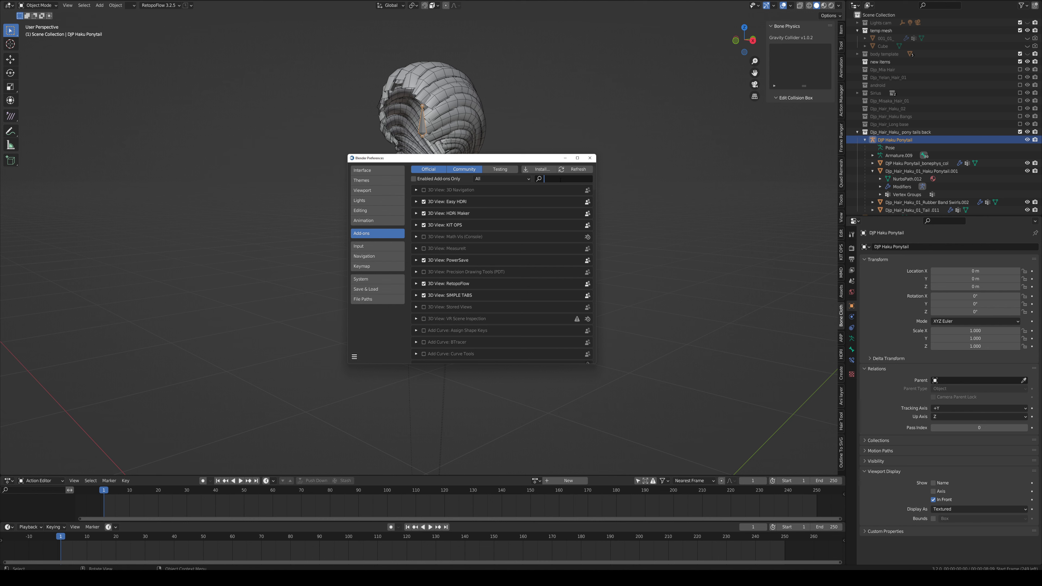
{"action": "type", "text": "bone"}
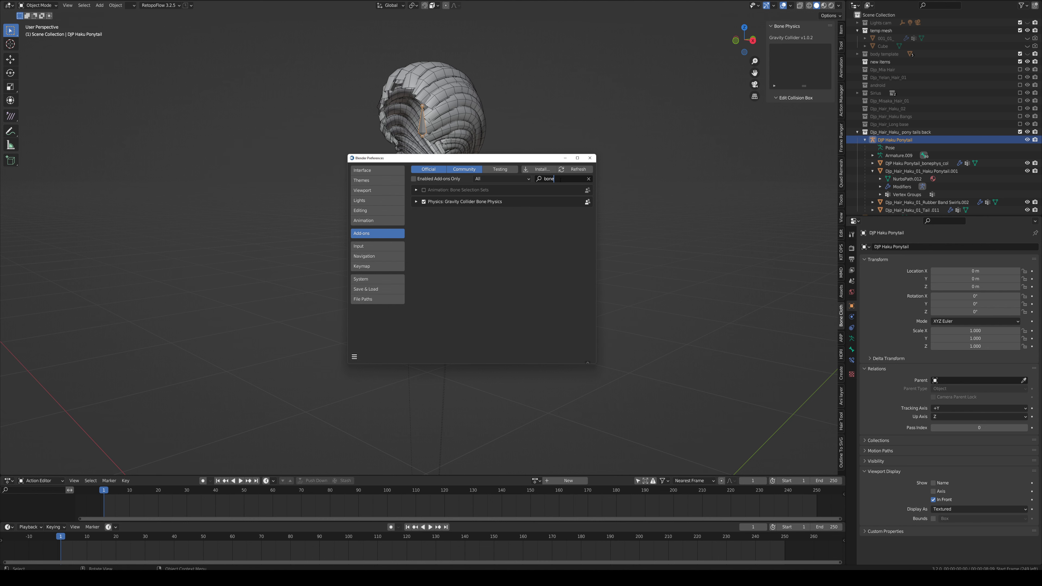
{"action": "left_click", "coordinate": [416, 202]}
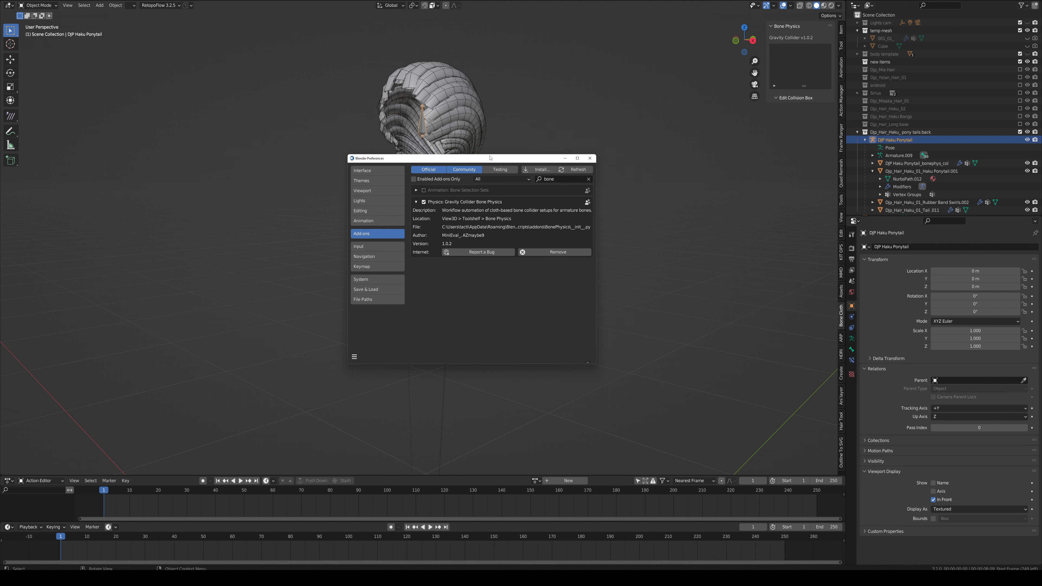
{"action": "left_click_drag", "start_coordinate": [492, 155], "coordinate": [652, 246]}
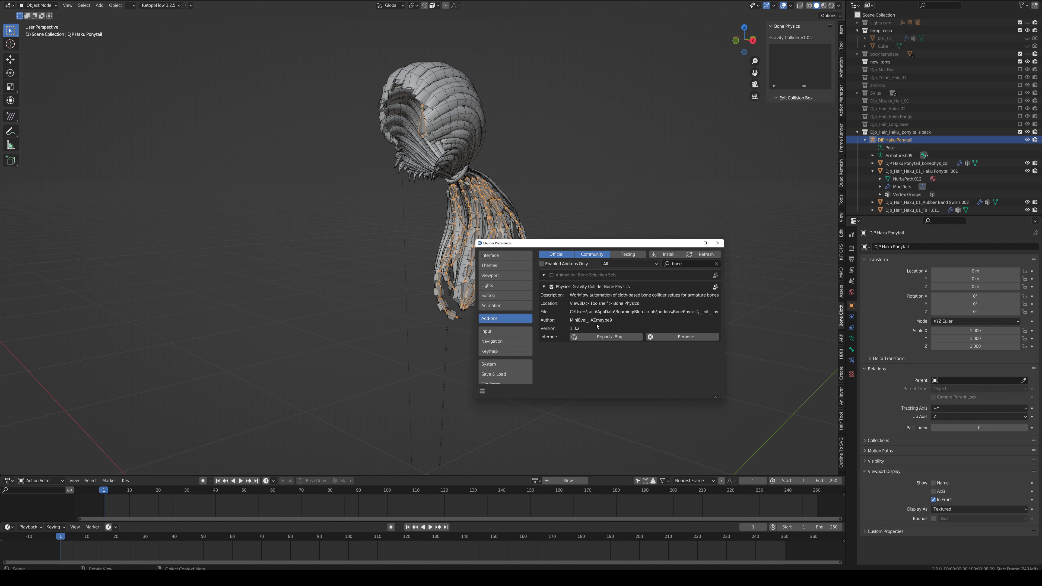
Step: Search the add-ons for "wei", examine the Weight Paint Tools details and hotkeys, and close the preferences
{"action": "left_click", "coordinate": [716, 265]}
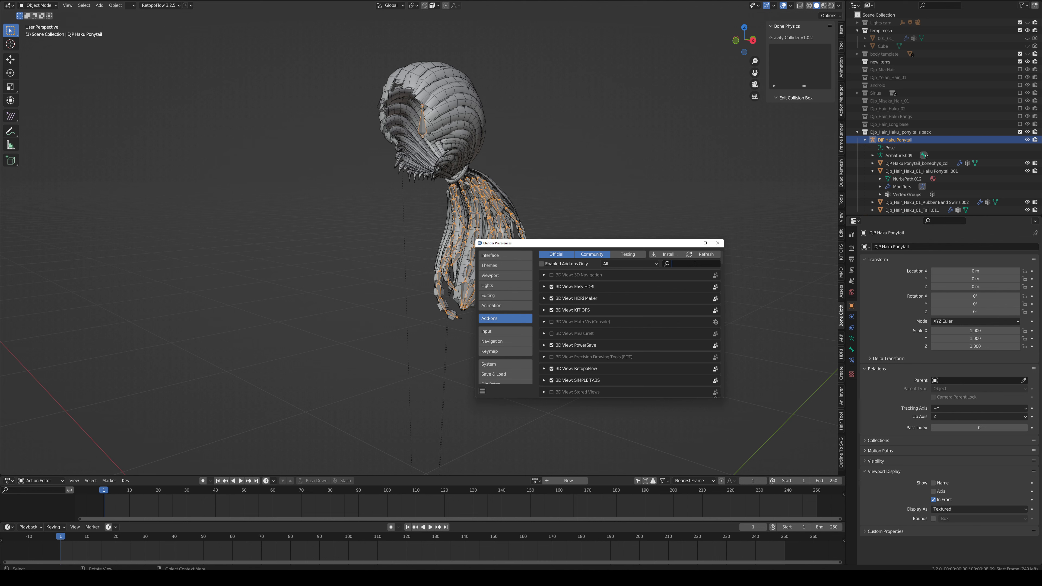
{"action": "type", "text": "we"}
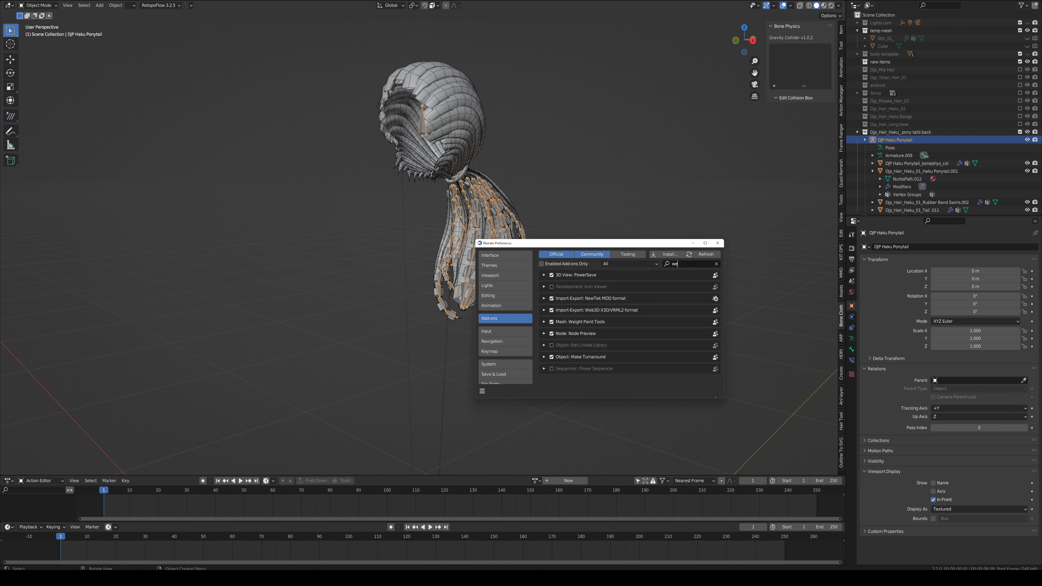
{"action": "type", "text": "i"}
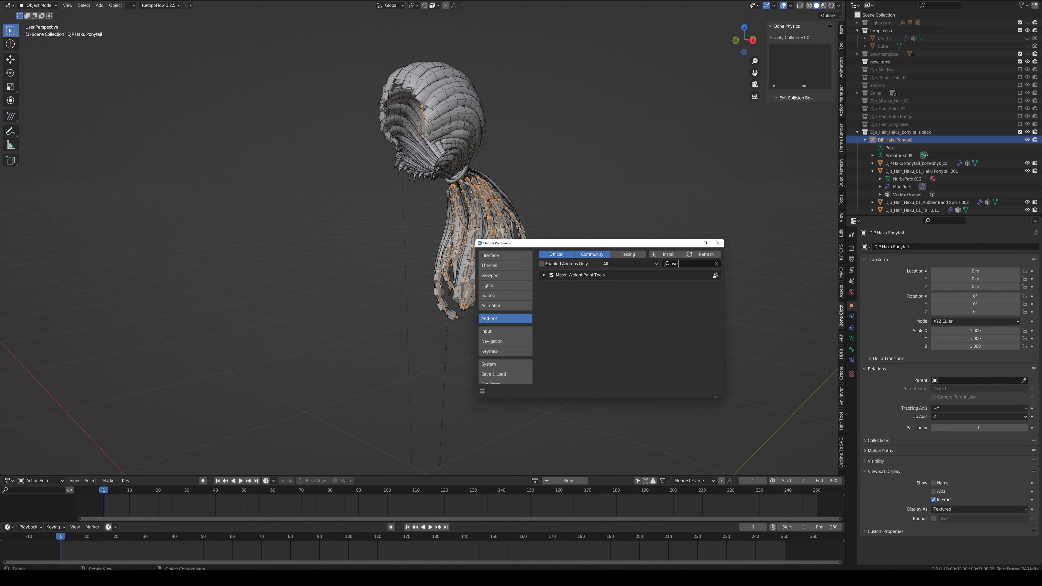
{"action": "left_click", "coordinate": [543, 274]}
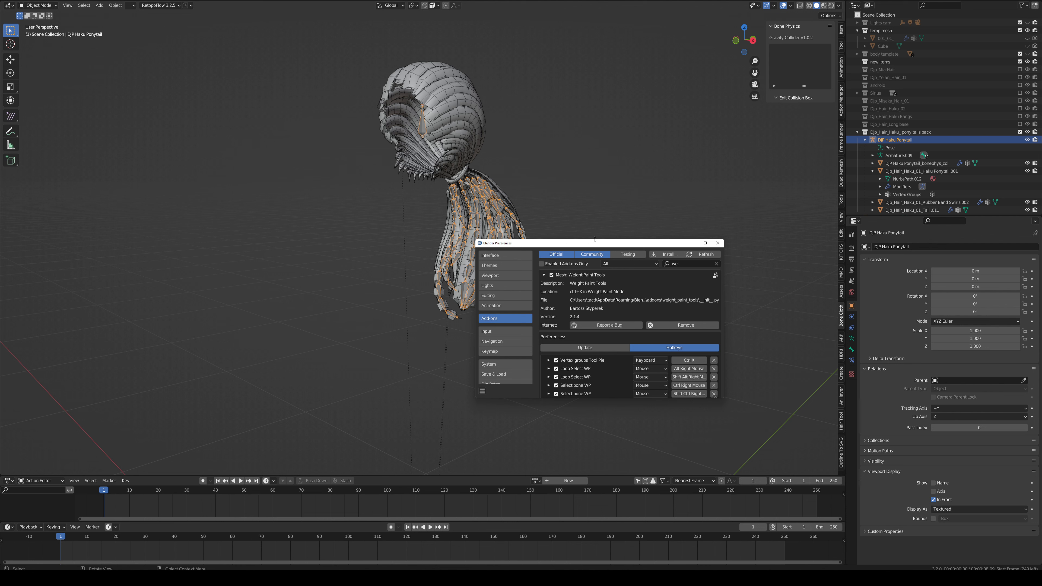
{"action": "left_click_drag", "start_coordinate": [595, 239], "coordinate": [591, 178]}
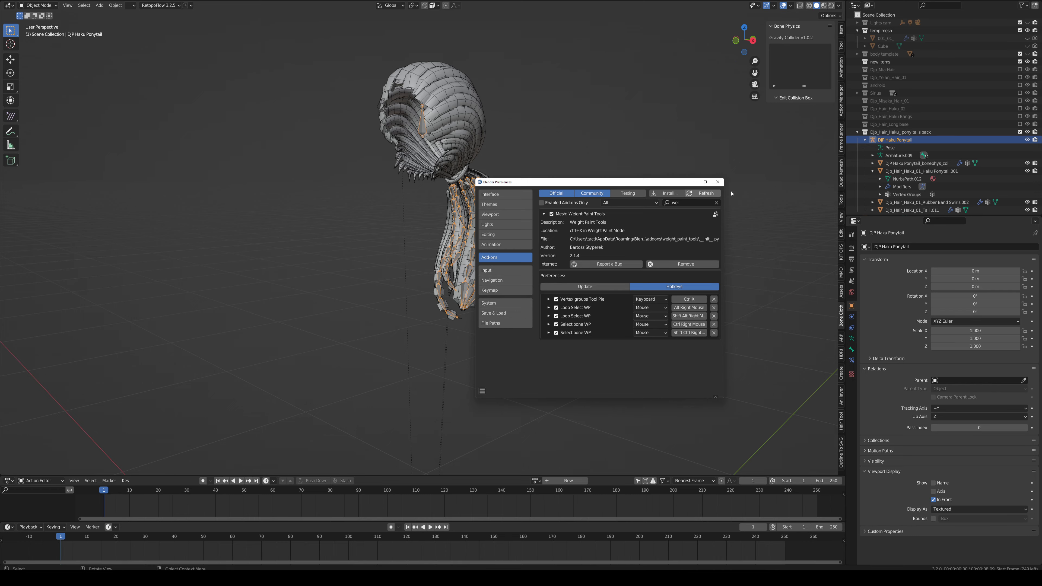
{"action": "left_click", "coordinate": [717, 184]}
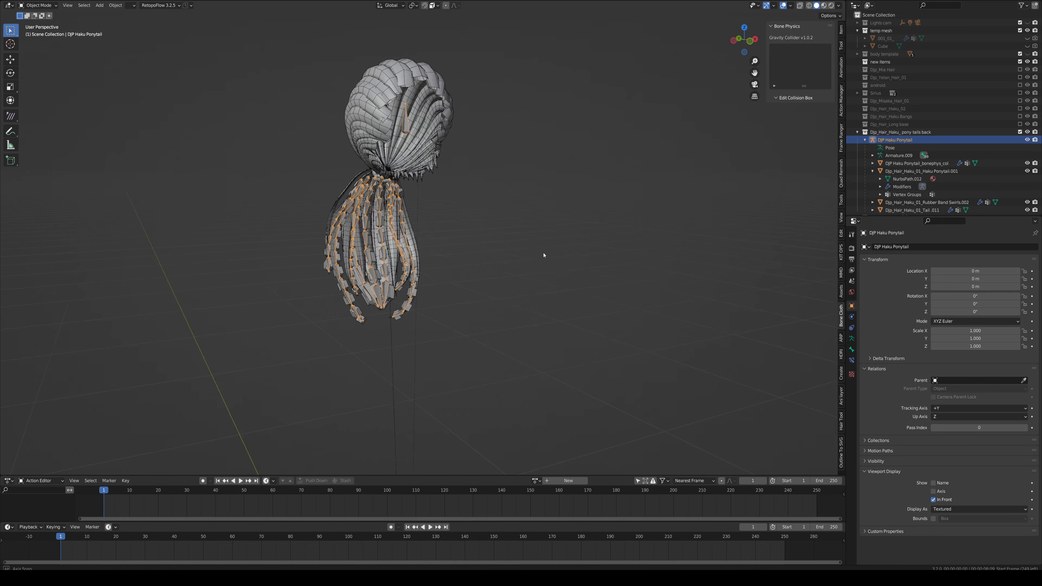